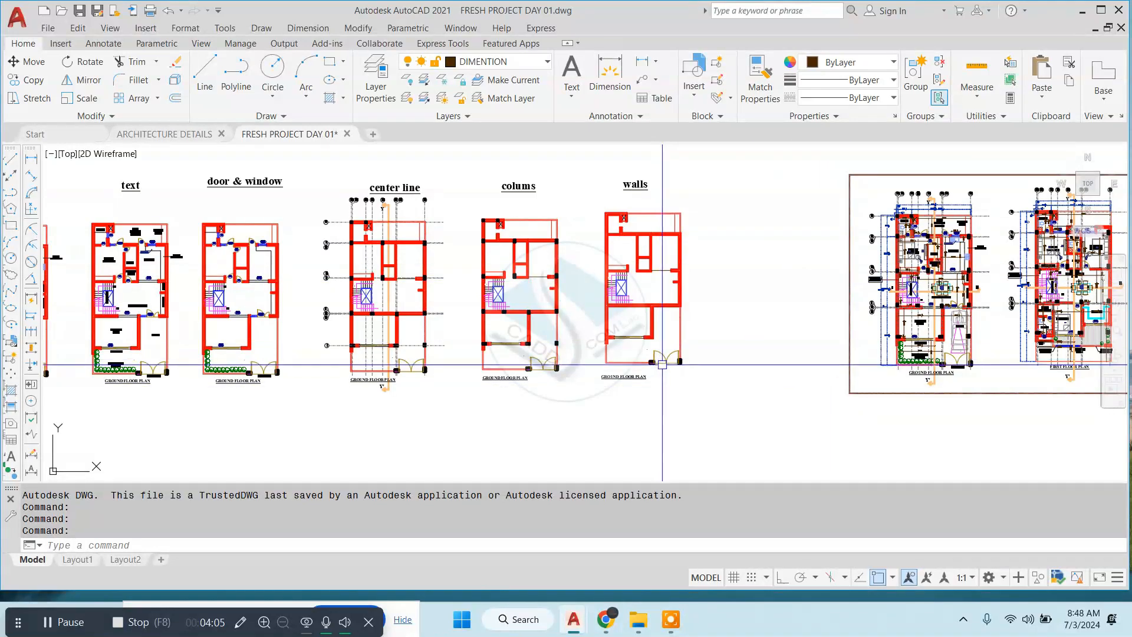
pyautogui.click(1100, 12)
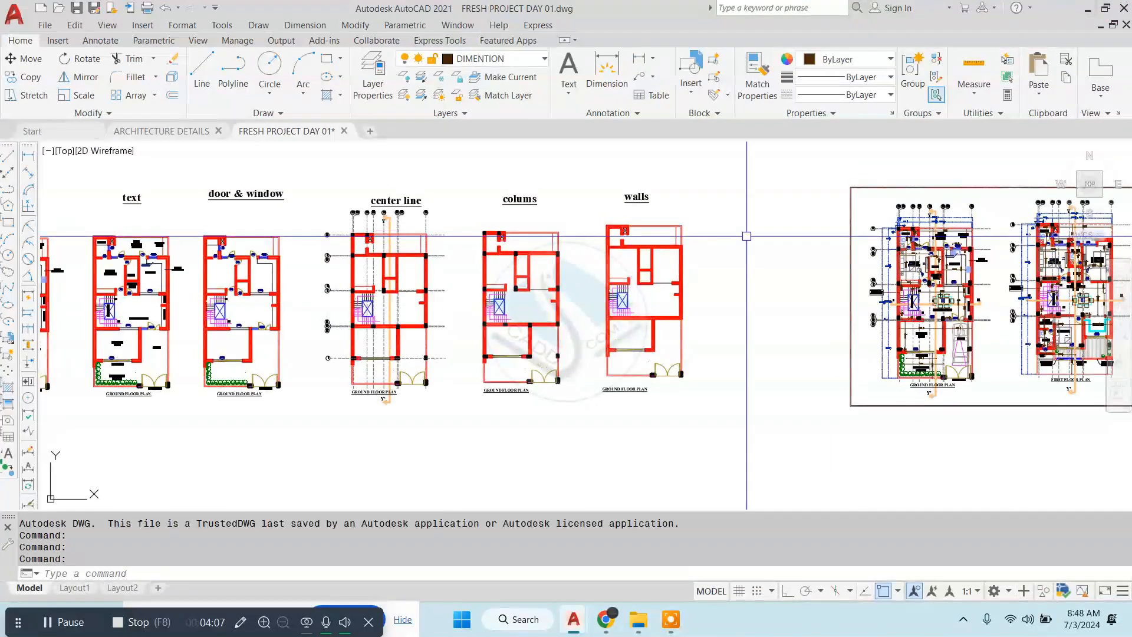
pyautogui.scroll(2, 557, 243)
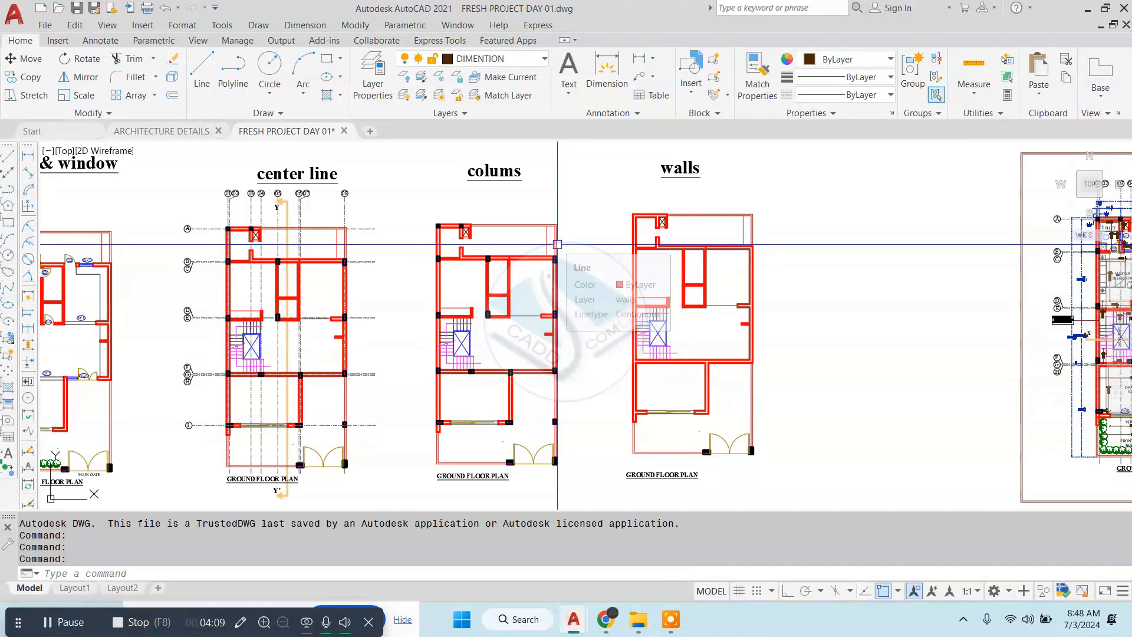
pyautogui.scroll(2, 693, 257)
pyautogui.moveTo(746, 278); pyautogui.dragTo(544, 276, button='middle')
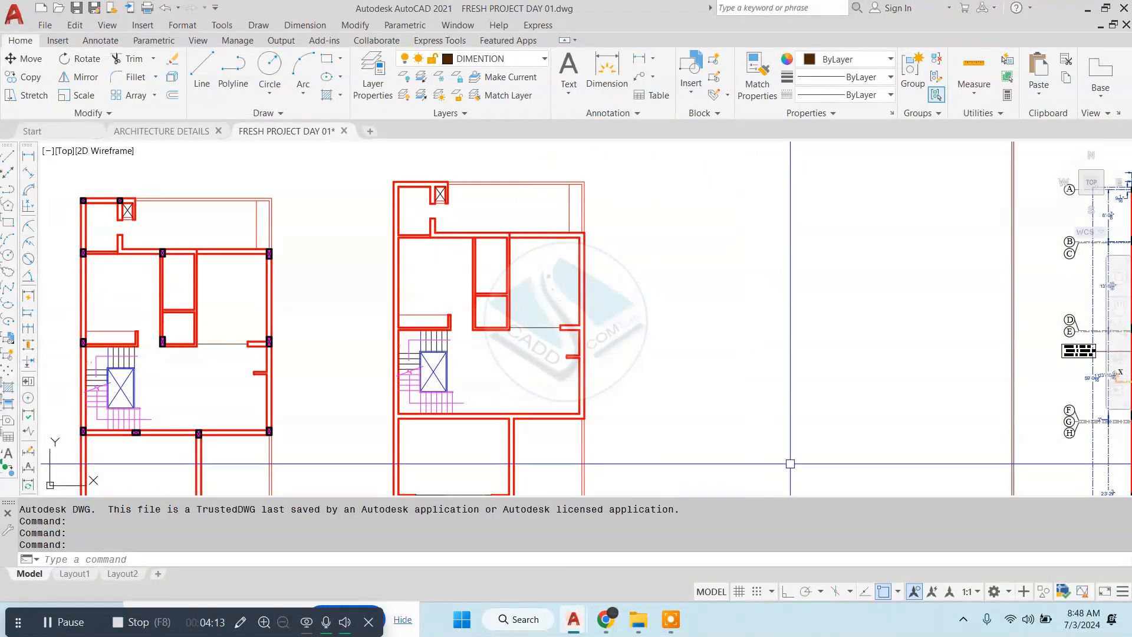
pyautogui.click(1028, 619)
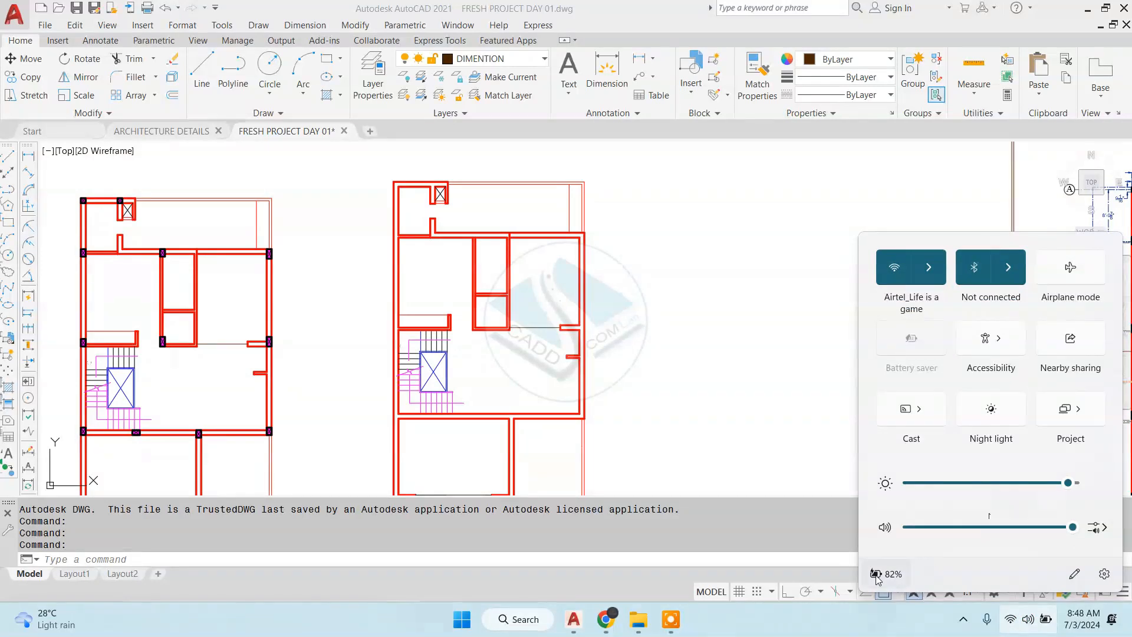
pyautogui.click(842, 632)
pyautogui.click(662, 386)
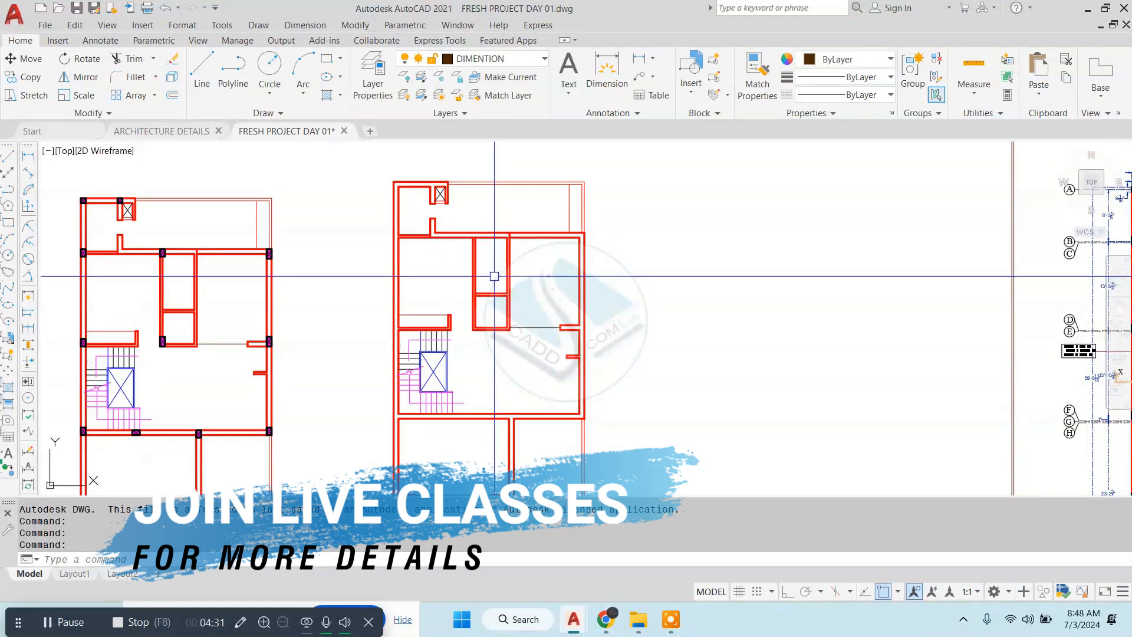
pyautogui.moveTo(482, 283); pyautogui.dragTo(495, 272, button='middle')
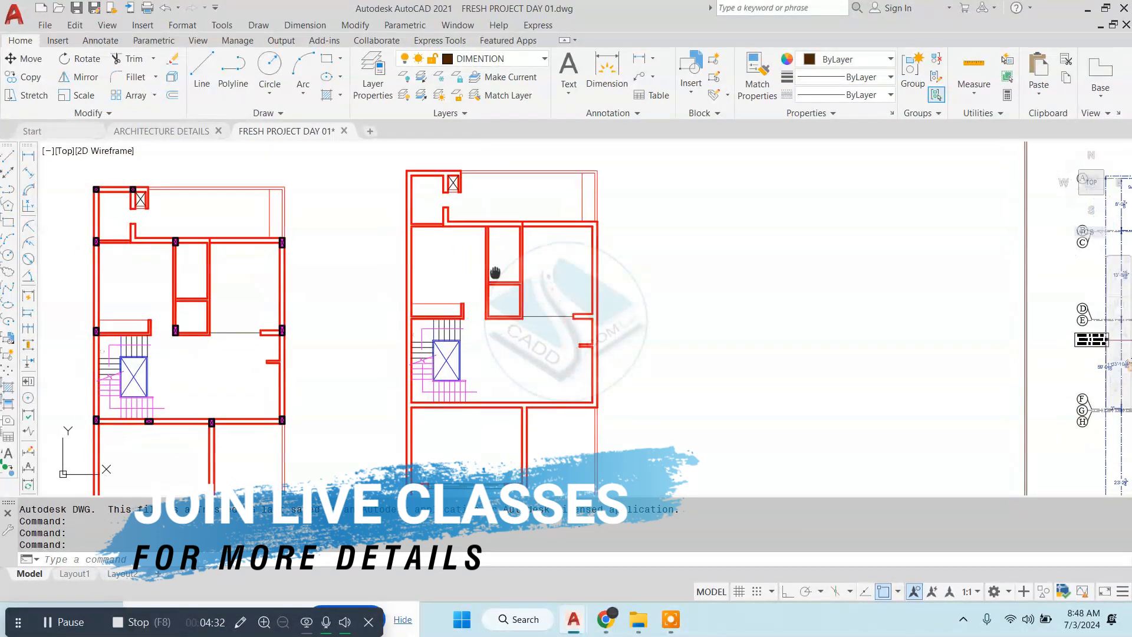
# - Open the drawing NEW 1 (1).dwg from the start page and bring its furnished floor plan into view
pyautogui.click(76, 130)
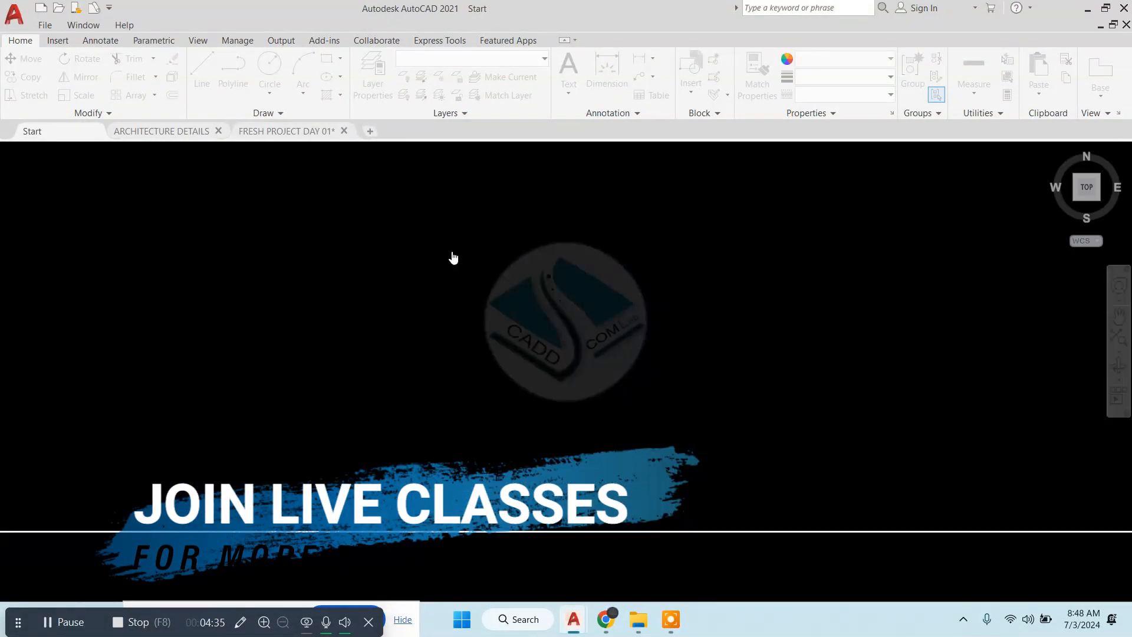
pyautogui.scroll(3, 633, 231)
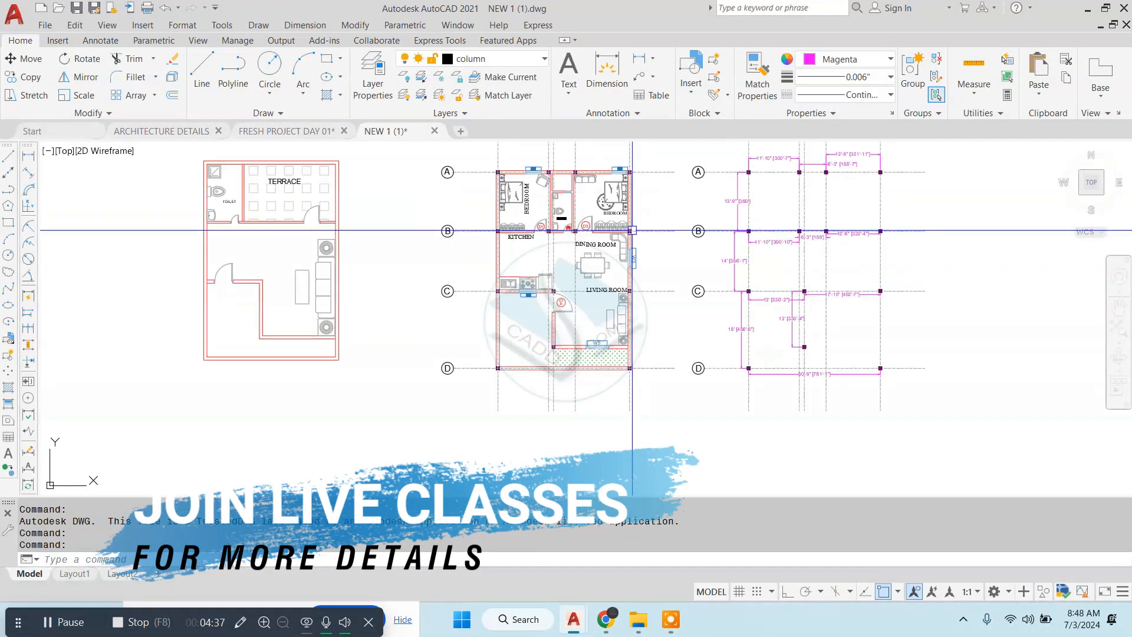
pyautogui.moveTo(632, 230); pyautogui.dragTo(519, 283, button='middle')
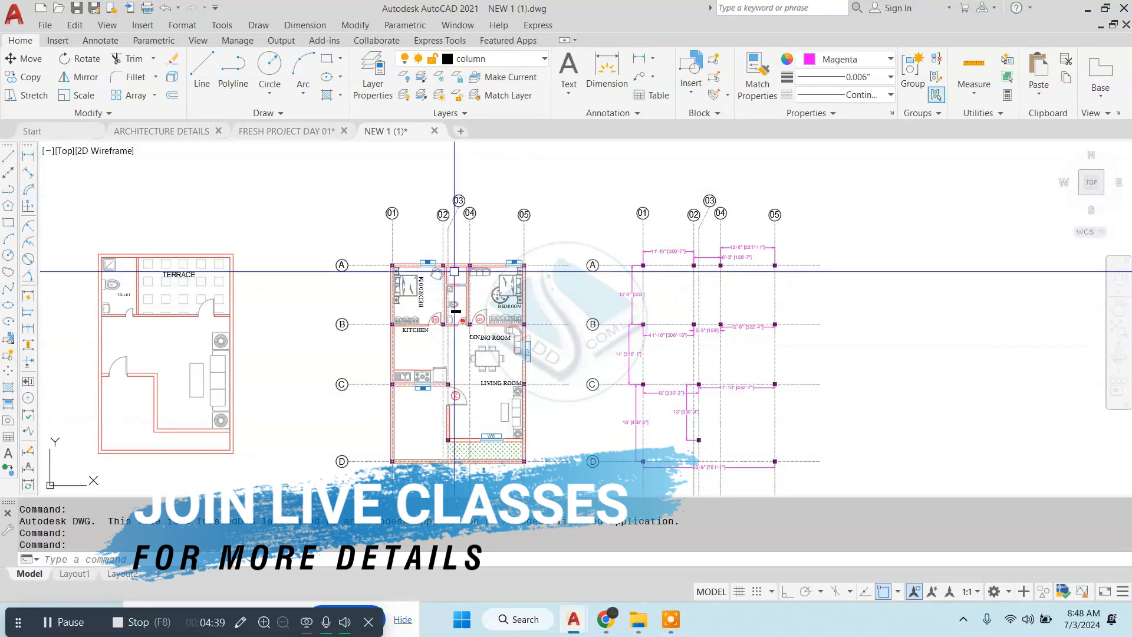
# - Open the lineweight settings and accept them with lineweight display enabled and units in inches
pyautogui.scroll(4, 414, 287)
pyautogui.press('Return')
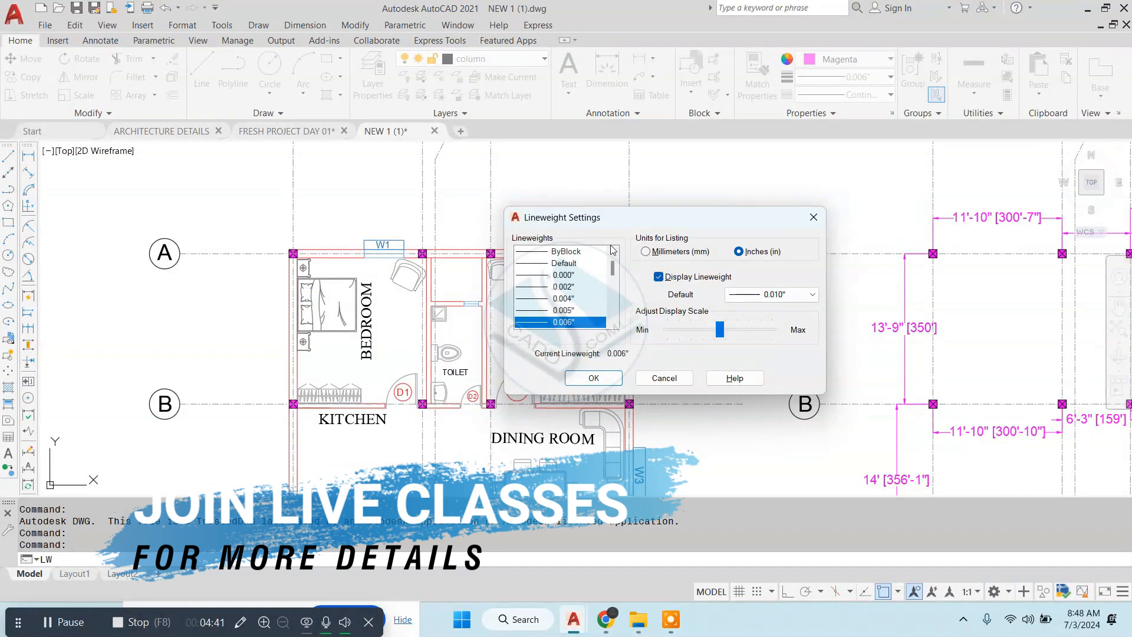
pyautogui.click(594, 377)
# - Set the lineweight of the wall lines between windows W1 and W2 to 0.012" and clear the selection
pyautogui.scroll(4, 562, 246)
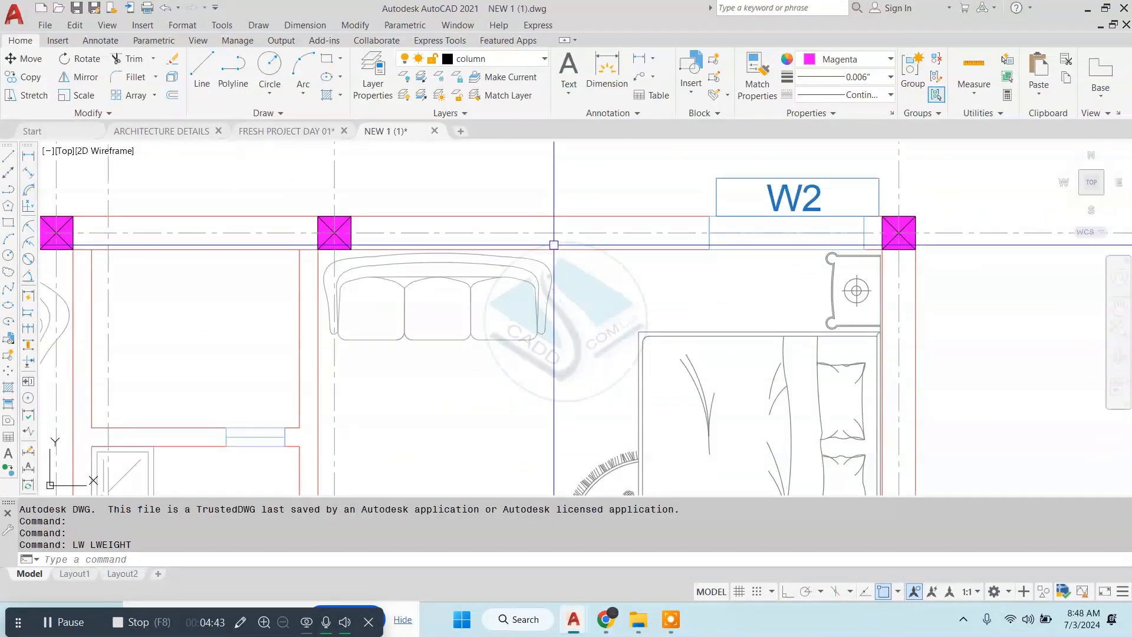
pyautogui.click(562, 246)
pyautogui.click(561, 247)
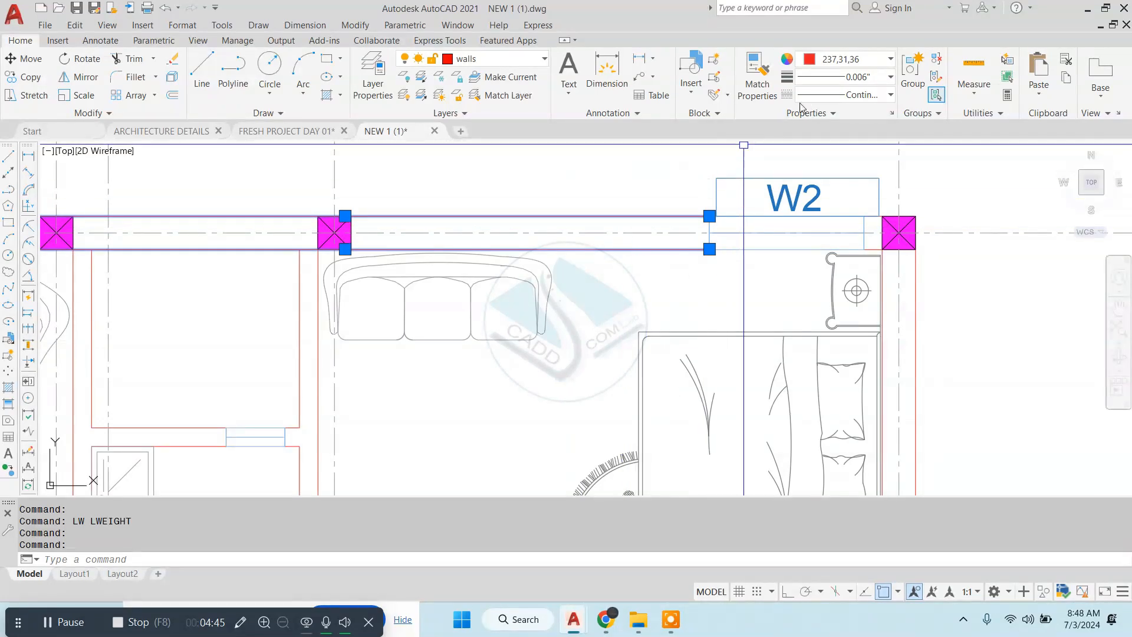
pyautogui.click(865, 78)
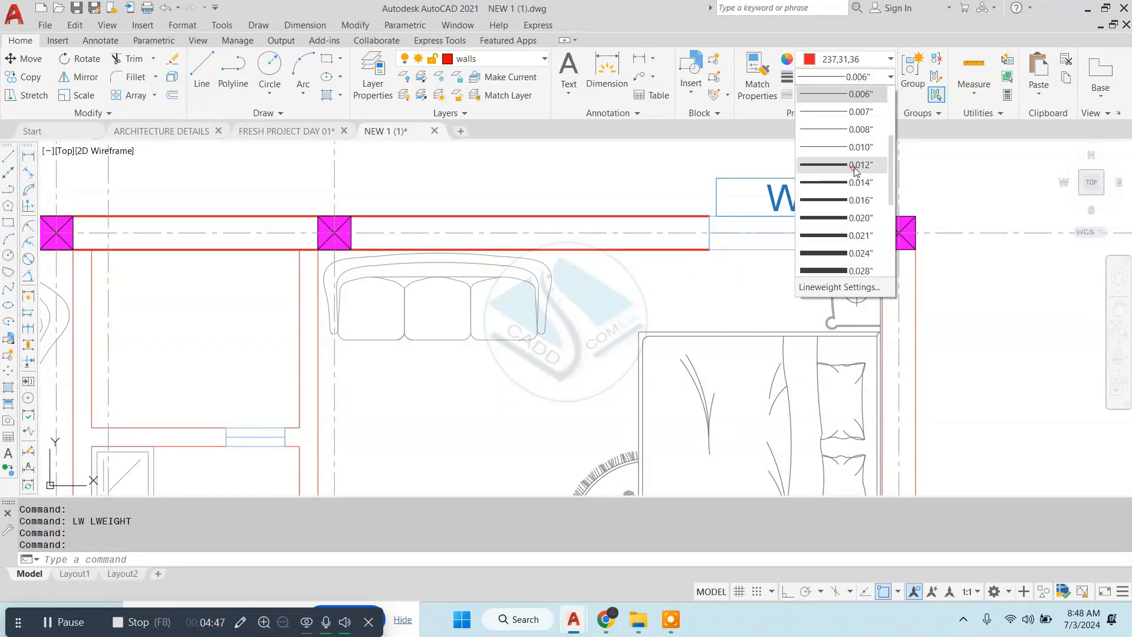
pyautogui.press('Escape')
pyautogui.press('Escape')
# - Set the lineweight of the two wall lines between the corner column and window W1 to 0.012"
pyautogui.scroll(-3, 578, 243)
pyautogui.scroll(3, 578, 243)
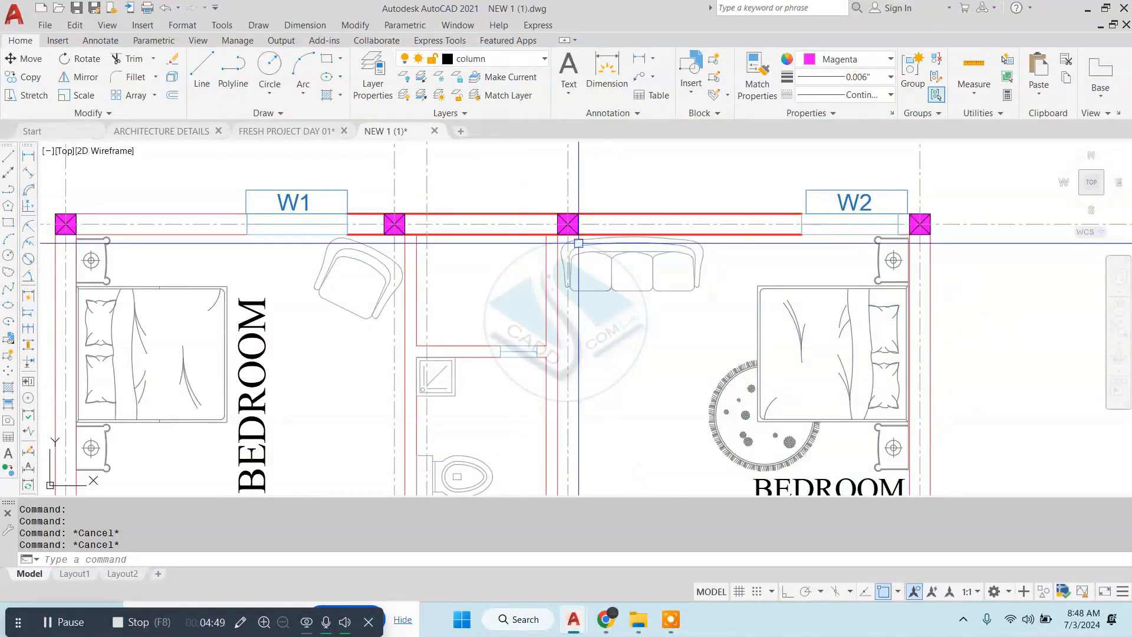
pyautogui.moveTo(346, 234); pyautogui.dragTo(463, 234, button='middle')
pyautogui.click(328, 214)
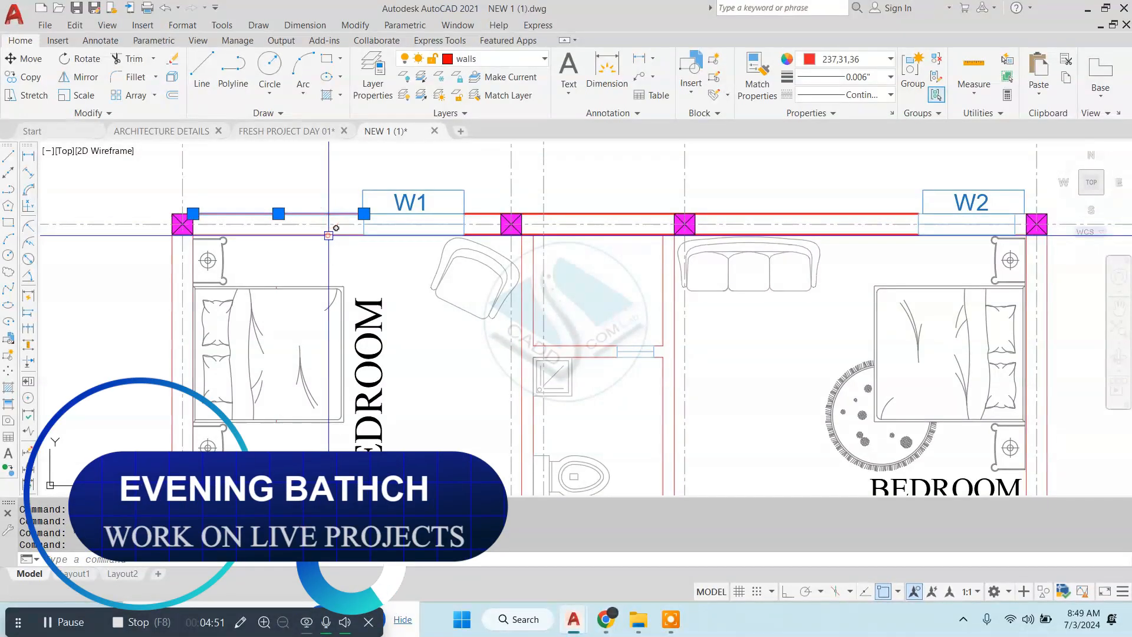
pyautogui.click(865, 76)
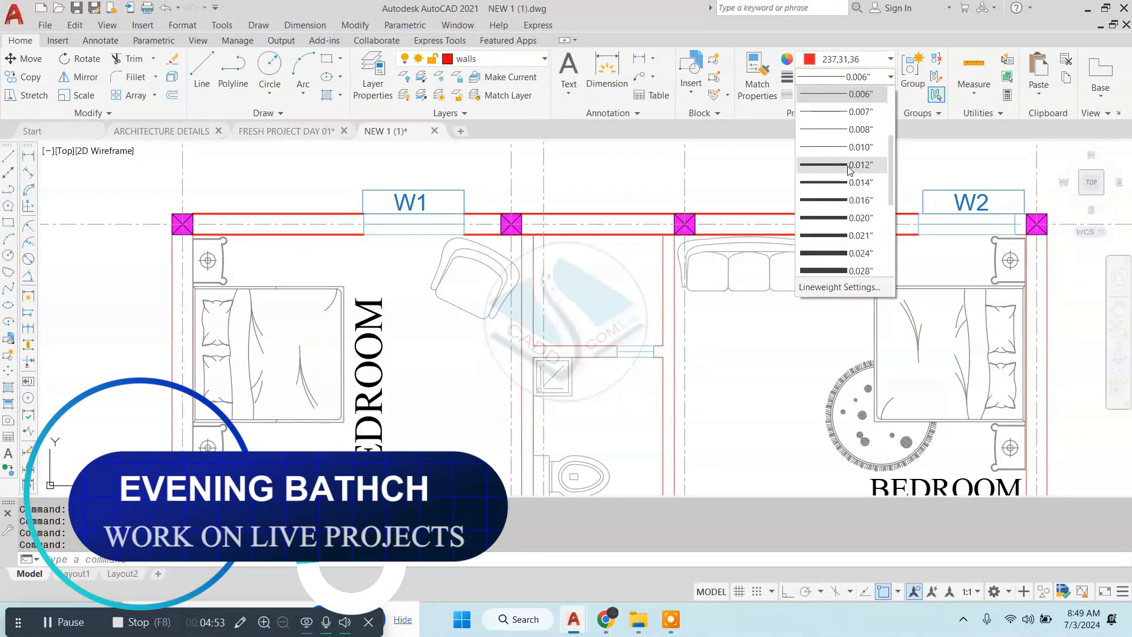
pyautogui.press('Escape')
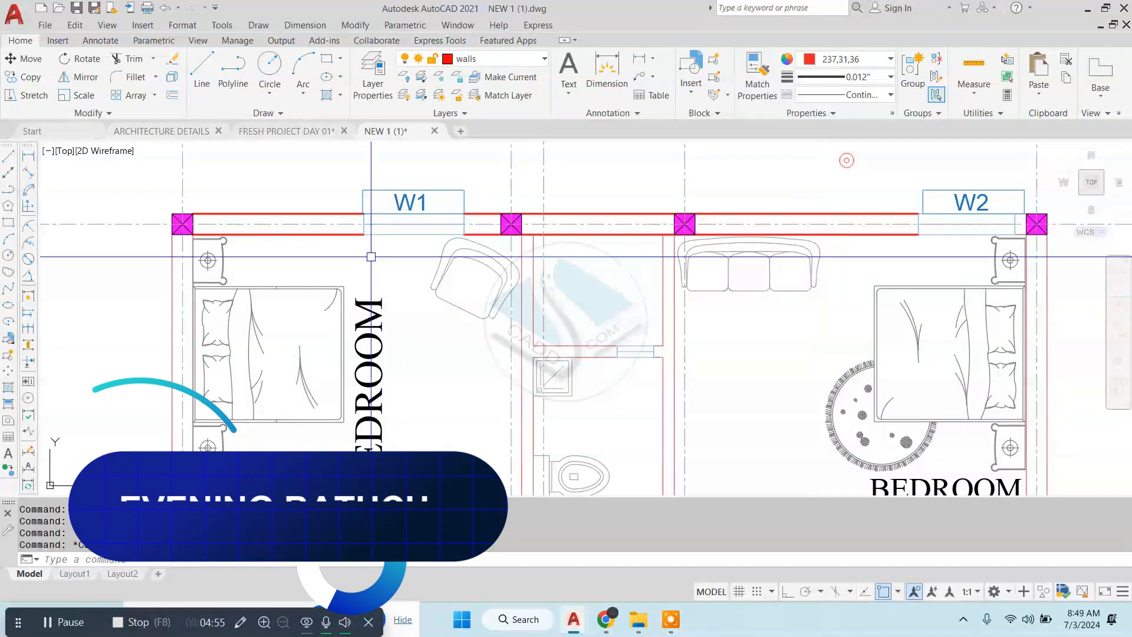
pyautogui.press('Escape')
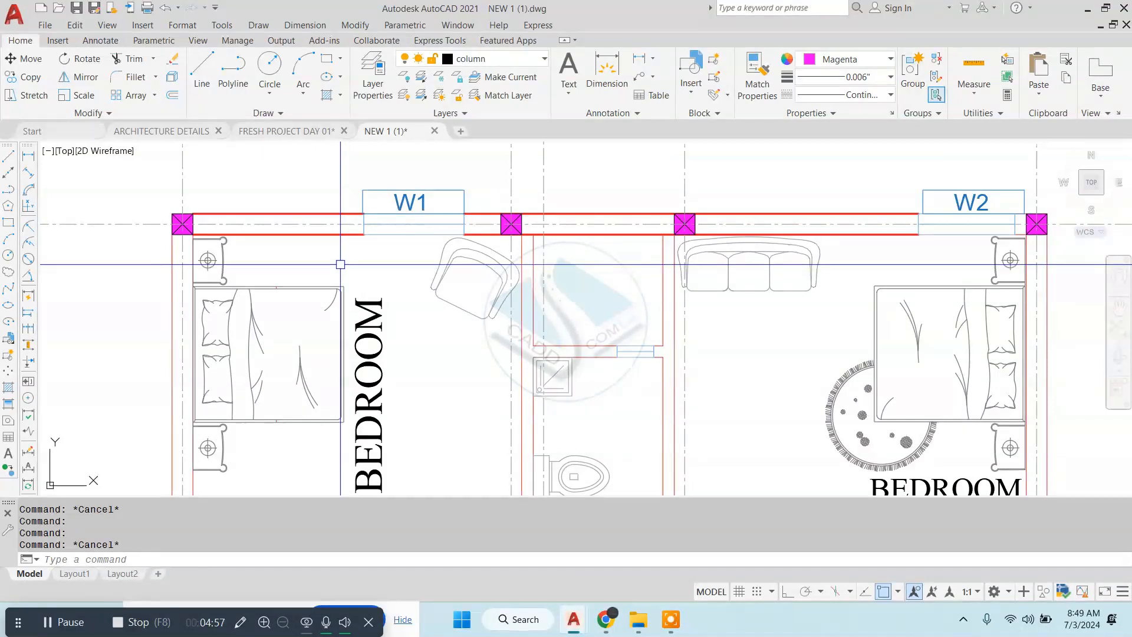
# - Select the W1 window tag and check its layer, colour and lineweight
pyautogui.scroll(4, 376, 177)
pyautogui.click(401, 236)
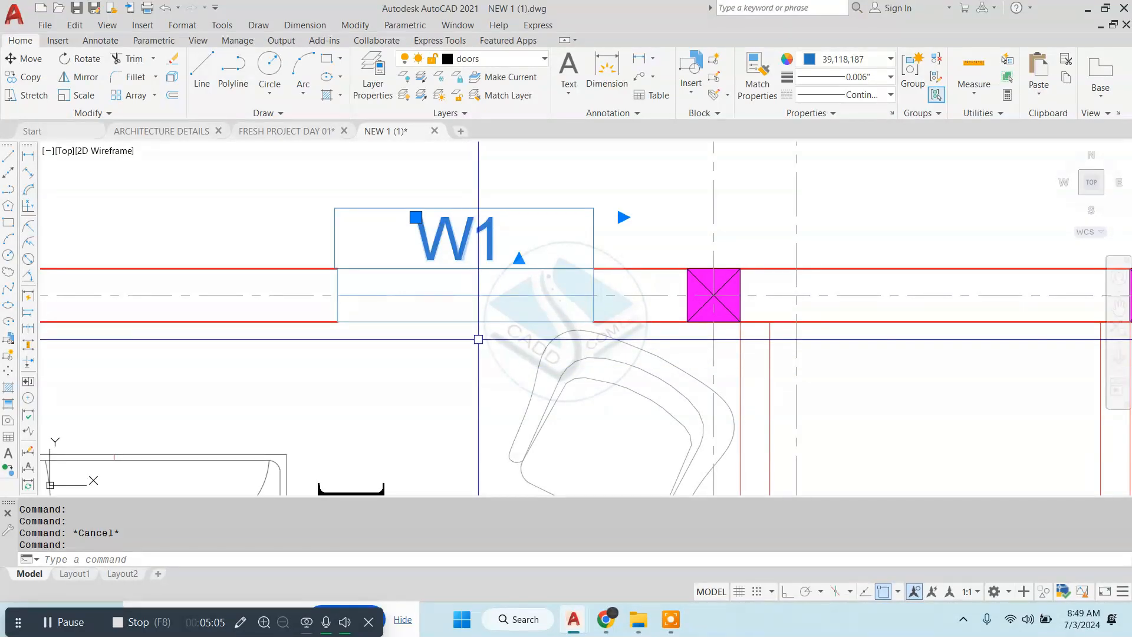
pyautogui.press('Escape')
pyautogui.press('Escape')
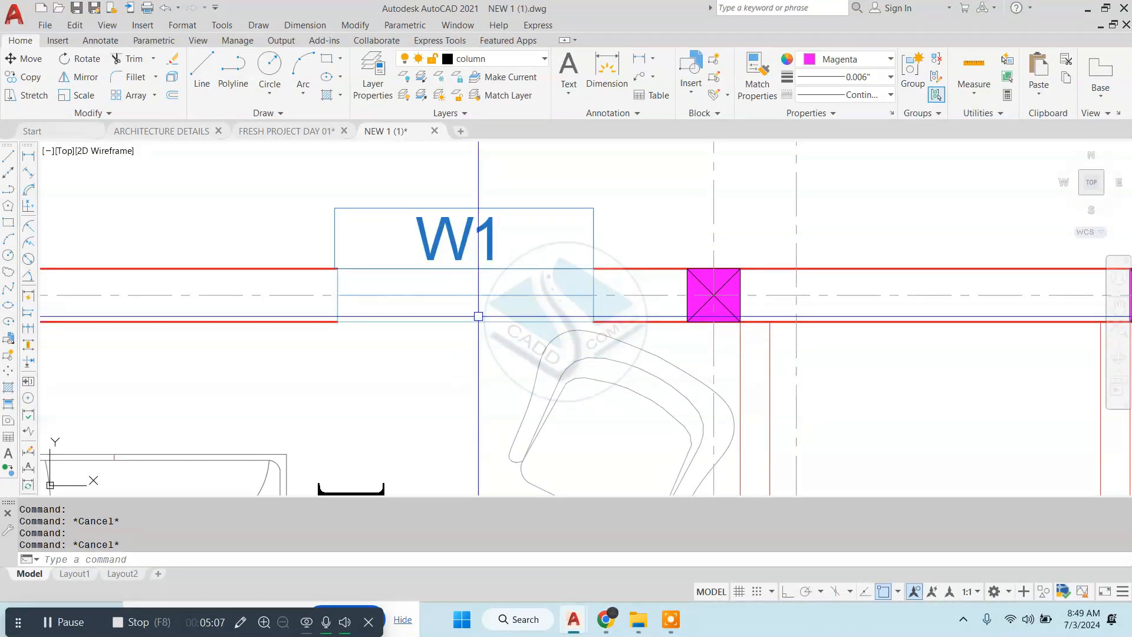
pyautogui.scroll(2, 452, 213)
pyautogui.click(584, 236)
pyautogui.click(420, 249)
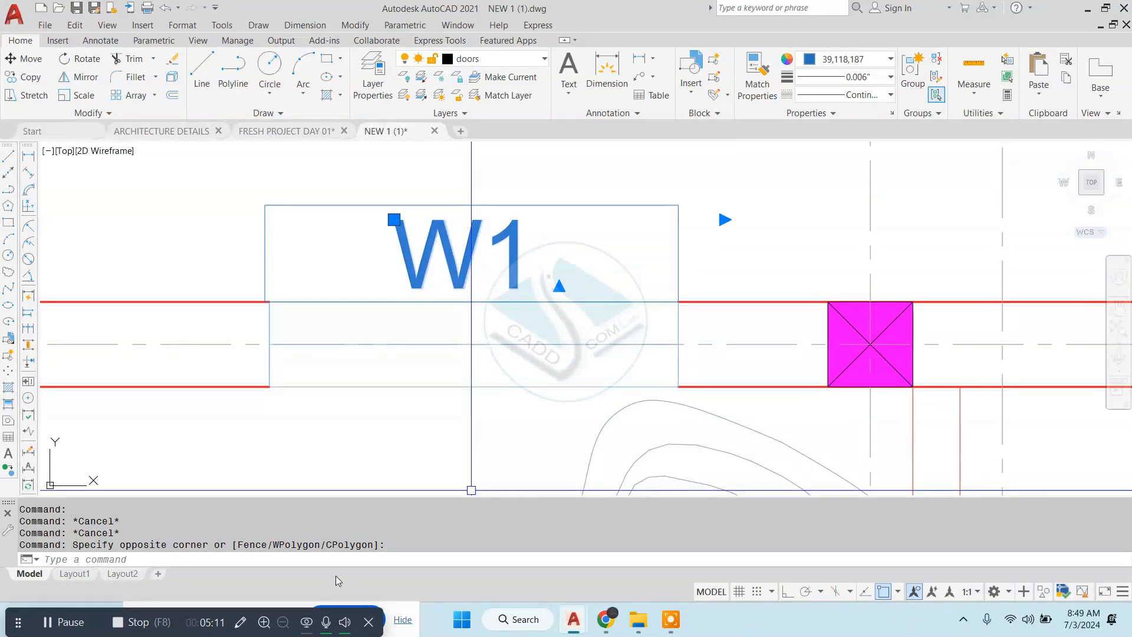
pyautogui.click(245, 623)
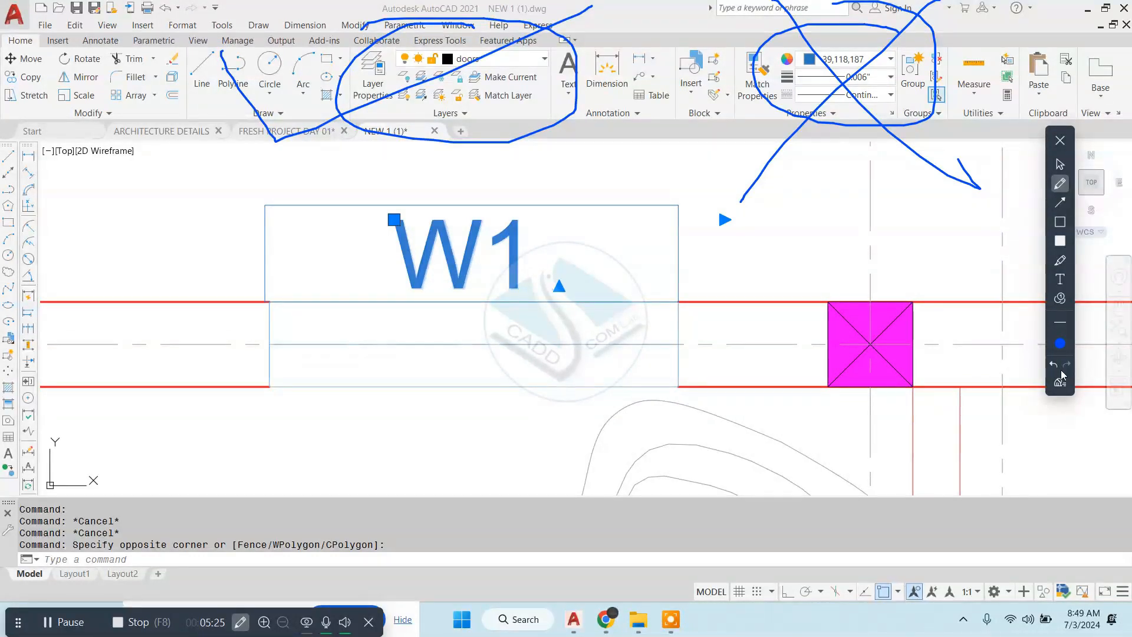
pyautogui.click(1060, 380)
pyautogui.click(1060, 141)
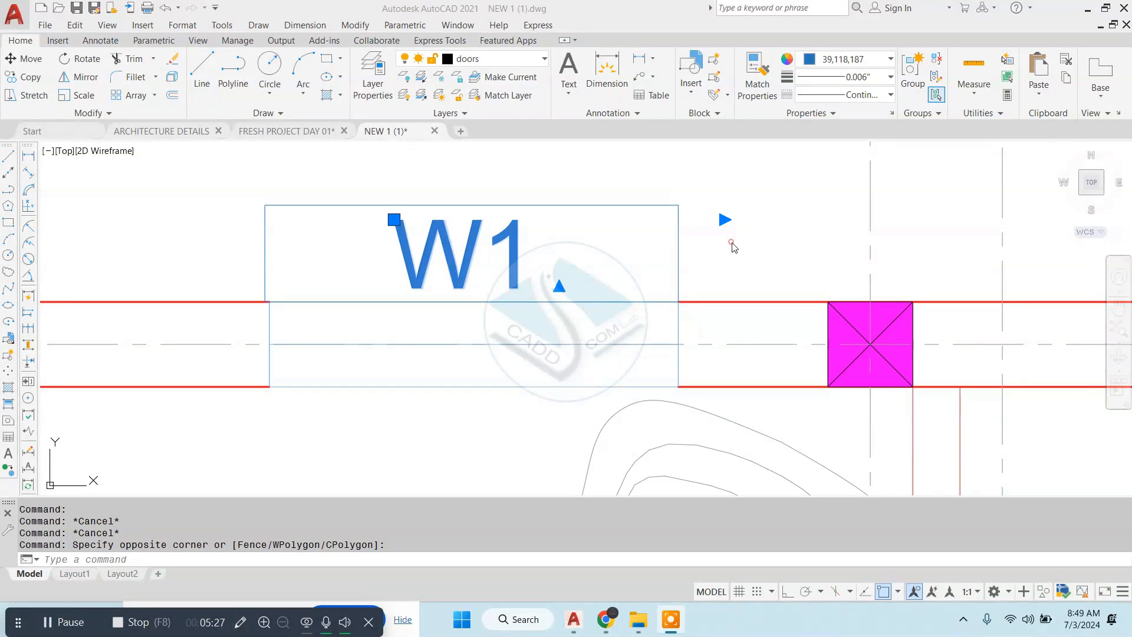
# - Deselect the W1 tag and check the layer and properties of the three-seat sofa in the bedroom
pyautogui.press('Escape')
pyautogui.press('Escape')
pyautogui.scroll(-6, 510, 235)
pyautogui.moveTo(580, 327); pyautogui.dragTo(370, 278, button='middle')
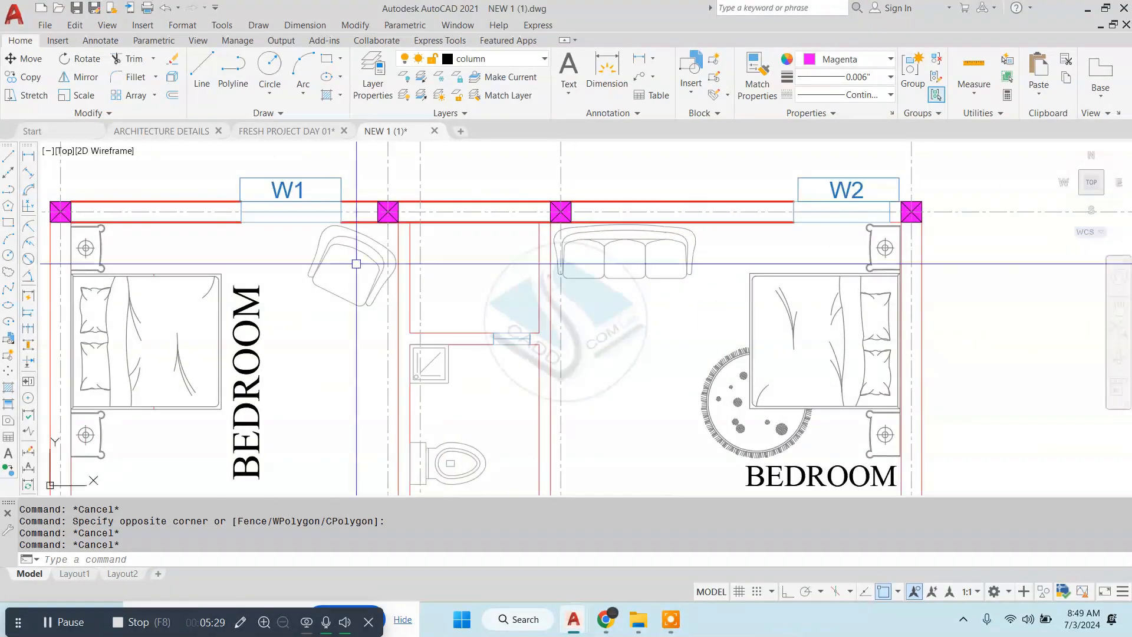
pyautogui.moveTo(597, 265); pyautogui.dragTo(368, 289, button='middle')
pyautogui.moveTo(541, 271); pyautogui.dragTo(683, 239, button='middle')
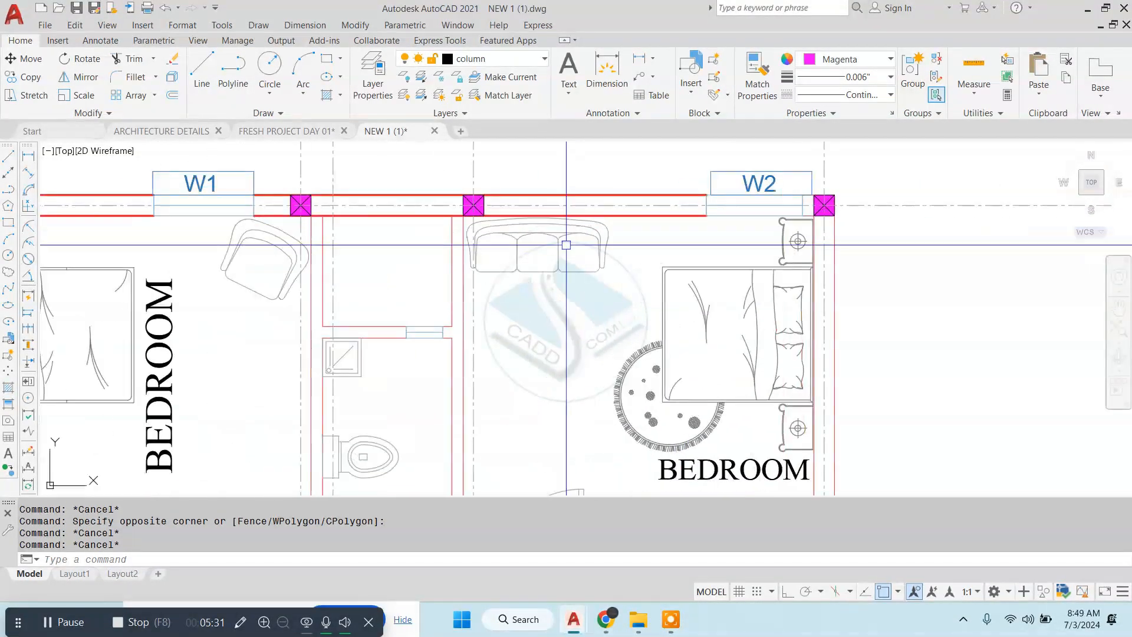
pyautogui.scroll(2, 568, 277)
pyautogui.click(558, 285)
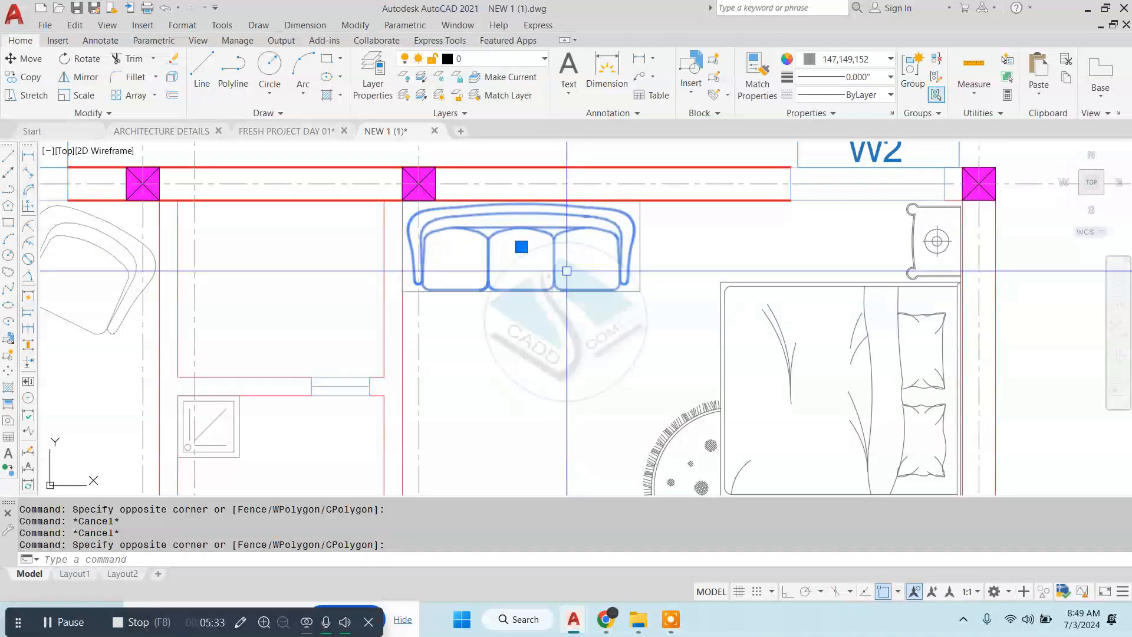
pyautogui.press('Escape')
# - Check the layer and properties of the small window in the wall above the toilet
pyautogui.moveTo(543, 188); pyautogui.dragTo(750, 180, button='middle')
pyautogui.moveTo(513, 391); pyautogui.dragTo(509, 328, button='middle')
pyautogui.click(488, 283)
pyautogui.click(595, 362)
pyautogui.press('Escape')
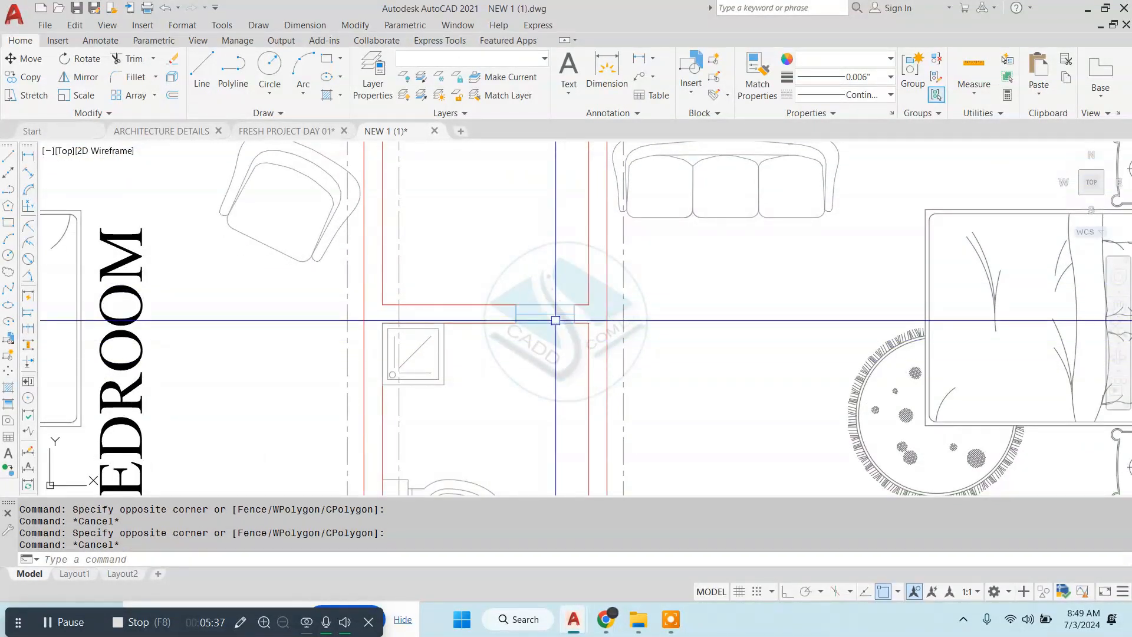
pyautogui.click(565, 313)
pyautogui.press('Escape')
pyautogui.scroll(-6, 557, 327)
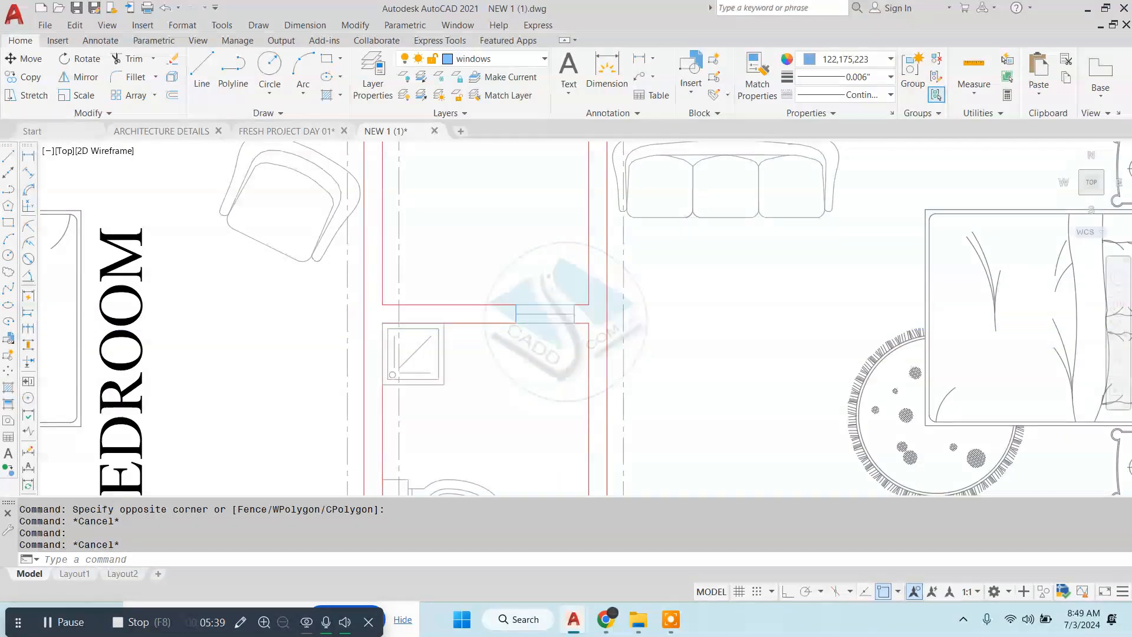
# - Check the layer and properties of the TOILET label and the circle of the D1 door tag
pyautogui.scroll(8, 528, 272)
pyautogui.click(528, 271)
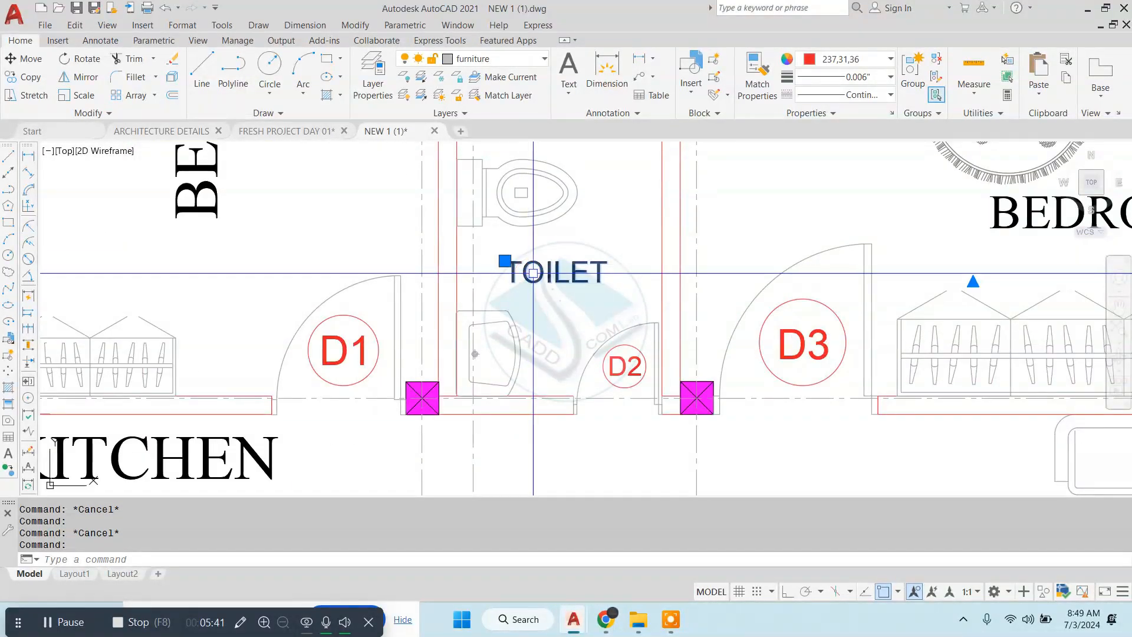
pyautogui.scroll(-4, 587, 196)
pyautogui.scroll(4, 480, 253)
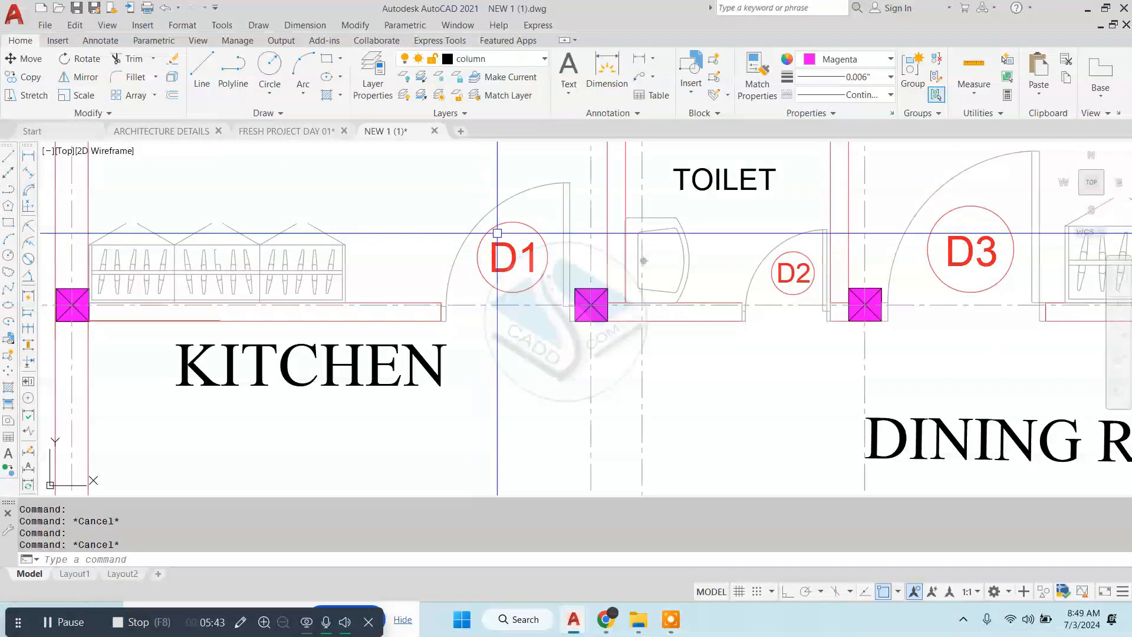
pyautogui.click(537, 232)
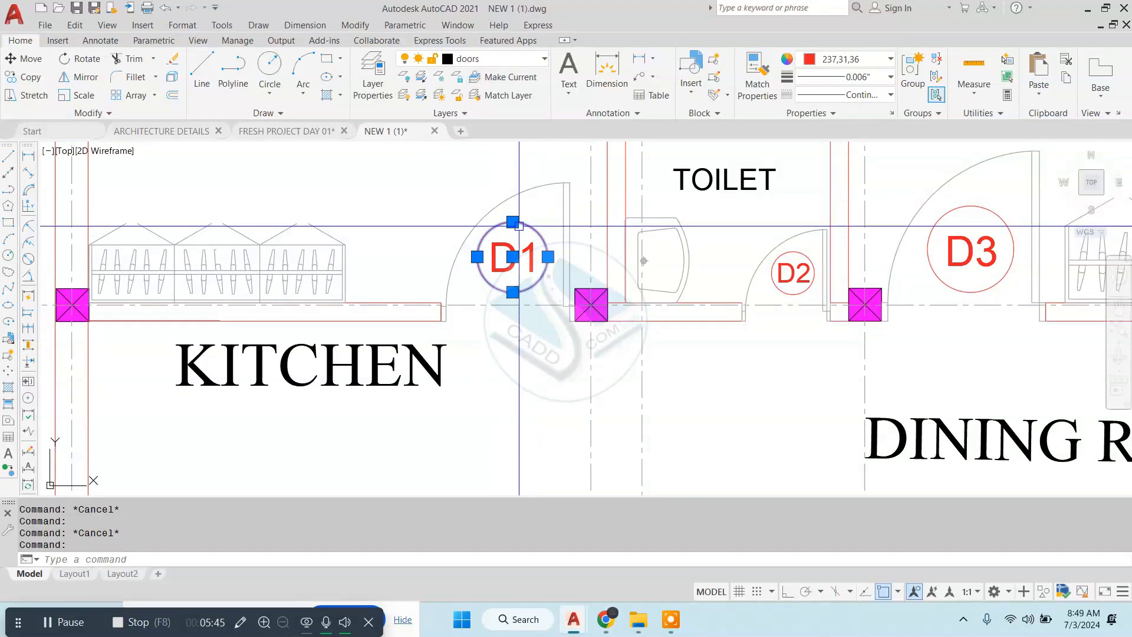
pyautogui.press('Escape')
# - Check the layer and properties of the KITCHEN label and examine window W5 in the living room wall
pyautogui.moveTo(366, 339); pyautogui.dragTo(425, 209, button='middle')
pyautogui.click(424, 209)
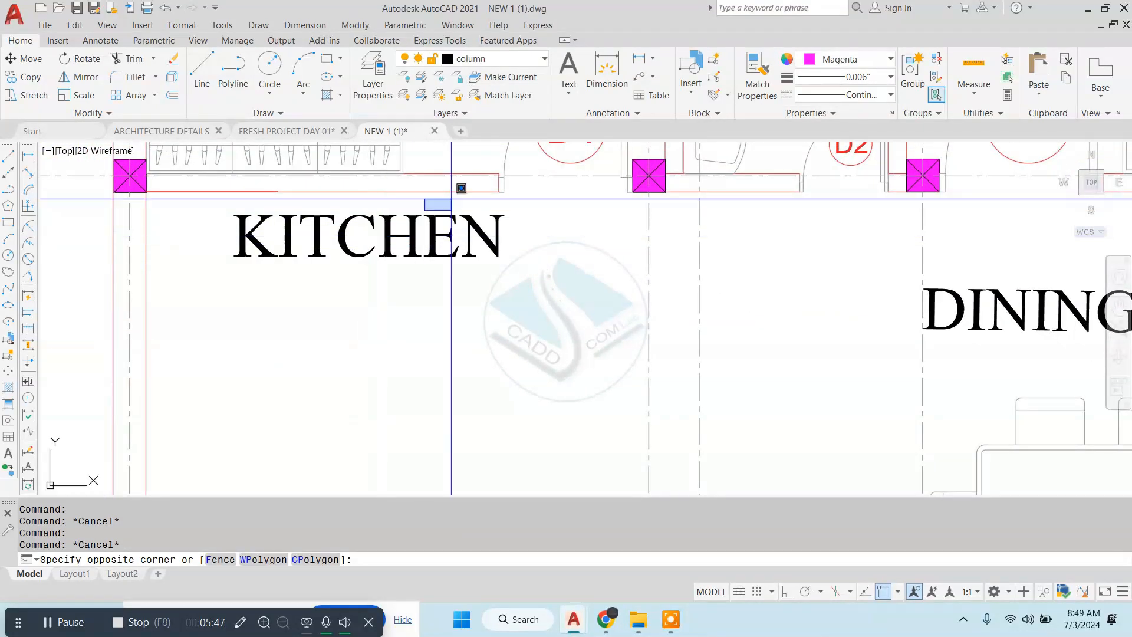
pyautogui.press('Escape')
pyautogui.click(475, 233)
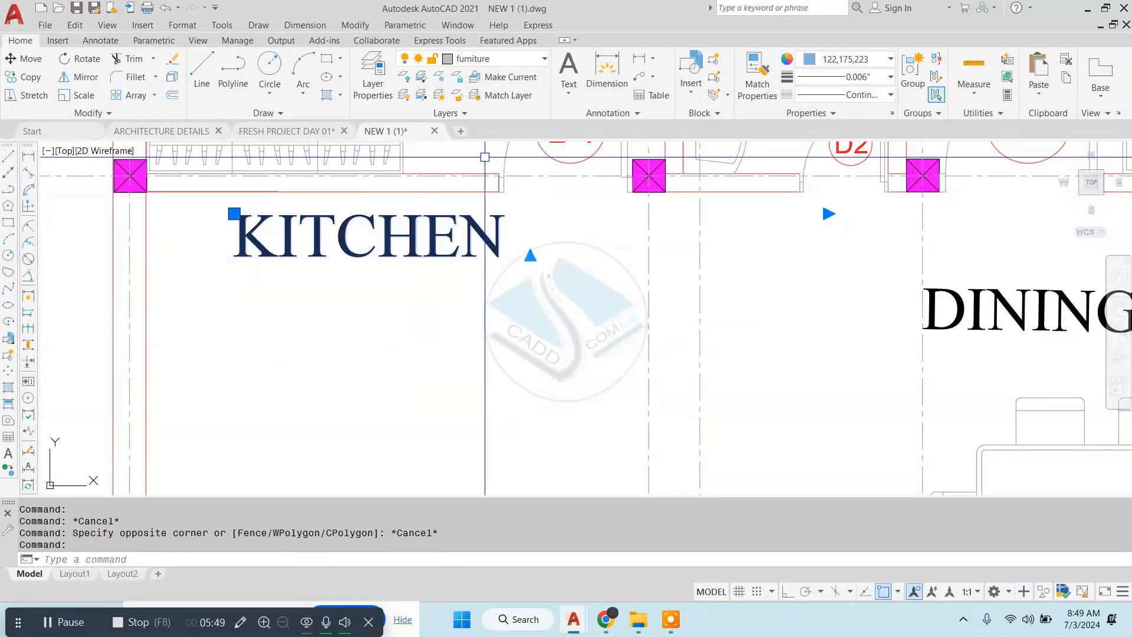
pyautogui.press('Escape')
pyautogui.scroll(-4, 507, 268)
pyautogui.scroll(5, 505, 270)
pyautogui.scroll(6, 620, 265)
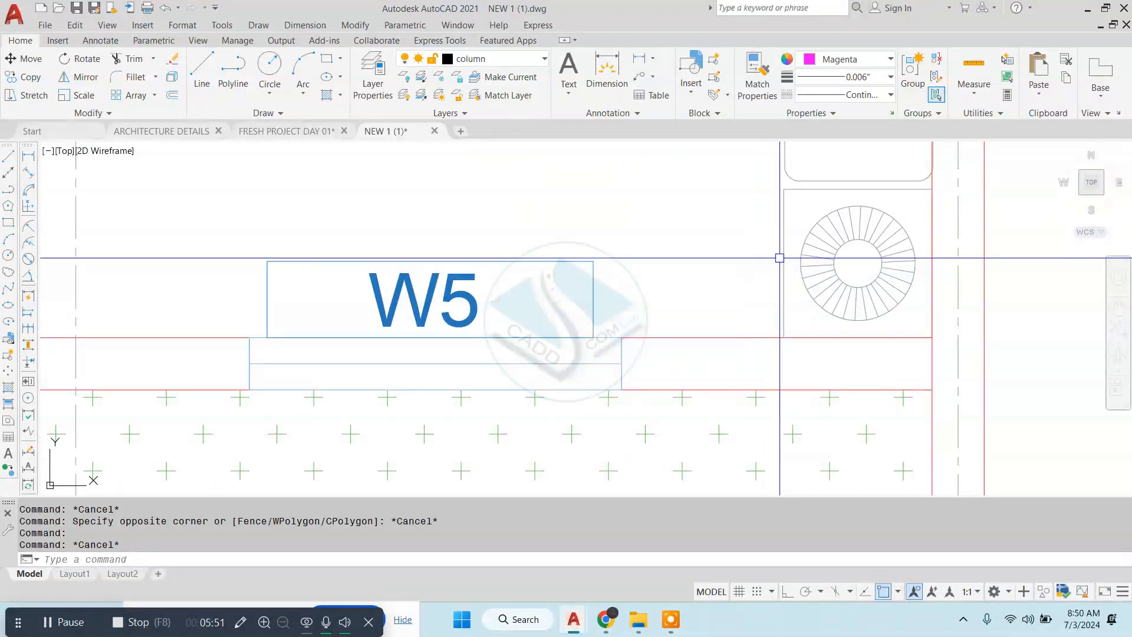
pyautogui.press('Escape')
pyautogui.scroll(-9, 655, 249)
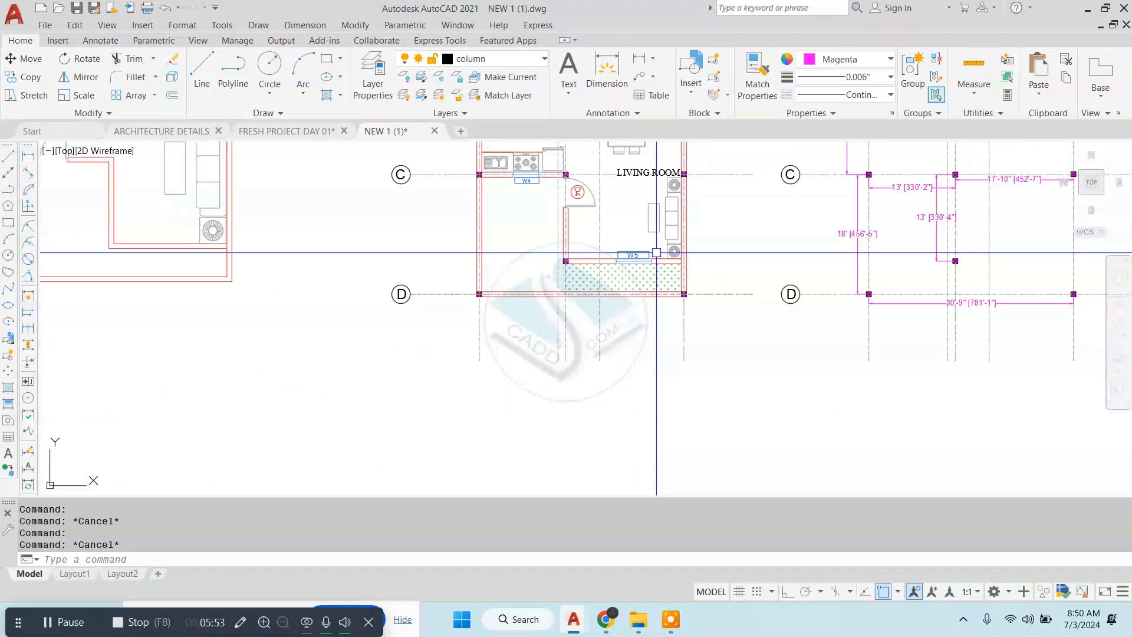
pyautogui.click(434, 132)
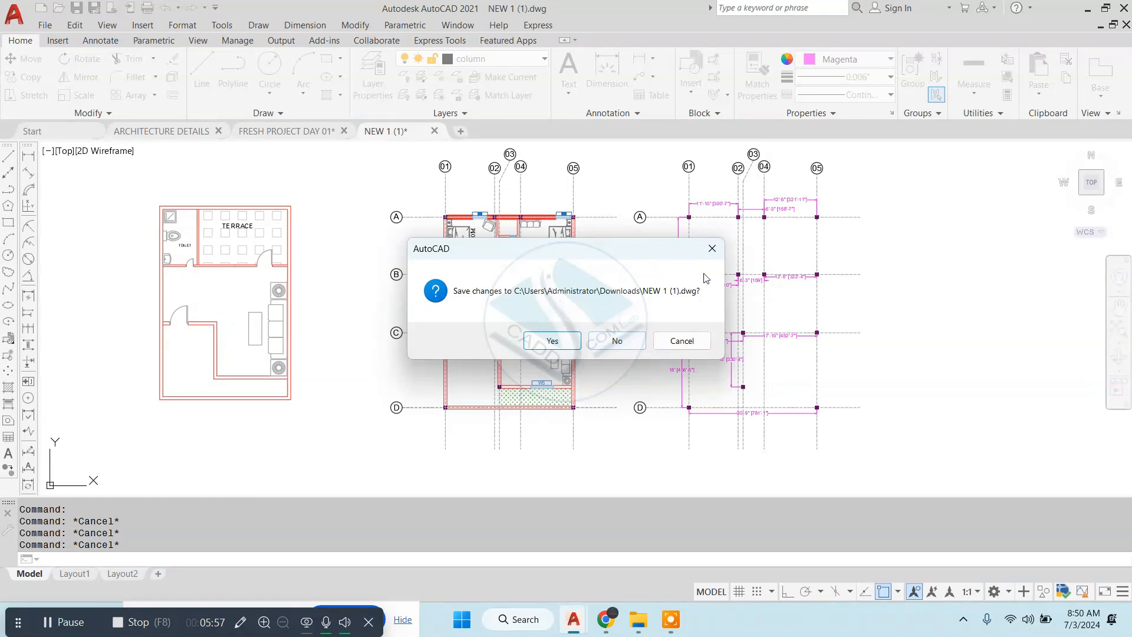
pyautogui.click(712, 248)
pyautogui.scroll(6, 531, 157)
pyautogui.scroll(-2, 359, 225)
pyautogui.moveTo(314, 232); pyautogui.dragTo(439, 234, button='middle')
pyautogui.press('Escape')
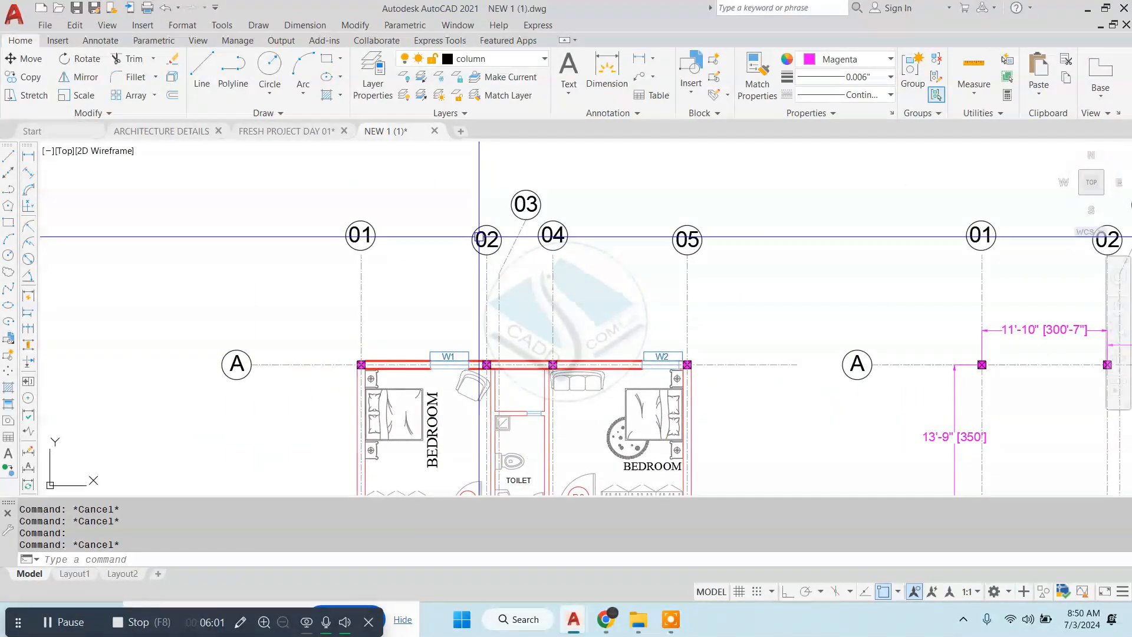
# - Check the linetype and lineweight of the vertical grid line under bubble 01 in the floor plan
pyautogui.scroll(-1, 488, 235)
pyautogui.scroll(5, 422, 255)
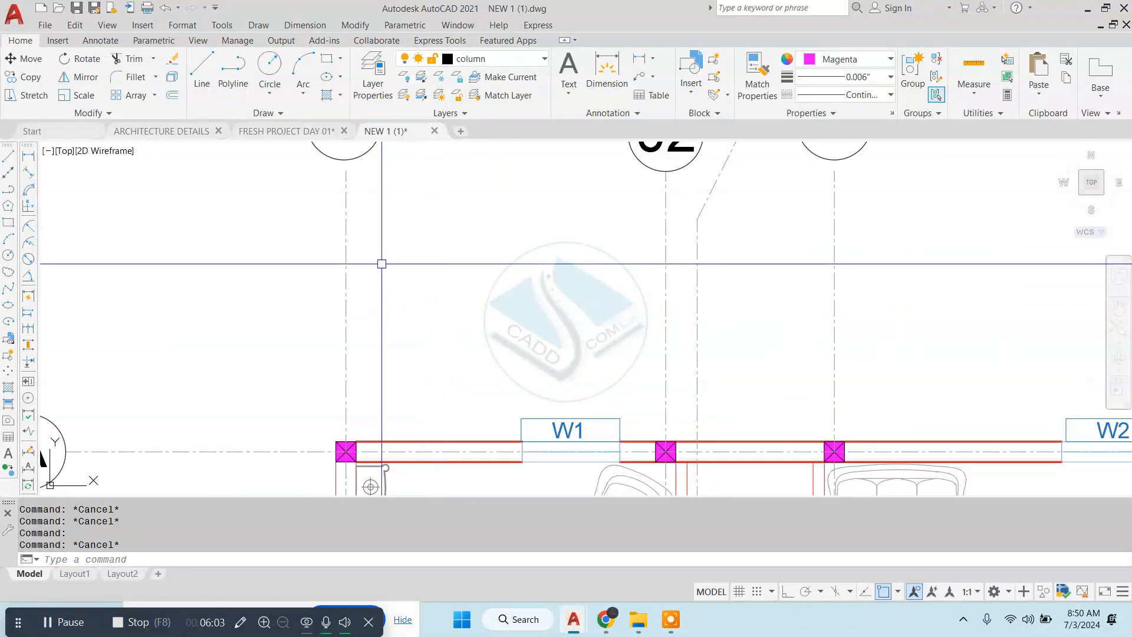
pyautogui.scroll(2, 377, 259)
pyautogui.click(392, 234)
pyautogui.click(242, 291)
pyautogui.scroll(-6, 467, 251)
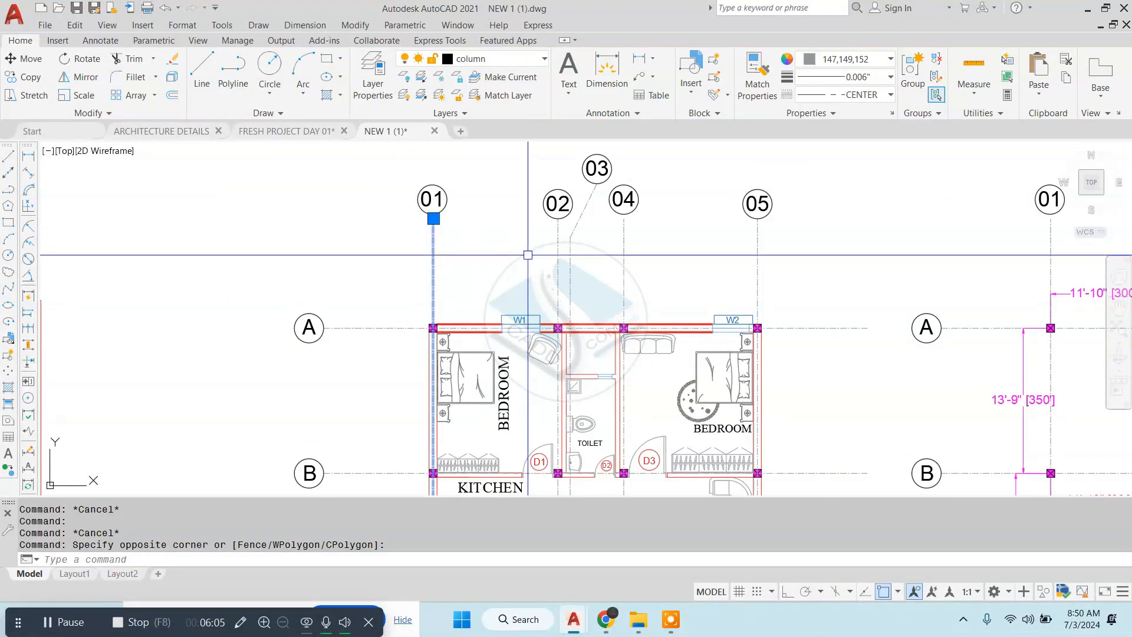
pyautogui.scroll(3, 533, 255)
pyautogui.press('Escape')
# - Set the linetype scale of the five vertical grid lines in the floor plan to 10
pyautogui.click(912, 260)
pyautogui.click(169, 265)
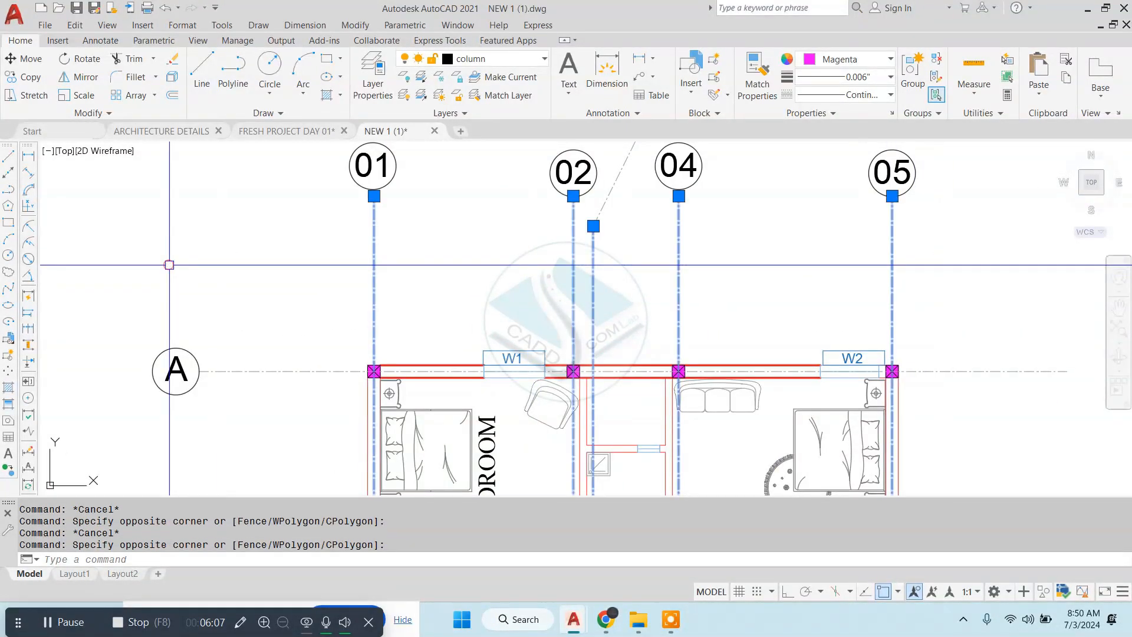
pyautogui.write('ch')
pyautogui.press('Return')
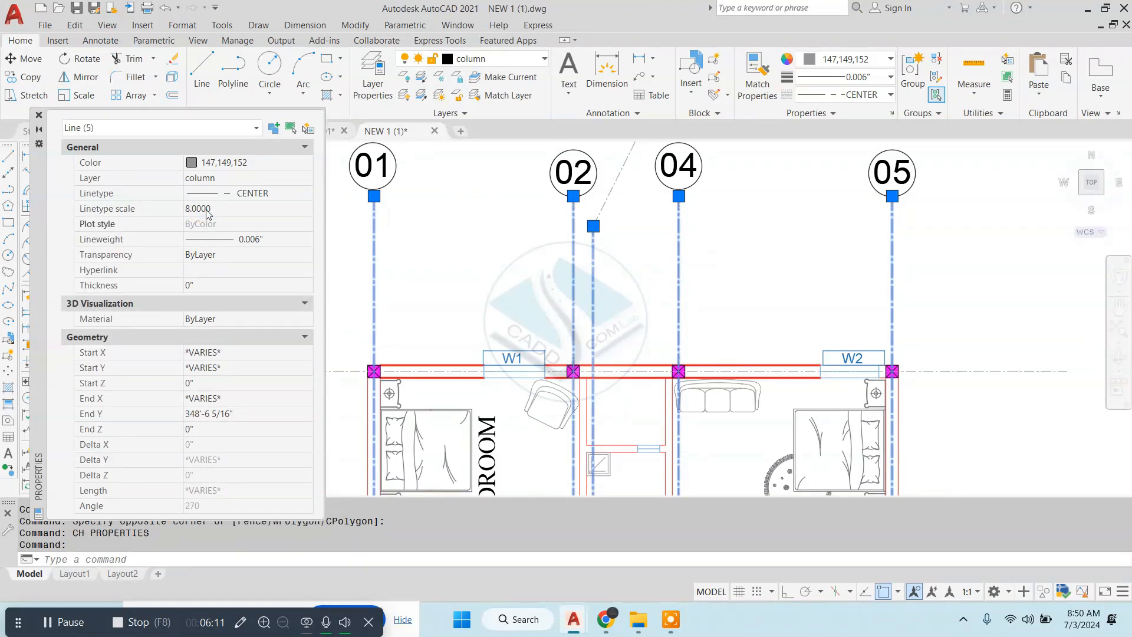
pyautogui.press('Return')
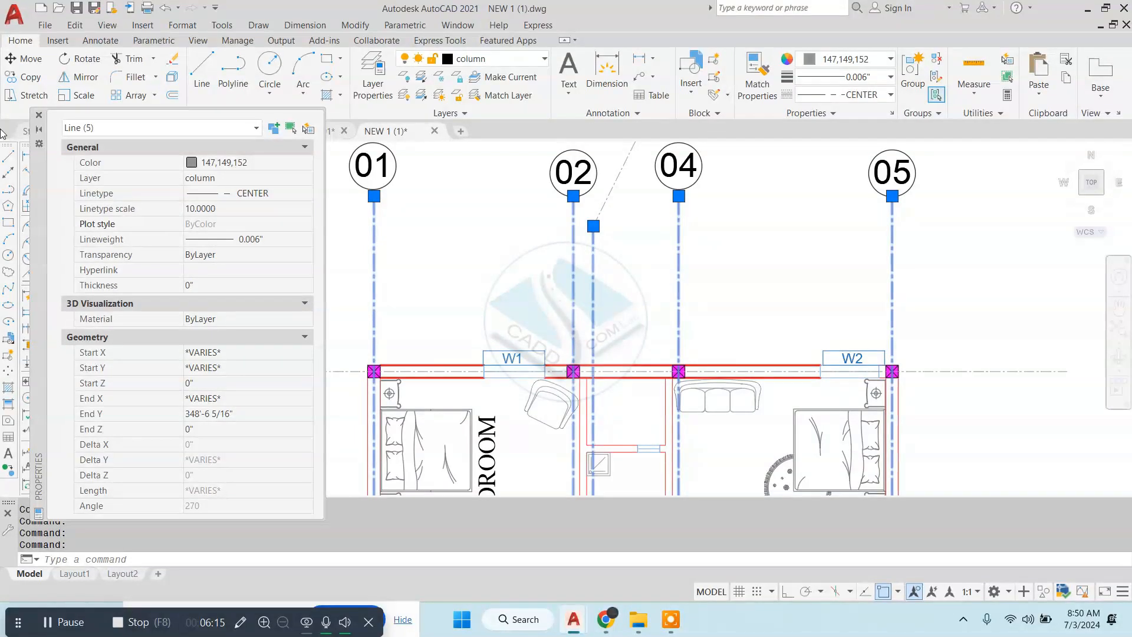
pyautogui.click(39, 116)
pyautogui.press('Escape')
pyautogui.press('Escape')
pyautogui.press('Escape')
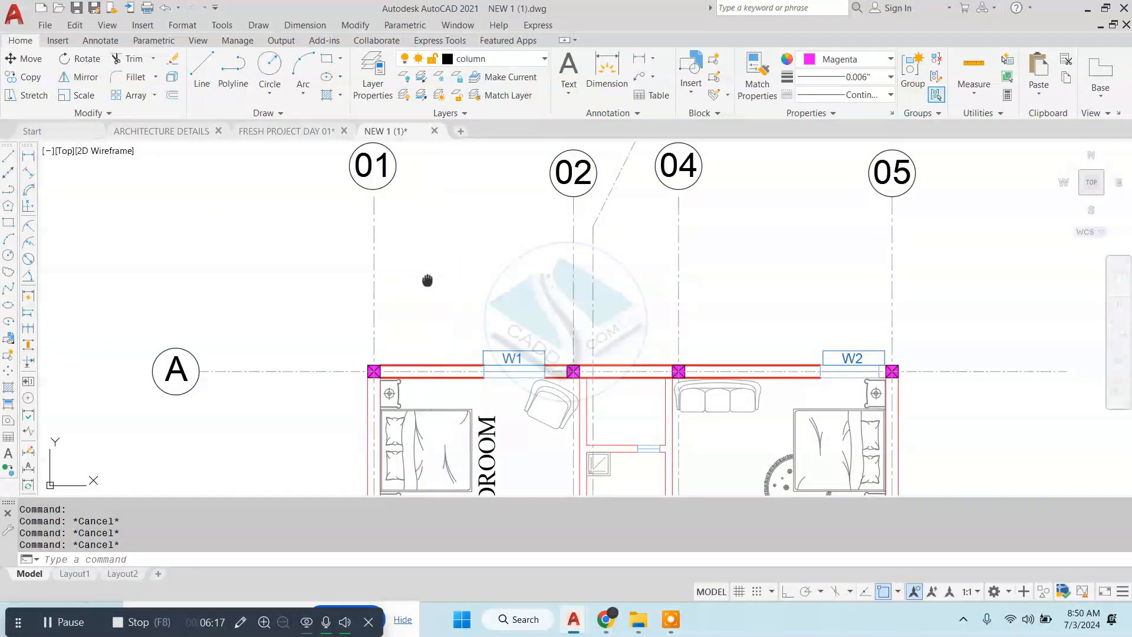
# - Try a horizontal reference line across the upper ends of grid lines 01 to 05 and undo it
pyautogui.moveTo(430, 280); pyautogui.dragTo(398, 310, button='middle')
pyautogui.scroll(-7, 442, 270)
pyautogui.scroll(5, 445, 277)
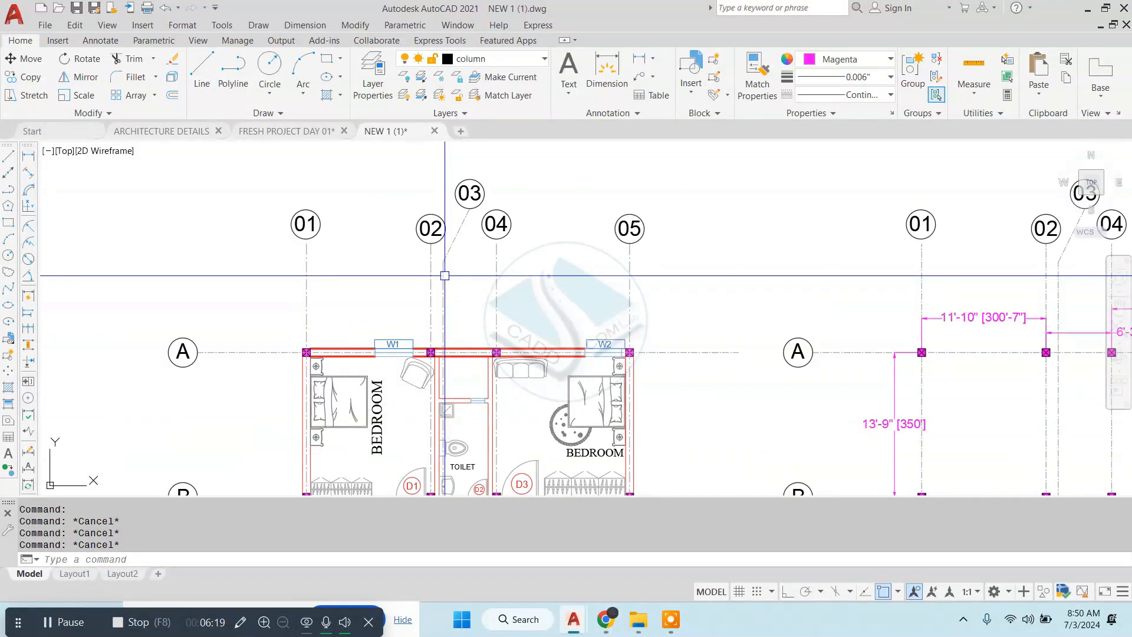
pyautogui.scroll(2, 429, 224)
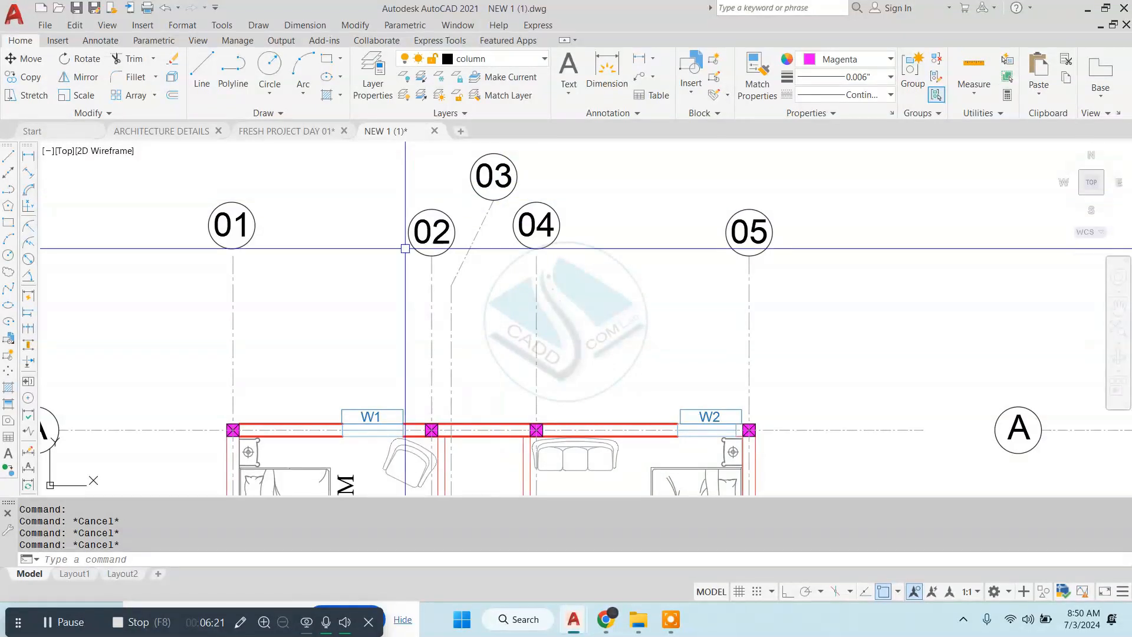
pyautogui.write('l')
pyautogui.press('Return')
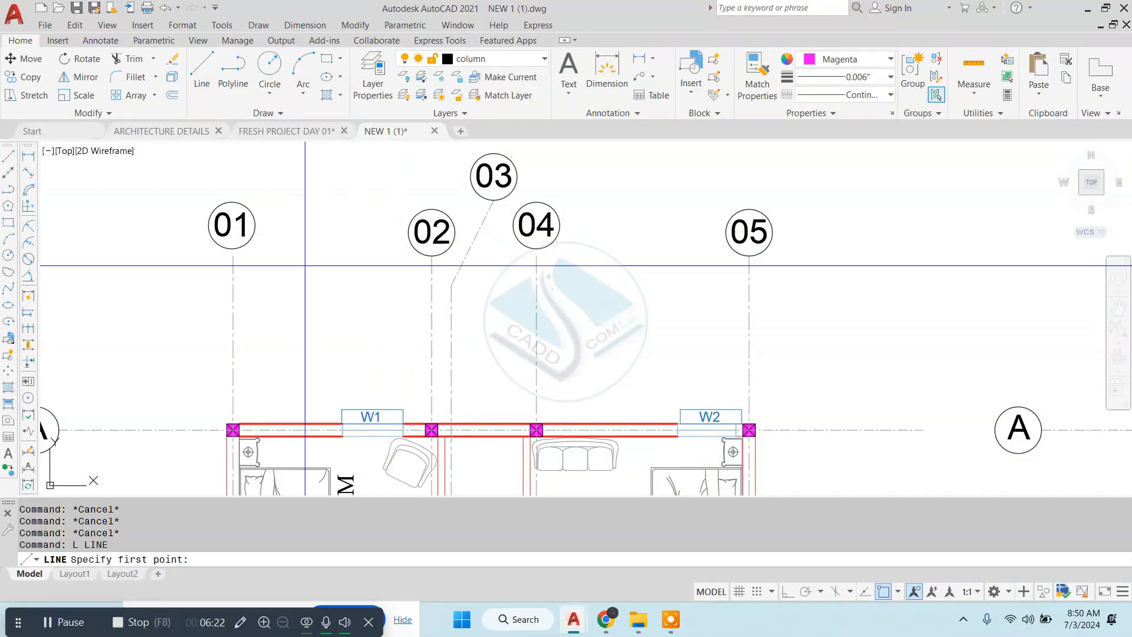
pyautogui.click(234, 255)
pyautogui.click(749, 255)
pyautogui.press('Escape')
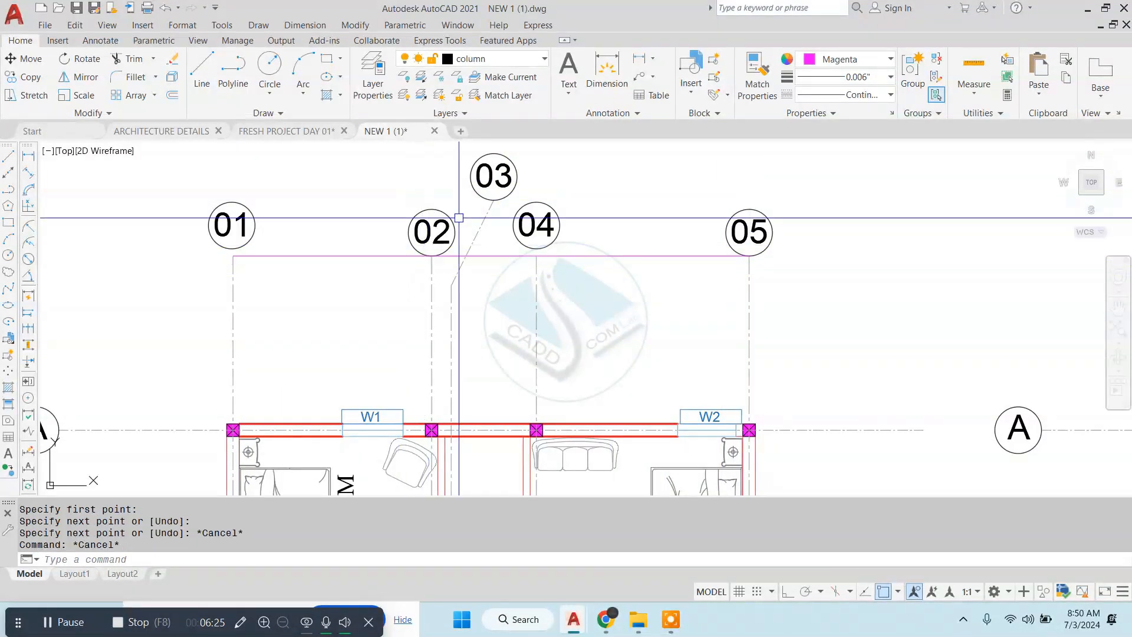
pyautogui.scroll(4, 513, 225)
pyautogui.scroll(-4, 513, 226)
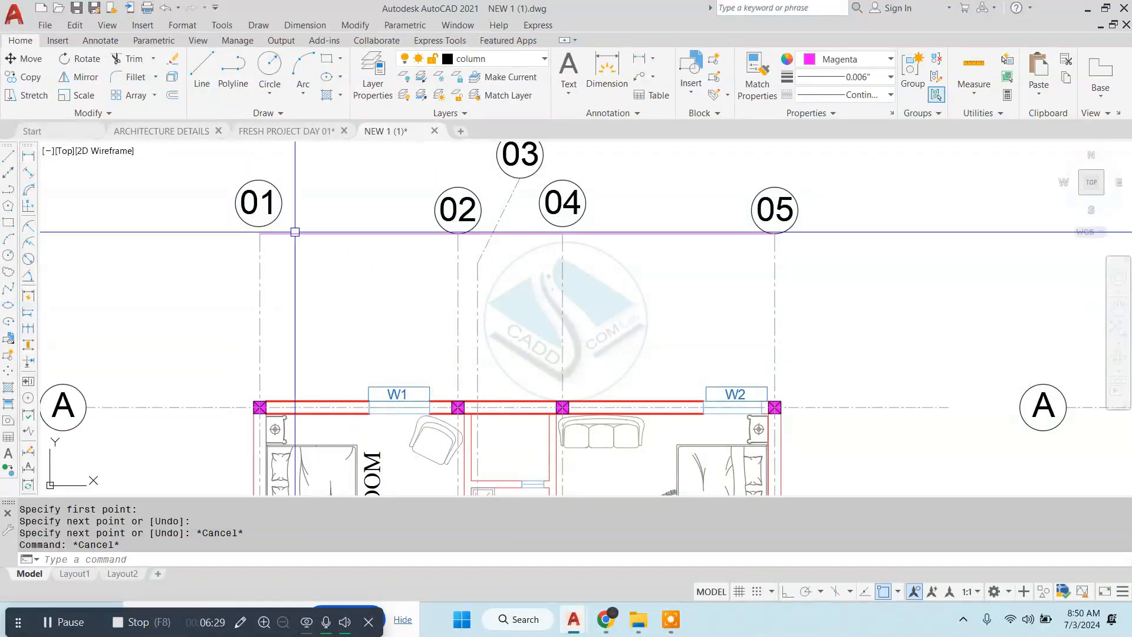
pyautogui.hotkey('ctrl', 'z')
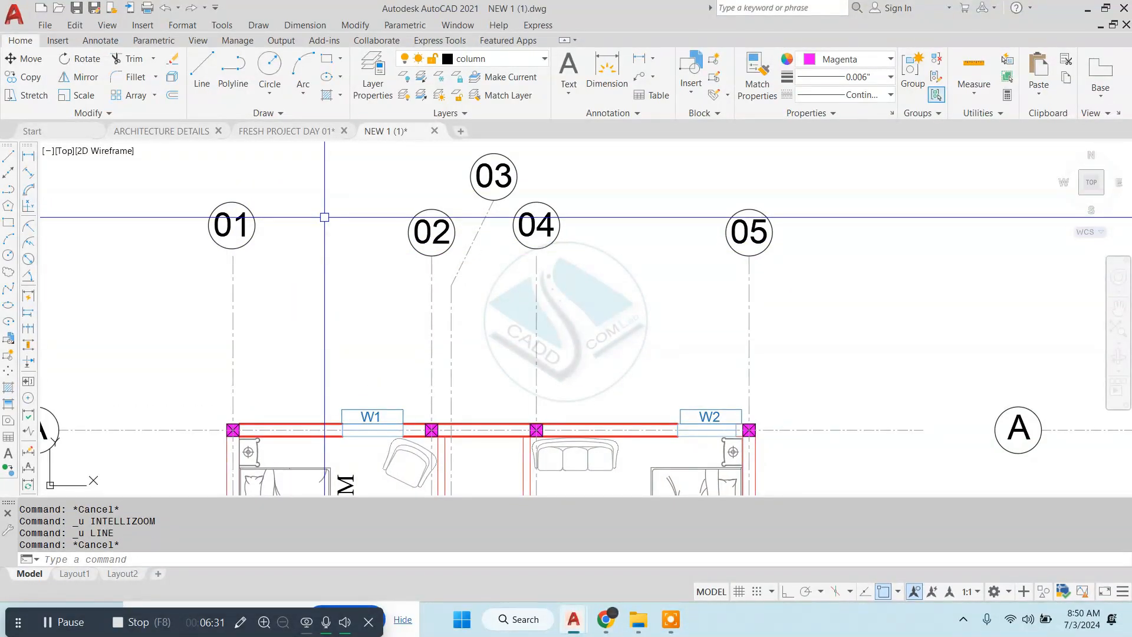
# - Draw a horizontal reference line from the upper end of grid line 01 to the upper end of grid line 05
pyautogui.press('Escape')
pyautogui.write('l')
pyautogui.press('Return')
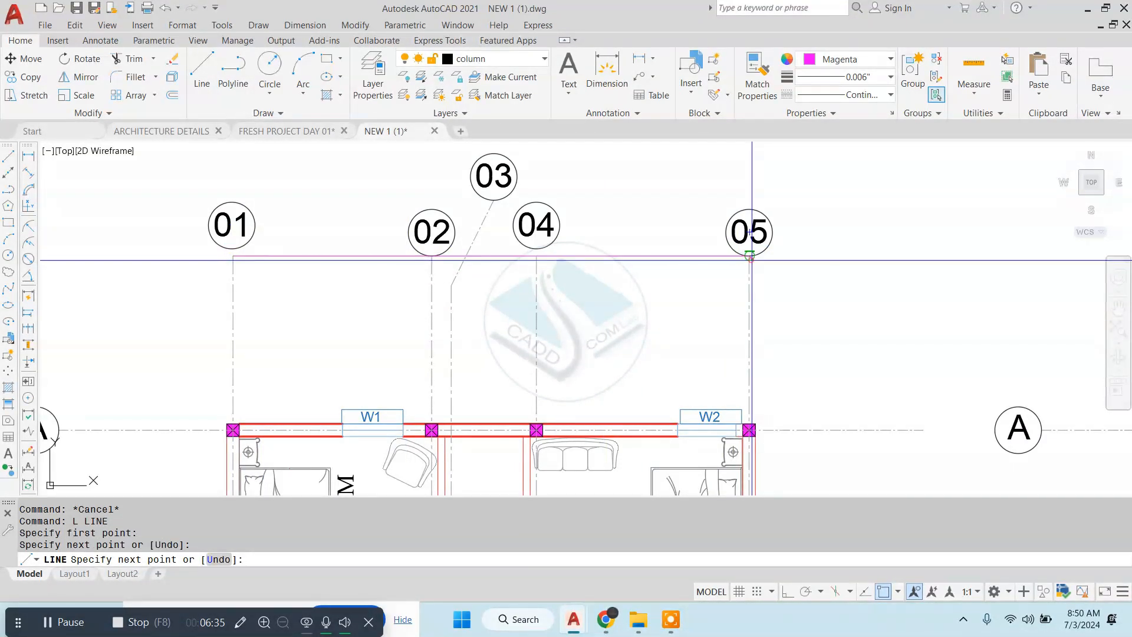
pyautogui.press('Escape')
# - Move bubble 01 with its number so the circle's lowest point sits on the upper end of grid line 01
pyautogui.scroll(2, 497, 270)
pyautogui.scroll(-2, 476, 236)
pyautogui.scroll(4, 127, 214)
pyautogui.click(465, 180)
pyautogui.click(297, 255)
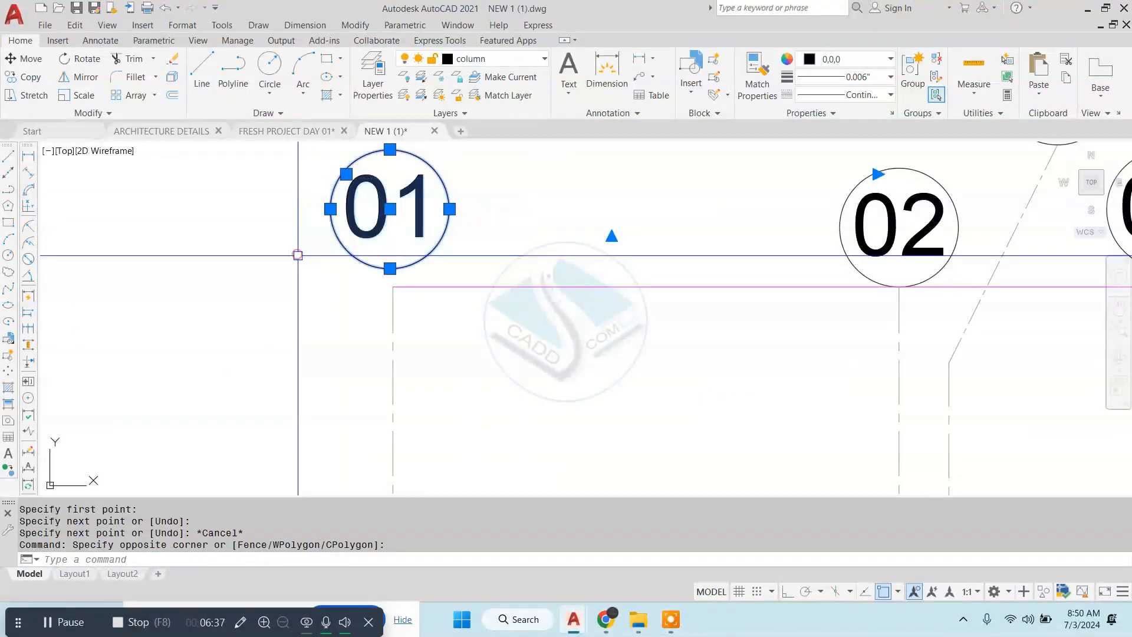
pyautogui.write('m')
pyautogui.press('Return')
pyautogui.click(390, 268)
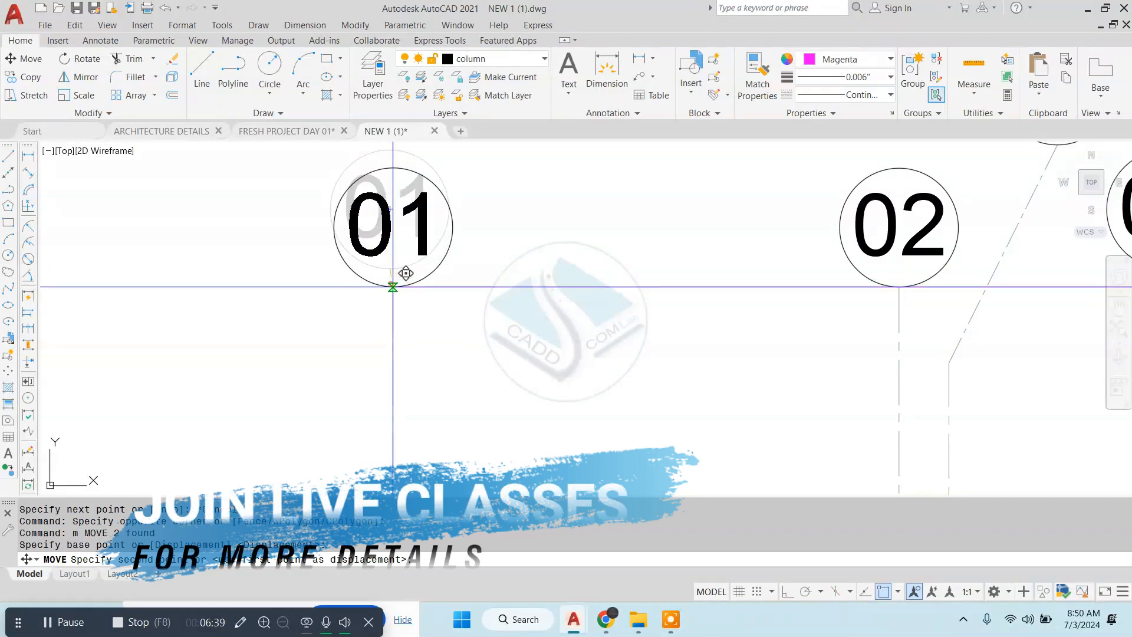
pyautogui.press('Escape')
# - Scale bubble 01 with its number slightly smaller about the circle's lowest point on the grid line
pyautogui.scroll(-4, 406, 273)
pyautogui.scroll(2, 566, 271)
pyautogui.moveTo(123, 252); pyautogui.dragTo(242, 235, button='middle')
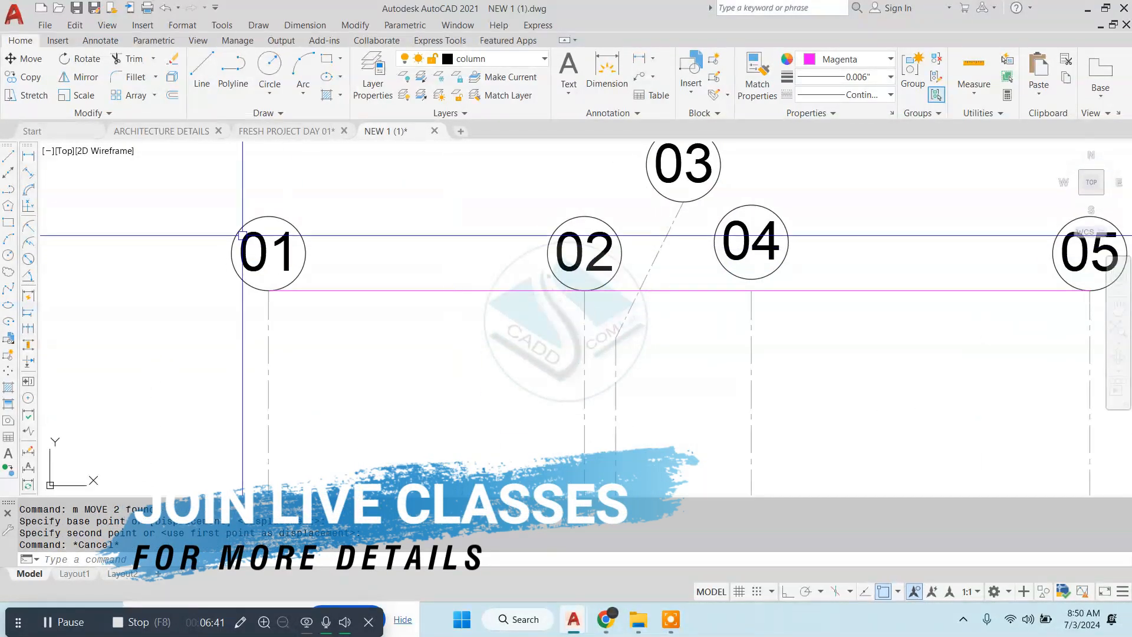
pyautogui.scroll(2, 243, 236)
pyautogui.click(360, 218)
pyautogui.click(134, 273)
pyautogui.write('sc')
pyautogui.press('Return')
pyautogui.click(284, 322)
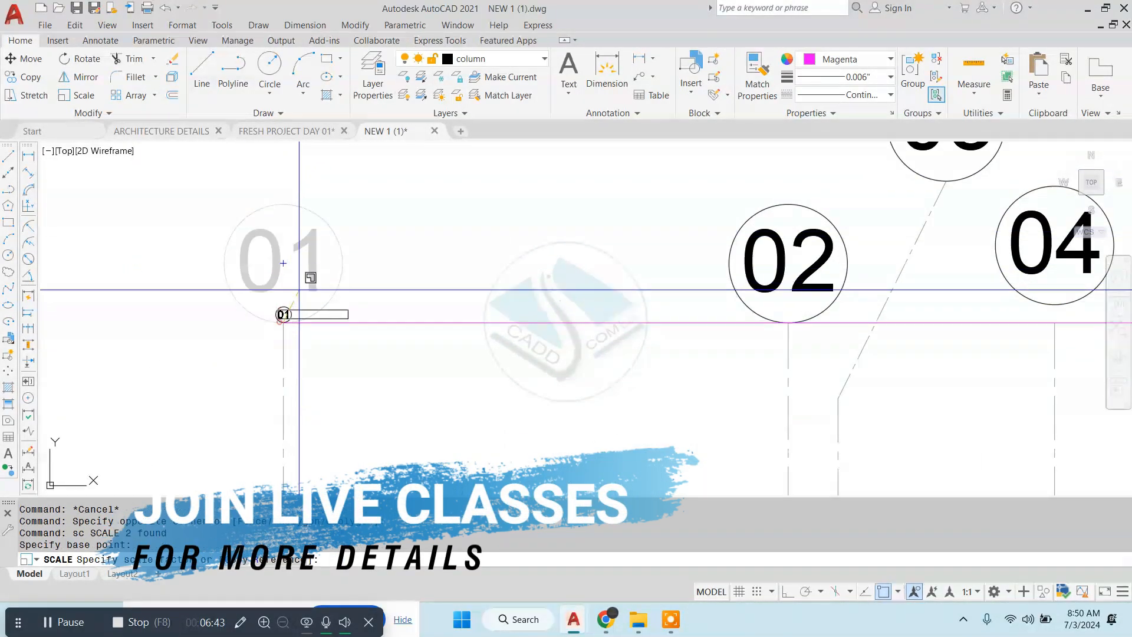
pyautogui.click(487, 182)
# - Move bubble 04 with its number off its grid line, sideways toward bubble 05
pyautogui.scroll(-2, 577, 264)
pyautogui.moveTo(577, 265); pyautogui.dragTo(411, 271, button='middle')
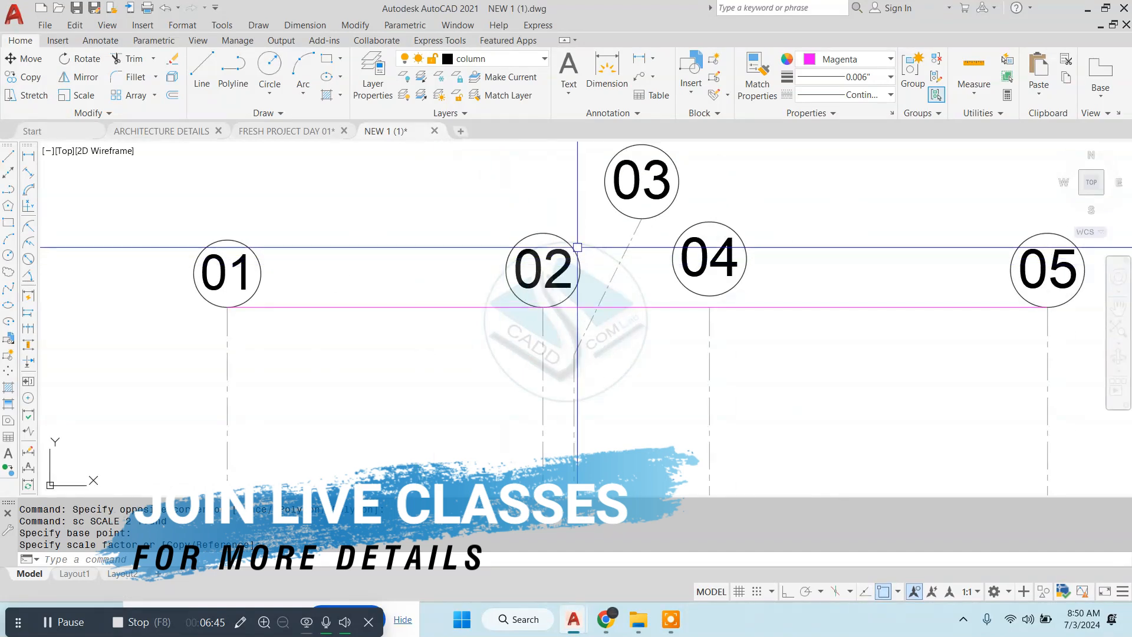
pyautogui.moveTo(516, 246); pyautogui.dragTo(381, 247, button='middle')
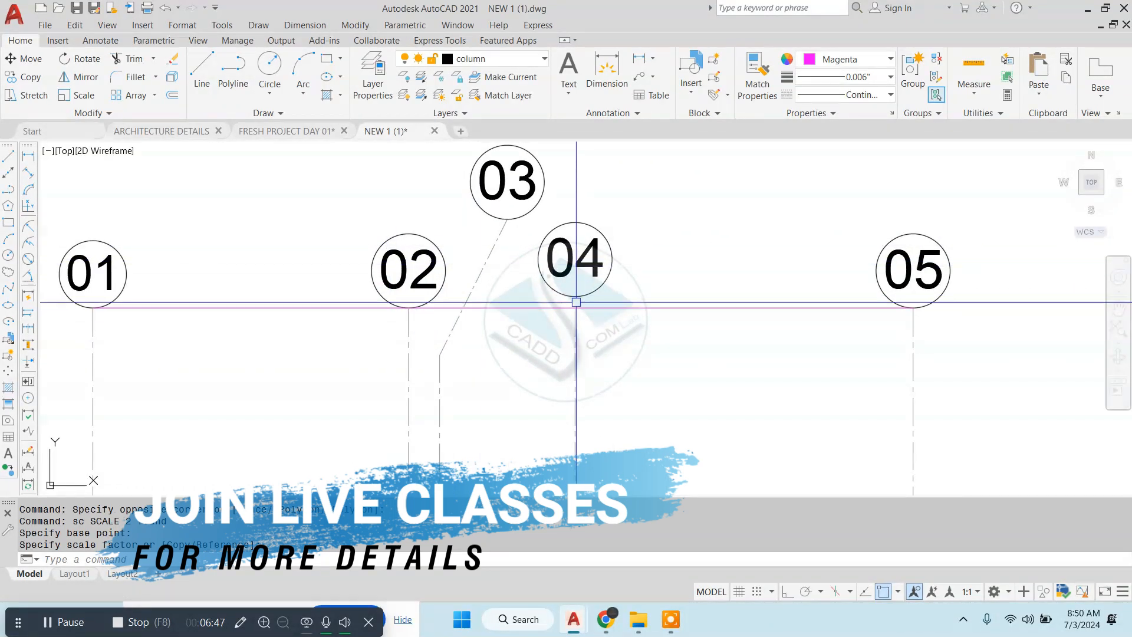
pyautogui.scroll(2, 576, 302)
pyautogui.scroll(-2, 501, 264)
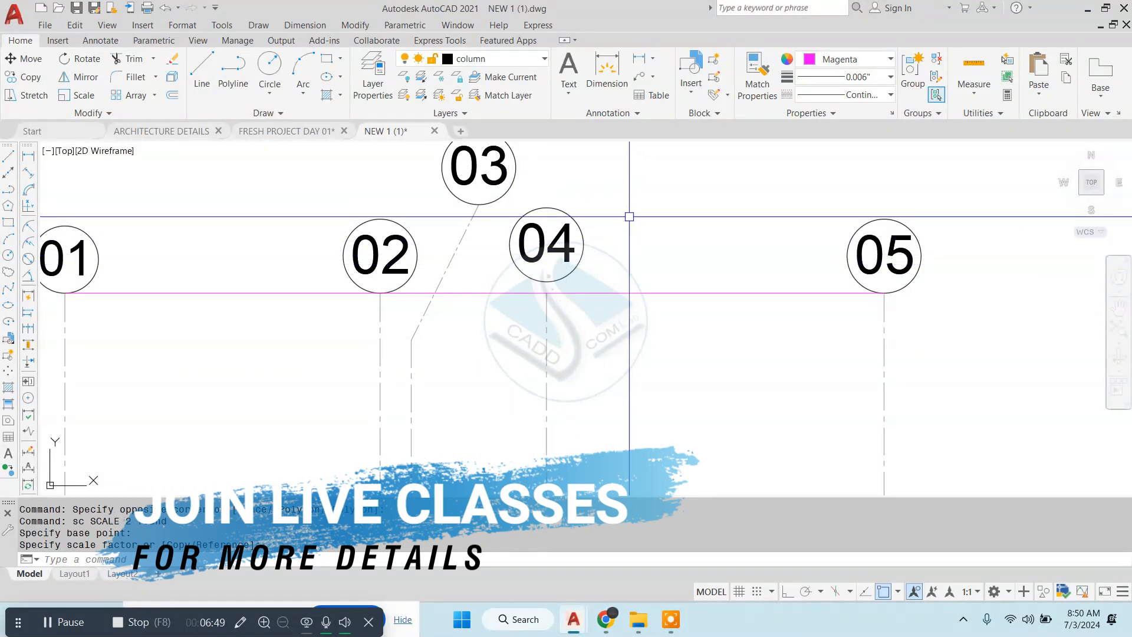
pyautogui.click(629, 263)
pyautogui.click(515, 217)
pyautogui.write('m')
pyautogui.press('Return')
pyautogui.click(619, 230)
pyautogui.click(713, 238)
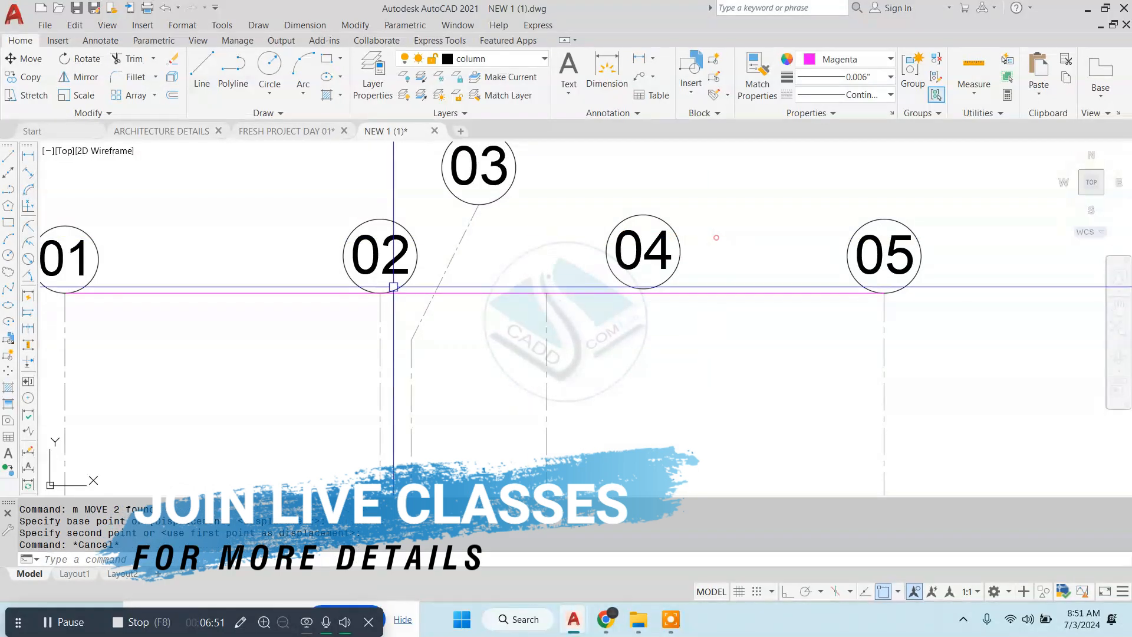
# - Draw a slanted line from grid line 03 up to the horizontal reference line, between grid lines 02 and 04
pyautogui.press('Escape')
pyautogui.write('l')
pyautogui.press('Return')
pyautogui.scroll(2, 406, 309)
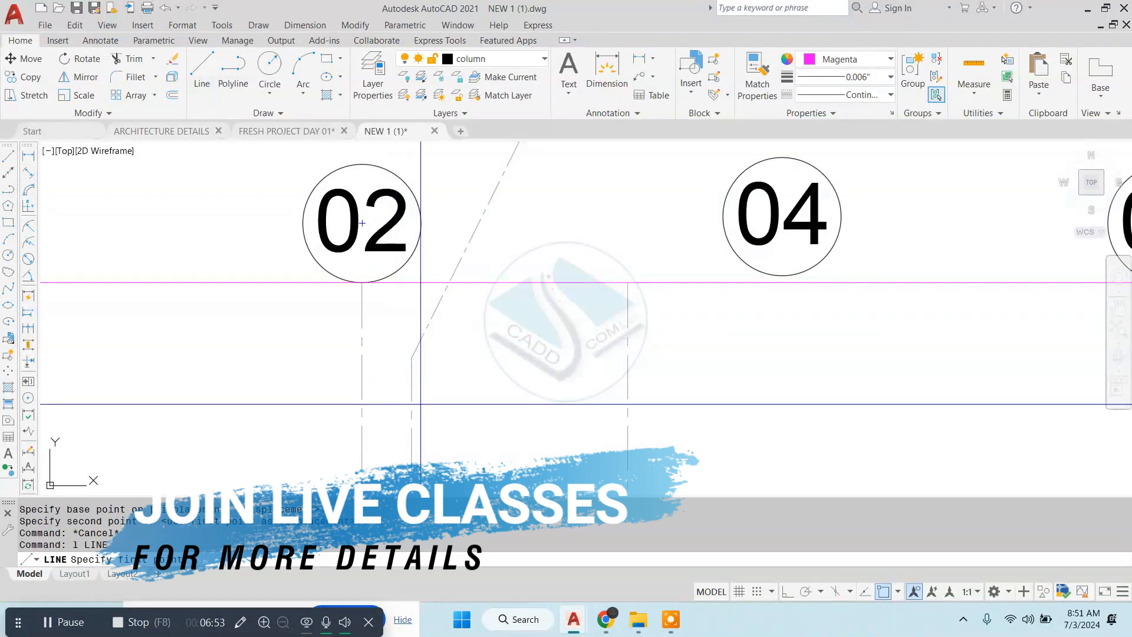
pyautogui.scroll(-2, 522, 285)
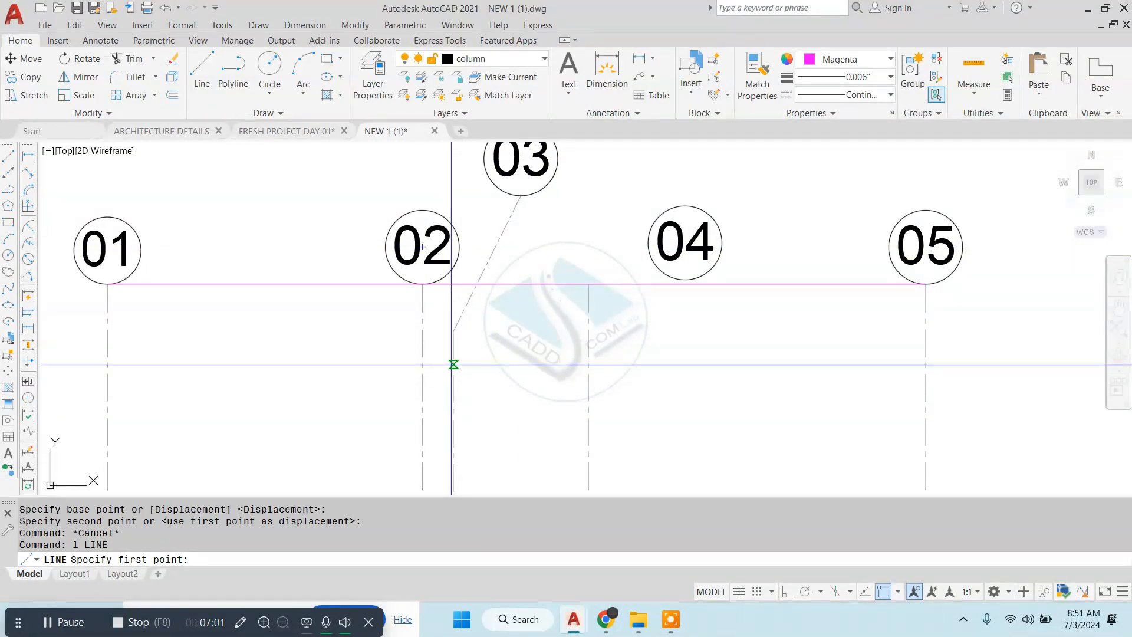
pyautogui.click(453, 382)
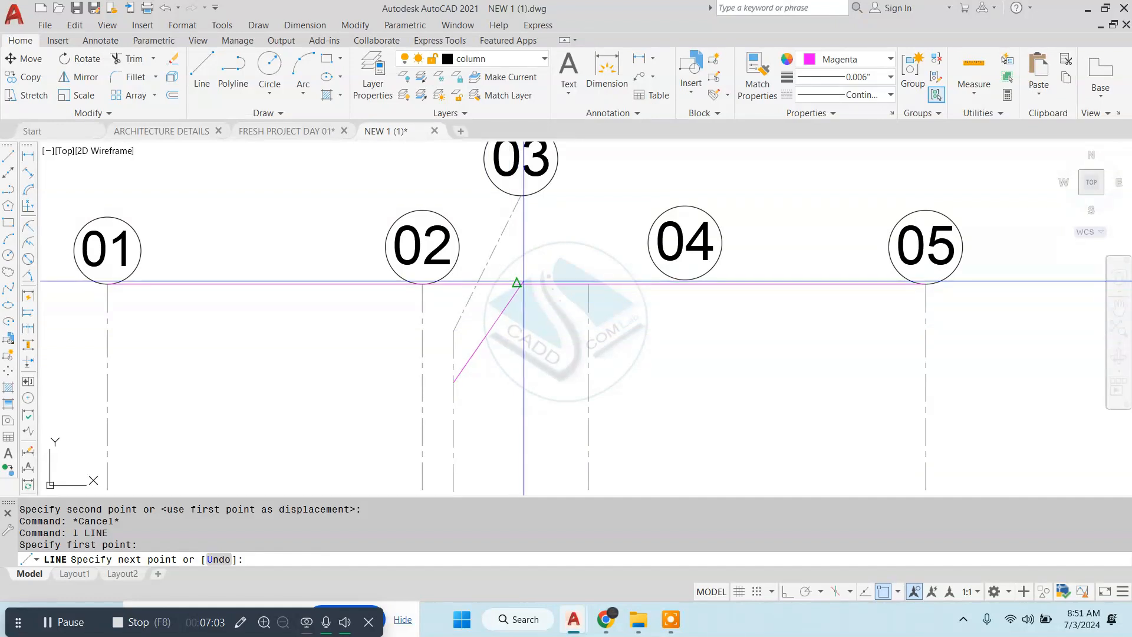
pyautogui.click(526, 282)
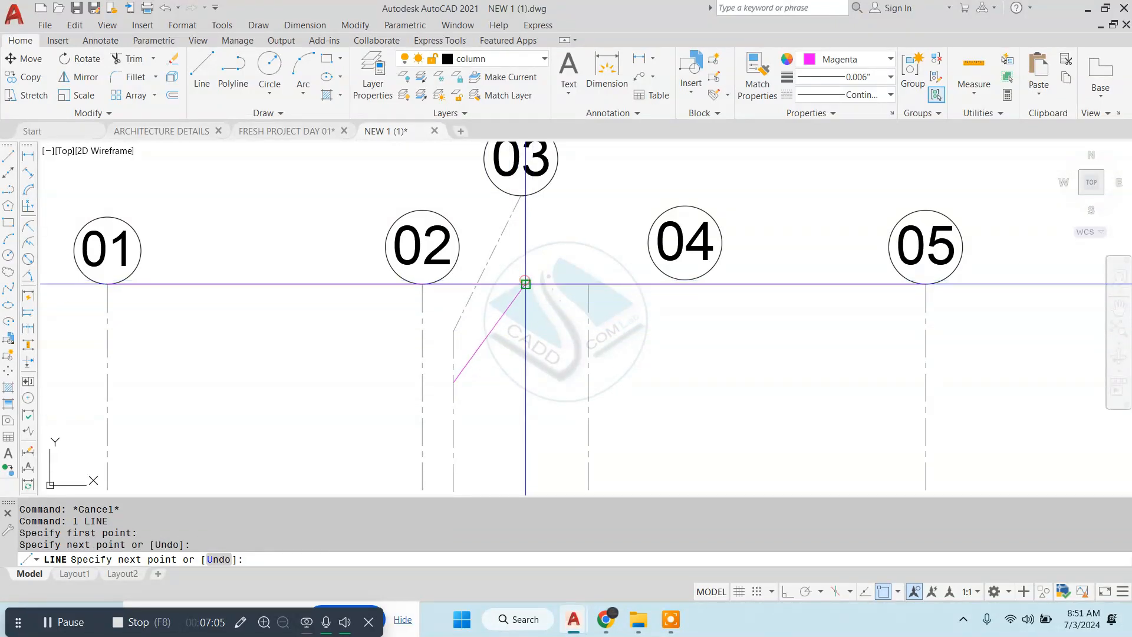
pyautogui.press('Escape')
# - Move bubble 03 by its lowest point onto the upper end of the new slanted line
pyautogui.moveTo(556, 181); pyautogui.dragTo(540, 244, button='middle')
pyautogui.press('Escape')
pyautogui.click(459, 180)
pyautogui.click(558, 273)
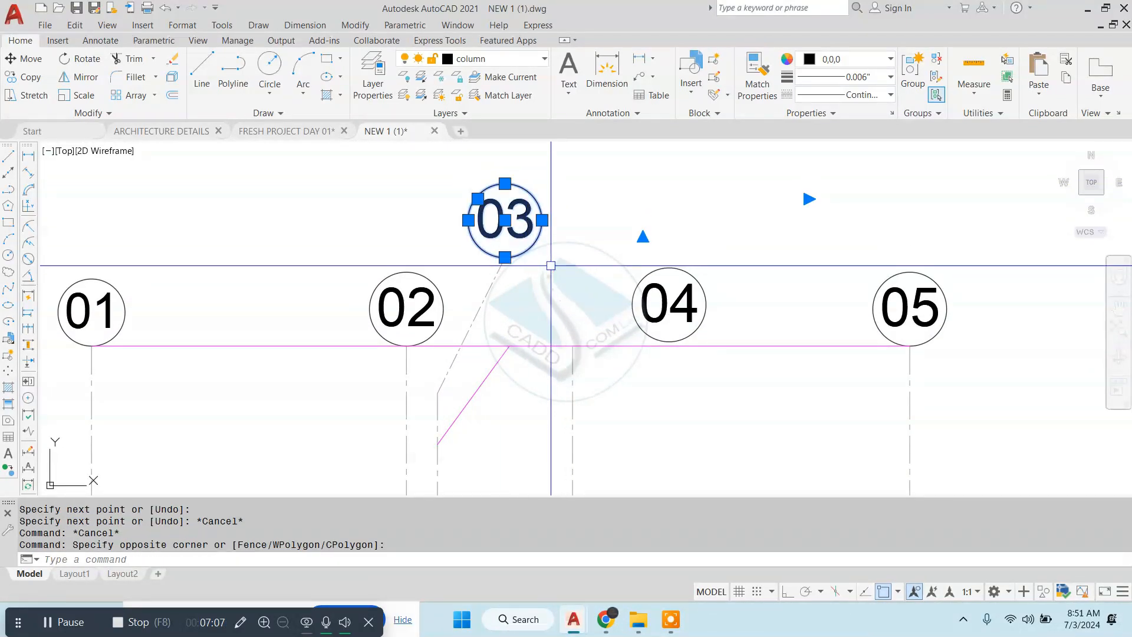
pyautogui.write('m')
pyautogui.press('Return')
pyautogui.click(504, 258)
pyautogui.click(511, 348)
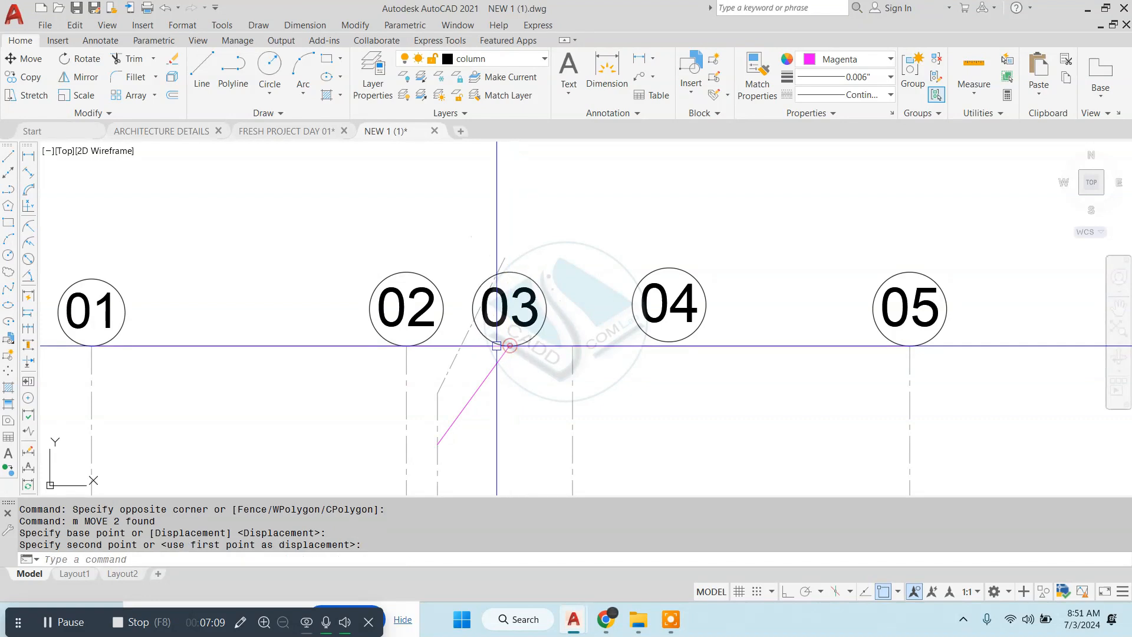
pyautogui.press('Escape')
# - Erase the old slanted segment of grid line 03 and trim the grid line above the new slanted line
pyautogui.click(468, 331)
pyautogui.write('e')
pyautogui.press('Return')
pyautogui.moveTo(465, 348); pyautogui.dragTo(462, 273, button='middle')
pyautogui.write('t')
pyautogui.press('Return')
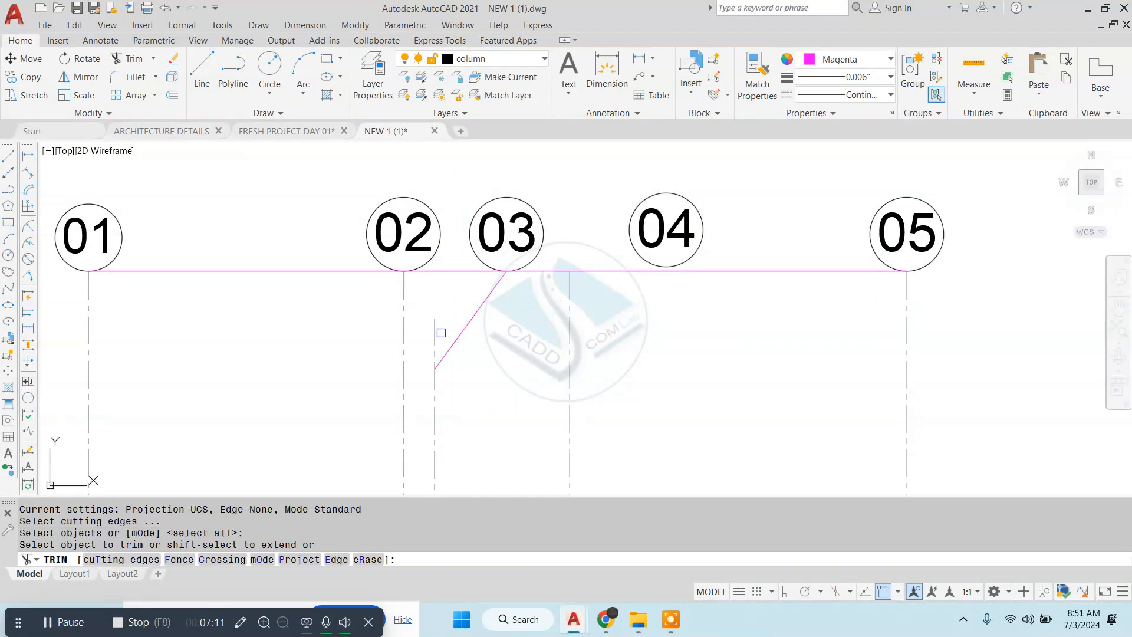
pyautogui.press('Escape')
pyautogui.press('Escape')
# - Match the new slanted line under bubble 03 to the properties of grid line 02
pyautogui.write('ma')
pyautogui.press('Return')
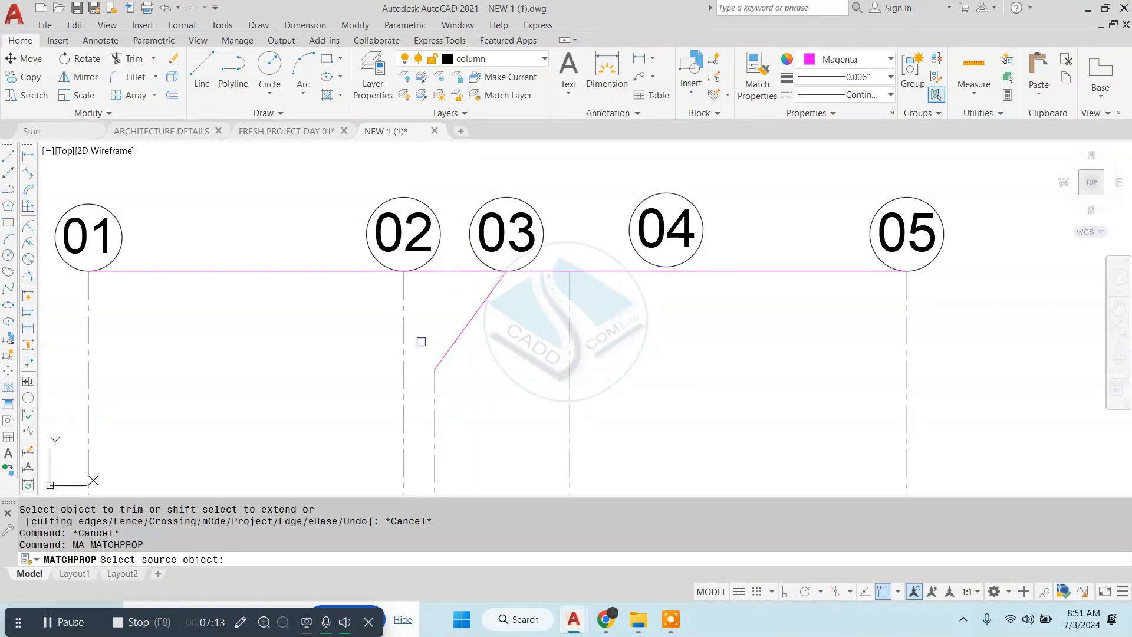
pyautogui.click(405, 341)
pyautogui.click(465, 325)
pyautogui.press('Escape')
# - Erase the horizontal reference line under the grid bubbles
pyautogui.click(551, 271)
pyautogui.write('e')
pyautogui.press('Return')
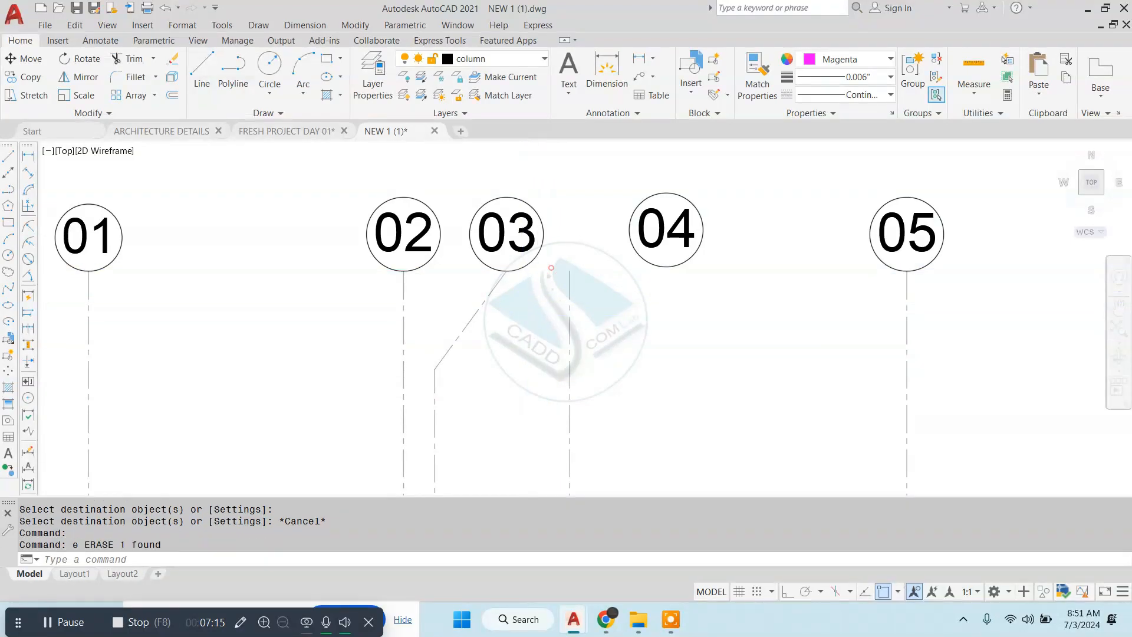
pyautogui.press('Escape')
# - Draw a slanted line from the lowest point of bubble 04 down to grid line 04
pyautogui.scroll(-3, 561, 358)
pyautogui.scroll(2, 564, 348)
pyautogui.write('l')
pyautogui.press('Return')
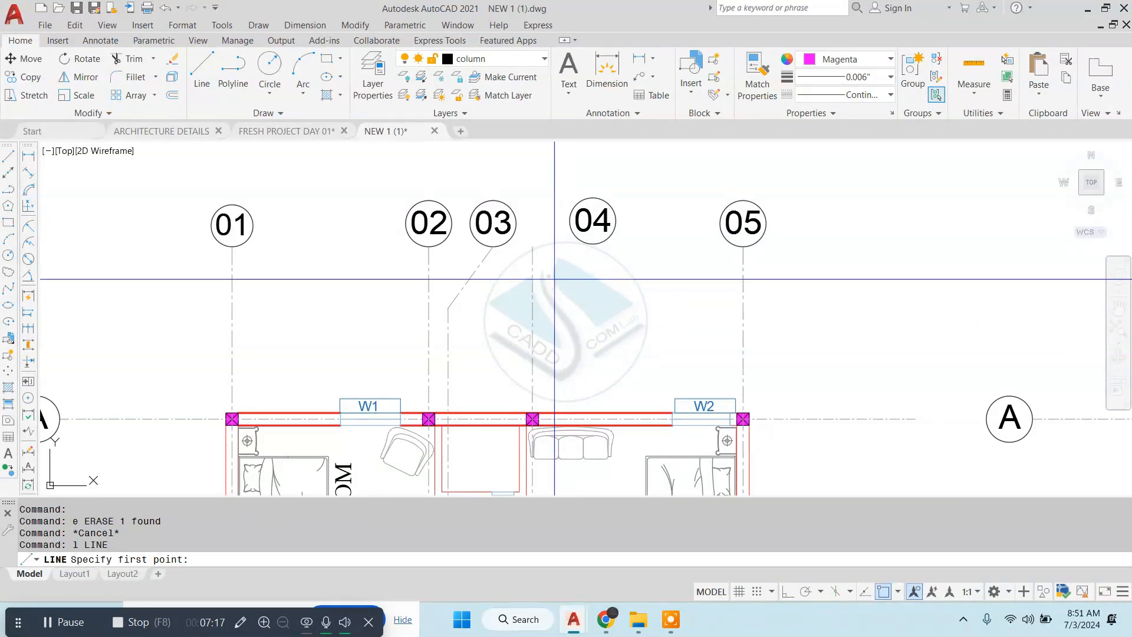
pyautogui.scroll(2, 564, 347)
pyautogui.click(592, 244)
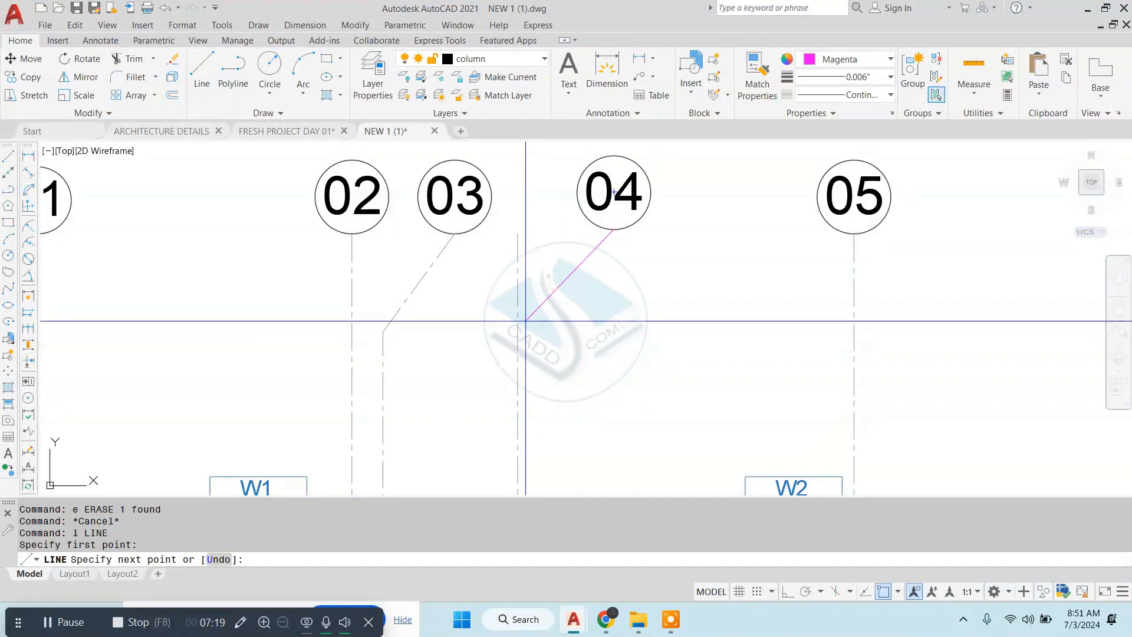
pyautogui.click(518, 322)
pyautogui.press('Escape')
# - Trim the part of grid line 04 above its new slanted line
pyautogui.write('tr')
pyautogui.press('Return')
pyautogui.press('Return')
pyautogui.click(518, 276)
pyautogui.click(509, 277)
pyautogui.click(523, 281)
pyautogui.press('Escape')
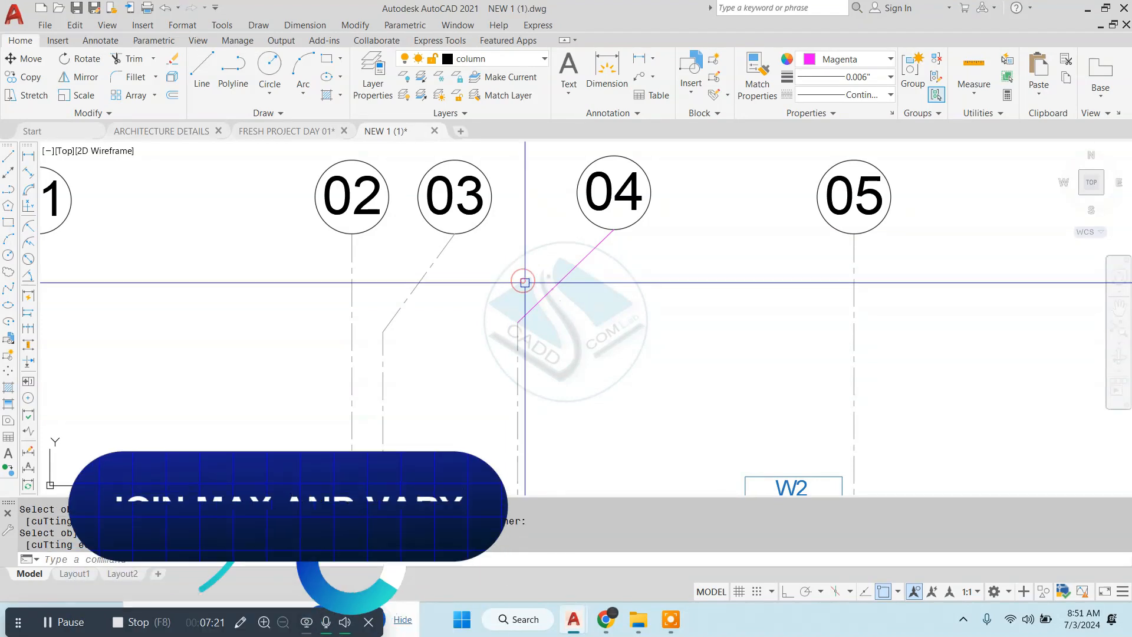
# - Match the slanted line under bubble 04 to the properties of the dashed grid line
pyautogui.write('ma')
pyautogui.press('Return')
pyautogui.press('Escape')
pyautogui.scroll(-6, 588, 286)
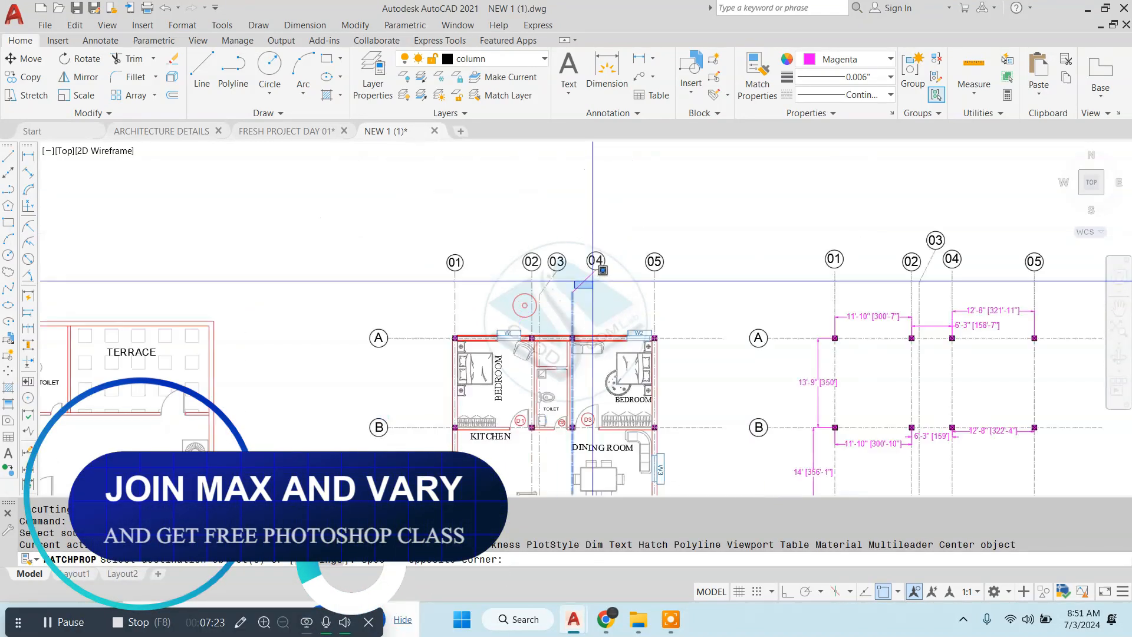
pyautogui.scroll(4, 594, 282)
pyautogui.press('space')
pyautogui.click(519, 275)
pyautogui.click(529, 259)
pyautogui.press('Escape')
pyautogui.scroll(-2, 684, 280)
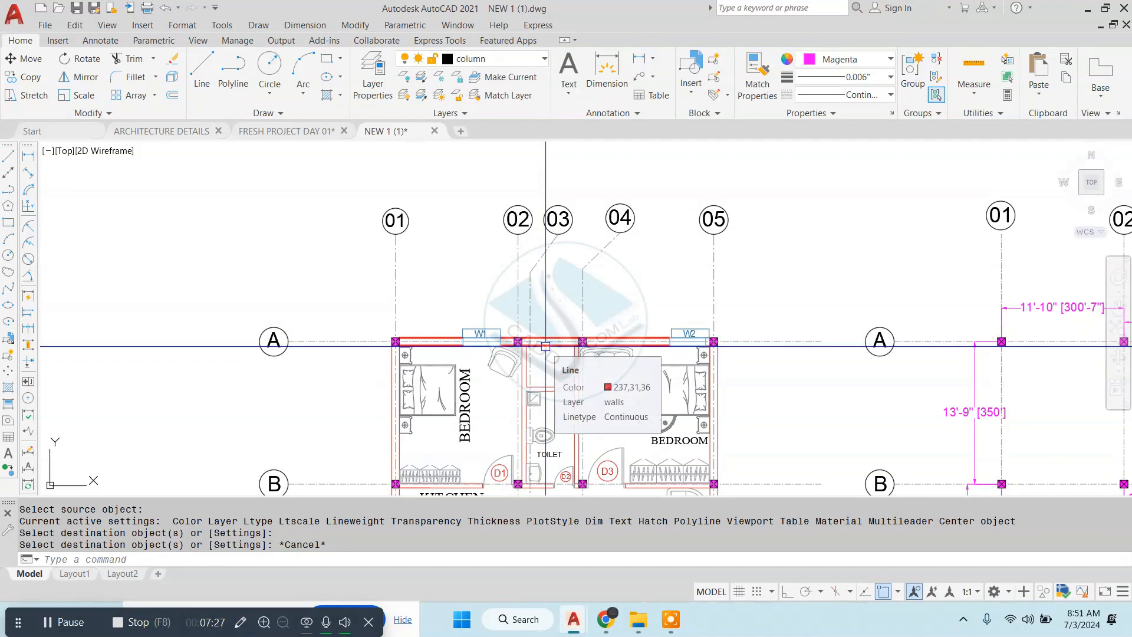
pyautogui.scroll(-2, 545, 346)
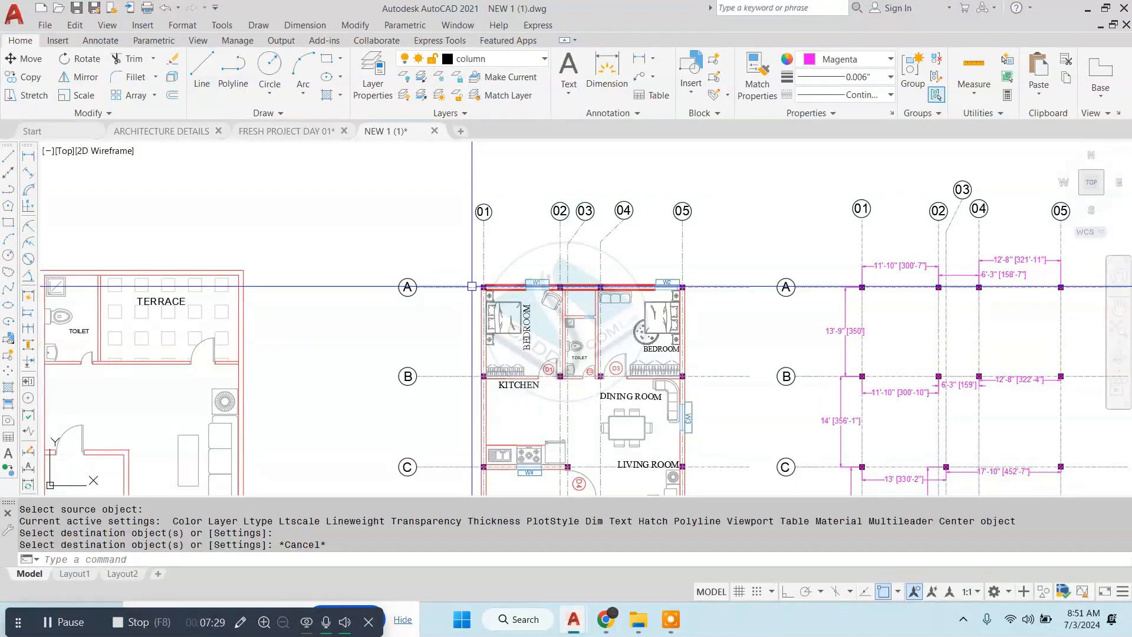
# - Scale bubble 02 and its number down slightly about the circle's lowest point
pyautogui.scroll(5, 560, 206)
pyautogui.click(525, 202)
pyautogui.click(591, 262)
pyautogui.write('s')
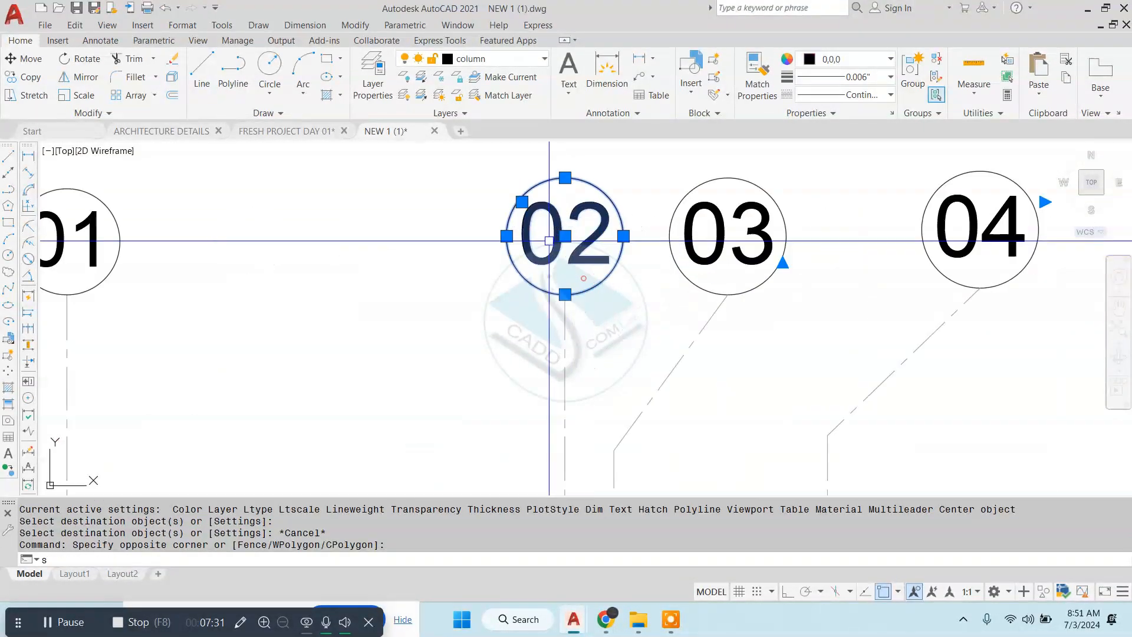
pyautogui.write('c')
pyautogui.press('Return')
pyautogui.click(565, 294)
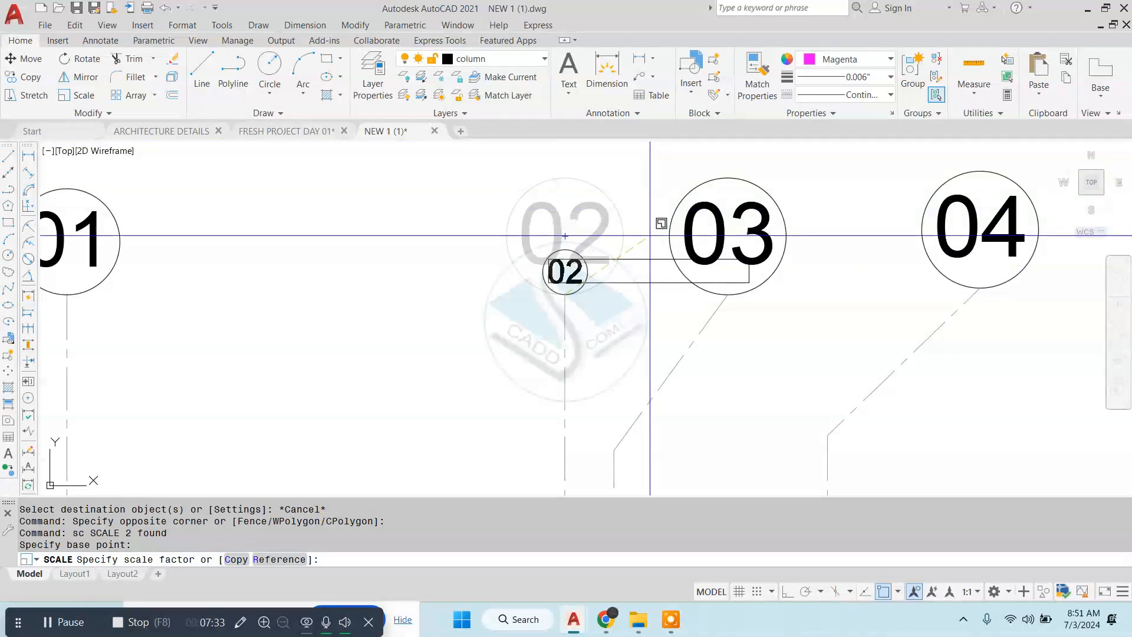
pyautogui.scroll(-1, 650, 236)
pyautogui.press('Escape')
pyautogui.scroll(-3, 602, 232)
pyautogui.scroll(4, 556, 303)
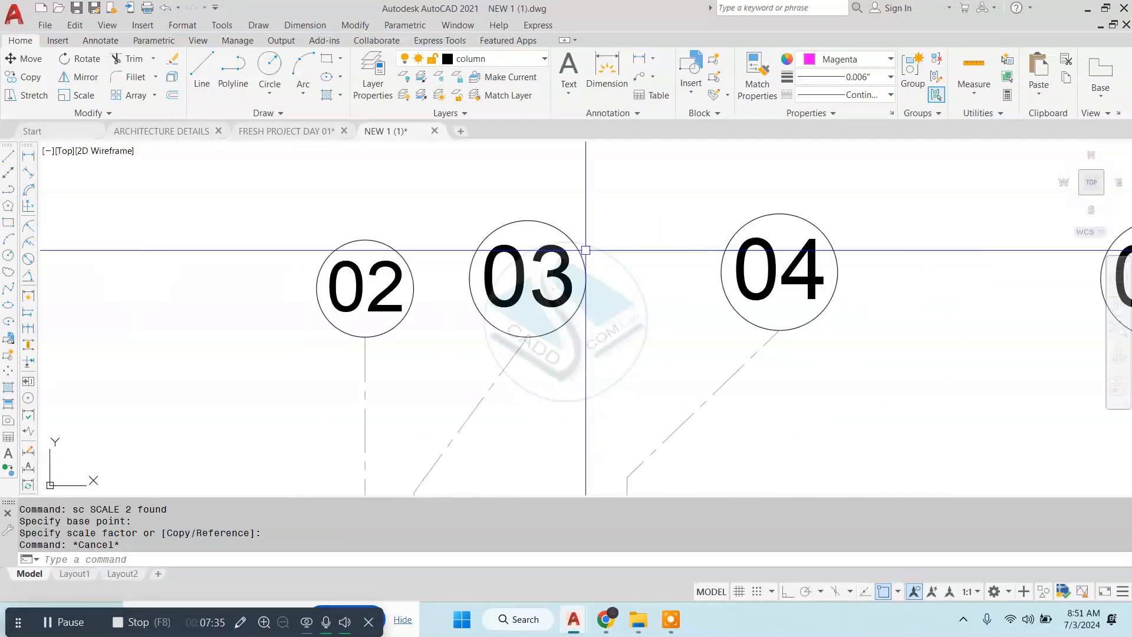
pyautogui.scroll(2, 585, 250)
pyautogui.click(386, 187)
pyautogui.click(644, 384)
pyautogui.write('sc')
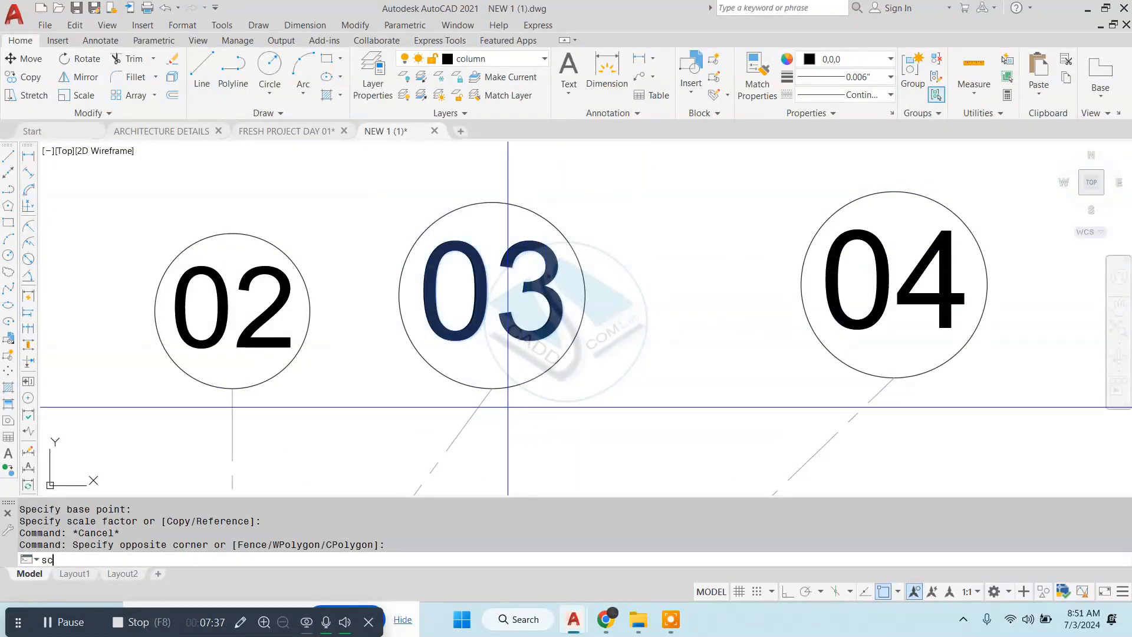
pyautogui.press('Return')
pyautogui.press('Escape')
# - Scale bubble 03 and its number down to about the size of bubble 02, from its lowest point
pyautogui.click(420, 176)
pyautogui.click(630, 397)
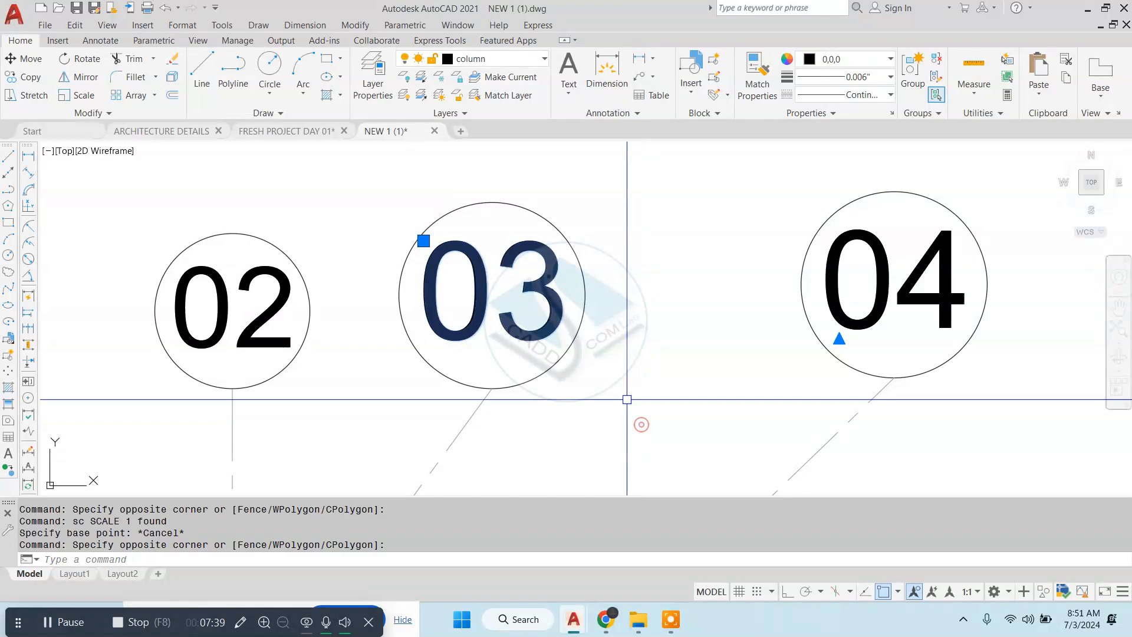
pyautogui.click(388, 193)
pyautogui.click(616, 404)
pyautogui.write('sc')
pyautogui.press('space')
pyautogui.click(484, 394)
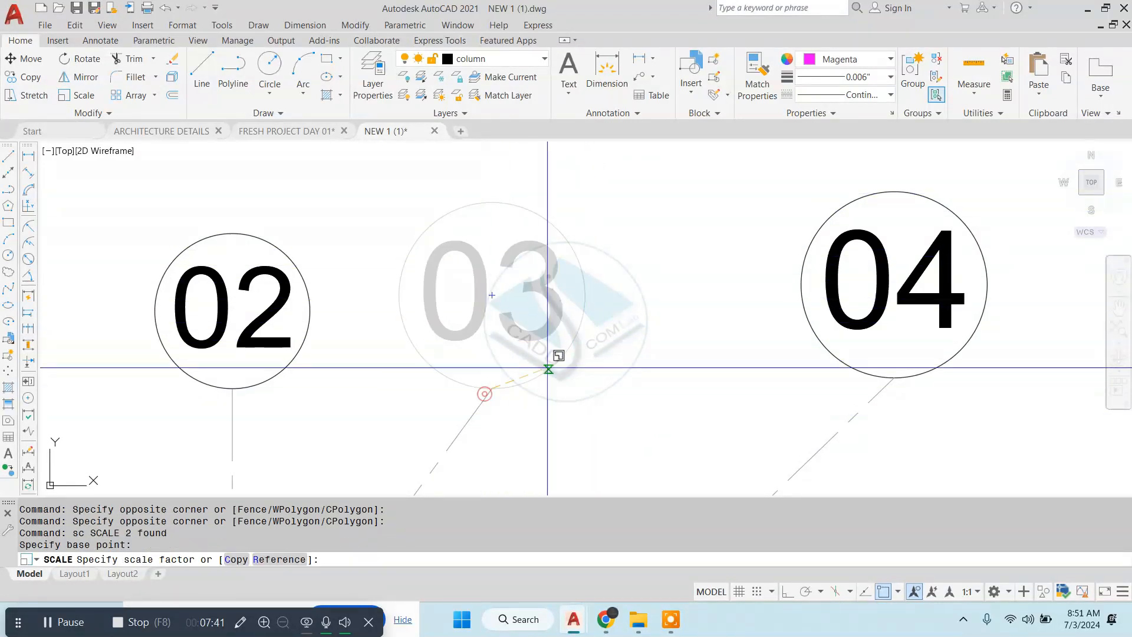
pyautogui.click(752, 156)
pyautogui.scroll(-2, 672, 208)
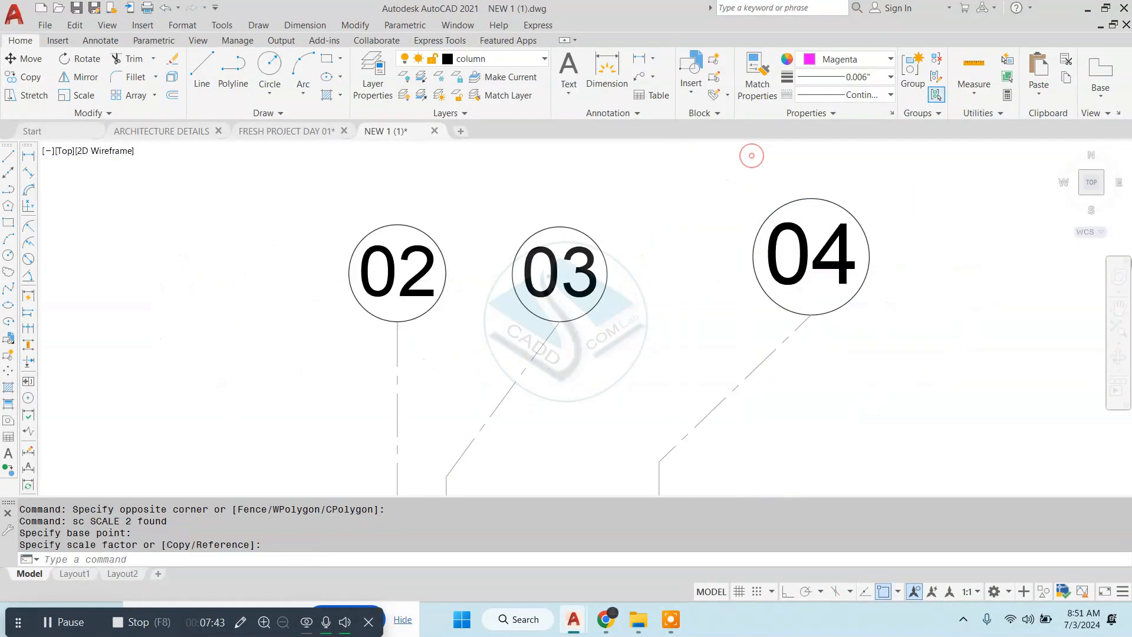
# - Scale bubble 04 and its number down slightly about the circle's lowest point
pyautogui.moveTo(725, 206); pyautogui.dragTo(529, 230, button='middle')
pyautogui.click(510, 185)
pyautogui.click(739, 346)
pyautogui.write('sc')
pyautogui.press('space')
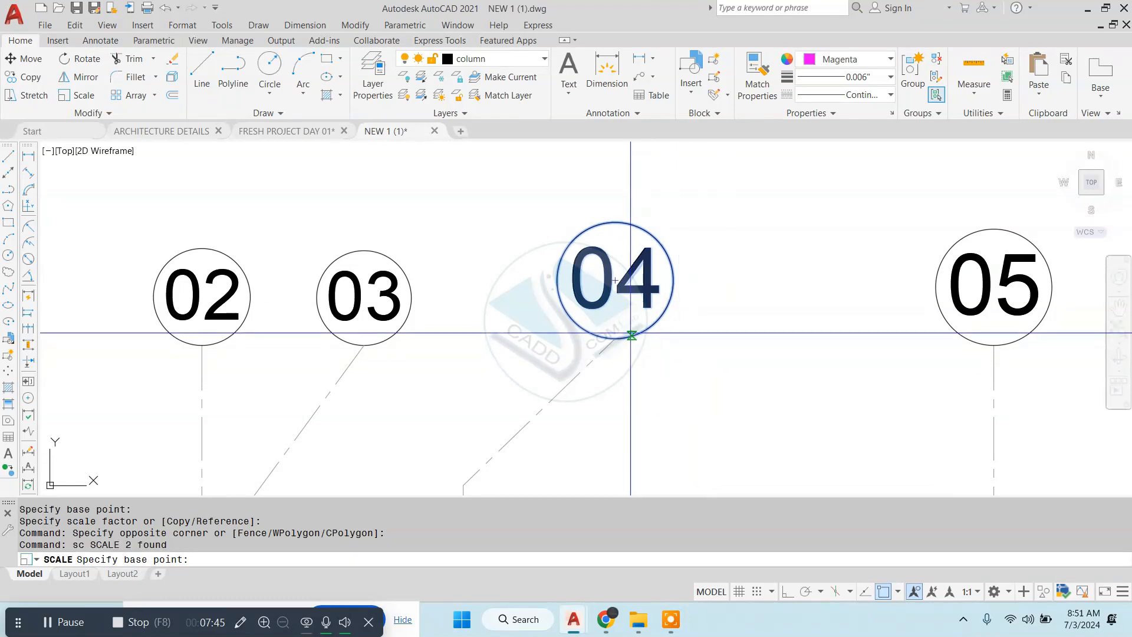
pyautogui.click(615, 337)
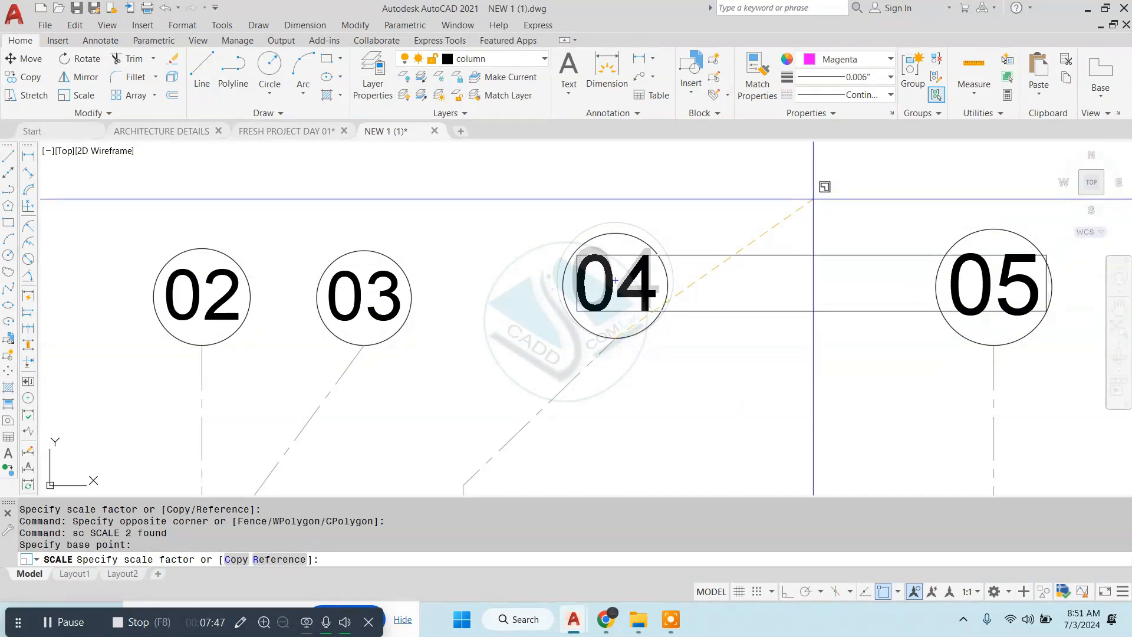
pyautogui.click(807, 200)
# - Scale bubble 05 and its number down slightly, using the top end of grid line 05 as base point
pyautogui.scroll(-2, 605, 256)
pyautogui.click(619, 286)
pyautogui.click(748, 362)
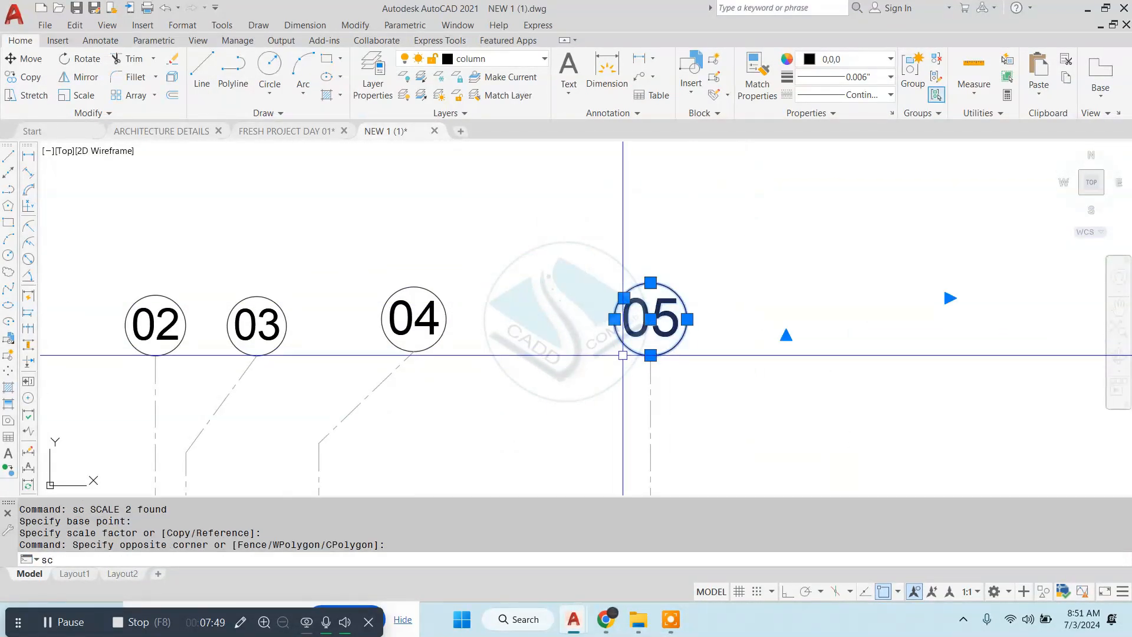
pyautogui.scroll(2, 670, 351)
pyautogui.write('sc')
pyautogui.press('space')
pyautogui.click(670, 355)
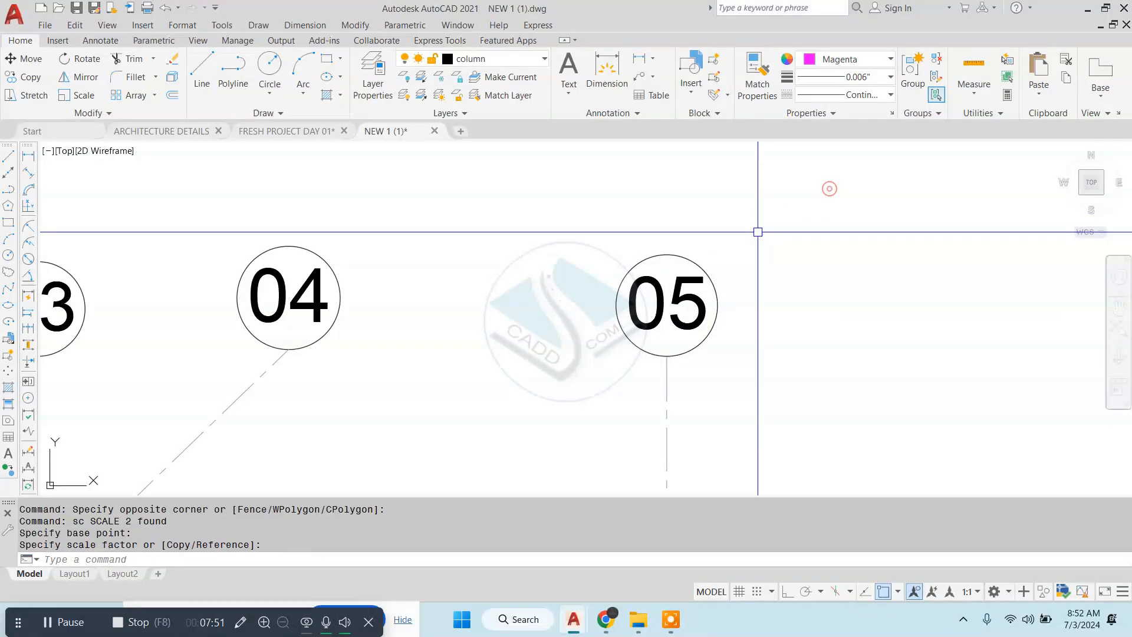
pyautogui.scroll(-3, 758, 230)
pyautogui.press('Escape')
# - Check the resized grid bubbles over the floor plan and switch to the FRESH PROJECT DAY 01 drawing
pyautogui.moveTo(515, 380); pyautogui.dragTo(582, 322, button='middle')
pyautogui.scroll(-2, 582, 322)
pyautogui.press('Escape')
pyautogui.moveTo(384, 352); pyautogui.dragTo(394, 291, button='middle')
pyautogui.scroll(-2, 394, 292)
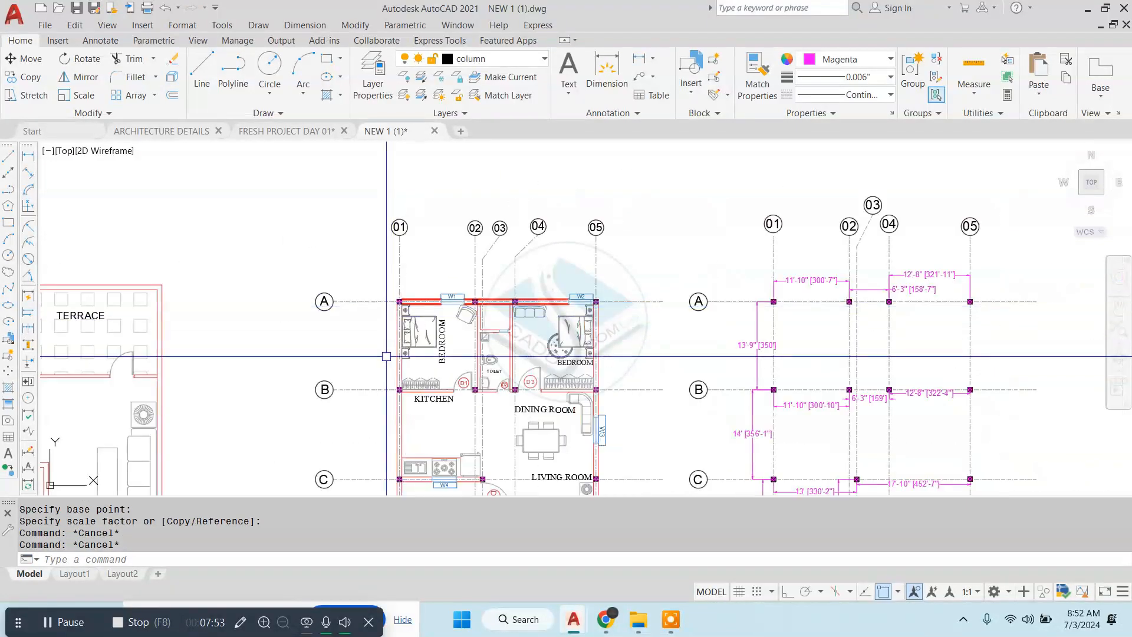
pyautogui.scroll(2, 384, 367)
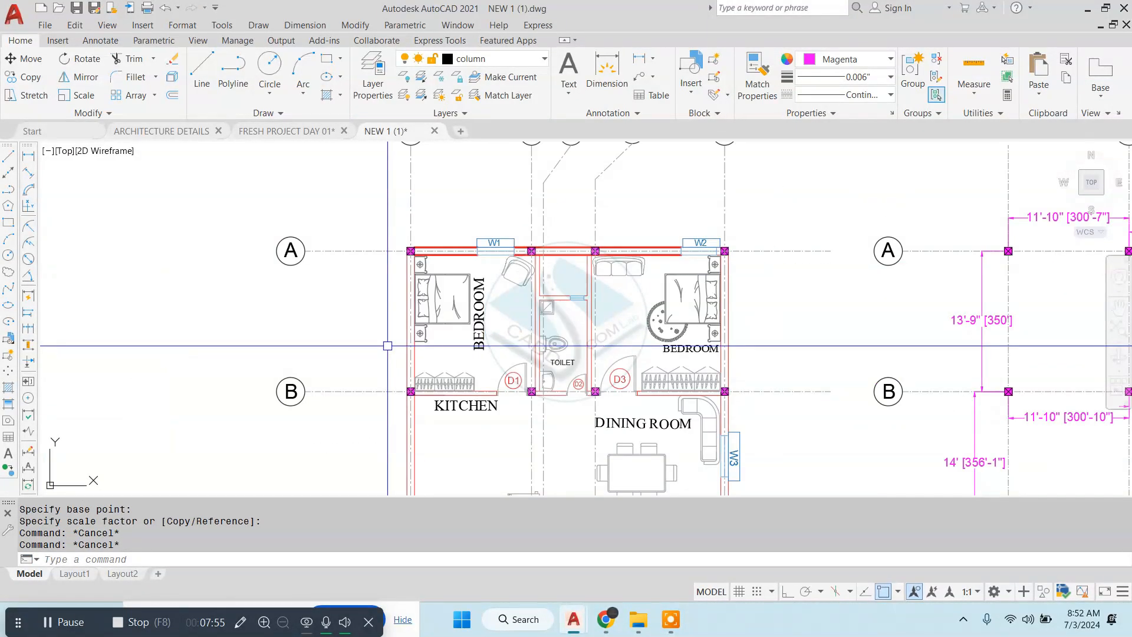
pyautogui.click(284, 131)
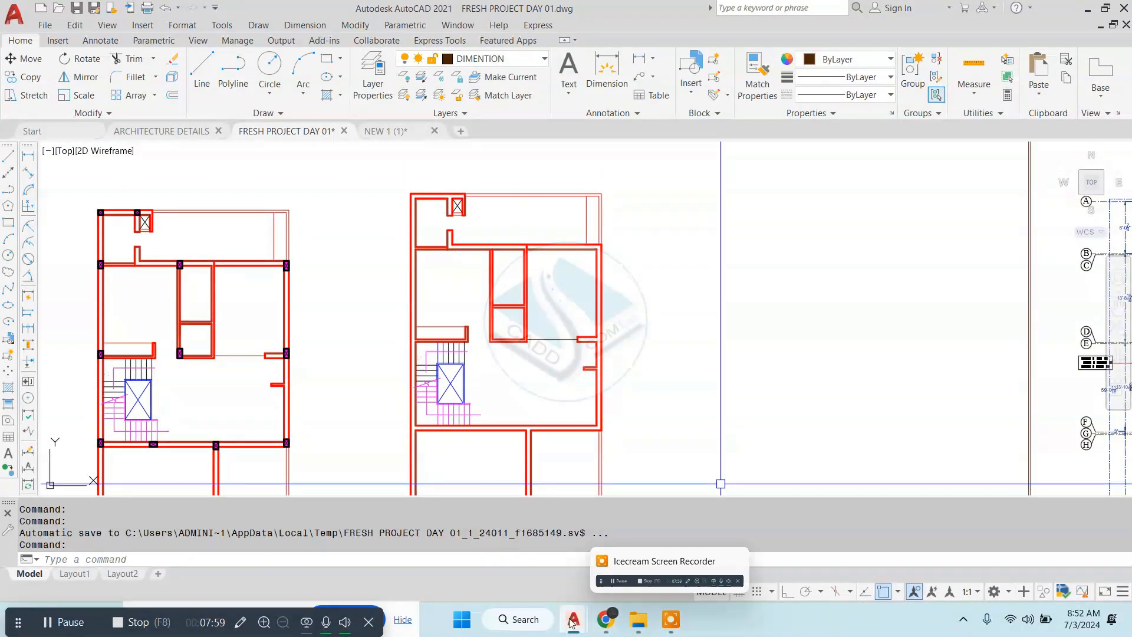
# - Open Notepad and replace its existing text with the note "1- line weight -lw enter"
pyautogui.click(531, 623)
pyautogui.write('mote')
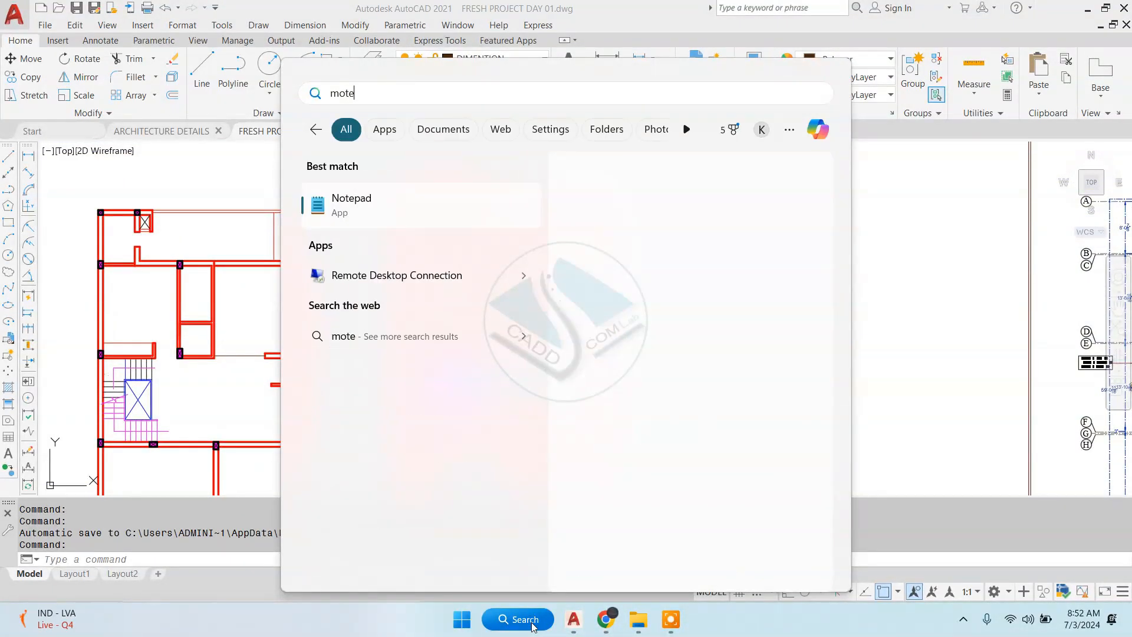
pyautogui.click(392, 206)
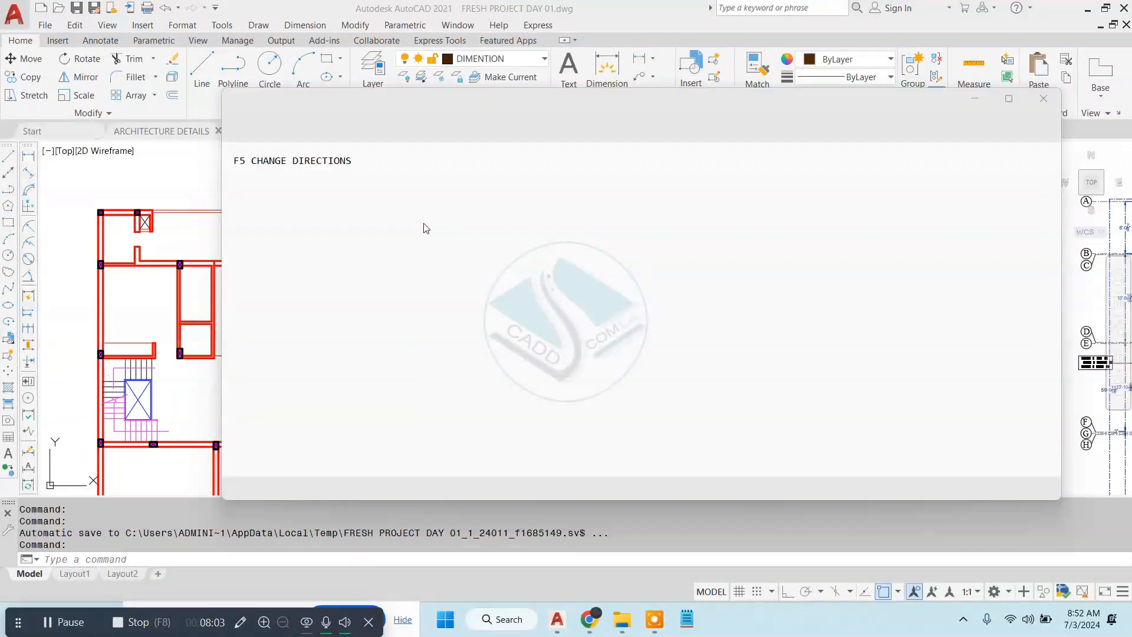
pyautogui.hotkey('ctrl', 'a')
pyautogui.press('BackSpace')
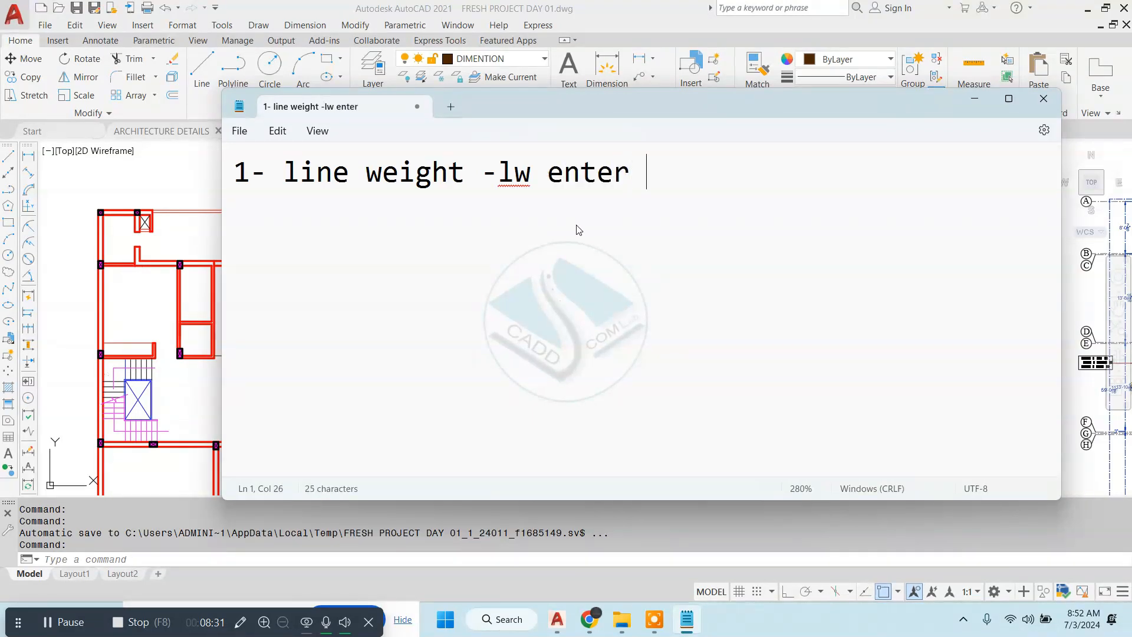
# - Return to AutoCAD, view the Lineweight Settings with the LW command and close them without changes
pyautogui.click(175, 158)
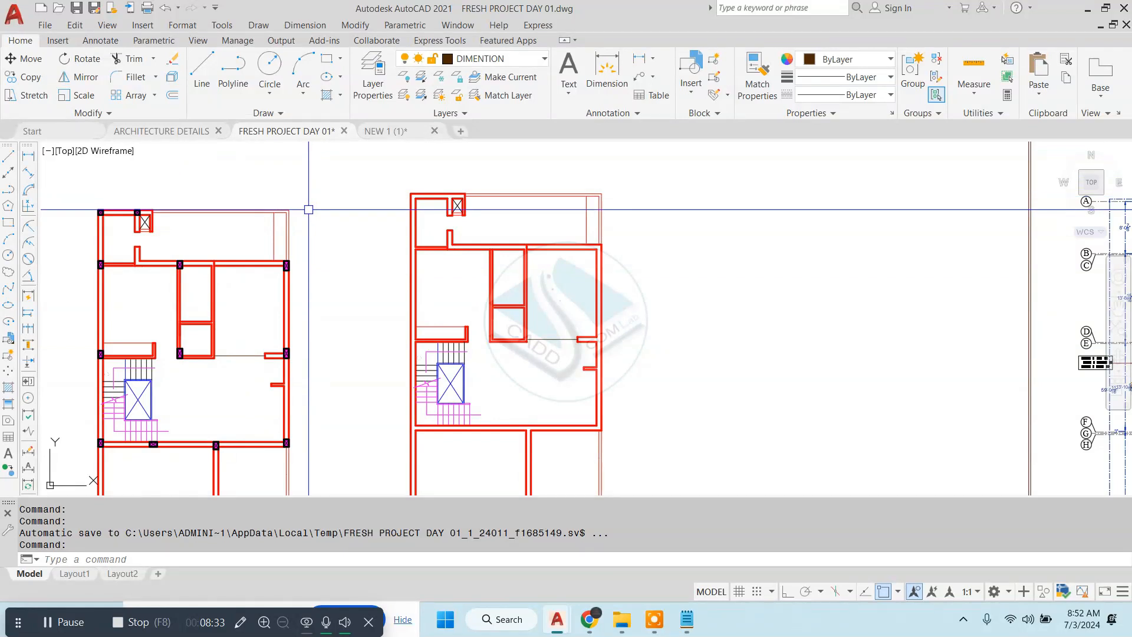
pyautogui.press('Return')
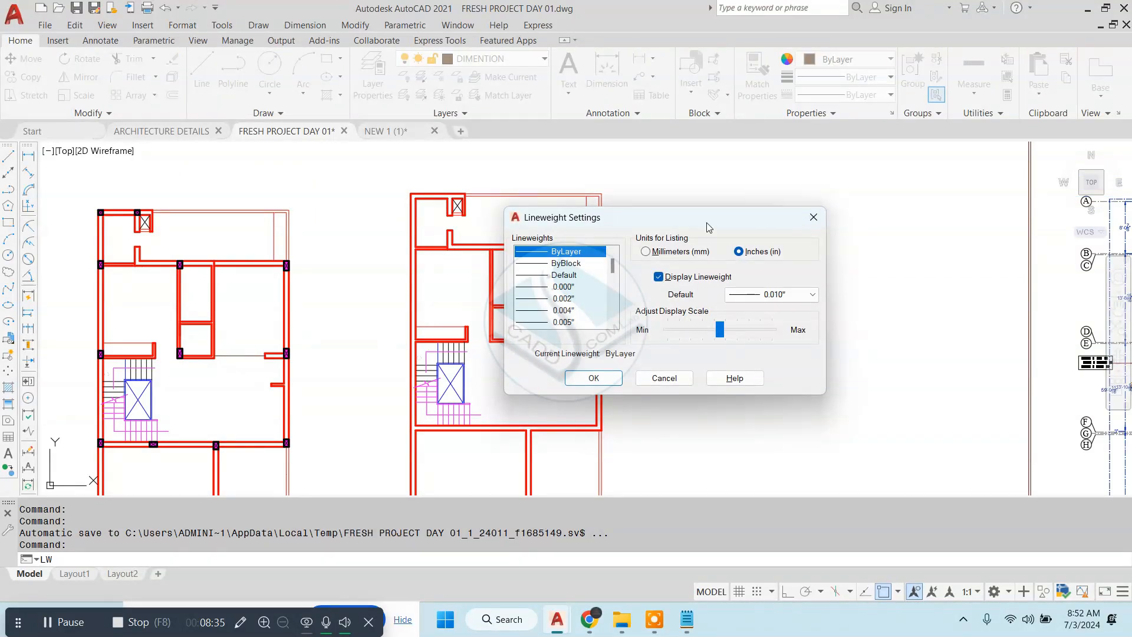
pyautogui.press('Escape')
pyautogui.press('Escape')
pyautogui.press('Escape')
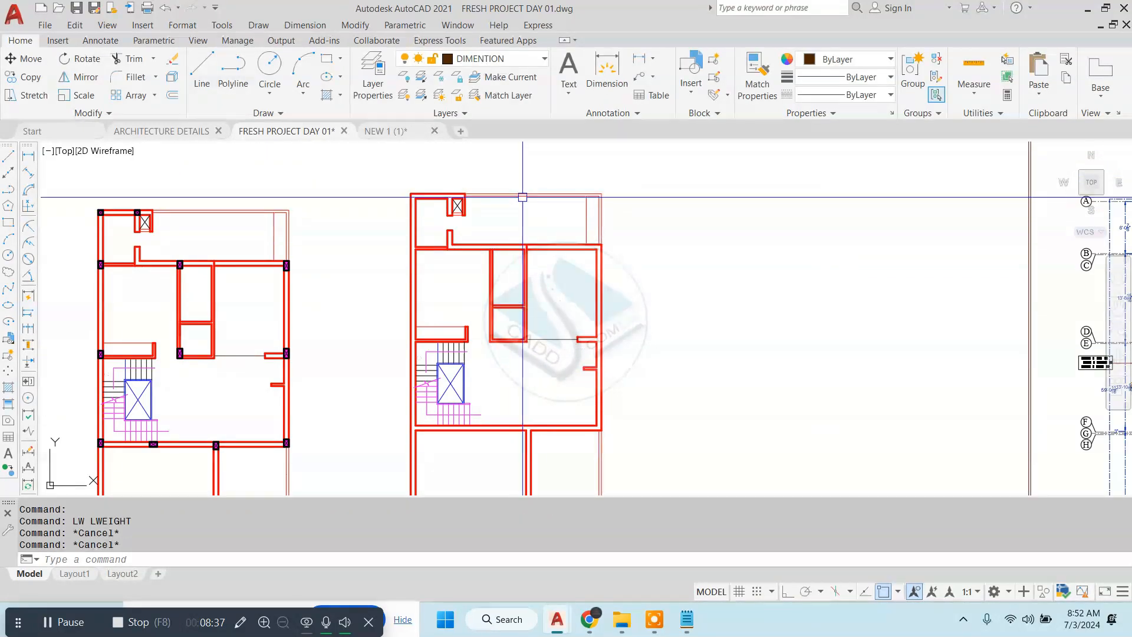
# - Inspect the lineweight of the two thin horizontal boundary lines in the walls plan and the available lineweight values
pyautogui.scroll(3, 522, 195)
pyautogui.scroll(1, 682, 182)
pyautogui.click(628, 235)
pyautogui.click(359, 407)
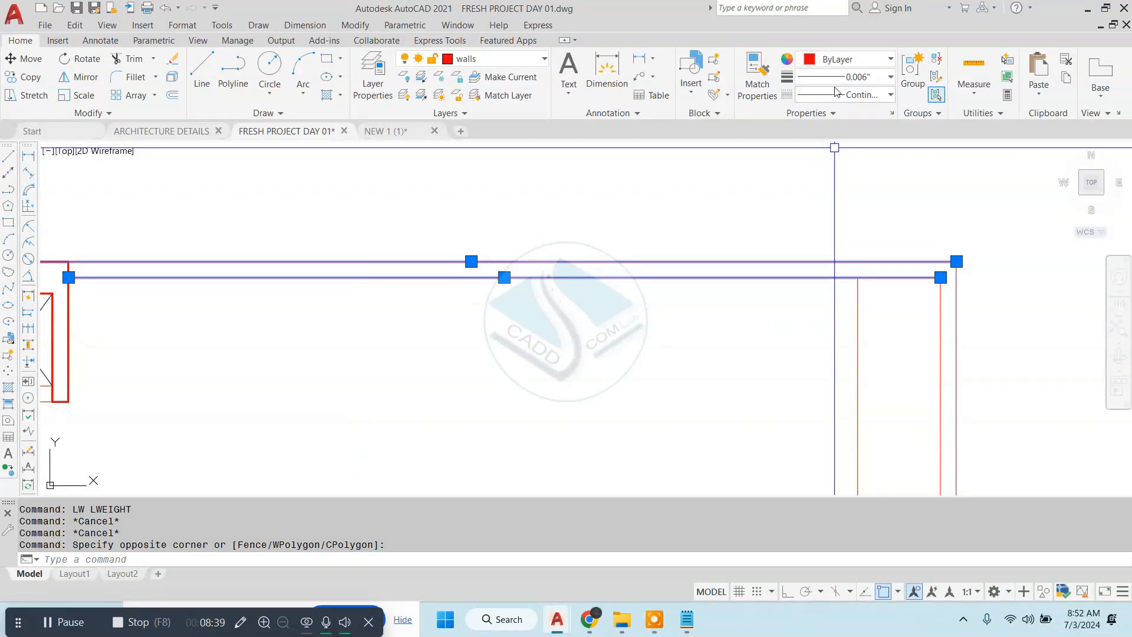
pyautogui.click(873, 76)
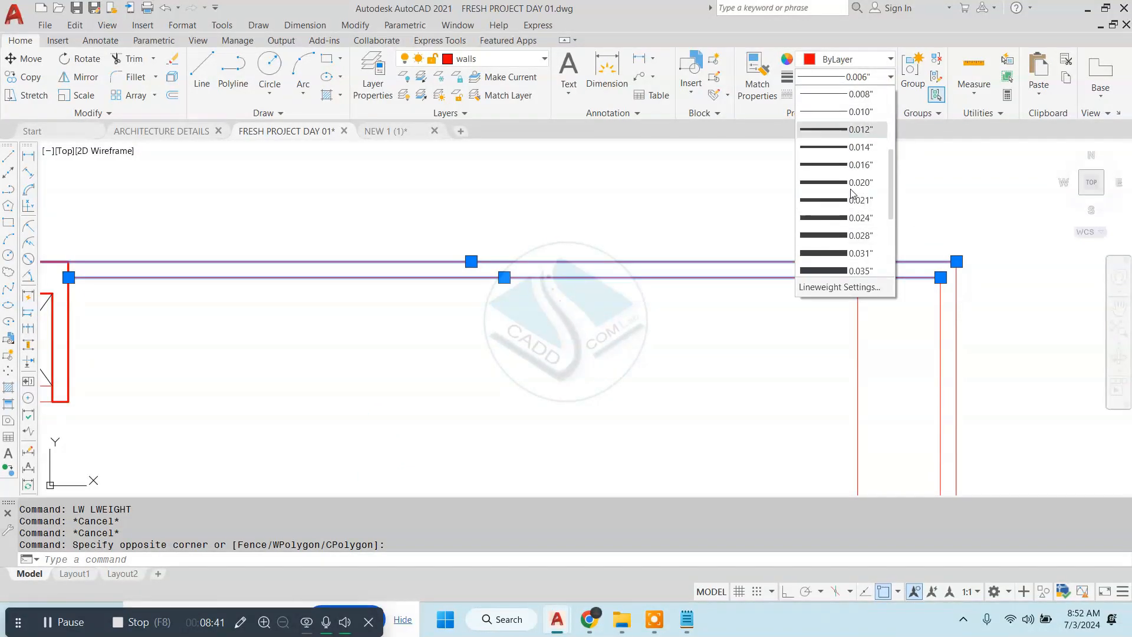
pyautogui.press('Escape')
pyautogui.press('Escape')
pyautogui.press('Escape')
pyautogui.scroll(-5, 523, 256)
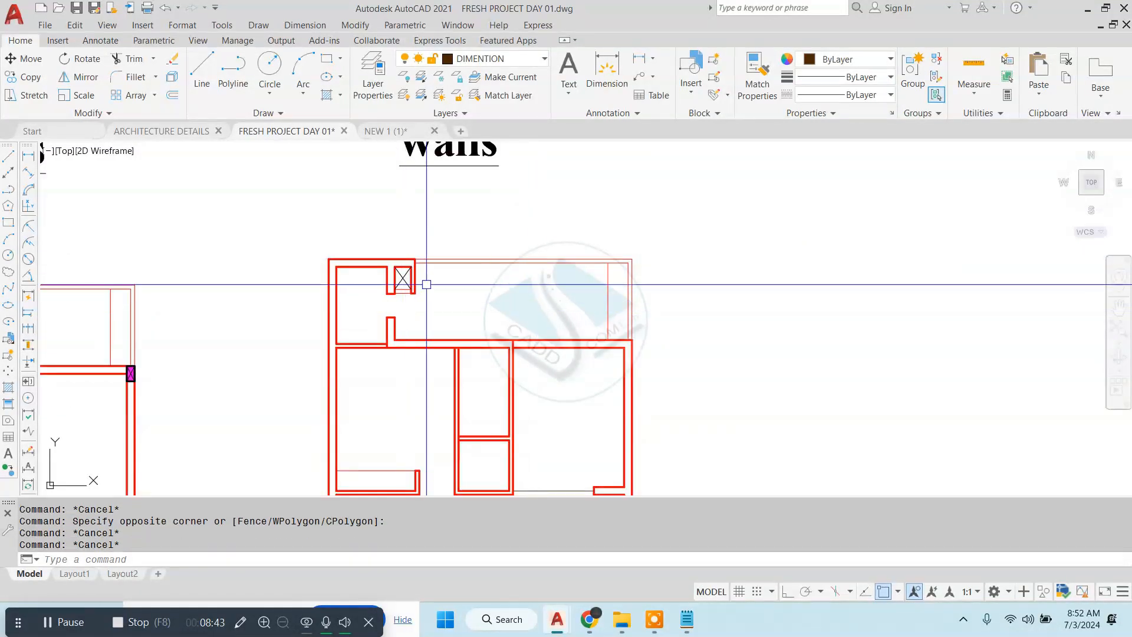
# - Move the "walls" title down and to the right, closer above the walls plan
pyautogui.moveTo(426, 281); pyautogui.dragTo(439, 250, button='middle')
pyautogui.scroll(-4, 439, 247)
pyautogui.scroll(6, 417, 206)
pyautogui.scroll(-6, 586, 194)
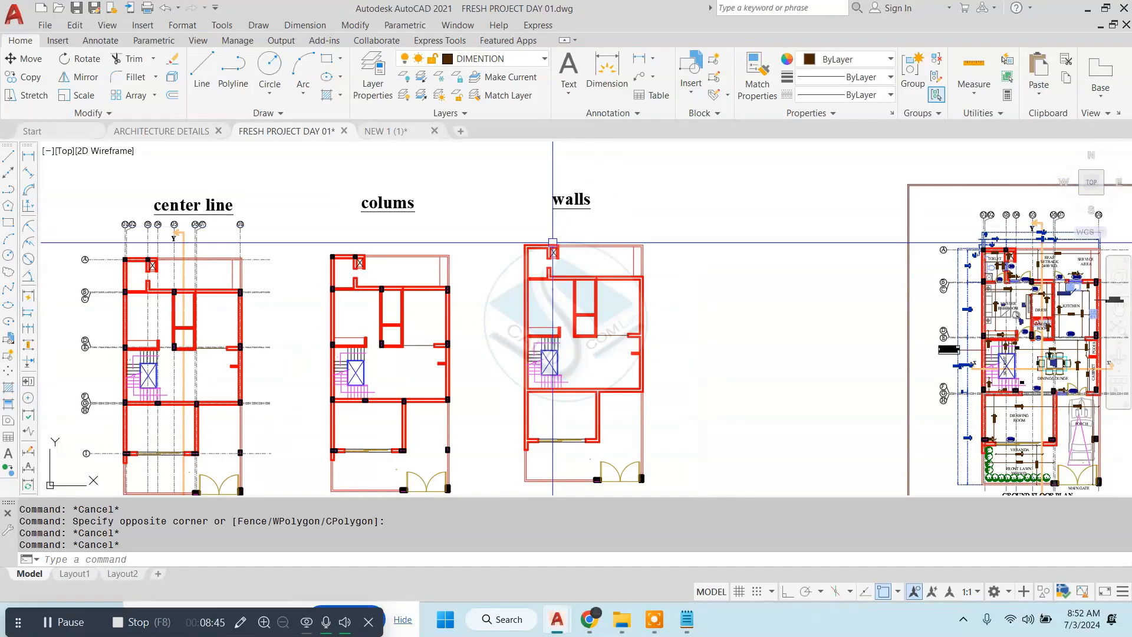
pyautogui.moveTo(553, 242); pyautogui.dragTo(495, 143, button='middle')
pyautogui.scroll(4, 460, 351)
pyautogui.scroll(-4, 468, 278)
pyautogui.scroll(4, 505, 190)
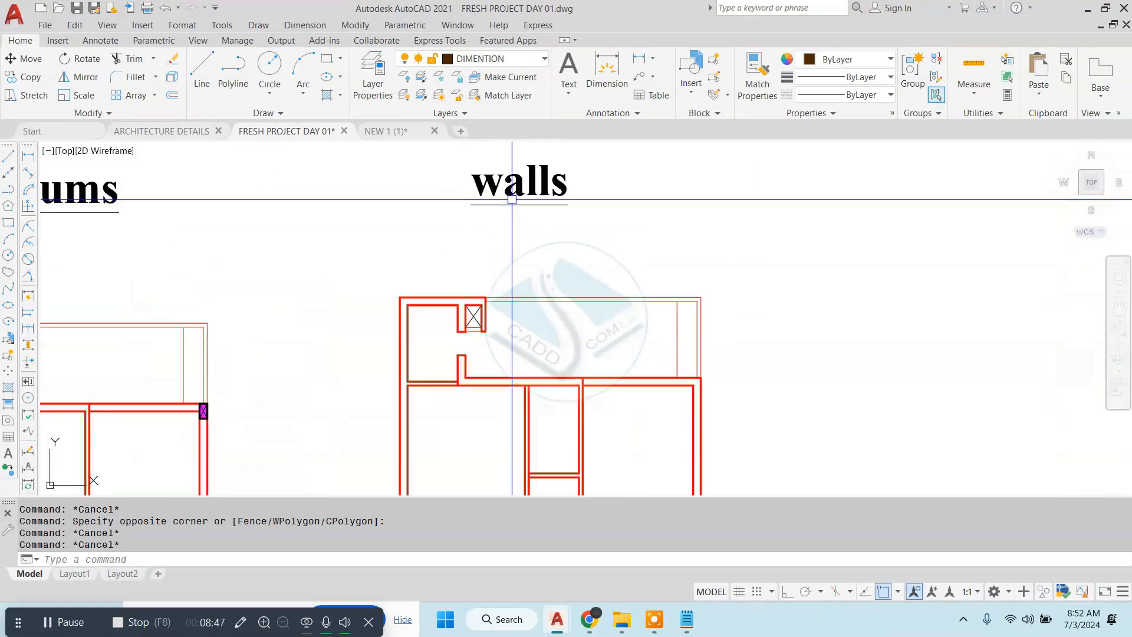
pyautogui.click(518, 186)
pyautogui.write('m')
pyautogui.press('Return')
pyautogui.click(695, 164)
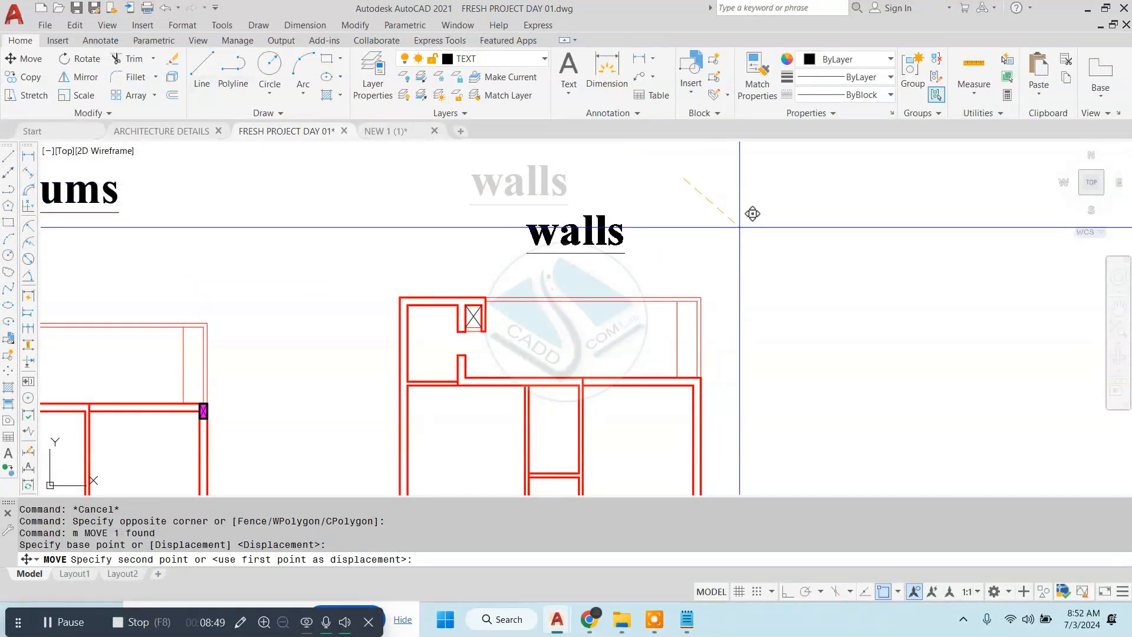
pyautogui.click(734, 224)
pyautogui.press('Escape')
# - Examine the thick wall lines and thin boundary lines around the entrance gate of the walls plan
pyautogui.scroll(-5, 389, 240)
pyautogui.scroll(4, 522, 422)
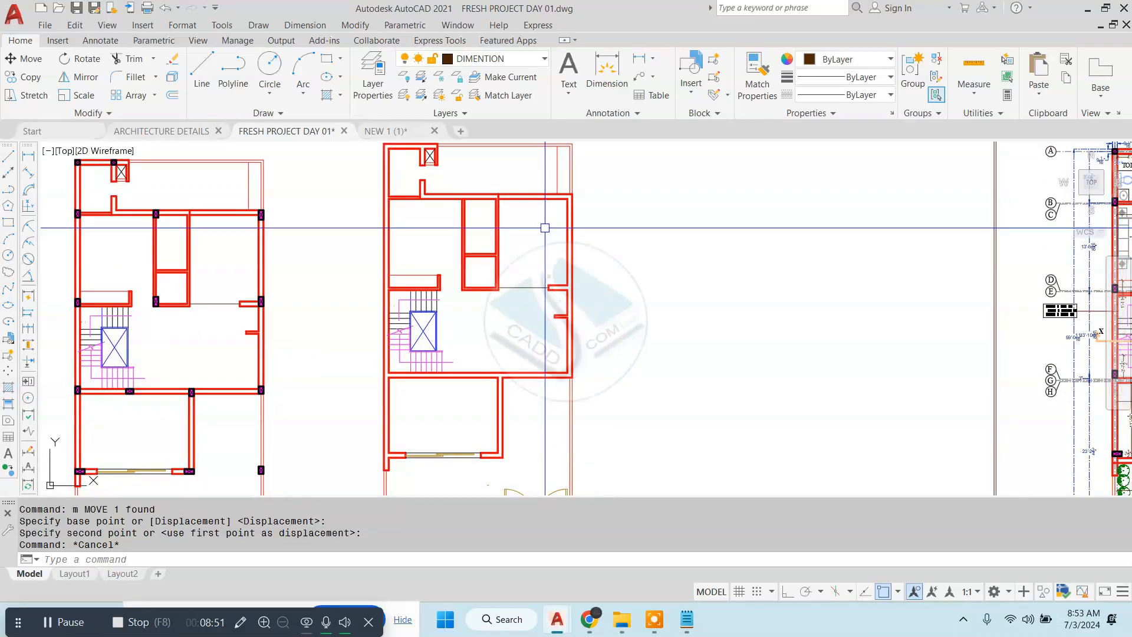
pyautogui.moveTo(497, 376); pyautogui.dragTo(511, 334, button='middle')
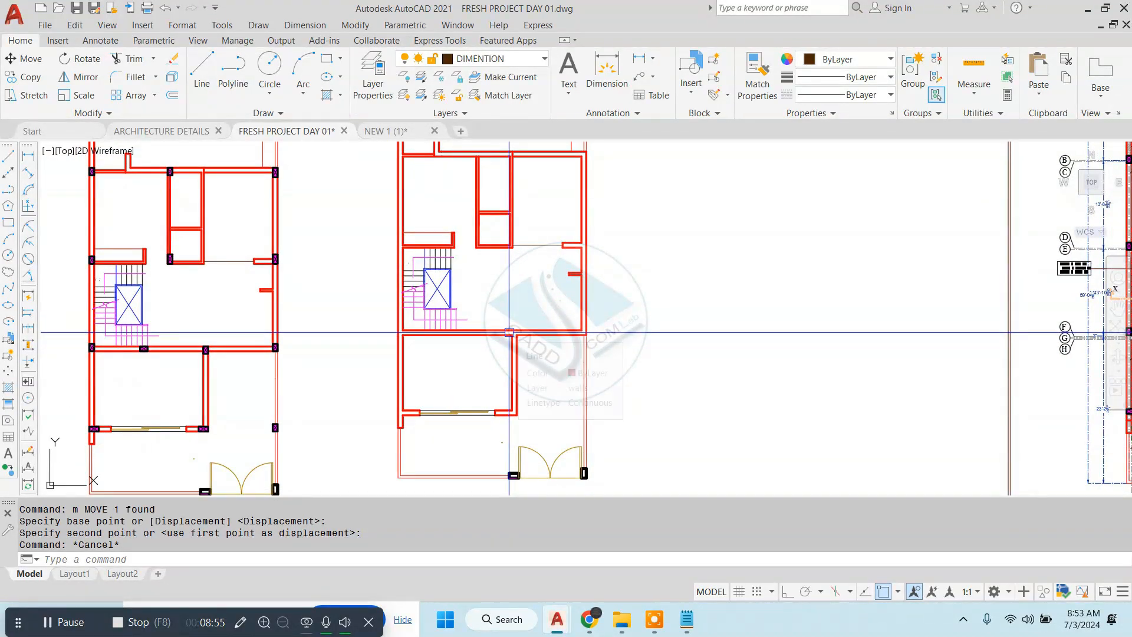
pyautogui.scroll(-3, 495, 265)
pyautogui.scroll(5, 435, 303)
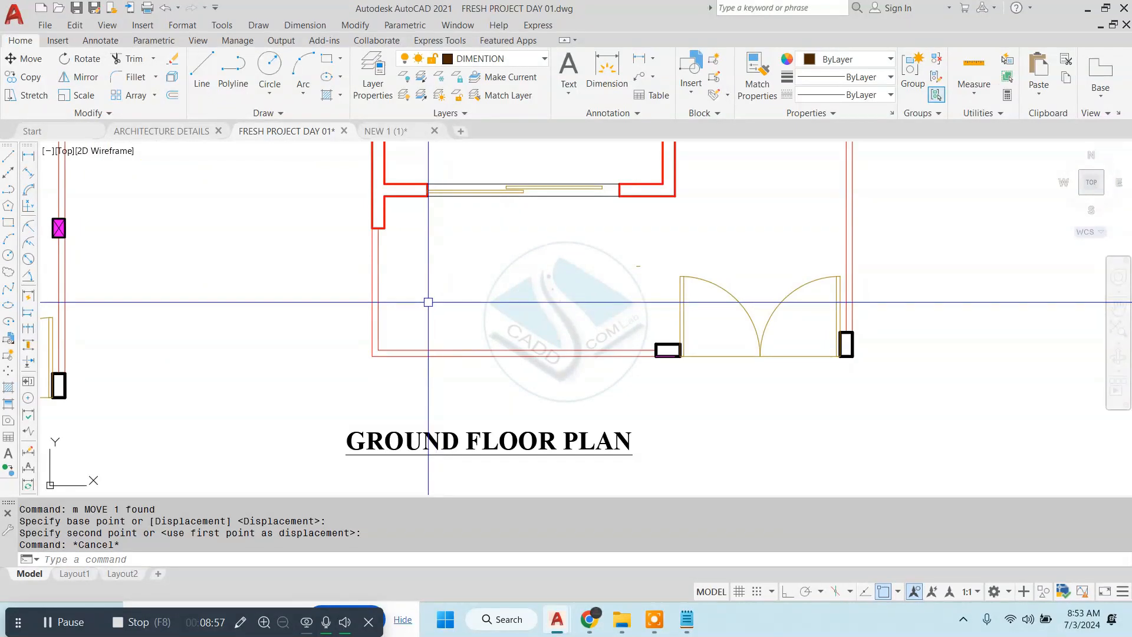
pyautogui.scroll(-2, 589, 286)
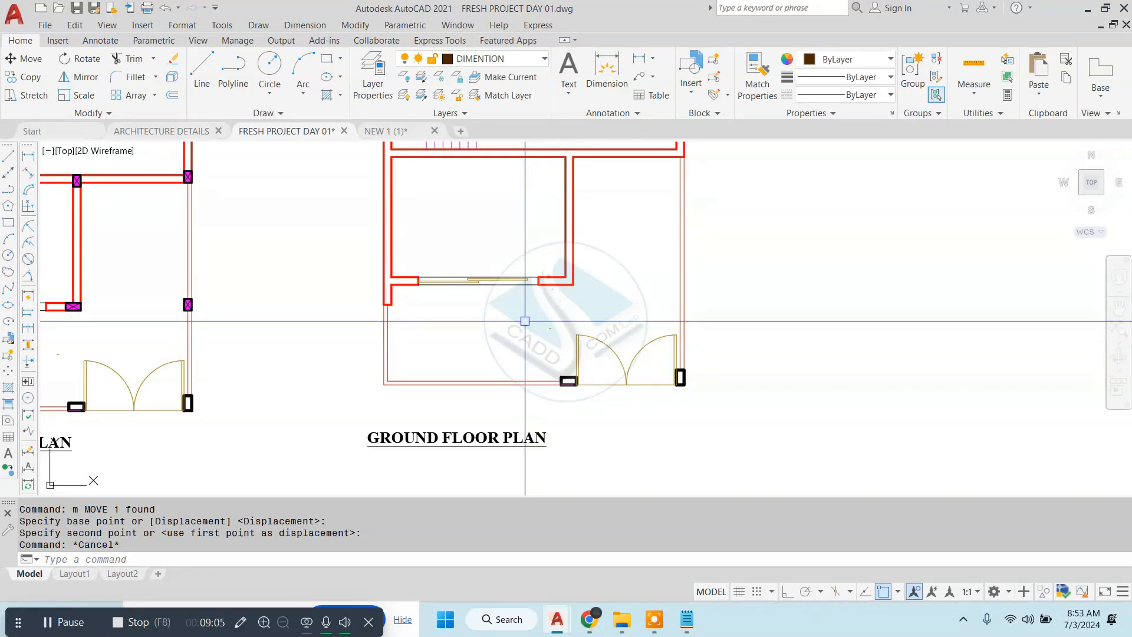
pyautogui.scroll(4, 504, 357)
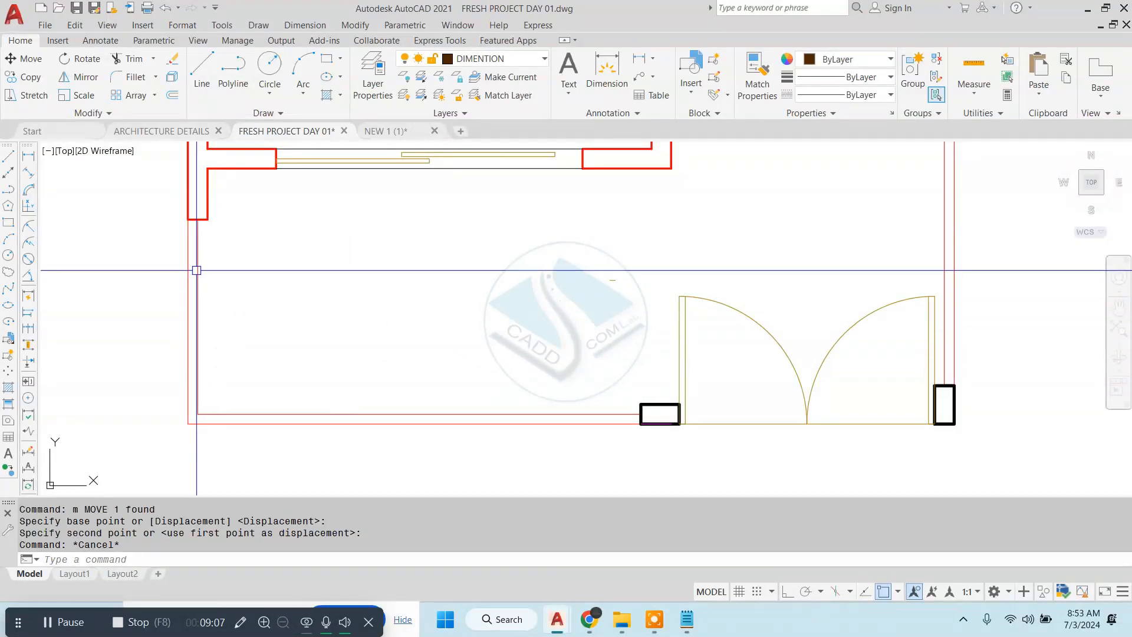
pyautogui.scroll(-2, 678, 307)
pyautogui.moveTo(500, 317); pyautogui.dragTo(510, 347, button='middle')
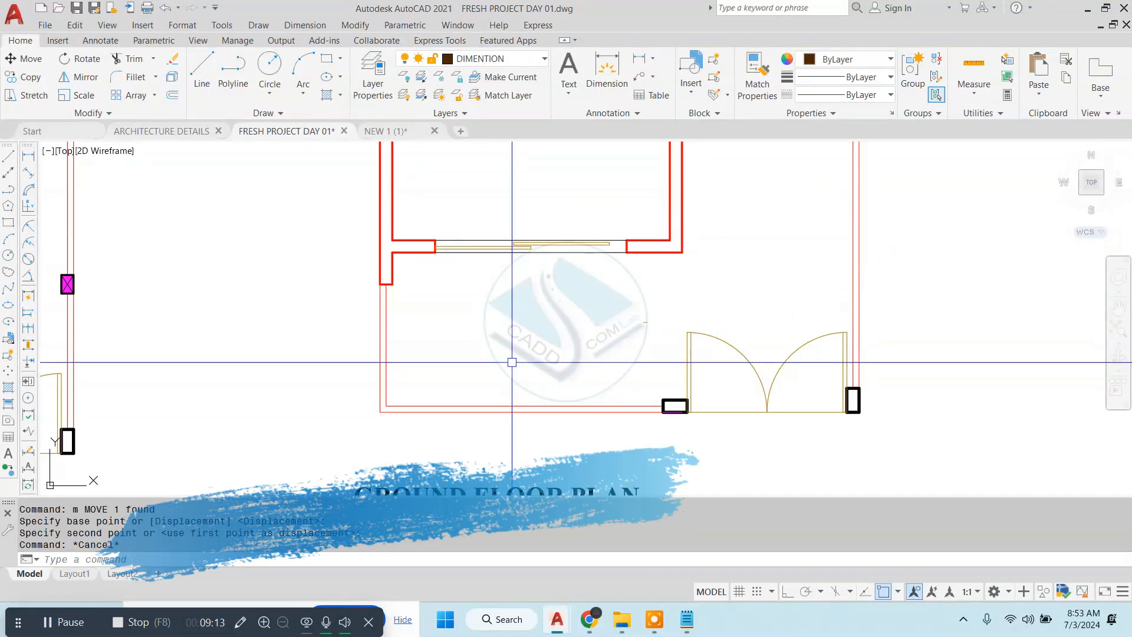
# - Switch to Notepad and write the note lines "2-walls -", "3-colums-" and "4-layers-"
pyautogui.scroll(-2, 512, 360)
pyautogui.scroll(-2, 654, 224)
pyautogui.moveTo(627, 192); pyautogui.dragTo(581, 410, button='middle')
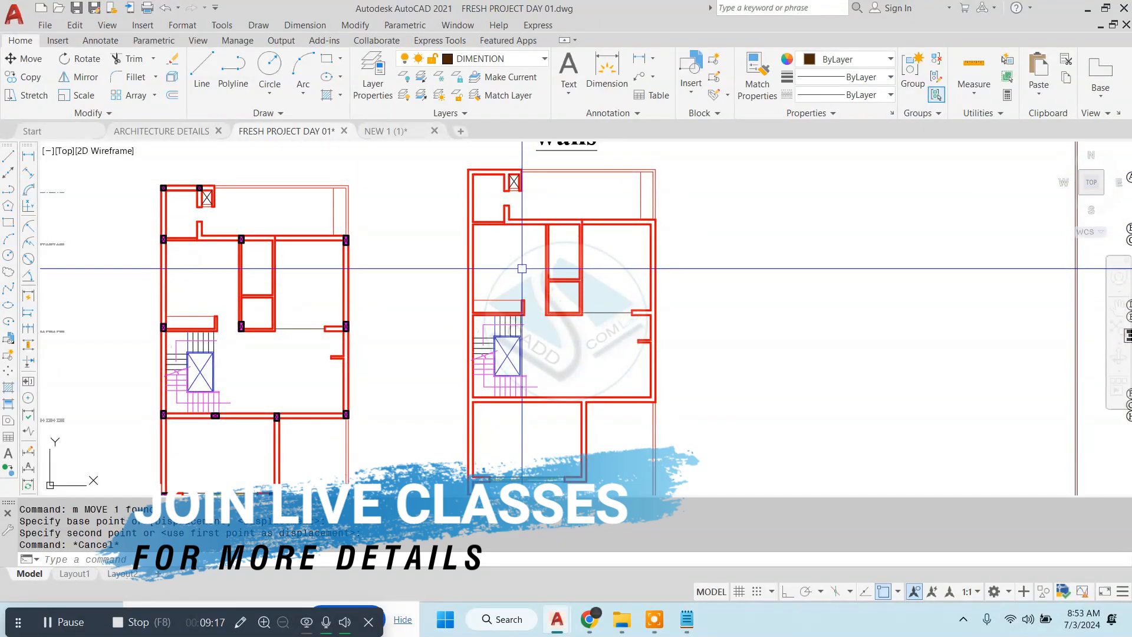
pyautogui.scroll(-2, 521, 268)
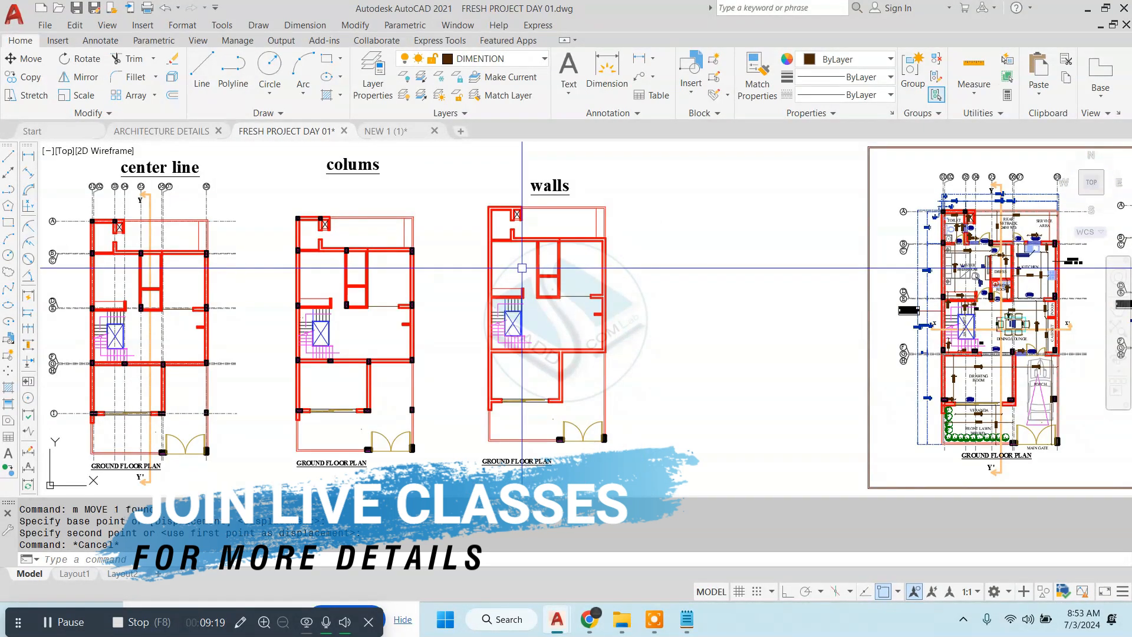
pyautogui.scroll(4, 521, 267)
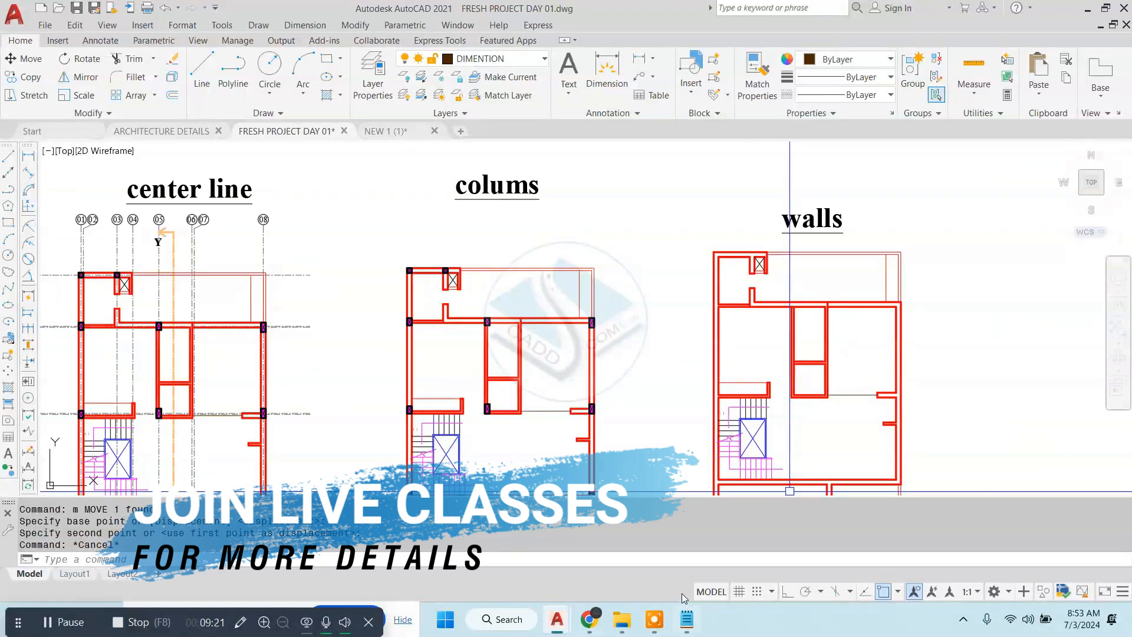
pyautogui.click(686, 619)
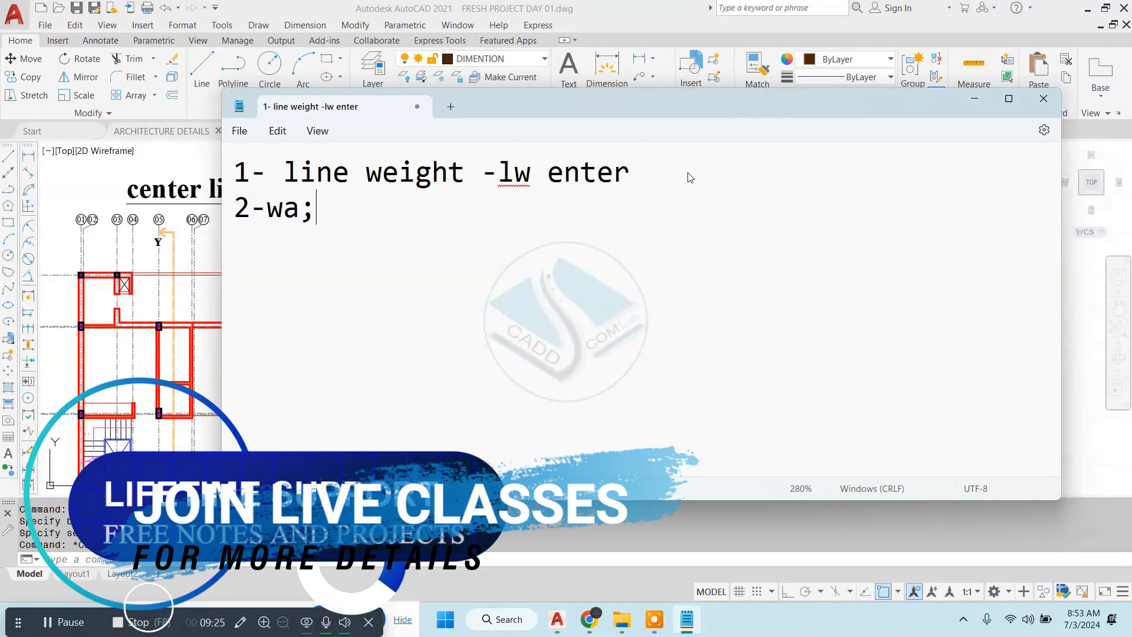
pyautogui.write('alls -')
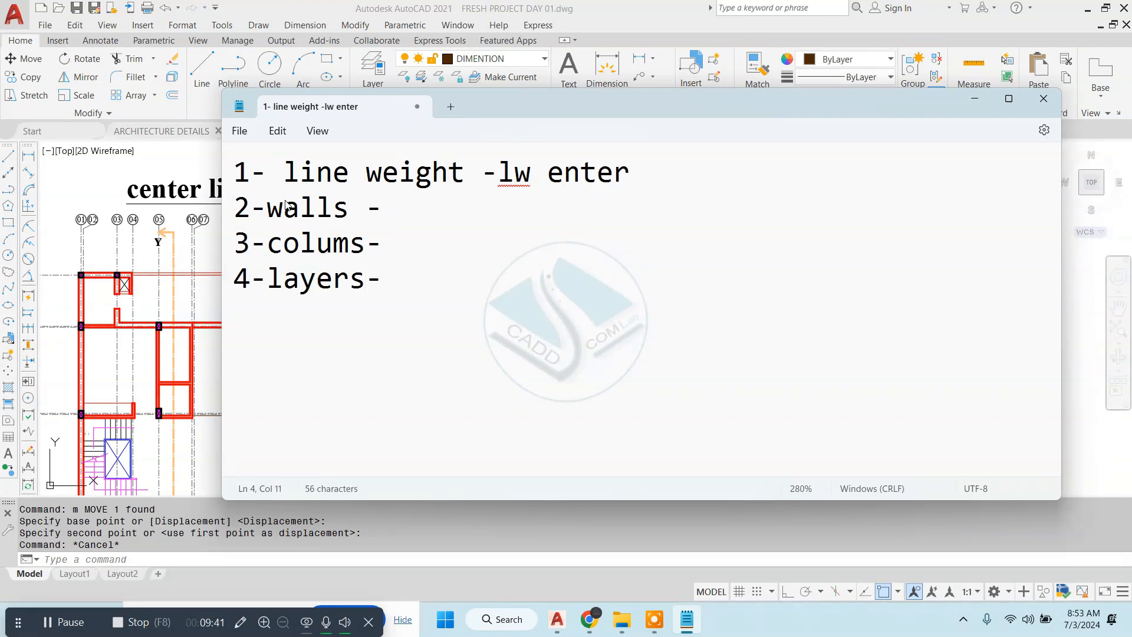
# - Return to AutoCAD and examine the numbered grid bubbles above the center line plan
pyautogui.click(150, 180)
pyautogui.scroll(-4, 439, 298)
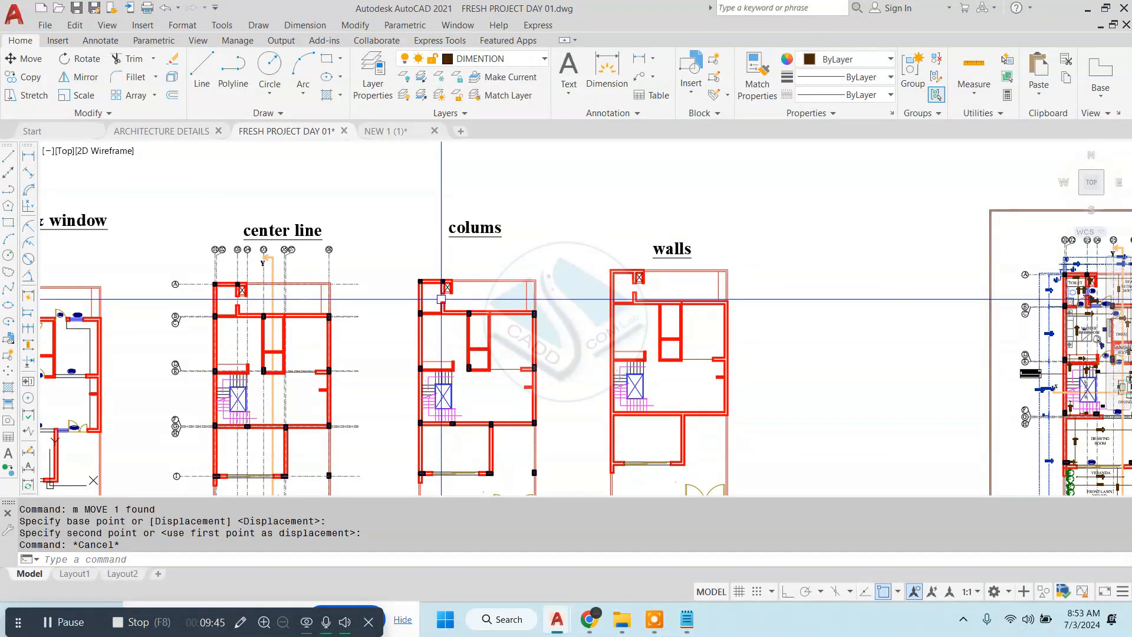
pyautogui.scroll(6, 411, 233)
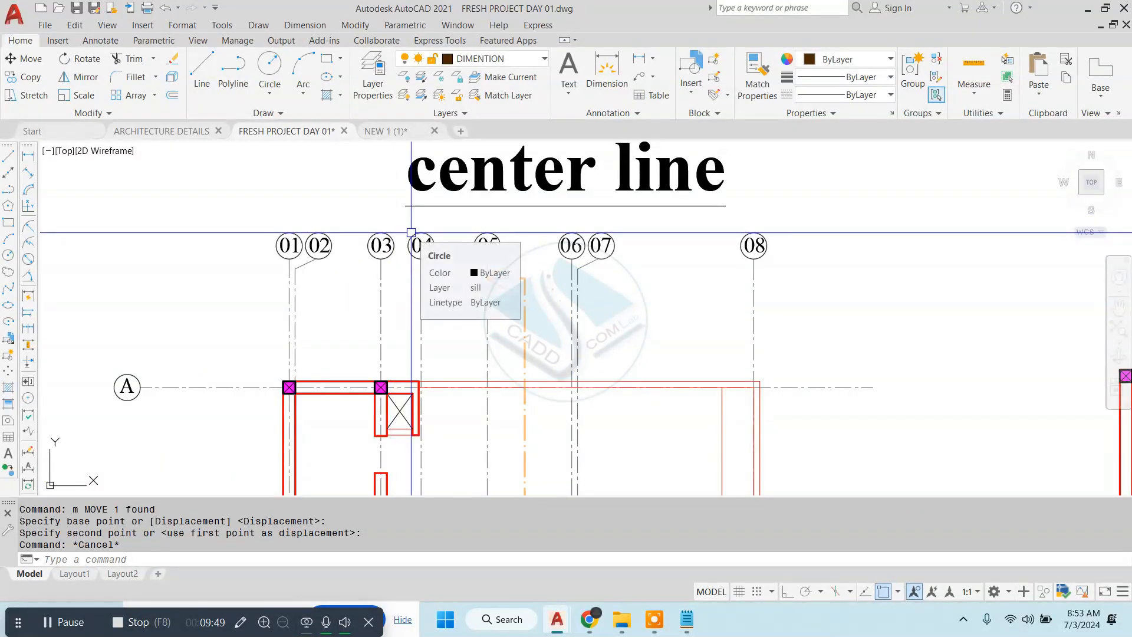
pyautogui.scroll(-2, 411, 232)
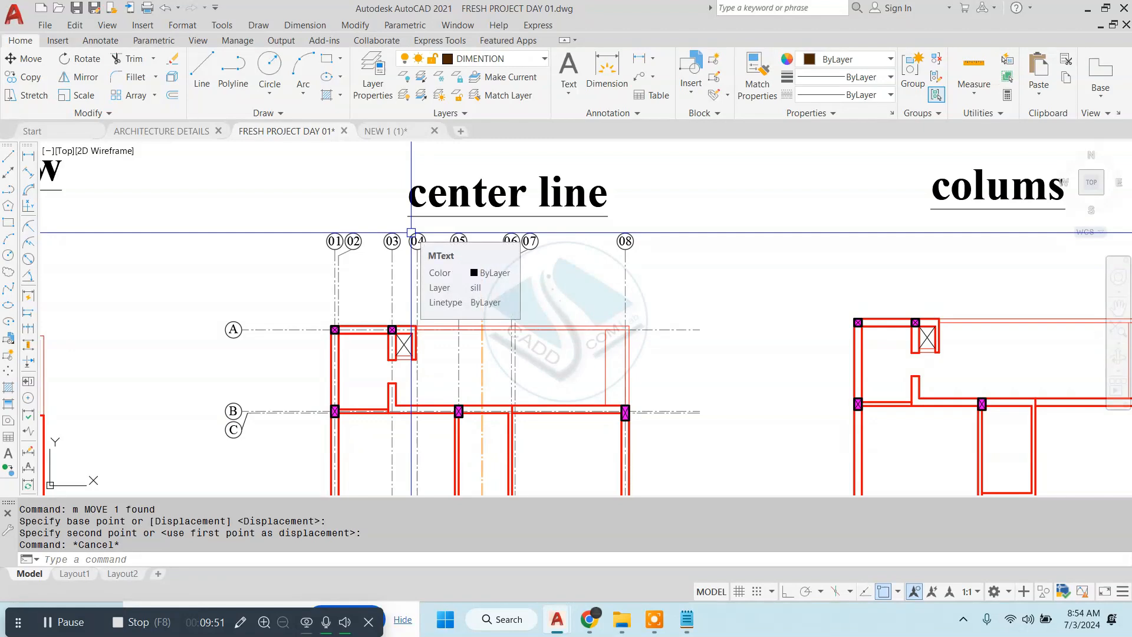
pyautogui.scroll(-2, 411, 232)
pyautogui.scroll(6, 412, 234)
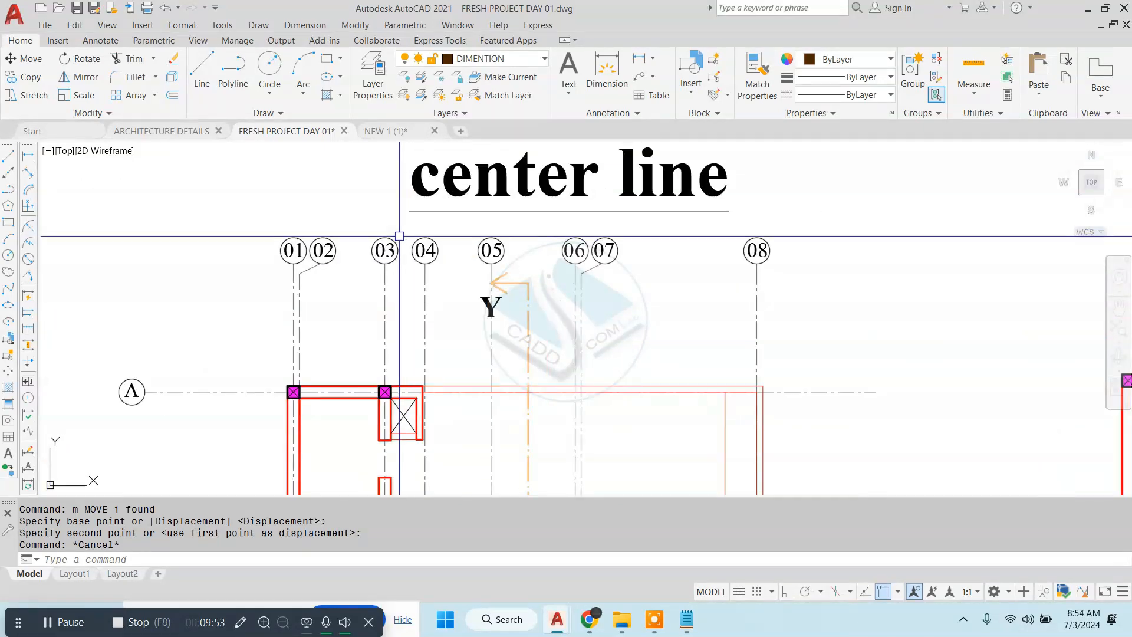
# - In the NEW 1 (1) drawing, change the font of the floor plan's 01 grid label to Times New Roman
pyautogui.click(401, 133)
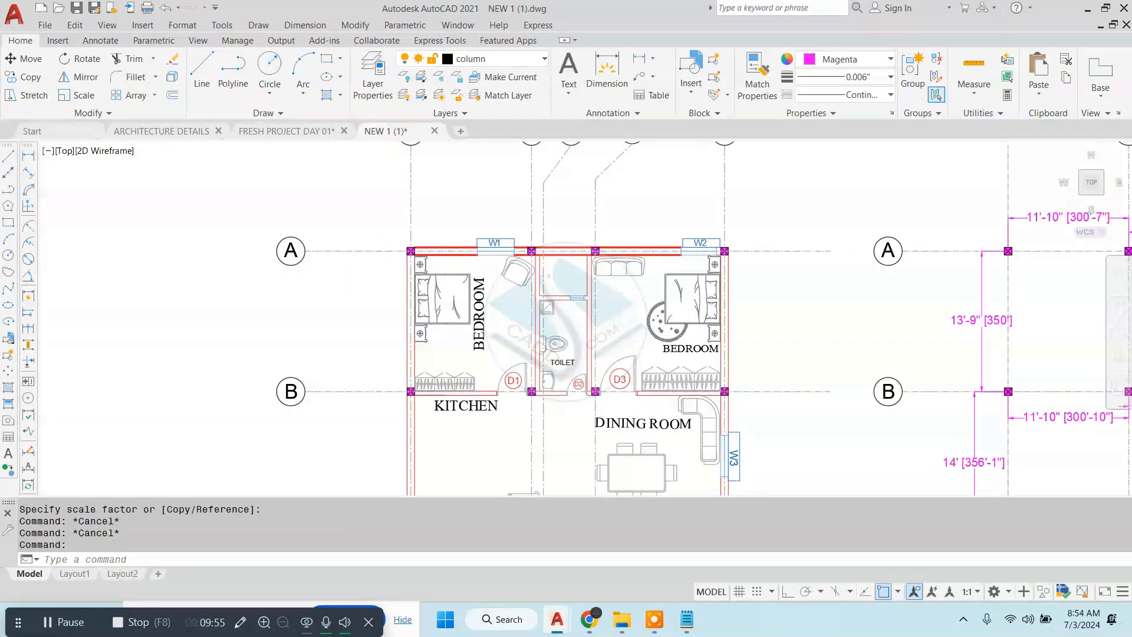
pyautogui.moveTo(495, 157)
pyautogui.mouseDown(button='middle')
pyautogui.moveTo(414, 268)
pyautogui.moveTo(424, 195)
pyautogui.moveTo(410, 238)
pyautogui.mouseUp(button='middle')
pyautogui.press('Escape')
pyautogui.press('Escape')
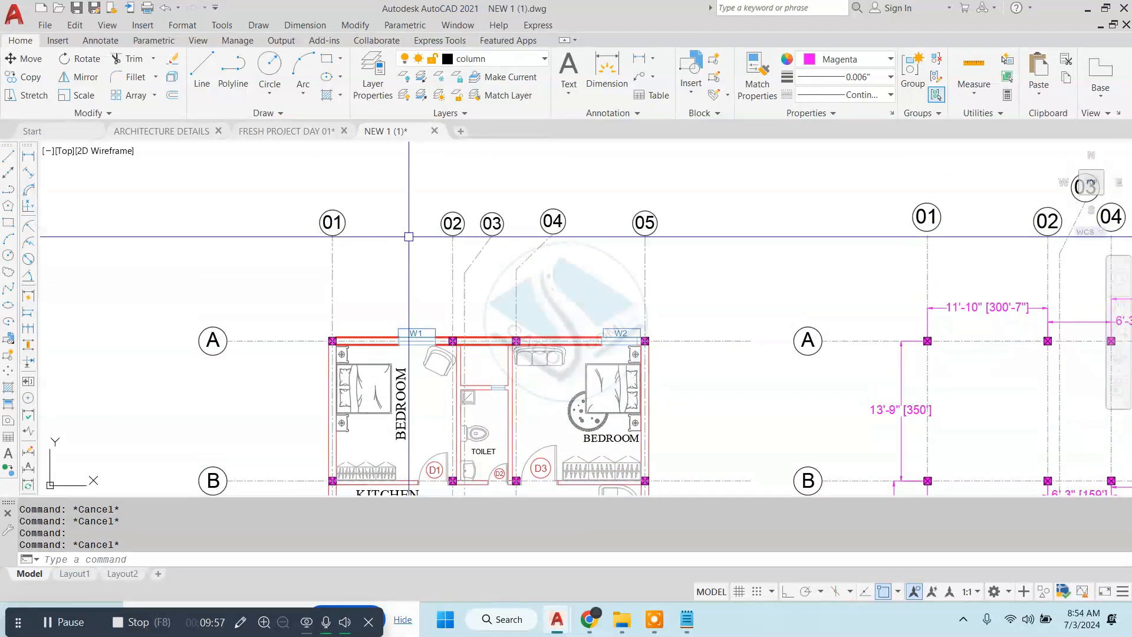
pyautogui.scroll(6, 312, 206)
pyautogui.doubleClick(380, 238)
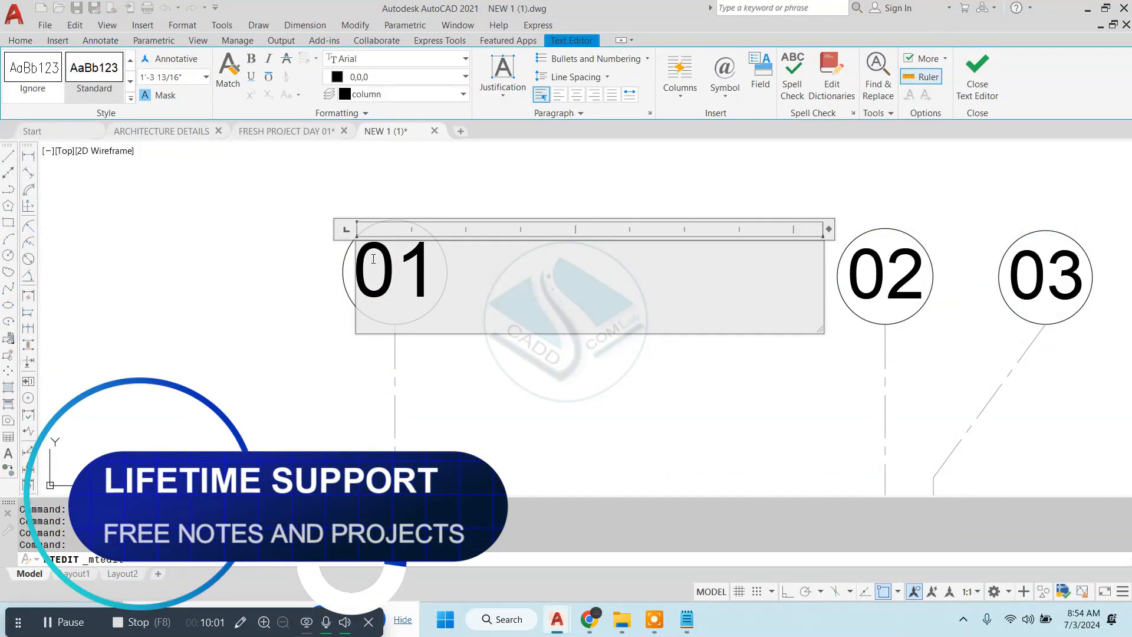
pyautogui.scroll(2, 373, 258)
pyautogui.doubleClick(467, 272)
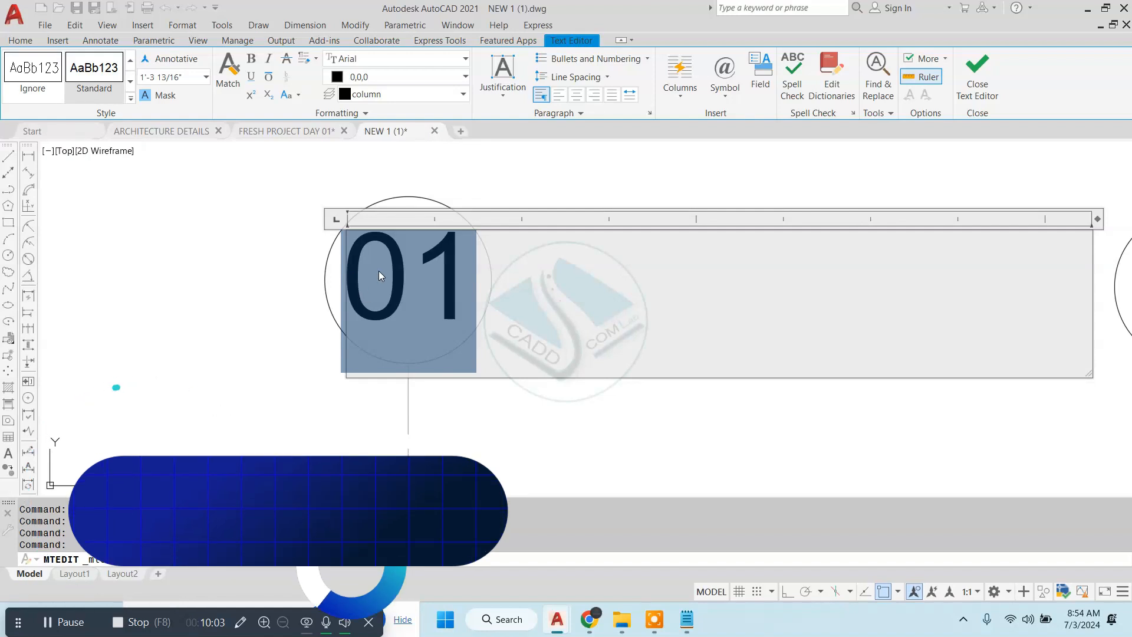
pyautogui.click(389, 62)
pyautogui.scroll(-10, 392, 62)
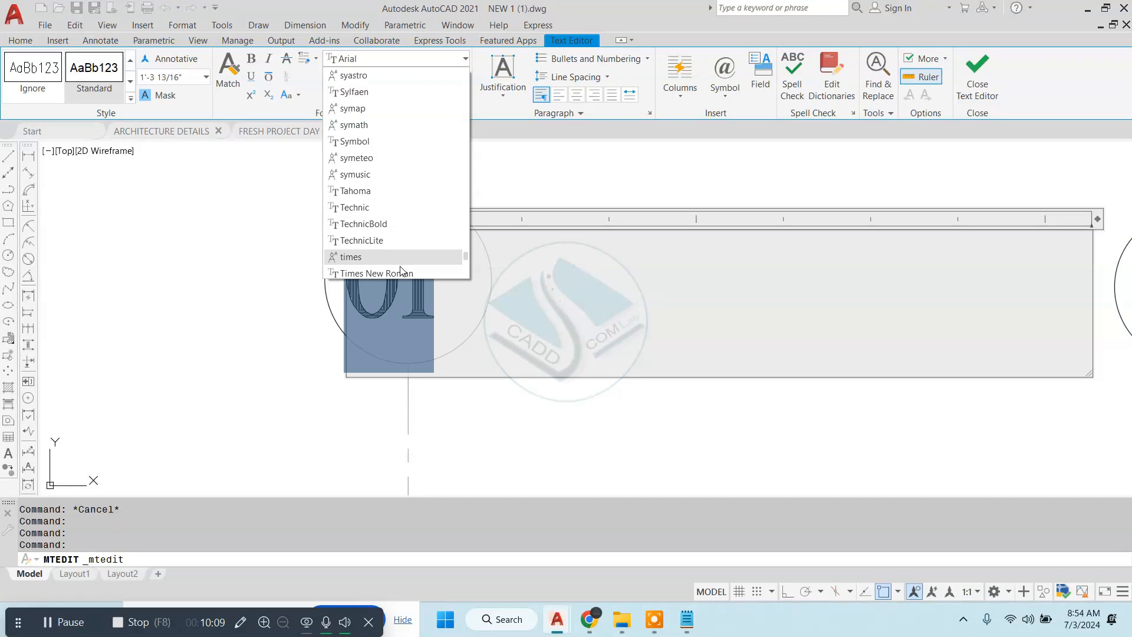
pyautogui.click(401, 272)
pyautogui.click(957, 80)
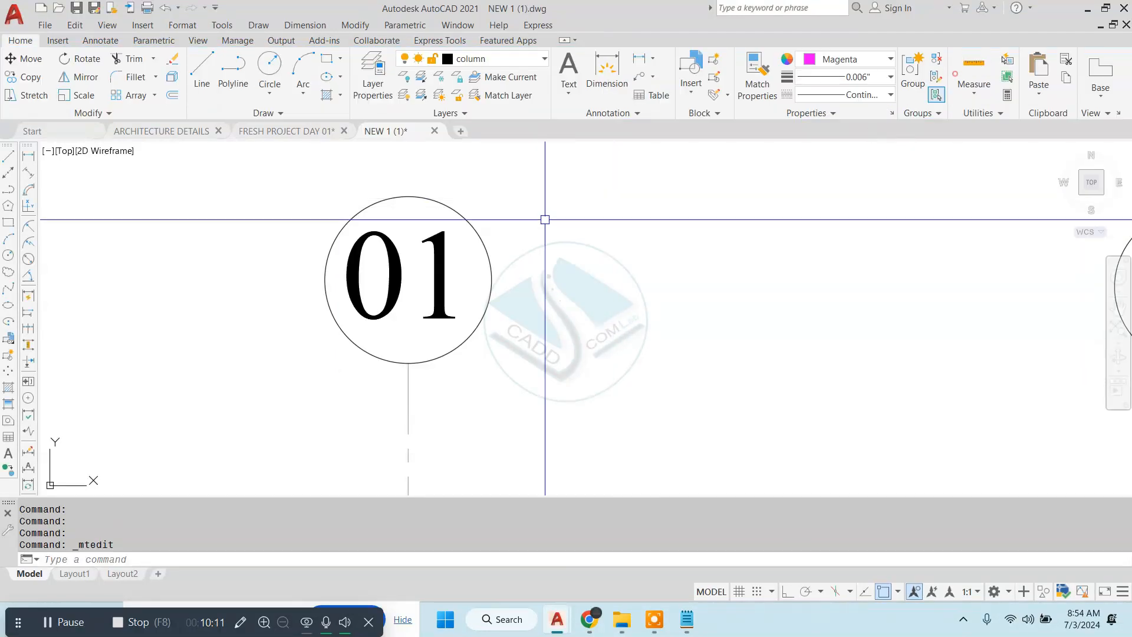
# - Erase the 02, 03, 04 and 05 labels from the grid bubbles above the furnished floor plan
pyautogui.scroll(-5, 472, 216)
pyautogui.scroll(2, 631, 231)
pyautogui.click(631, 231)
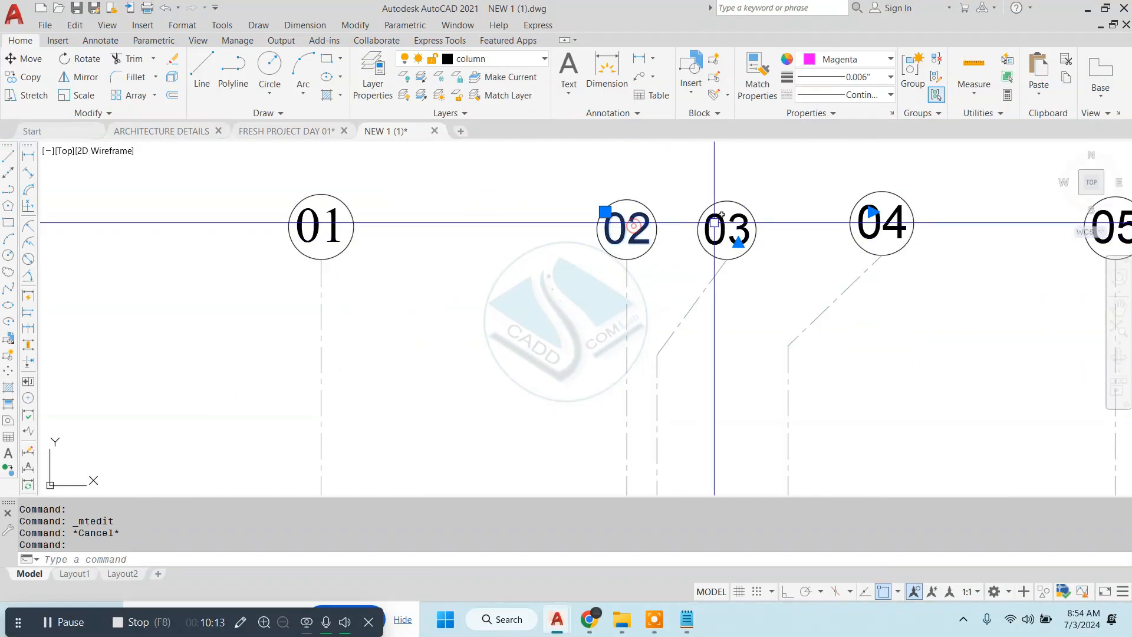
pyautogui.click(727, 230)
pyautogui.click(878, 227)
pyautogui.moveTo(878, 230); pyautogui.dragTo(648, 250, button='middle')
pyautogui.click(867, 242)
pyautogui.scroll(-4, 867, 242)
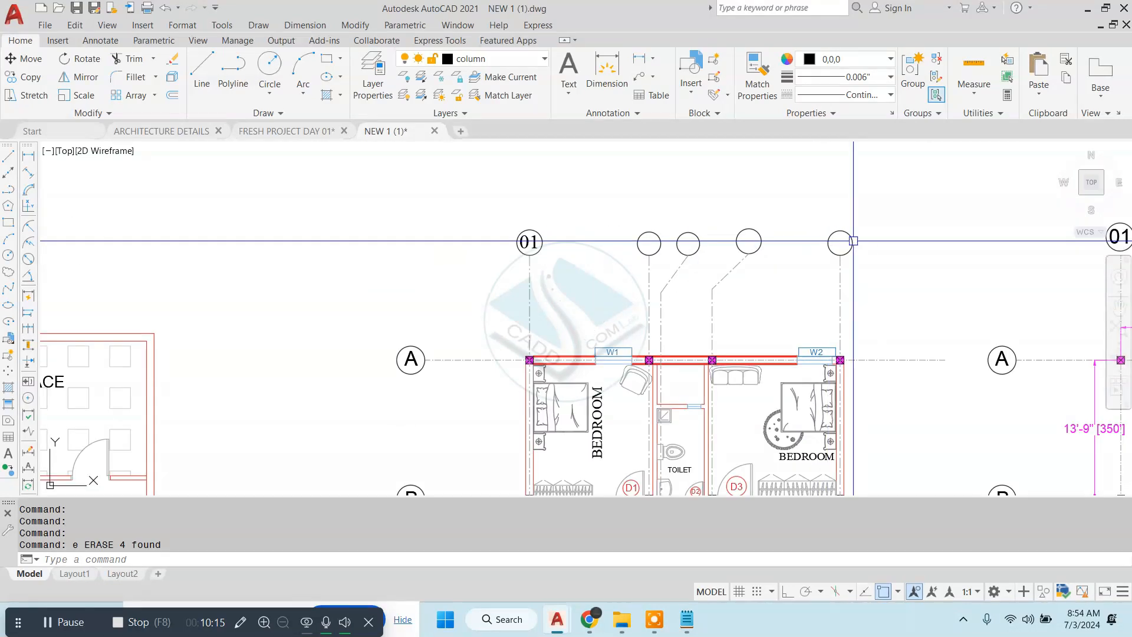
pyautogui.scroll(6, 365, 227)
pyautogui.press('e')
pyautogui.press('Return')
# - Copy the 01 label into the four empty column grid bubbles above the furnished floor plan
pyautogui.write('c')
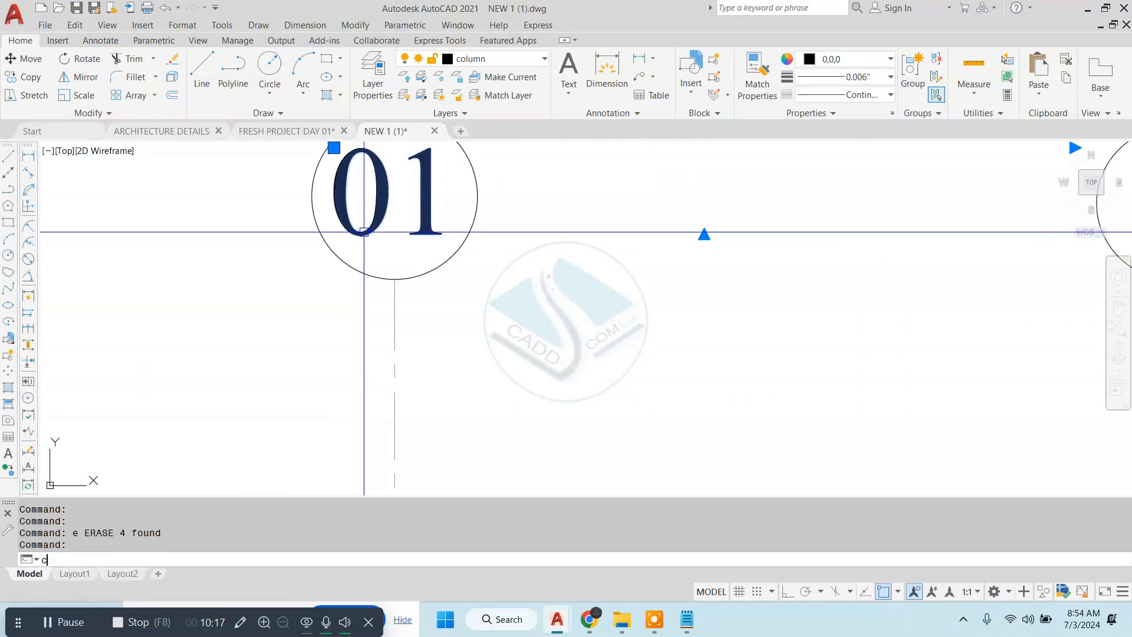
pyautogui.scroll(-2, 306, 306)
pyautogui.click(324, 298)
pyautogui.moveTo(675, 287); pyautogui.dragTo(349, 320, button='middle')
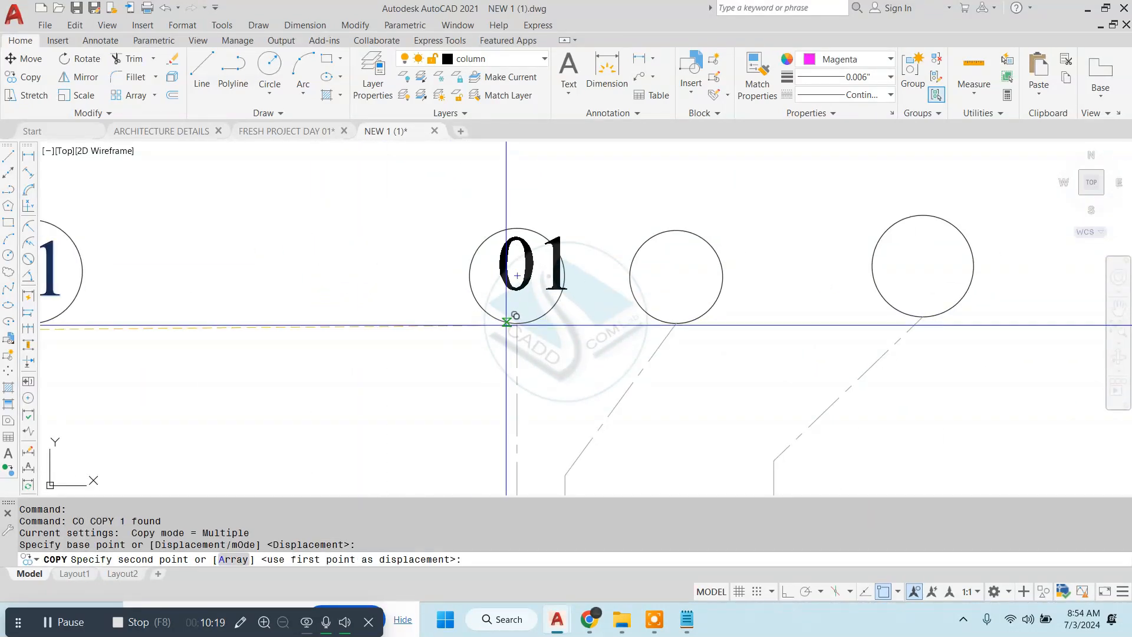
pyautogui.click(492, 332)
pyautogui.click(651, 333)
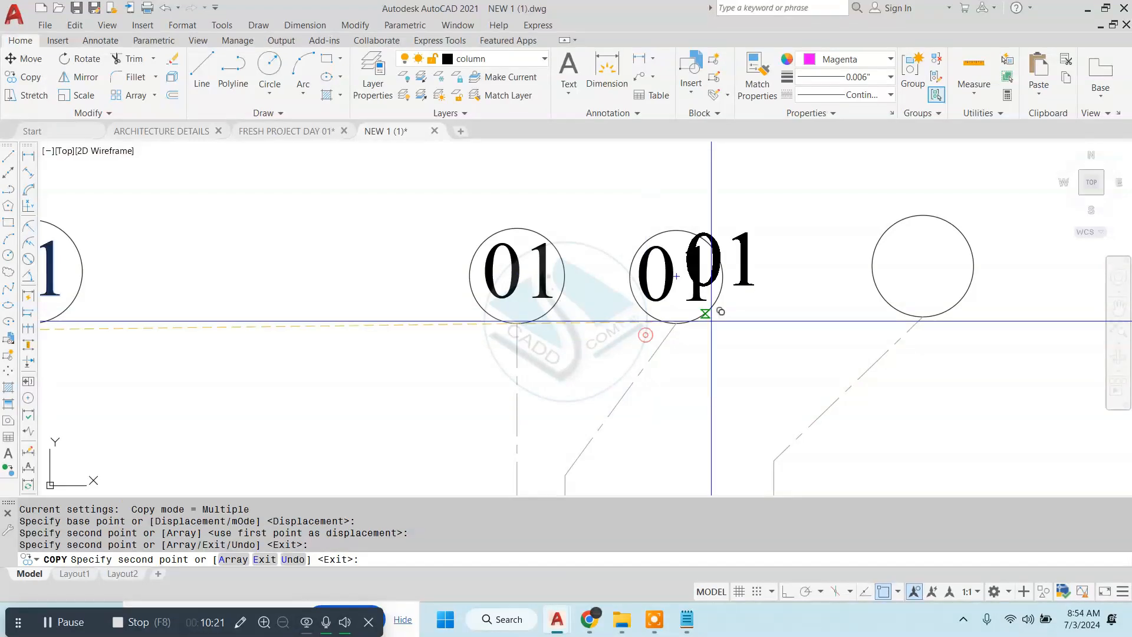
pyautogui.moveTo(850, 332); pyautogui.dragTo(651, 366, button='middle')
pyautogui.click(695, 359)
pyautogui.moveTo(854, 344); pyautogui.dragTo(508, 332, button='middle')
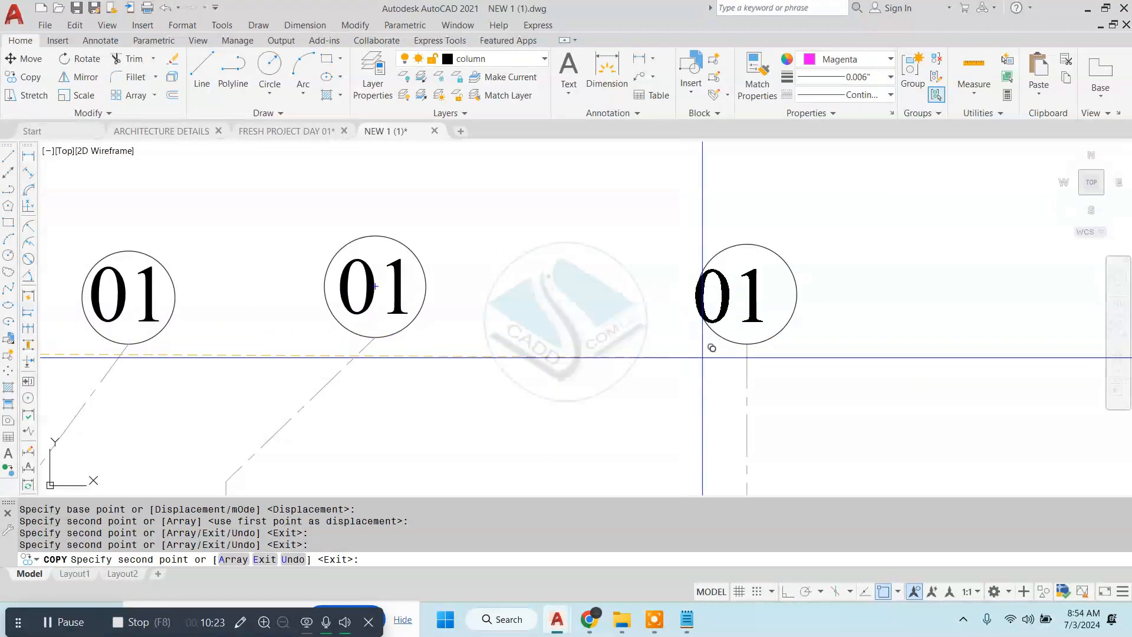
pyautogui.click(720, 353)
pyautogui.press('Escape')
pyautogui.scroll(-5, 720, 354)
pyautogui.scroll(4, 402, 328)
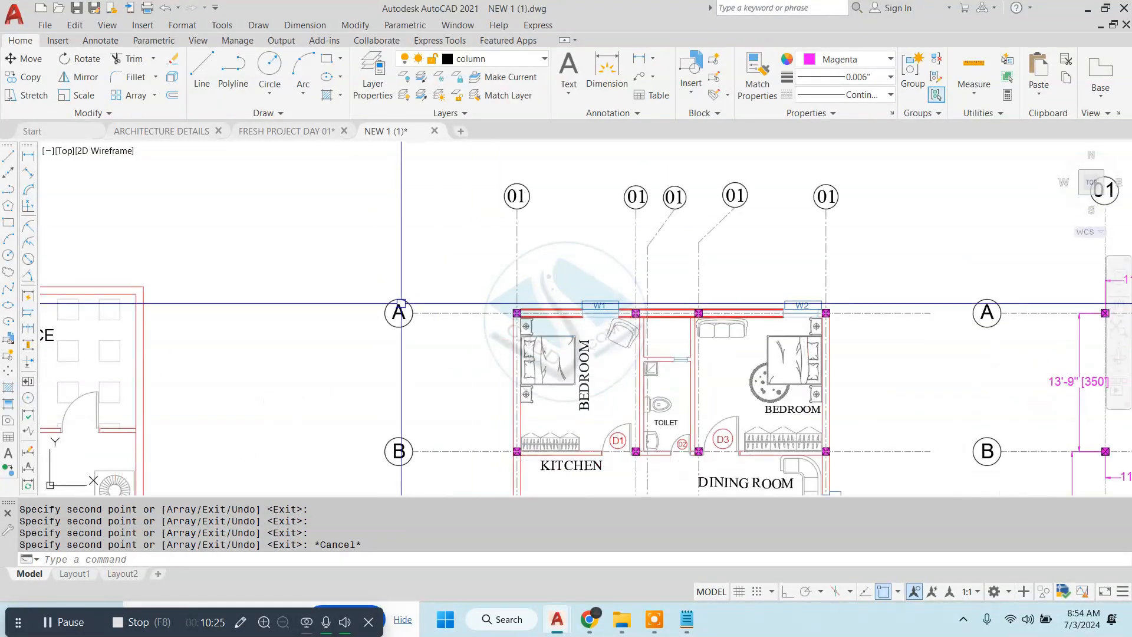
# - Erase the letter labels from the row grid bubbles beside the furnished floor plan, from A down to the lowest bubble
pyautogui.write('e')
pyautogui.scroll(-2, 402, 329)
pyautogui.moveTo(425, 383); pyautogui.dragTo(424, 212, button='middle')
pyautogui.click(403, 364)
pyautogui.write('e')
pyautogui.scroll(-2, 404, 364)
pyautogui.moveTo(426, 417); pyautogui.dragTo(434, 235, button='middle')
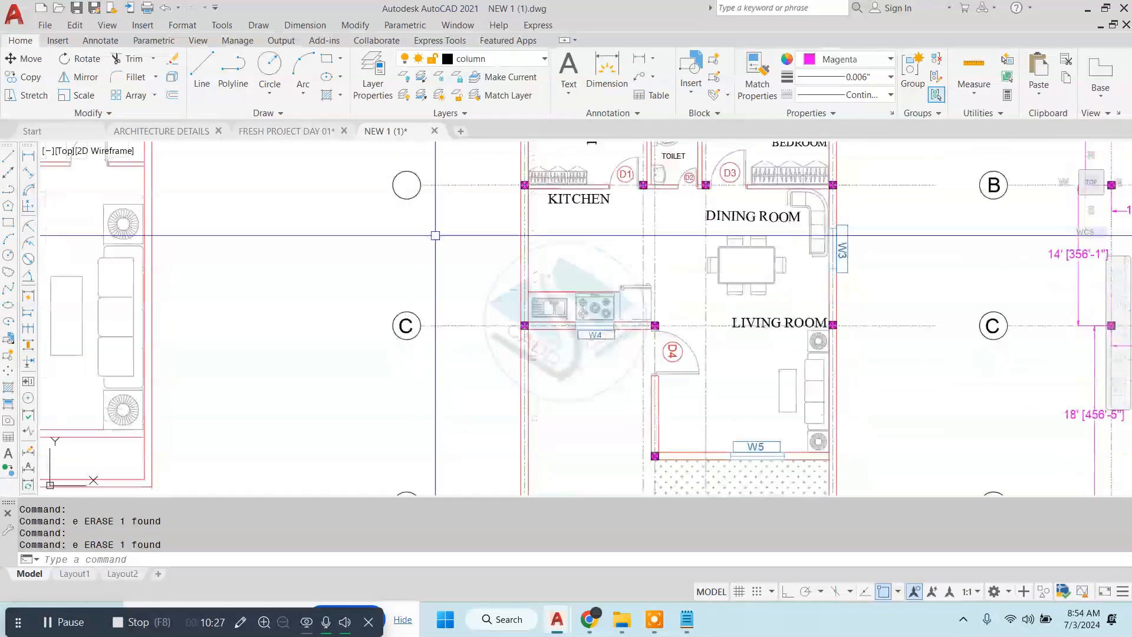
pyautogui.click(402, 325)
pyautogui.write('e')
pyautogui.moveTo(437, 355); pyautogui.dragTo(420, 217, button='middle')
pyautogui.scroll(2, 405, 371)
pyautogui.click(397, 366)
pyautogui.write('e')
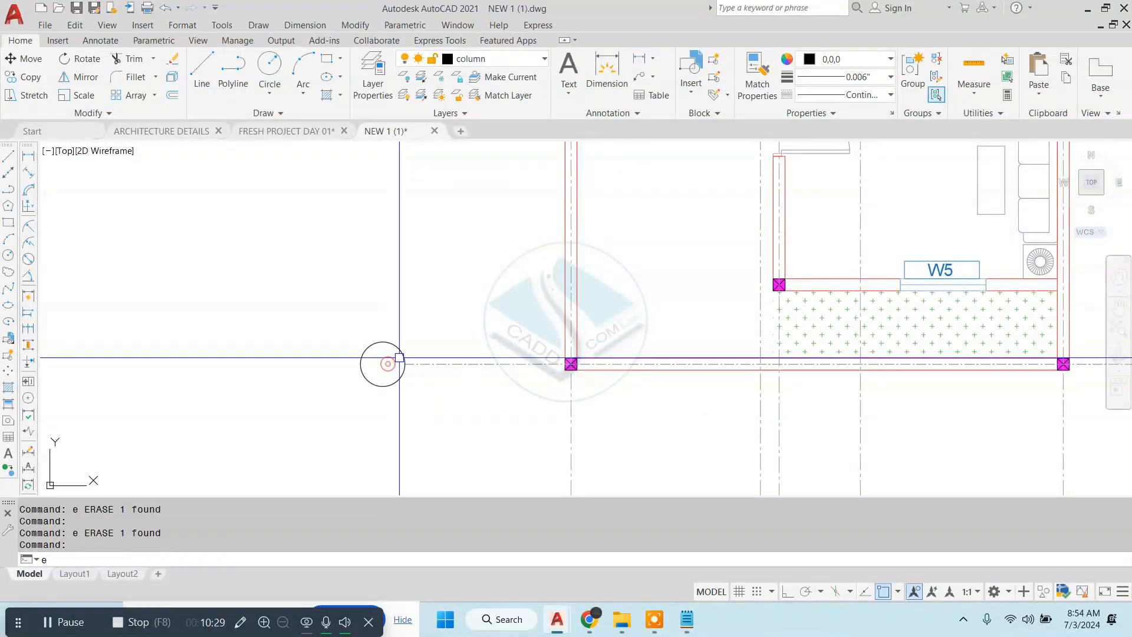
pyautogui.scroll(-6, 399, 356)
# - Copy the 01 label from its bubble centre into the centre of the empty topmost row grid bubble
pyautogui.moveTo(462, 159); pyautogui.dragTo(452, 308, button='middle')
pyautogui.scroll(6, 433, 268)
pyautogui.scroll(4, 435, 319)
pyautogui.click(431, 341)
pyautogui.click(428, 381)
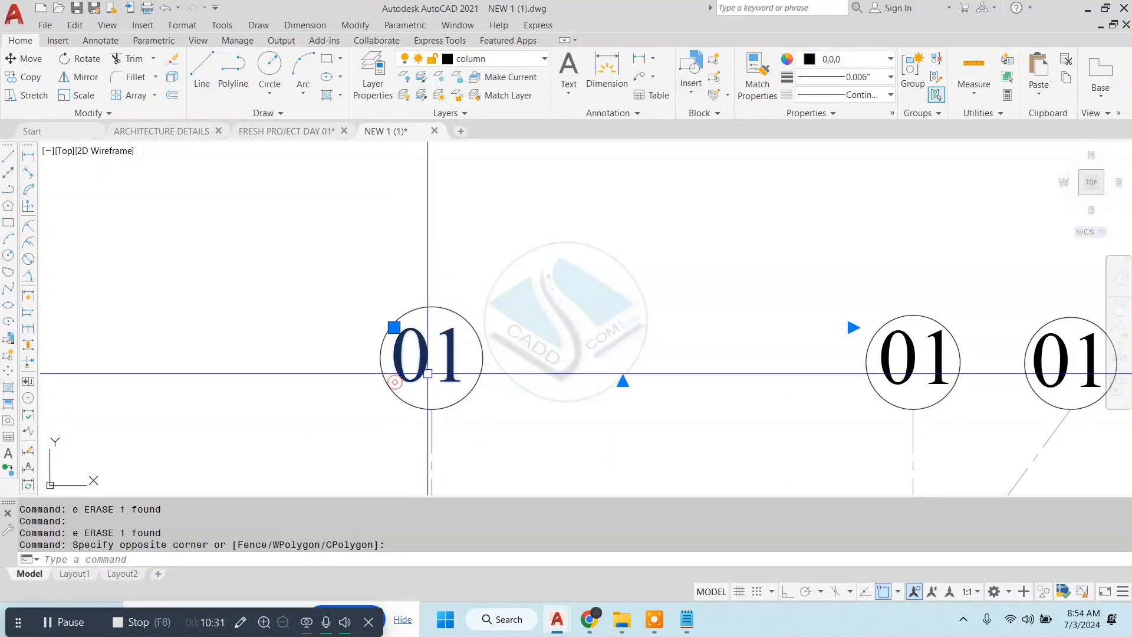
pyautogui.write('co')
pyautogui.click(427, 356)
pyautogui.scroll(-4, 404, 366)
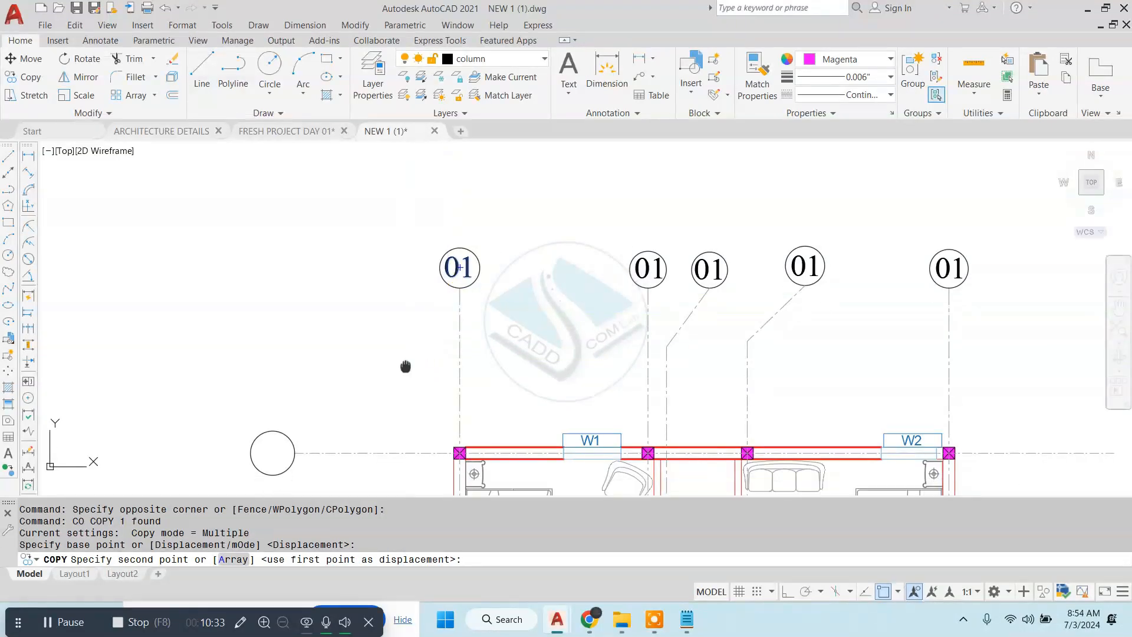
pyautogui.scroll(8, 354, 401)
pyautogui.scroll(-2, 317, 437)
pyautogui.scroll(-2, 317, 438)
# - Place further copies of the 01 label at the centres of the remaining empty row grid bubbles further down
pyautogui.moveTo(318, 466); pyautogui.dragTo(349, 325, button='middle')
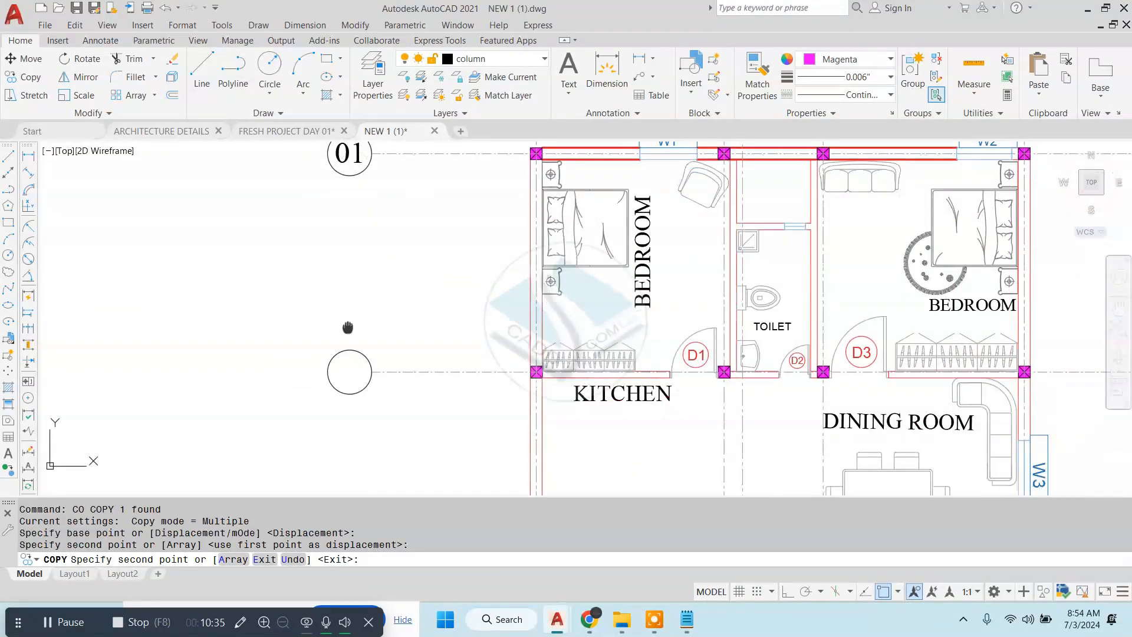
pyautogui.scroll(4, 350, 378)
pyautogui.click(344, 356)
pyautogui.scroll(-4, 414, 263)
pyautogui.moveTo(397, 422); pyautogui.dragTo(401, 307, button='middle')
pyautogui.scroll(4, 401, 307)
pyautogui.scroll(2, 401, 319)
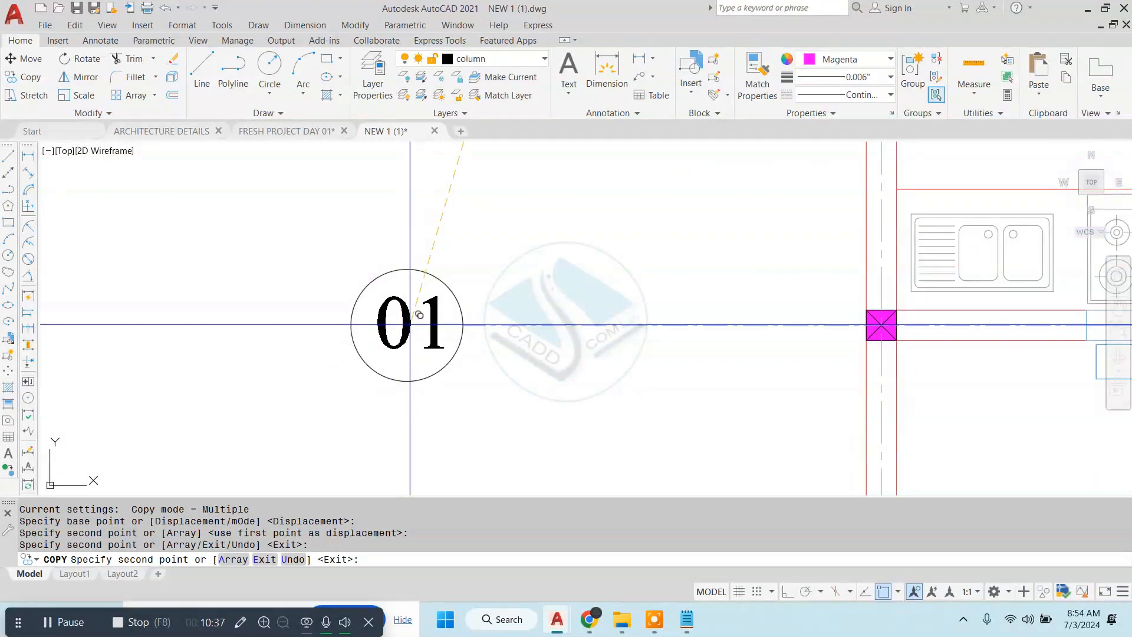
pyautogui.click(407, 324)
pyautogui.scroll(-4, 445, 247)
pyautogui.scroll(-2, 451, 378)
pyautogui.moveTo(431, 463); pyautogui.dragTo(415, 331, button='middle')
pyautogui.scroll(6, 413, 376)
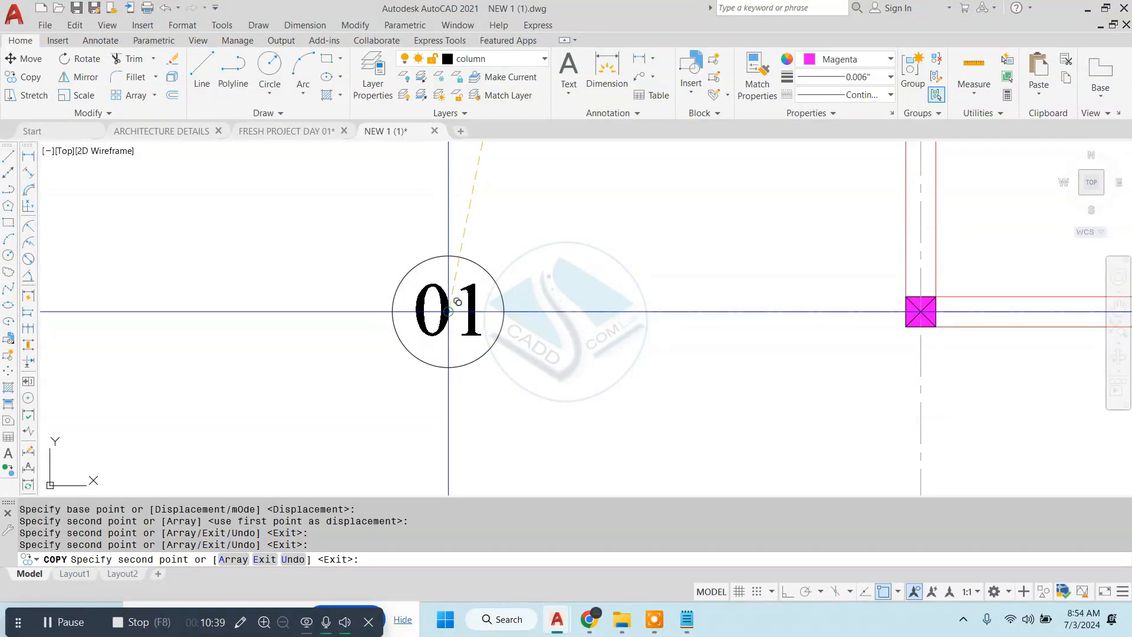
pyautogui.press('Escape')
pyautogui.scroll(-8, 446, 337)
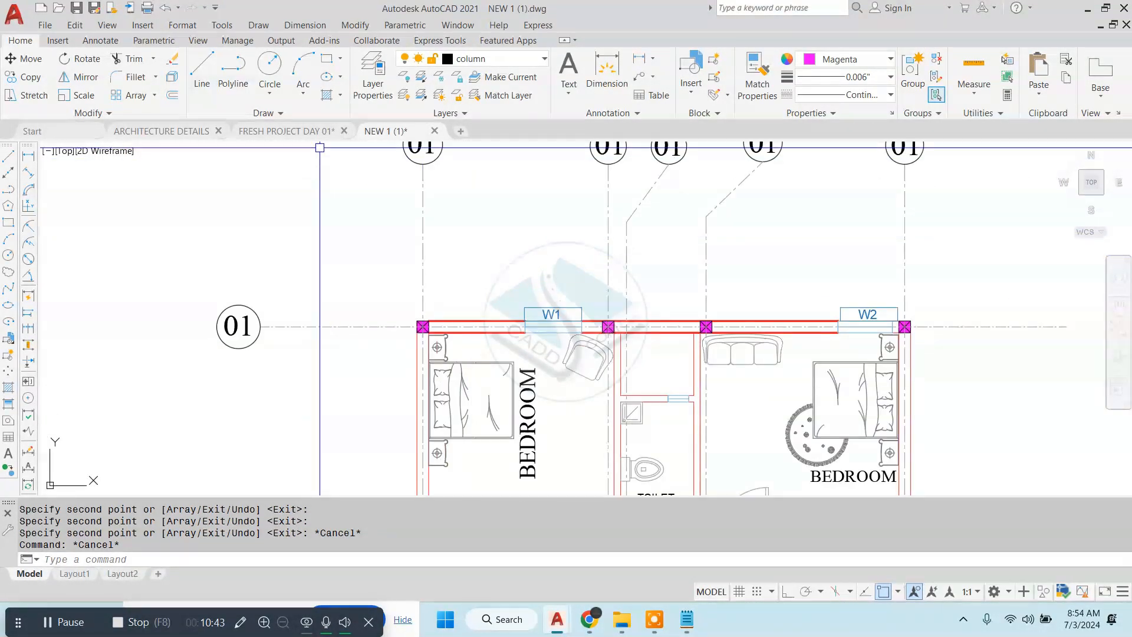
# - Check the center line plan's grid bubble text in FRESH PROJECT DAY 01, and add "5-text font- times new" to the Notepad notes
pyautogui.click(283, 131)
pyautogui.scroll(-5, 423, 244)
pyautogui.scroll(5, 436, 243)
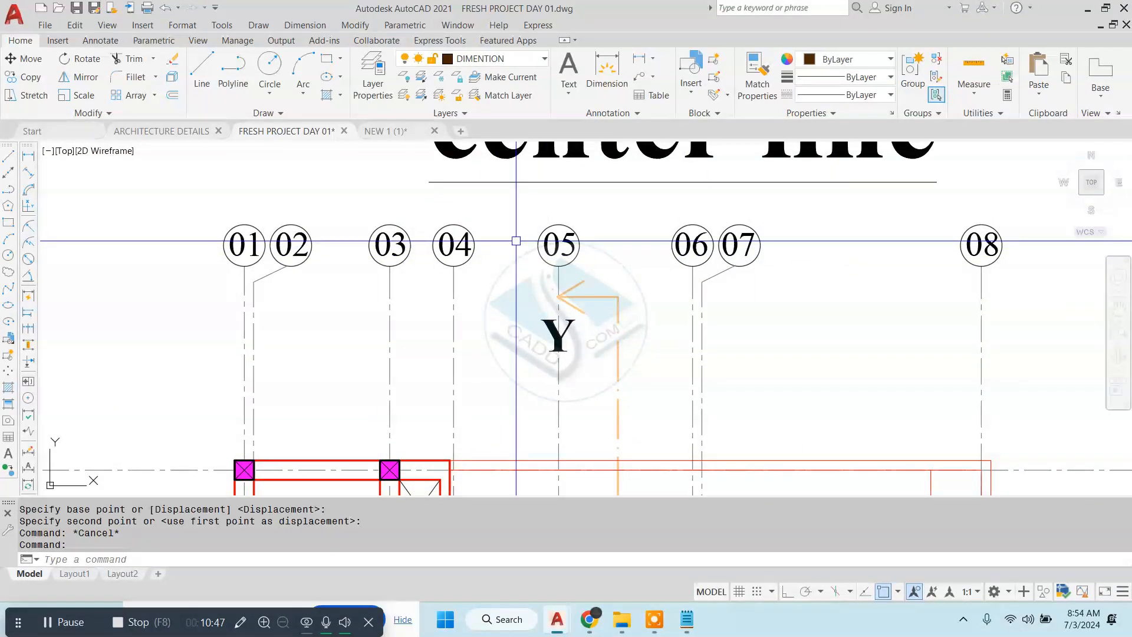
pyautogui.moveTo(698, 243); pyautogui.dragTo(635, 278, button='middle')
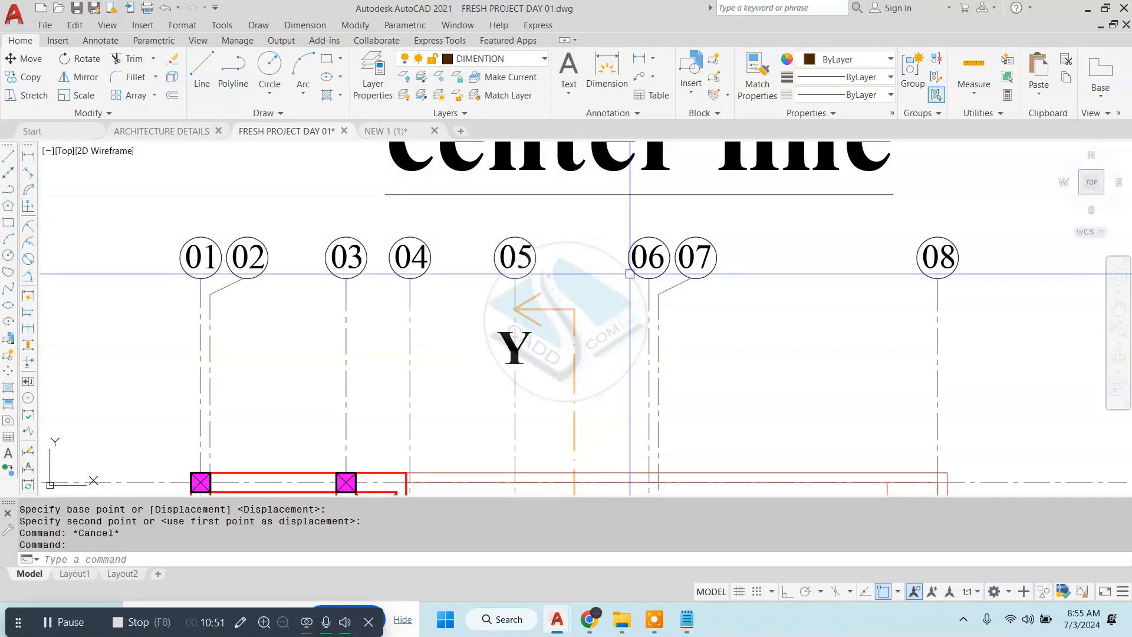
pyautogui.scroll(-4, 584, 241)
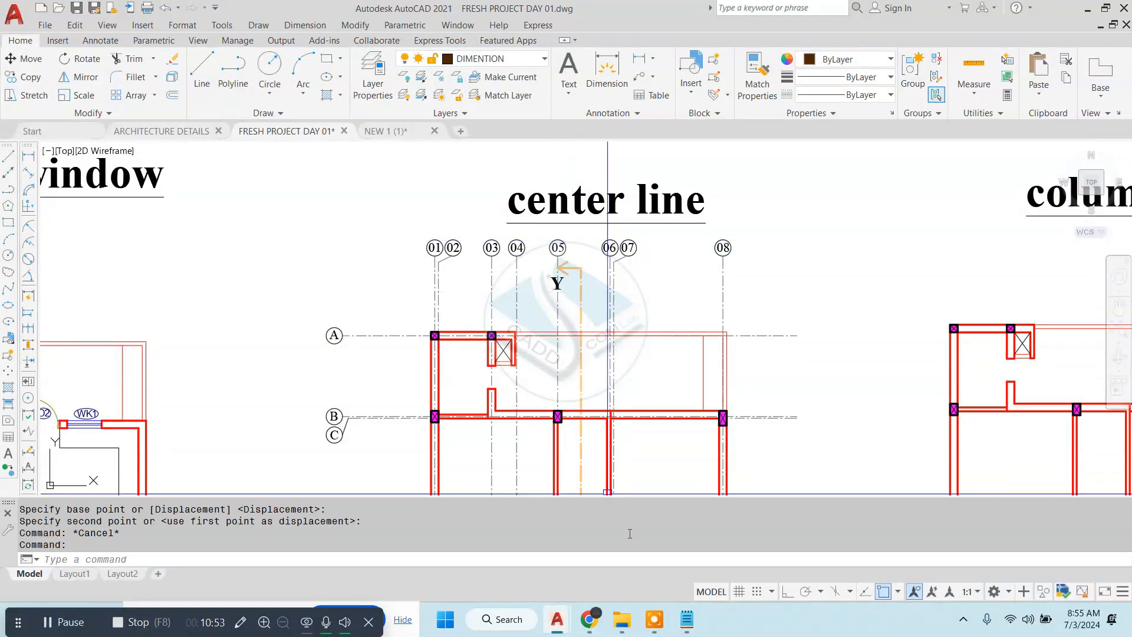
pyautogui.click(689, 620)
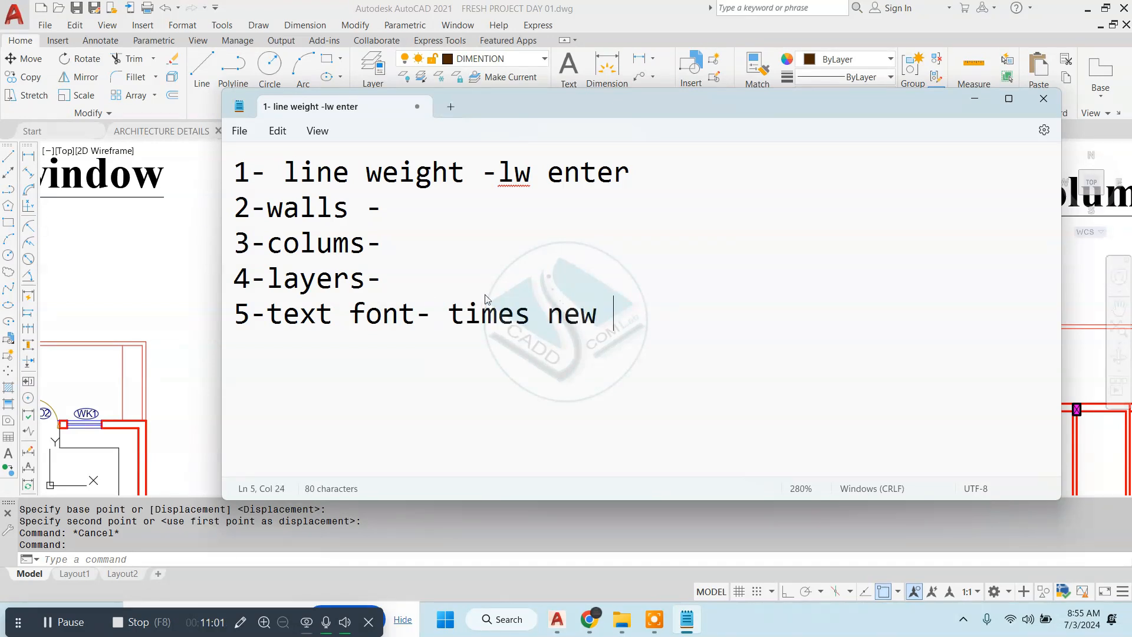
pyautogui.click(978, 101)
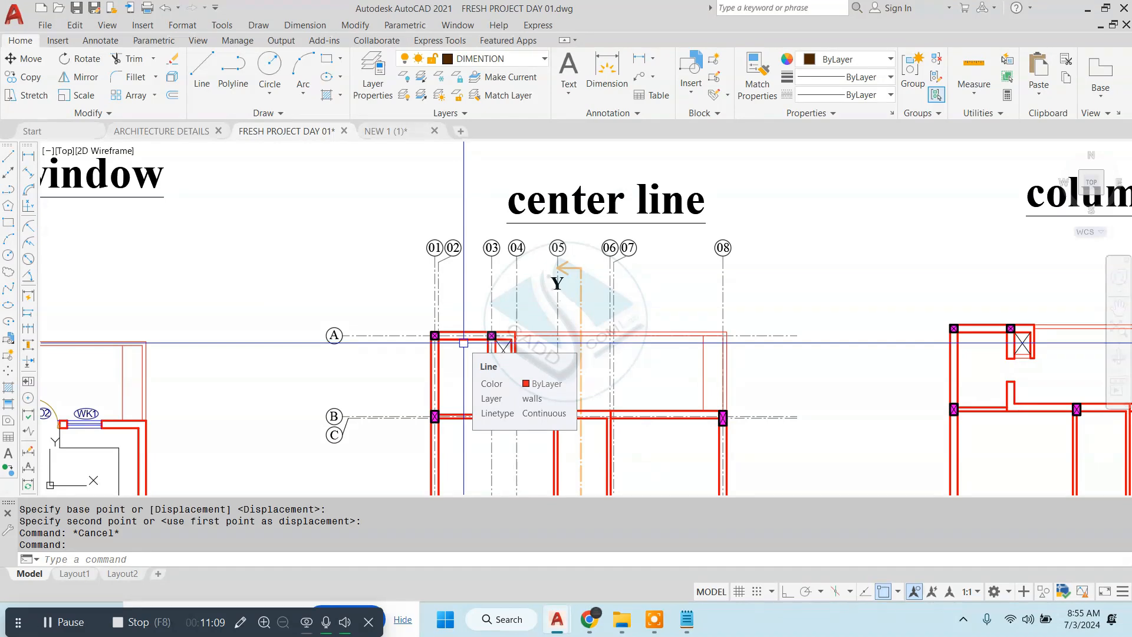
# - Compare the grid bubbles of the center line plan in FRESH PROJECT DAY 01 with those around the furnished floor plan in NEW 1 (1)
pyautogui.moveTo(464, 343); pyautogui.dragTo(446, 272, button='middle')
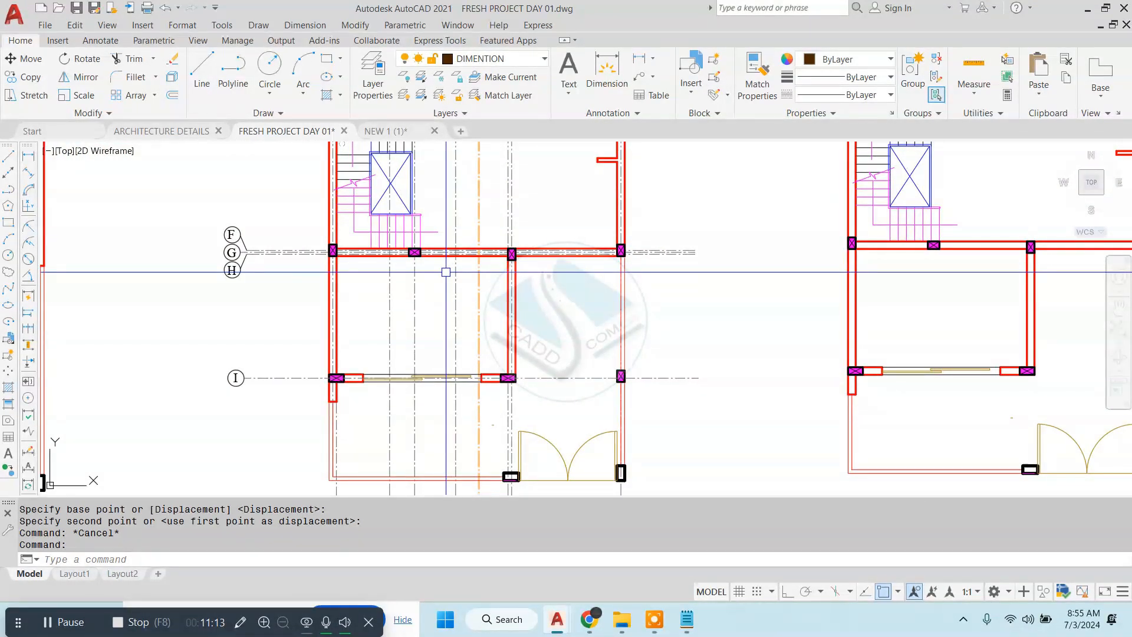
pyautogui.scroll(3, 250, 253)
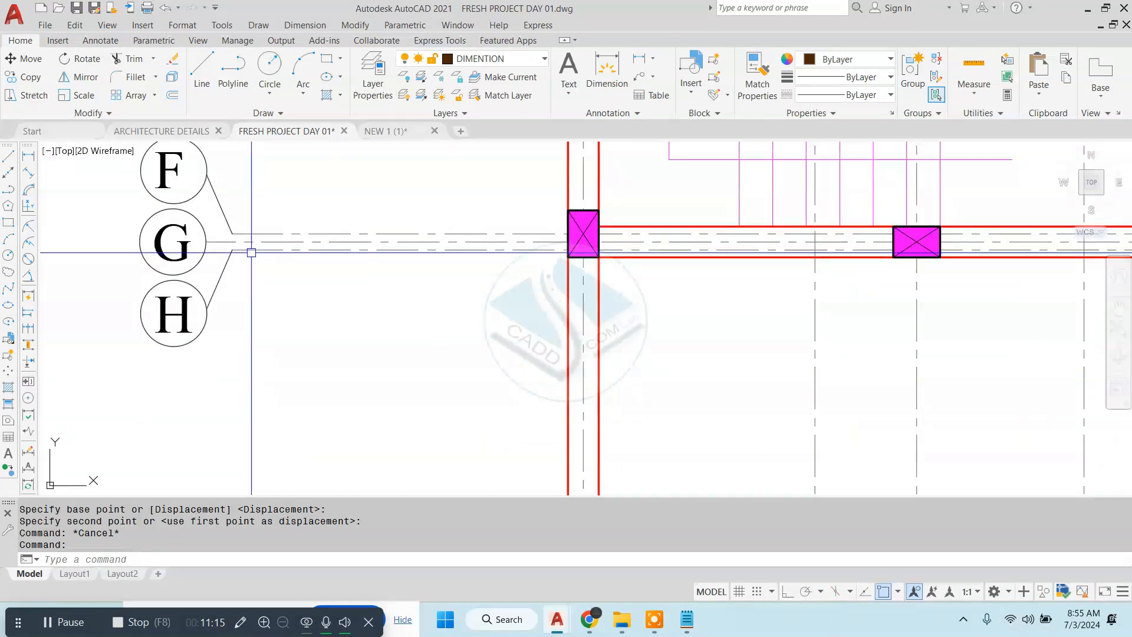
pyautogui.scroll(-4, 380, 254)
pyautogui.moveTo(486, 216); pyautogui.dragTo(473, 322, button='middle')
pyautogui.scroll(4, 485, 184)
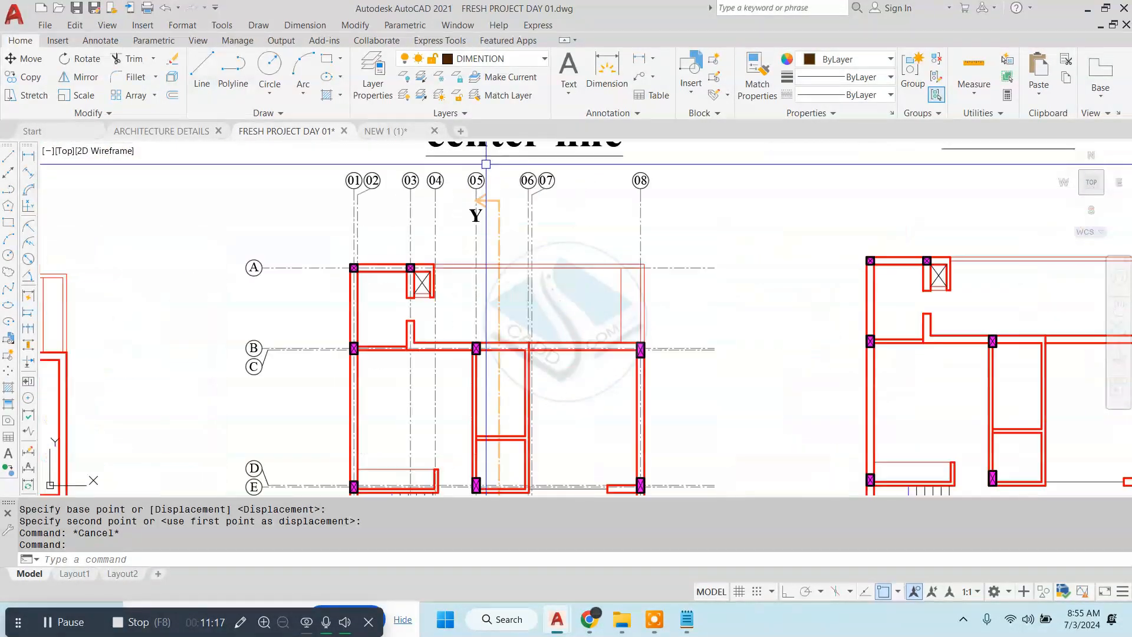
pyautogui.click(400, 131)
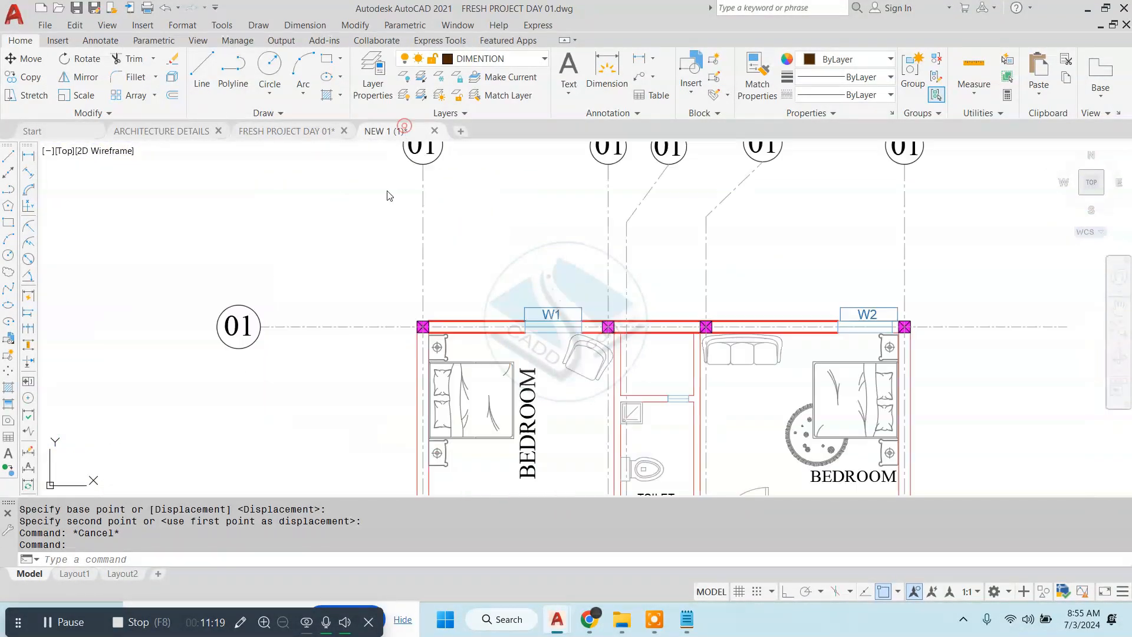
pyautogui.scroll(-4, 298, 258)
pyautogui.scroll(6, 384, 196)
pyautogui.moveTo(234, 240); pyautogui.dragTo(381, 220, button='middle')
pyautogui.scroll(-6, 354, 227)
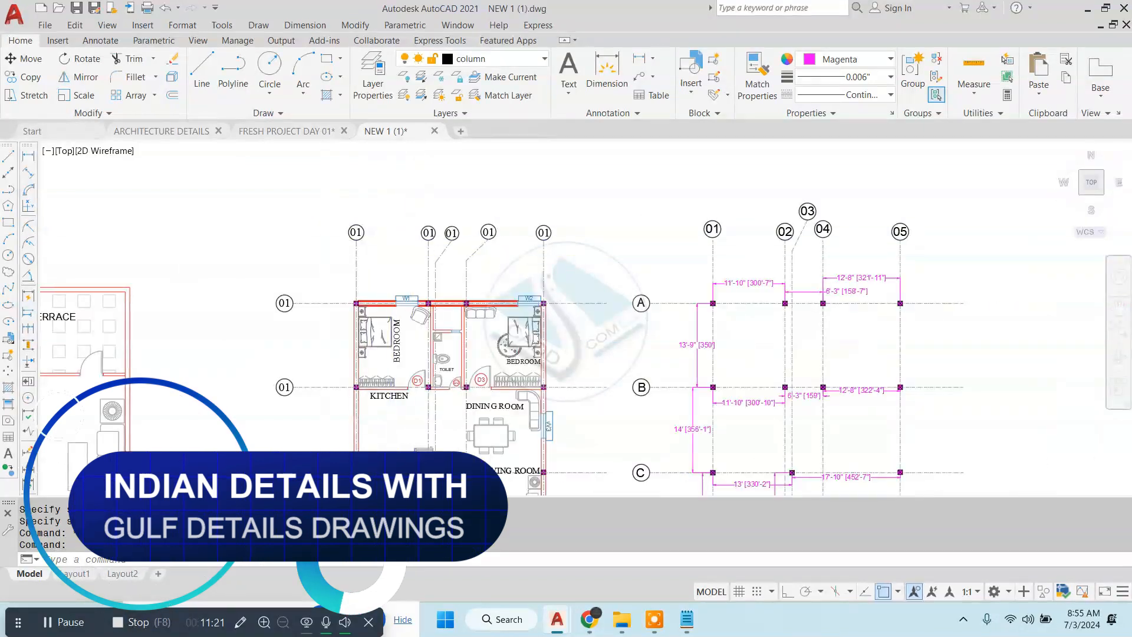
# - Scale the first column grid bubble above the furnished floor plan together with its 01 label, using the bubble's lowest point as base
pyautogui.scroll(8, 326, 217)
pyautogui.click(364, 190)
pyautogui.click(611, 389)
pyautogui.moveTo(545, 333); pyautogui.dragTo(492, 299, button='middle')
pyautogui.write('sc')
pyautogui.press('Return')
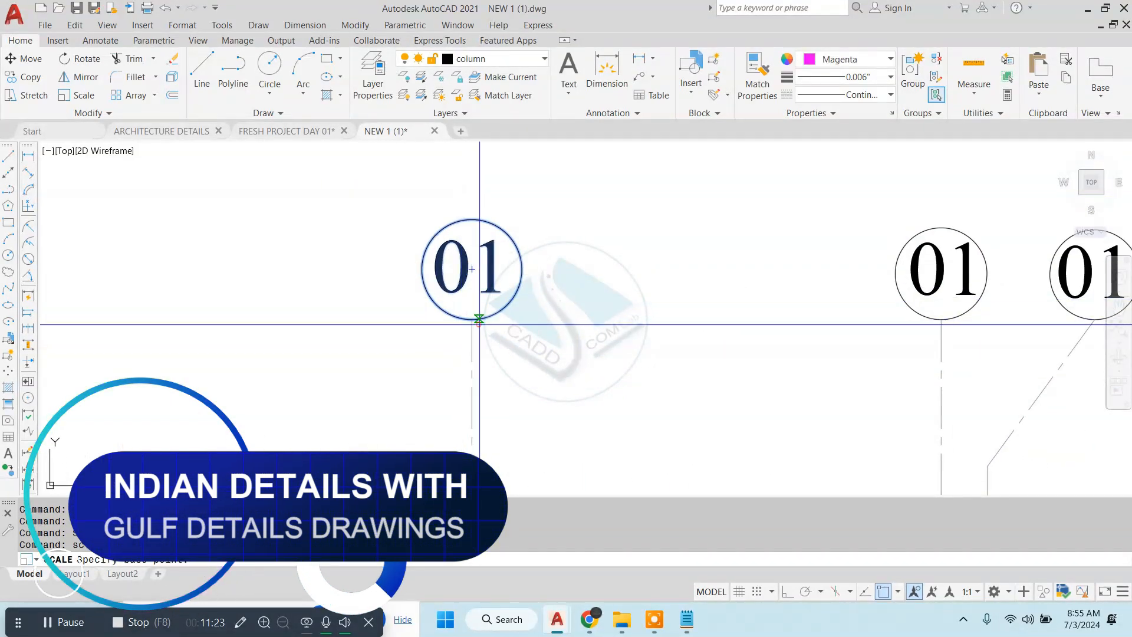
pyautogui.click(480, 320)
pyautogui.click(620, 197)
pyautogui.scroll(-6, 551, 235)
pyautogui.moveTo(609, 279); pyautogui.dragTo(482, 267, button='middle')
pyautogui.scroll(-2, 487, 243)
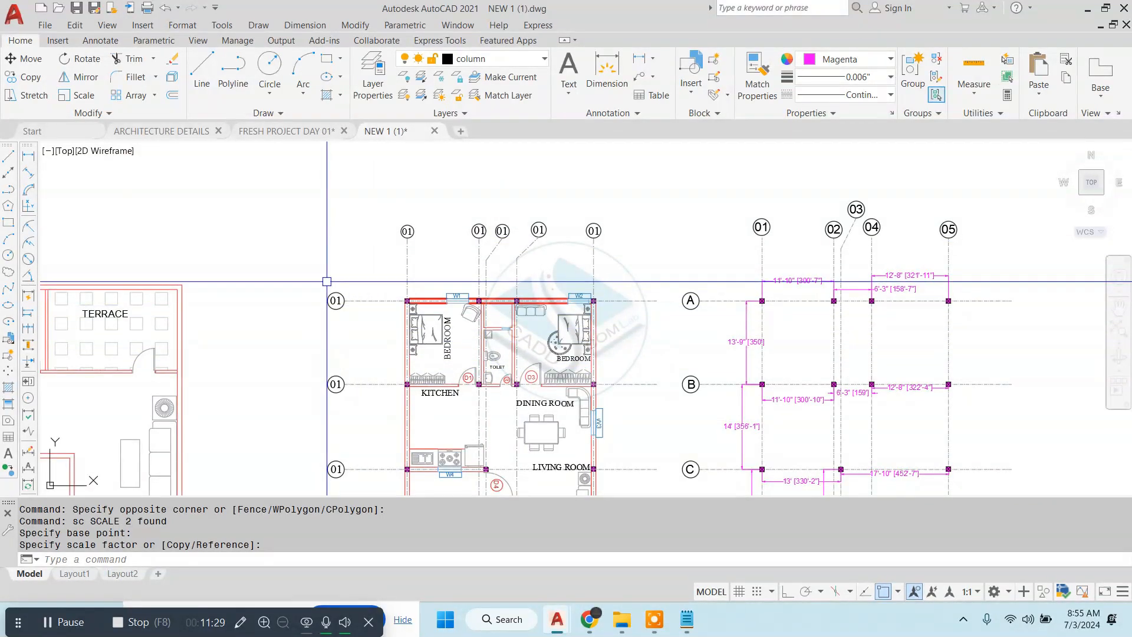
# - Disable the display of alternate units in the Standard dimension style
pyautogui.moveTo(523, 314); pyautogui.dragTo(316, 317, button='middle')
pyautogui.scroll(10, 592, 282)
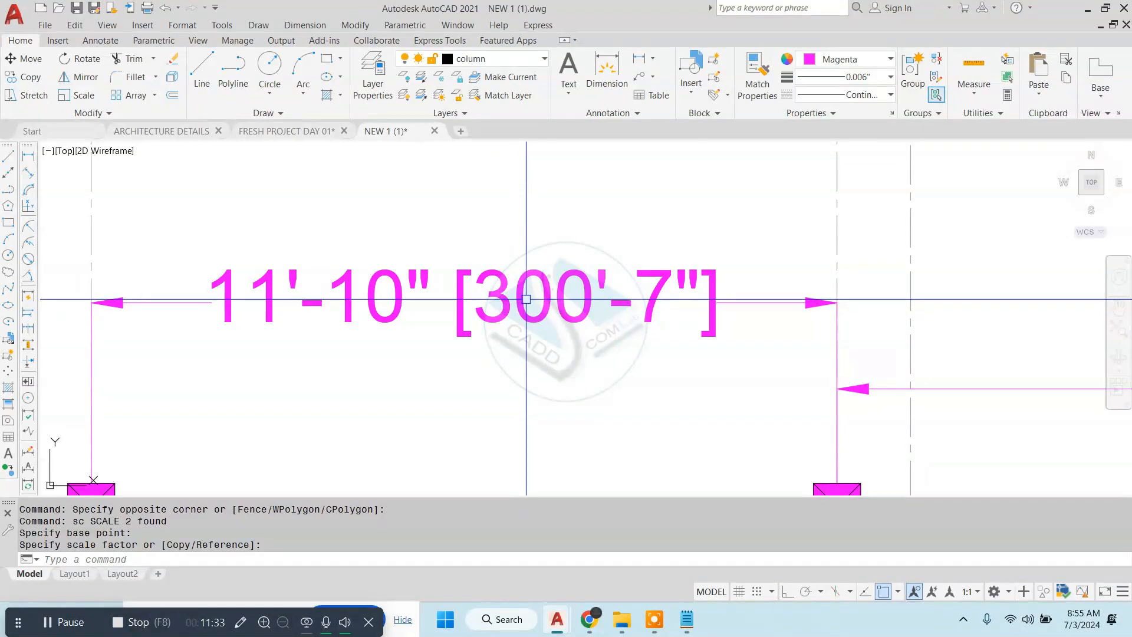
pyautogui.write('D')
pyautogui.press('Return')
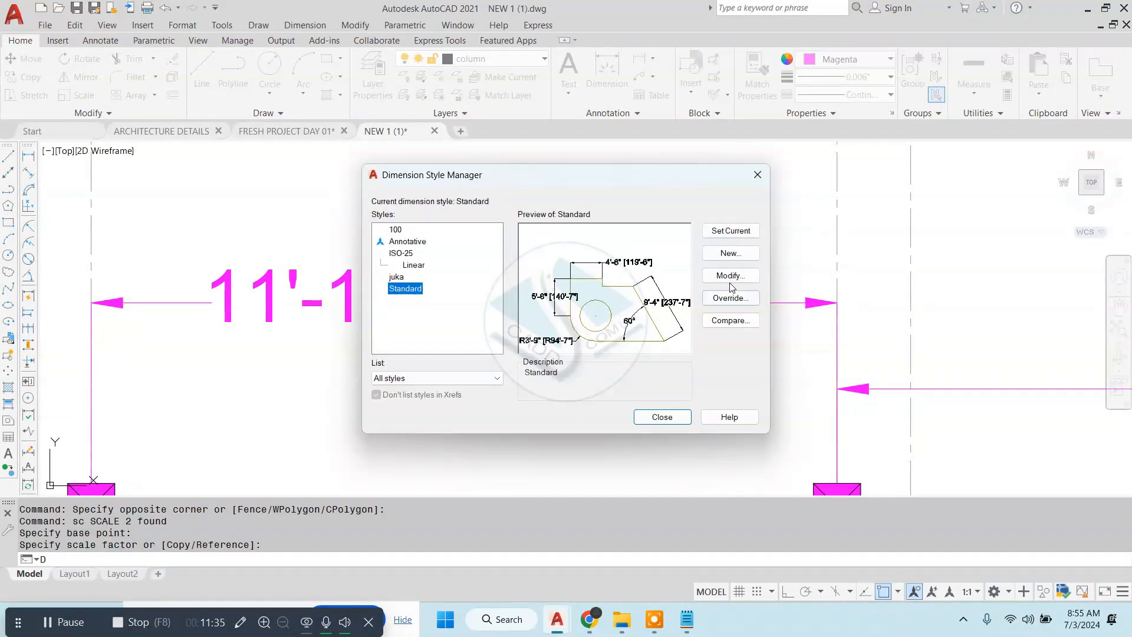
pyautogui.click(729, 275)
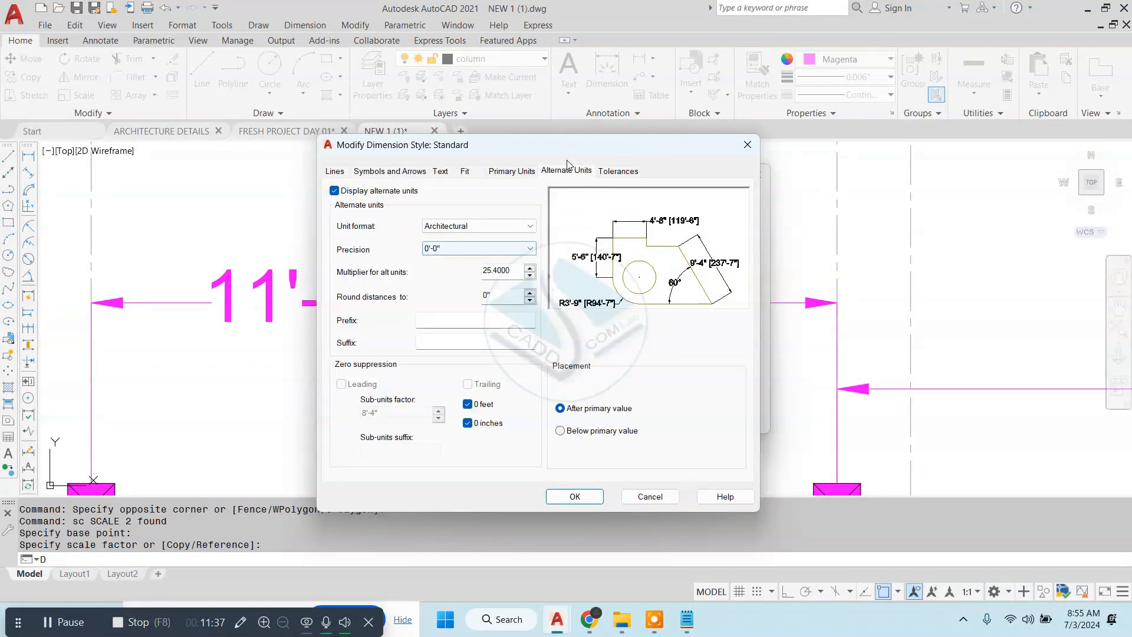
pyautogui.click(353, 191)
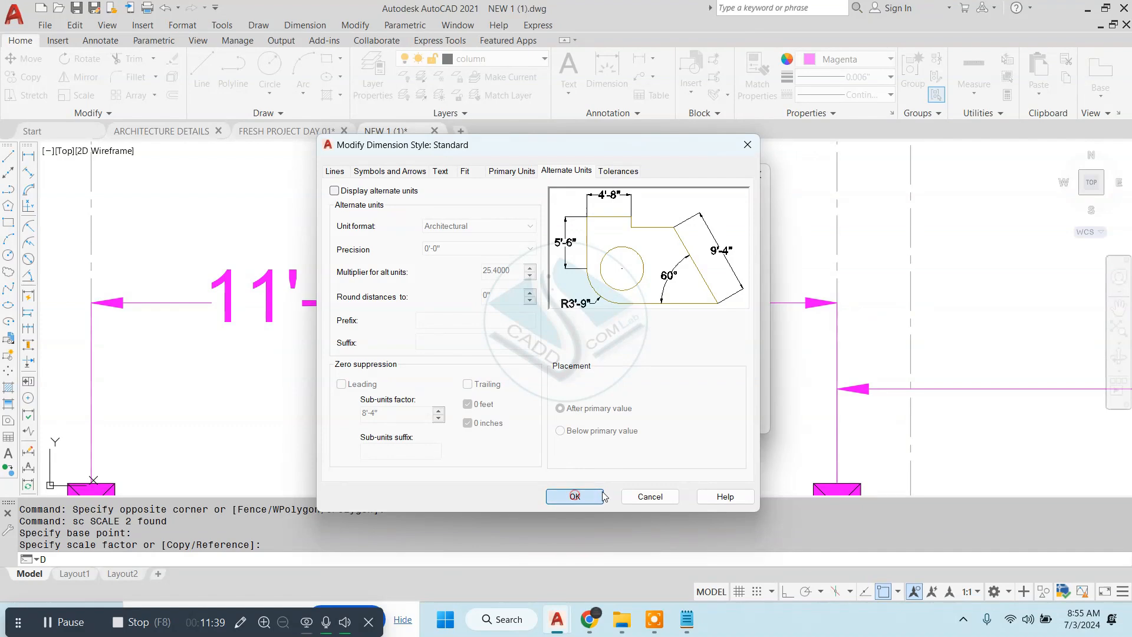
pyautogui.click(573, 495)
pyautogui.click(661, 417)
pyautogui.scroll(-6, 596, 271)
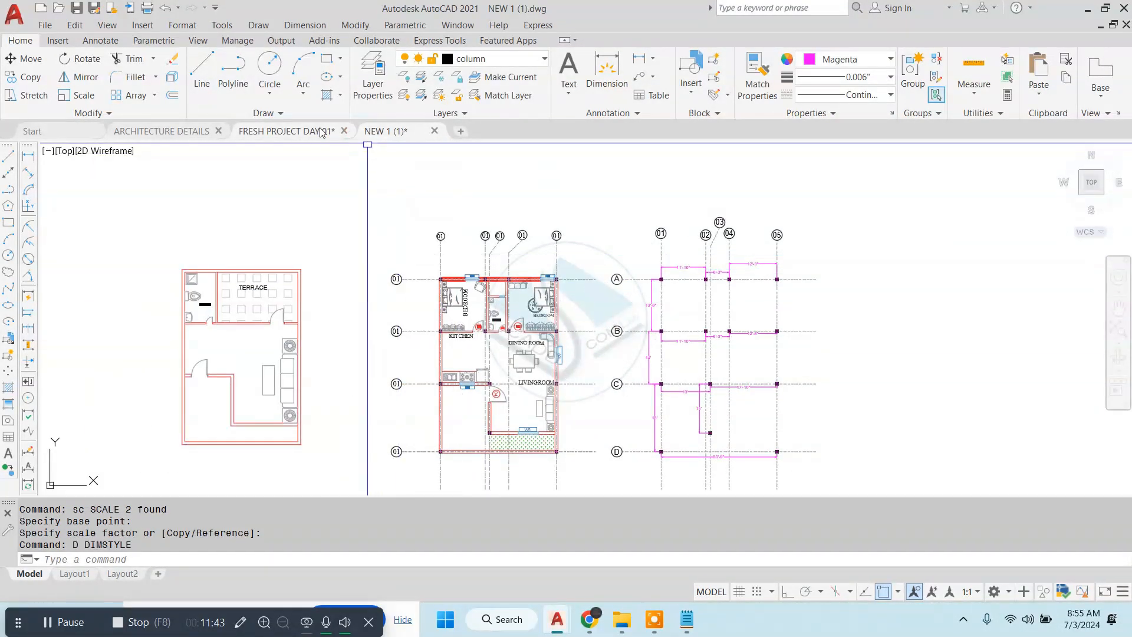
# - Review the row of ground floor plans in FRESH PROJECT DAY 01, and add "6-center line-" and "7-" to the Notepad notes
pyautogui.click(286, 131)
pyautogui.scroll(-4, 448, 270)
pyautogui.scroll(-3, 448, 271)
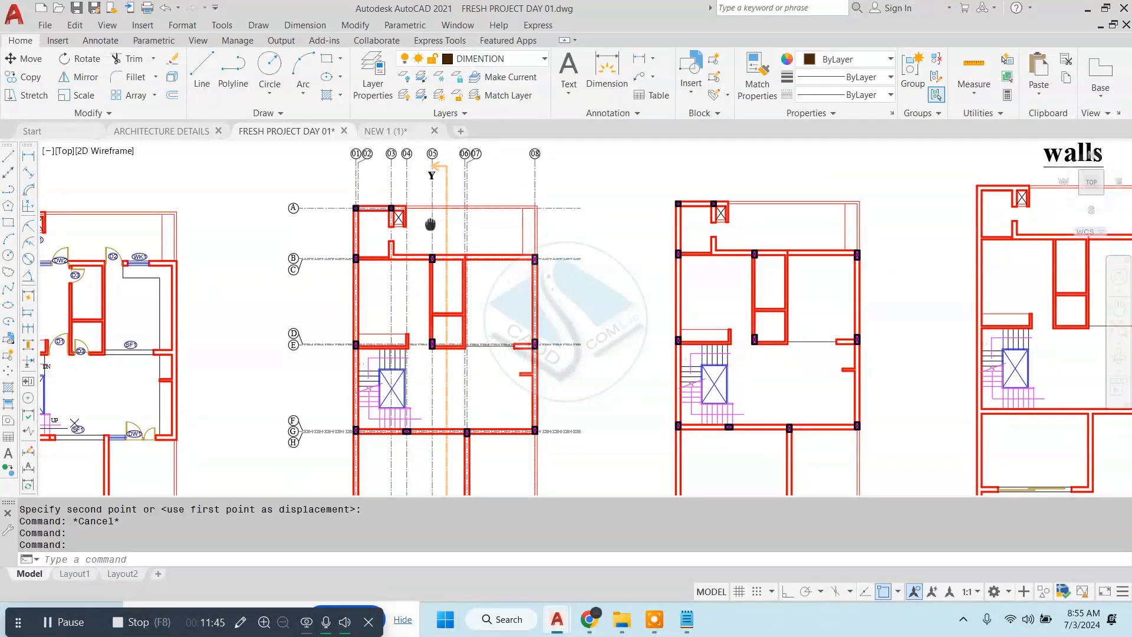
pyautogui.moveTo(431, 225)
pyautogui.mouseDown(button='middle')
pyautogui.moveTo(455, 241)
pyautogui.moveTo(596, 248)
pyautogui.mouseUp(button='middle')
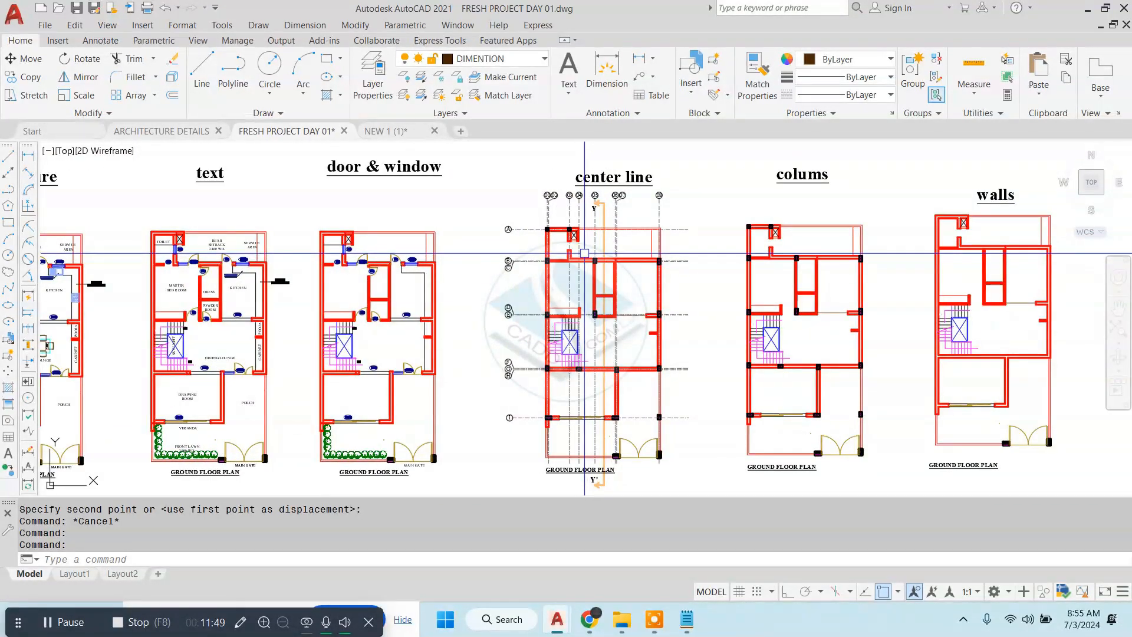
pyautogui.click(687, 619)
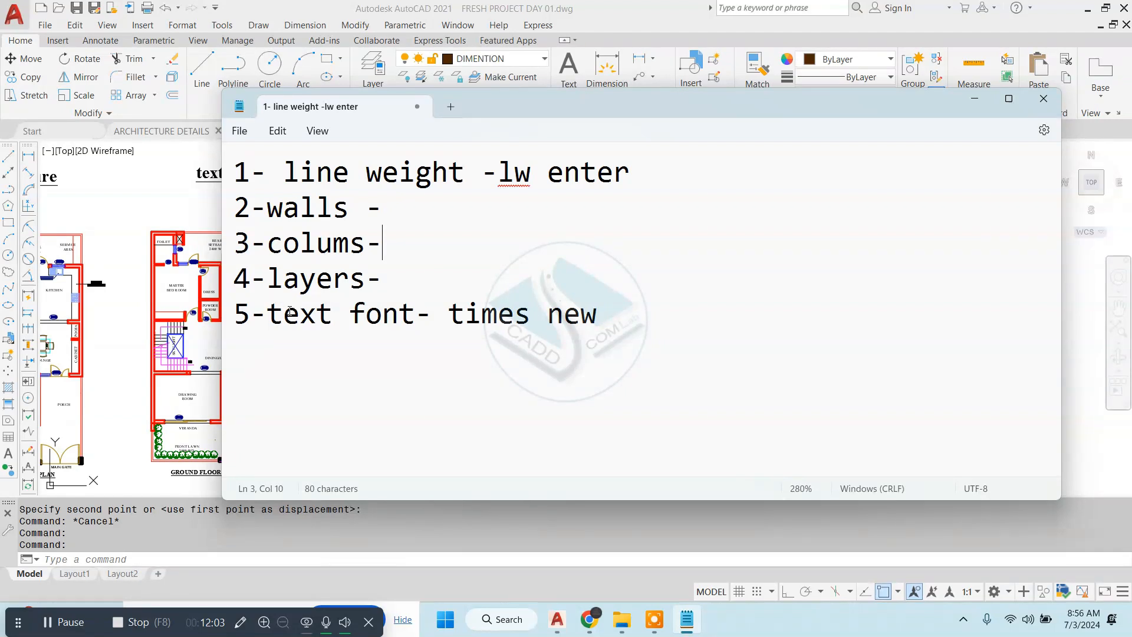
pyautogui.click(660, 323)
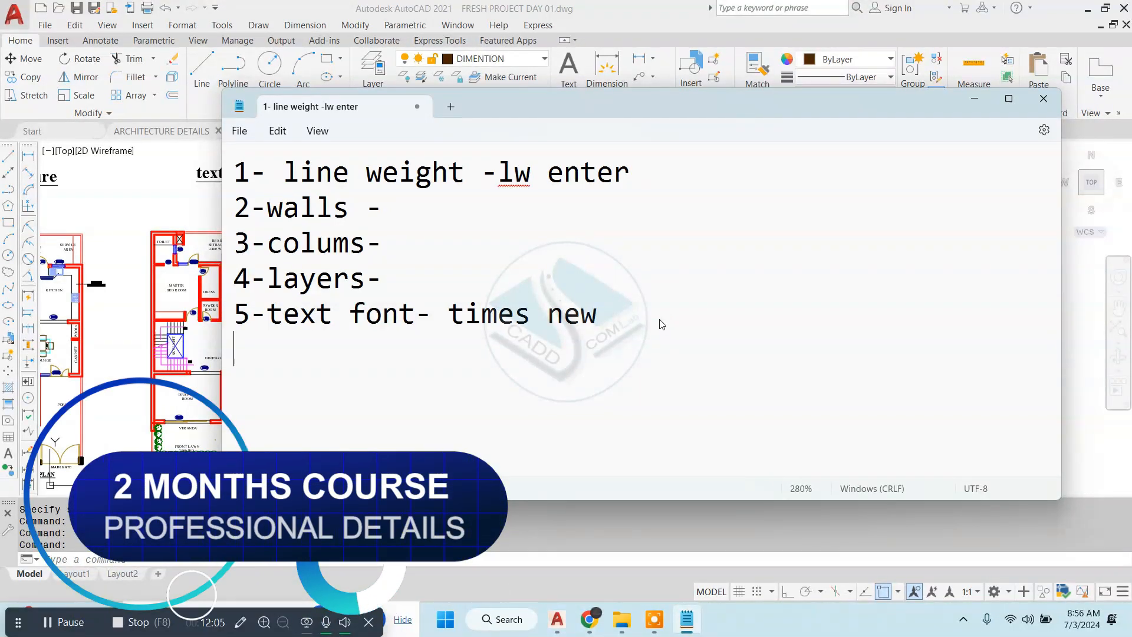
pyautogui.press('Return')
pyautogui.write('6-cen')
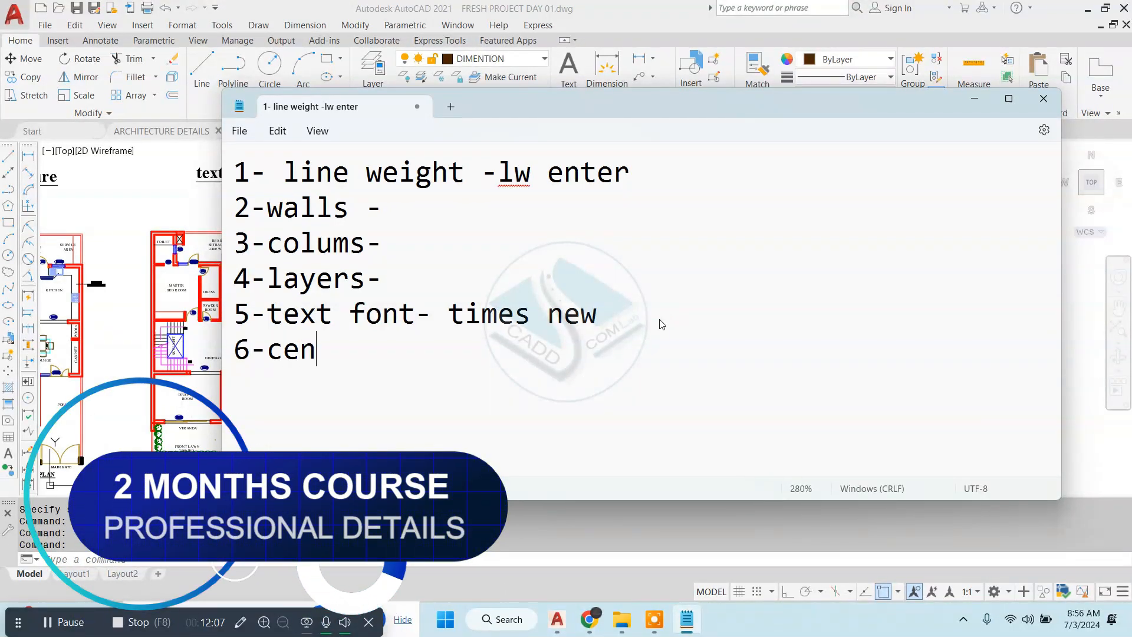
pyautogui.write('ter line-')
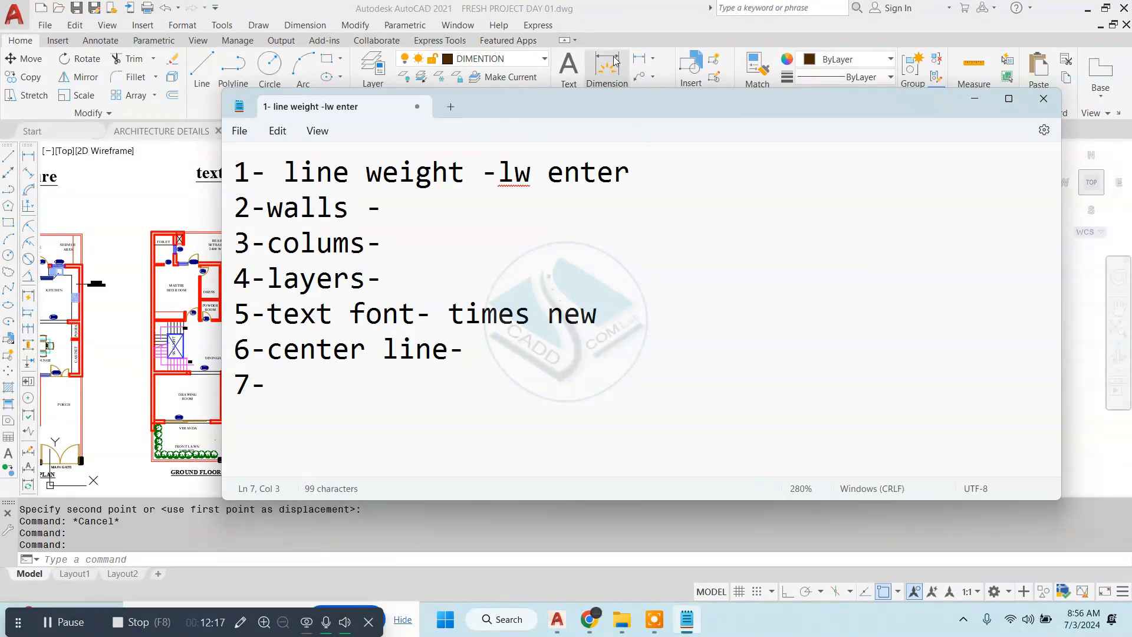
pyautogui.moveTo(592, 103); pyautogui.dragTo(623, 140)
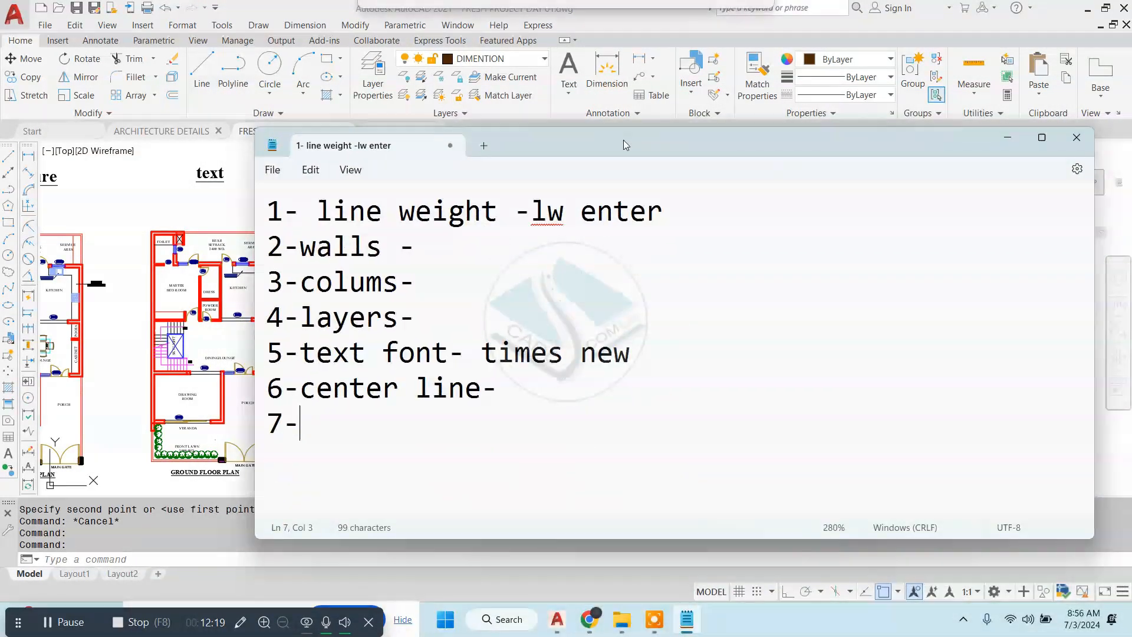
pyautogui.click(1006, 136)
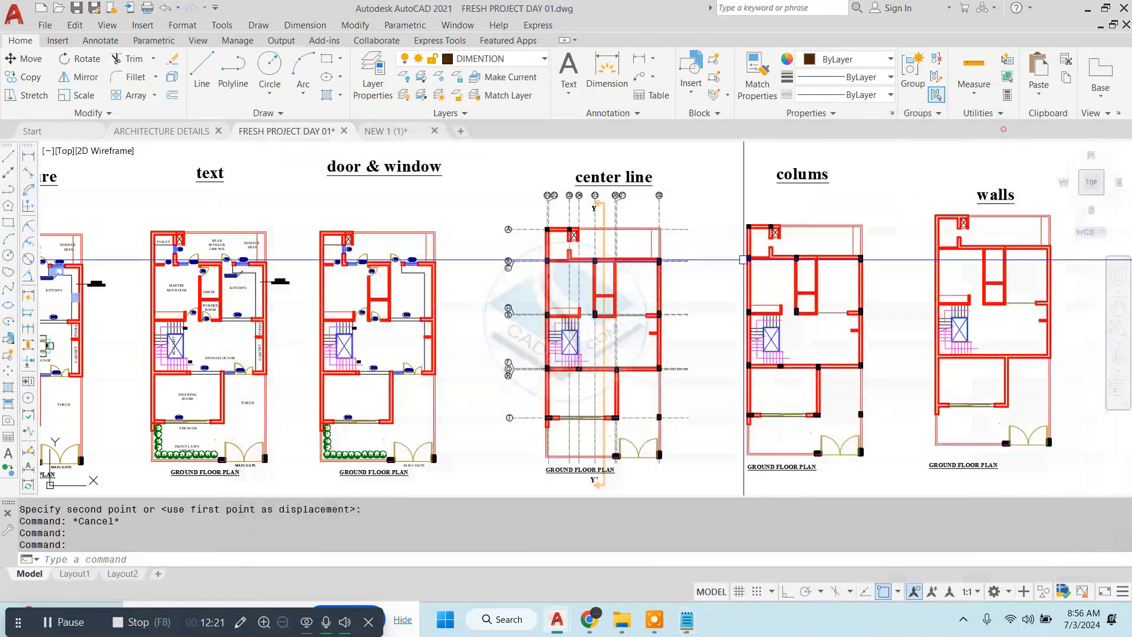
pyautogui.scroll(6, 589, 266)
pyautogui.moveTo(601, 252); pyautogui.dragTo(569, 220, button='middle')
pyautogui.scroll(-4, 532, 186)
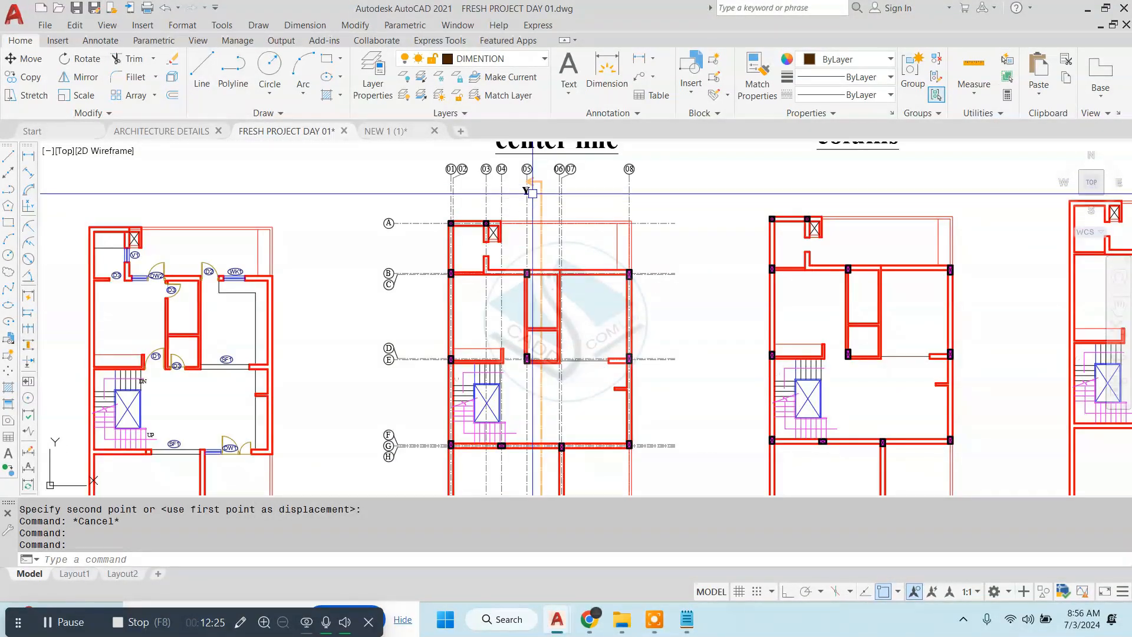
pyautogui.scroll(-2, 557, 192)
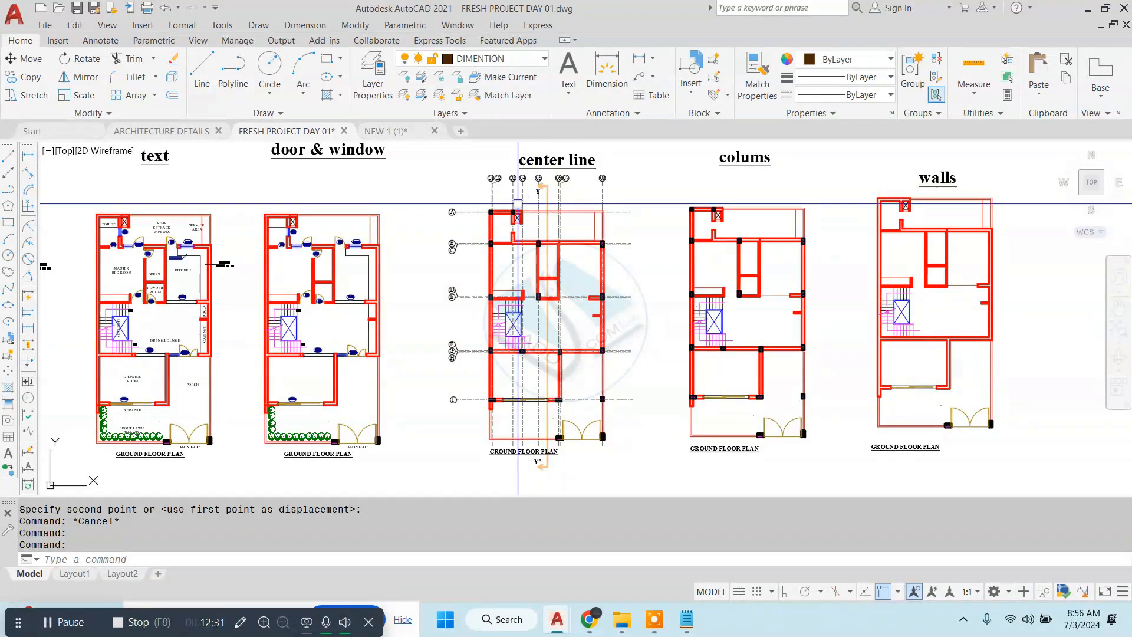
pyautogui.scroll(5, 532, 182)
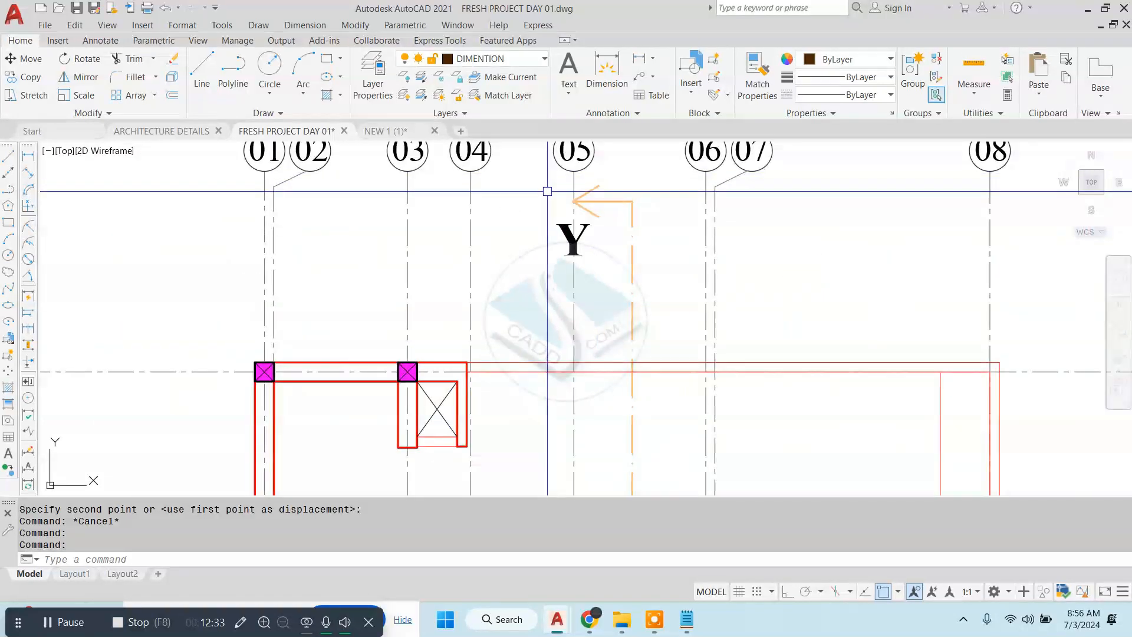
pyautogui.click(566, 228)
pyautogui.click(638, 182)
pyautogui.click(611, 243)
pyautogui.scroll(-4, 619, 224)
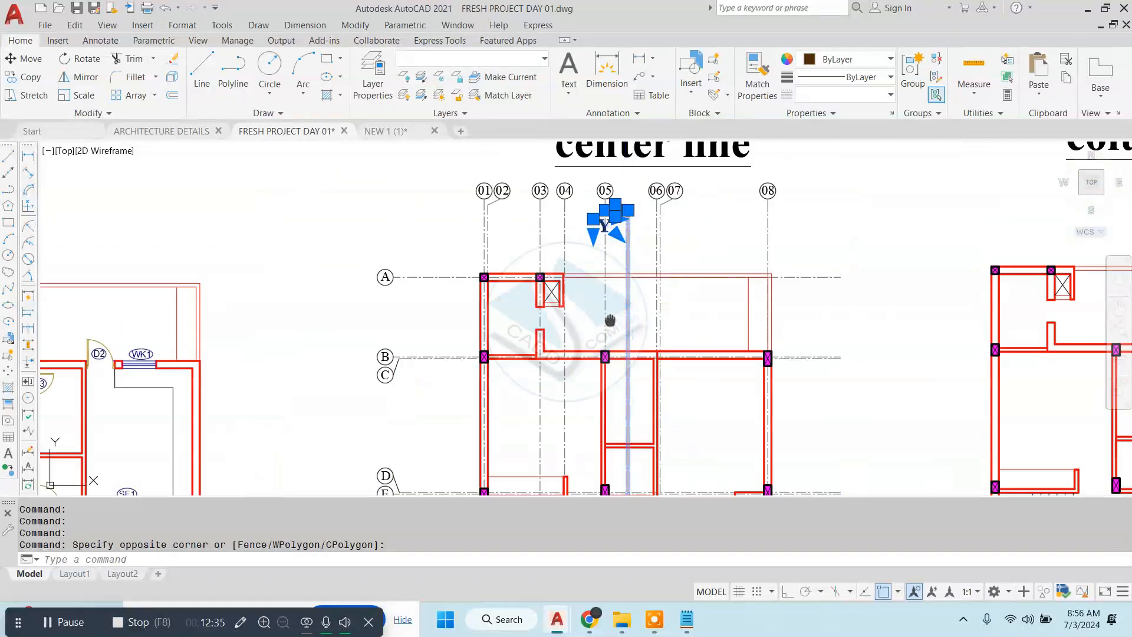
pyautogui.moveTo(609, 319); pyautogui.dragTo(570, 147, button='middle')
pyautogui.moveTo(577, 440); pyautogui.dragTo(578, 297, button='middle')
pyautogui.scroll(5, 578, 460)
pyautogui.click(705, 197)
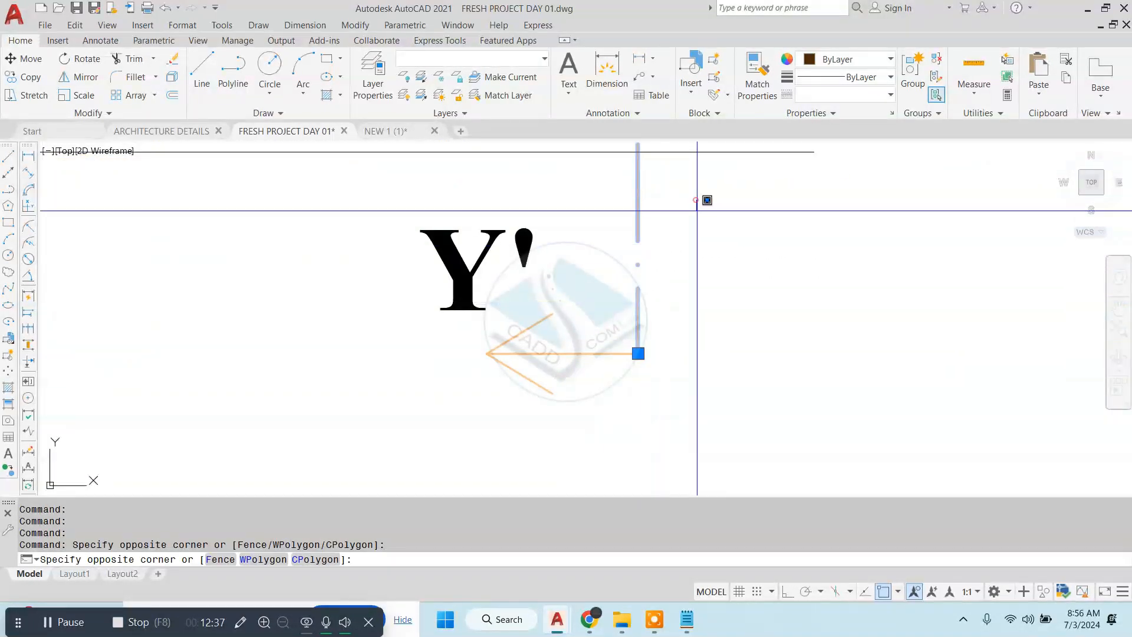
pyautogui.click(405, 414)
pyautogui.write('ci')
pyautogui.press('Return')
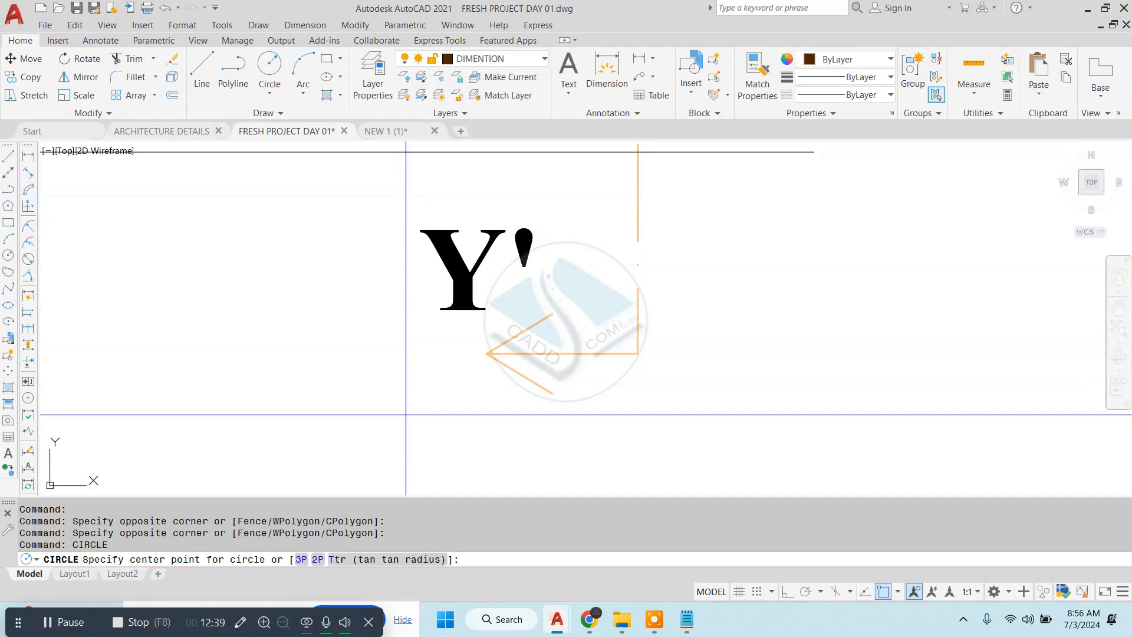
pyautogui.press('Escape')
# - Copy the center line plan's section line with its arrows and Y and Y' labels into the empty area below the ground floor plans
pyautogui.scroll(-6, 450, 397)
pyautogui.scroll(4, 473, 371)
pyautogui.click(616, 313)
pyautogui.click(379, 457)
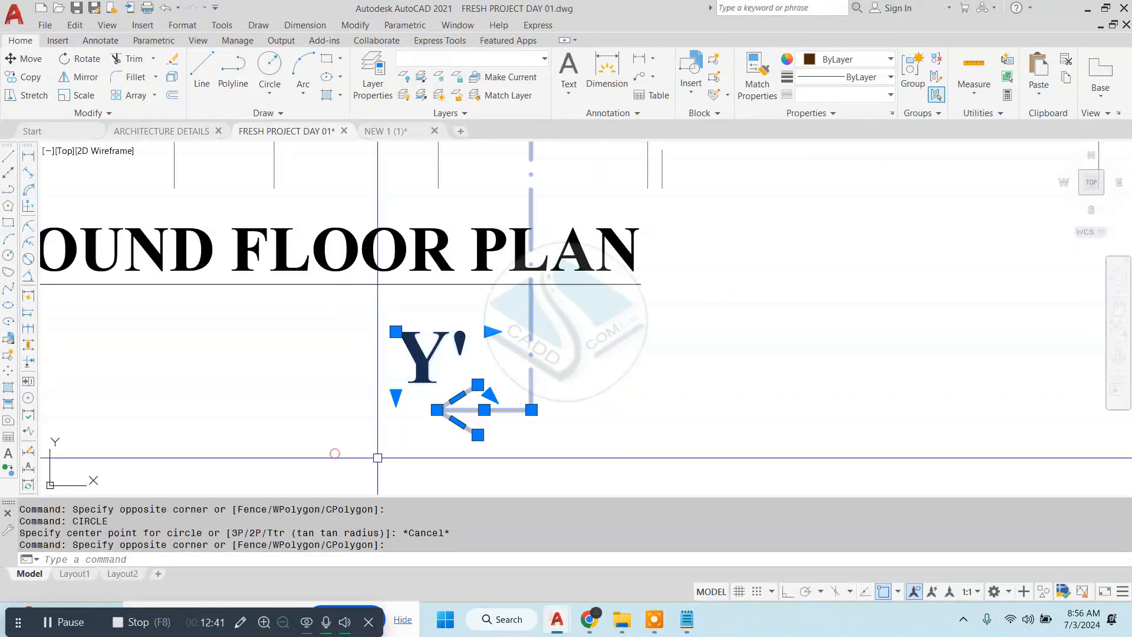
pyautogui.scroll(-10, 505, 439)
pyautogui.scroll(-2, 511, 378)
pyautogui.scroll(10, 511, 377)
pyautogui.click(607, 254)
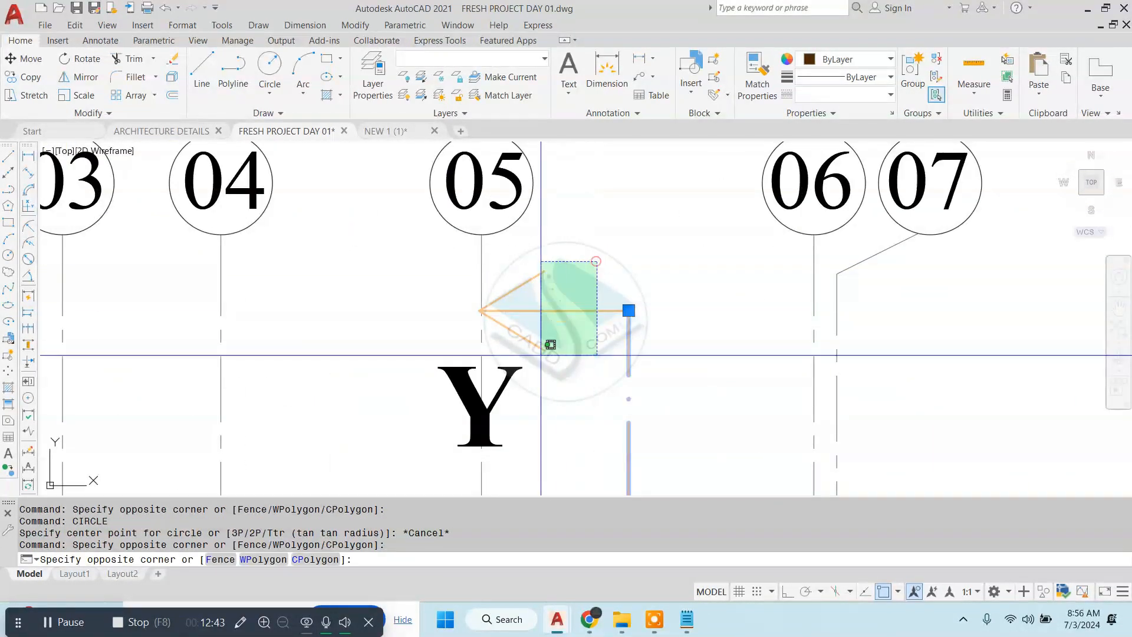
pyautogui.click(509, 375)
pyautogui.press('Return')
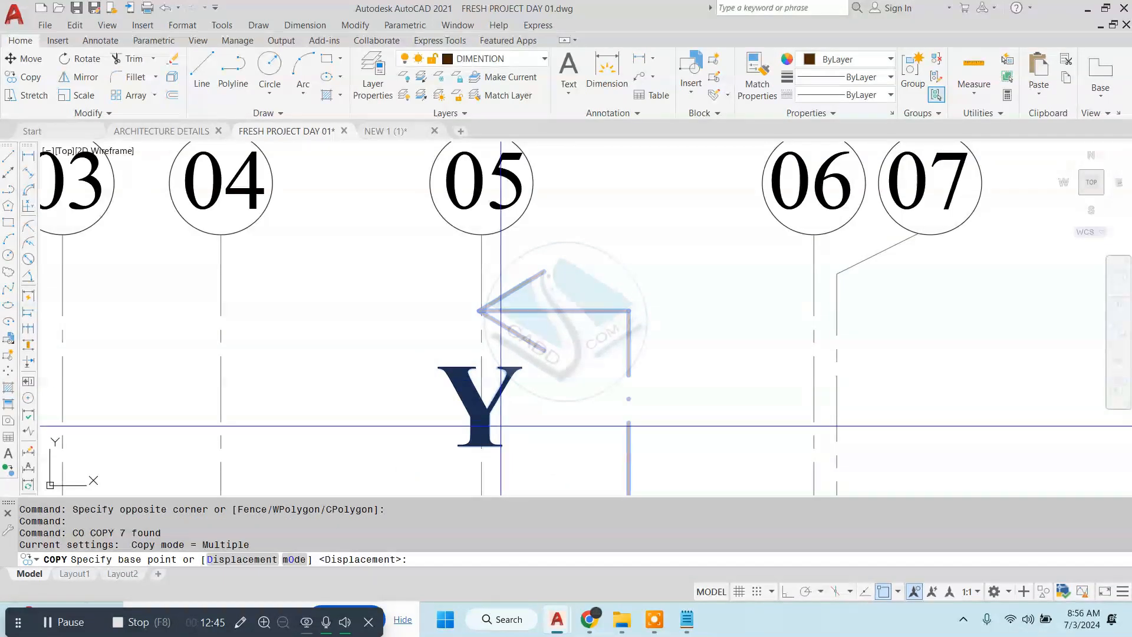
pyautogui.click(505, 380)
pyautogui.scroll(-5, 507, 377)
pyautogui.scroll(3, 549, 319)
pyautogui.click(597, 337)
pyautogui.press('Escape')
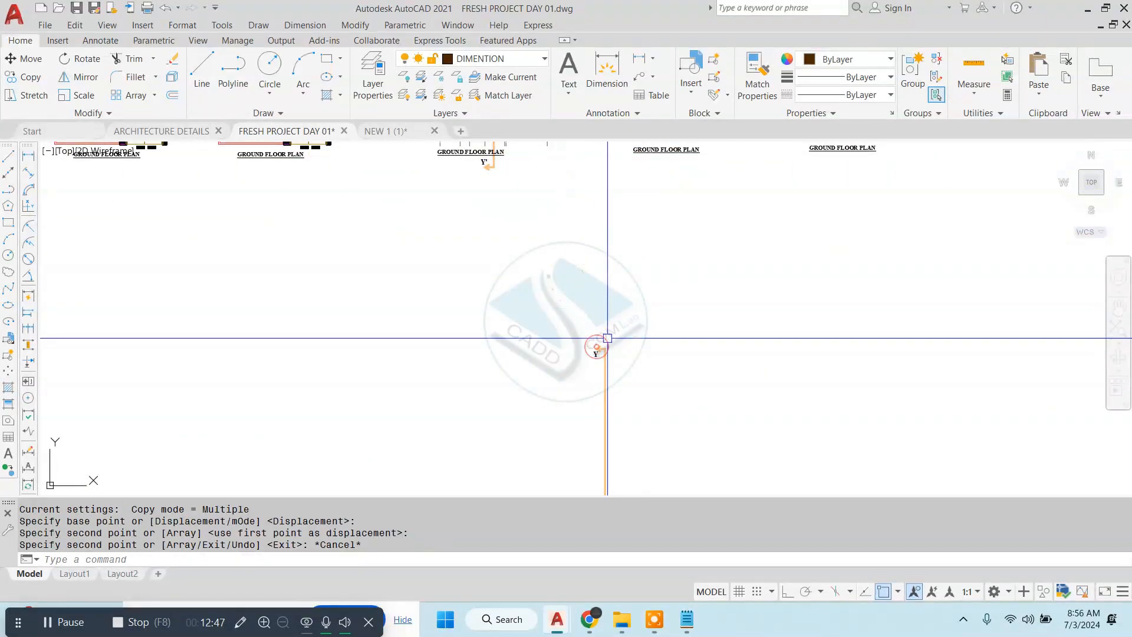
# - Relabel the copied section line, changing the lower Y' label to x and the upper Y label to x'
pyautogui.moveTo(606, 336); pyautogui.dragTo(591, 316, button='middle')
pyautogui.moveTo(575, 445); pyautogui.dragTo(542, 301, button='middle')
pyautogui.scroll(4, 566, 407)
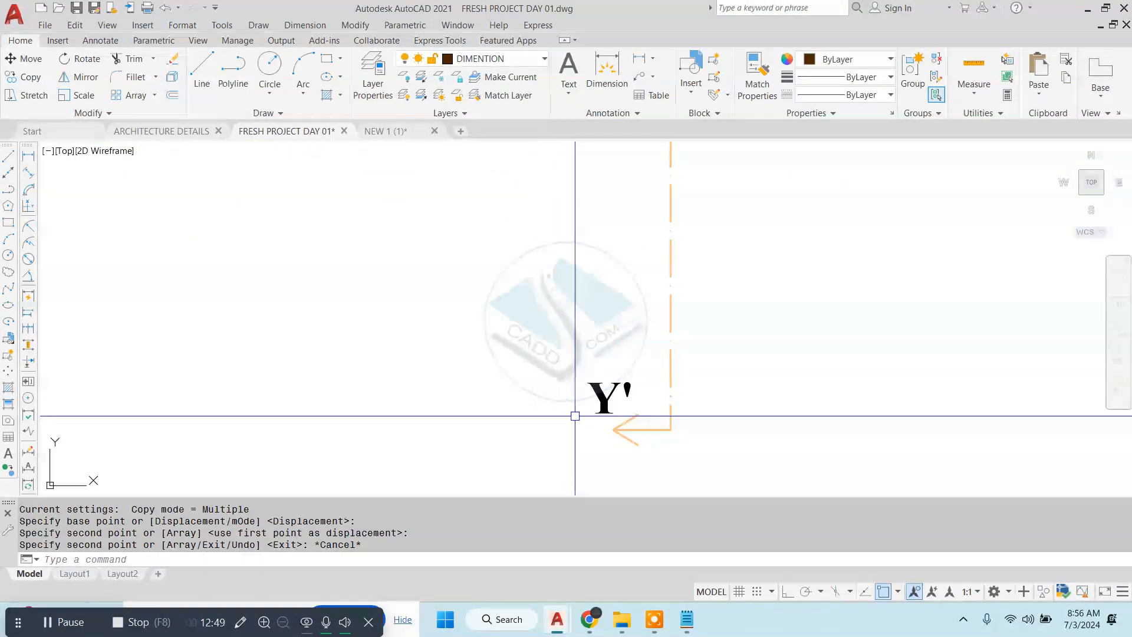
pyautogui.doubleClick(639, 392)
pyautogui.moveTo(656, 391); pyautogui.dragTo(482, 416)
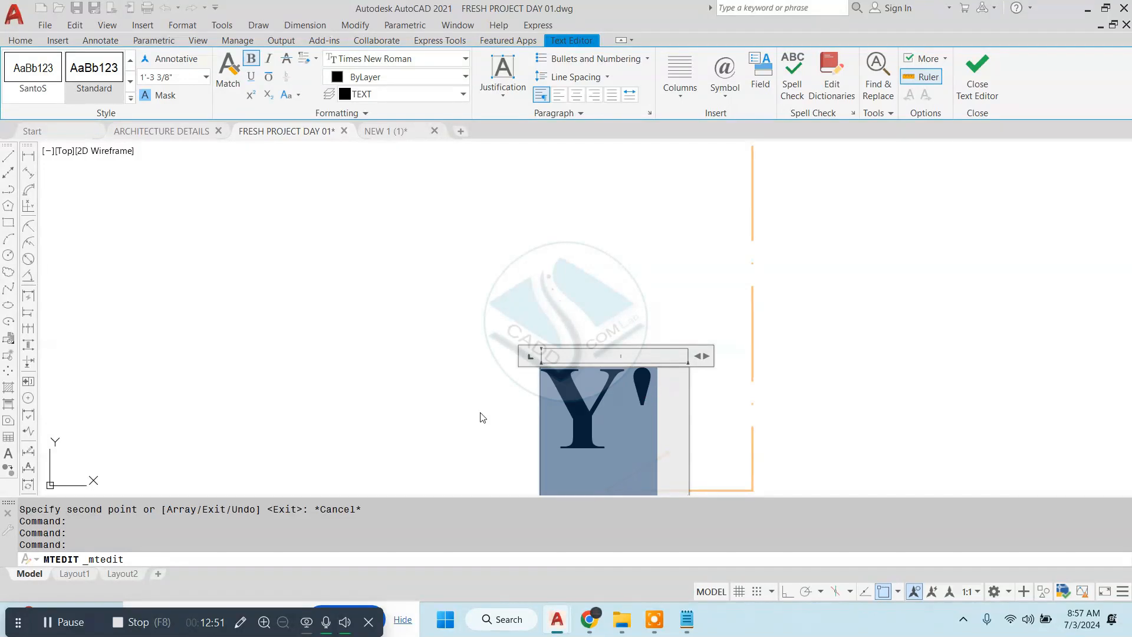
pyautogui.click(480, 268)
pyautogui.scroll(-8, 590, 422)
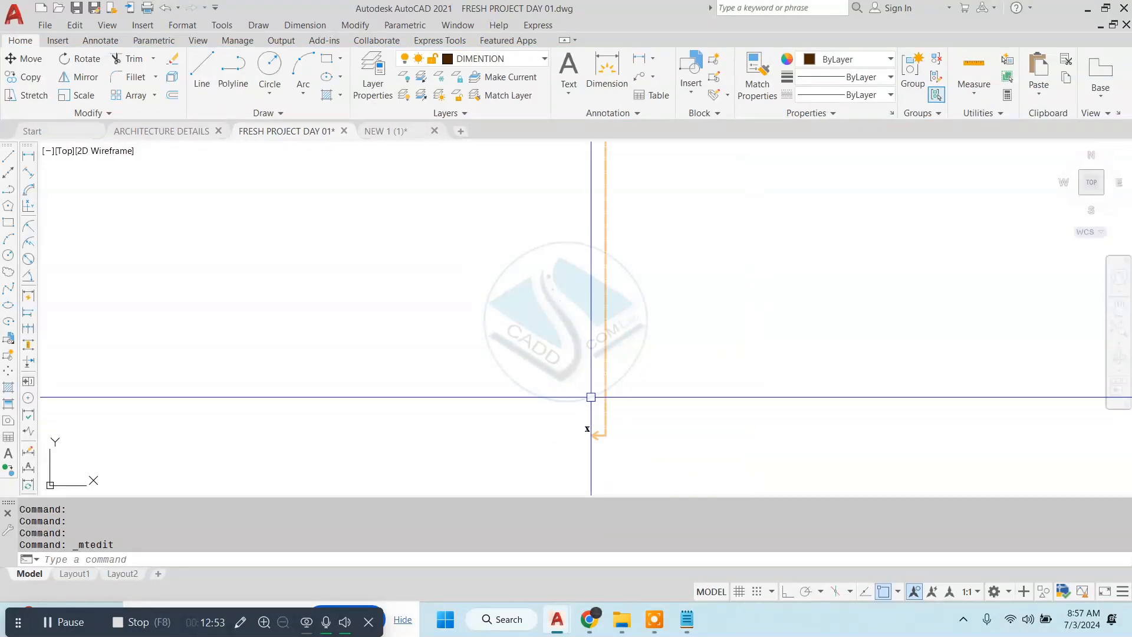
pyautogui.scroll(8, 596, 256)
pyautogui.doubleClick(517, 348)
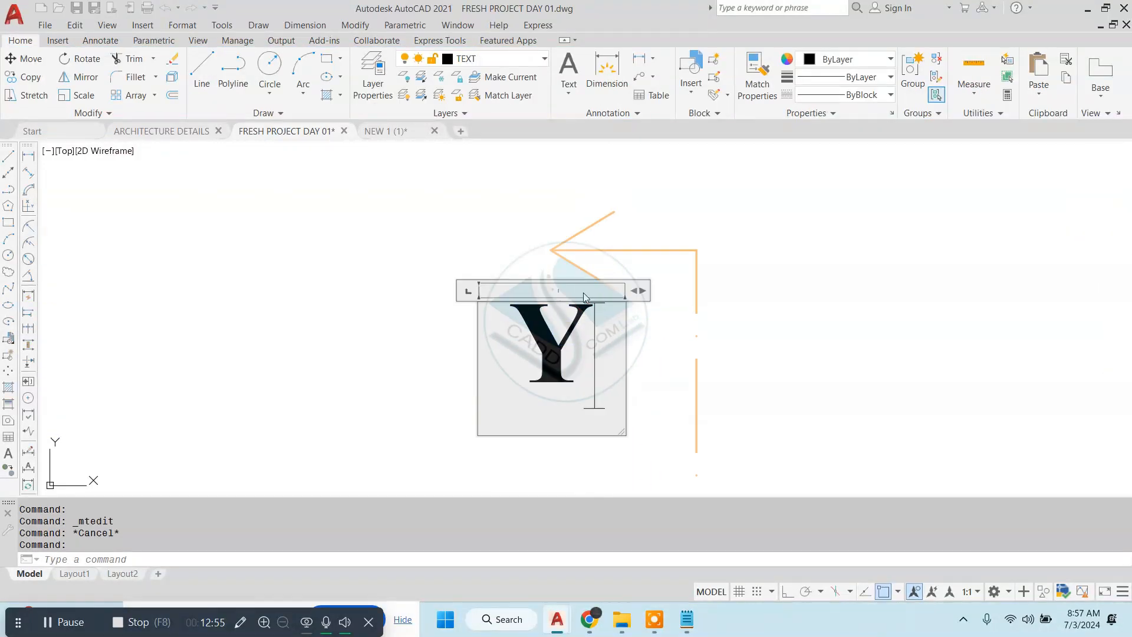
pyautogui.write("X'")
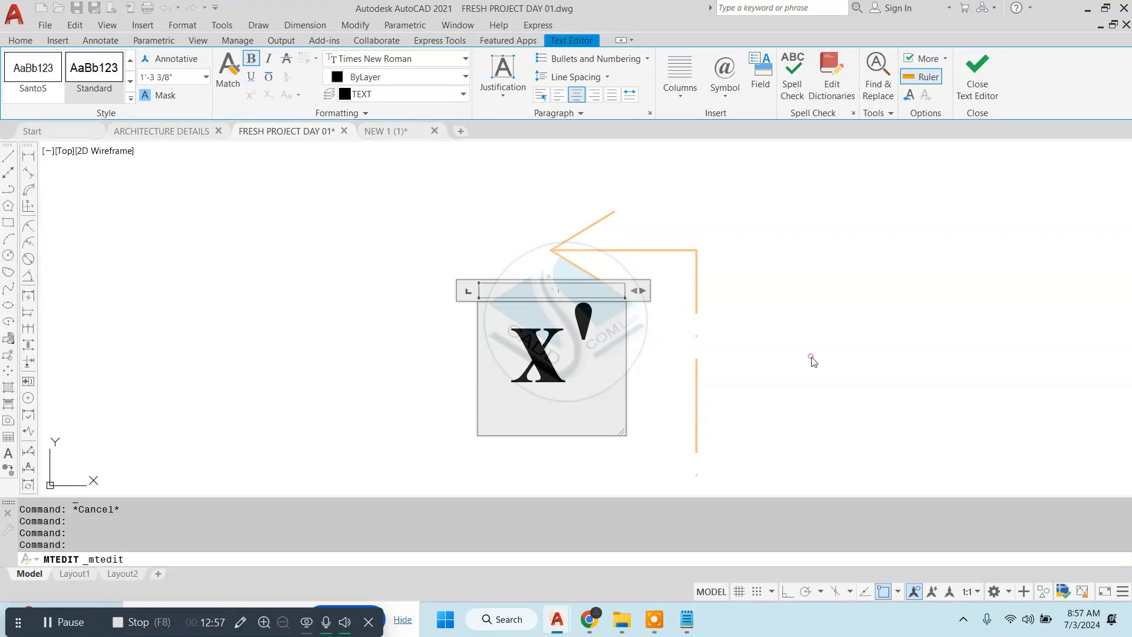
# - Finish the label edit and rotate the copied section line with its x and x' labels to a horizontal position
pyautogui.click(811, 357)
pyautogui.scroll(-8, 701, 274)
pyautogui.press('Escape')
pyautogui.click(732, 245)
pyautogui.click(572, 456)
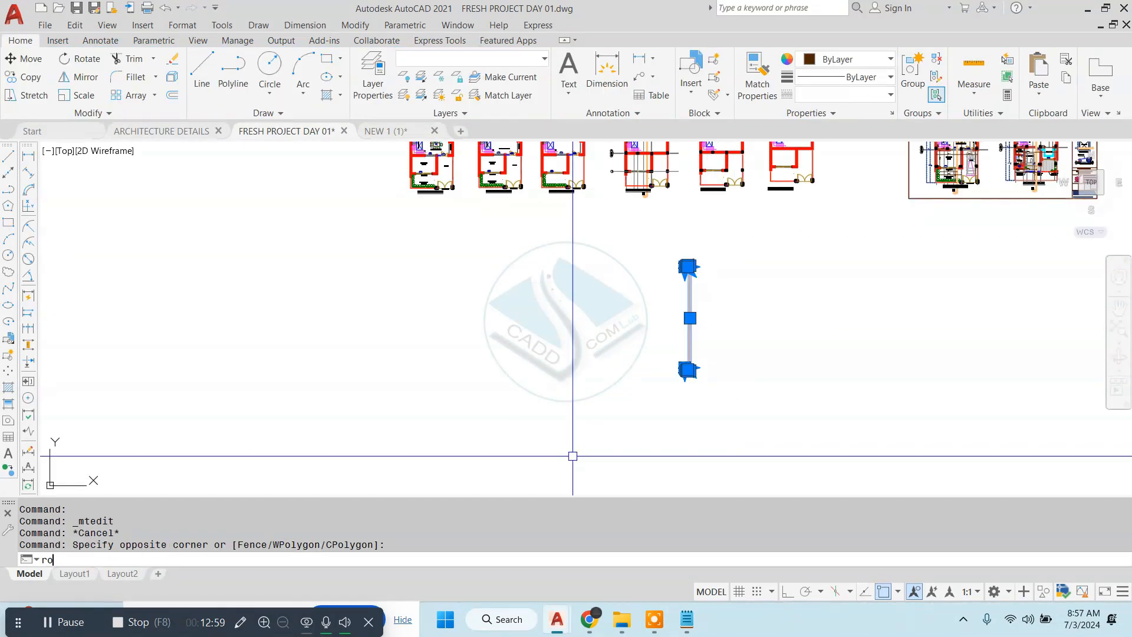
pyautogui.write('ro')
pyautogui.press('Return')
pyautogui.click(654, 354)
pyautogui.click(754, 486)
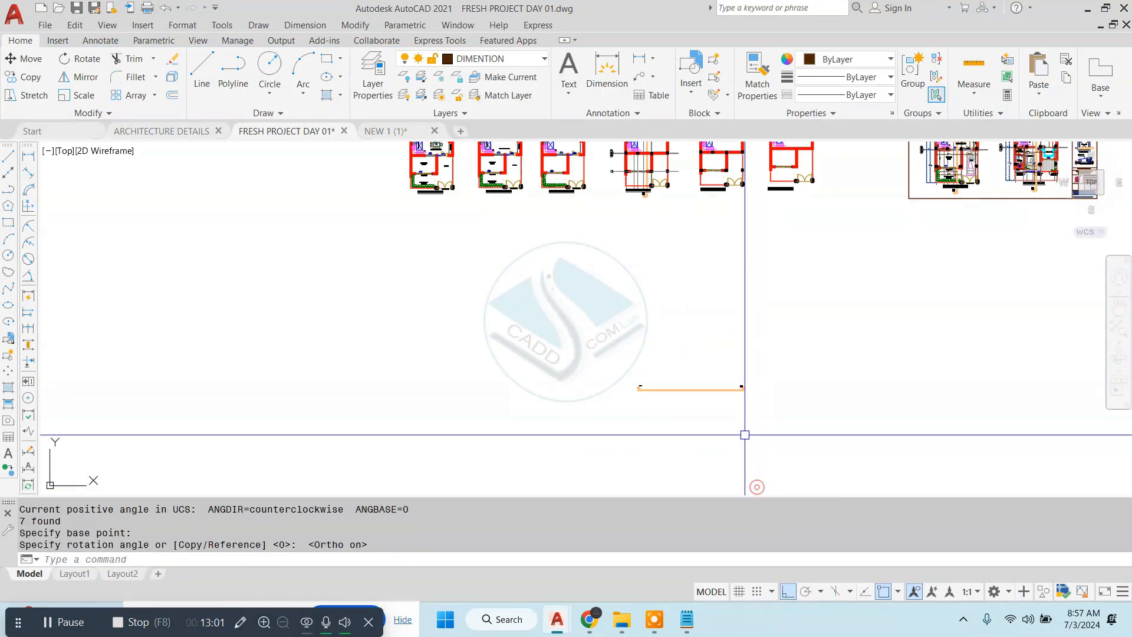
# - Group the horizontal section line with its arrows and labels into one object
pyautogui.scroll(4, 750, 448)
pyautogui.click(833, 256)
pyautogui.click(472, 375)
pyautogui.click(913, 71)
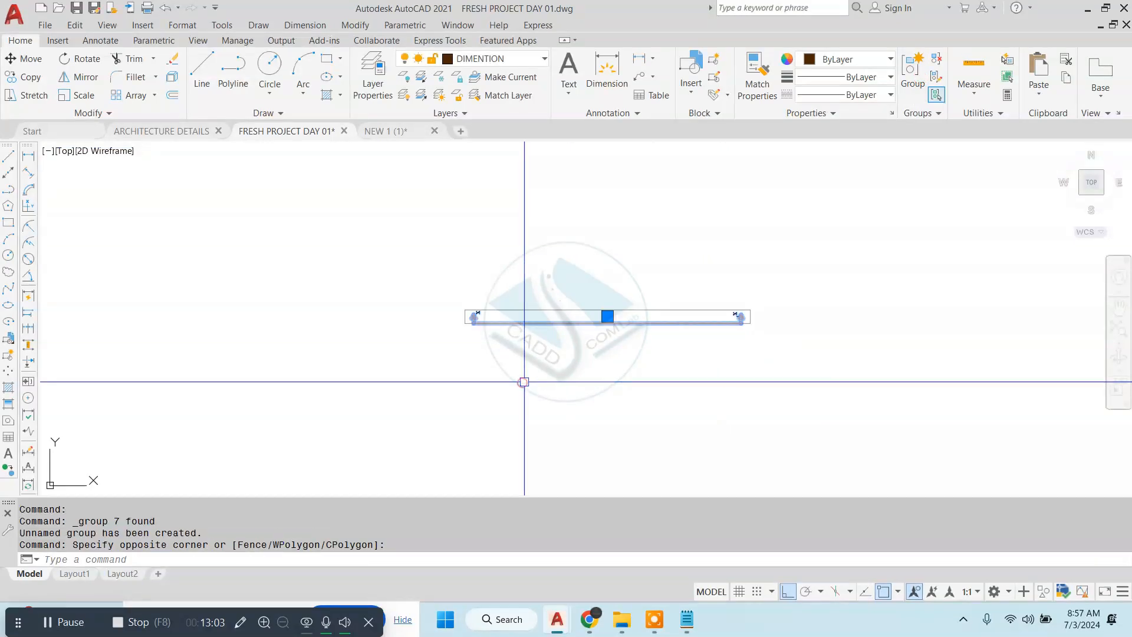
# - Move the grouped section line onto the center line plan so it crosses the staircase
pyautogui.write('m')
pyautogui.press('Return')
pyautogui.click(615, 323)
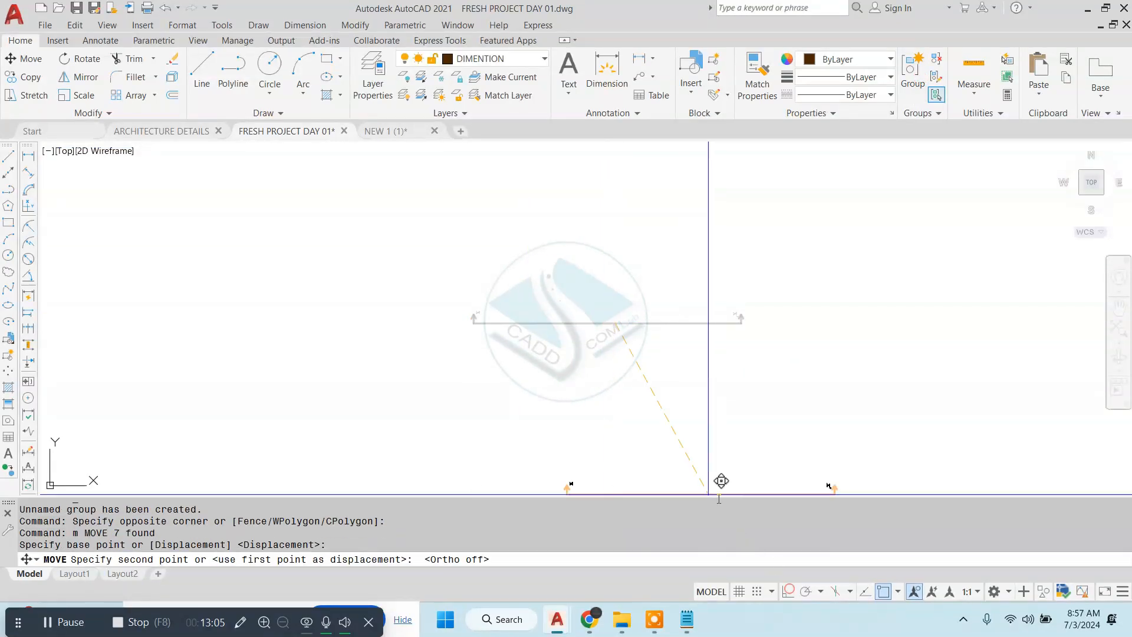
pyautogui.scroll(-5, 720, 481)
pyautogui.scroll(6, 639, 327)
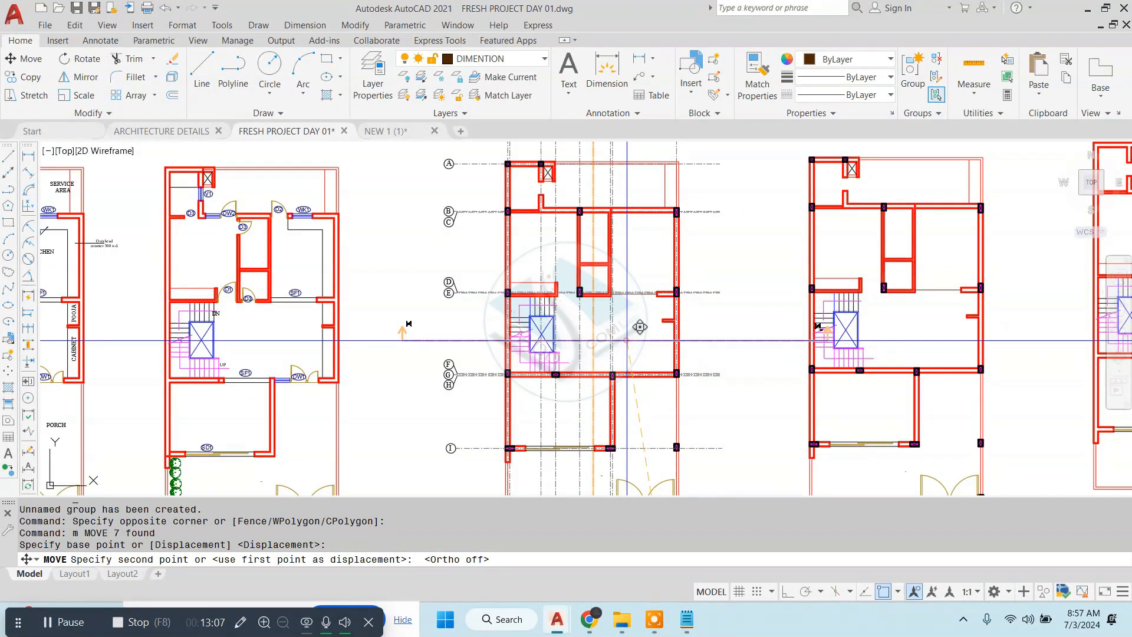
pyautogui.scroll(6, 626, 340)
pyautogui.click(478, 331)
# - Scale the horizontal section line down about its midpoint so it extends just beyond both sides of the center line plan
pyautogui.write('sc')
pyautogui.press('Return')
pyautogui.click(478, 331)
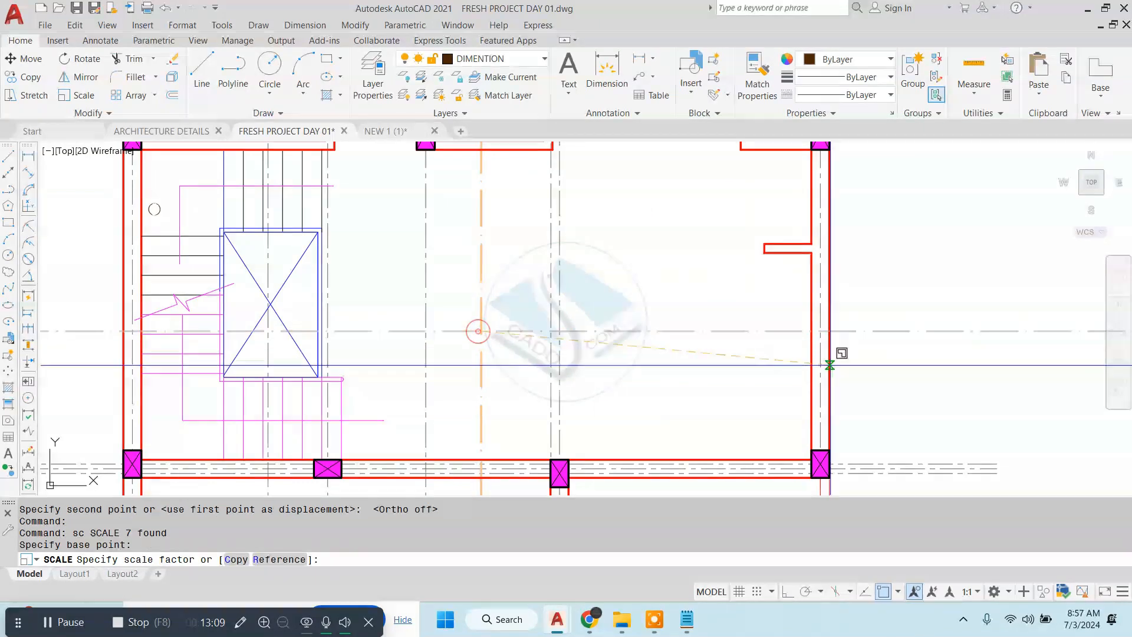
pyautogui.scroll(-2, 830, 364)
pyautogui.press('Escape')
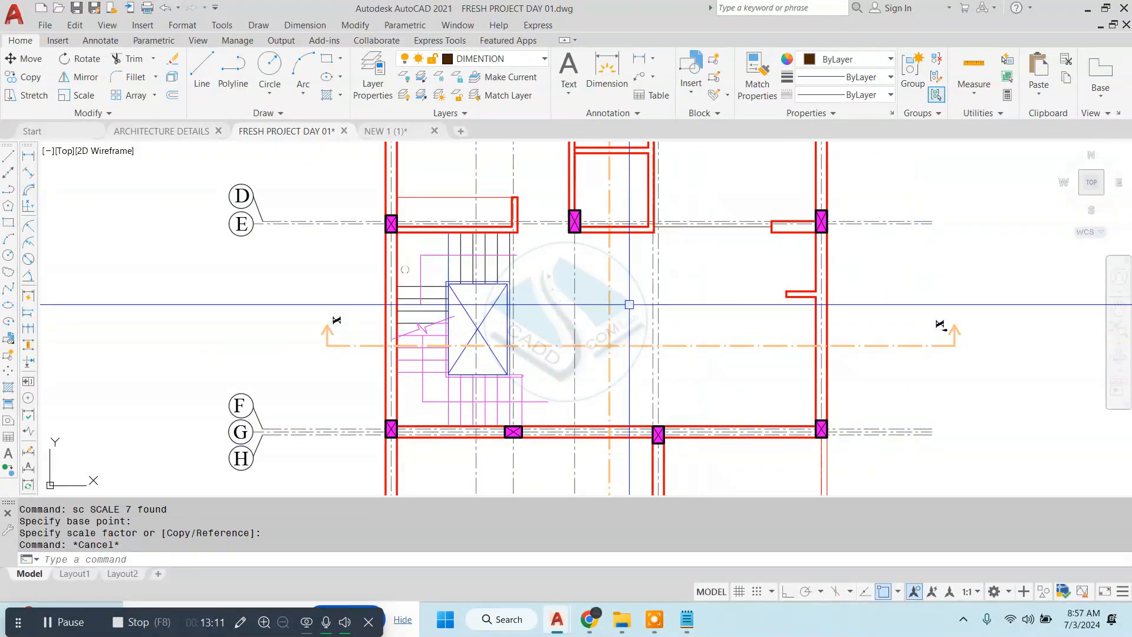
# - Examine the horizontal x section line, its labels and the vertical Y section line on the center line plan
pyautogui.scroll(-2, 628, 304)
pyautogui.scroll(2, 824, 318)
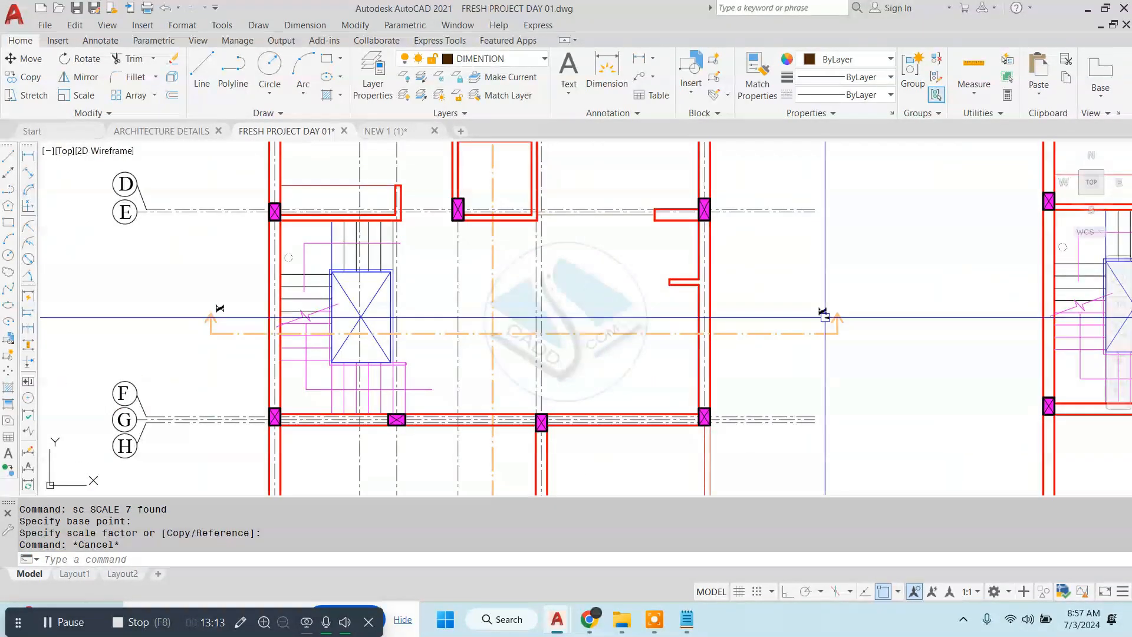
pyautogui.click(825, 315)
pyautogui.scroll(2, 825, 314)
pyautogui.press('Escape')
pyautogui.scroll(-4, 811, 318)
pyautogui.moveTo(725, 259); pyautogui.dragTo(687, 290, button='middle')
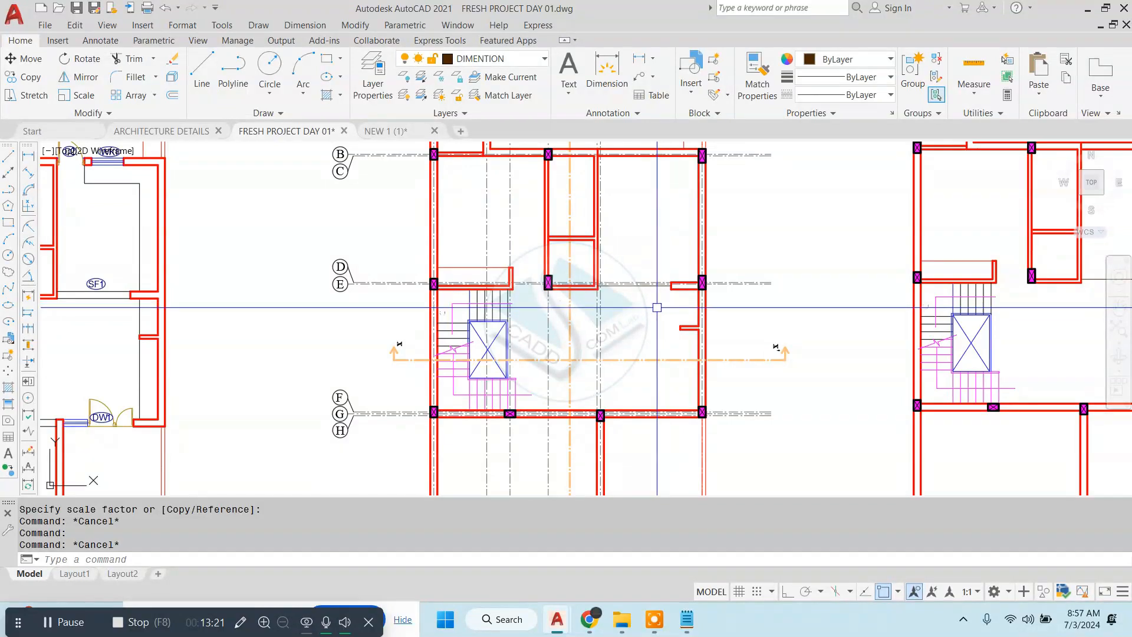
pyautogui.press('Escape')
pyautogui.scroll(-2, 512, 365)
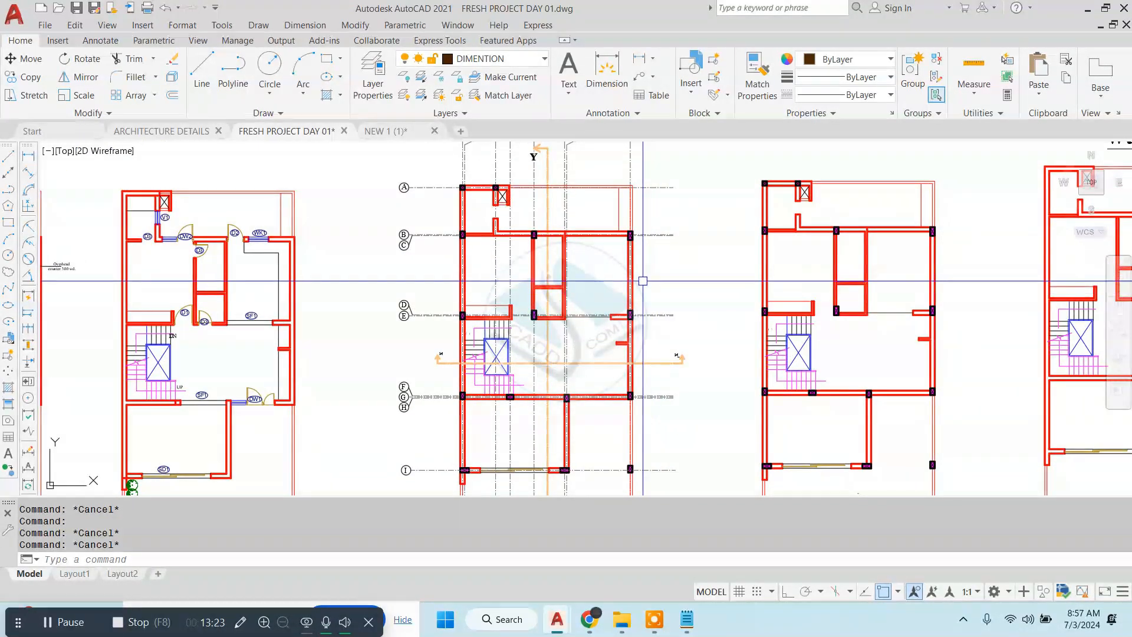
pyautogui.scroll(-2, 643, 275)
pyautogui.scroll(2, 561, 197)
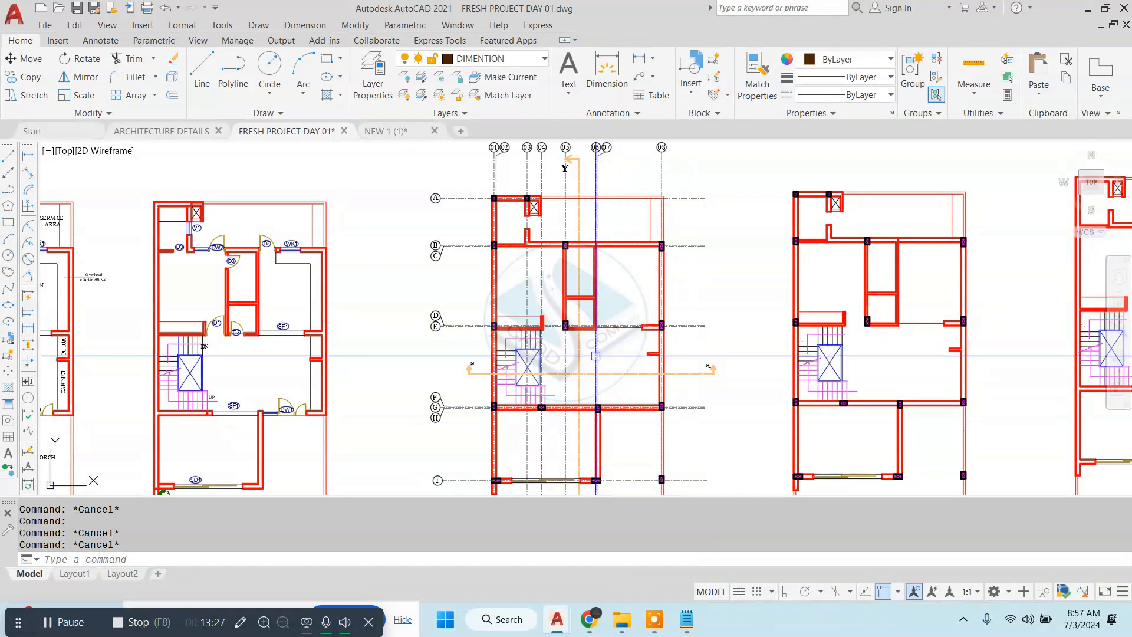
pyautogui.moveTo(585, 327); pyautogui.dragTo(593, 290, button='middle')
# - Complete item 7 of the Notepad notes as "section symbols - x and y" and start item "8-"
pyautogui.click(686, 618)
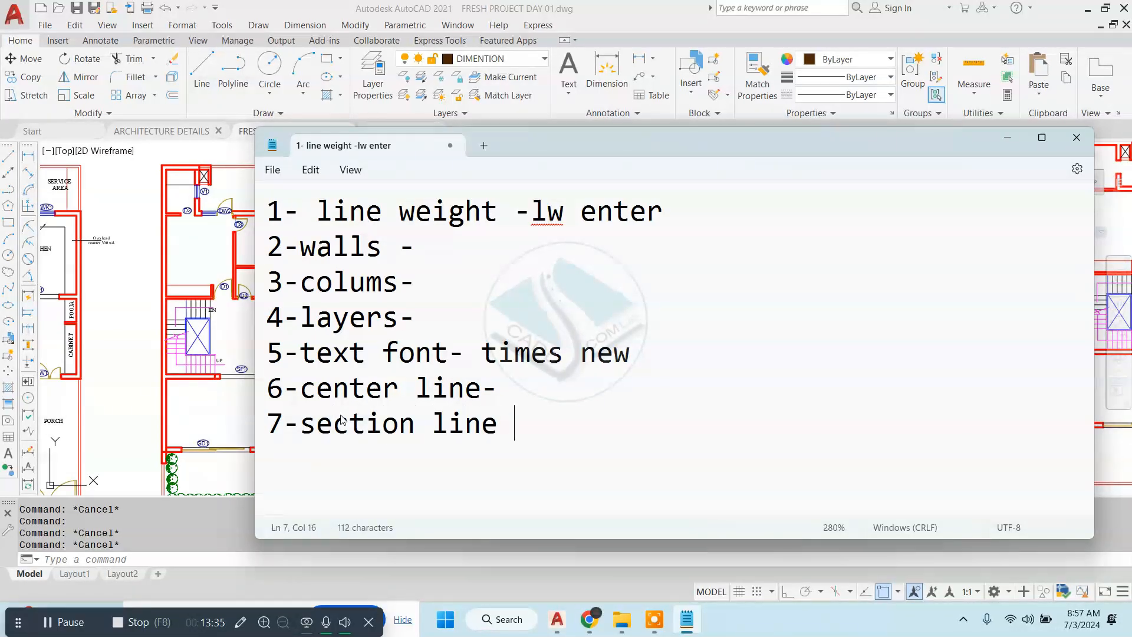
pyautogui.press('BackSpace')
pyautogui.press('BackSpace')
pyautogui.press('BackSpace')
pyautogui.press('BackSpace')
pyautogui.write('sy')
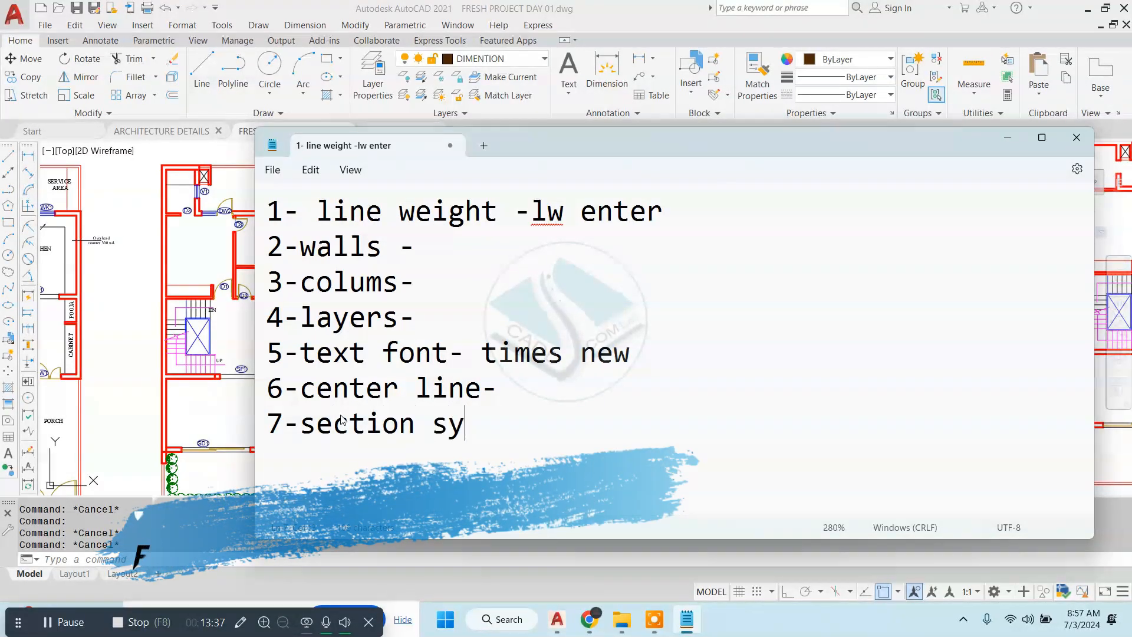
pyautogui.write('mbols - x and y')
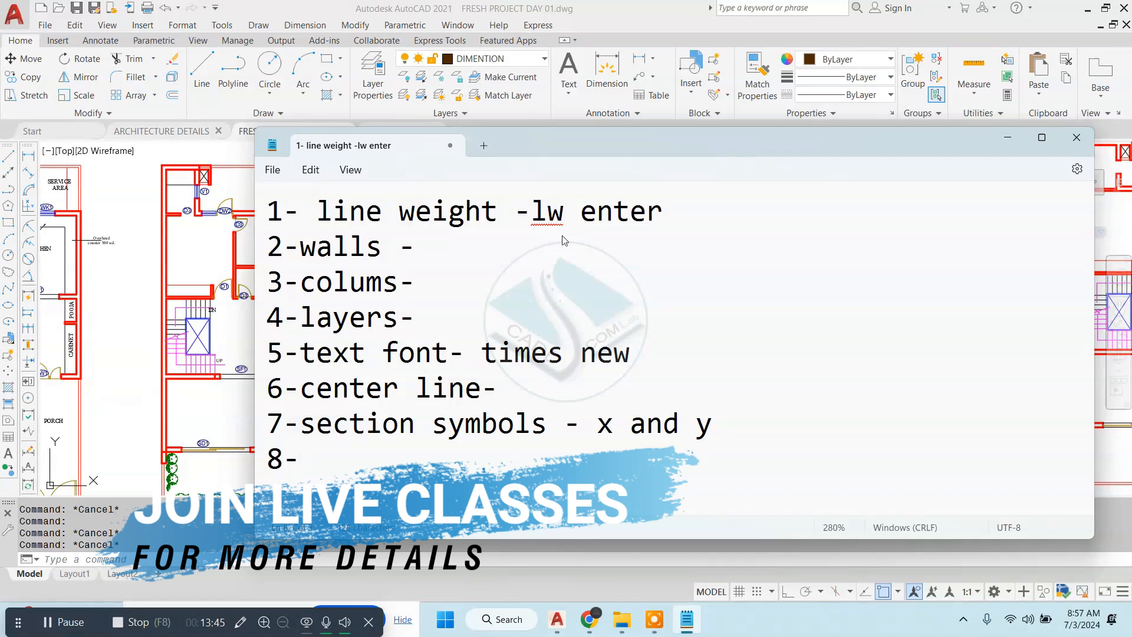
# - Check the door & window plan in AutoCAD and add "doow and windows" as item 8 in the Notepad notes
pyautogui.click(217, 366)
pyautogui.moveTo(530, 246); pyautogui.dragTo(546, 299, button='middle')
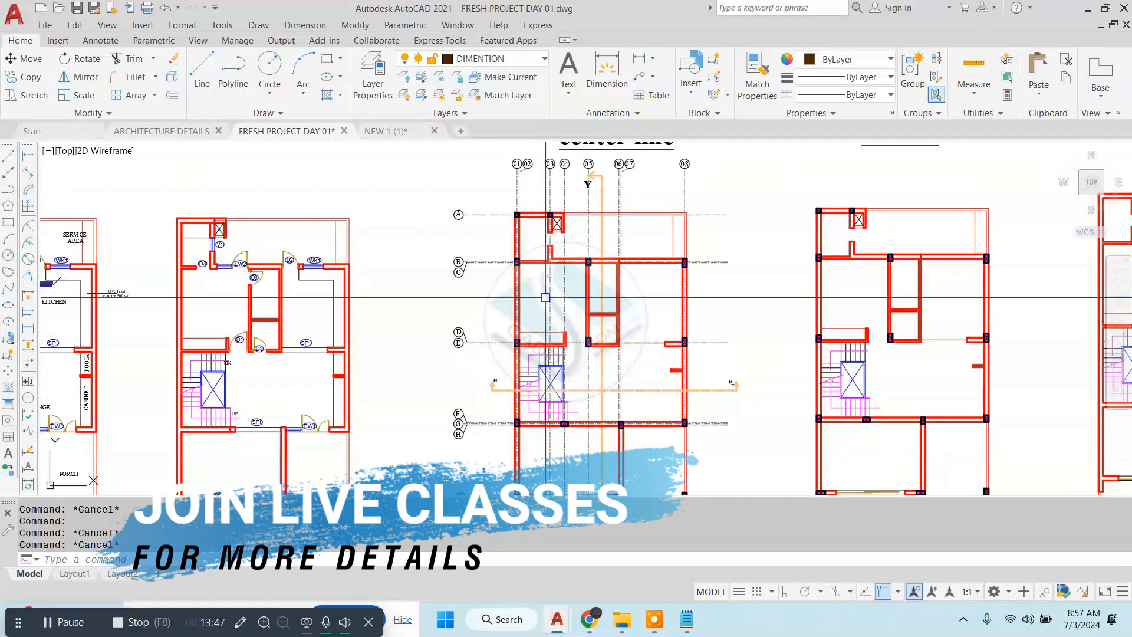
pyautogui.moveTo(394, 275)
pyautogui.mouseDown(button='middle')
pyautogui.moveTo(548, 281)
pyautogui.moveTo(643, 330)
pyautogui.mouseUp(button='middle')
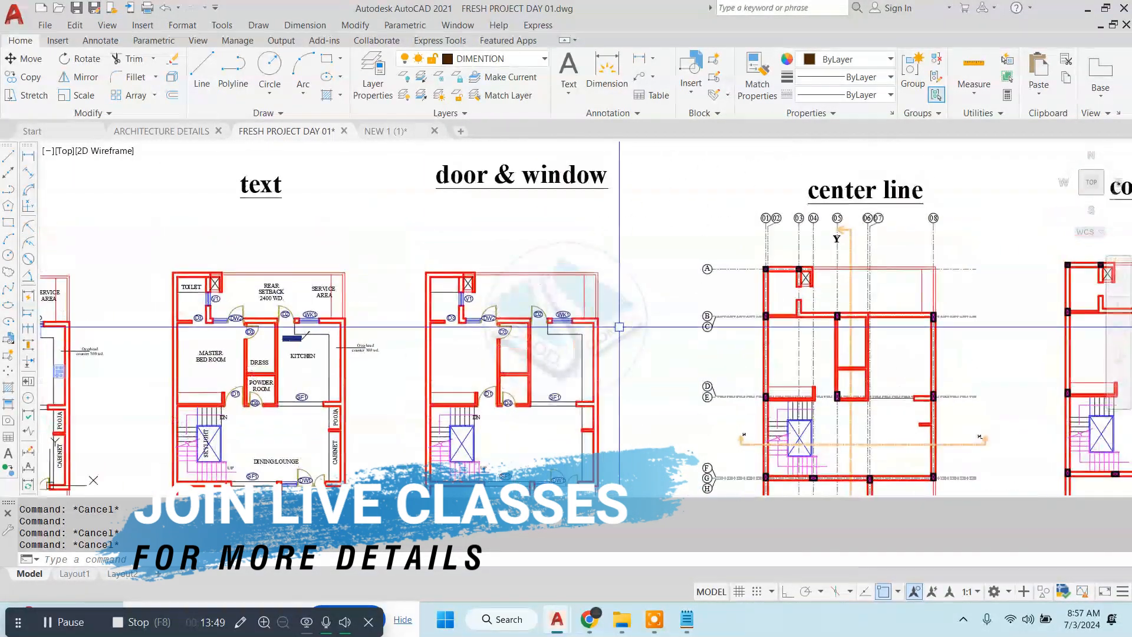
pyautogui.scroll(2, 458, 171)
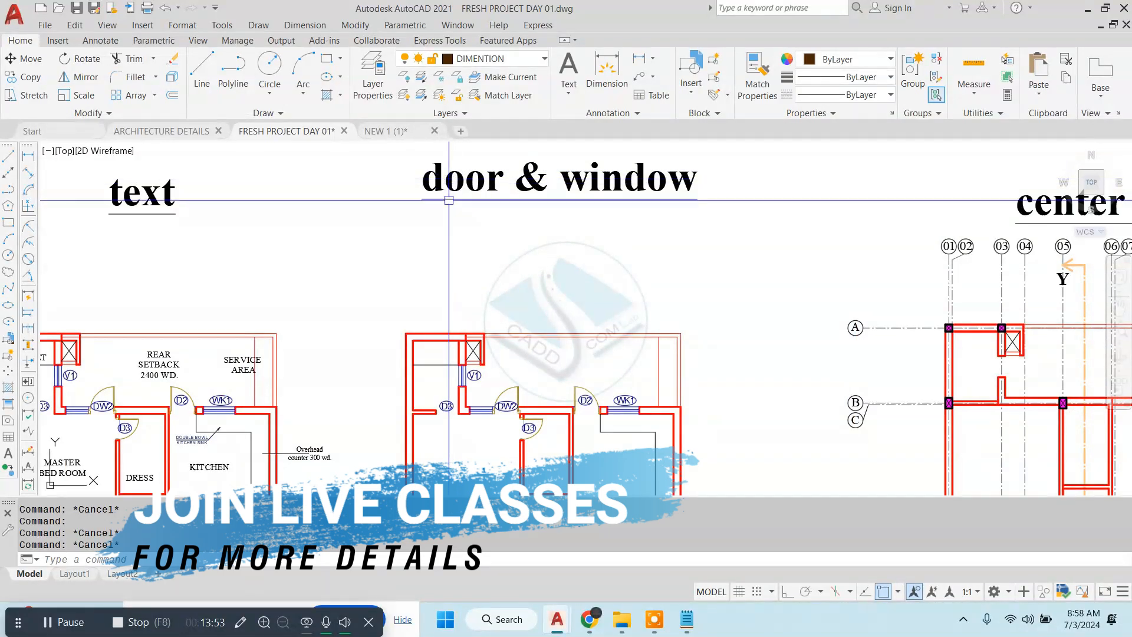
pyautogui.click(687, 619)
pyautogui.write('doow and windows')
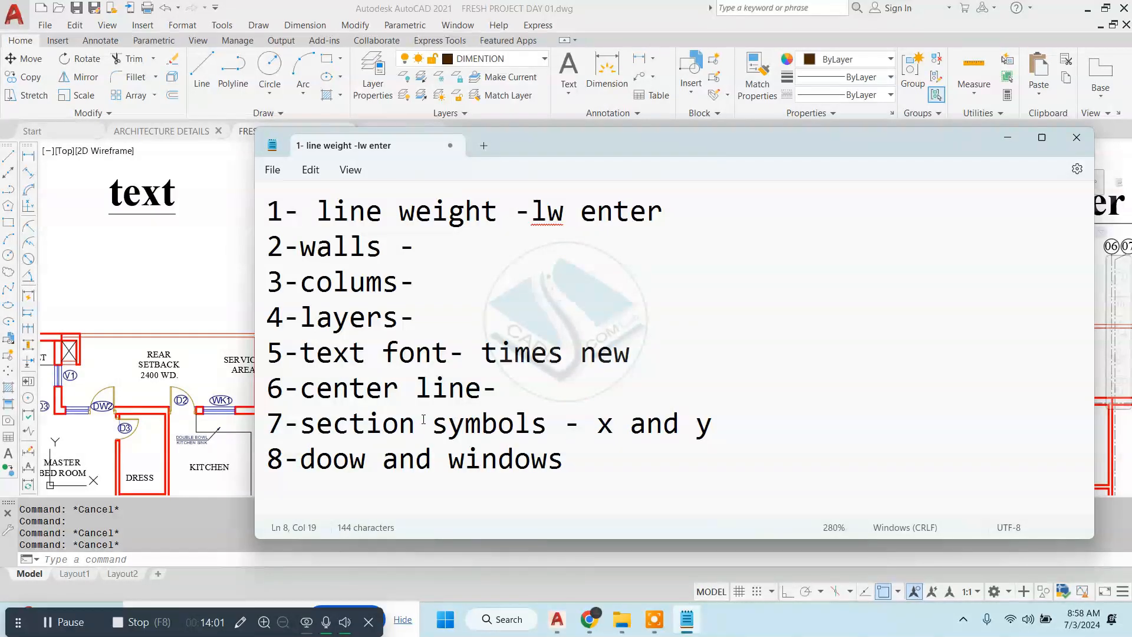
# - Return to AutoCAD and copy the DW2 door into the empty D3 opening of the door & window plan
pyautogui.click(230, 292)
pyautogui.moveTo(432, 337); pyautogui.dragTo(342, 261, button='middle')
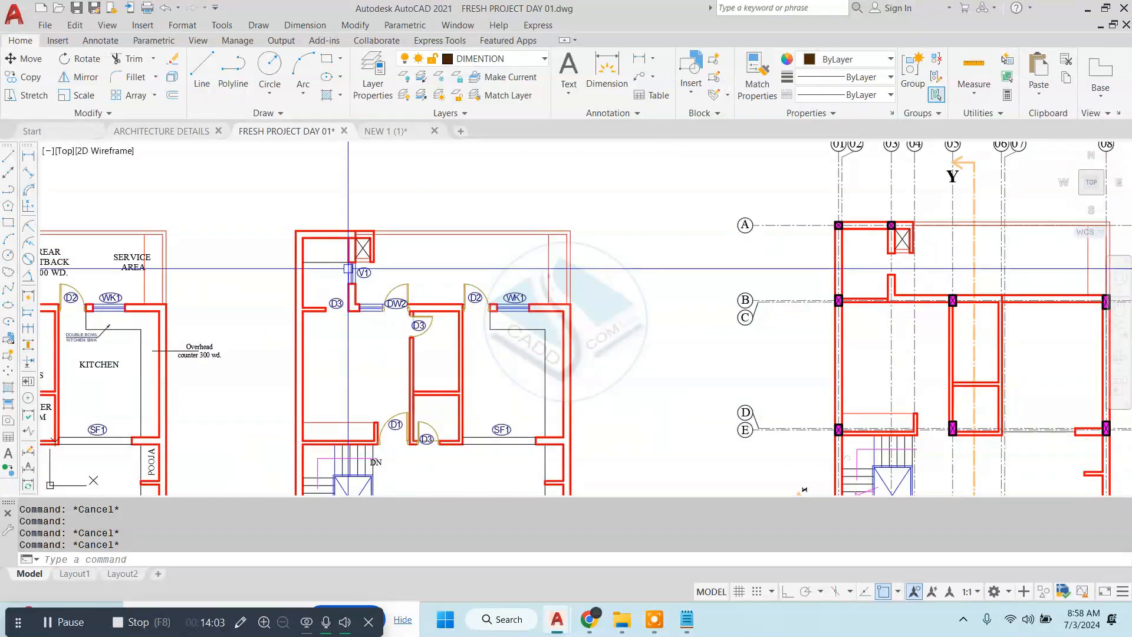
pyautogui.scroll(4, 387, 288)
pyautogui.moveTo(263, 332); pyautogui.dragTo(417, 304, button='middle')
pyautogui.scroll(4, 418, 300)
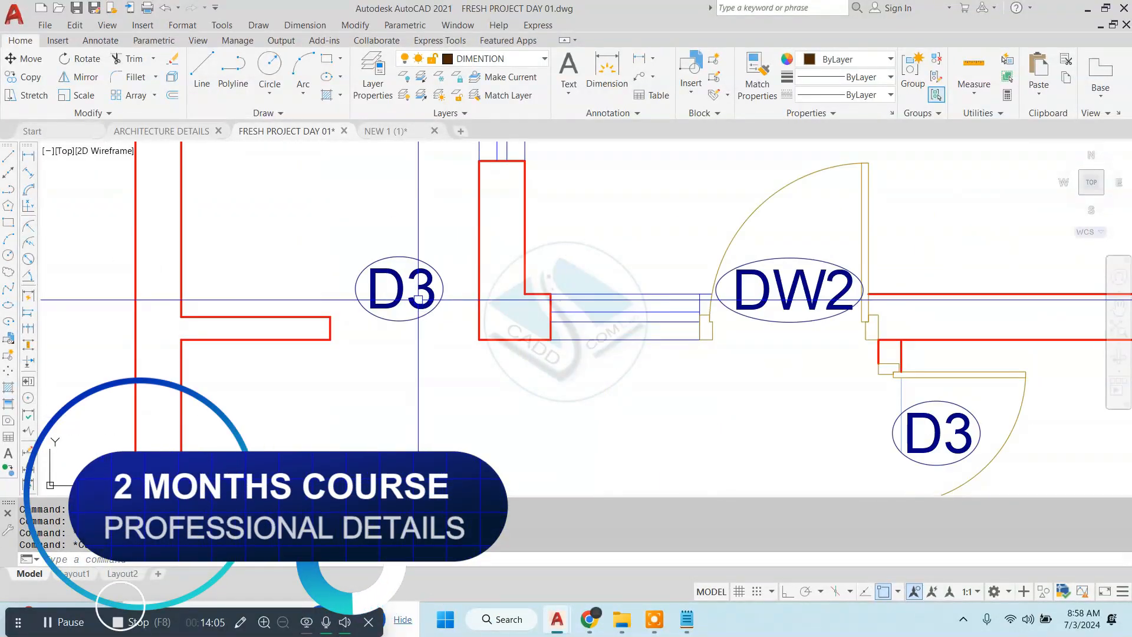
pyautogui.scroll(-4, 418, 300)
pyautogui.scroll(2, 484, 300)
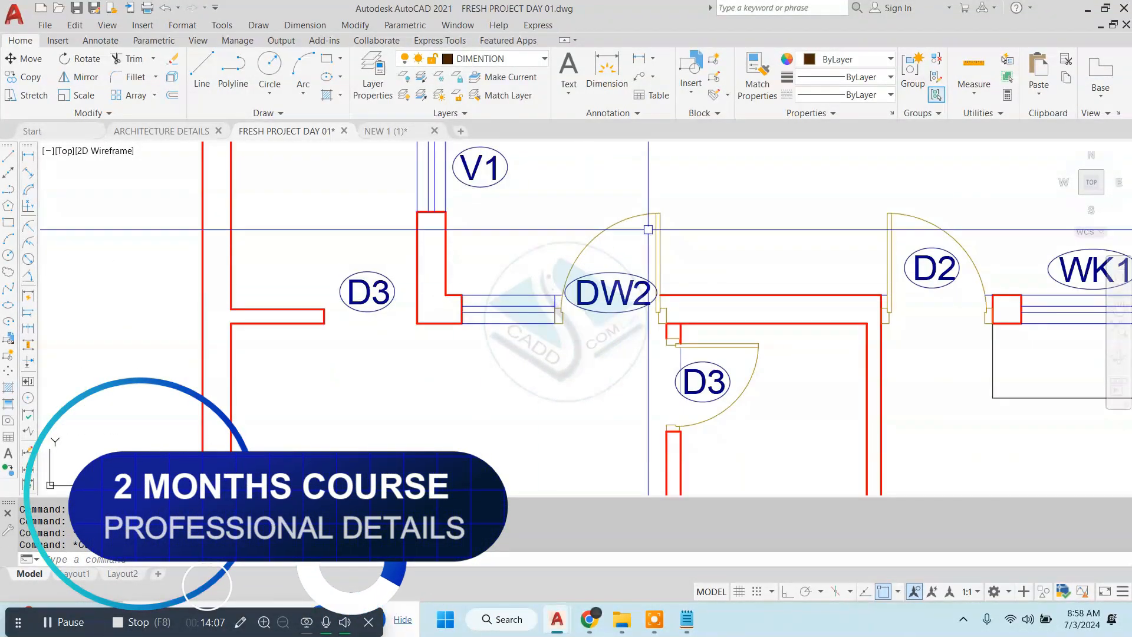
pyautogui.scroll(2, 661, 216)
pyautogui.click(680, 197)
pyautogui.click(624, 242)
pyautogui.write('co')
pyautogui.press('Return')
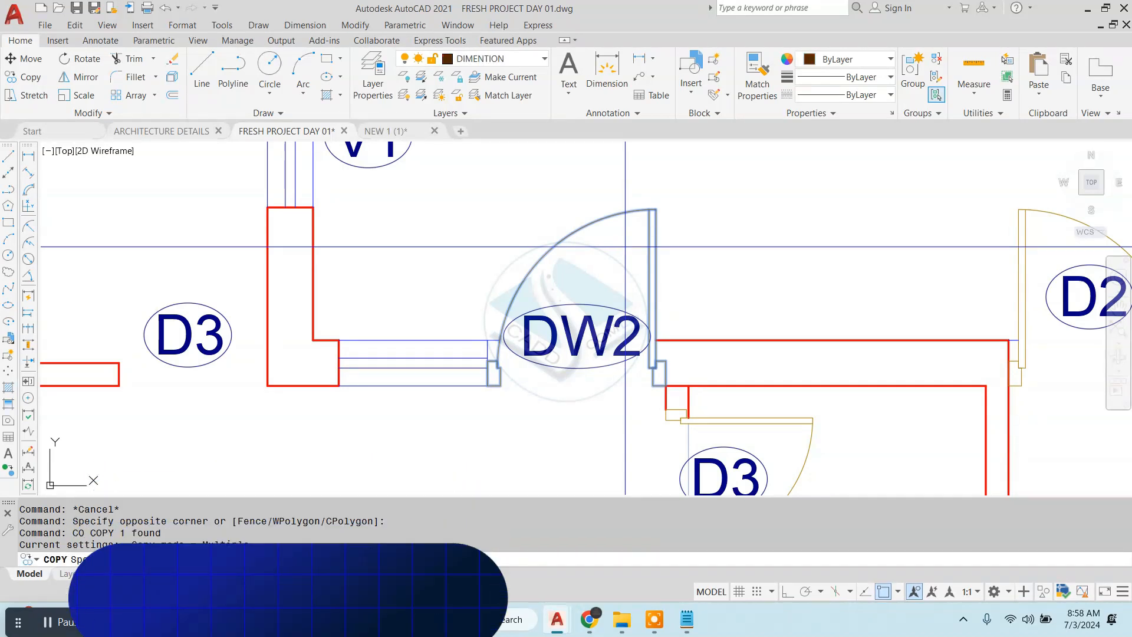
pyautogui.click(607, 268)
pyautogui.click(210, 272)
pyautogui.press('Escape')
# - Move the copied door so its frame sits against the wall end of the D3 opening
pyautogui.moveTo(247, 358); pyautogui.dragTo(566, 296, button='middle')
pyautogui.scroll(4, 450, 295)
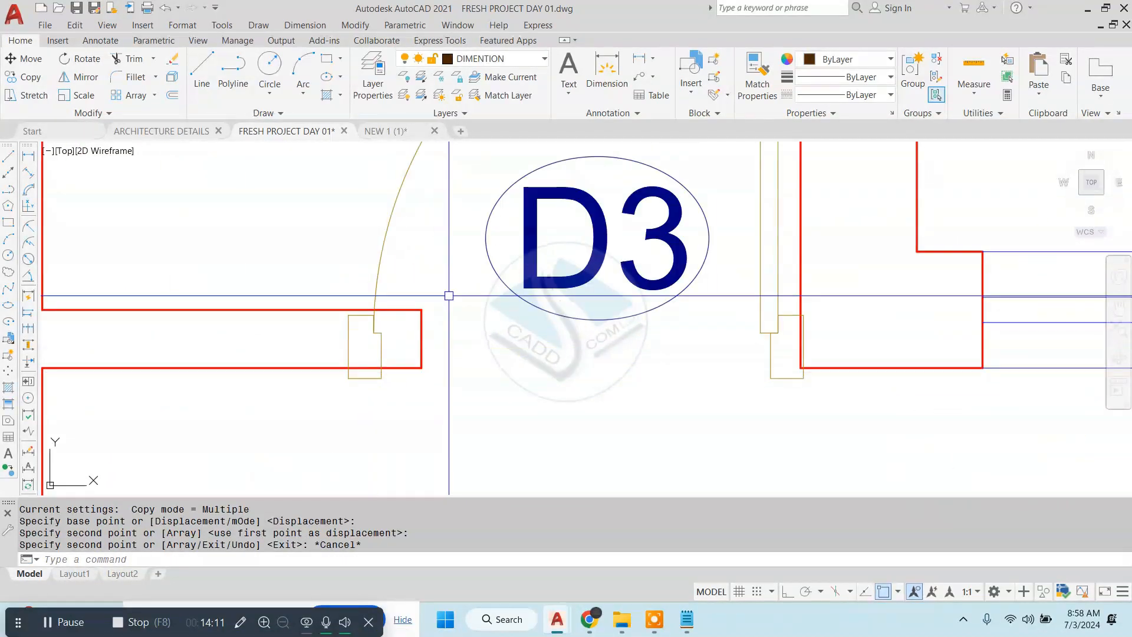
pyautogui.click(449, 295)
pyautogui.click(351, 265)
pyautogui.write('m')
pyautogui.press('Return')
pyautogui.scroll(2, 342, 326)
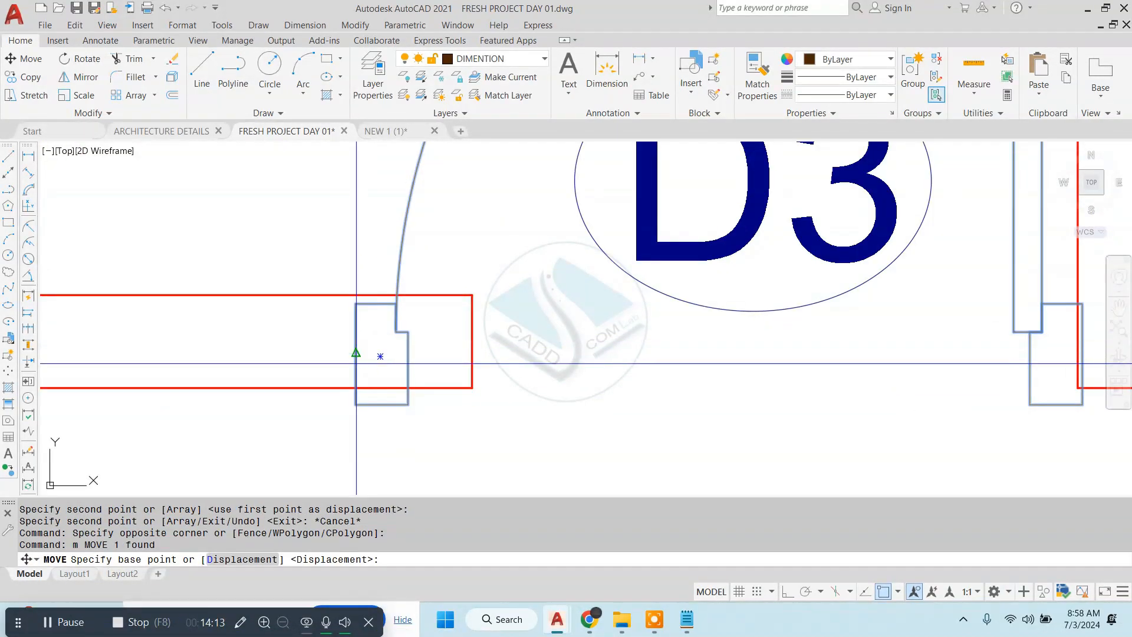
pyautogui.click(356, 362)
pyautogui.click(472, 328)
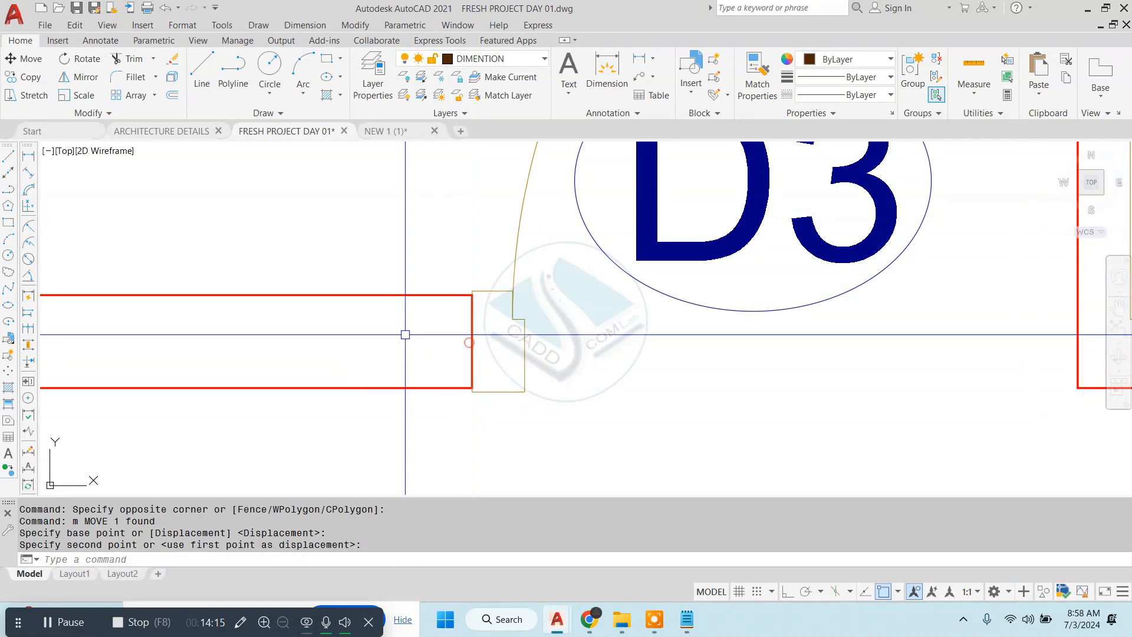
# - Try to scale the copied door by reference, using its frame-to-frame width as the reference length
pyautogui.scroll(-4, 436, 360)
pyautogui.click(639, 348)
pyautogui.write('sc')
pyautogui.press('Return')
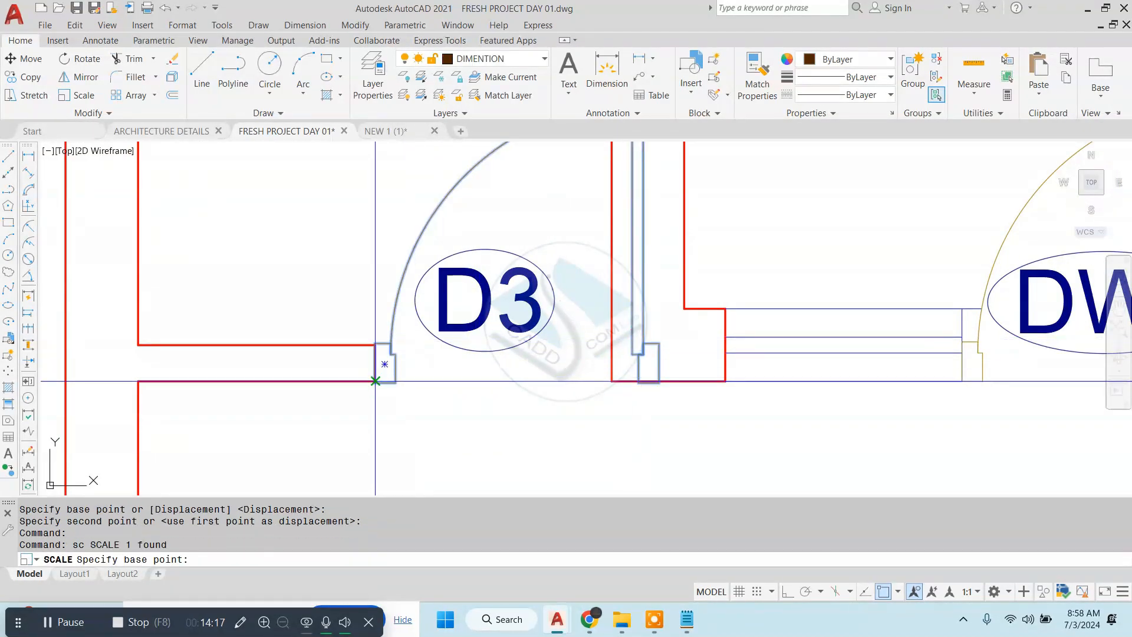
pyautogui.click(374, 363)
pyautogui.write('r')
pyautogui.press('Return')
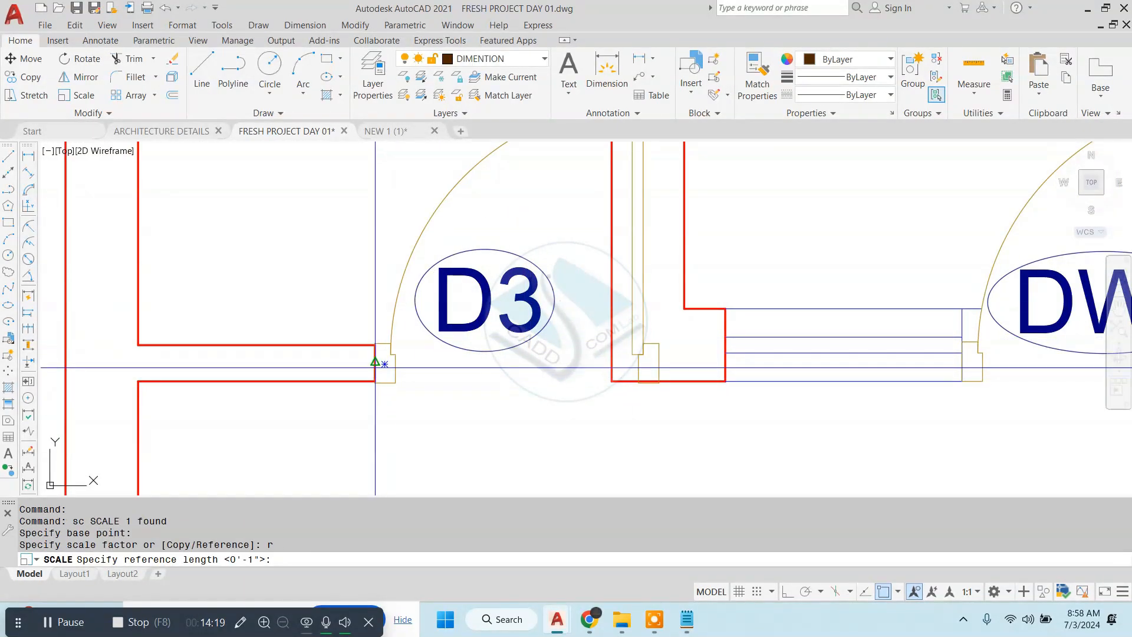
pyautogui.click(377, 365)
pyautogui.click(658, 362)
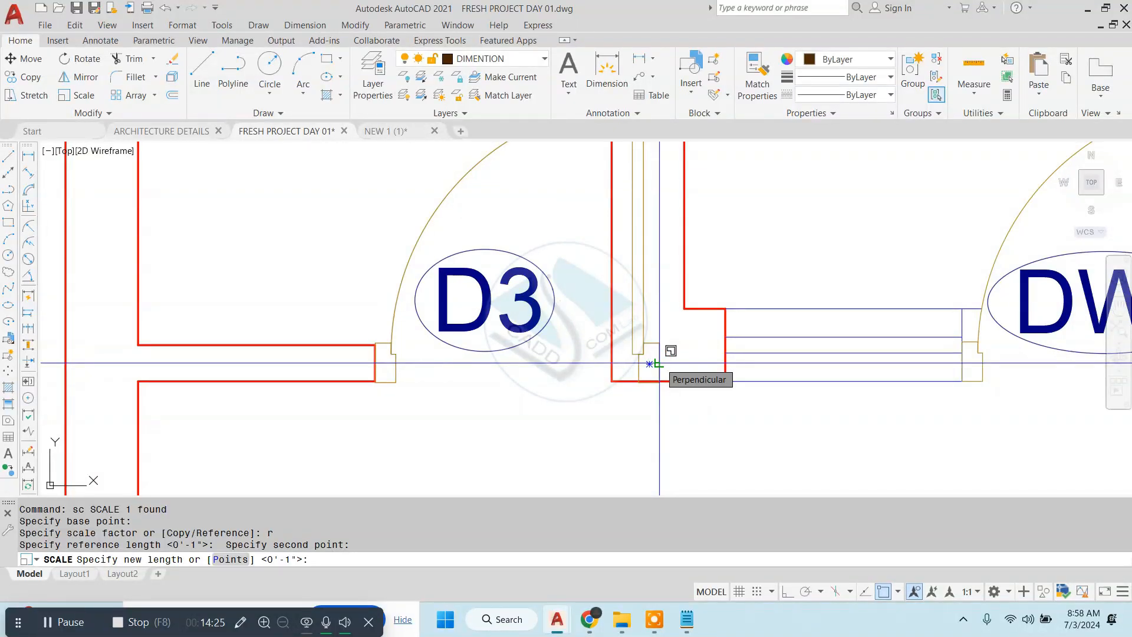
pyautogui.click(651, 362)
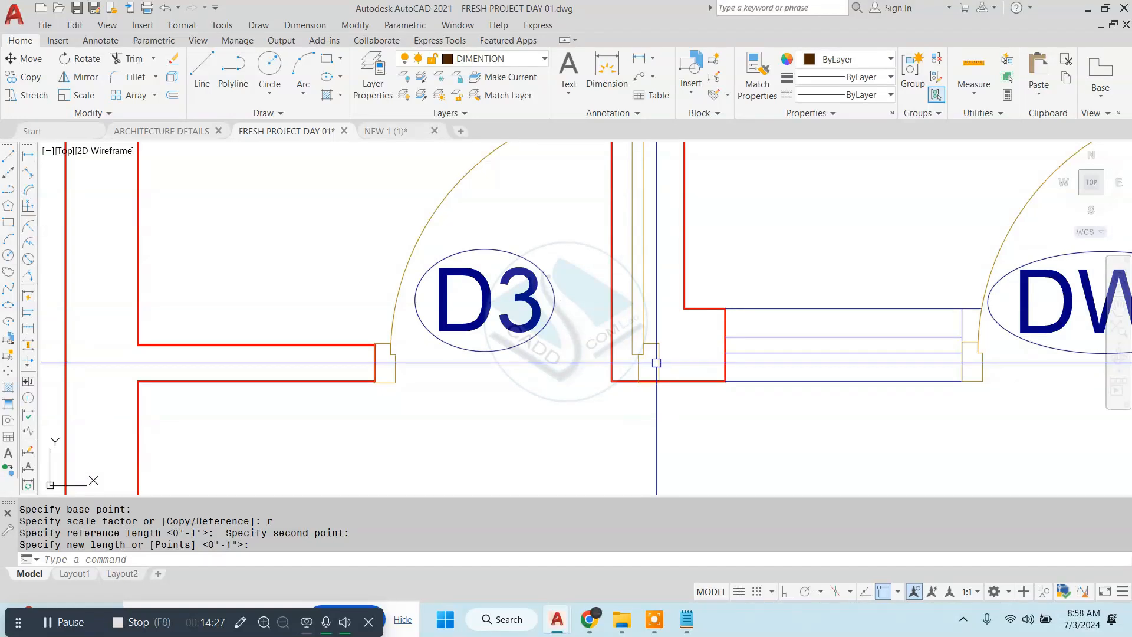
# - Scale the copied door by reference, picking points across the D3 opening for the new length so it fits between the walls
pyautogui.click(656, 362)
pyautogui.press('Return')
pyautogui.click(384, 363)
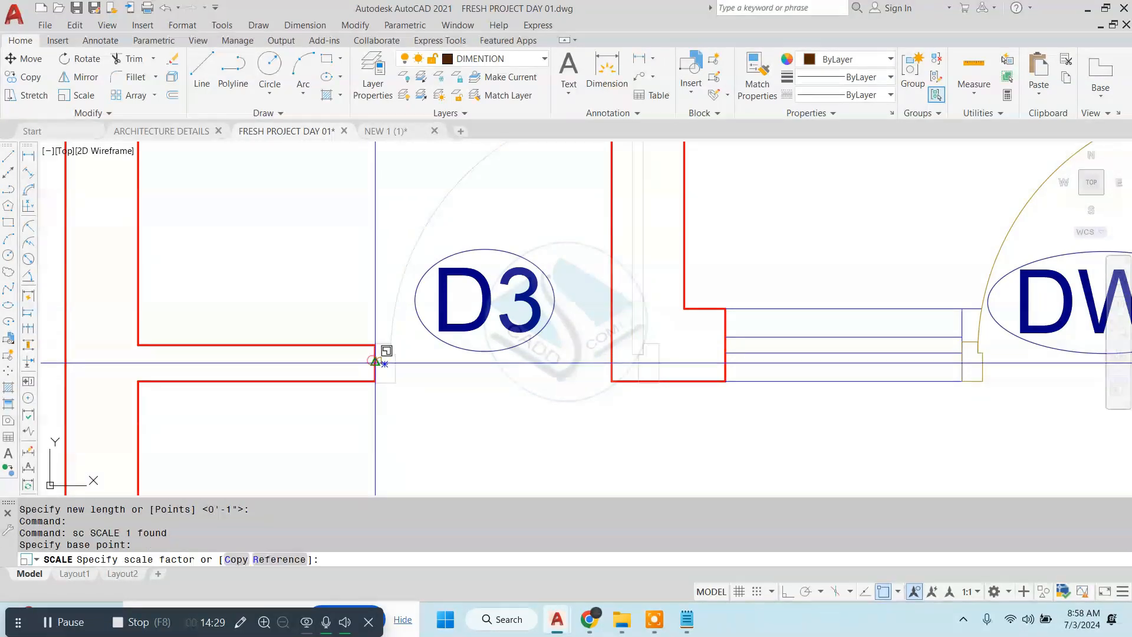
pyautogui.write('r')
pyautogui.press('Return')
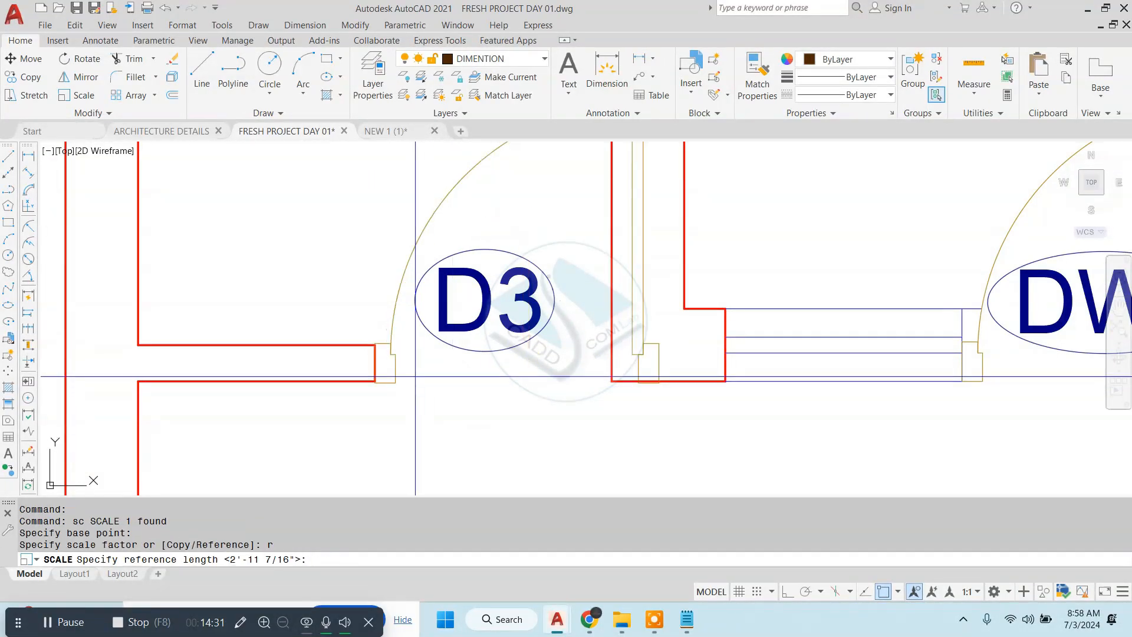
pyautogui.click(385, 364)
pyautogui.click(649, 364)
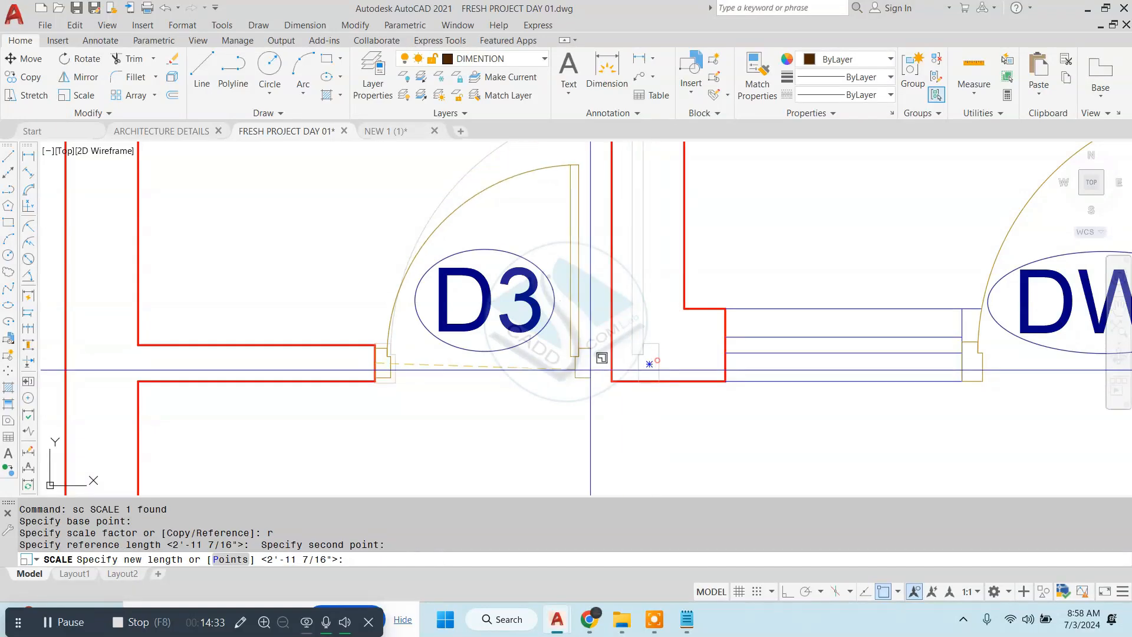
pyautogui.write('p')
pyautogui.press('Return')
pyautogui.click(384, 364)
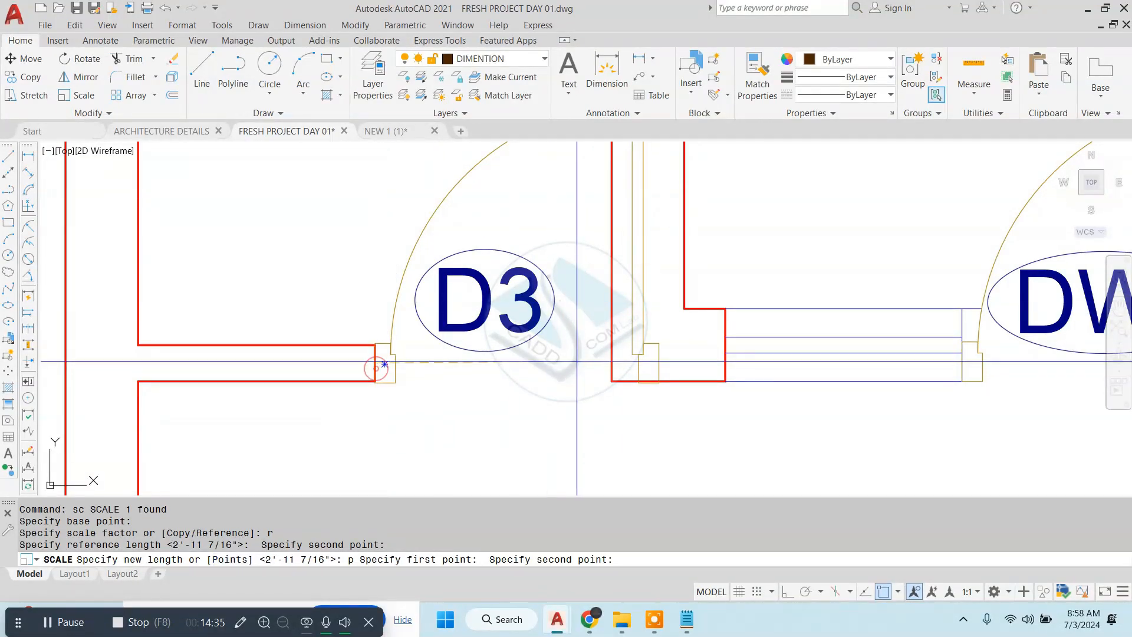
pyautogui.click(611, 362)
pyautogui.press('Escape')
pyautogui.scroll(-4, 611, 362)
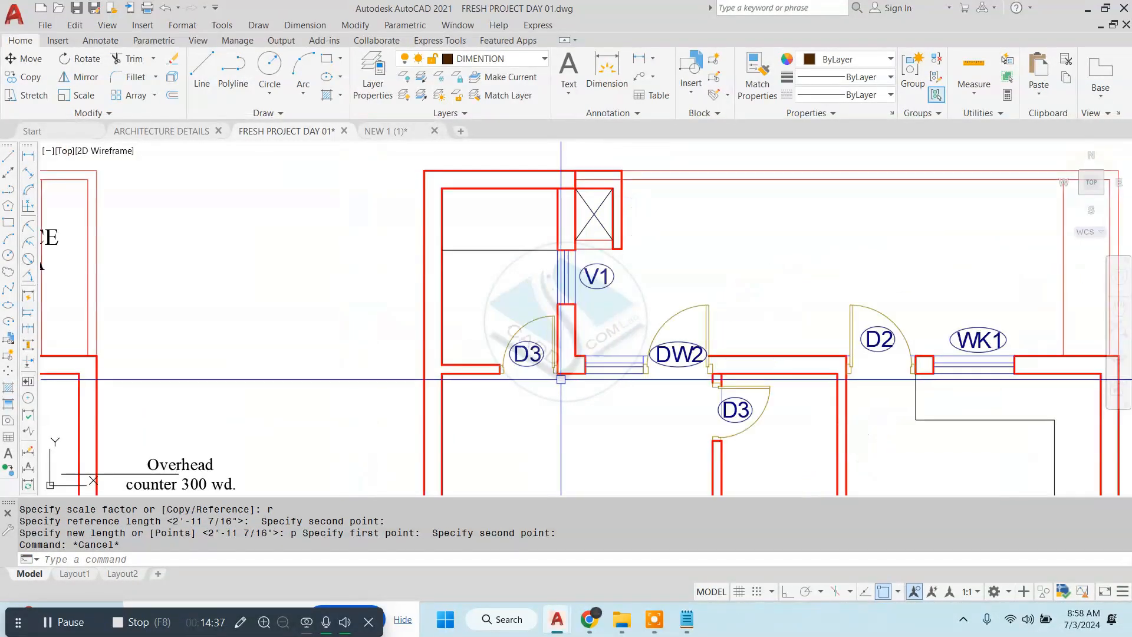
pyautogui.scroll(3, 599, 254)
pyautogui.press('Escape')
pyautogui.press('Escape')
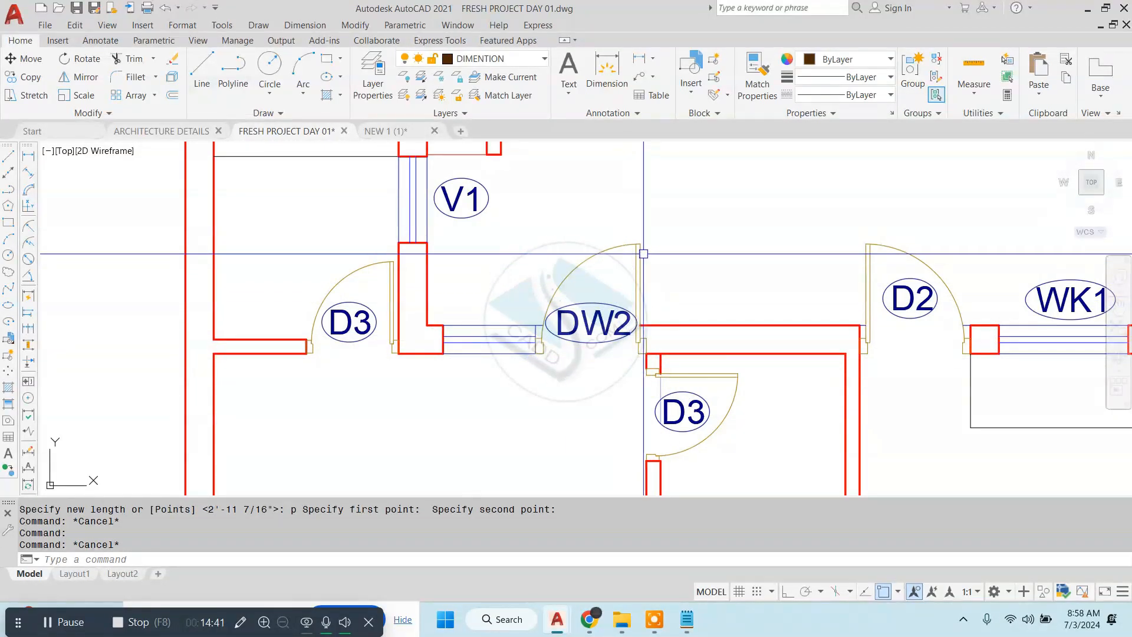
# - Copy the DW2 door into the empty space above the wall between the DW2 and D2 openings
pyautogui.click(625, 253)
pyautogui.write('co')
pyautogui.press('space')
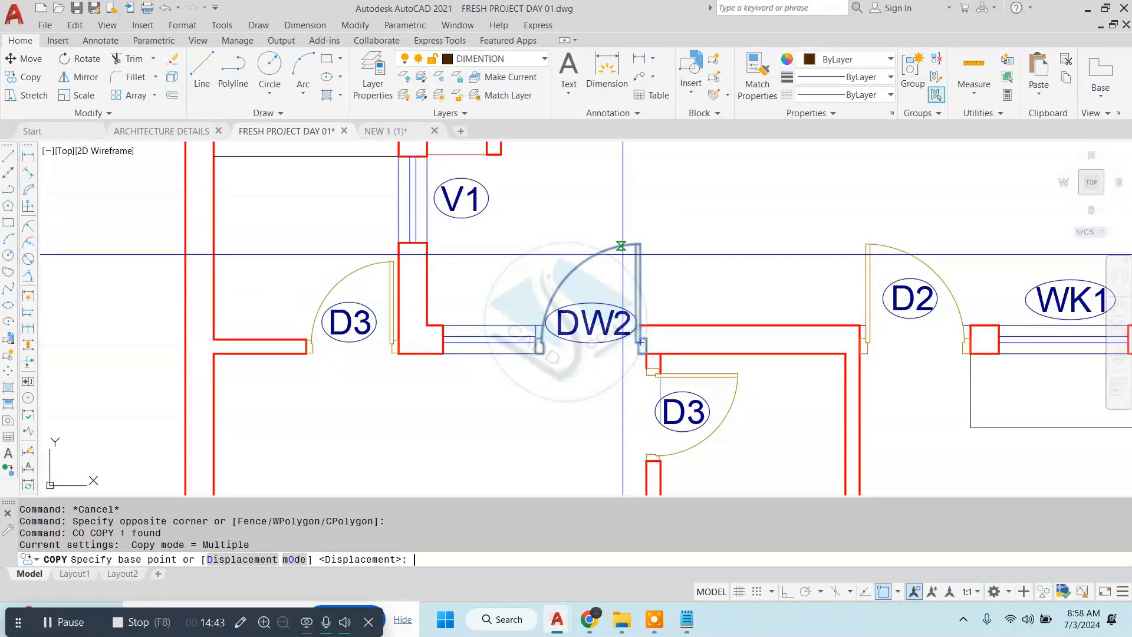
pyautogui.click(622, 254)
pyautogui.moveTo(734, 171); pyautogui.dragTo(497, 316, button='middle')
pyautogui.click(557, 237)
pyautogui.press('Escape')
# - Explode the copied door into separate objects
pyautogui.scroll(4, 564, 258)
pyautogui.click(607, 268)
pyautogui.click(540, 311)
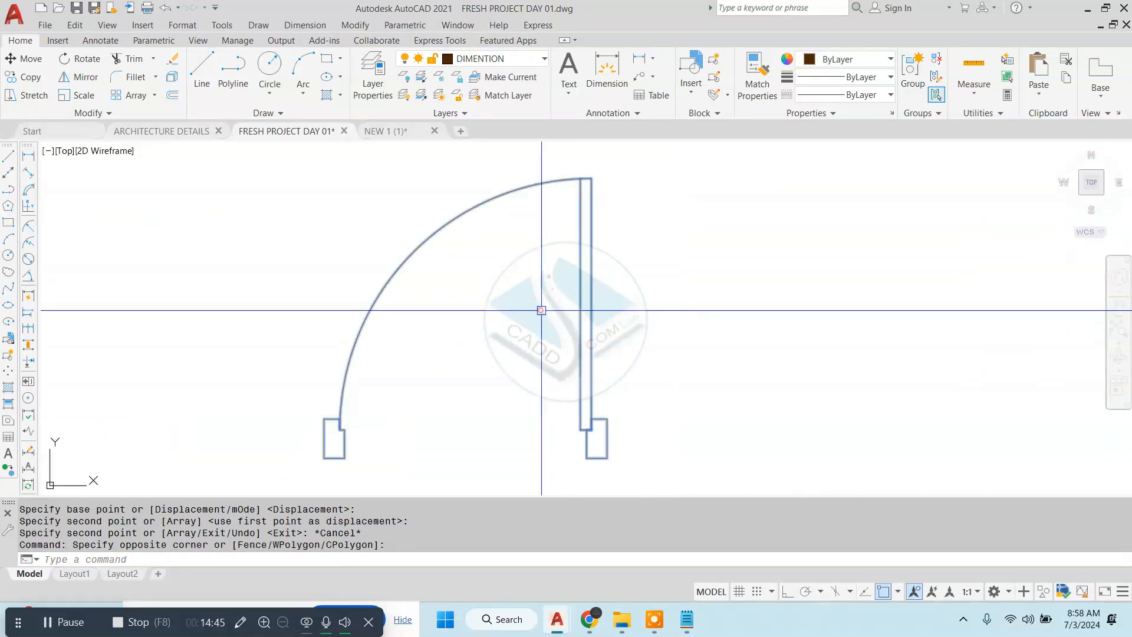
pyautogui.write('x')
pyautogui.press('space')
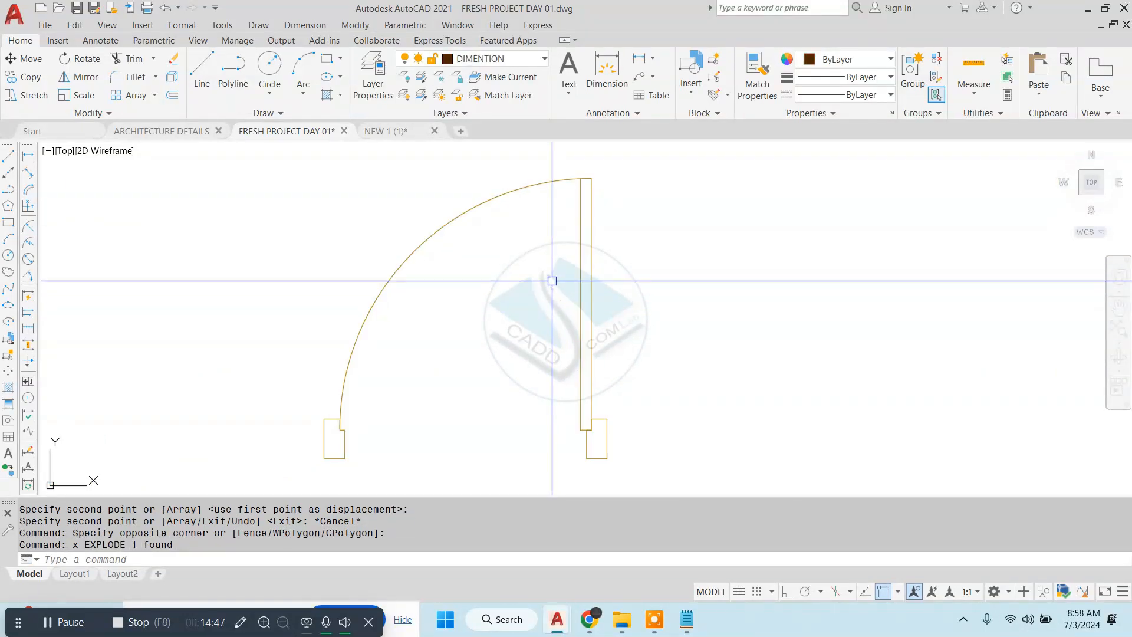
# - Switch to Notepad, add the line "9-explode-x-enter" to the drafting rules, and return to AutoCAD
pyautogui.click(687, 619)
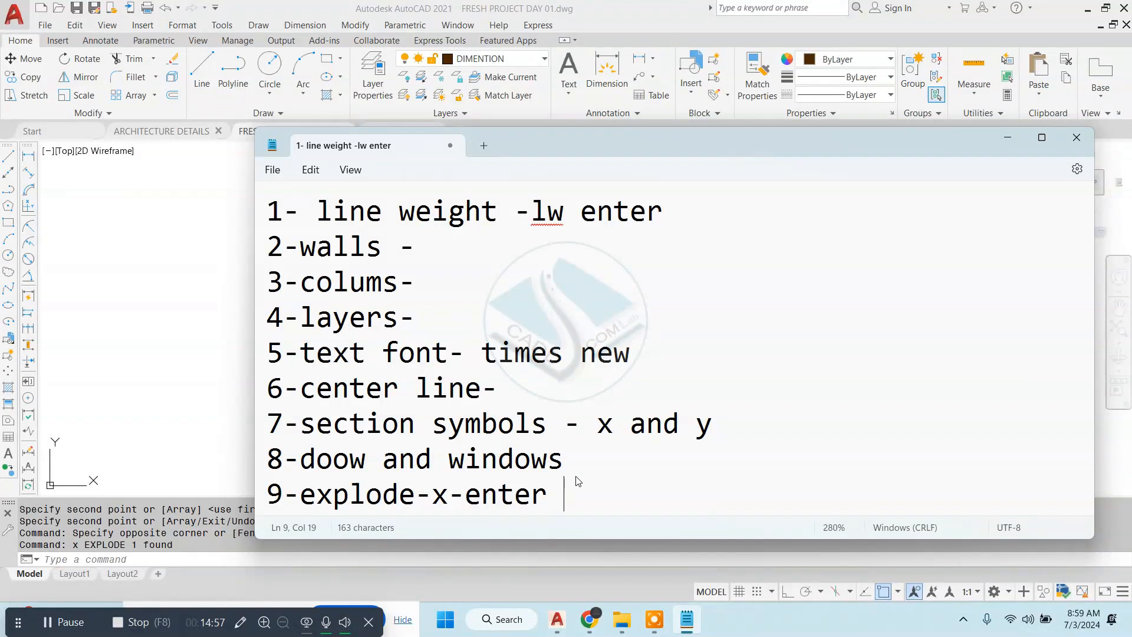
pyautogui.click(189, 163)
pyautogui.press('Escape')
# - Select all the separate pieces of the exploded door: swing arc, leaf and both frames
pyautogui.click(631, 298)
pyautogui.click(478, 351)
pyautogui.click(637, 295)
pyautogui.click(384, 384)
pyautogui.press('Escape')
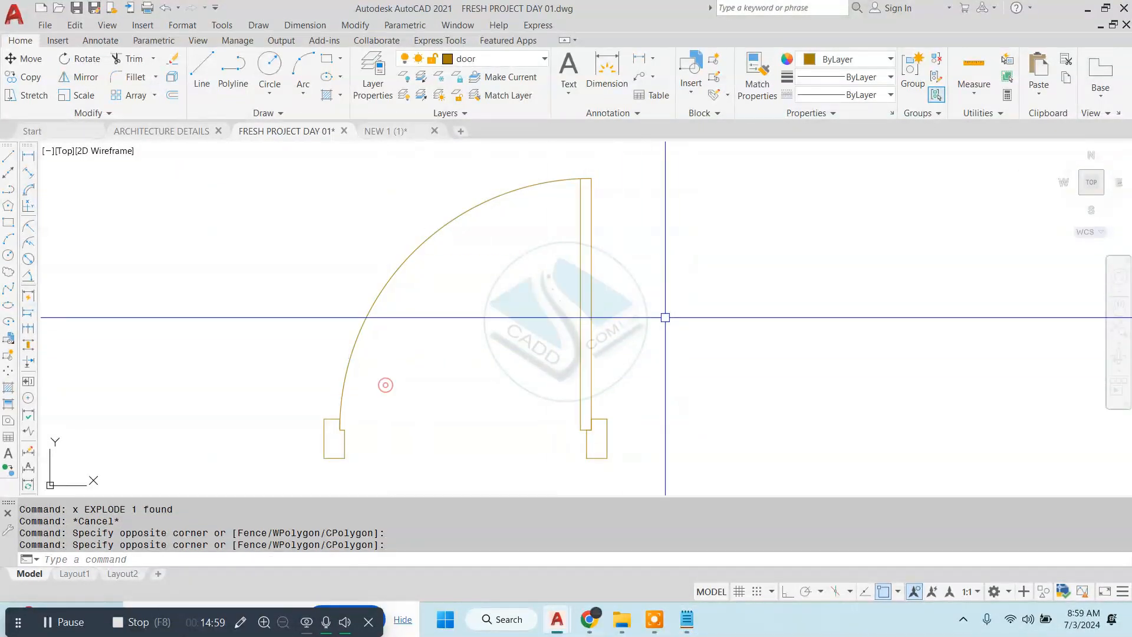
pyautogui.scroll(-2, 616, 238)
pyautogui.click(631, 193)
pyautogui.click(411, 399)
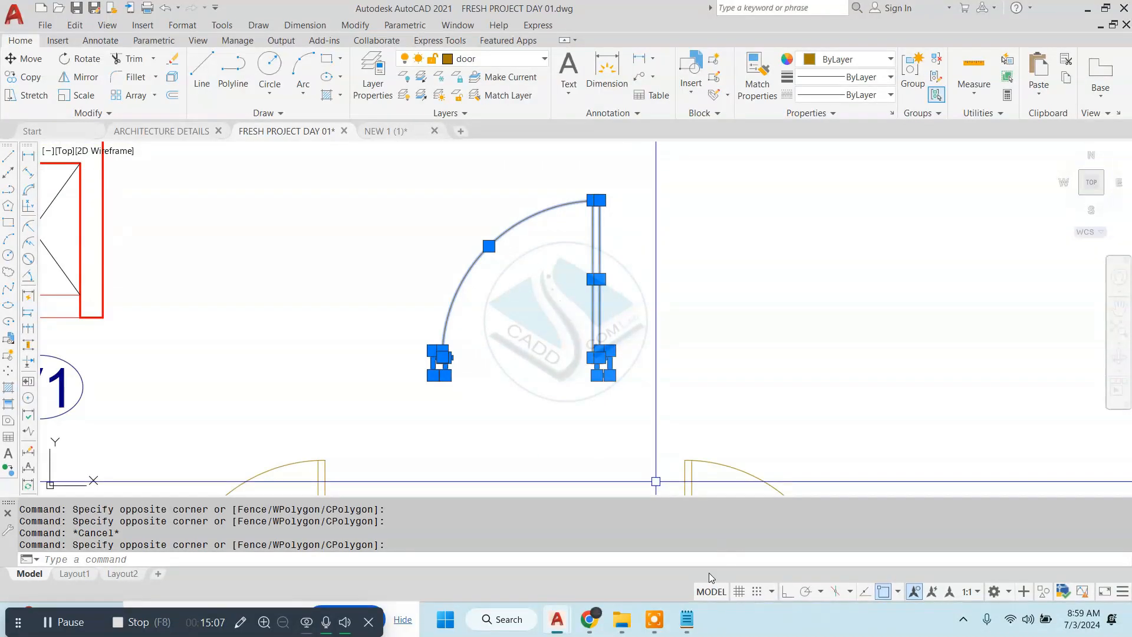
# - Add the line "10-block-b enter" to the Notepad rules and switch back to AutoCAD
pyautogui.click(690, 613)
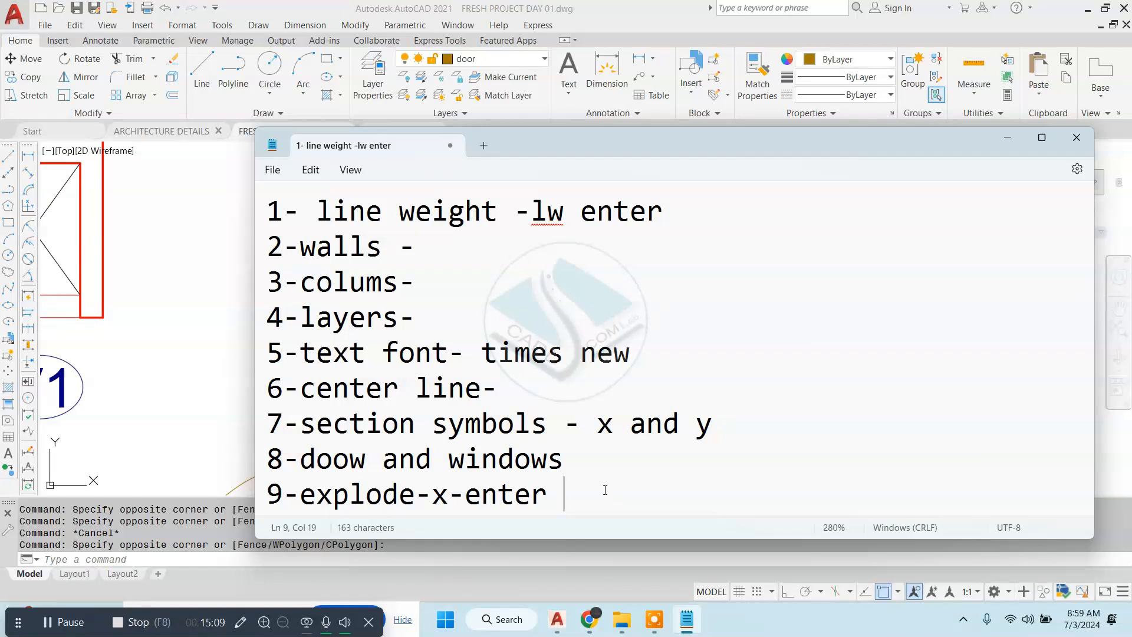
pyautogui.press('Return')
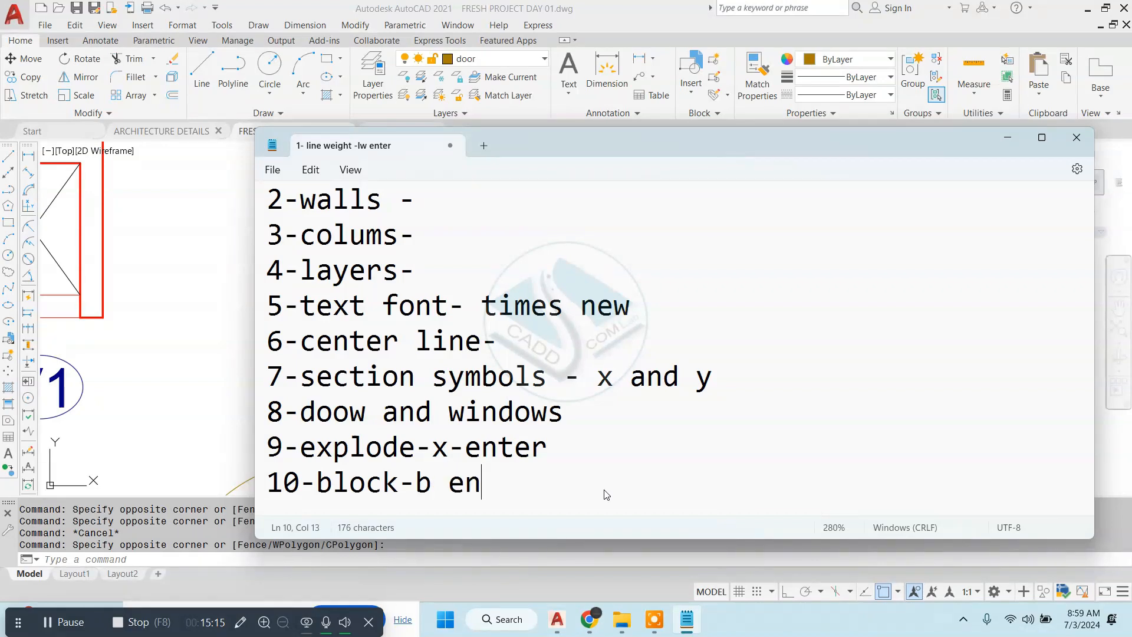
pyautogui.hotkey('alt', 'Tab')
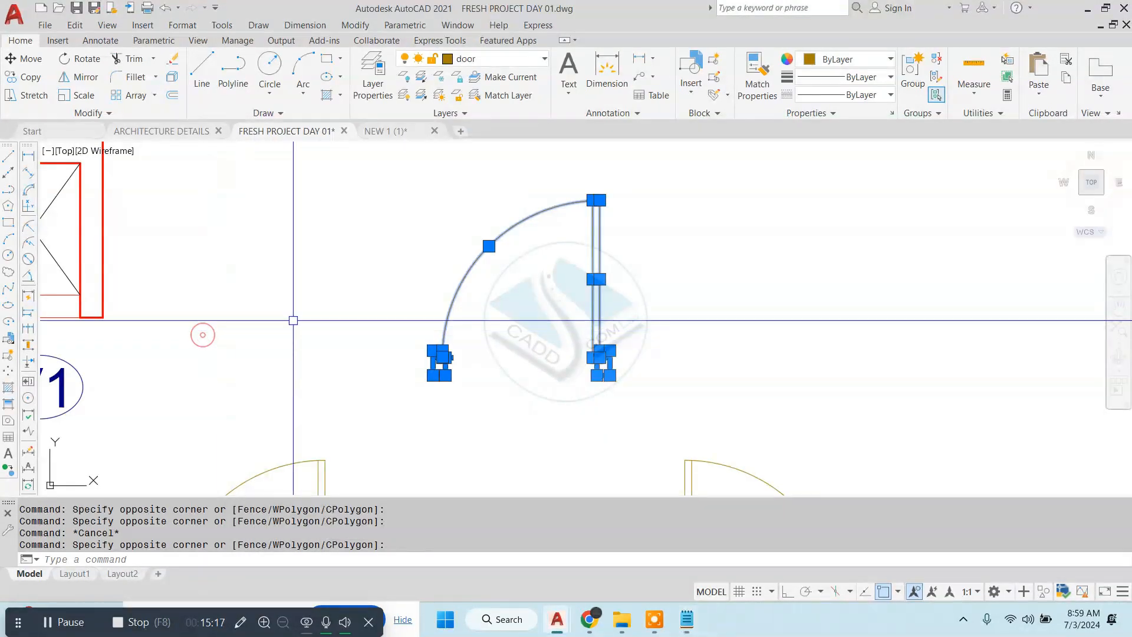
# - Define the exploded door pieces as a block named door, with the base point at the left frame's lower-left corner
pyautogui.write('b')
pyautogui.press('Return')
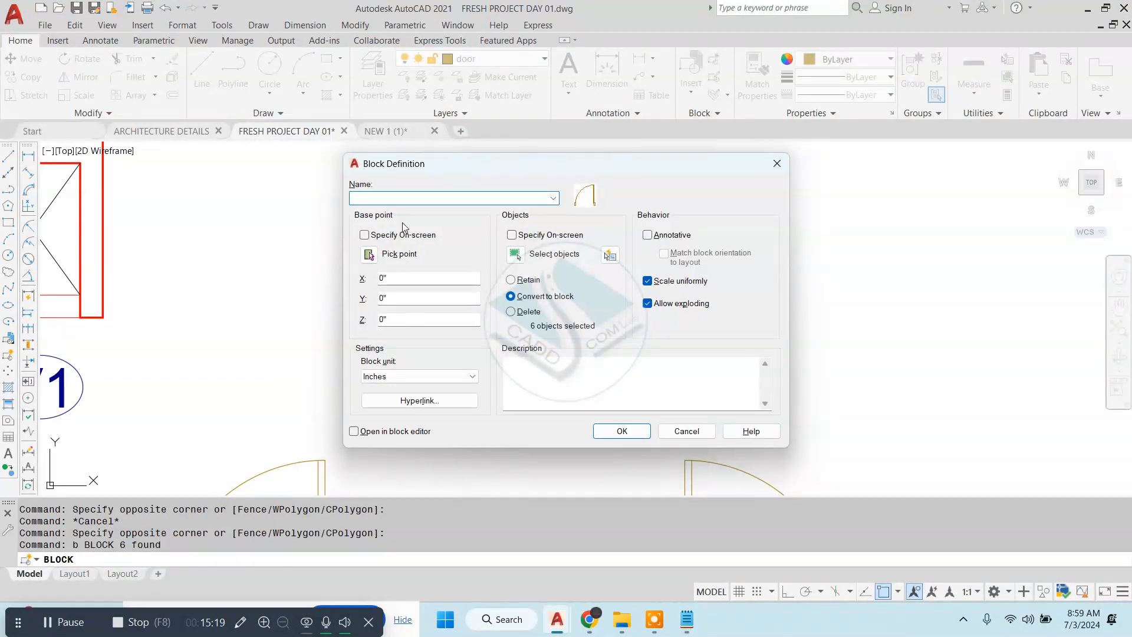
pyautogui.click(516, 255)
pyautogui.moveTo(669, 189); pyautogui.dragTo(374, 409)
pyautogui.press('Return')
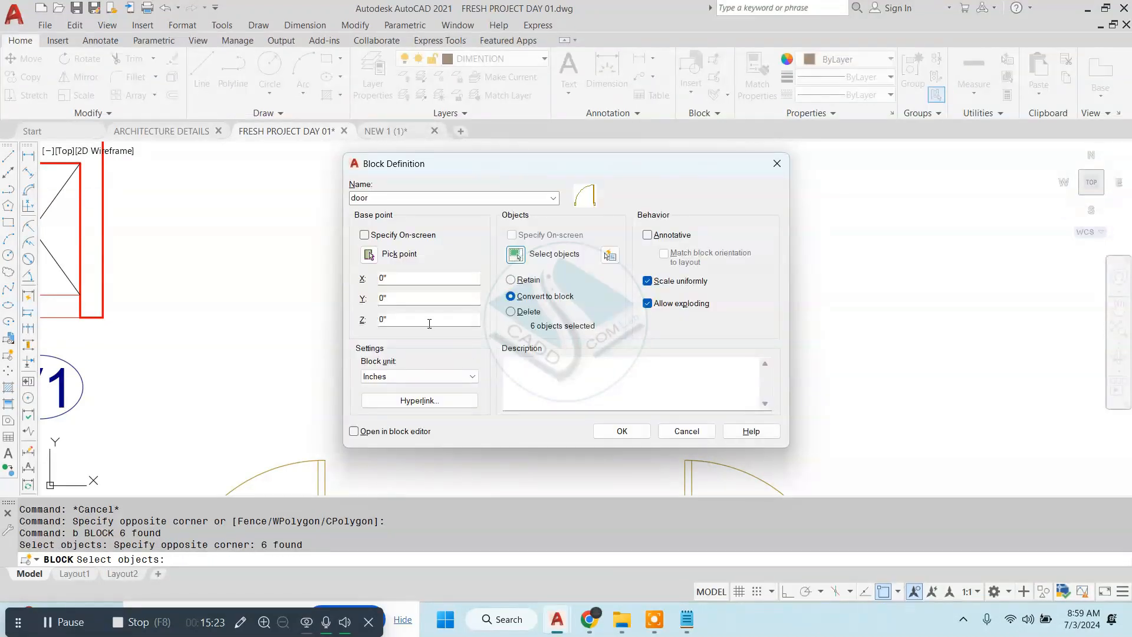
pyautogui.click(369, 255)
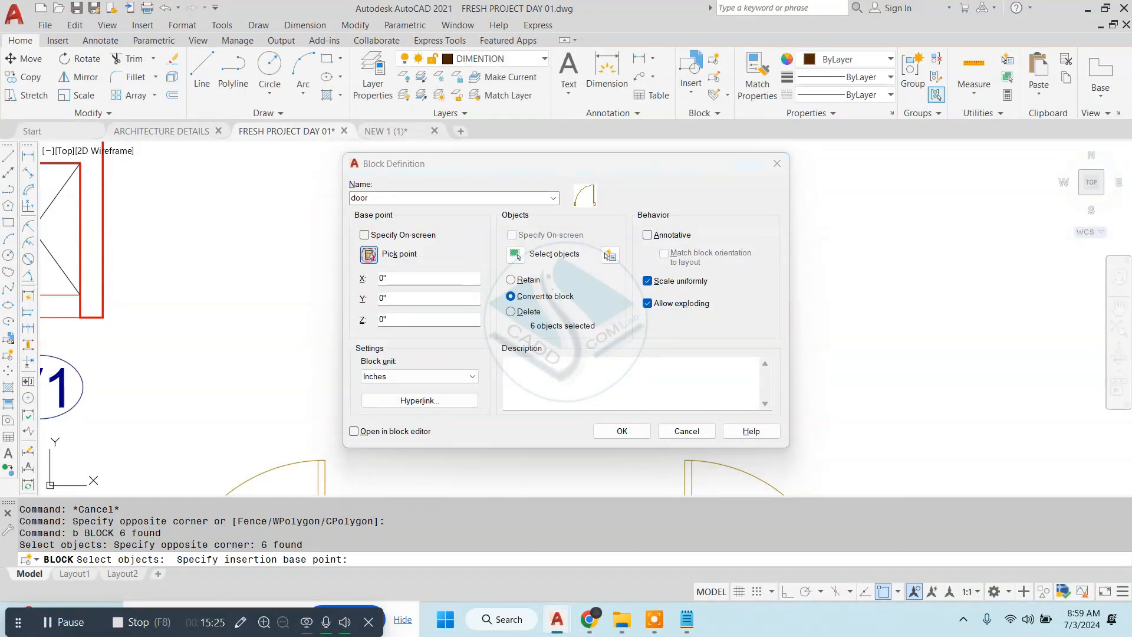
pyautogui.scroll(3, 434, 361)
pyautogui.click(428, 375)
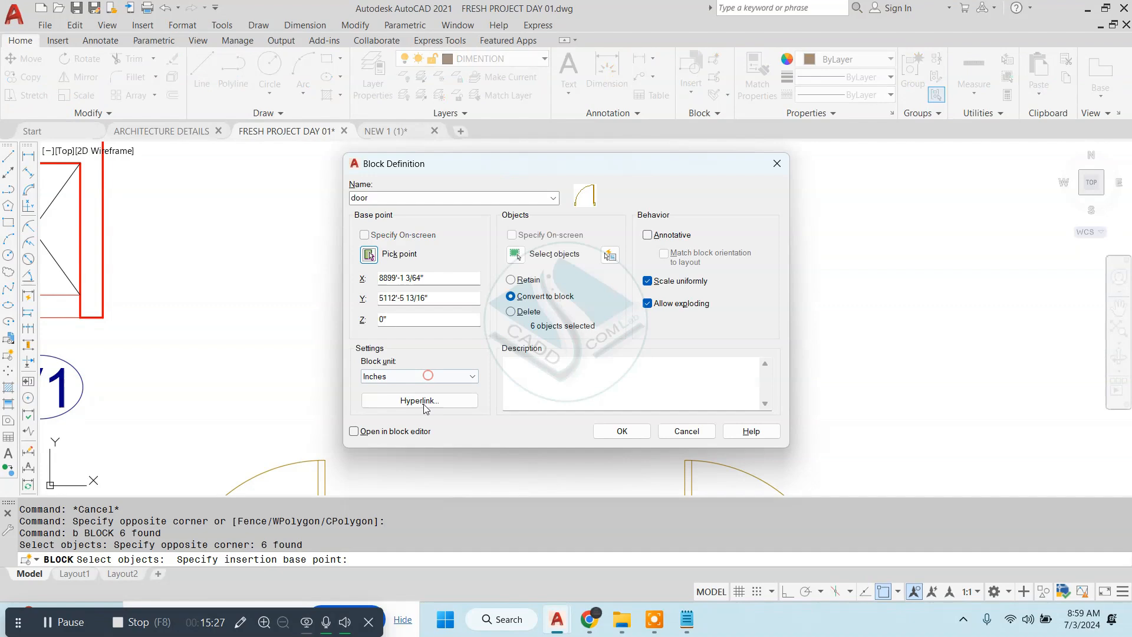
pyautogui.click(604, 431)
# - Select the new door block to check that it behaves as a single object
pyautogui.click(604, 321)
pyautogui.click(599, 344)
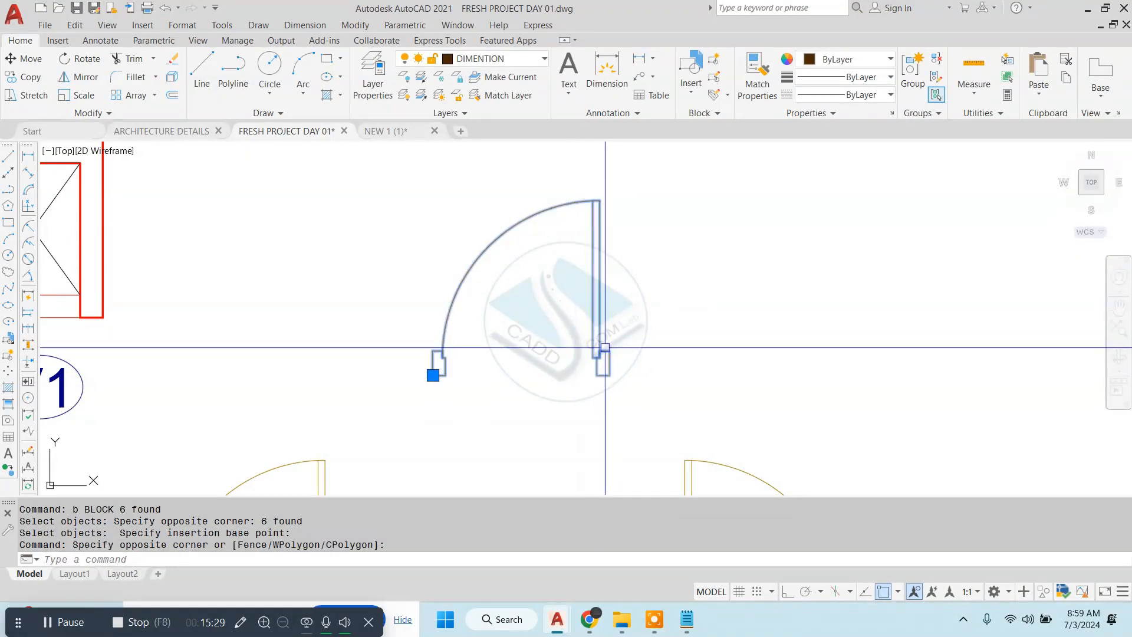
pyautogui.press('Escape')
pyautogui.click(607, 372)
pyautogui.press('Escape')
pyautogui.press('Escape')
# - Erase the door block from the empty space above the wall
pyautogui.click(612, 322)
pyautogui.click(532, 334)
pyautogui.scroll(-3, 617, 282)
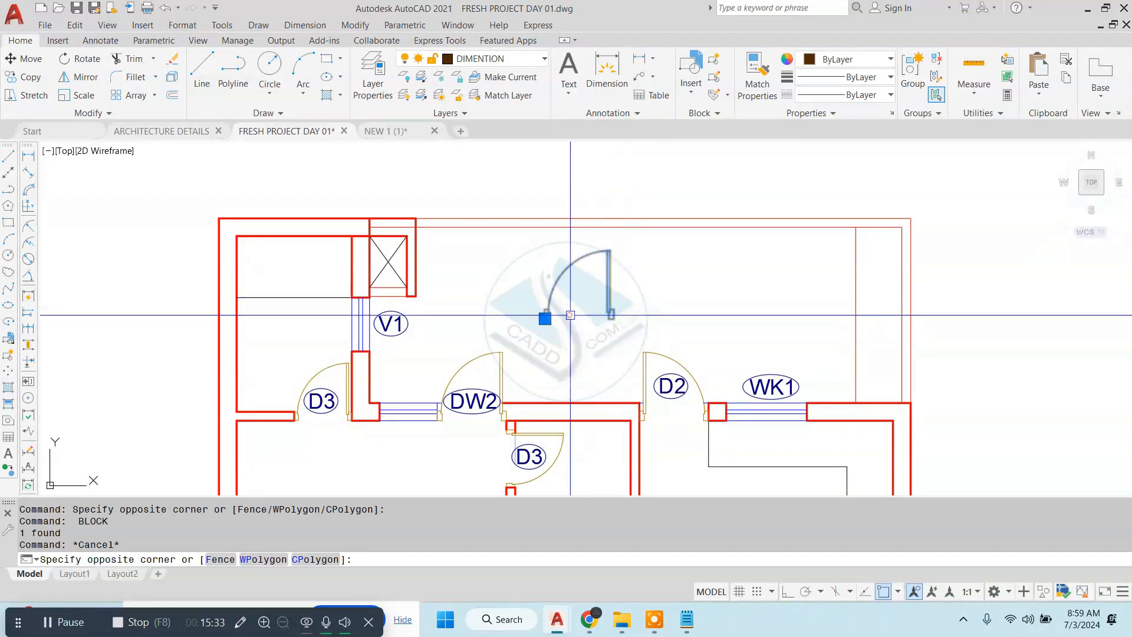
pyautogui.write('e')
pyautogui.press('Return')
pyautogui.press('Escape')
# - Select the D3 tag text by the toilet door to examine its layer, marking up the screen and clearing the markings
pyautogui.moveTo(532, 425)
pyautogui.mouseDown(button='middle')
pyautogui.moveTo(541, 375)
pyautogui.moveTo(531, 347)
pyautogui.moveTo(504, 367)
pyautogui.moveTo(511, 246)
pyautogui.mouseUp(button='middle')
pyautogui.scroll(2, 511, 246)
pyautogui.moveTo(272, 158); pyautogui.dragTo(644, 295, button='middle')
pyautogui.scroll(4, 532, 301)
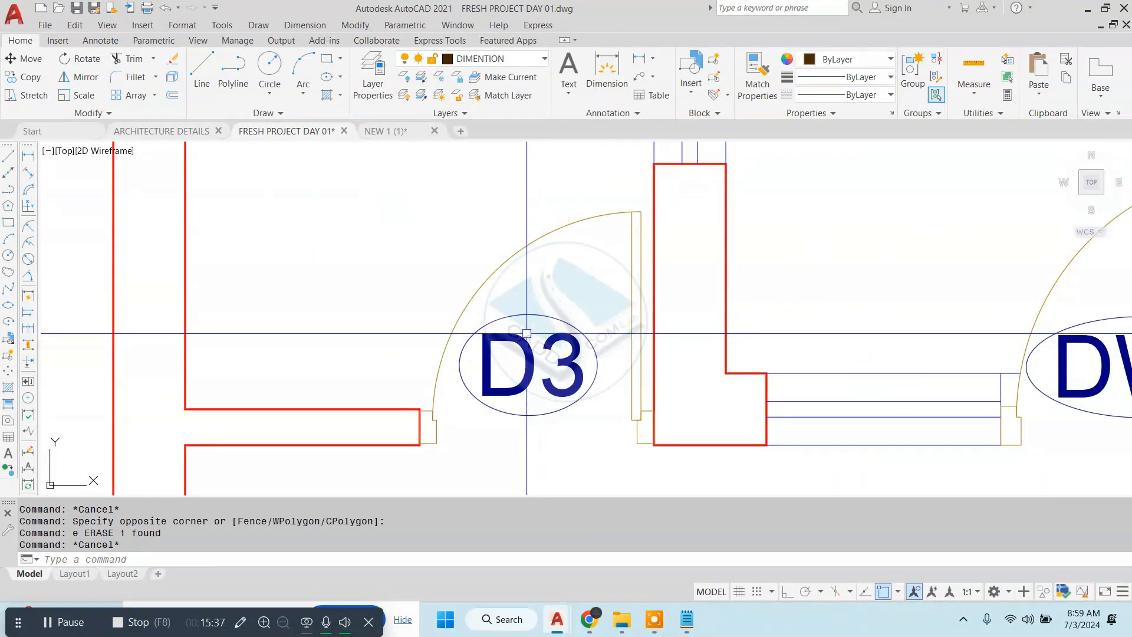
pyautogui.click(522, 343)
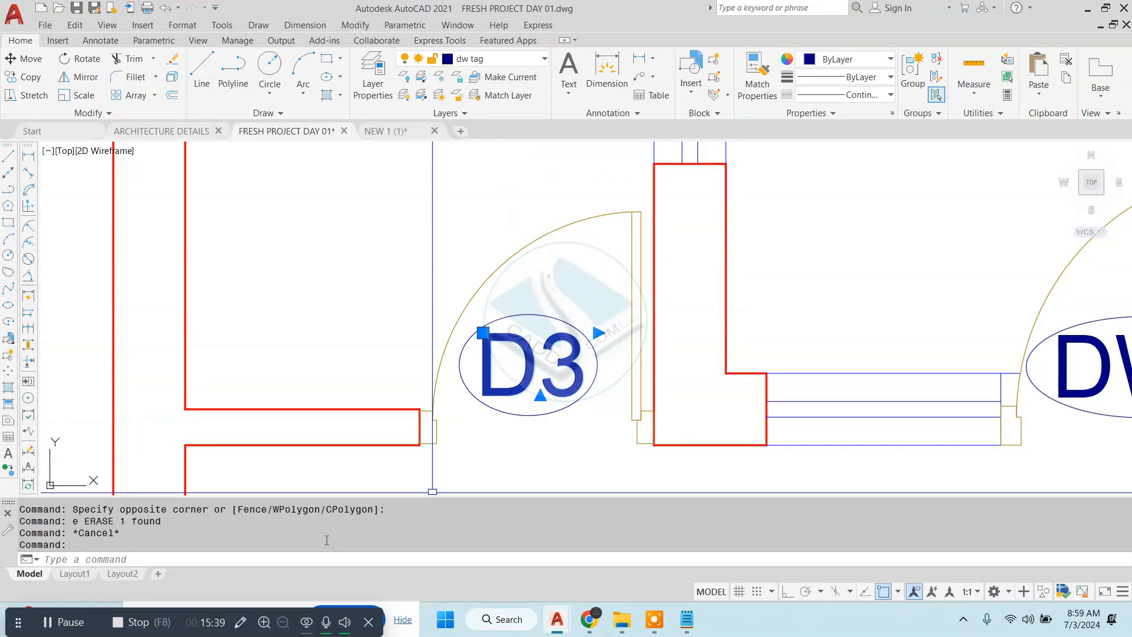
pyautogui.click(240, 622)
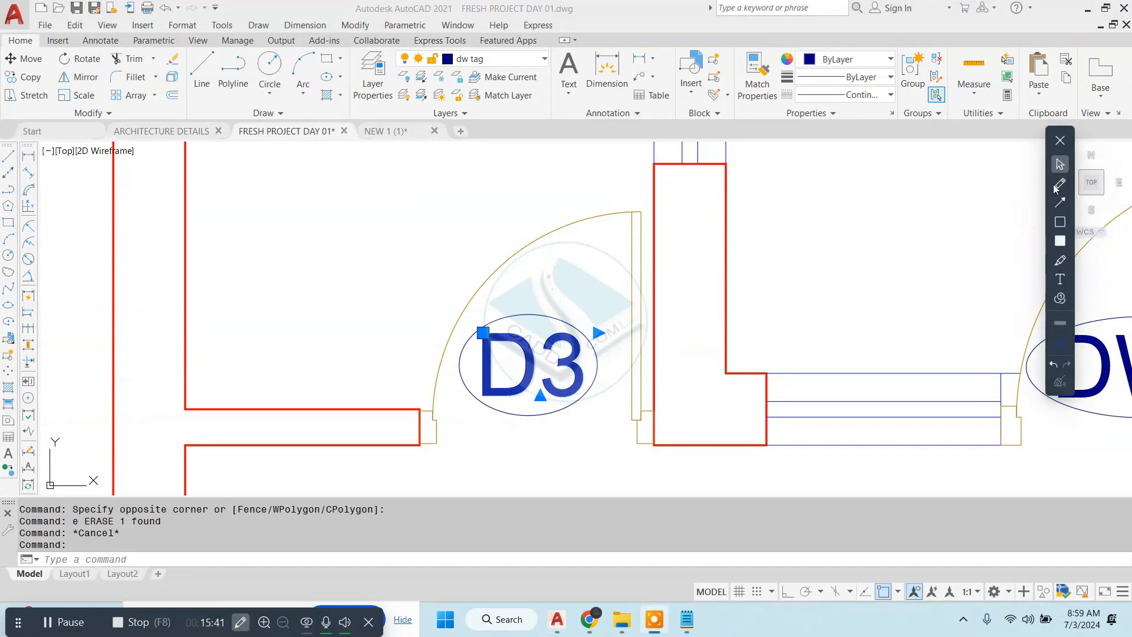
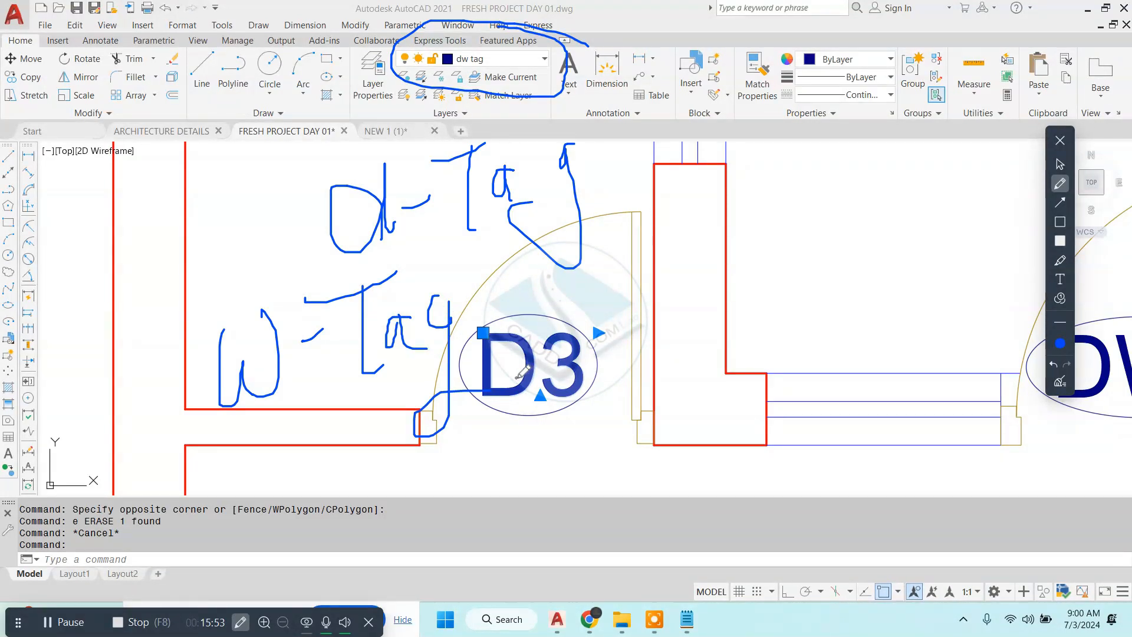
pyautogui.click(1060, 389)
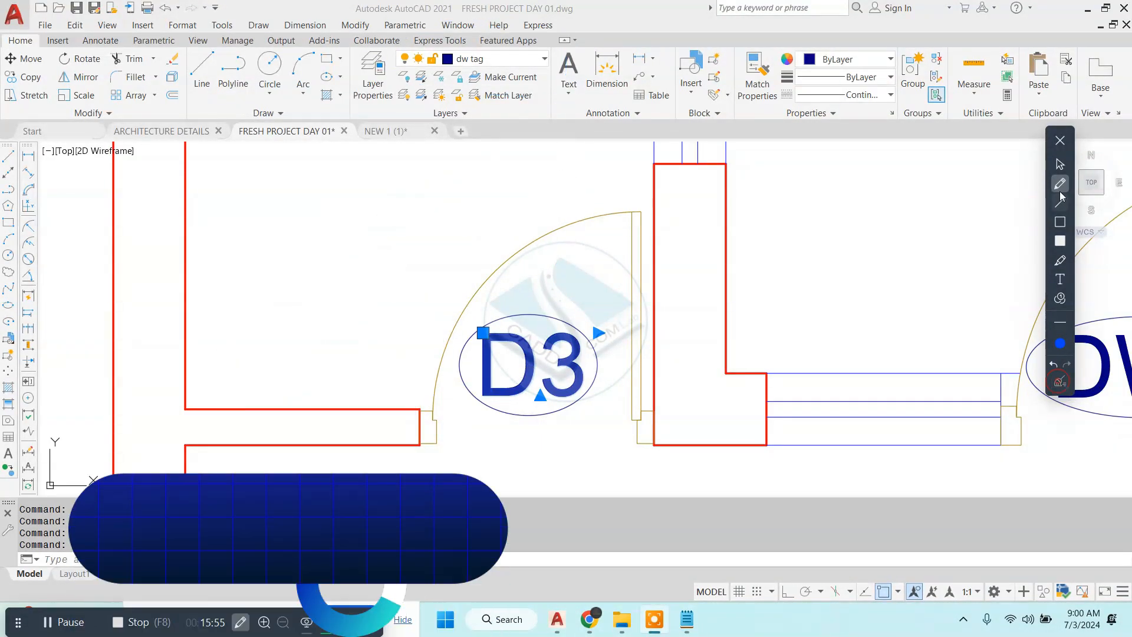
pyautogui.click(1059, 141)
pyautogui.scroll(-4, 519, 301)
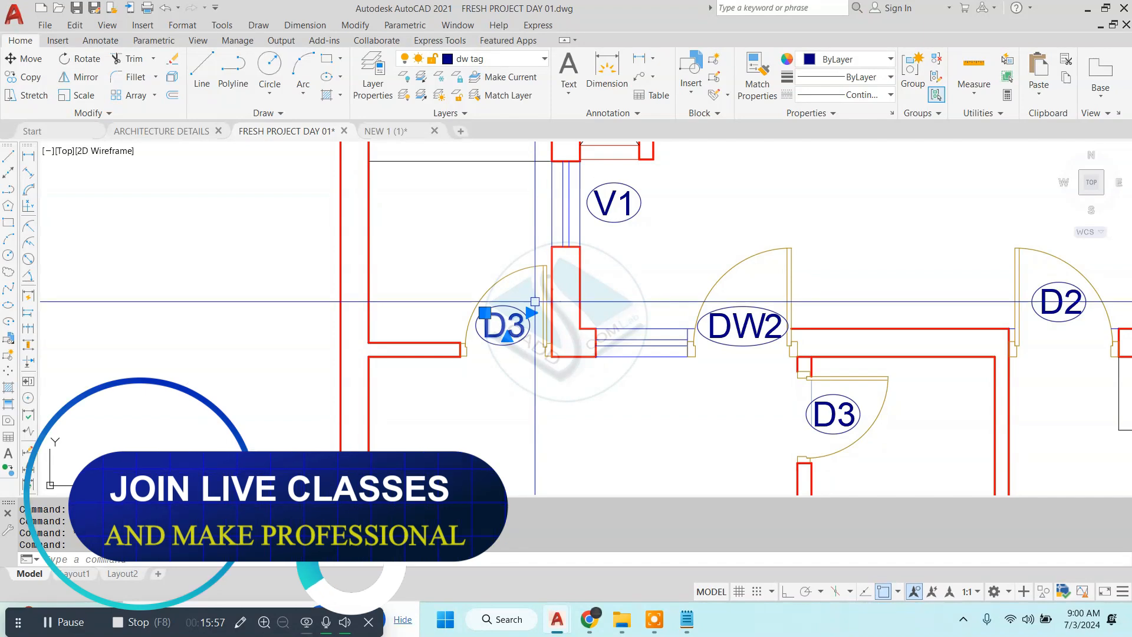
pyautogui.press('Escape')
# - Move the D3 tag and its ellipse slightly up and toward the door leaf
pyautogui.scroll(8, 522, 316)
pyautogui.click(542, 253)
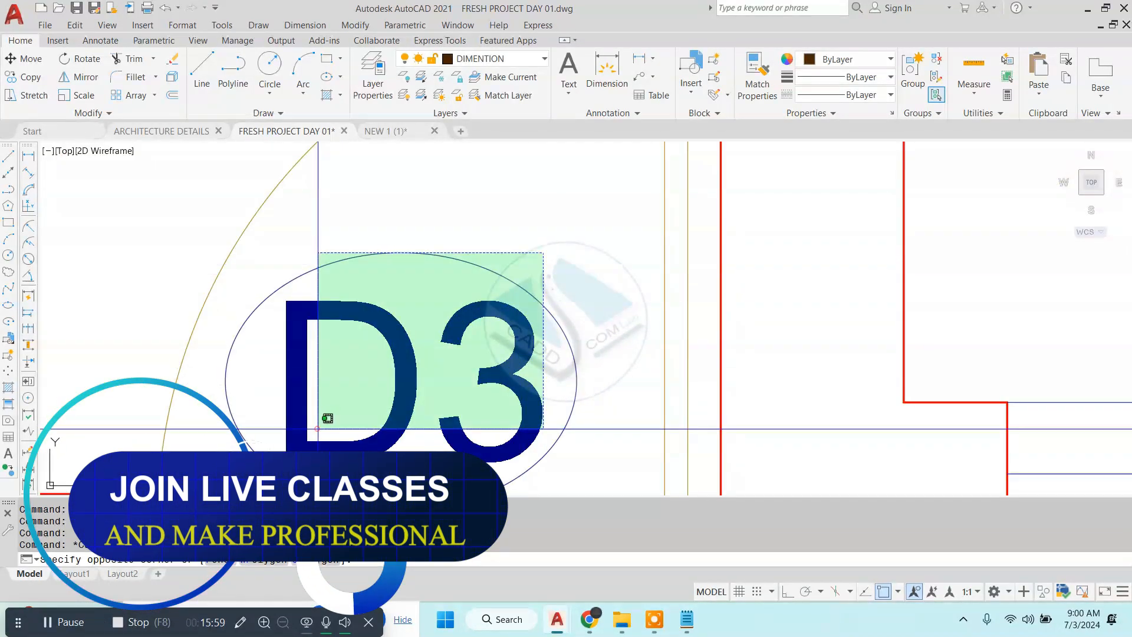
pyautogui.click(327, 418)
pyautogui.scroll(-2, 466, 374)
pyautogui.write('m')
pyautogui.press('Return')
pyautogui.click(519, 235)
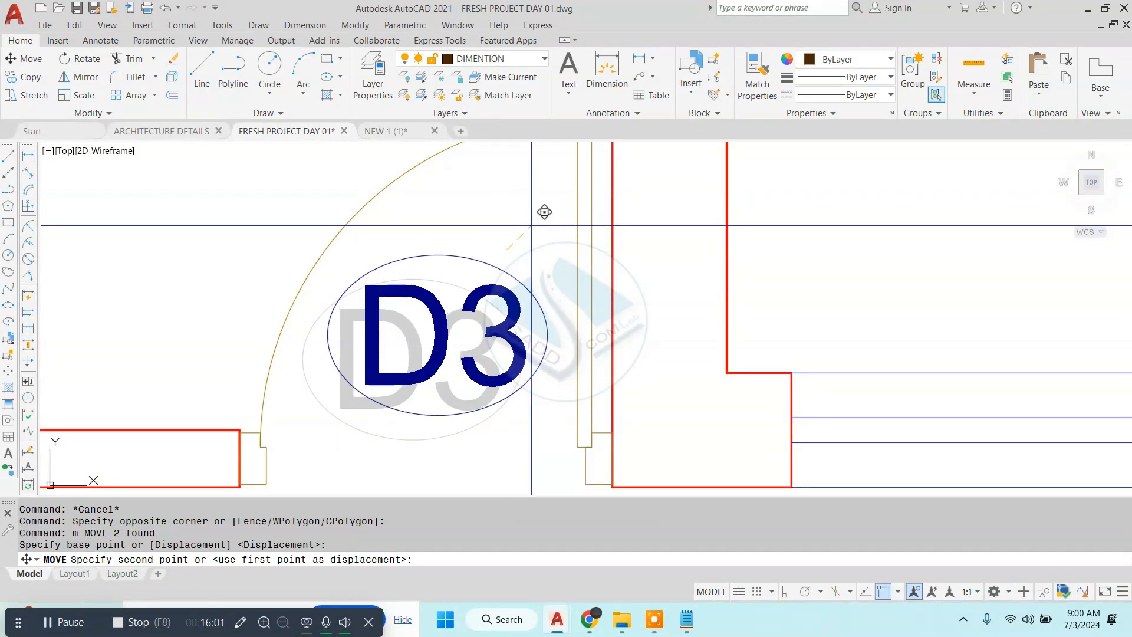
pyautogui.click(531, 225)
# - Move the D3 tag and its ellipse down into the door opening between the wall ends
pyautogui.scroll(-4, 487, 320)
pyautogui.scroll(4, 492, 309)
pyautogui.click(516, 284)
pyautogui.click(433, 396)
pyautogui.moveTo(450, 379); pyautogui.dragTo(431, 269, button='middle')
pyautogui.write('m')
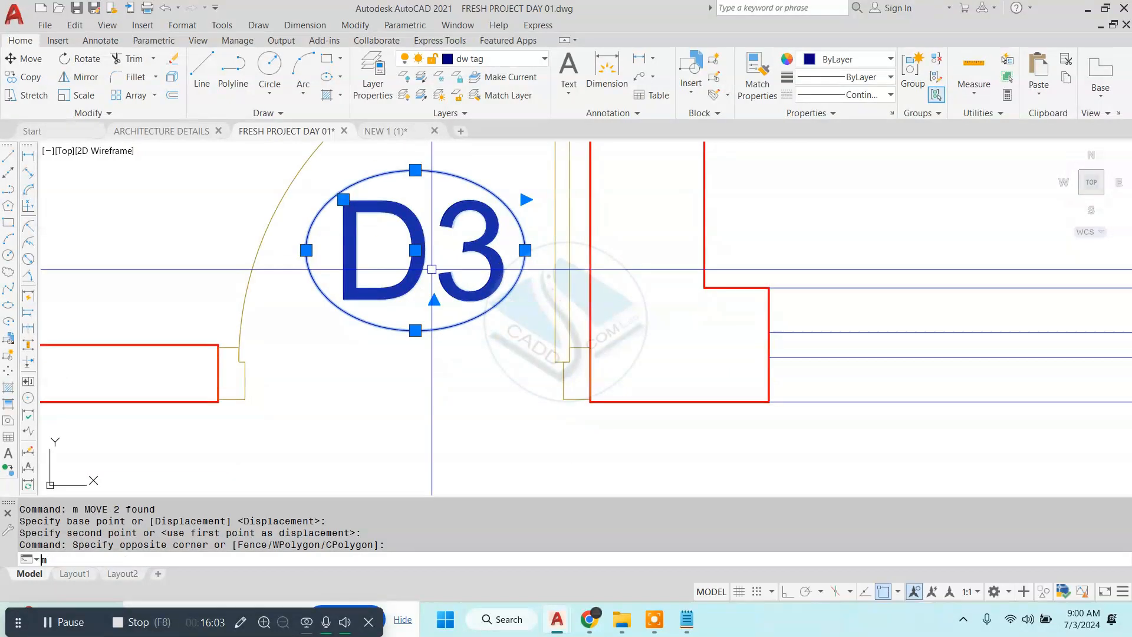
pyautogui.press('Return')
pyautogui.click(433, 261)
pyautogui.scroll(-2, 421, 377)
pyautogui.moveTo(419, 439); pyautogui.dragTo(445, 428, button='middle')
pyautogui.click(439, 377)
# - Move the D3 tag and its ellipse up so they sit inside the door swing
pyautogui.click(461, 279)
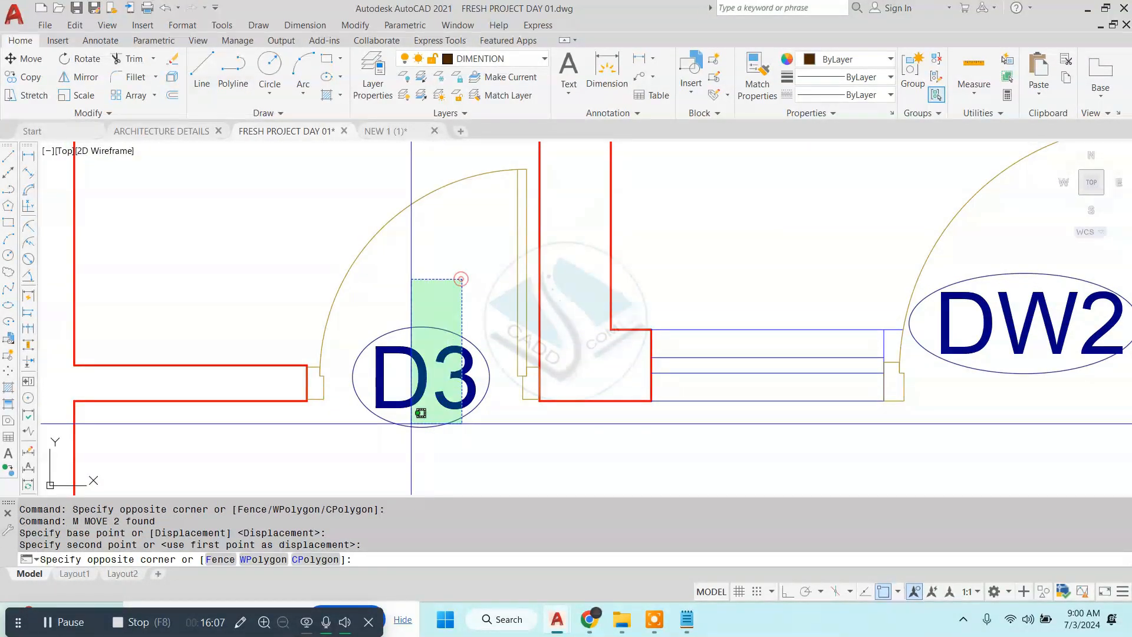
pyautogui.click(411, 423)
pyautogui.write('m')
pyautogui.press('Return')
pyautogui.click(543, 482)
pyautogui.click(553, 411)
pyautogui.scroll(-2, 440, 301)
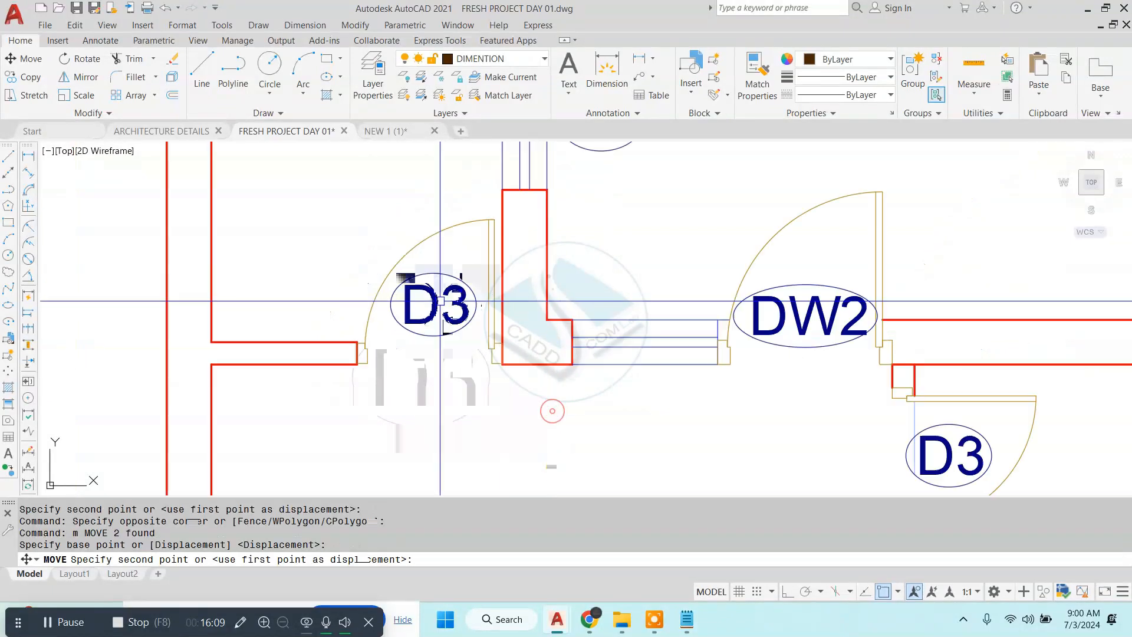
pyautogui.scroll(-4, 440, 301)
pyautogui.press('Escape')
pyautogui.press('Escape')
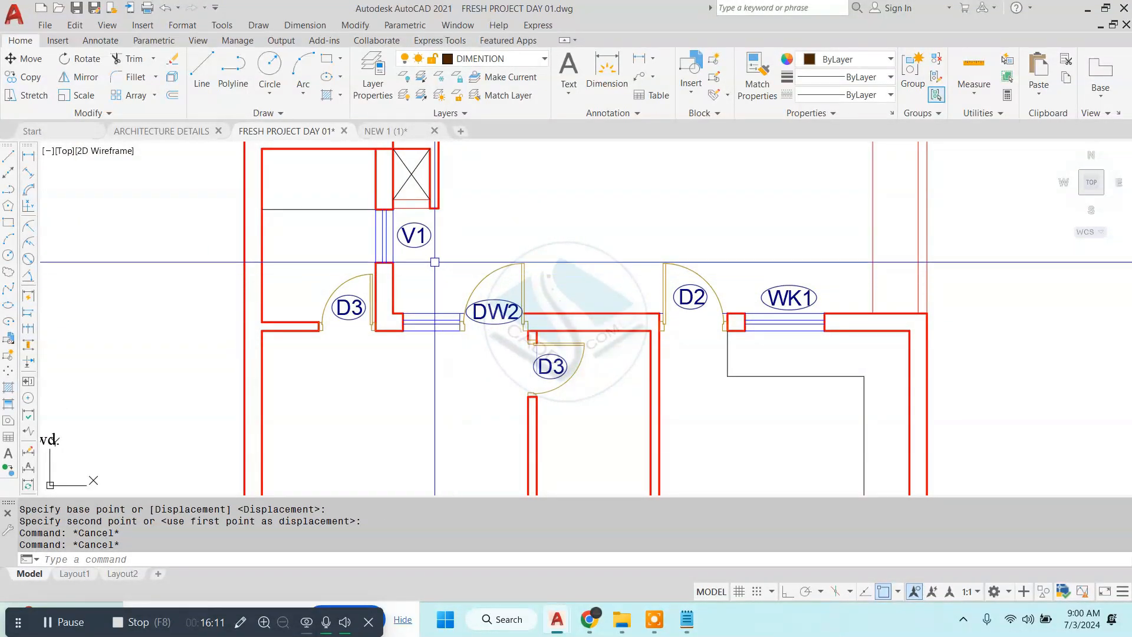
# - Select an inner line of the V1 ventilator to examine which layer it is on
pyautogui.scroll(5, 391, 229)
pyautogui.click(399, 217)
pyautogui.moveTo(399, 217); pyautogui.dragTo(429, 262, button='middle')
pyautogui.press('Escape')
pyautogui.click(406, 267)
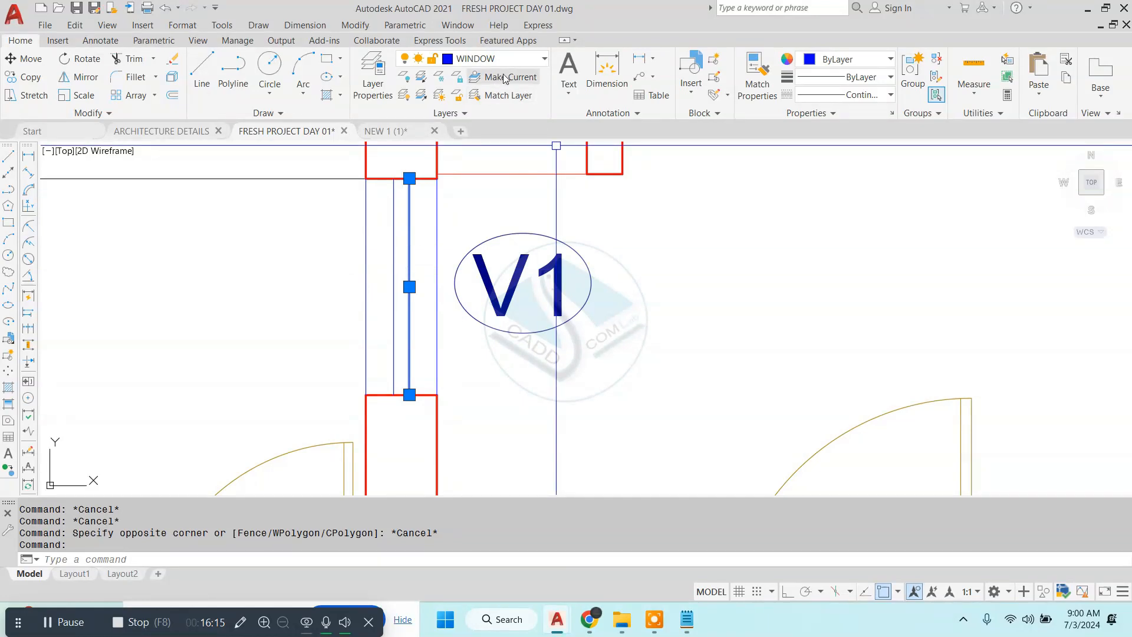
pyautogui.press('Escape')
pyautogui.scroll(-4, 539, 243)
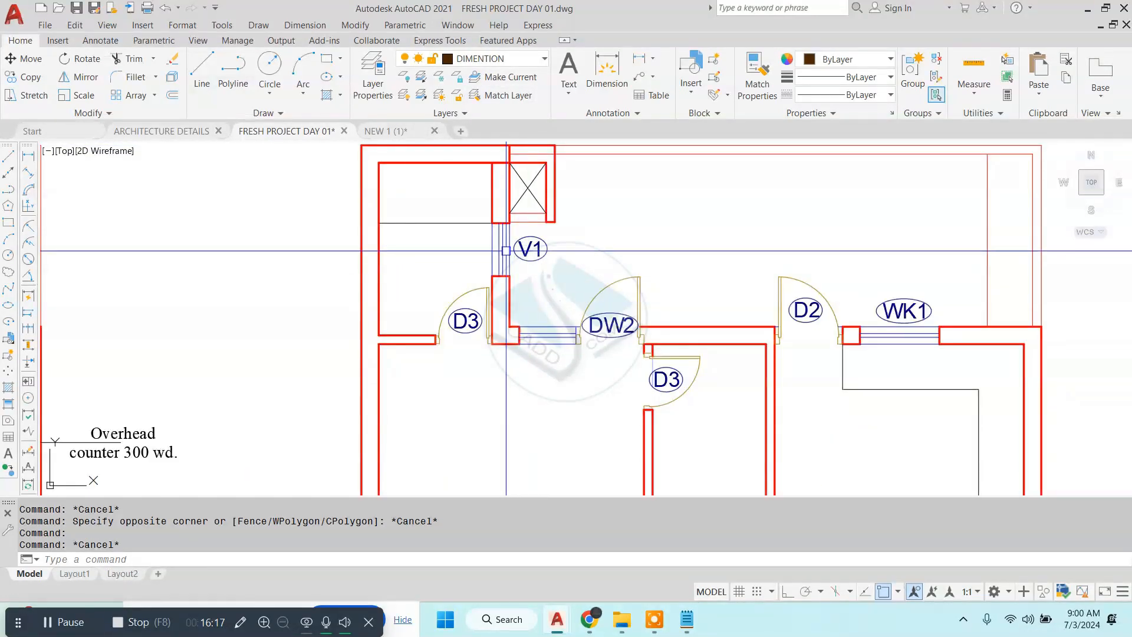
# - Select the kitchen platform outline below the WK1 window to examine it
pyautogui.moveTo(778, 354); pyautogui.dragTo(522, 298, button='middle')
pyautogui.scroll(6, 569, 258)
pyautogui.click(630, 179)
pyautogui.click(528, 242)
pyautogui.scroll(-2, 527, 243)
pyautogui.press('Escape')
pyautogui.press('Escape')
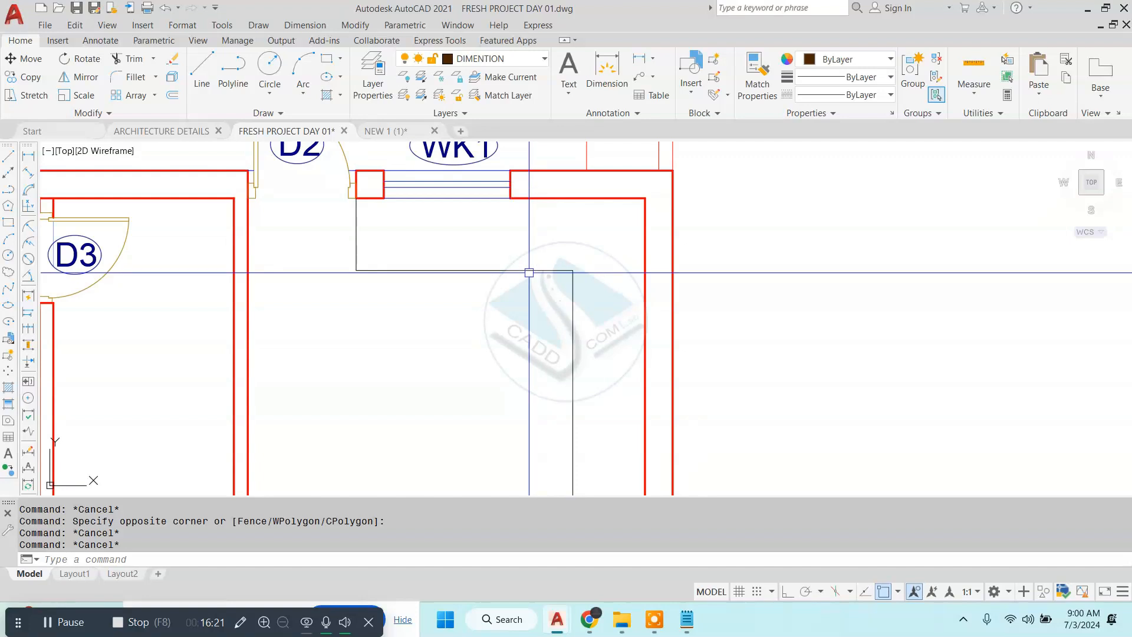
# - Create a layer named "kkitchen tp" and set its color to index 230
pyautogui.write('la')
pyautogui.press('Return')
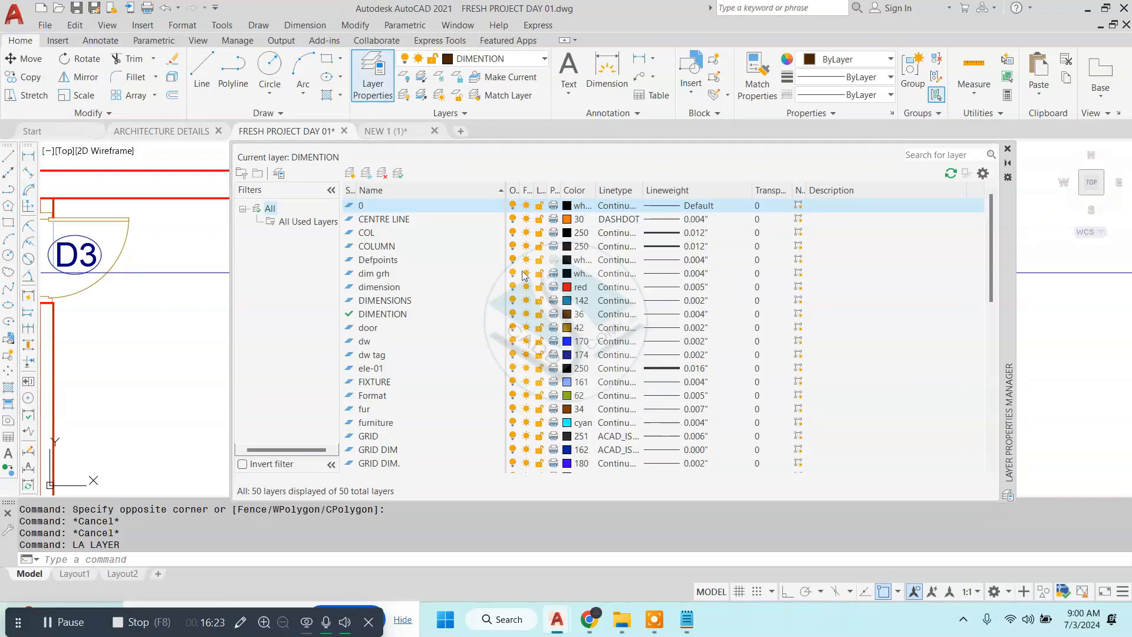
pyautogui.click(354, 177)
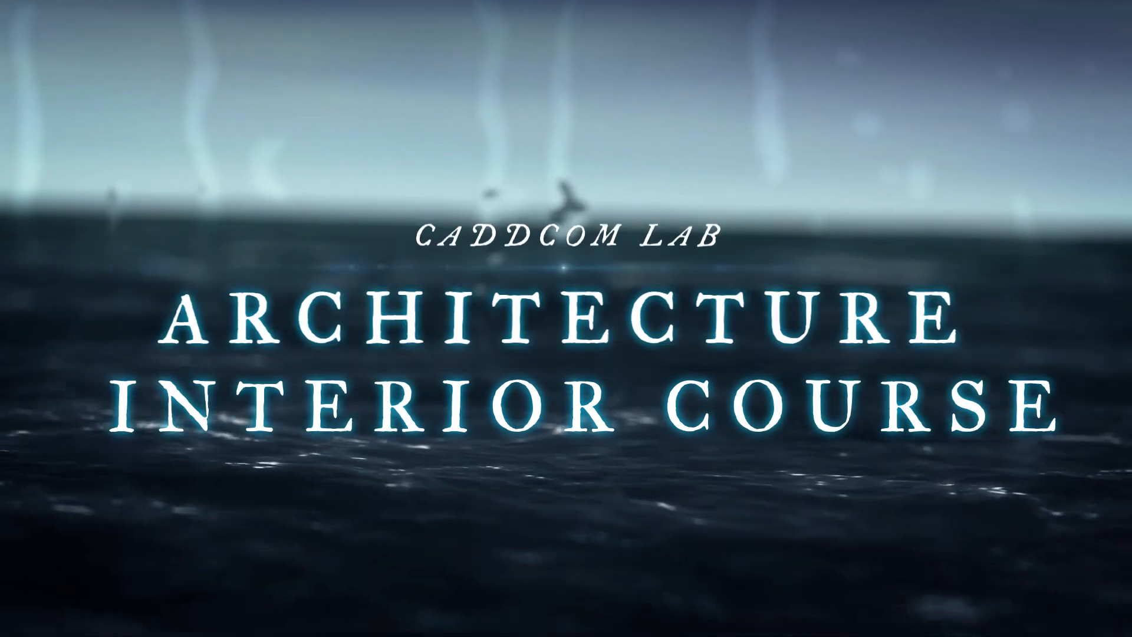
pyautogui.write('kkitchen tp')
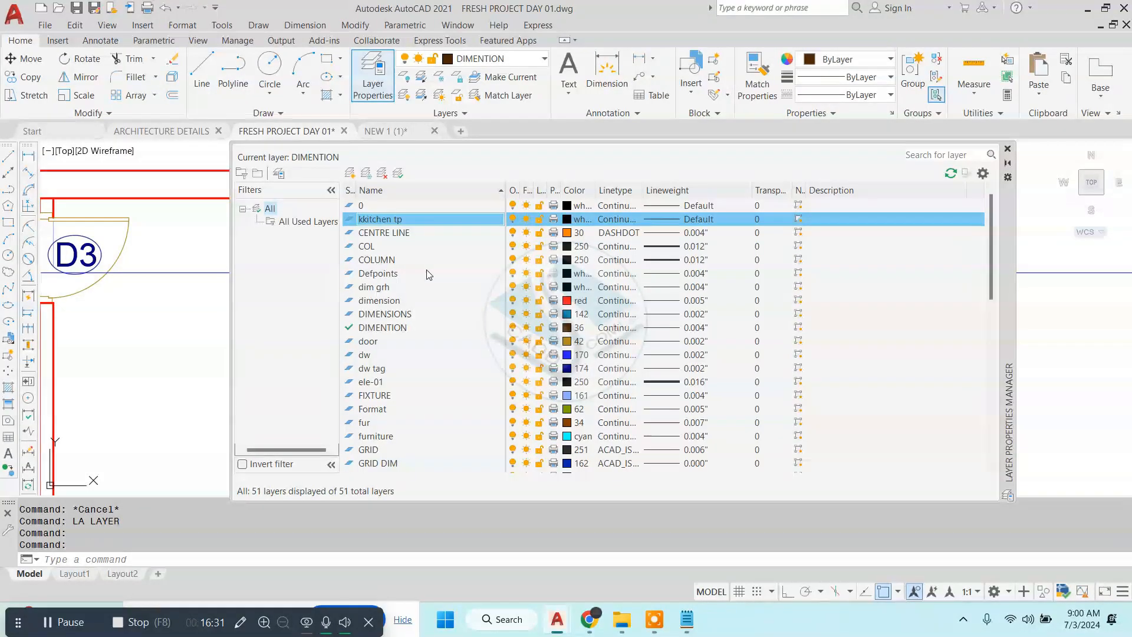
pyautogui.click(566, 222)
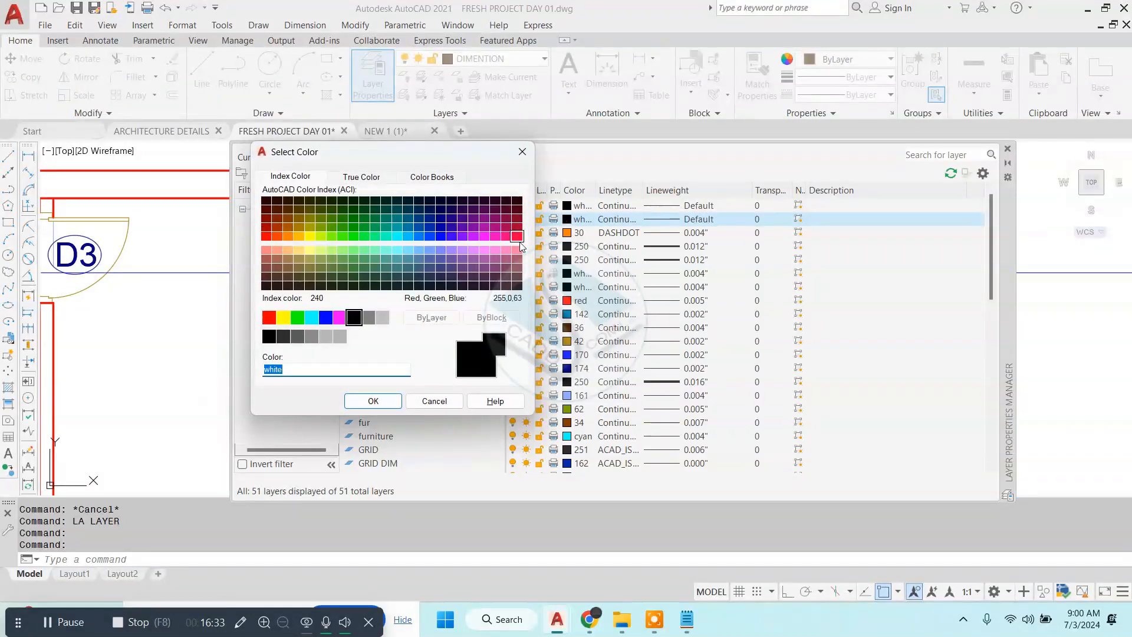
pyautogui.click(373, 401)
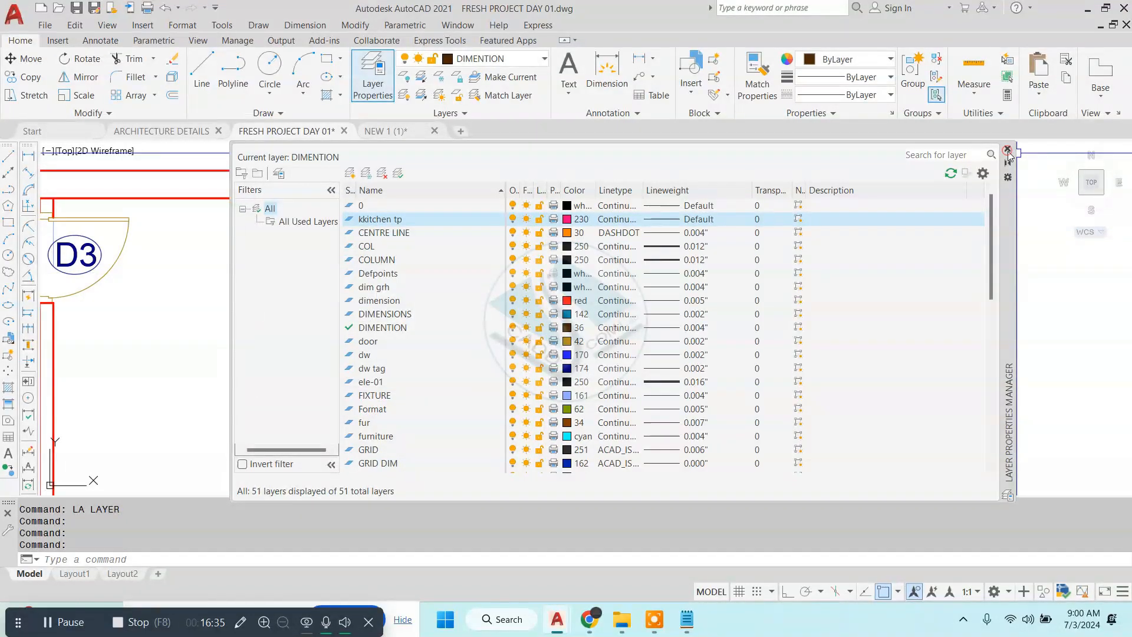
# - Close the layer manager and move the kitchen platform outline below the WK1 window to the kkitchen tp layer
pyautogui.click(1008, 151)
pyautogui.press('Escape')
pyautogui.scroll(2, 746, 246)
pyautogui.scroll(-2, 602, 238)
pyautogui.click(503, 234)
pyautogui.click(377, 337)
pyautogui.click(331, 220)
pyautogui.click(261, 299)
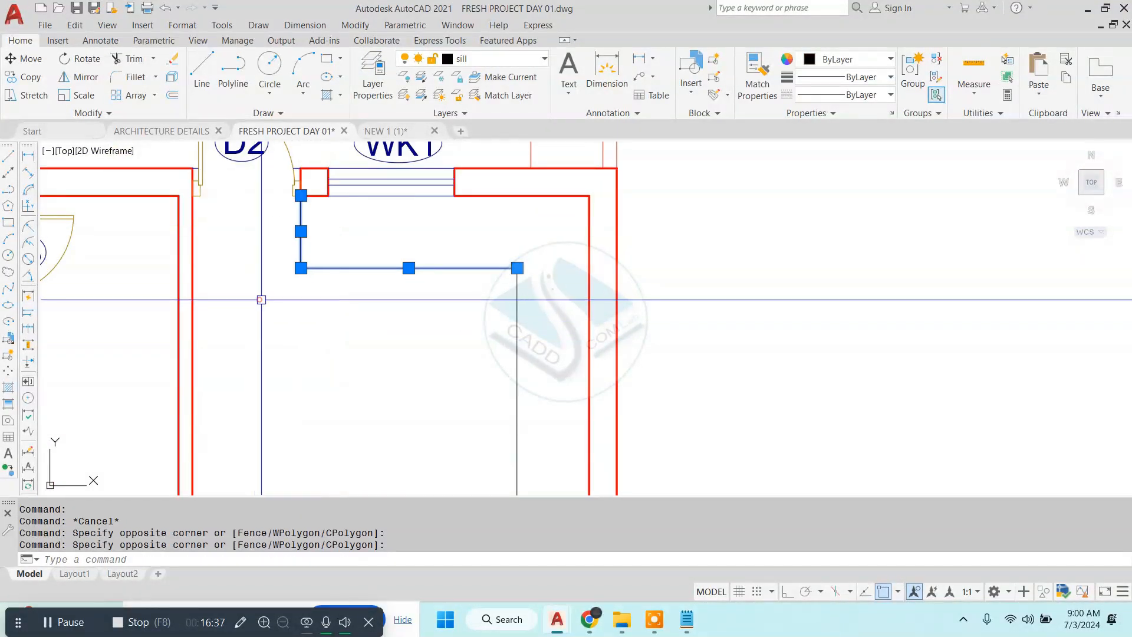
pyautogui.scroll(-4, 572, 235)
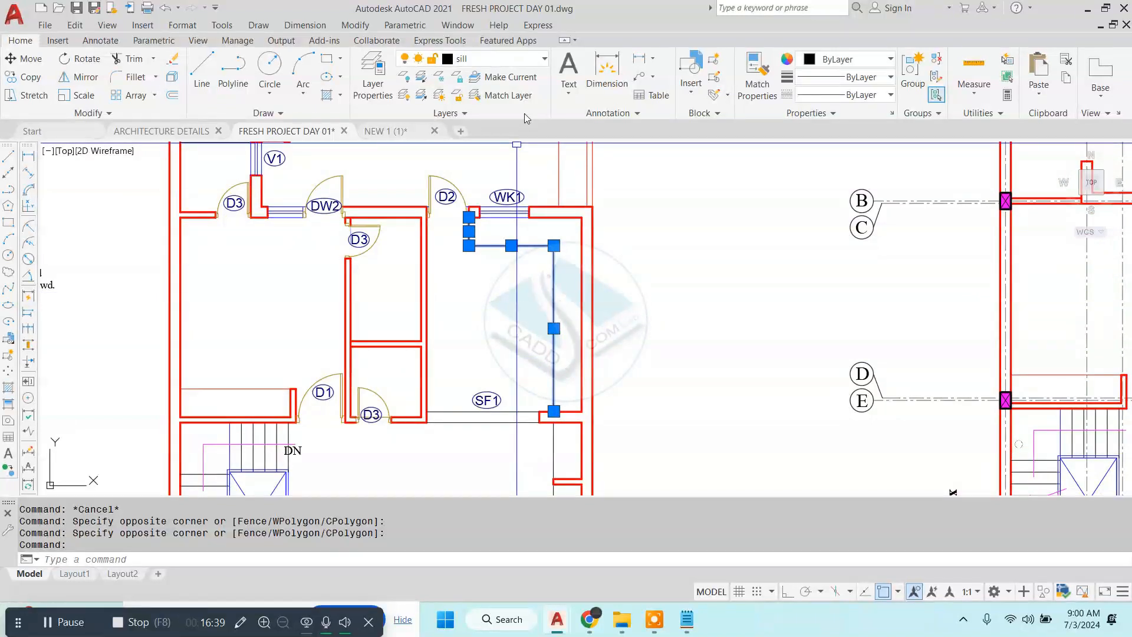
pyautogui.click(538, 59)
pyautogui.scroll(-3, 499, 175)
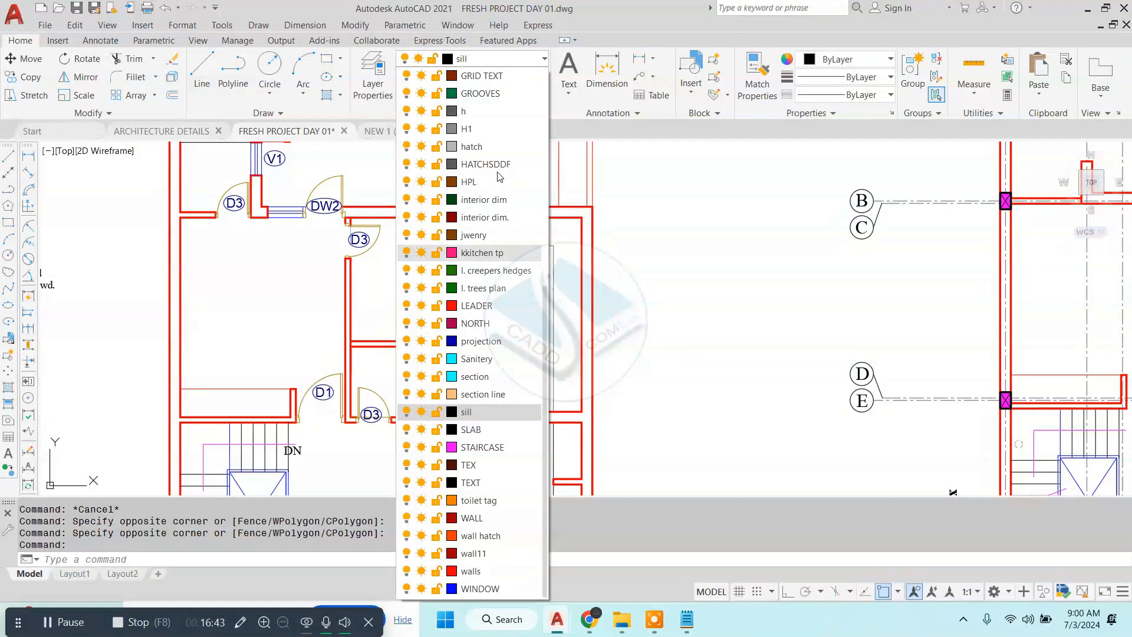
pyautogui.click(478, 257)
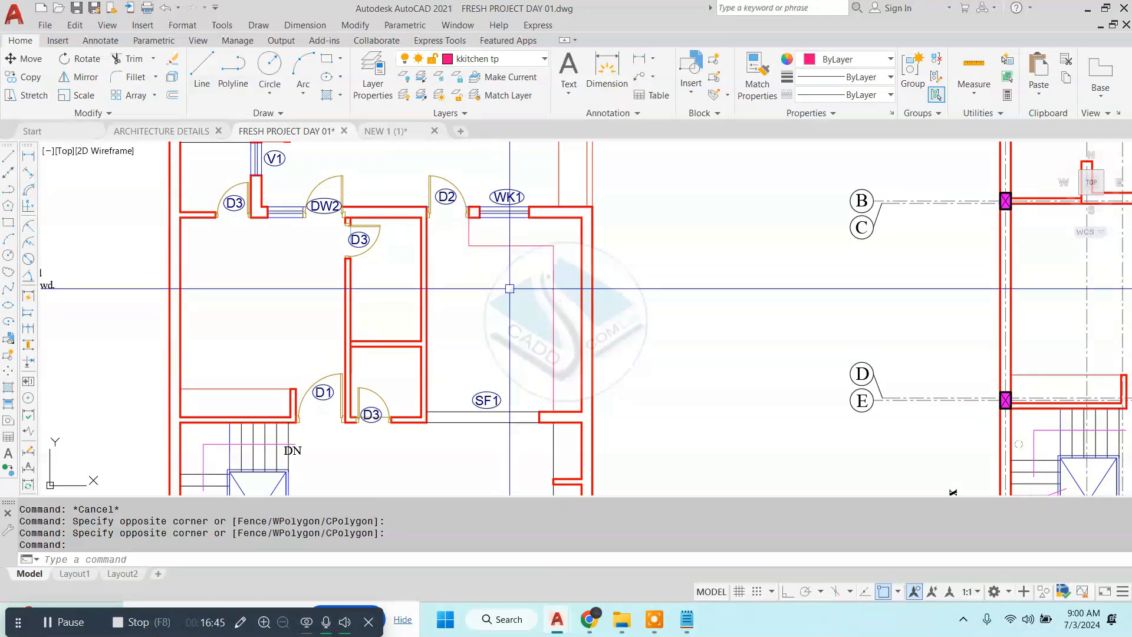
pyautogui.press('Escape')
# - Select the thin line across the wall recess beside door D1 to examine which layer it is on
pyautogui.moveTo(489, 305)
pyautogui.mouseDown(button='middle')
pyautogui.moveTo(512, 372)
pyautogui.moveTo(567, 247)
pyautogui.mouseUp(button='middle')
pyautogui.moveTo(551, 297); pyautogui.dragTo(547, 263, button='middle')
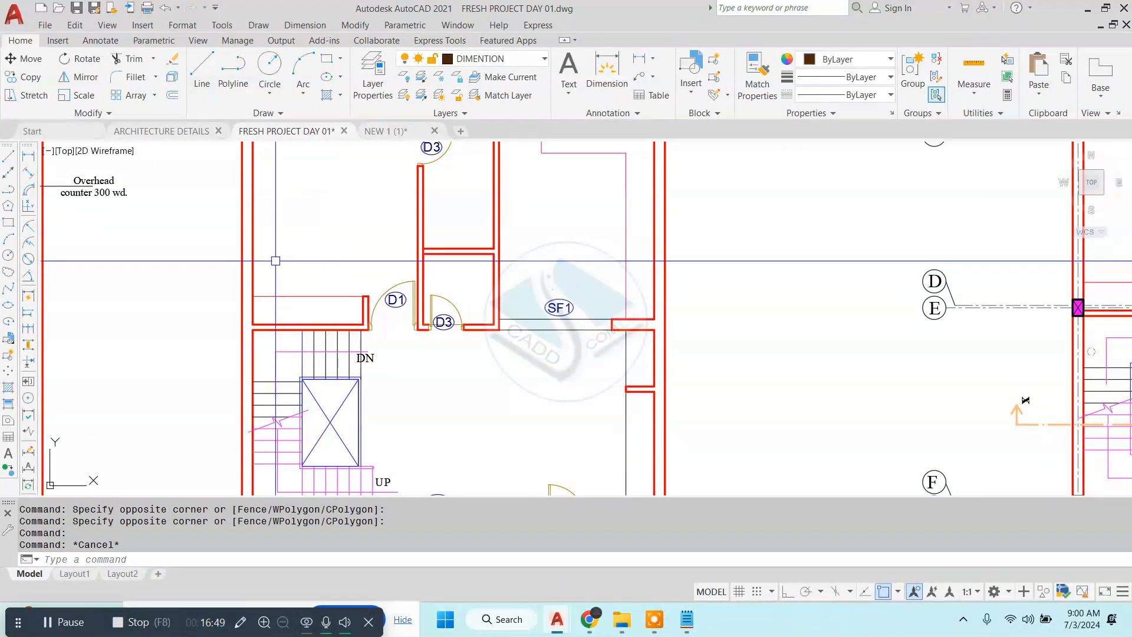
pyautogui.moveTo(275, 261); pyautogui.dragTo(416, 246, button='middle')
pyautogui.scroll(2, 463, 273)
pyautogui.click(462, 273)
pyautogui.click(401, 298)
pyautogui.scroll(2, 432, 297)
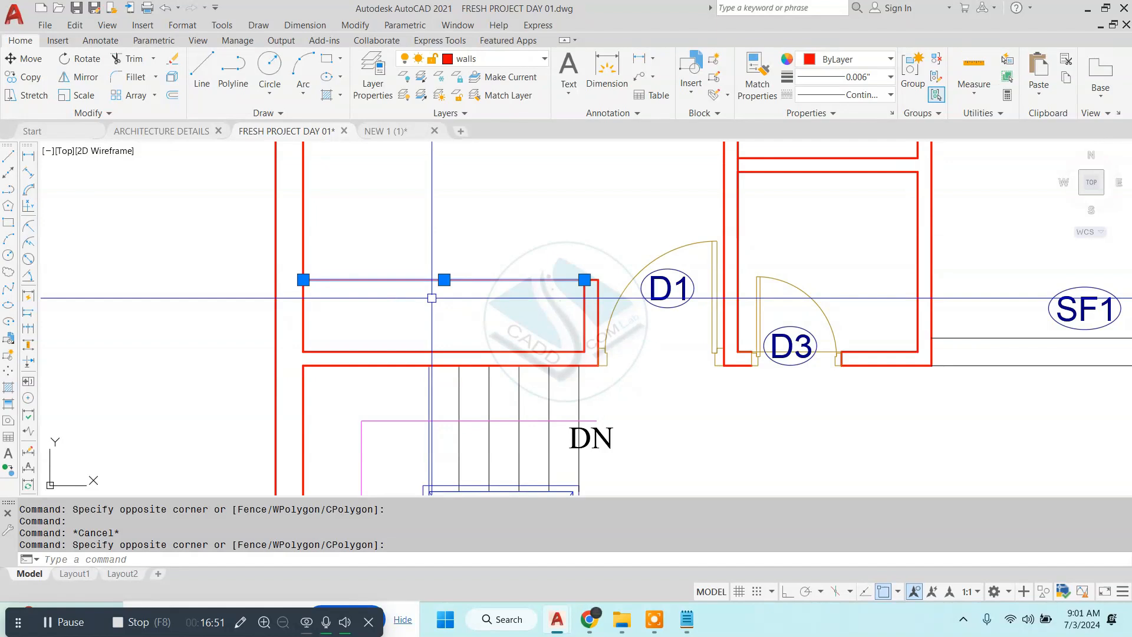
pyautogui.press('Escape')
# - Make the recess line's layer current, and switch the current layer to fur
pyautogui.scroll(2, 426, 291)
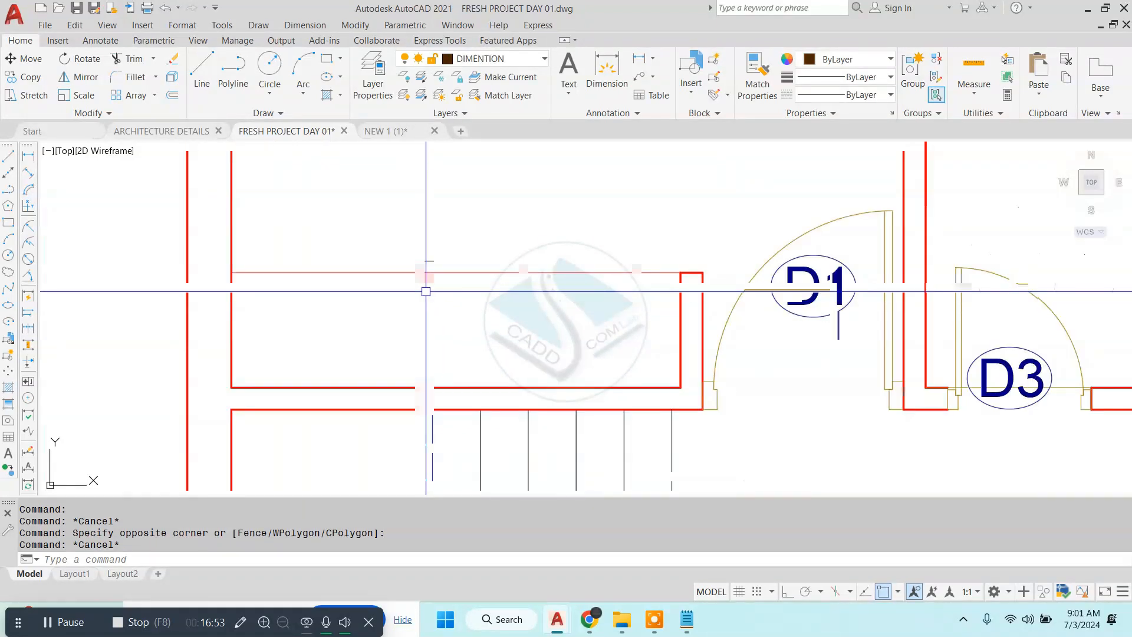
pyautogui.scroll(2, 425, 291)
pyautogui.click(424, 260)
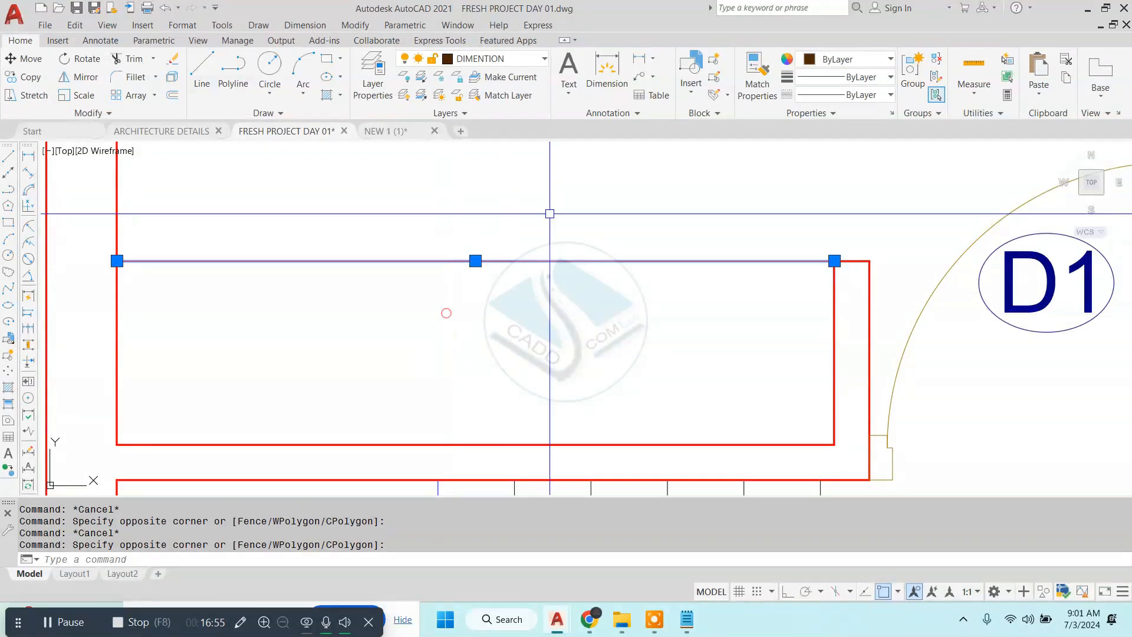
pyautogui.click(510, 77)
pyautogui.click(495, 58)
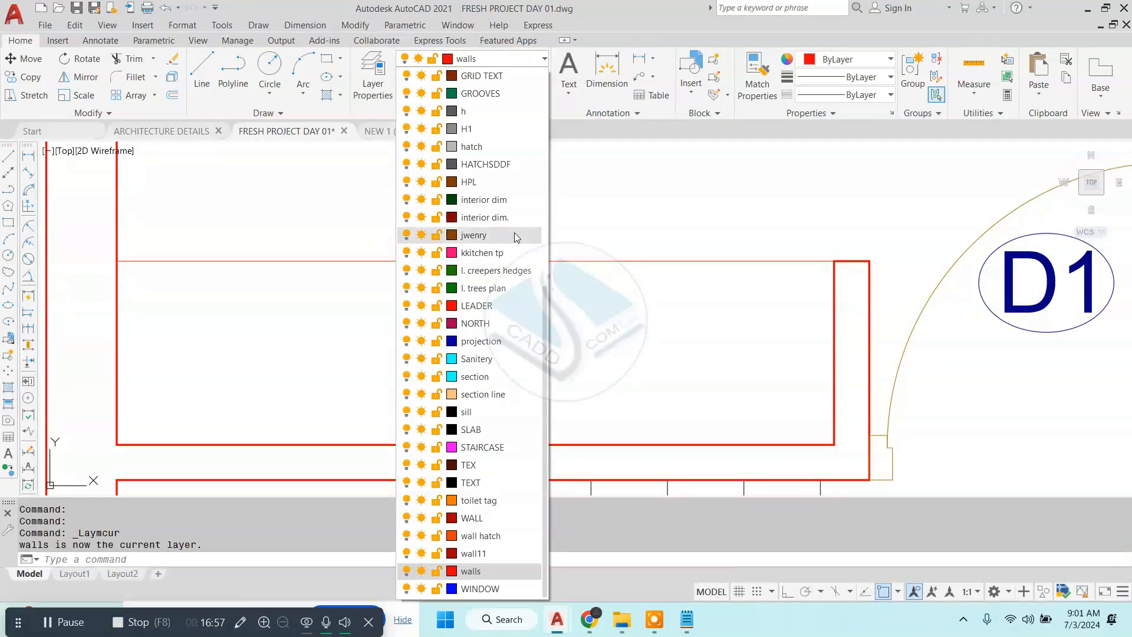
pyautogui.scroll(-2, 514, 234)
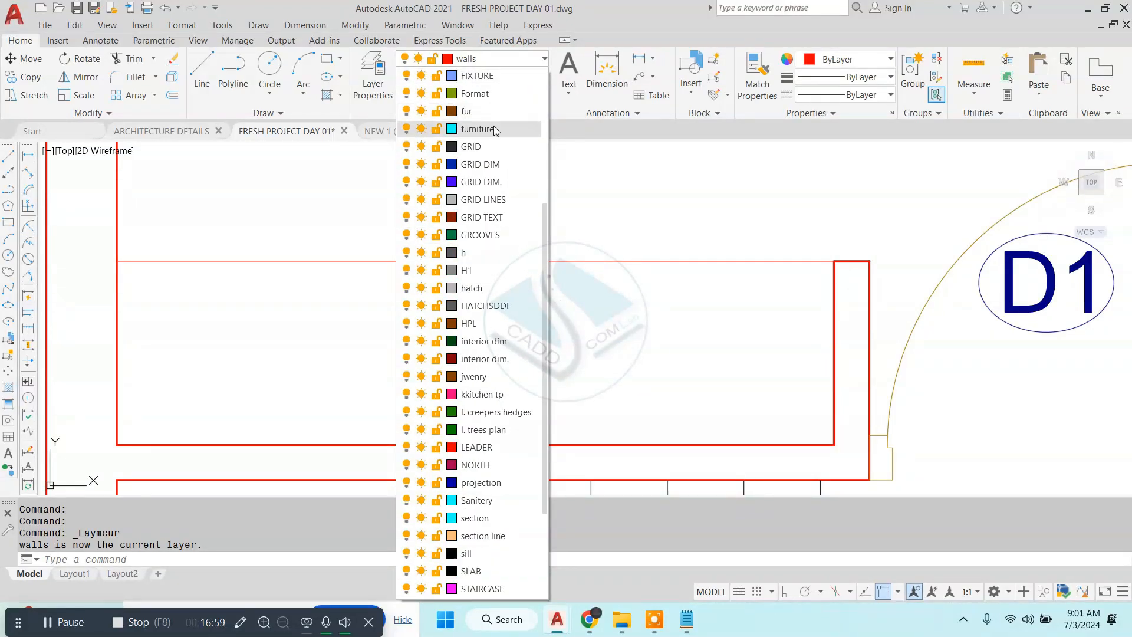
pyautogui.click(497, 111)
pyautogui.press('Escape')
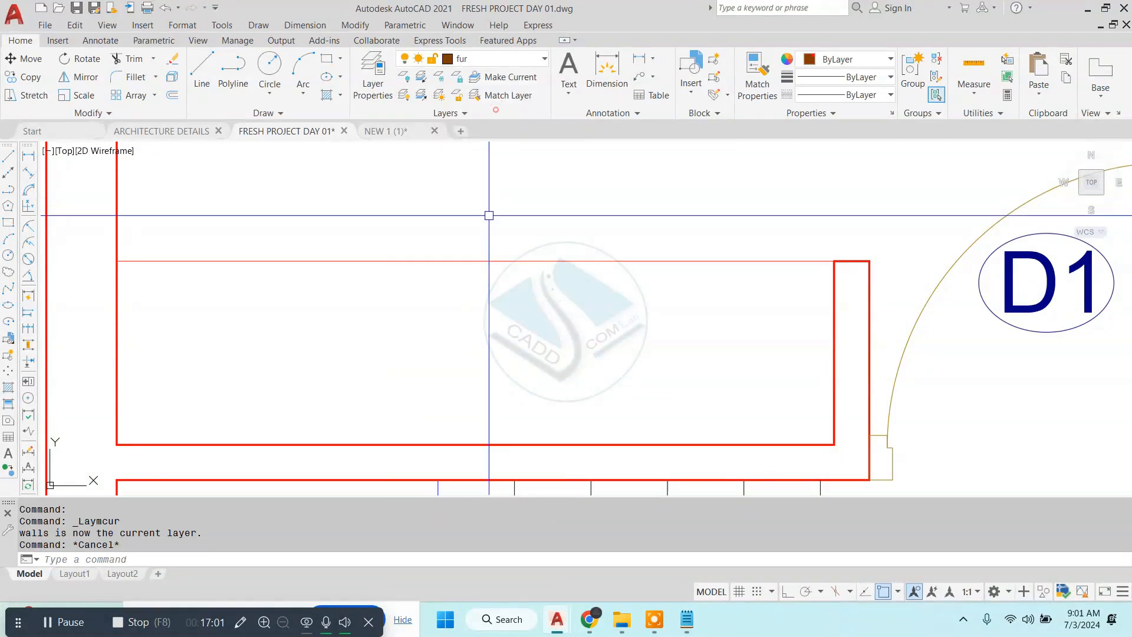
# - Move the thin line across the wall recess beside door D1 to the fur layer
pyautogui.click(462, 249)
pyautogui.click(411, 319)
pyautogui.click(495, 58)
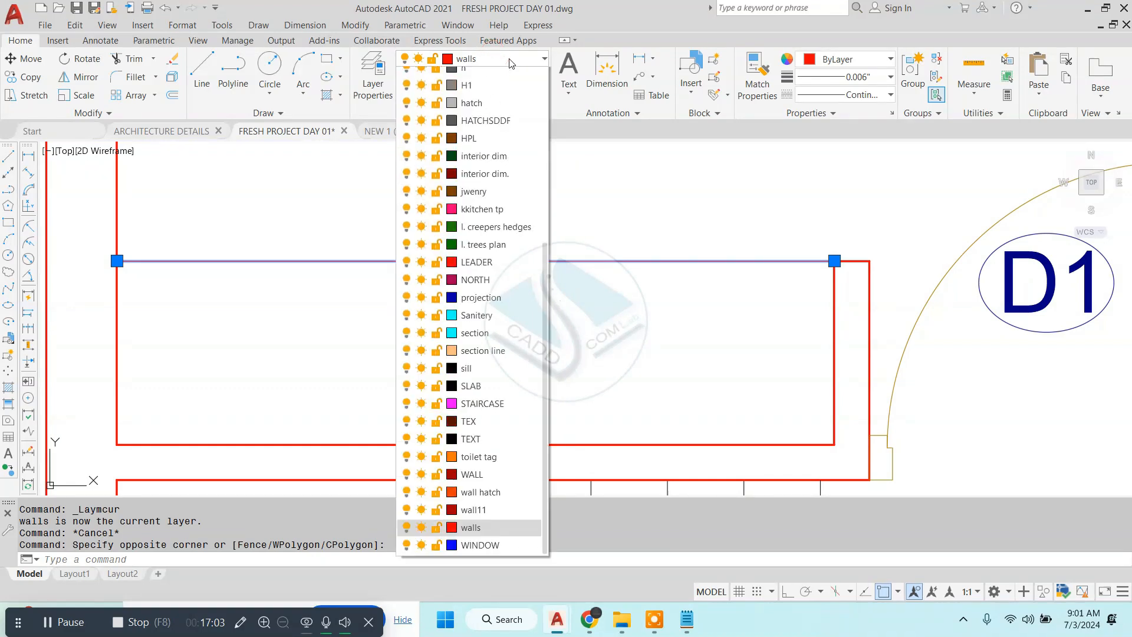
pyautogui.scroll(3, 469, 203)
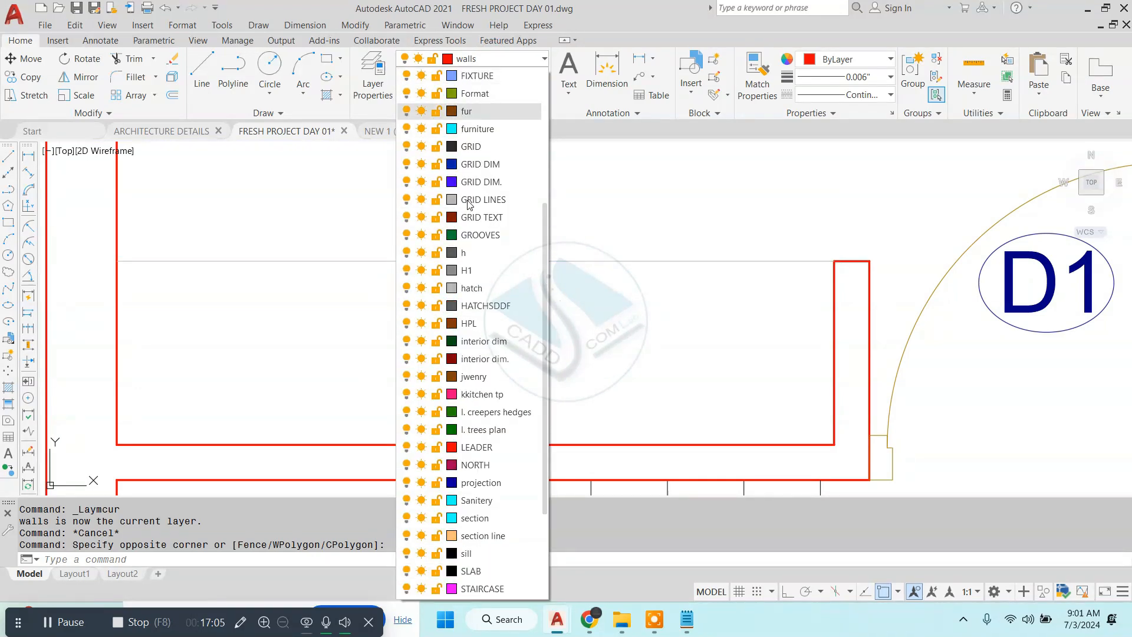
pyautogui.click(507, 115)
# - Look over the door & window plan from the staircase to the main gate and compare it with the neighbouring plans
pyautogui.scroll(-5, 550, 270)
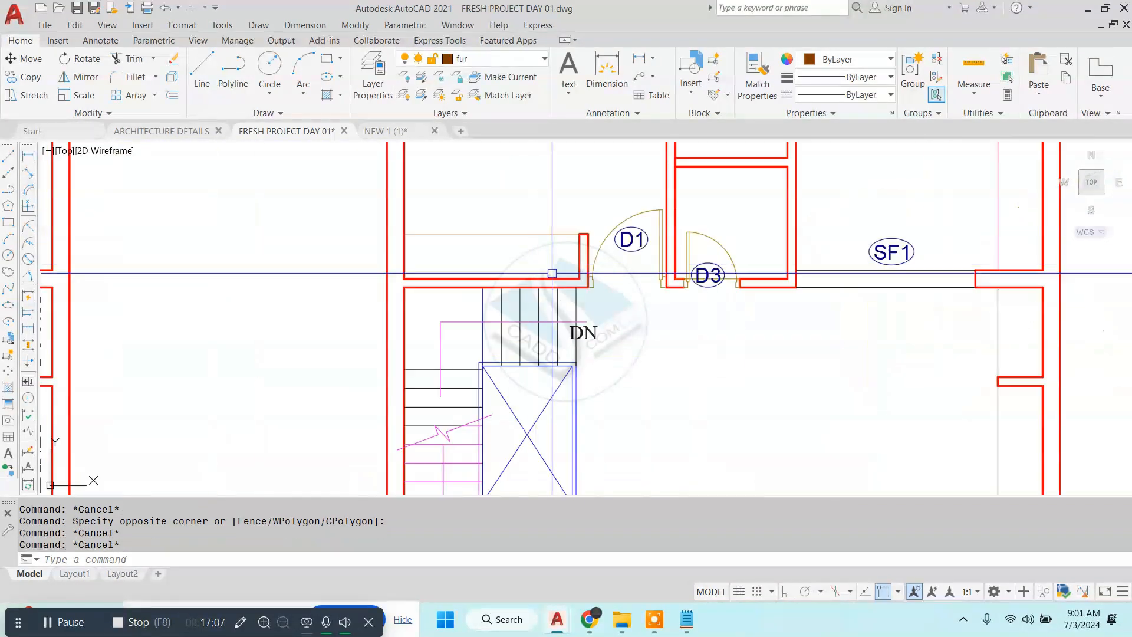
pyautogui.moveTo(636, 276); pyautogui.dragTo(551, 207, button='middle')
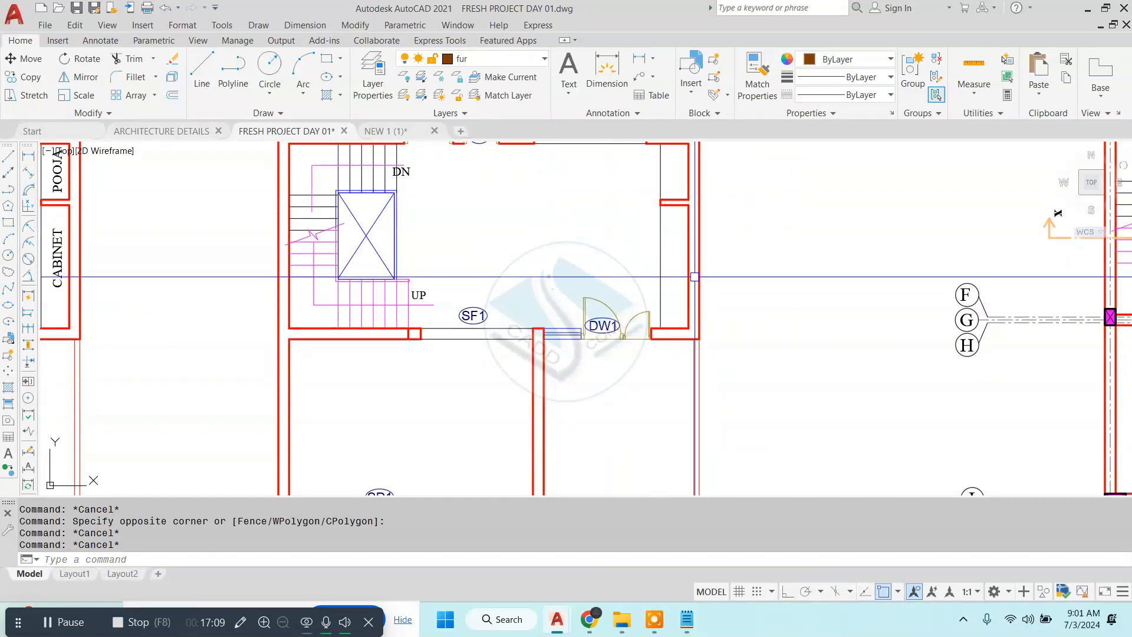
pyautogui.moveTo(606, 404); pyautogui.dragTo(581, 227, button='middle')
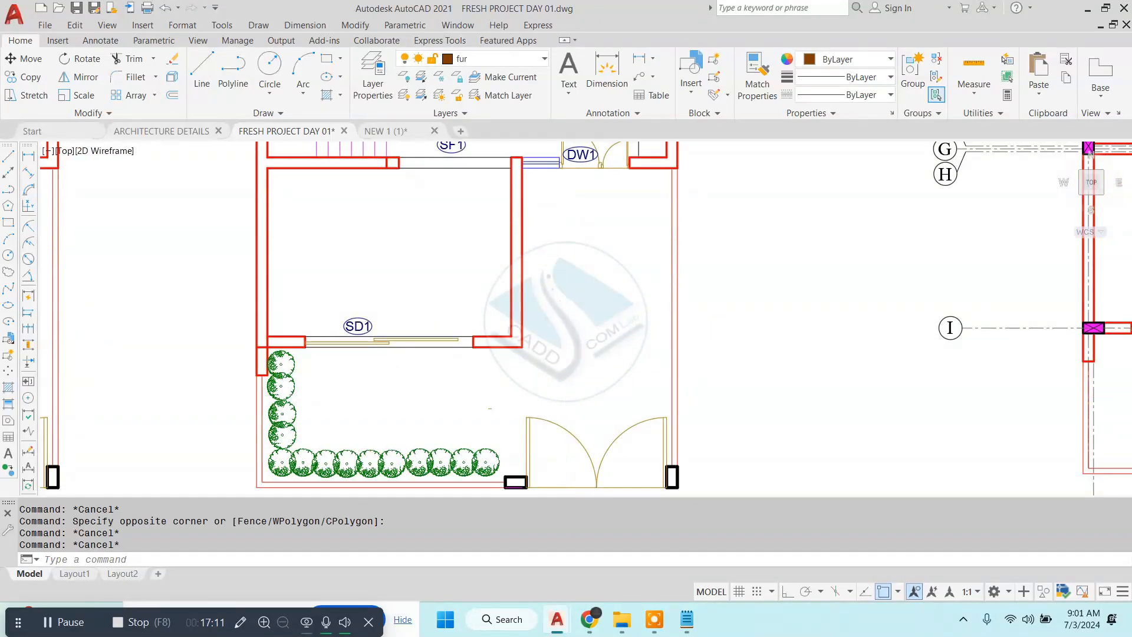
pyautogui.scroll(-4, 560, 254)
pyautogui.moveTo(558, 253)
pyautogui.mouseDown(button='middle')
pyautogui.moveTo(581, 378)
pyautogui.moveTo(579, 472)
pyautogui.mouseUp(button='middle')
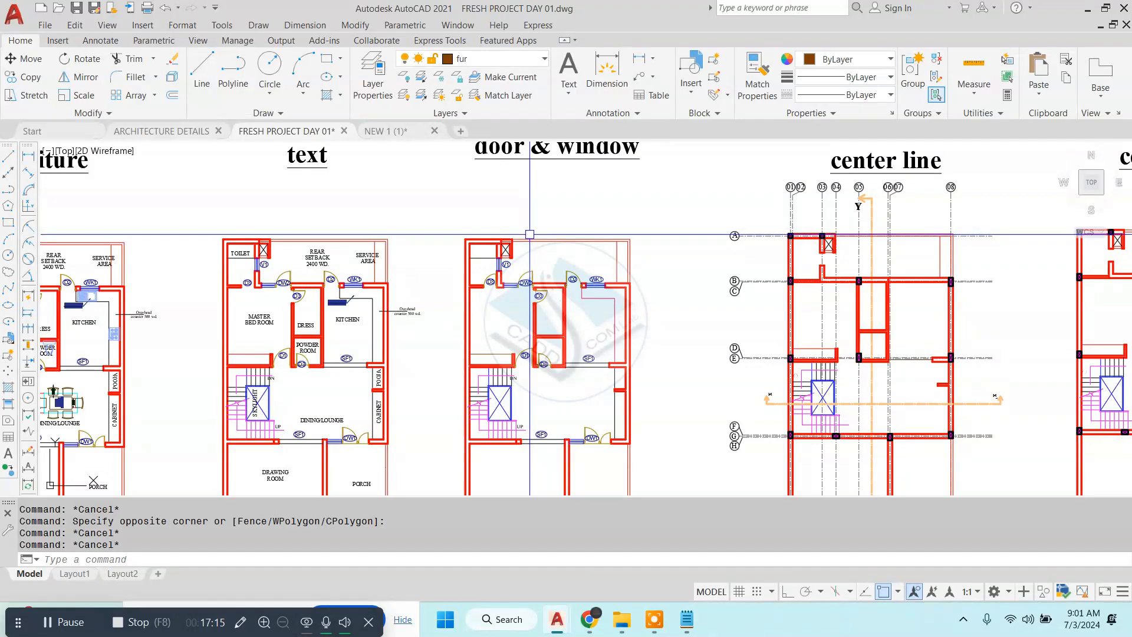
pyautogui.moveTo(529, 234); pyautogui.dragTo(639, 283, button='middle')
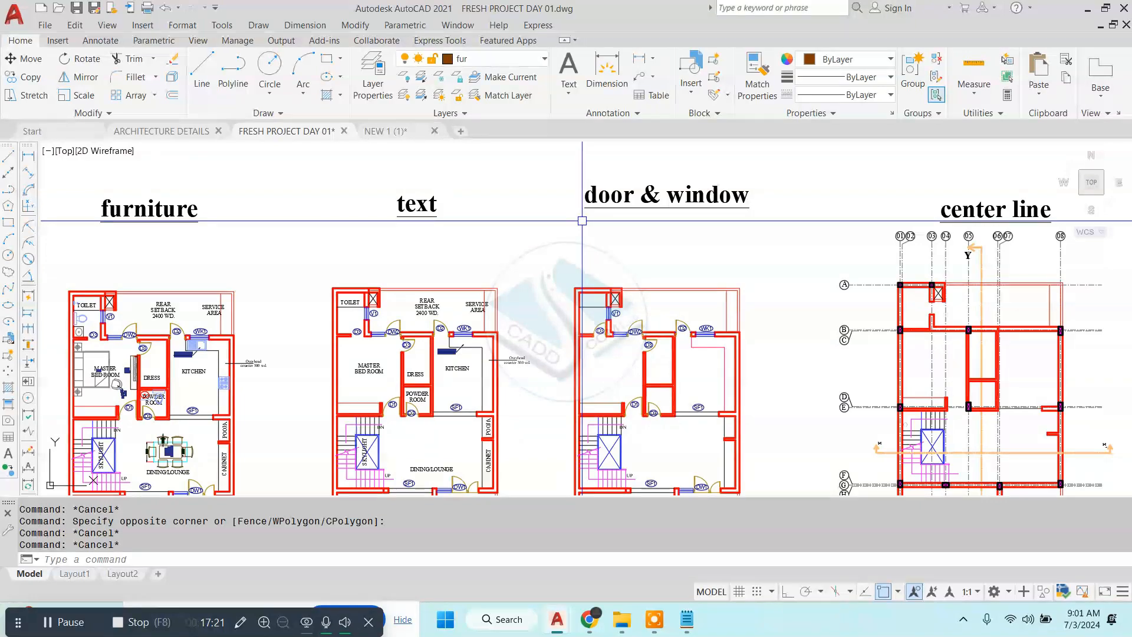
pyautogui.scroll(4, 582, 220)
pyautogui.moveTo(589, 350); pyautogui.dragTo(525, 202, button='middle')
pyautogui.scroll(-2, 543, 236)
pyautogui.moveTo(572, 328); pyautogui.dragTo(573, 165, button='middle')
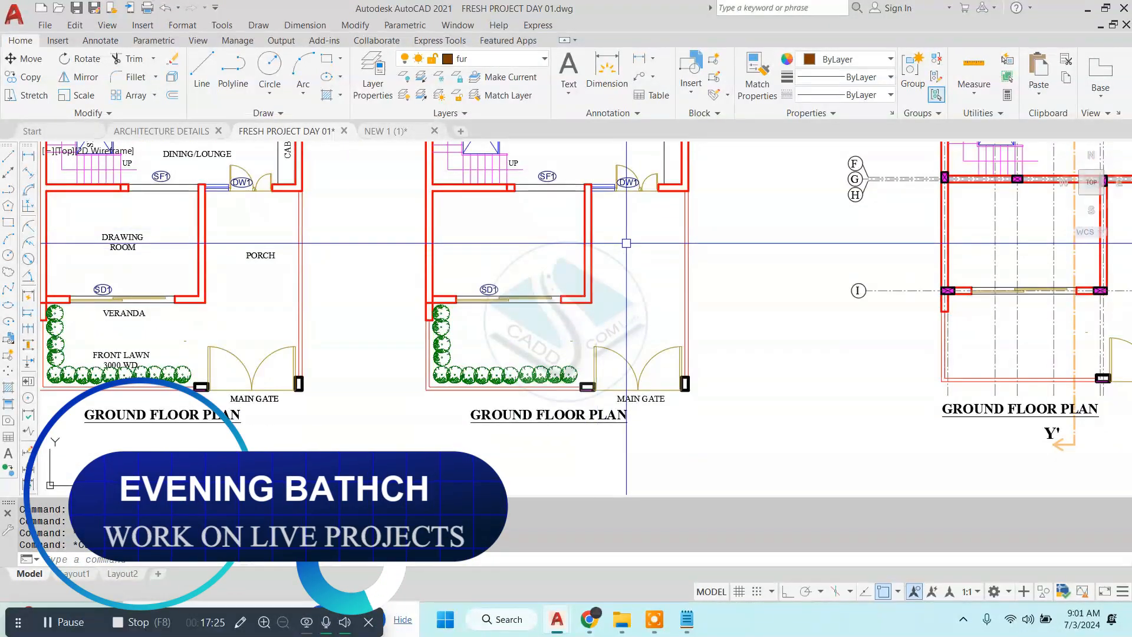
# - Trim the line crossing the wall junction beside the SD1 sliding door in the door & window plan
pyautogui.scroll(2, 618, 234)
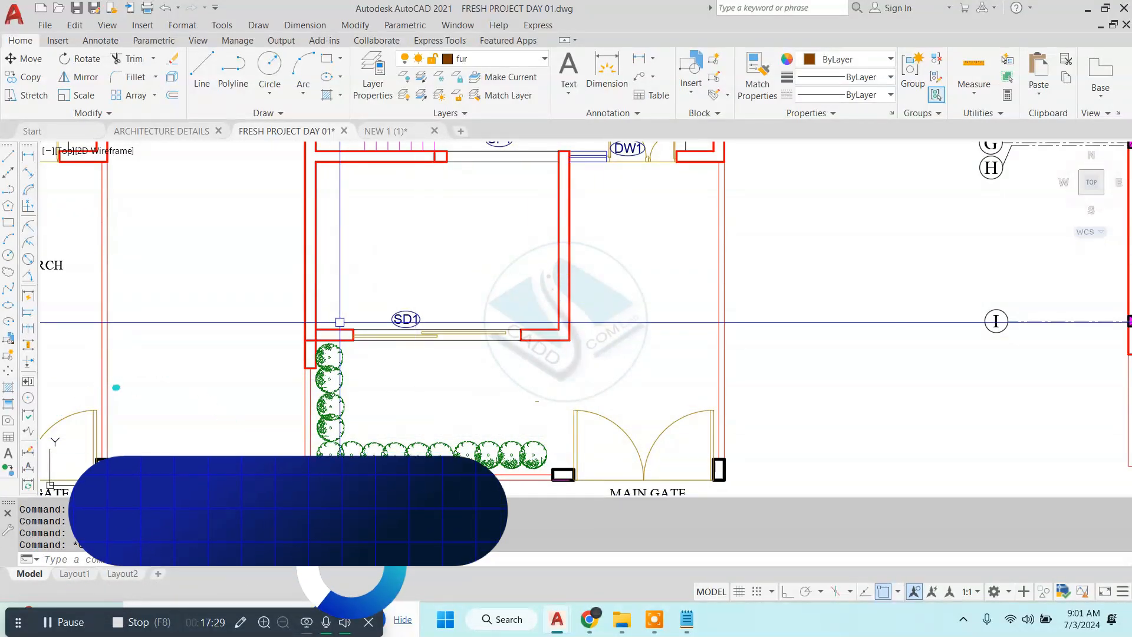
pyautogui.scroll(6, 311, 340)
pyautogui.write('tr')
pyautogui.press('Return')
pyautogui.press('Return')
pyautogui.click(311, 349)
pyautogui.click(305, 328)
pyautogui.click(313, 322)
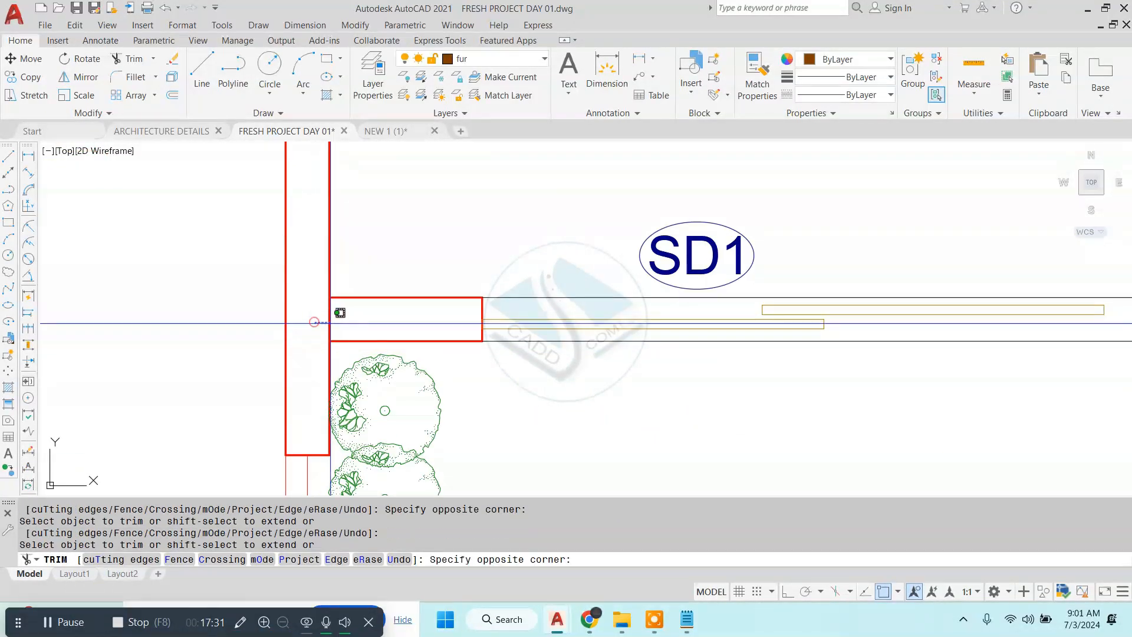
pyautogui.click(335, 323)
pyautogui.scroll(-4, 413, 280)
pyautogui.press('Escape')
pyautogui.scroll(-2, 478, 326)
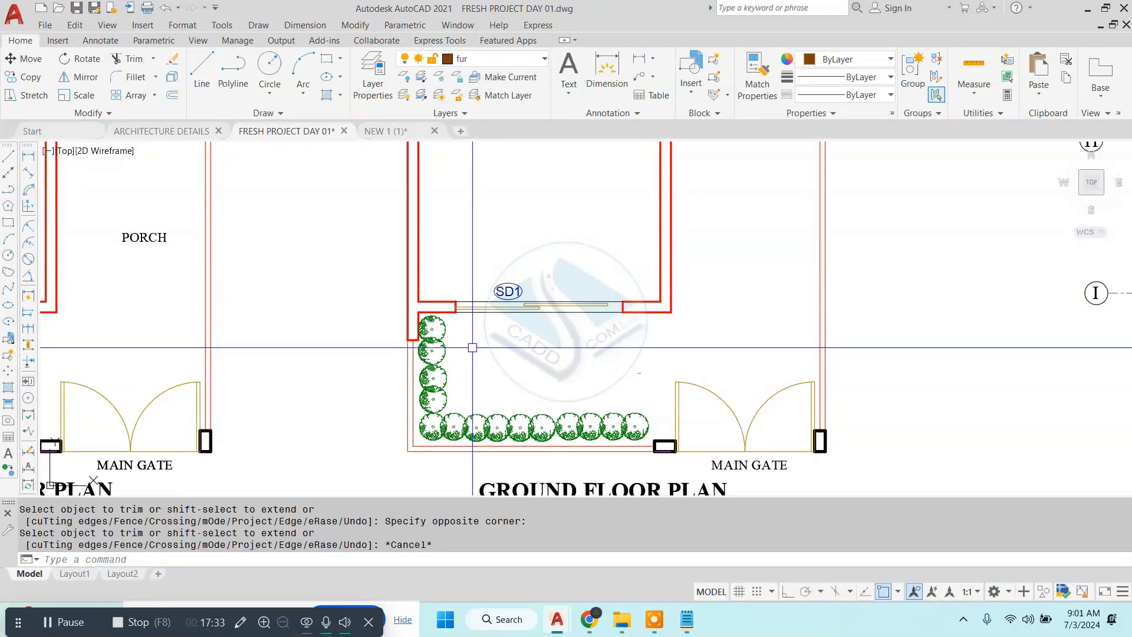
pyautogui.moveTo(483, 382); pyautogui.dragTo(482, 367, button='middle')
# - Switch to the NEW 1 (1) drawing and set the scale of the CROSS hatch below window W5 to 0.5
pyautogui.click(402, 131)
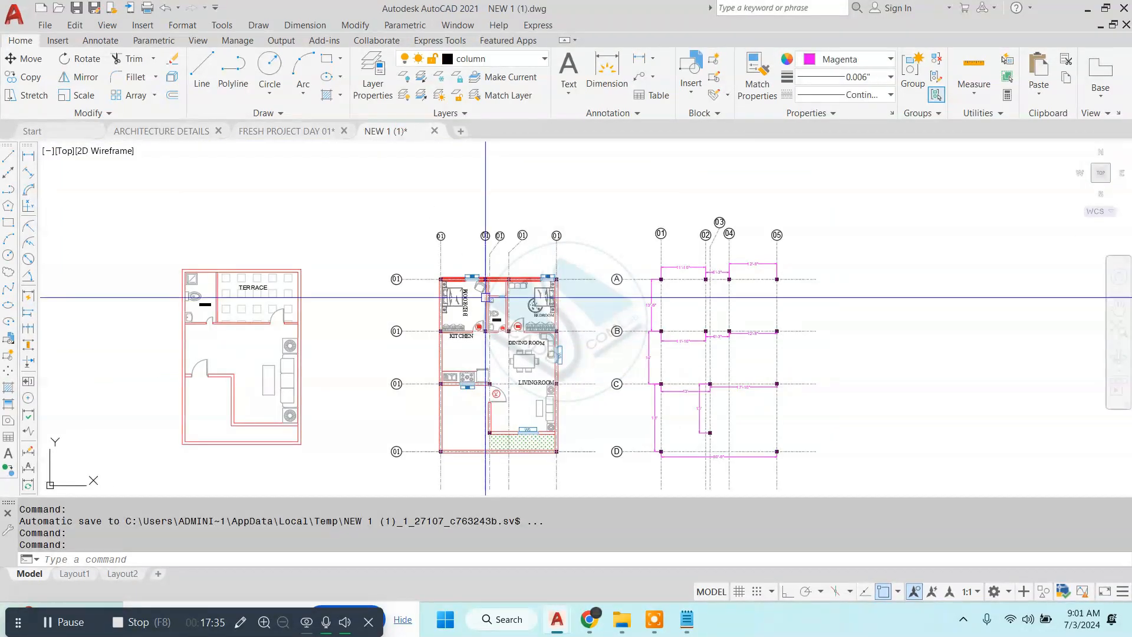
pyautogui.scroll(12, 531, 330)
pyautogui.scroll(-2, 536, 283)
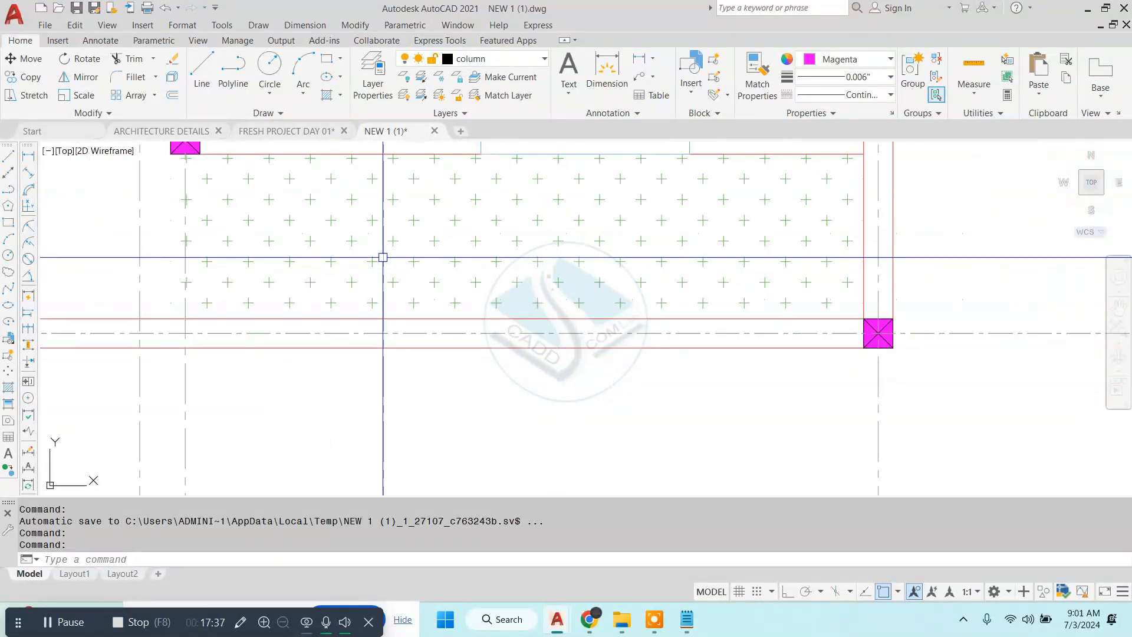
pyautogui.moveTo(381, 255); pyautogui.dragTo(523, 314, button='middle')
pyautogui.click(624, 291)
pyautogui.click(600, 300)
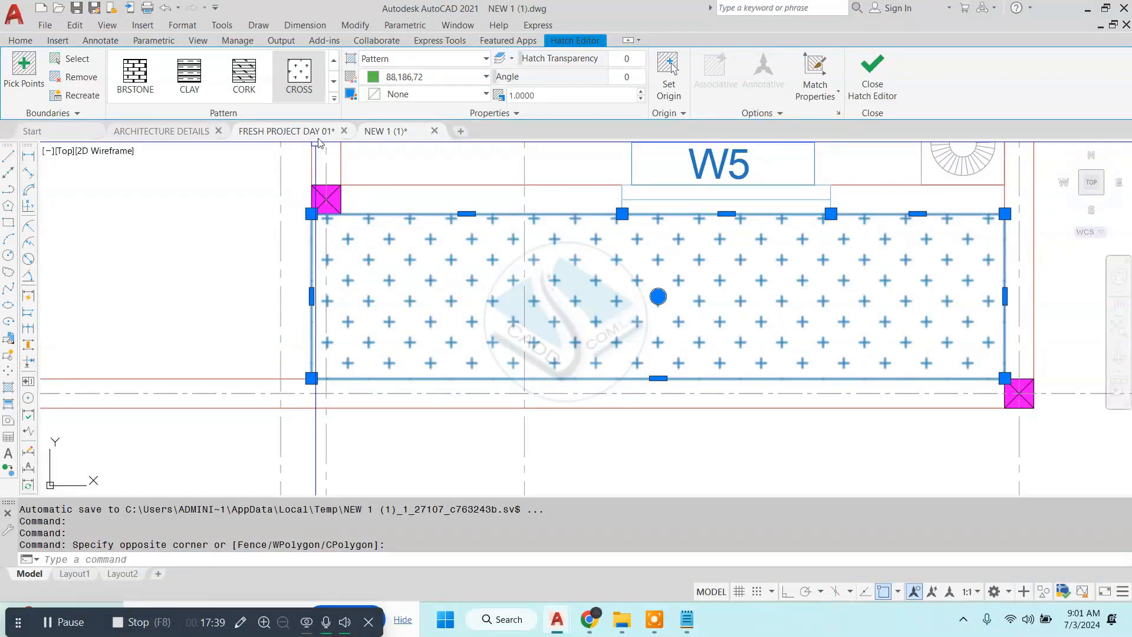
pyautogui.click(508, 94)
pyautogui.write('0')
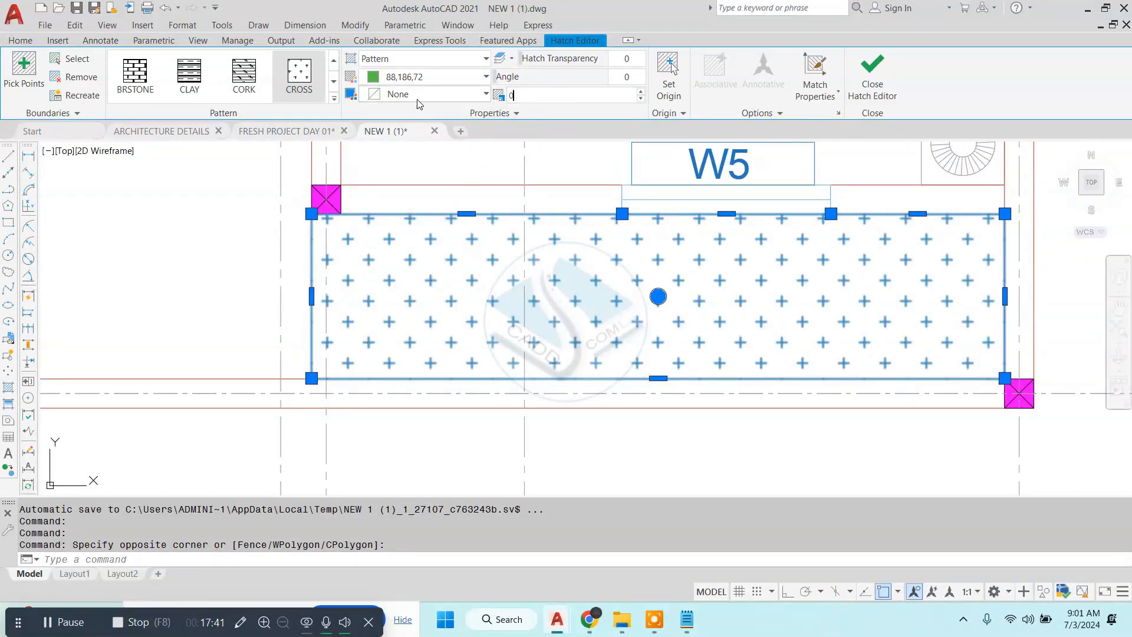
pyautogui.write('.5')
pyautogui.click(872, 77)
pyautogui.scroll(-6, 630, 218)
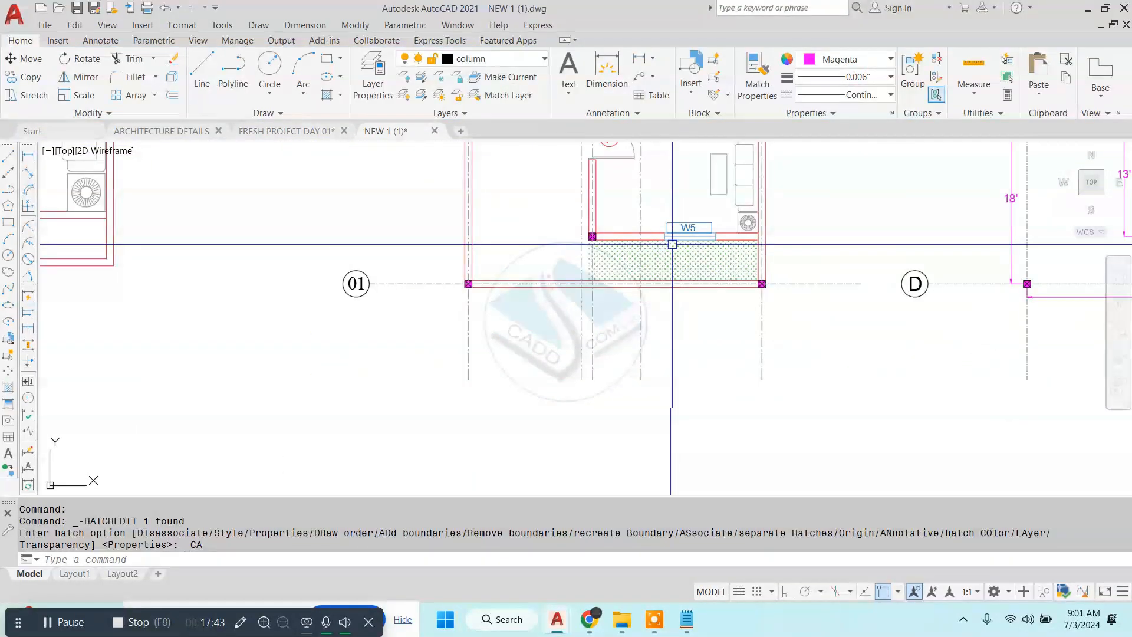
# - Return to the FRESH PROJECT DAY 01 drawing and examine the front lawn's row of plants and the text plan
pyautogui.click(242, 130)
pyautogui.scroll(-1, 442, 306)
pyautogui.scroll(3, 436, 265)
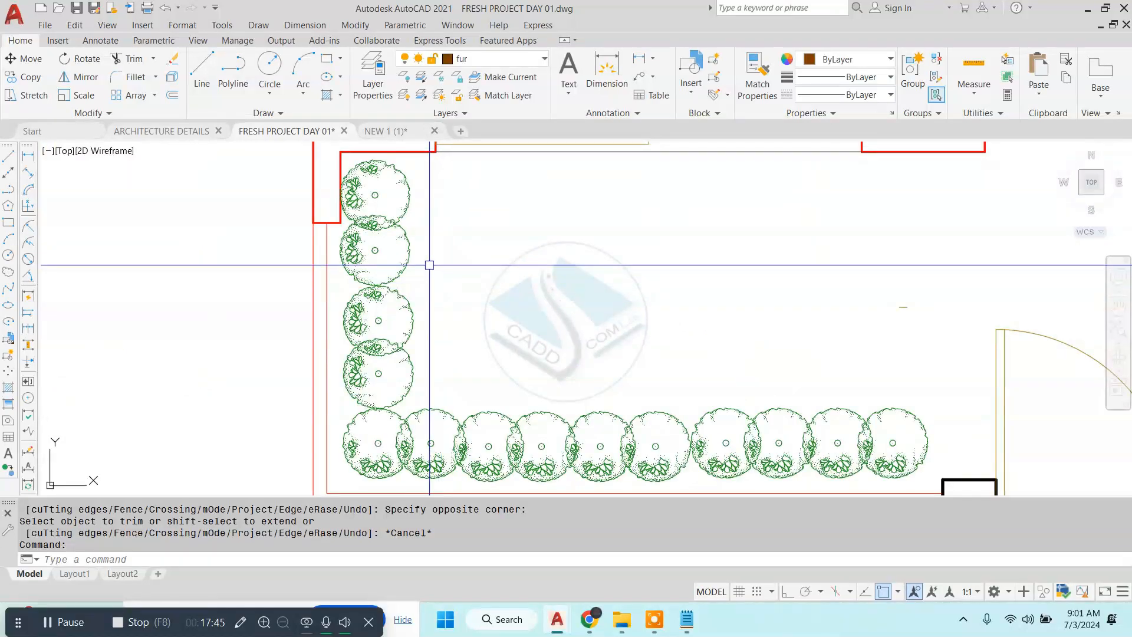
pyautogui.scroll(-3, 442, 253)
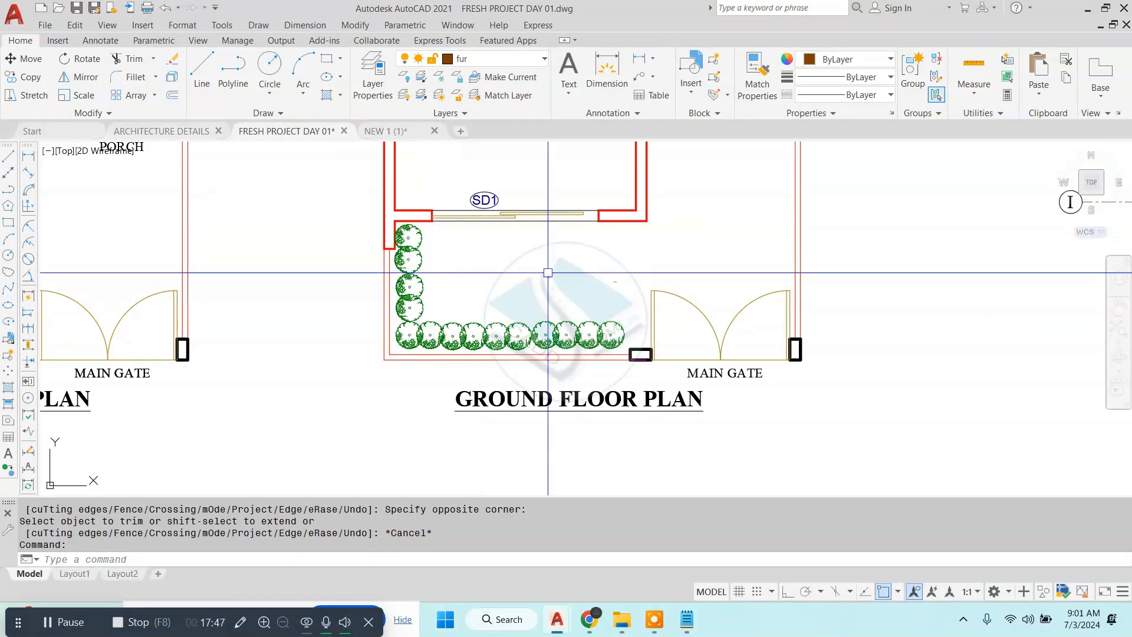
pyautogui.scroll(2, 448, 283)
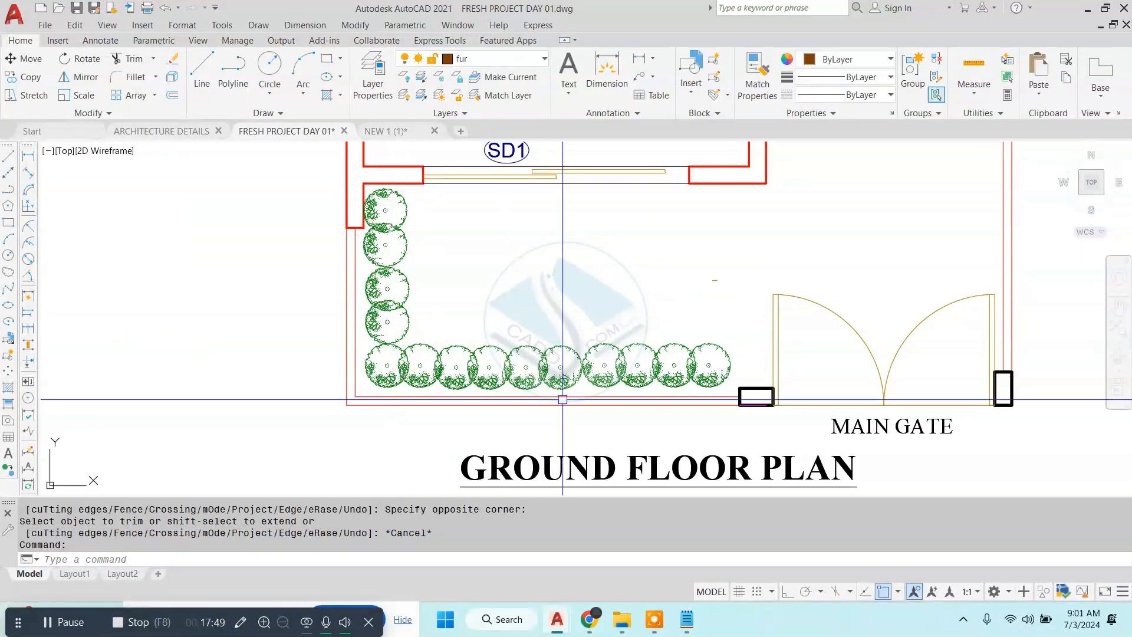
pyautogui.click(420, 245)
pyautogui.scroll(-2, 619, 362)
pyautogui.press('Escape')
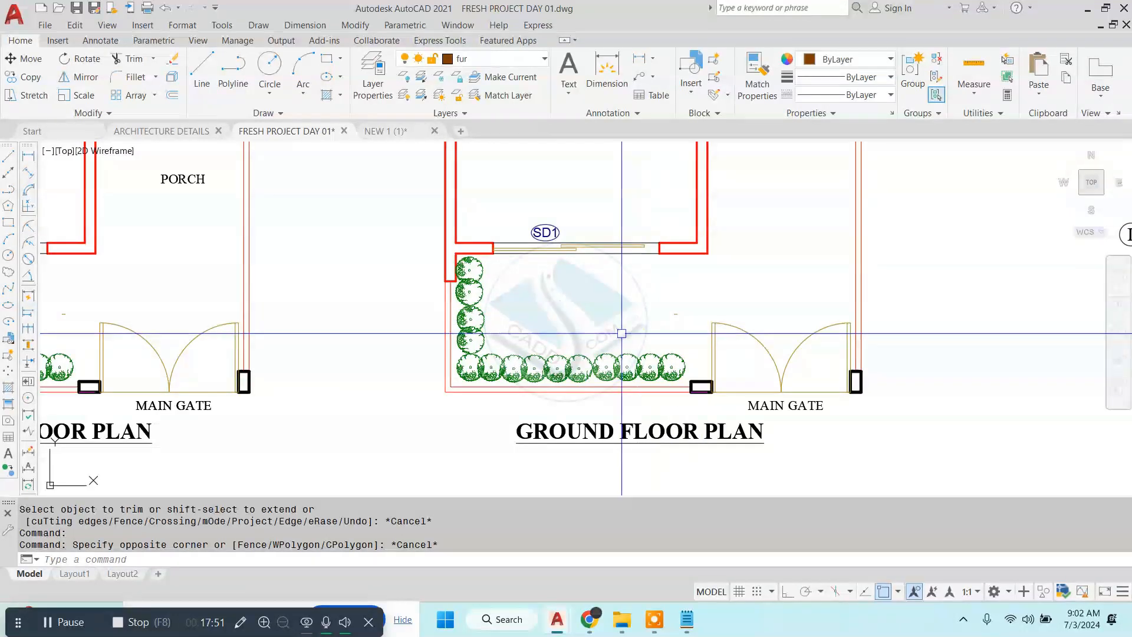
pyautogui.scroll(-6, 616, 312)
pyautogui.scroll(-2, 612, 313)
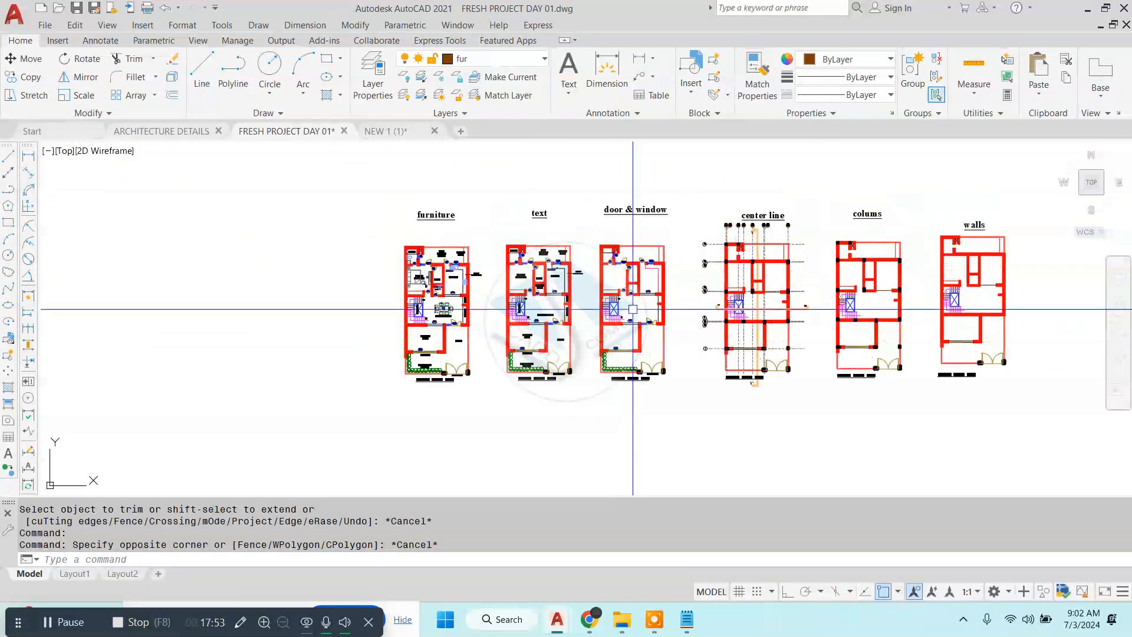
pyautogui.scroll(5, 534, 213)
pyautogui.scroll(4, 657, 366)
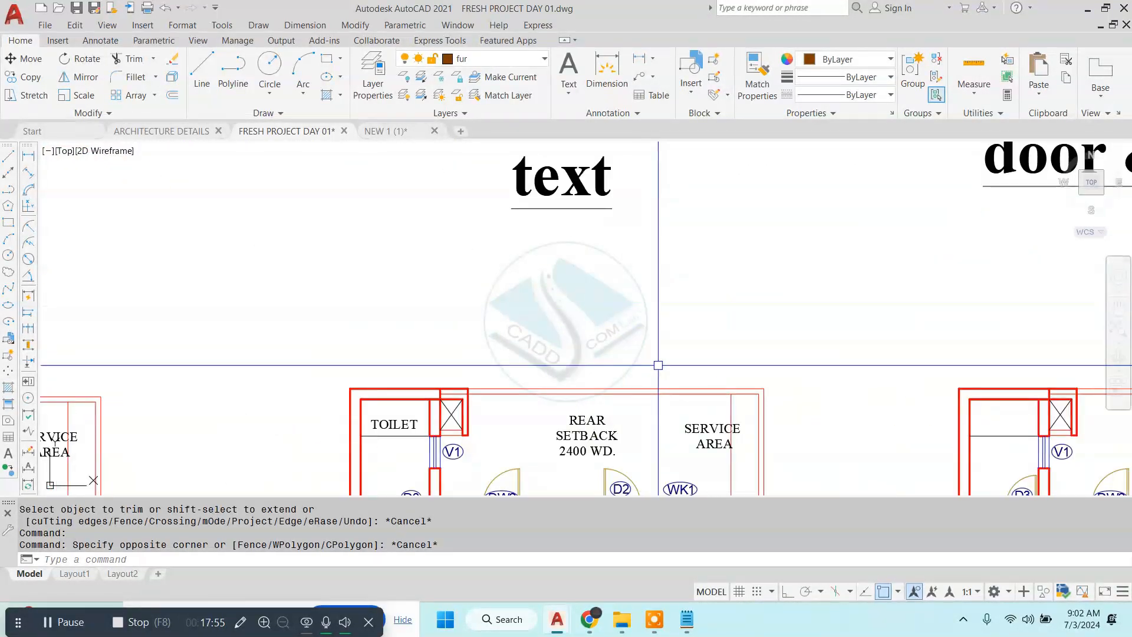
# - Add rule 11 to the Notepad list as "11- Room tags -Area tags -", then return to the drawing
pyautogui.click(687, 619)
pyautogui.press('Return')
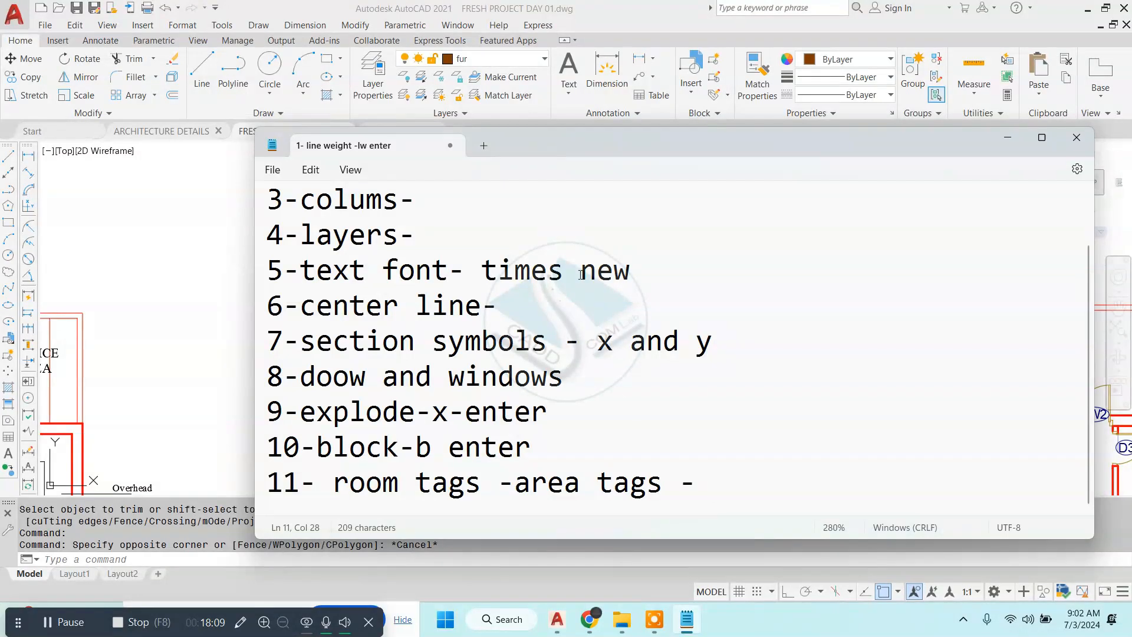
pyautogui.doubleClick(644, 147)
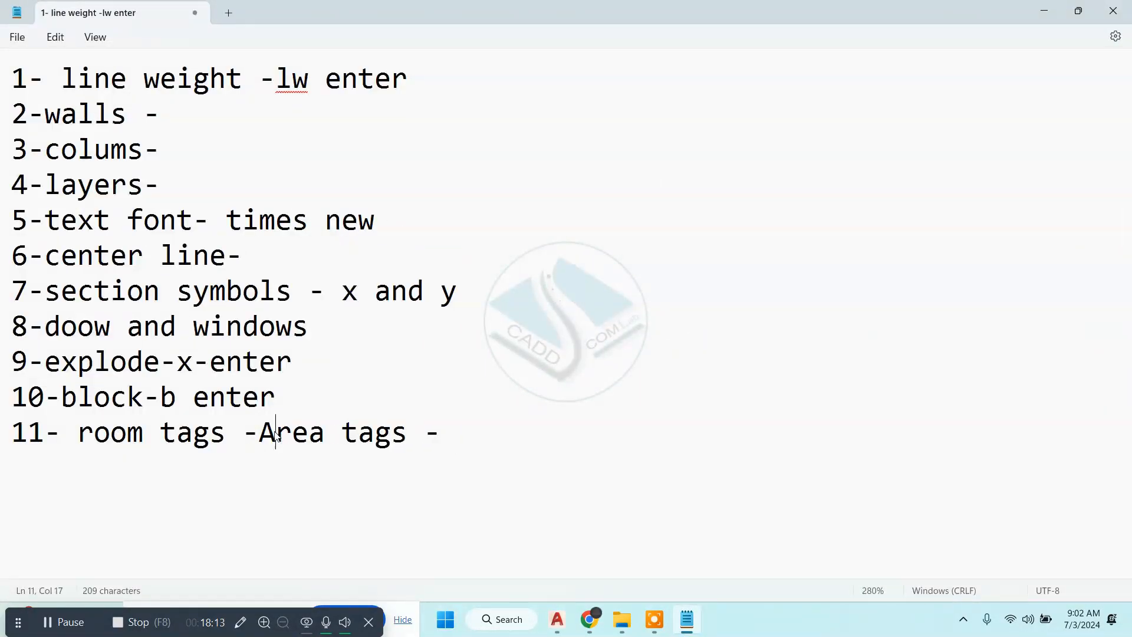
pyautogui.press('BackSpace')
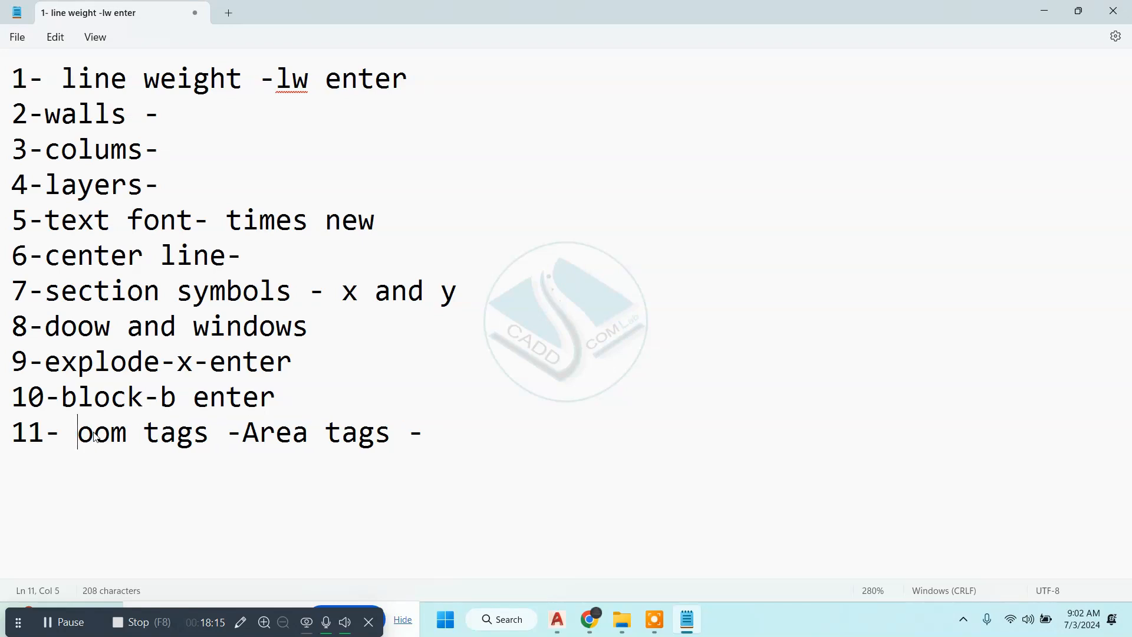
pyautogui.write('R')
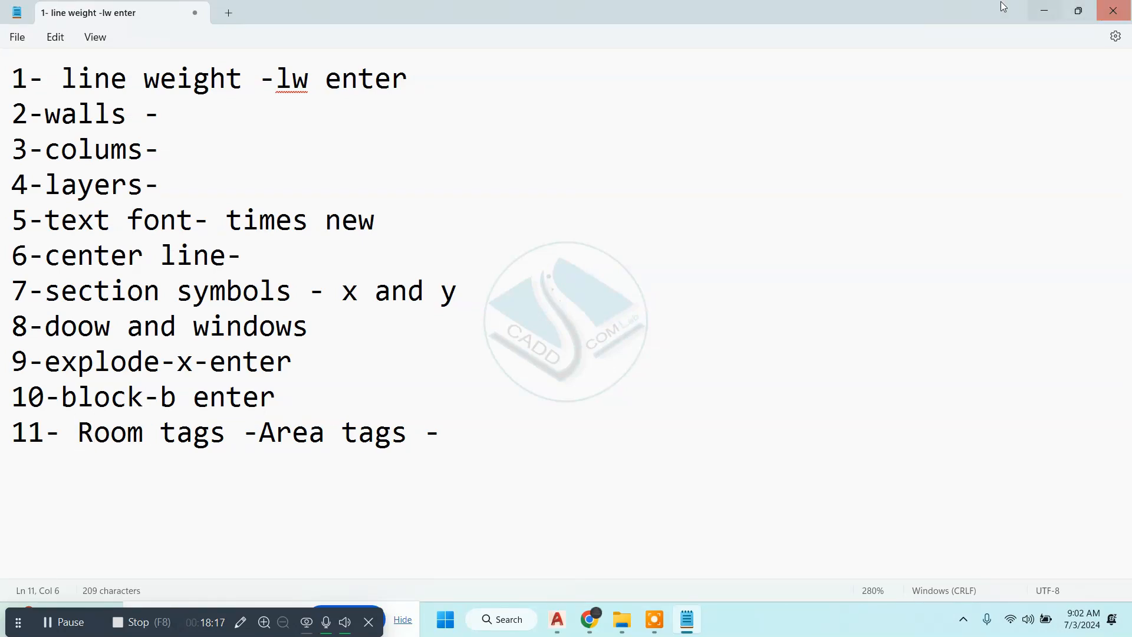
pyautogui.click(1057, 9)
# - Examine the room name labels in the text plan, from the rear setback to the master bedroom and kitchen
pyautogui.scroll(4, 425, 353)
pyautogui.scroll(-4, 397, 263)
pyautogui.scroll(3, 581, 264)
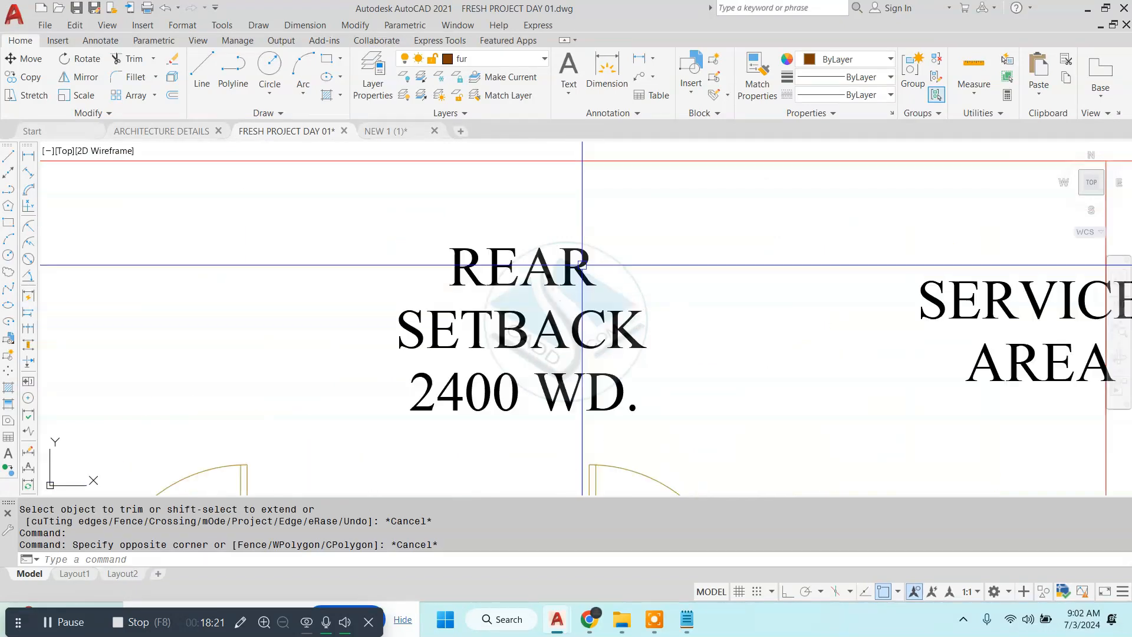
pyautogui.scroll(-5, 582, 264)
pyautogui.scroll(6, 535, 274)
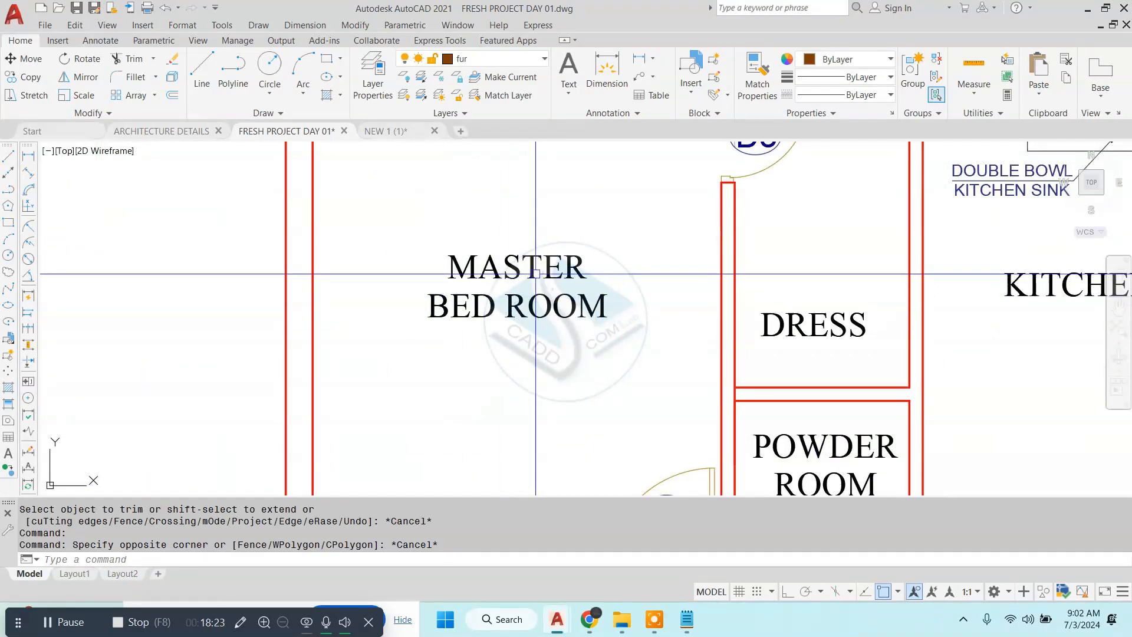
pyautogui.scroll(-2, 514, 267)
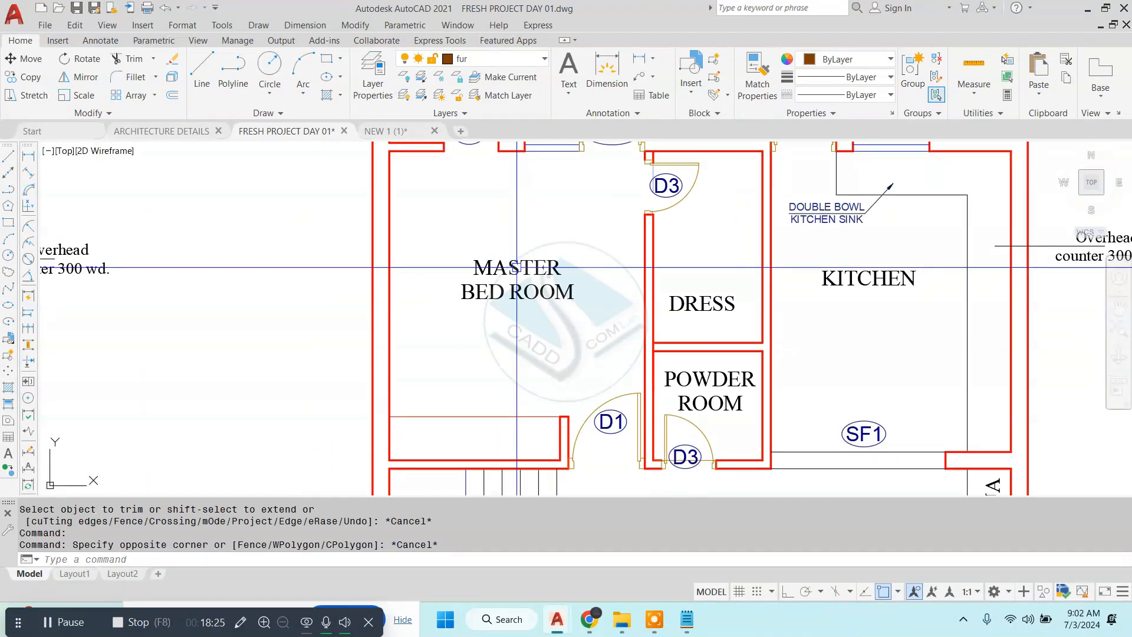
pyautogui.scroll(-2, 515, 280)
pyautogui.moveTo(591, 232); pyautogui.dragTo(510, 320, button='middle')
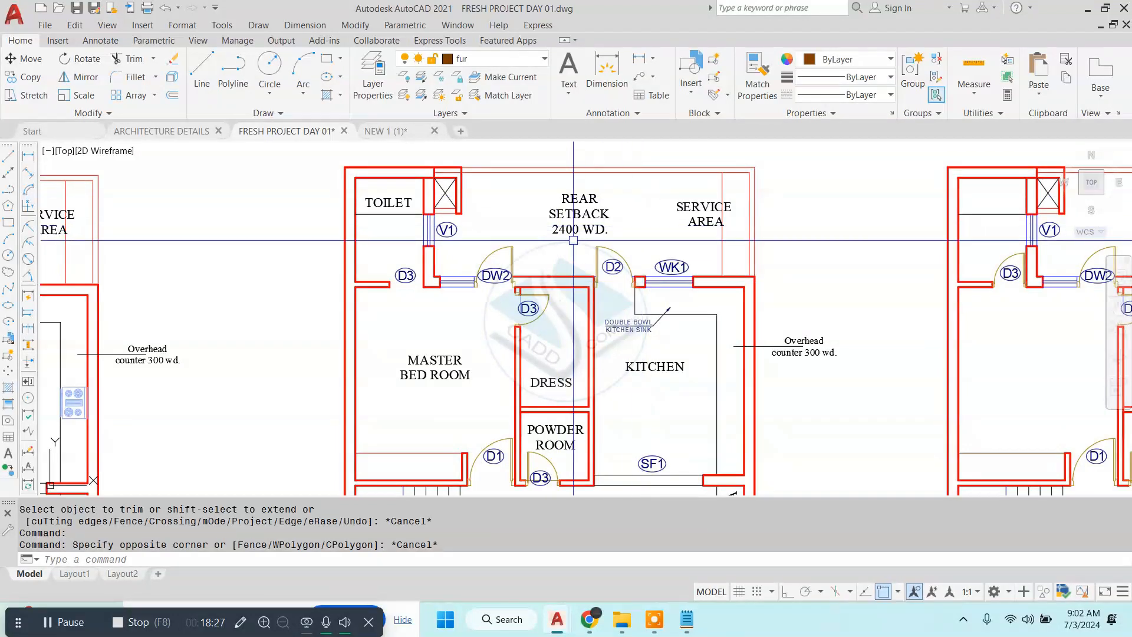
# - Open the SERVICE AREA label for editing to check its text formatting, and close it
pyautogui.scroll(4, 697, 197)
pyautogui.doubleClick(692, 216)
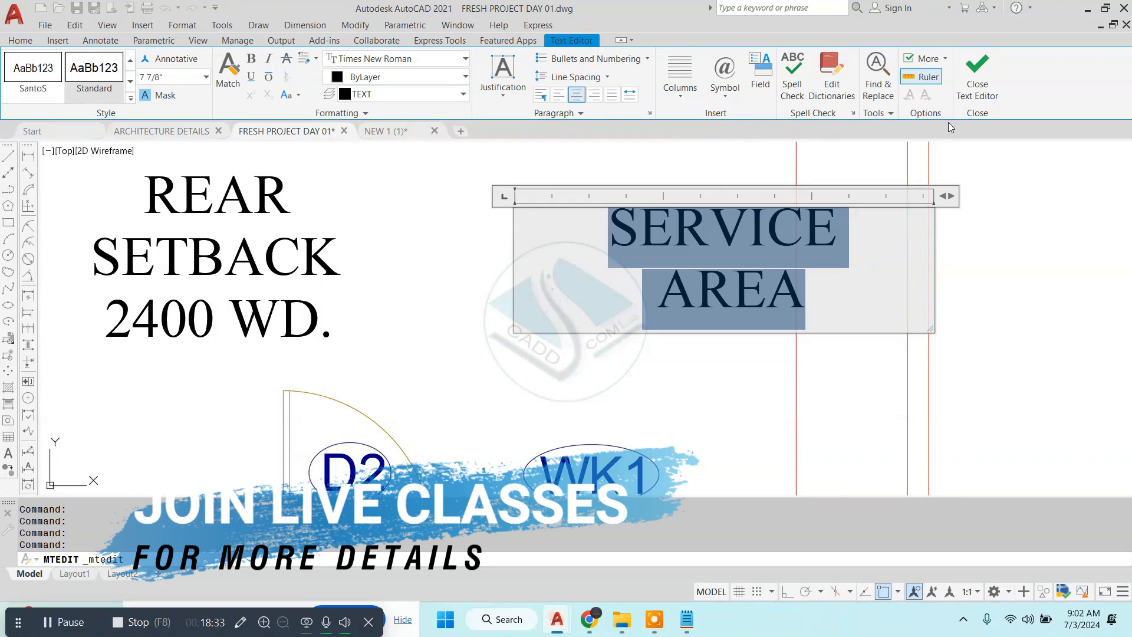
pyautogui.click(990, 91)
# - Compare the kitchens of the text plan and the furnished plan, and examine the double bowl kitchen sink leader
pyautogui.scroll(-5, 589, 304)
pyautogui.moveTo(547, 398); pyautogui.dragTo(558, 315, button='middle')
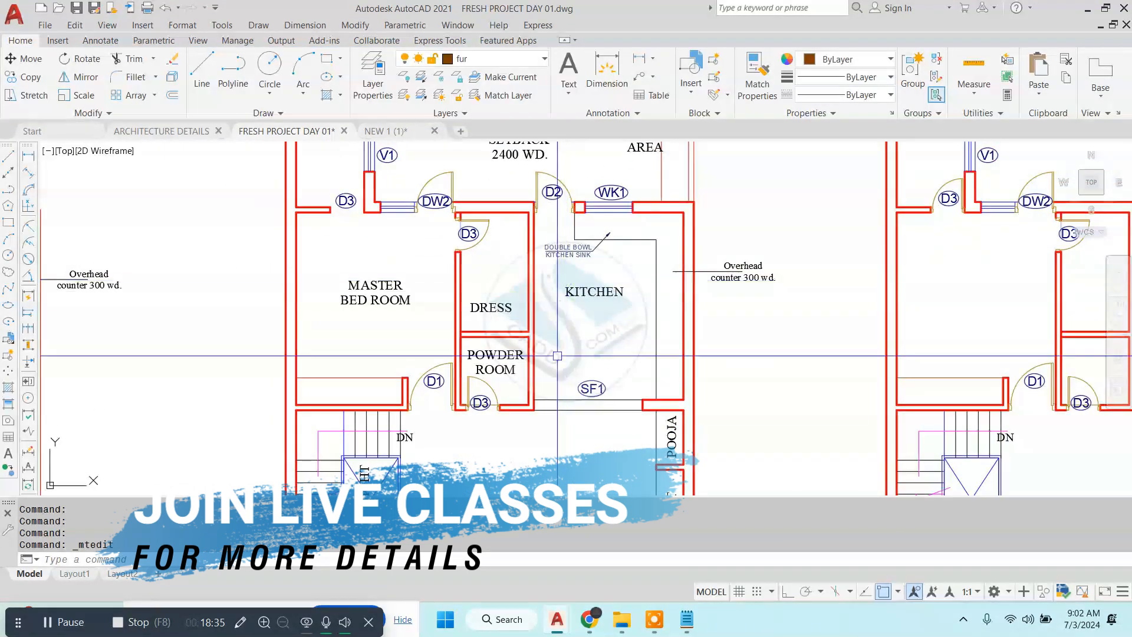
pyautogui.scroll(4, 560, 316)
pyautogui.scroll(-1, 629, 246)
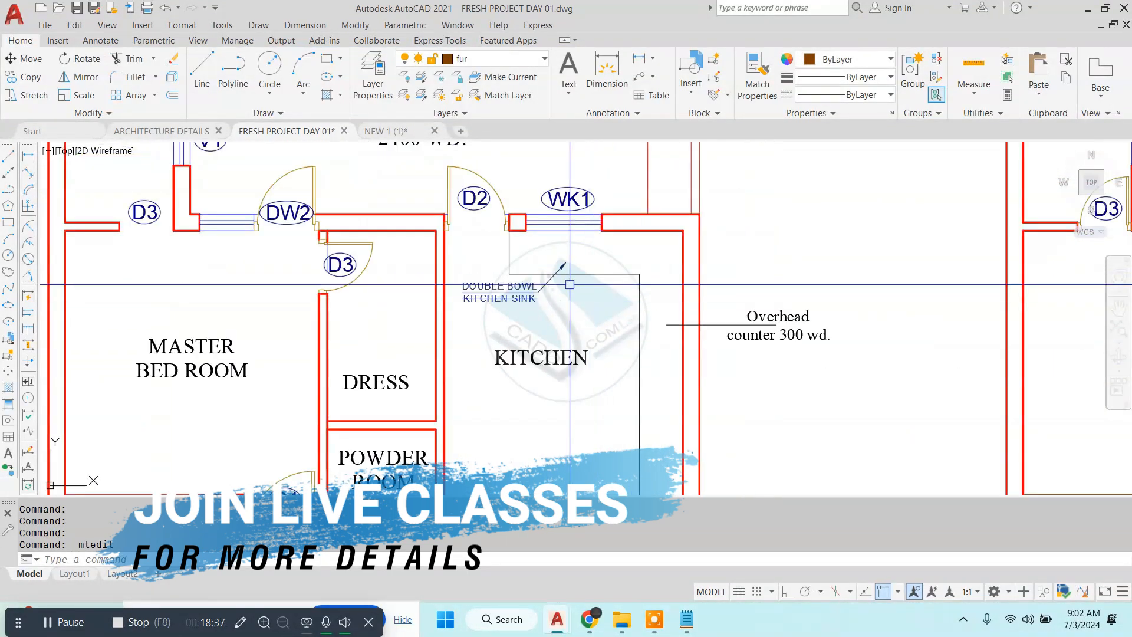
pyautogui.scroll(-5, 579, 277)
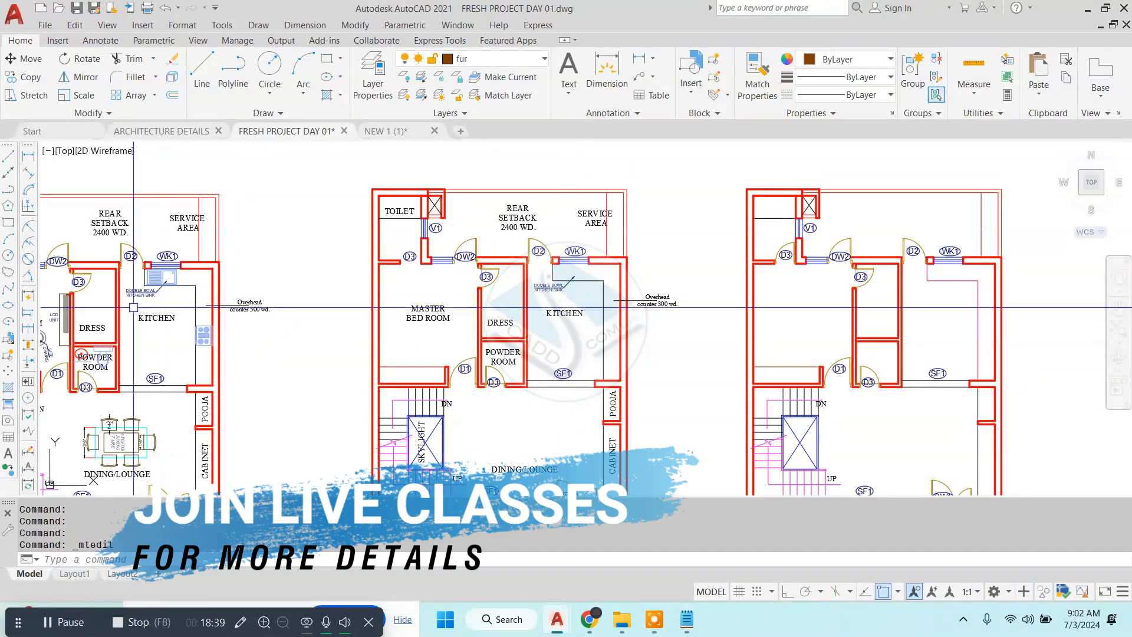
pyautogui.scroll(5, 158, 271)
pyautogui.scroll(-1, 519, 327)
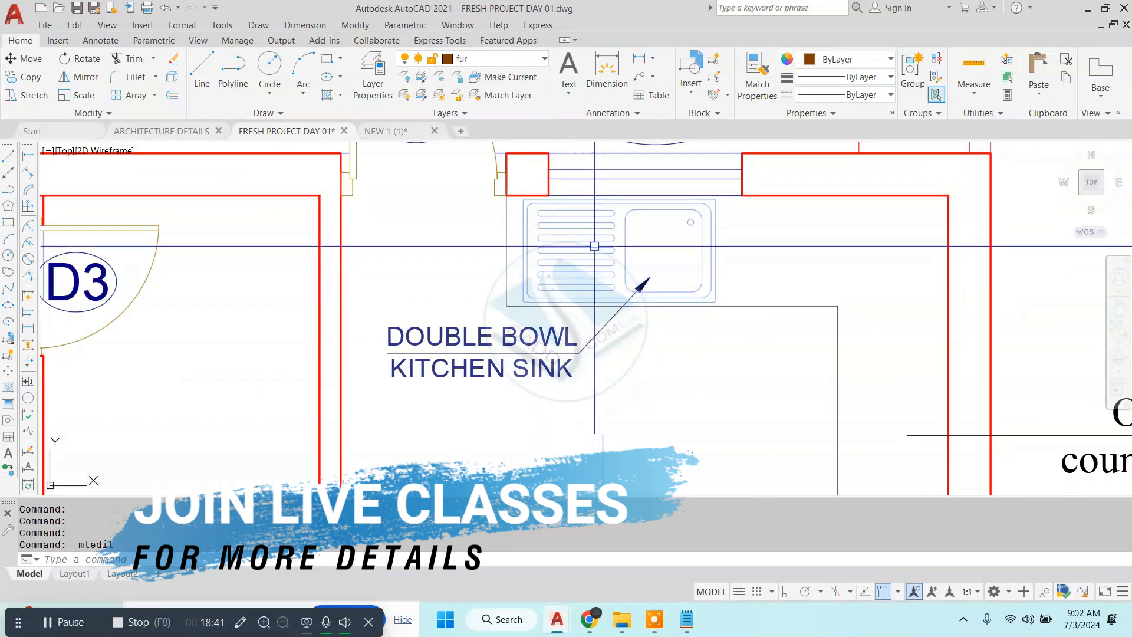
pyautogui.scroll(2, 519, 327)
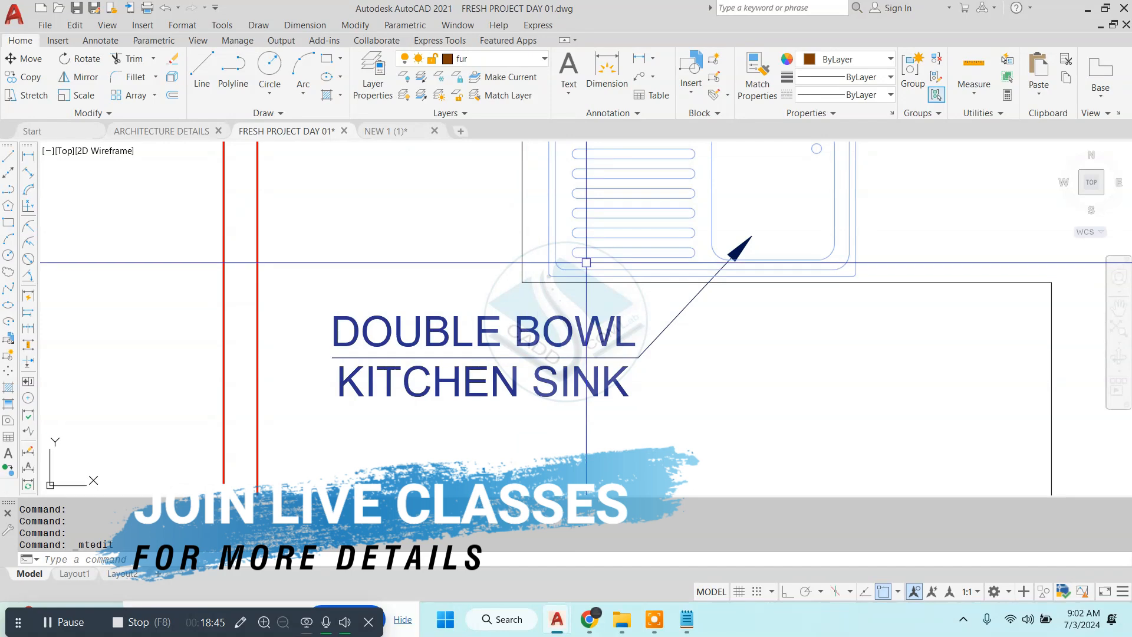
# - Add a multileader from the kitchen sink's lower corner, landing below the existing sink label, with the text "DOUBLE BOWL KITCHEN SINK"
pyautogui.click(305, 25)
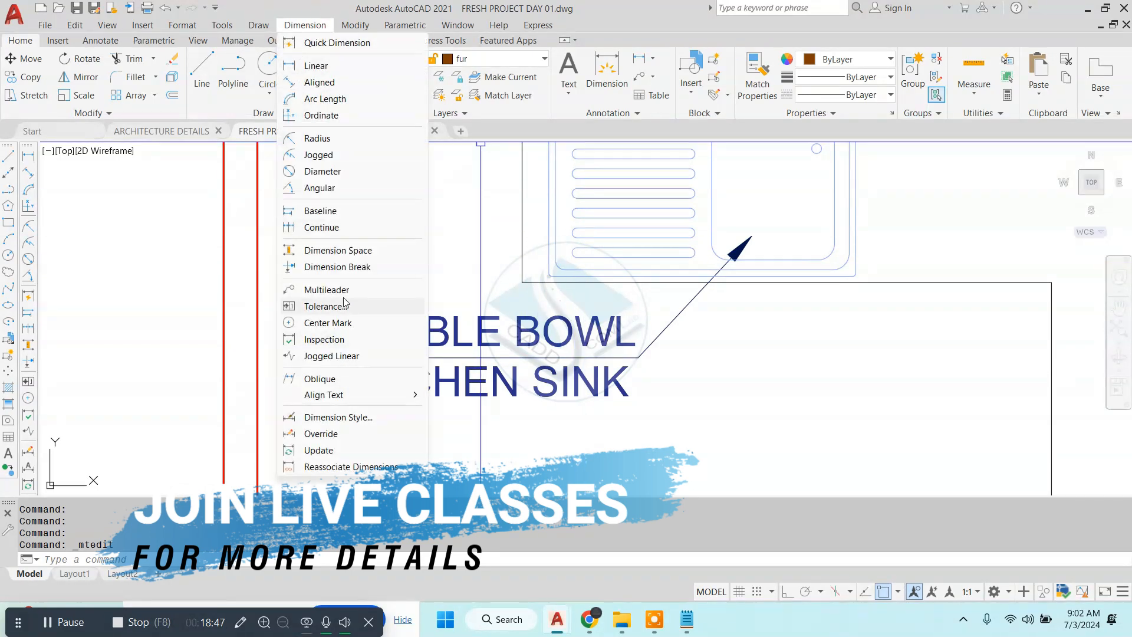
pyautogui.click(375, 290)
pyautogui.click(832, 254)
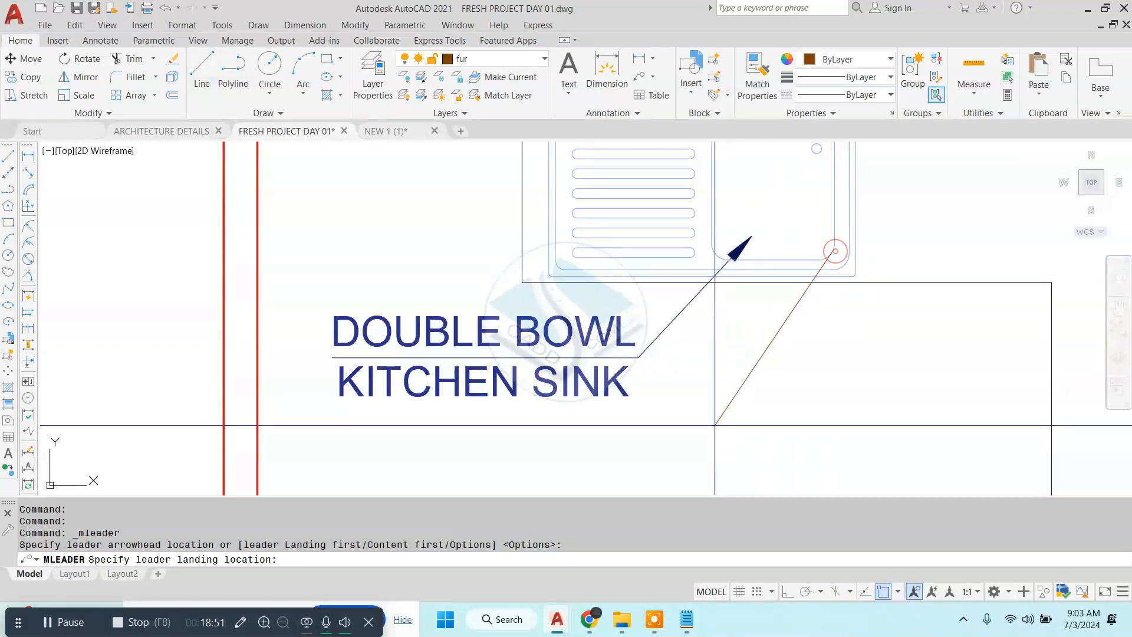
pyautogui.click(623, 480)
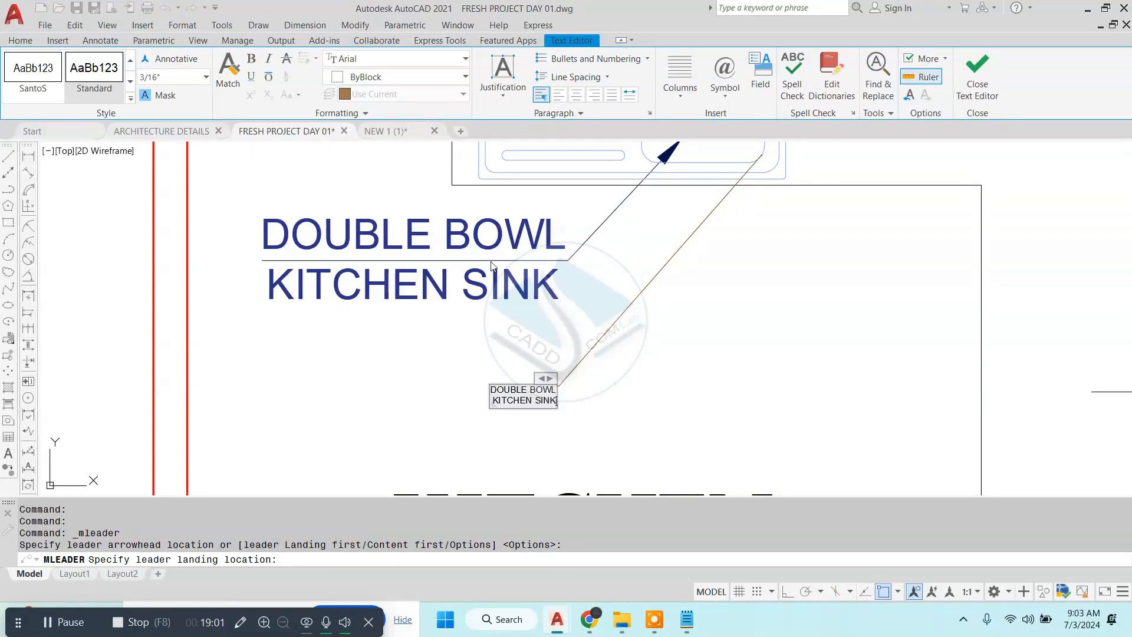
# - Set the text height of the new sink leader to 3" and finish editing its text
pyautogui.scroll(5, 489, 265)
pyautogui.scroll(-5, 472, 256)
pyautogui.scroll(6, 488, 285)
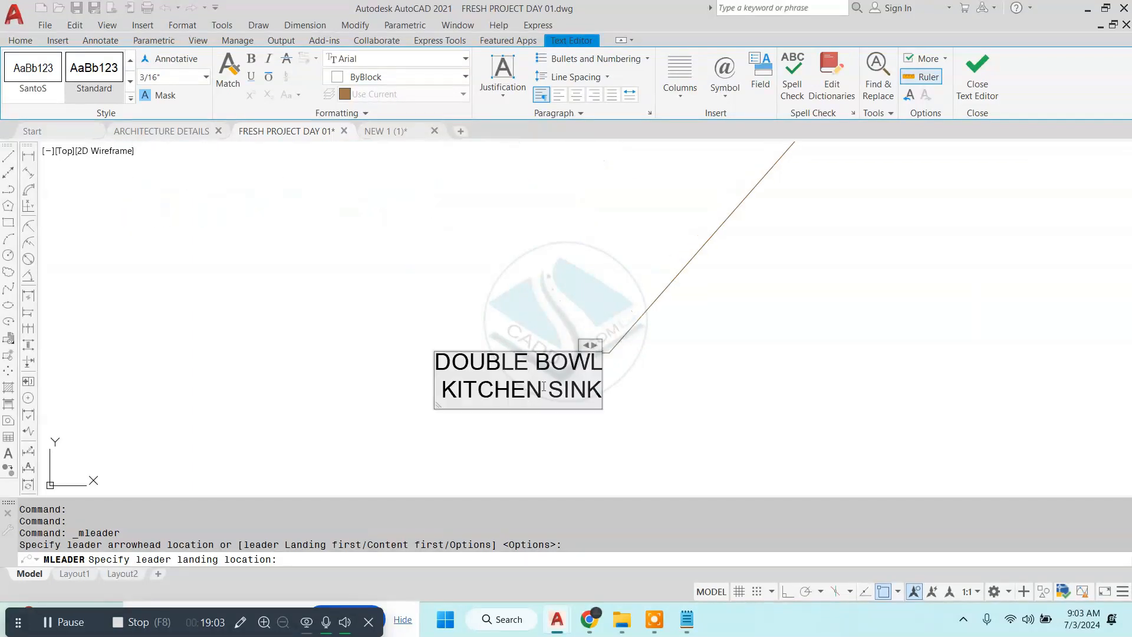
pyautogui.hotkey('ctrl', 'a')
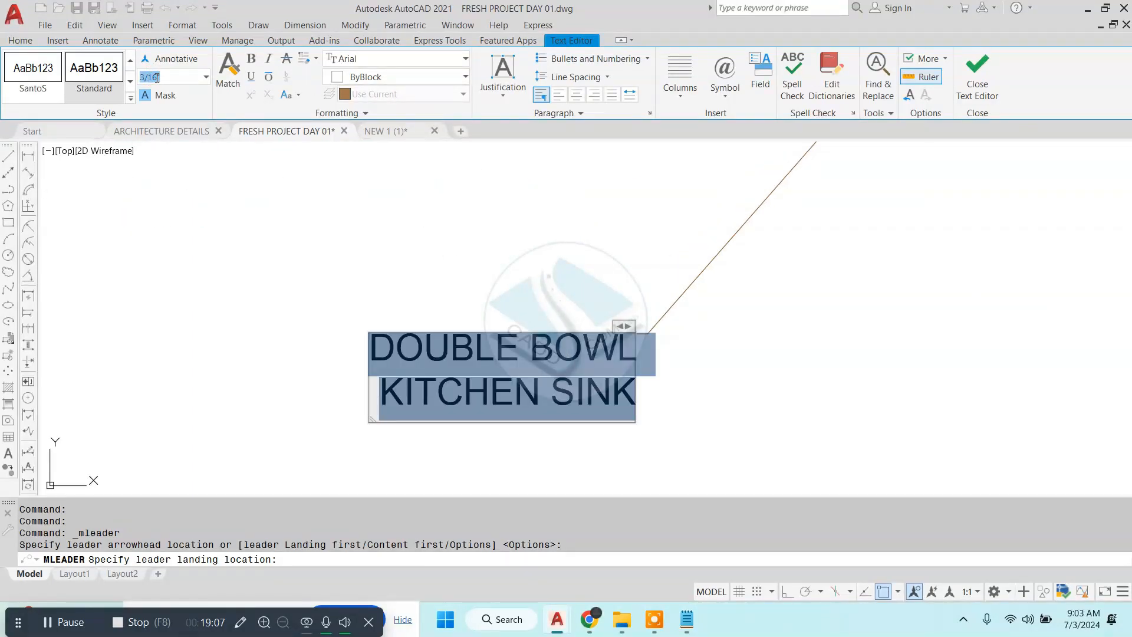
pyautogui.press('Return')
pyautogui.scroll(-6, 328, 188)
pyautogui.click(529, 241)
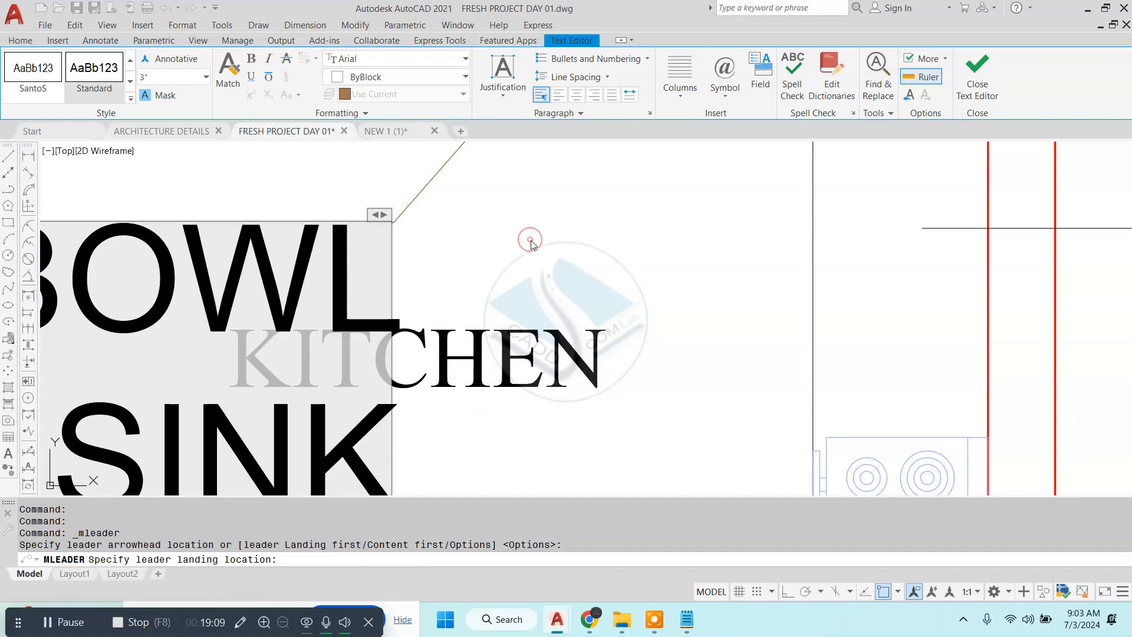
pyautogui.scroll(-6, 528, 243)
pyautogui.moveTo(497, 241); pyautogui.dragTo(530, 290, button='middle')
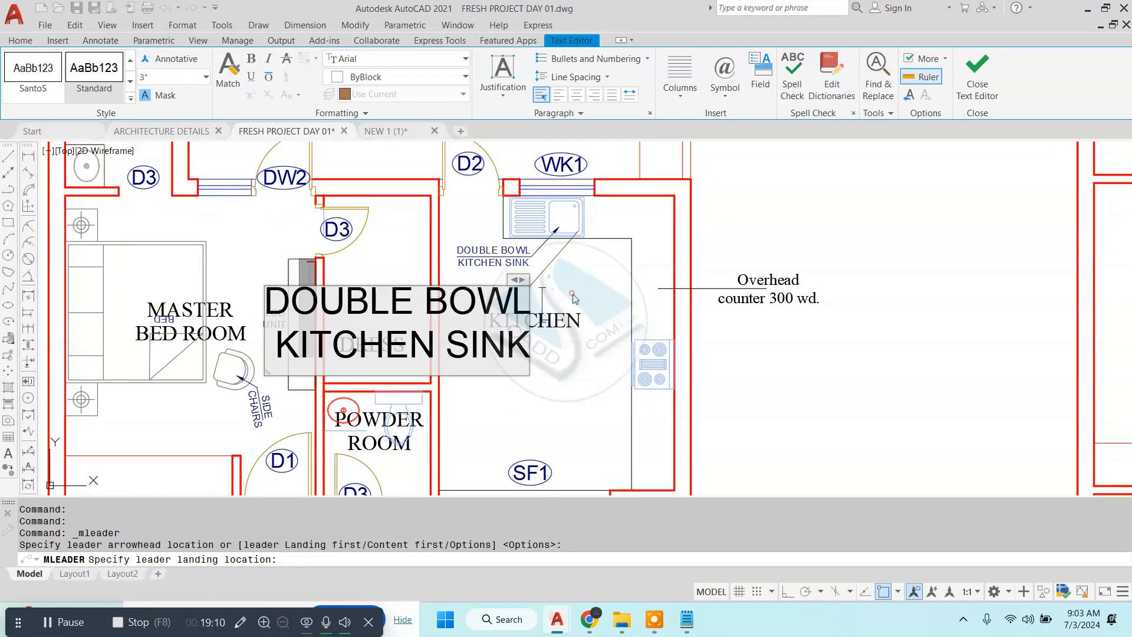
pyautogui.click(972, 93)
# - Compare the new kitchen sink leader with the existing one above it
pyautogui.scroll(8, 515, 361)
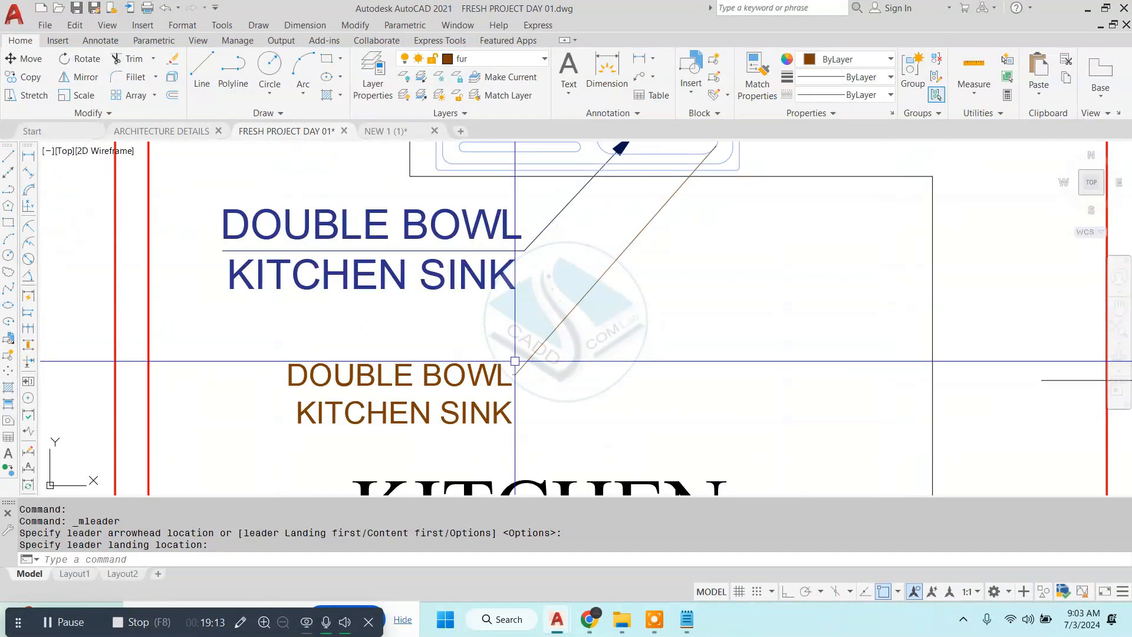
pyautogui.scroll(-2, 531, 330)
pyautogui.scroll(4, 581, 261)
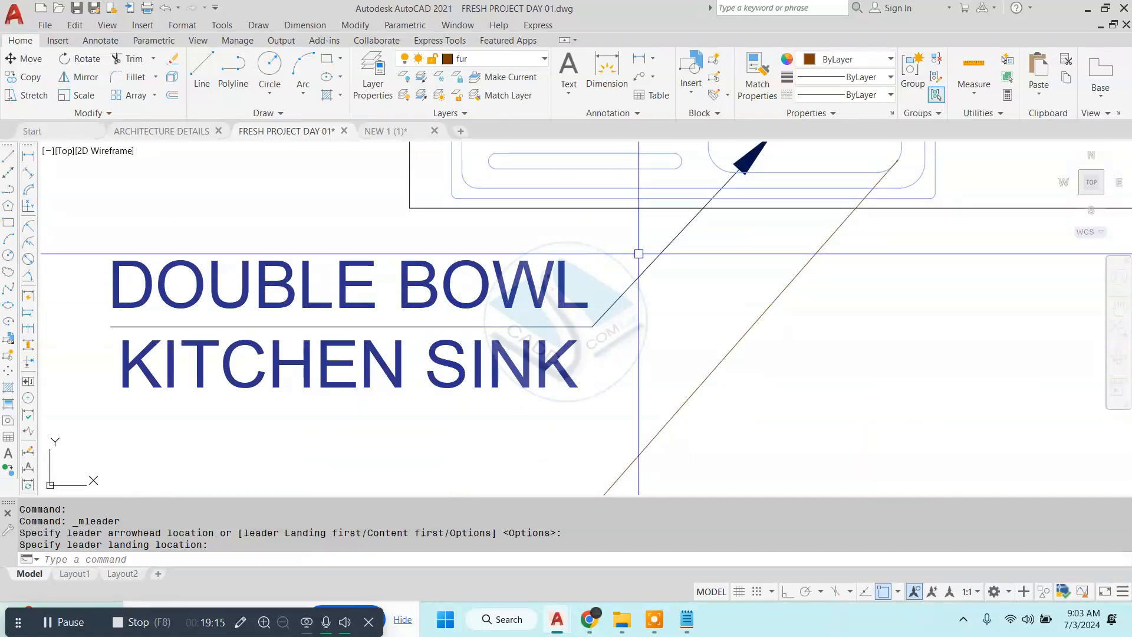
pyautogui.click(639, 253)
pyautogui.scroll(-4, 541, 285)
pyautogui.press('Escape')
pyautogui.press('Escape')
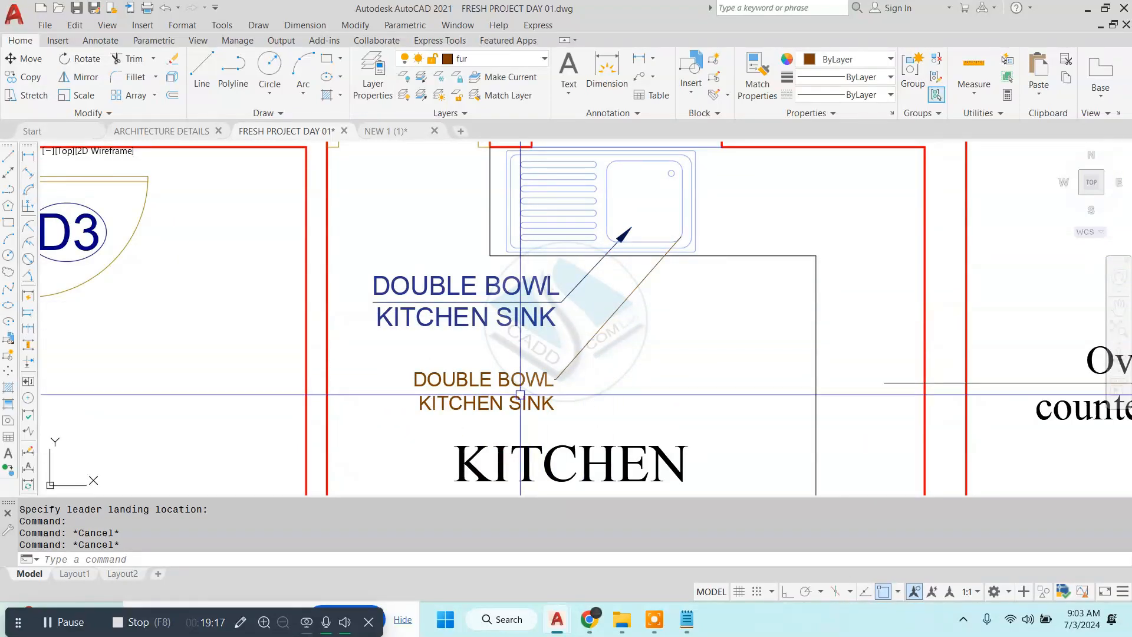
pyautogui.click(309, 25)
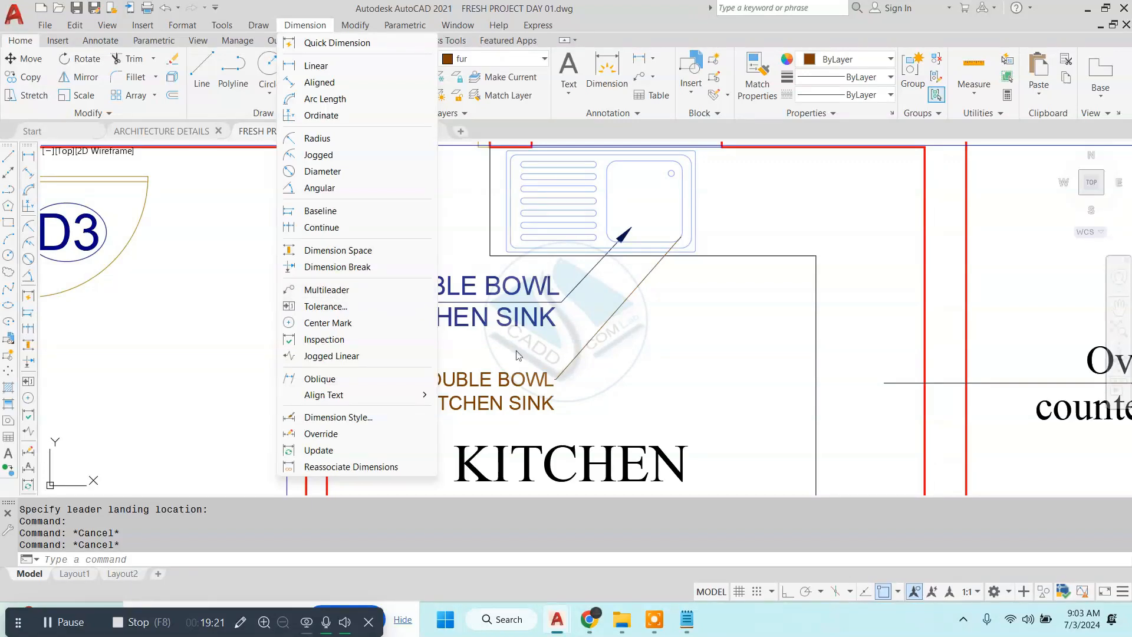
pyautogui.click(609, 379)
pyautogui.press('Escape')
pyautogui.press('Escape')
# - Select the new kitchen sink multileader and open its properties
pyautogui.scroll(4, 654, 272)
pyautogui.click(646, 269)
pyautogui.scroll(-2, 631, 277)
pyautogui.press('Escape')
pyautogui.click(608, 297)
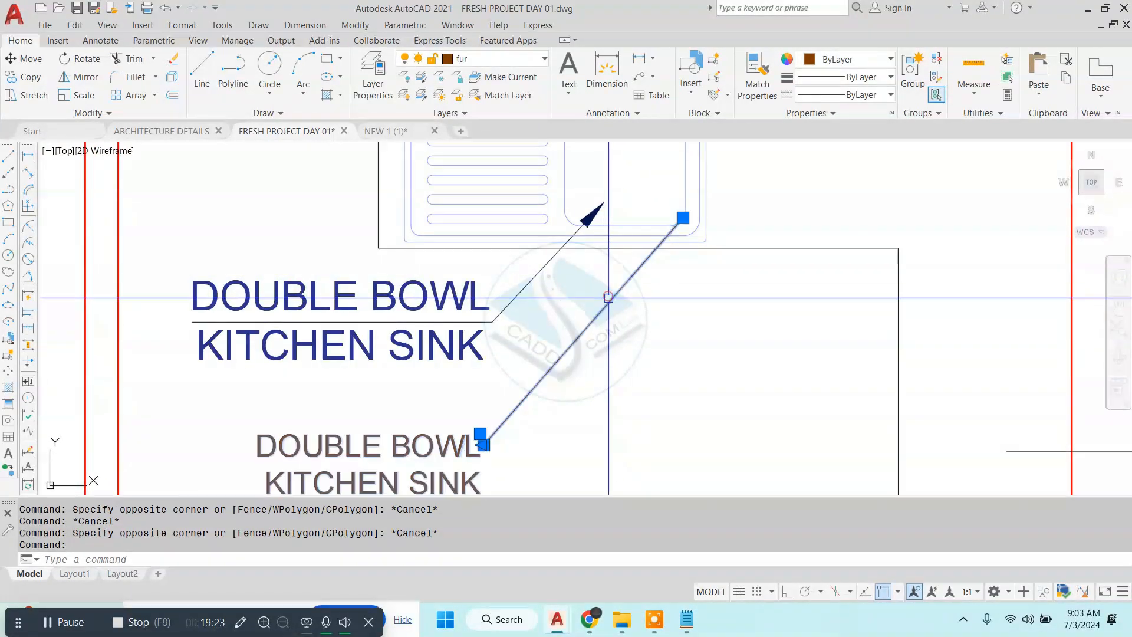
pyautogui.scroll(6, 677, 218)
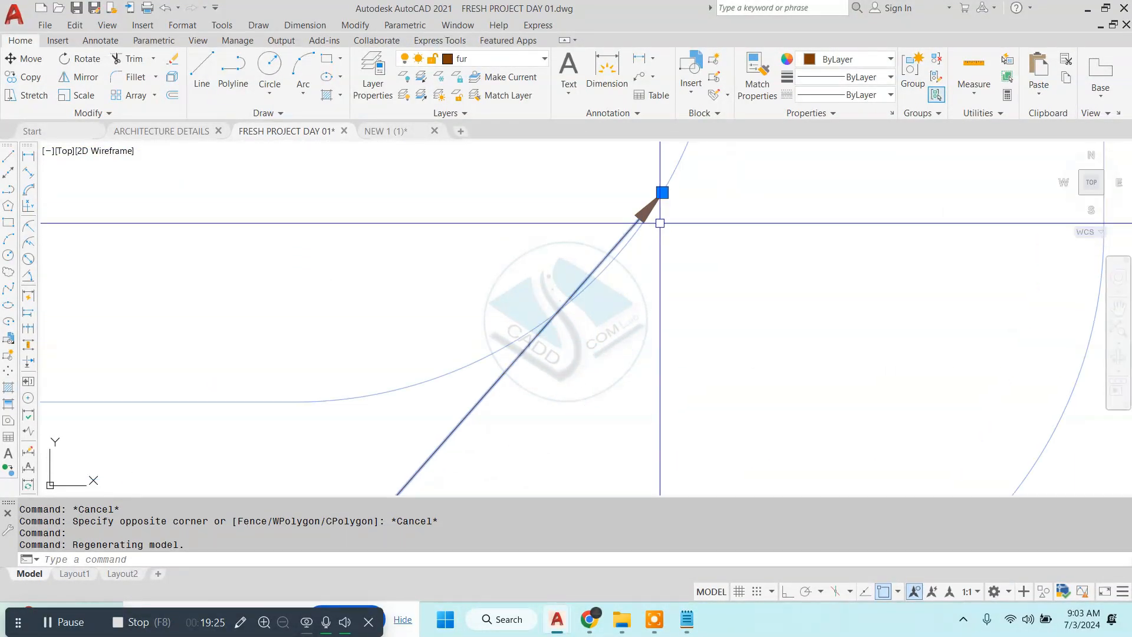
pyautogui.scroll(2, 641, 220)
pyautogui.write('ch')
pyautogui.press('Return')
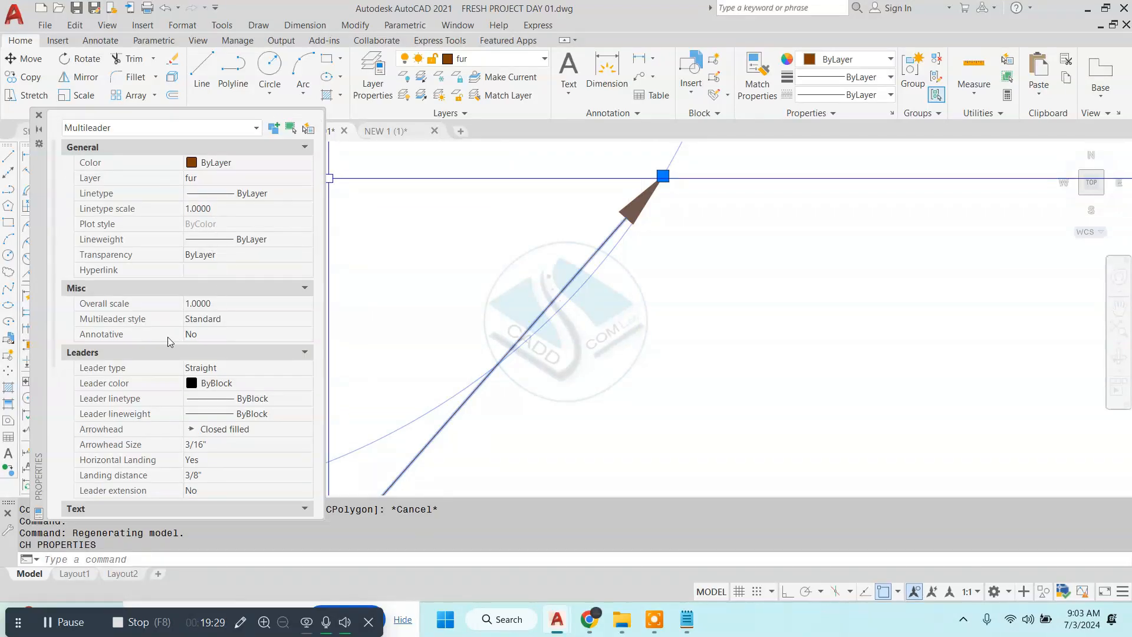
# - Add the line "12-CH ENTER - OBJECT PRO." to the Notepad rules list and return to the drawing
pyautogui.click(690, 620)
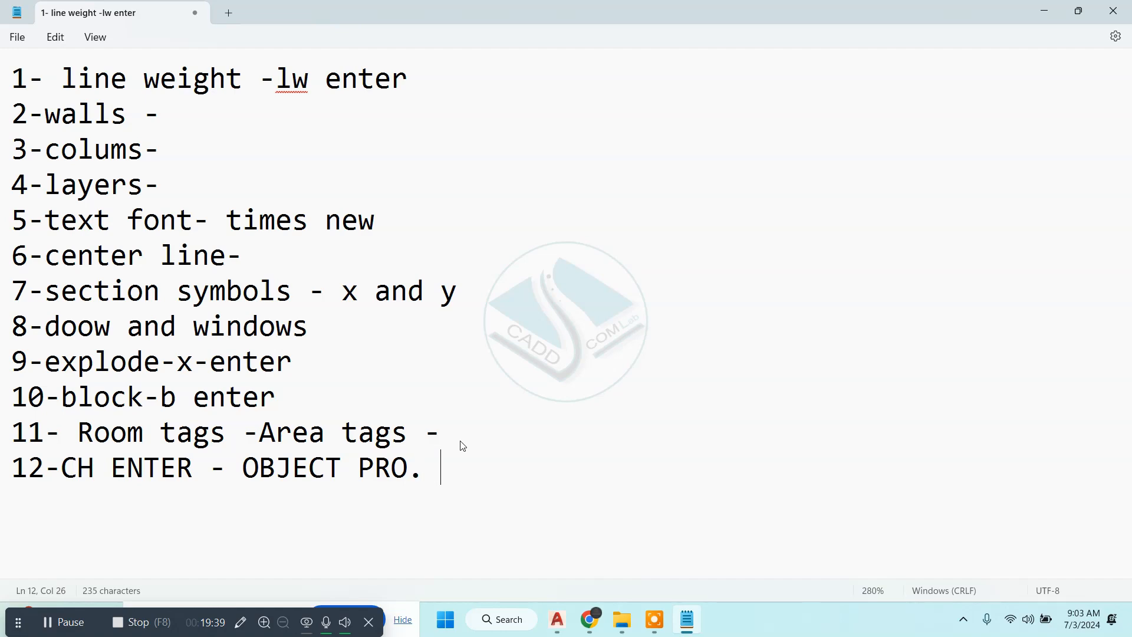
pyautogui.click(1043, 10)
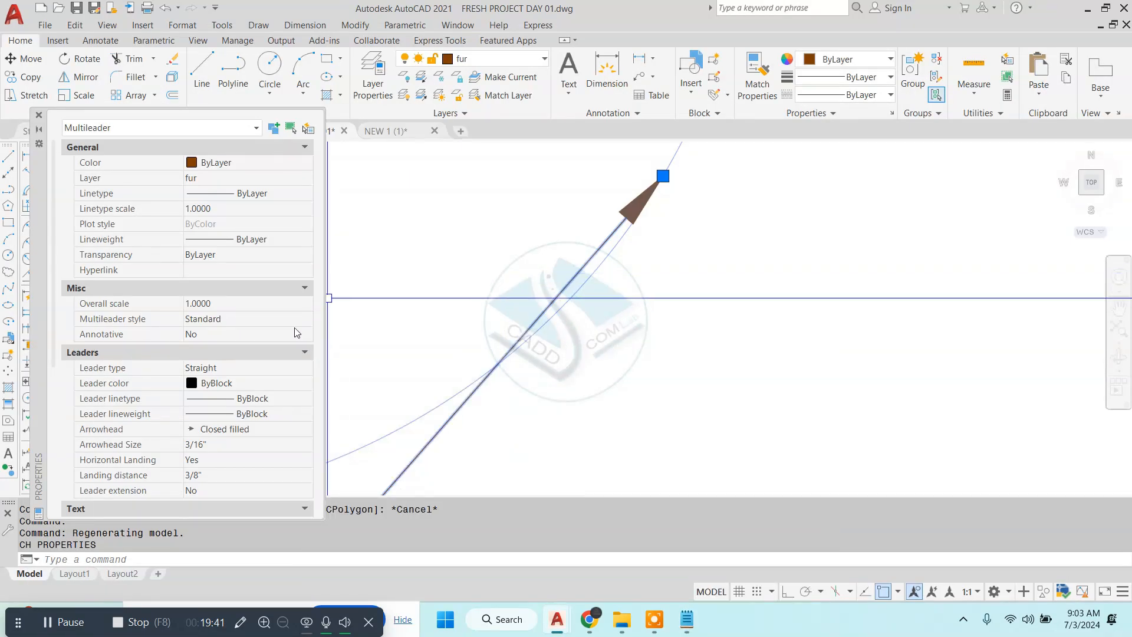
# - Set the arrowhead size of the new kitchen sink leader to 1"
pyautogui.scroll(-2, 166, 413)
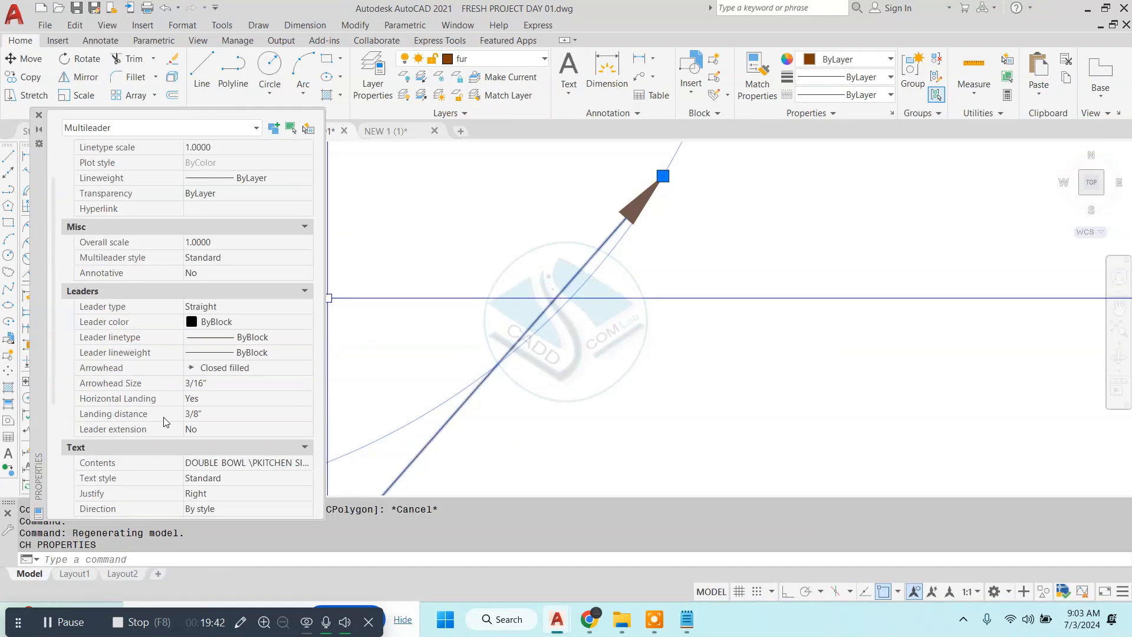
pyautogui.click(204, 385)
pyautogui.click(207, 392)
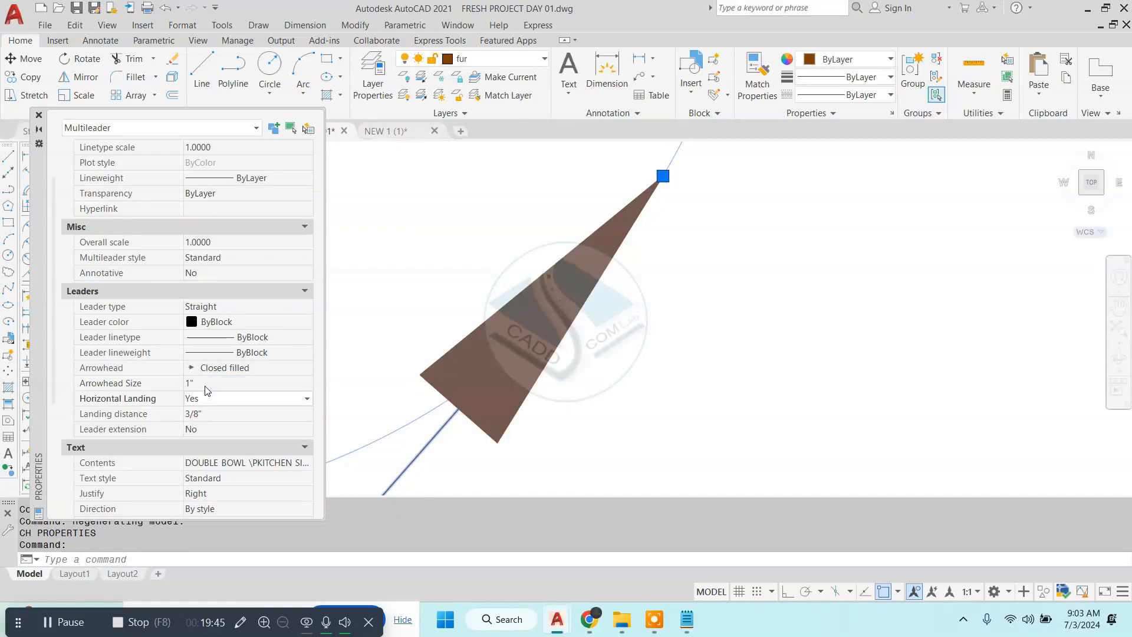
# - Set the arrowhead size of the new kitchen sink leader to 3"
pyautogui.scroll(-6, 472, 320)
pyautogui.moveTo(489, 317); pyautogui.dragTo(747, 313, button='middle')
pyautogui.scroll(-1, 670, 353)
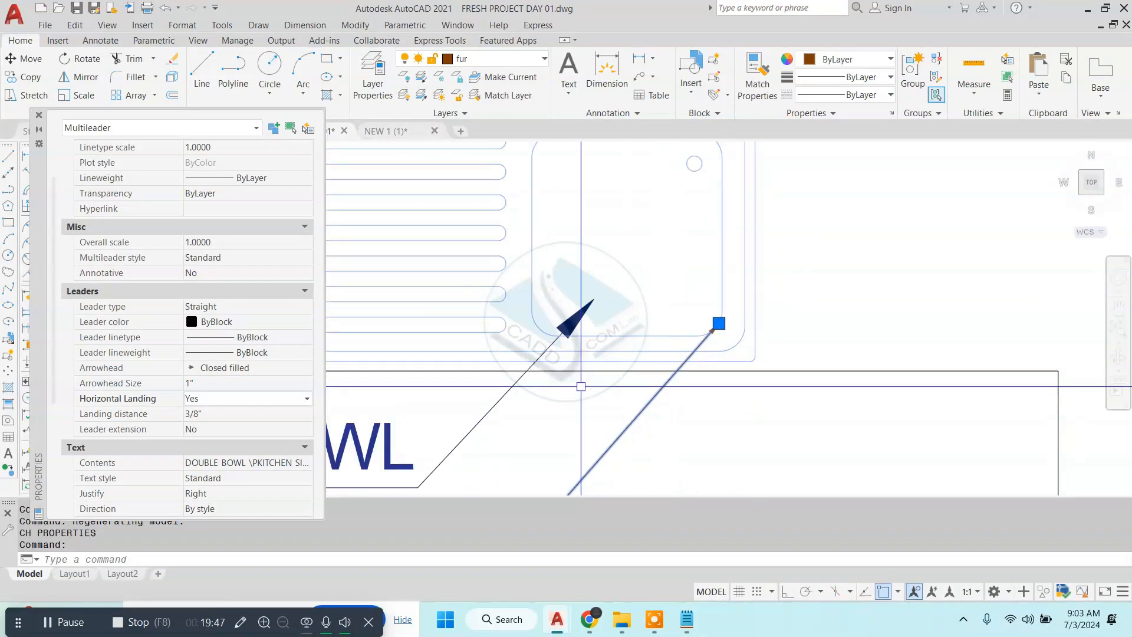
pyautogui.click(210, 386)
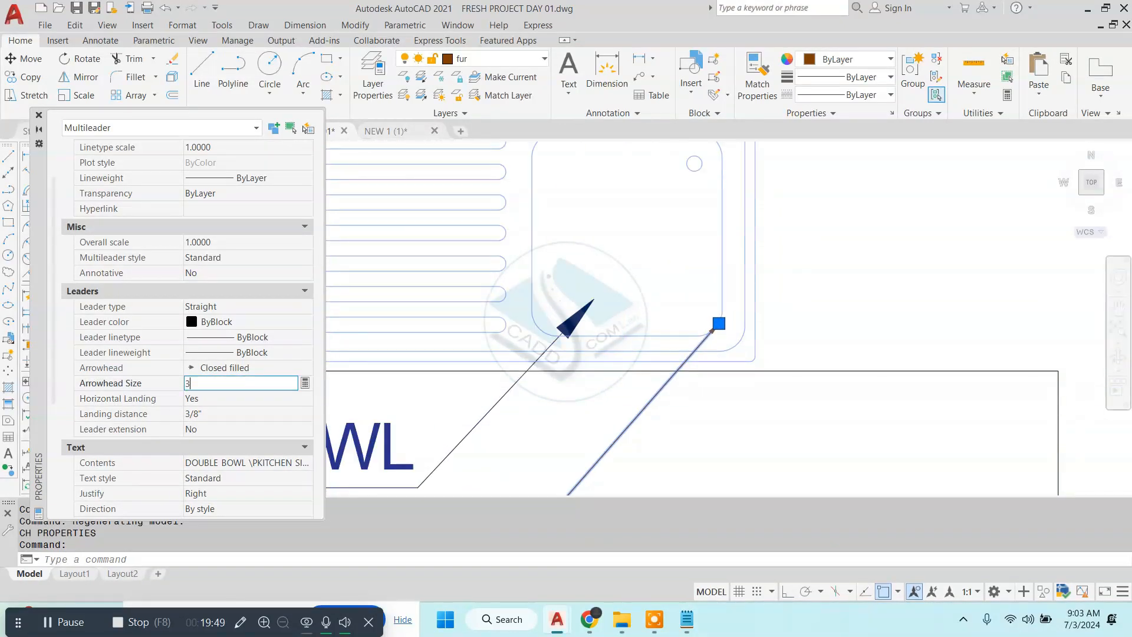
pyautogui.write('3"')
pyautogui.click(207, 392)
pyautogui.click(210, 386)
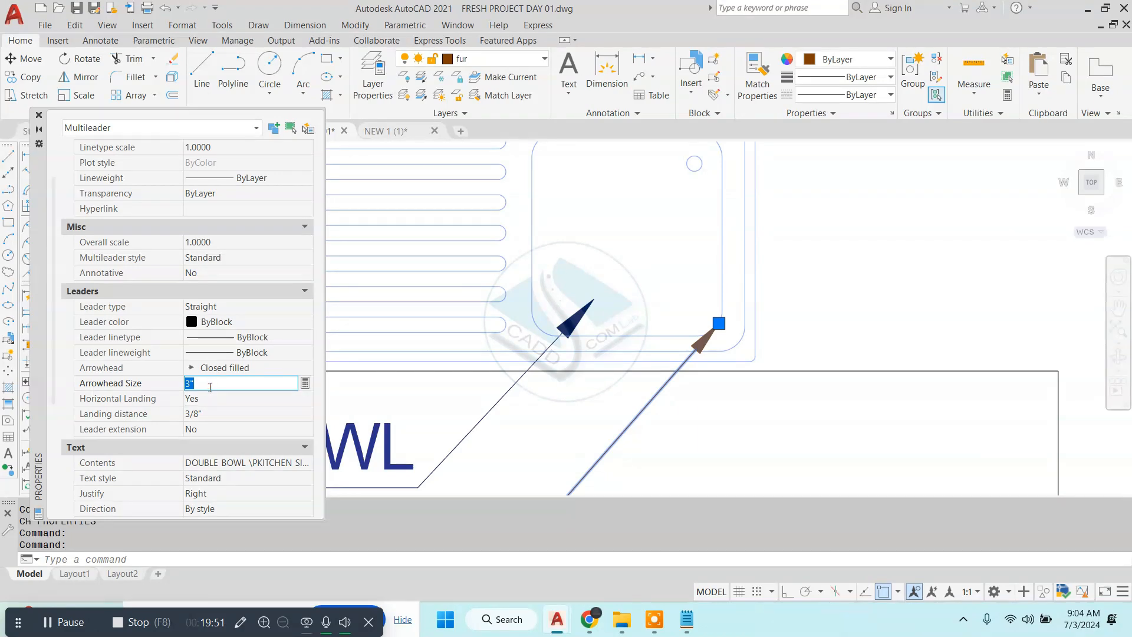
# - Set the arrowhead size of the new kitchen sink leader to 4" and close its properties
pyautogui.click(211, 392)
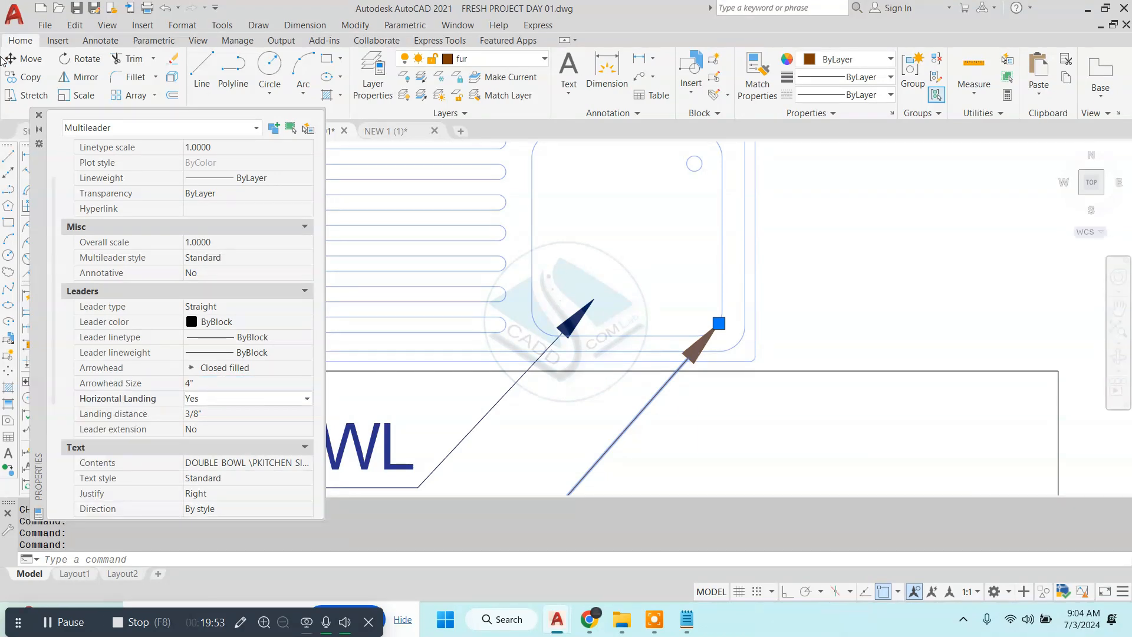
pyautogui.click(39, 114)
pyautogui.press('Escape')
# - Erase the lower brown "DOUBLE BOWL KITCHEN SINK" multileader, keeping the original blue one
pyautogui.scroll(-6, 468, 250)
pyautogui.scroll(2, 442, 330)
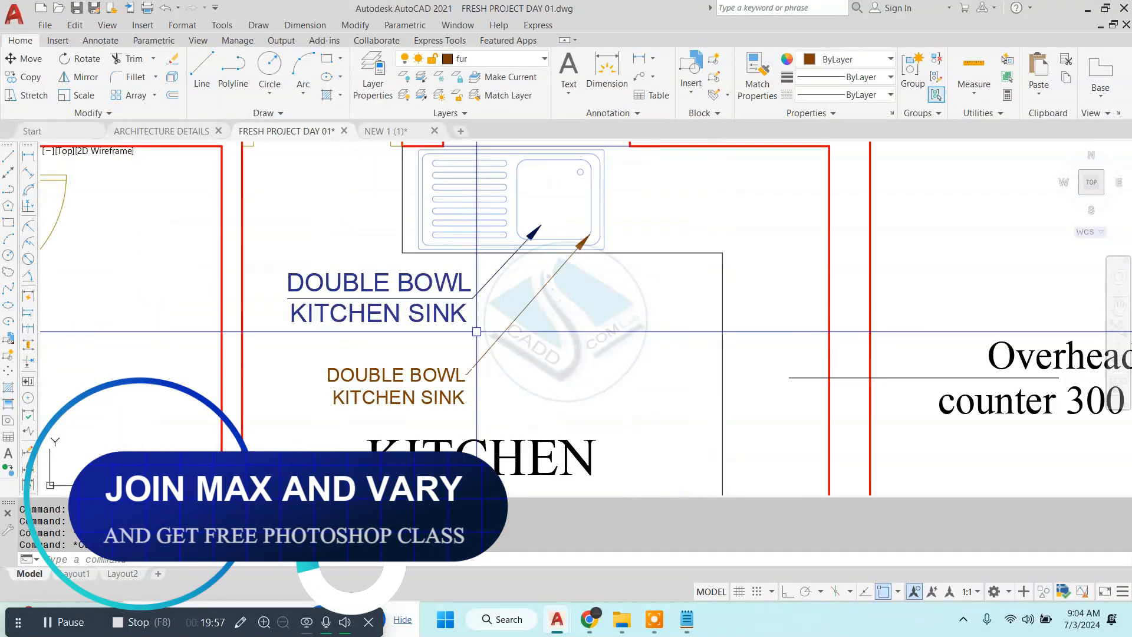
pyautogui.click(497, 379)
pyautogui.click(400, 397)
pyautogui.write('e')
pyautogui.press('space')
pyautogui.scroll(-2, 587, 328)
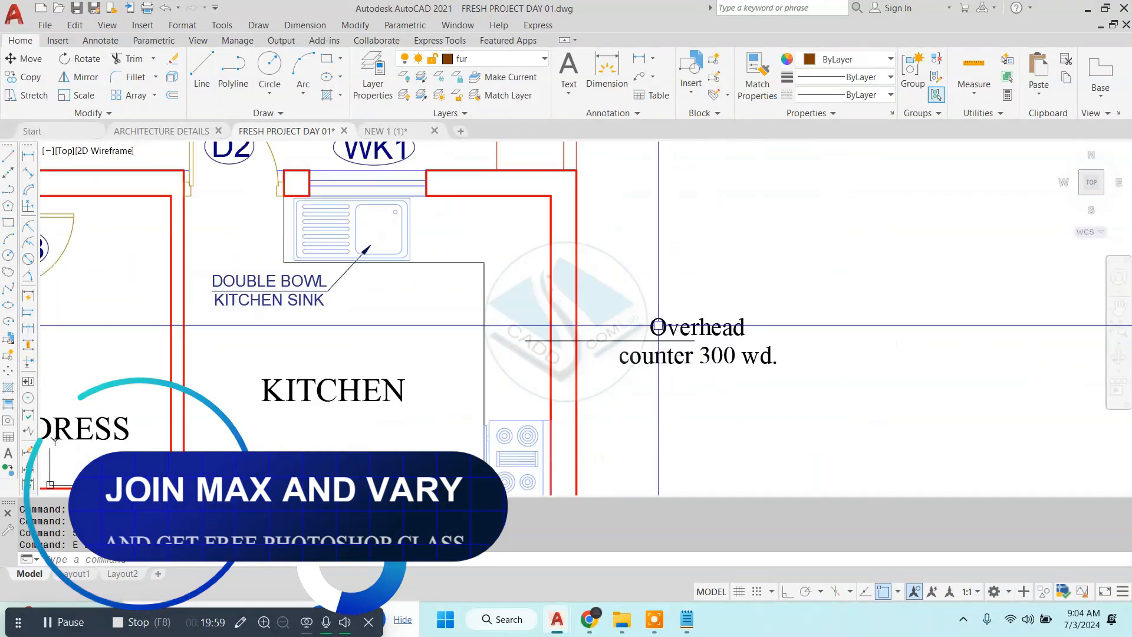
pyautogui.press('Escape')
# - Examine the ground floor plan copies, comparing the furniture, text, and door & window versions
pyautogui.scroll(-5, 620, 332)
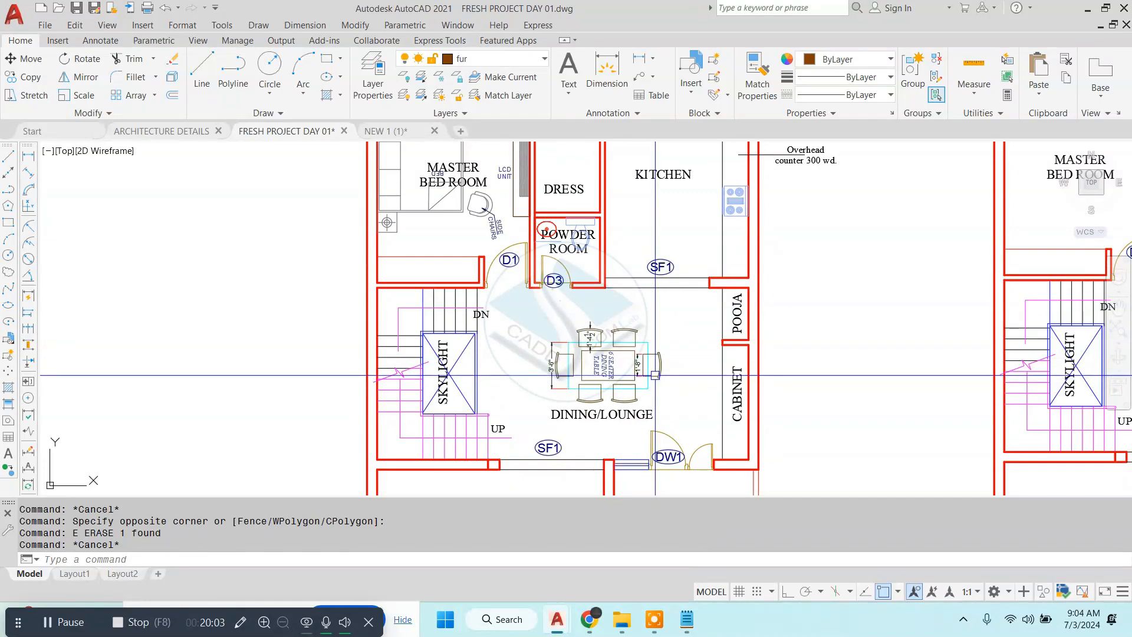
pyautogui.scroll(-2, 672, 353)
pyautogui.scroll(-4, 671, 353)
pyautogui.scroll(8, 589, 294)
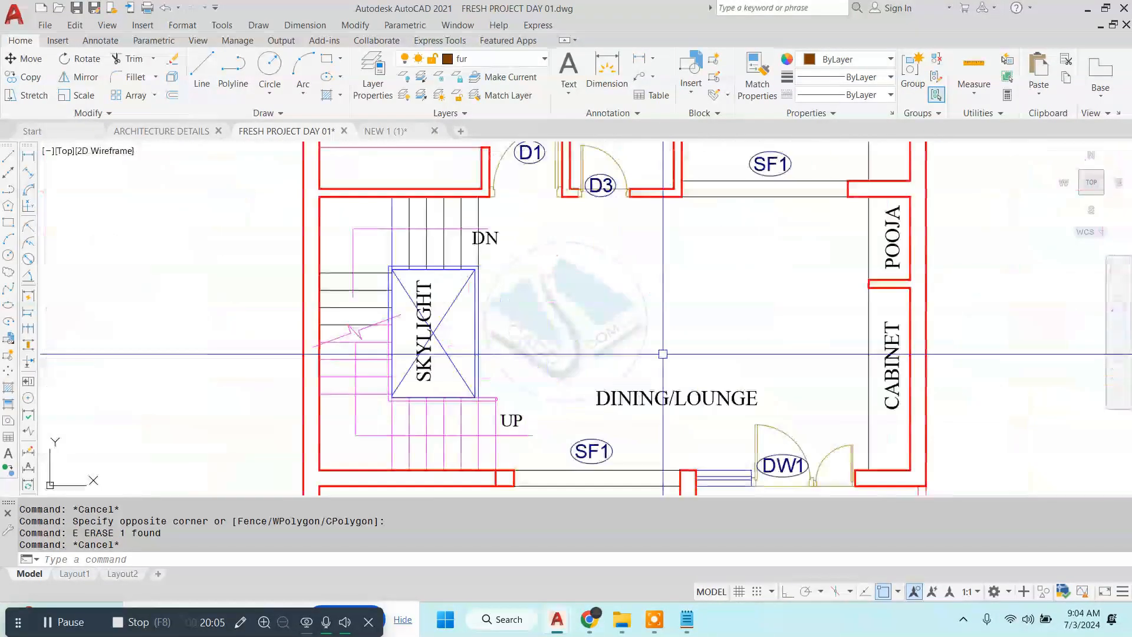
pyautogui.scroll(-4, 585, 258)
pyautogui.moveTo(604, 382); pyautogui.dragTo(582, 300, button='middle')
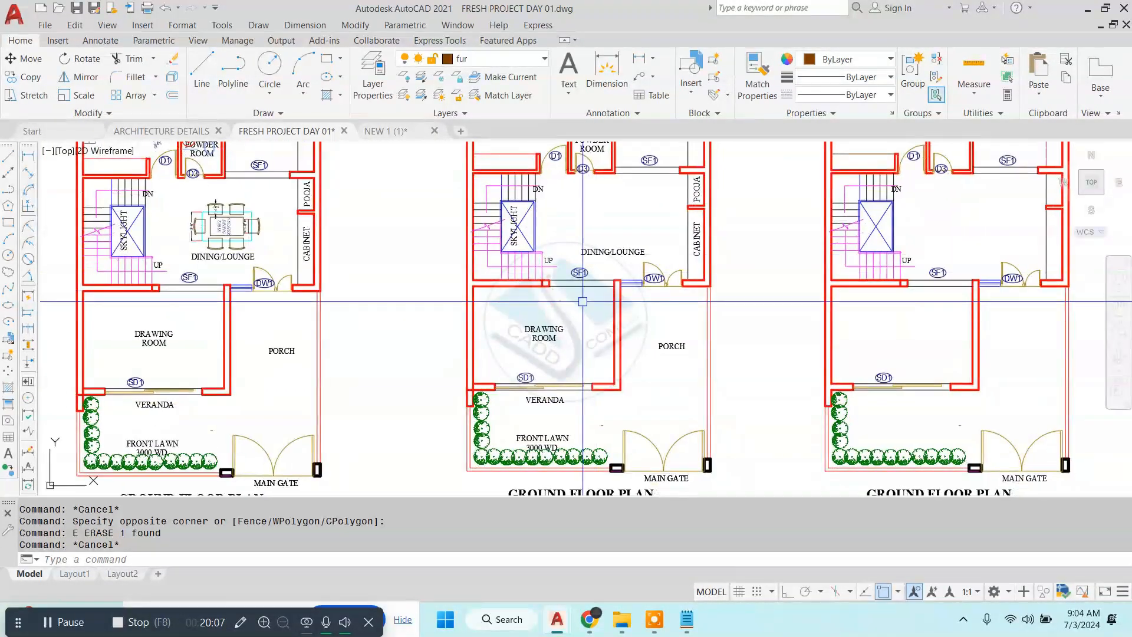
pyautogui.scroll(-3, 575, 294)
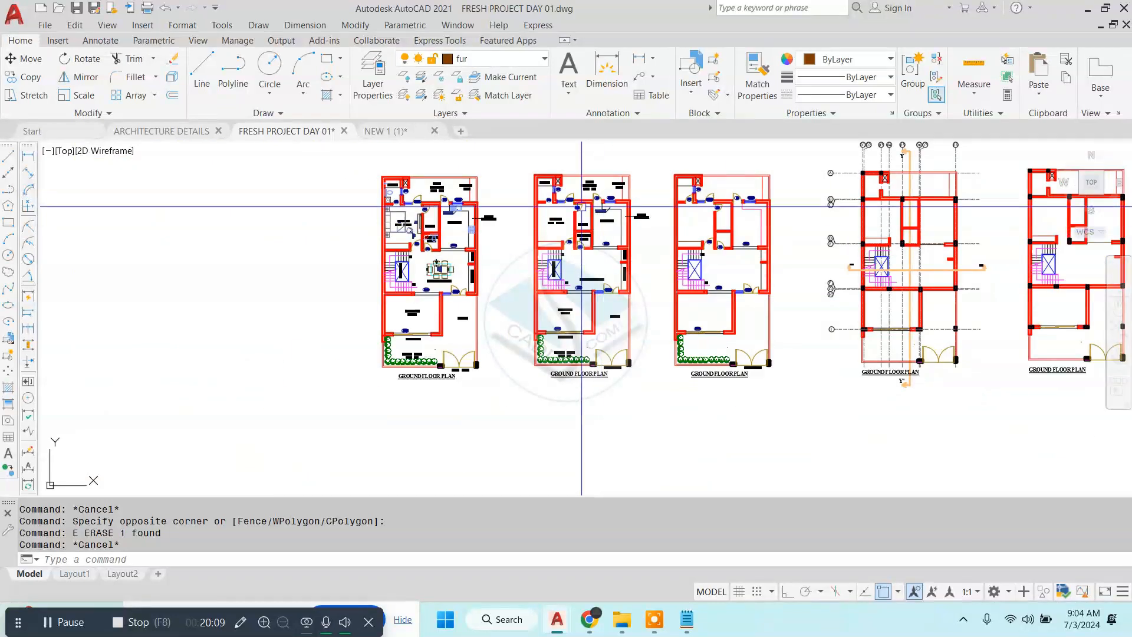
pyautogui.scroll(5, 593, 215)
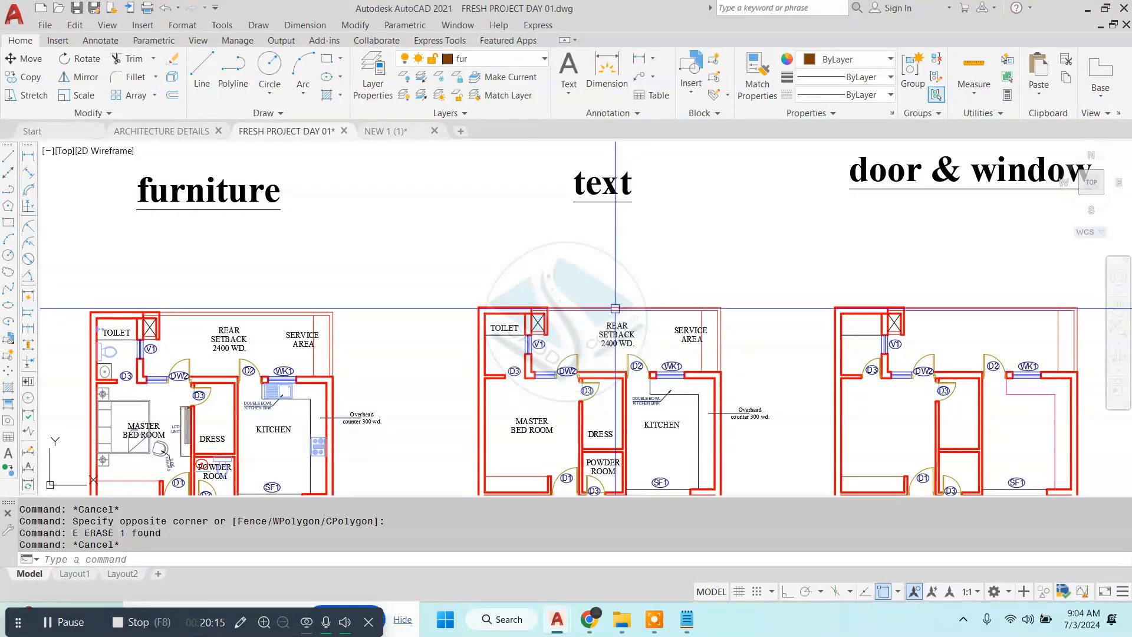
pyautogui.scroll(-4, 596, 300)
pyautogui.scroll(3, 488, 314)
pyautogui.scroll(2, 489, 313)
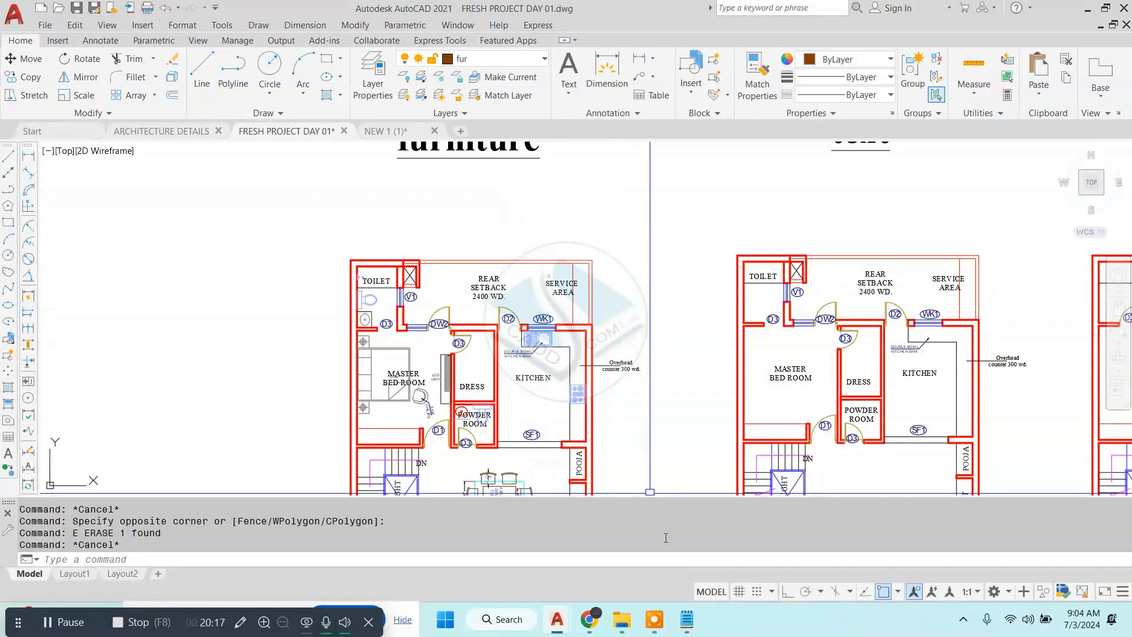
# - Add the line "13- FURNITURE PLACING -" to the Notepad rules list and return to the drawing's furnished master bedroom
pyautogui.click(686, 618)
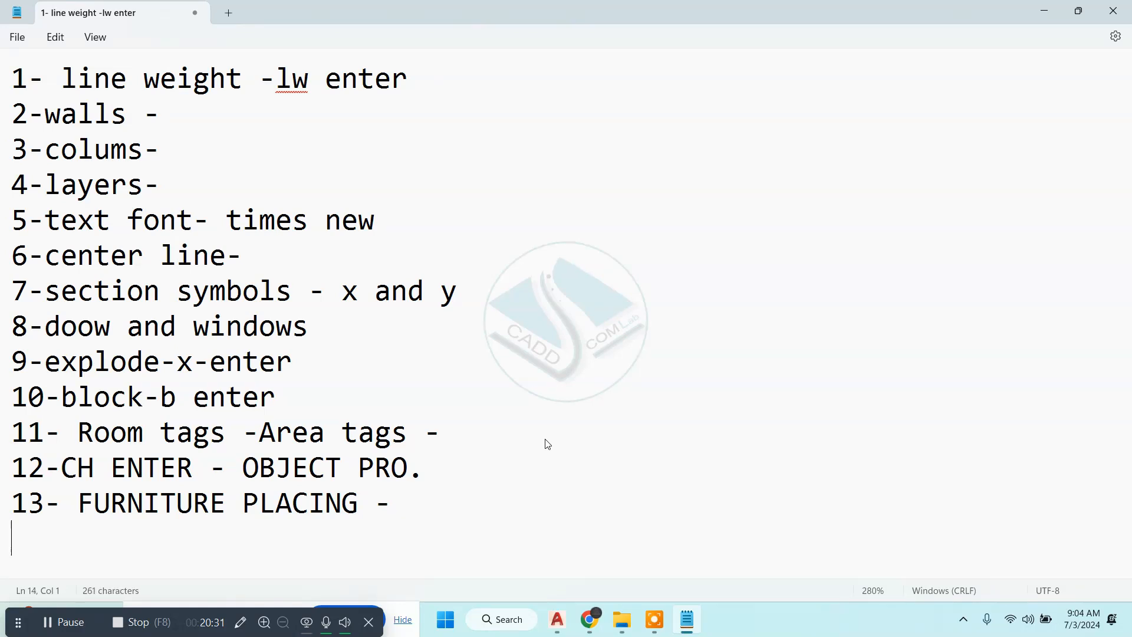
pyautogui.click(1047, 10)
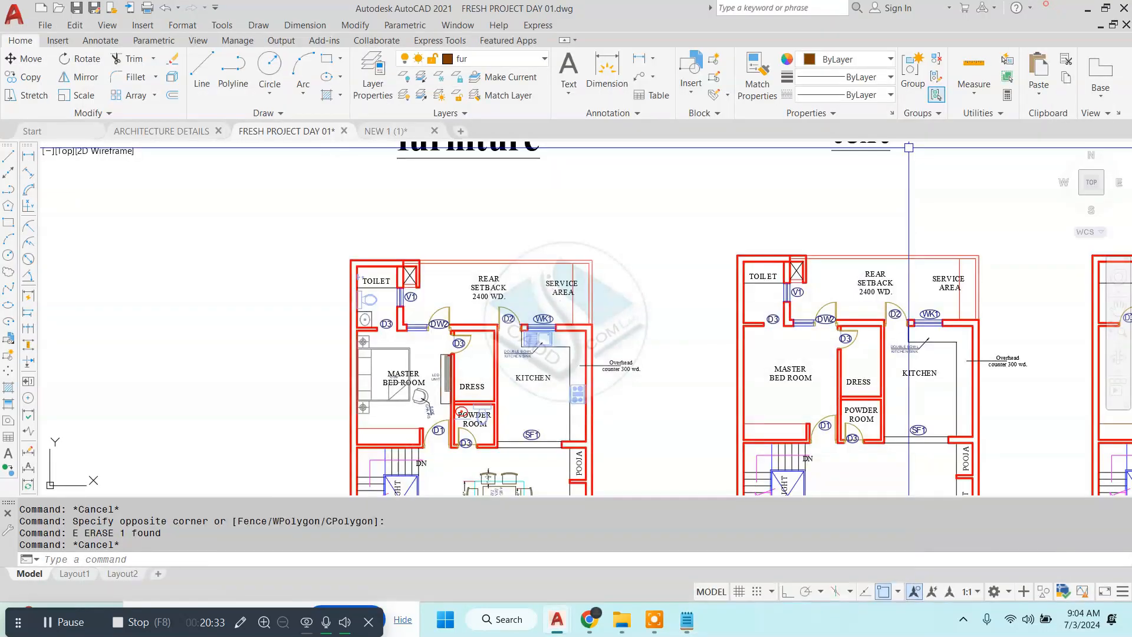
pyautogui.scroll(4, 417, 265)
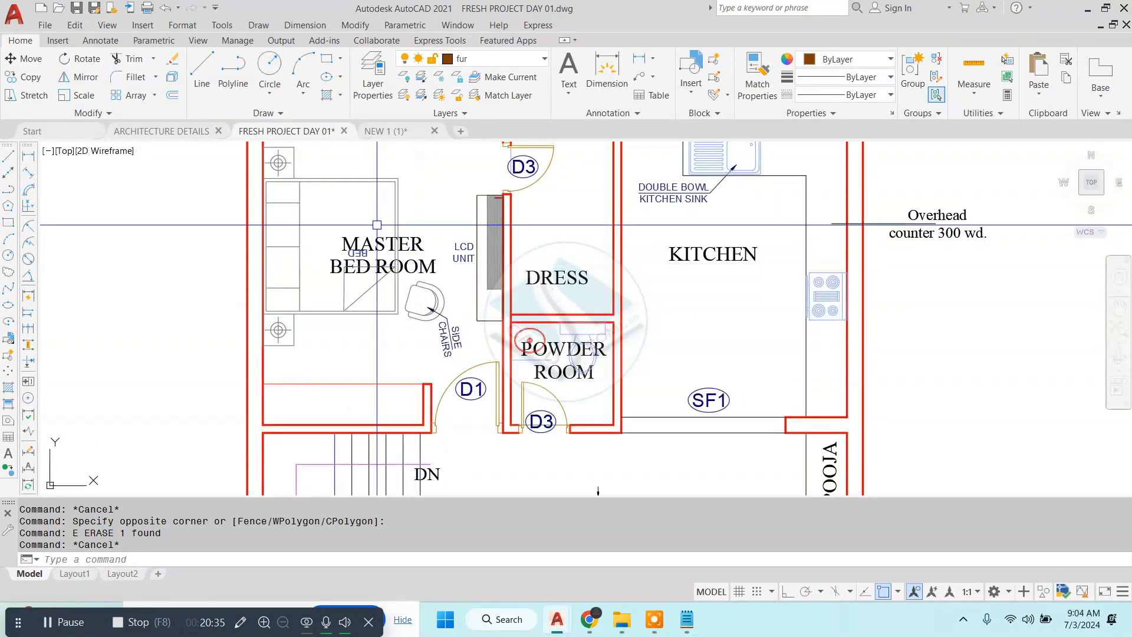
pyautogui.moveTo(252, 171); pyautogui.dragTo(316, 222, button='middle')
pyautogui.scroll(2, 316, 222)
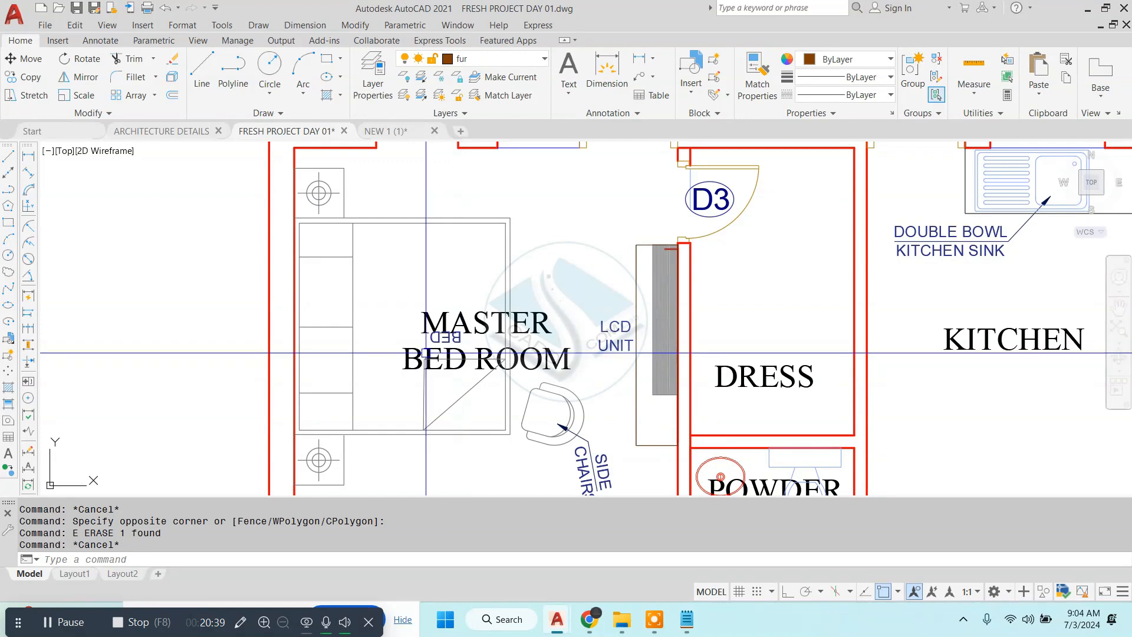
# - Open the 01-01-cad-blocks-net-beds drawing from Autocad-Architecture > Autocad Blocks > Architecture blocks > BEDS on drive D
pyautogui.hotkey('alt', 'Tab')
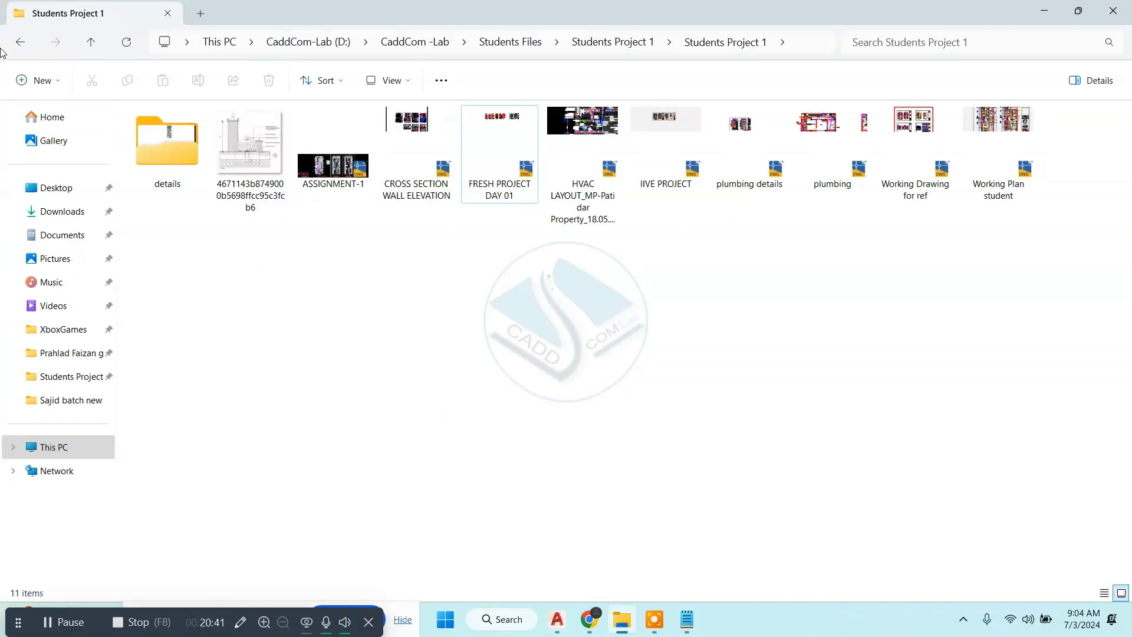
pyautogui.click(20, 44)
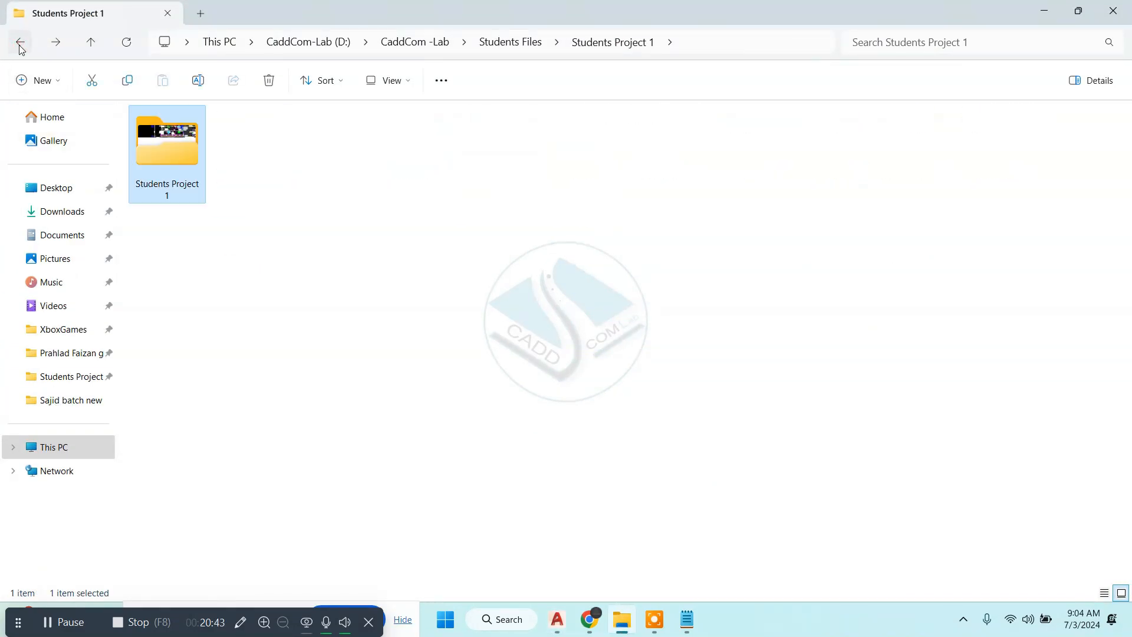
pyautogui.click(19, 43)
pyautogui.click(19, 44)
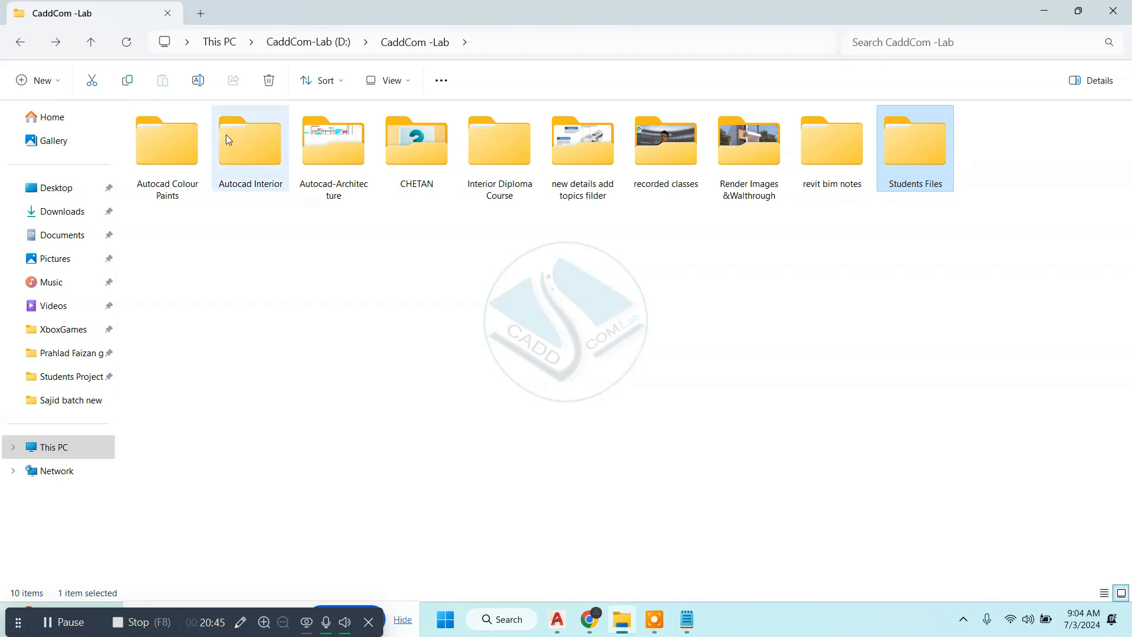
pyautogui.click(376, 170)
pyautogui.doubleClick(357, 163)
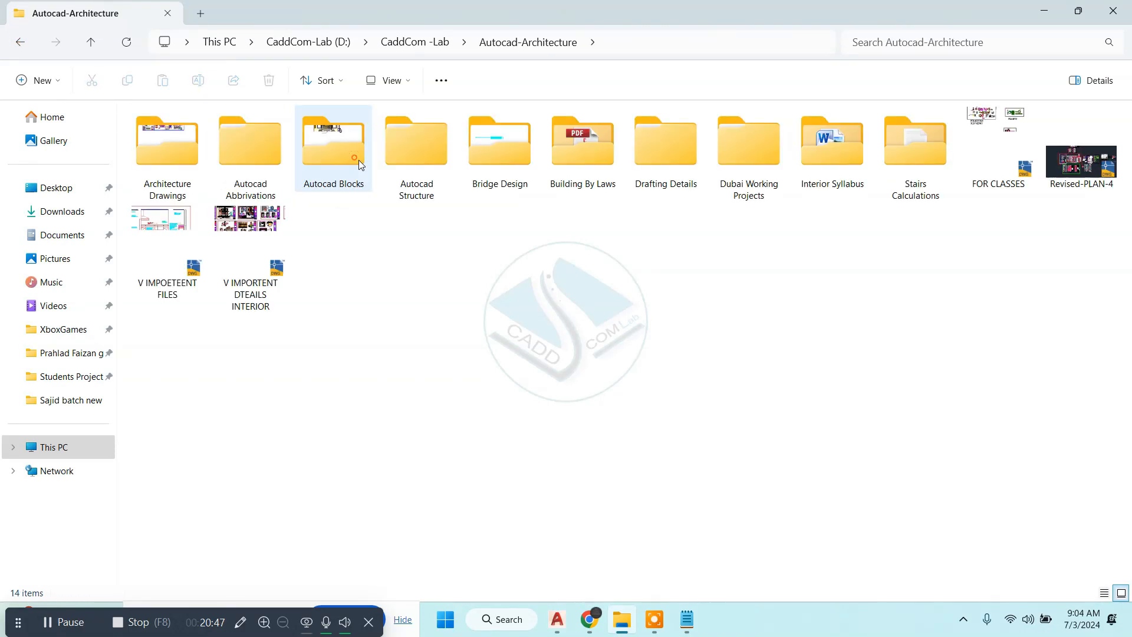
pyautogui.doubleClick(327, 143)
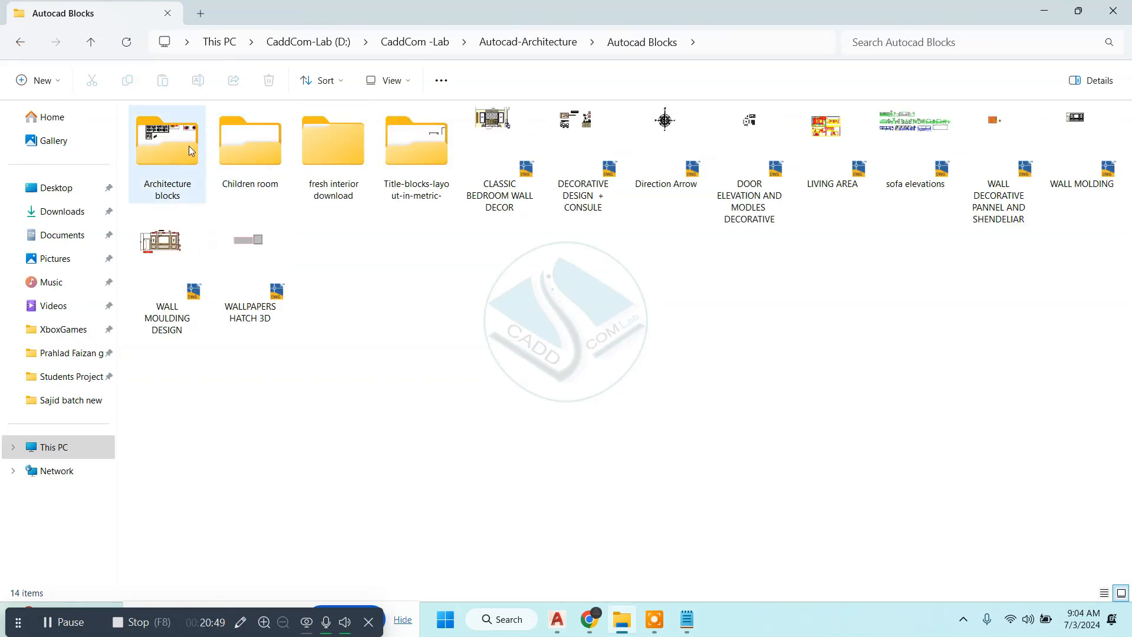
pyautogui.doubleClick(186, 140)
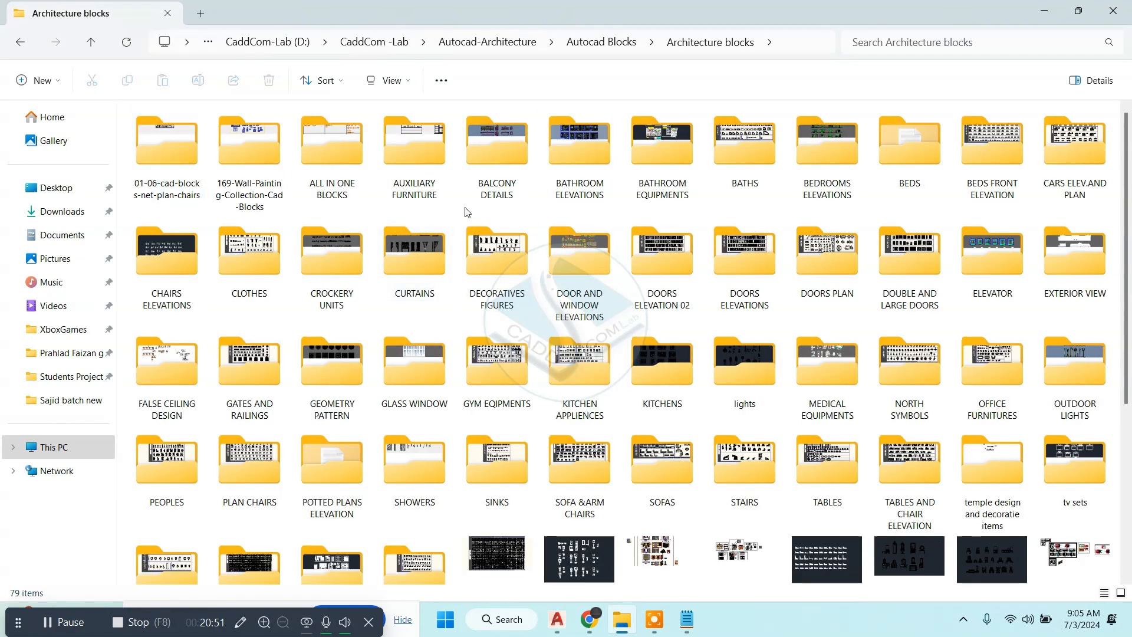
pyautogui.doubleClick(917, 153)
pyautogui.doubleClick(242, 144)
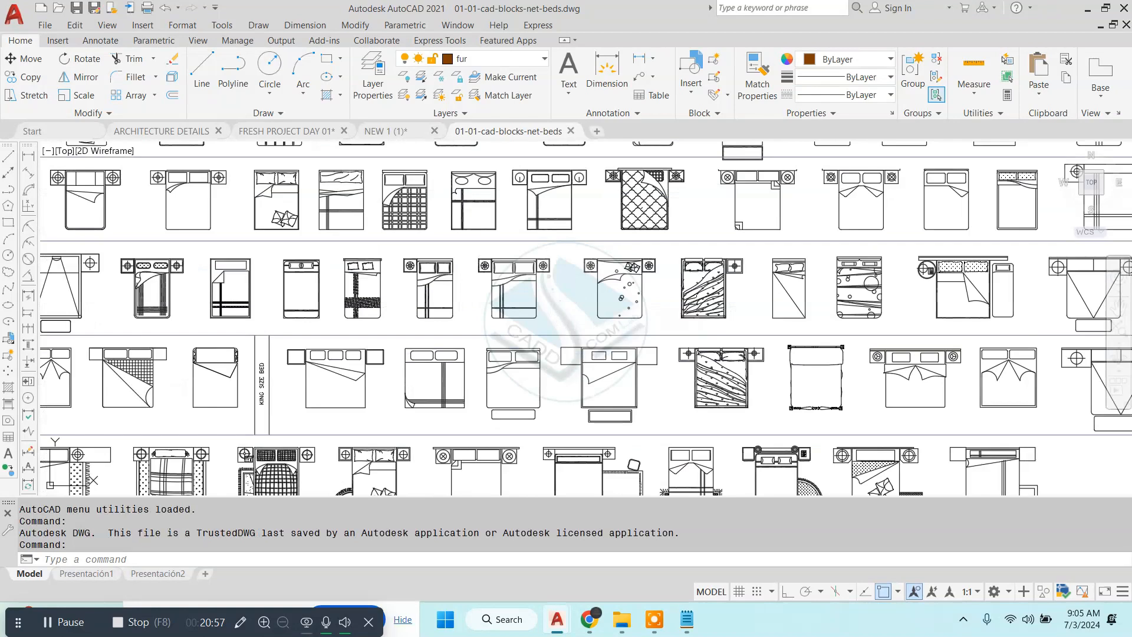
# - Examine the rows of bed plan blocks for a double bed with side tables
pyautogui.moveTo(504, 226); pyautogui.dragTo(455, 289, button='middle')
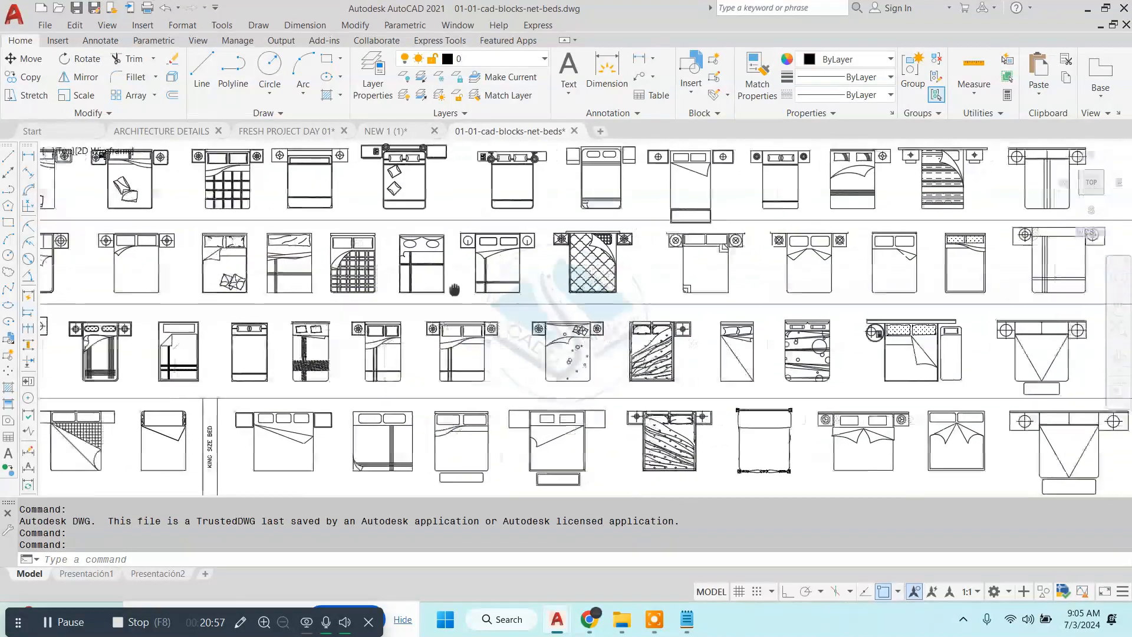
pyautogui.moveTo(819, 286); pyautogui.dragTo(667, 306, button='middle')
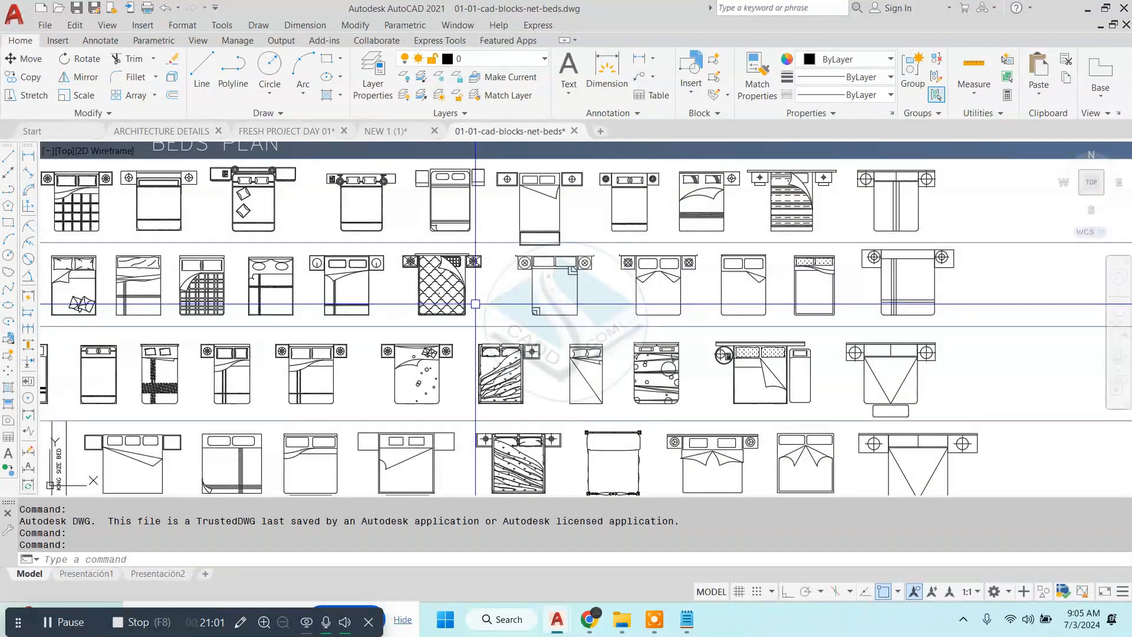
pyautogui.moveTo(475, 303); pyautogui.dragTo(559, 312, button='middle')
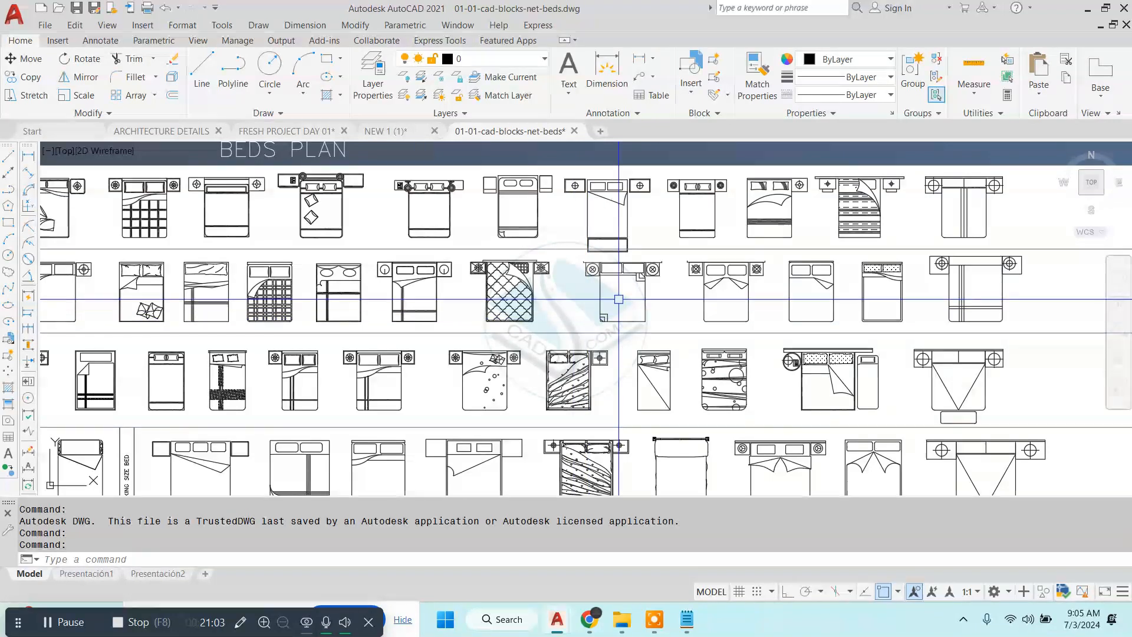
pyautogui.scroll(2, 619, 299)
pyautogui.moveTo(336, 321)
pyautogui.mouseDown(button='middle')
pyautogui.moveTo(546, 320)
pyautogui.moveTo(678, 302)
pyautogui.mouseUp(button='middle')
pyautogui.moveTo(239, 336); pyautogui.dragTo(488, 329, button='middle')
pyautogui.moveTo(281, 255); pyautogui.dragTo(443, 272, button='middle')
pyautogui.scroll(4, 424, 257)
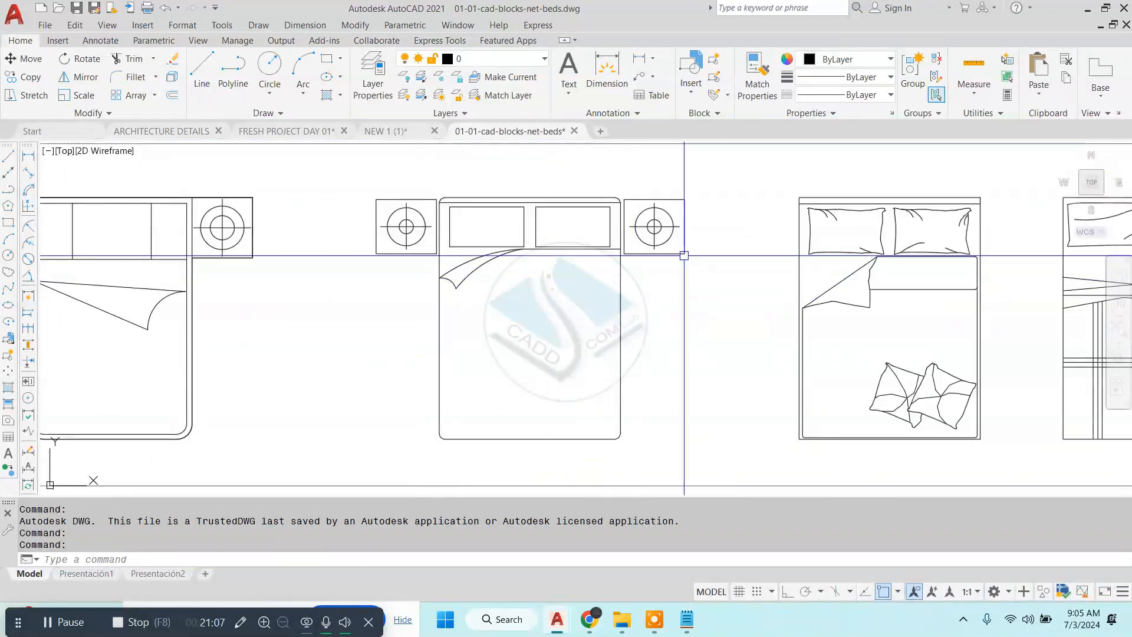
pyautogui.scroll(-4, 675, 195)
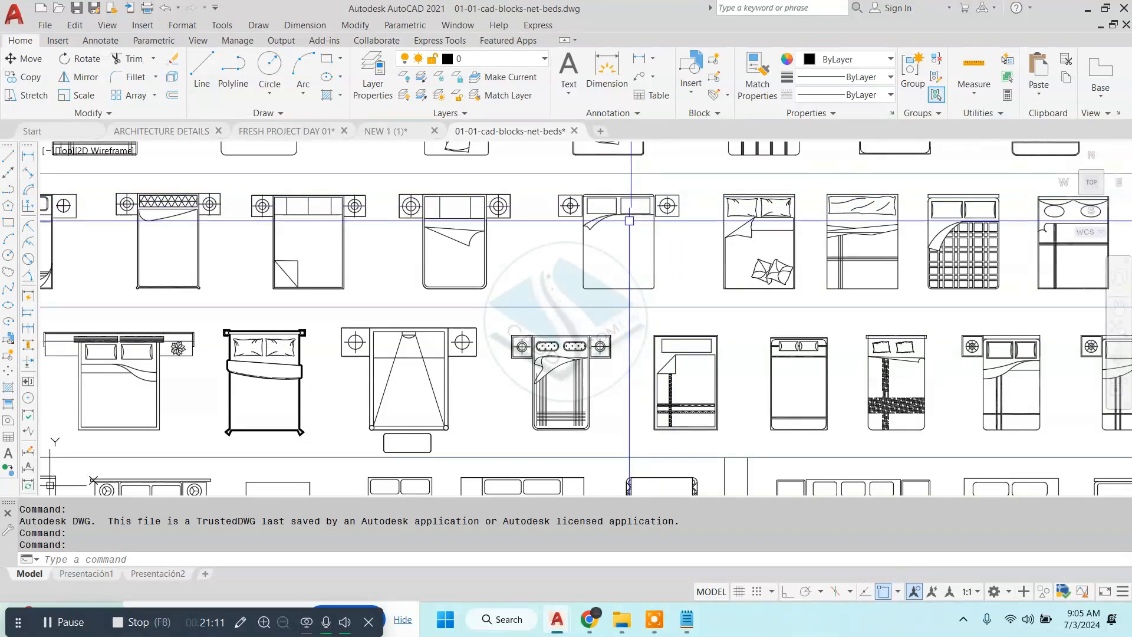
# - Copy the double bed block with two side tables and paste it into FRESH PROJECT DAY 01, beside the furniture plan
pyautogui.moveTo(654, 196); pyautogui.dragTo(617, 283, button='middle')
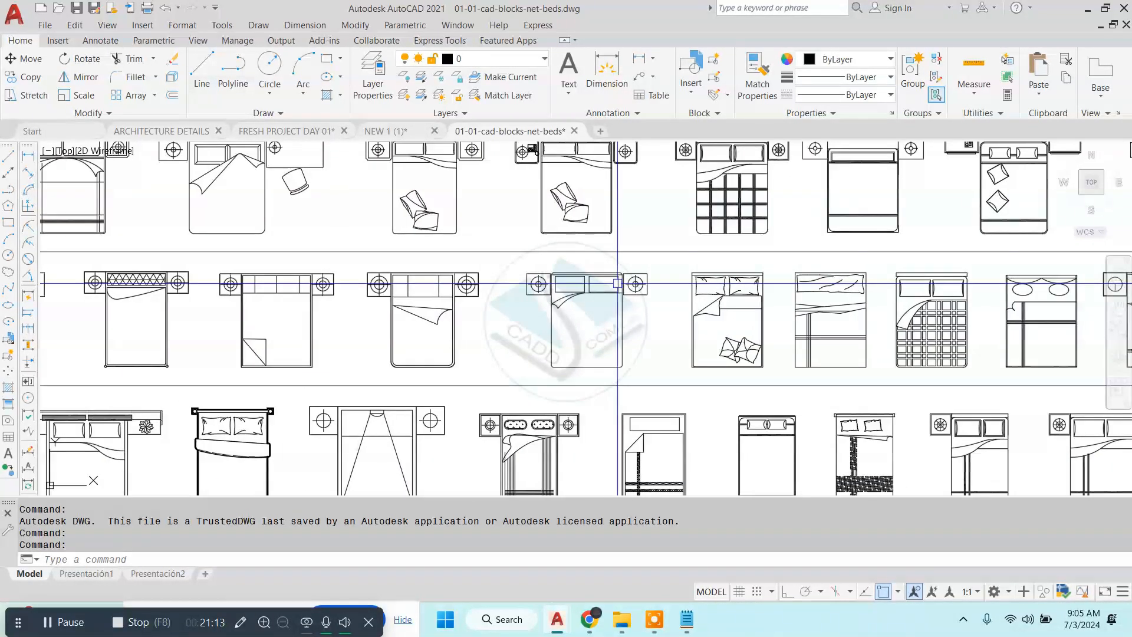
pyautogui.scroll(4, 586, 289)
pyautogui.click(439, 341)
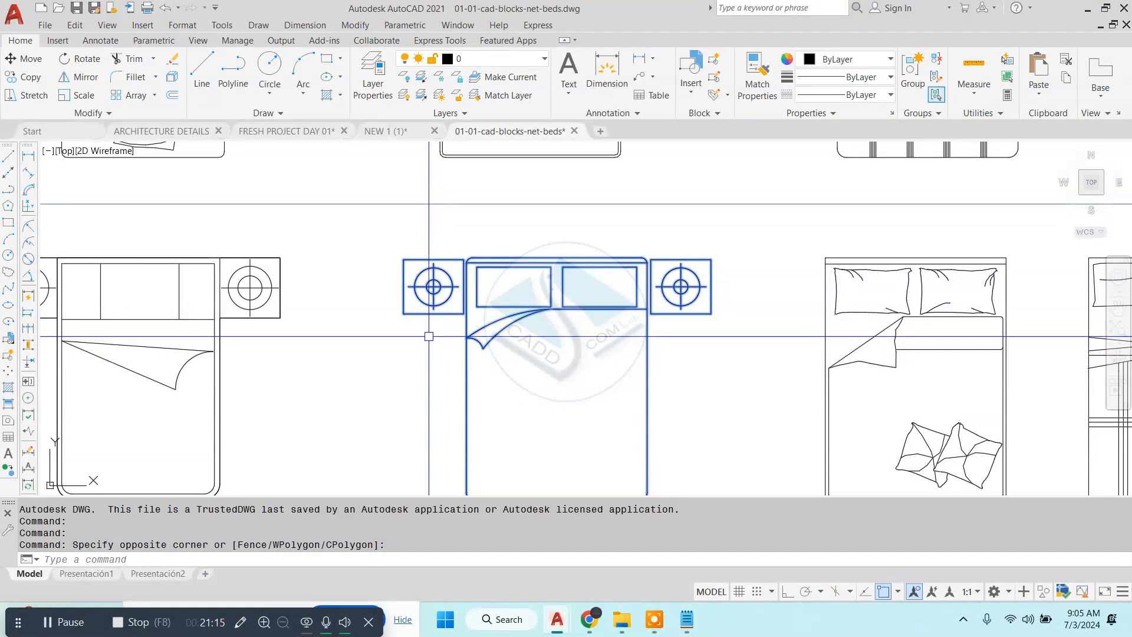
pyautogui.click(286, 130)
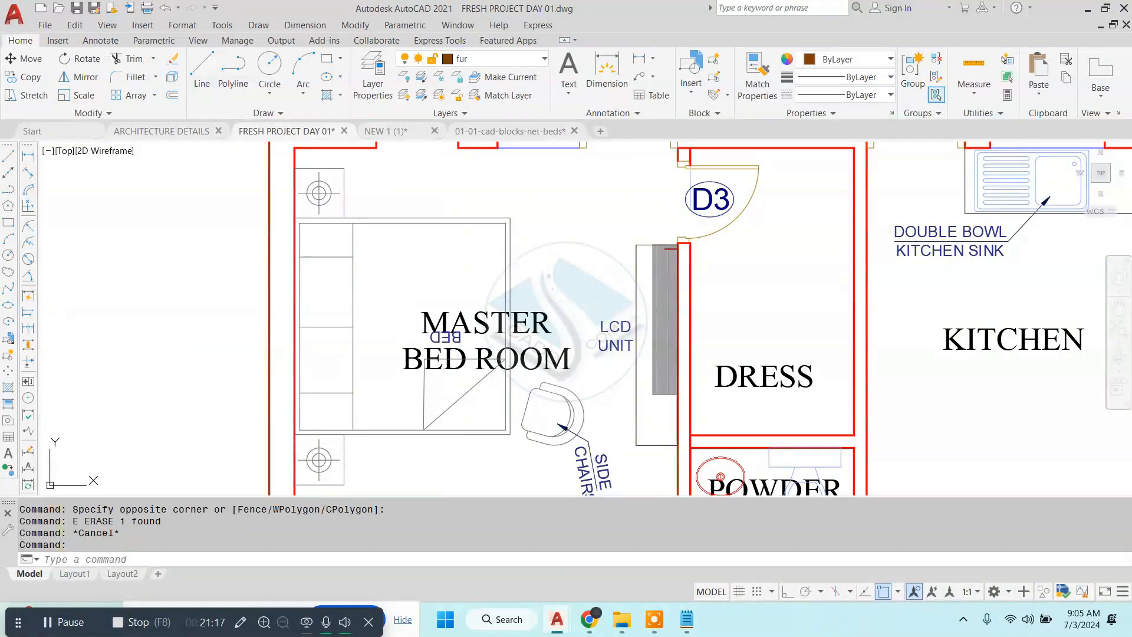
pyautogui.hotkey('ctrl', 'v')
pyautogui.click(170, 376)
# - Scale the oversized pasted bed block down towards the size of the furniture plan, using a base point near its lower end
pyautogui.scroll(-4, 394, 341)
pyautogui.click(522, 231)
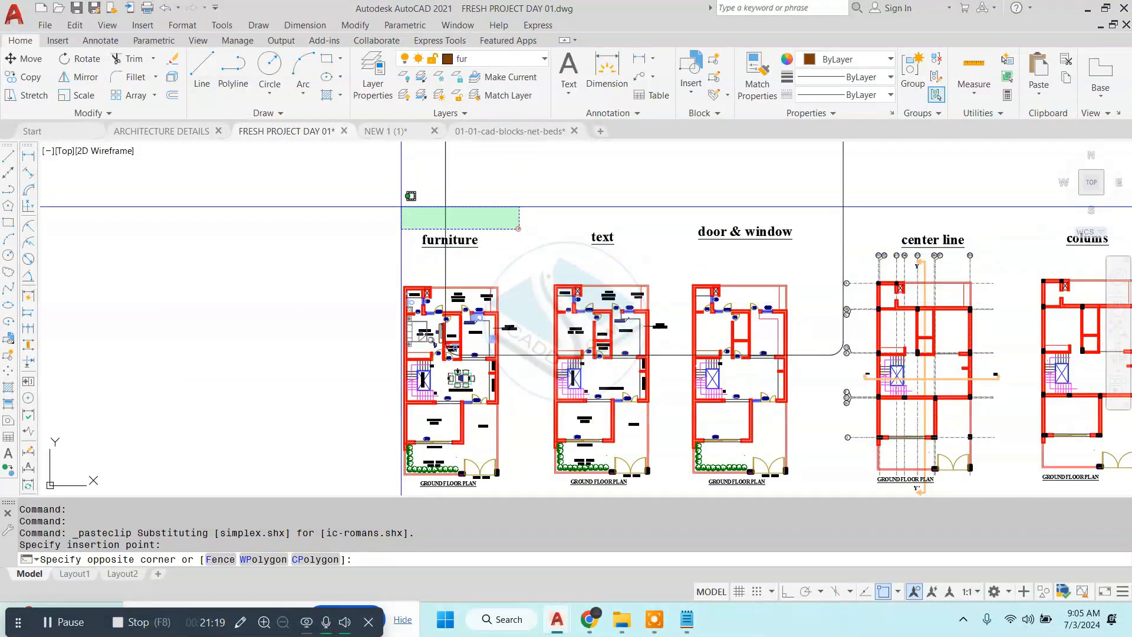
pyautogui.click(395, 204)
pyautogui.write('SC')
pyautogui.press('space')
pyautogui.scroll(4, 306, 346)
pyautogui.click(338, 337)
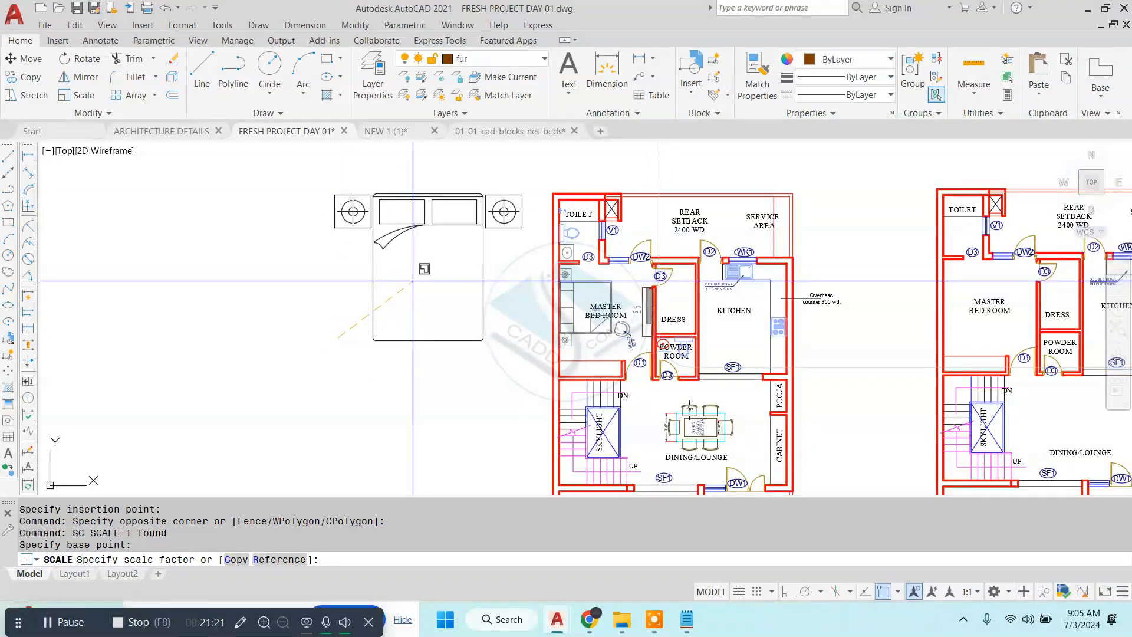
pyautogui.click(372, 311)
# - Explode the scaled bed block into separate objects
pyautogui.scroll(4, 330, 313)
pyautogui.scroll(2, 272, 249)
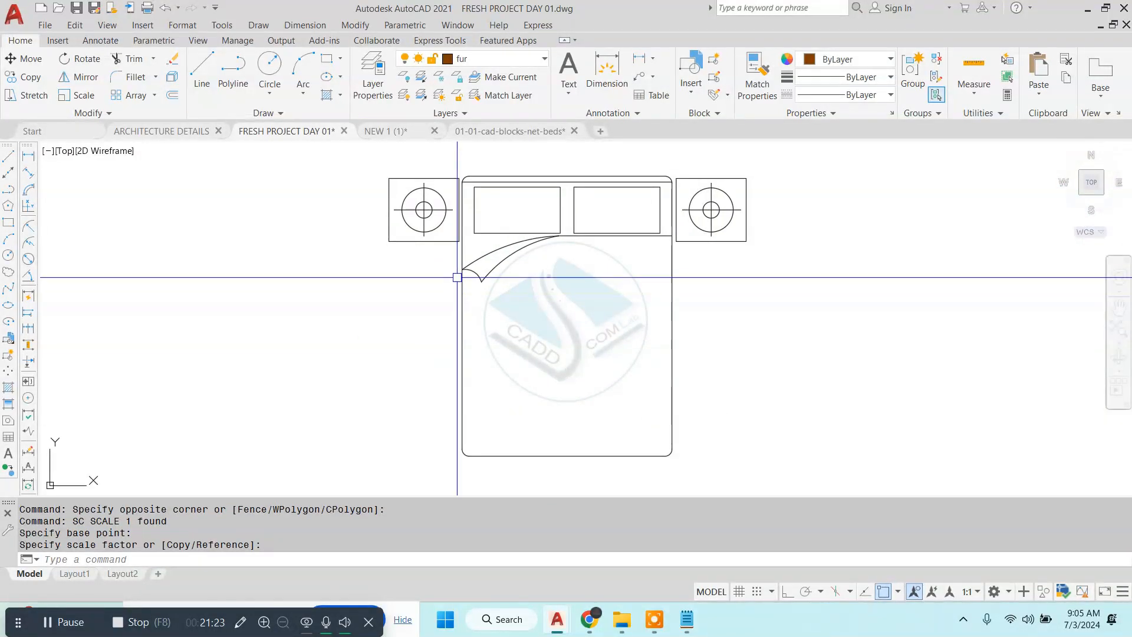
pyautogui.click(623, 240)
pyautogui.click(373, 336)
pyautogui.scroll(-4, 370, 333)
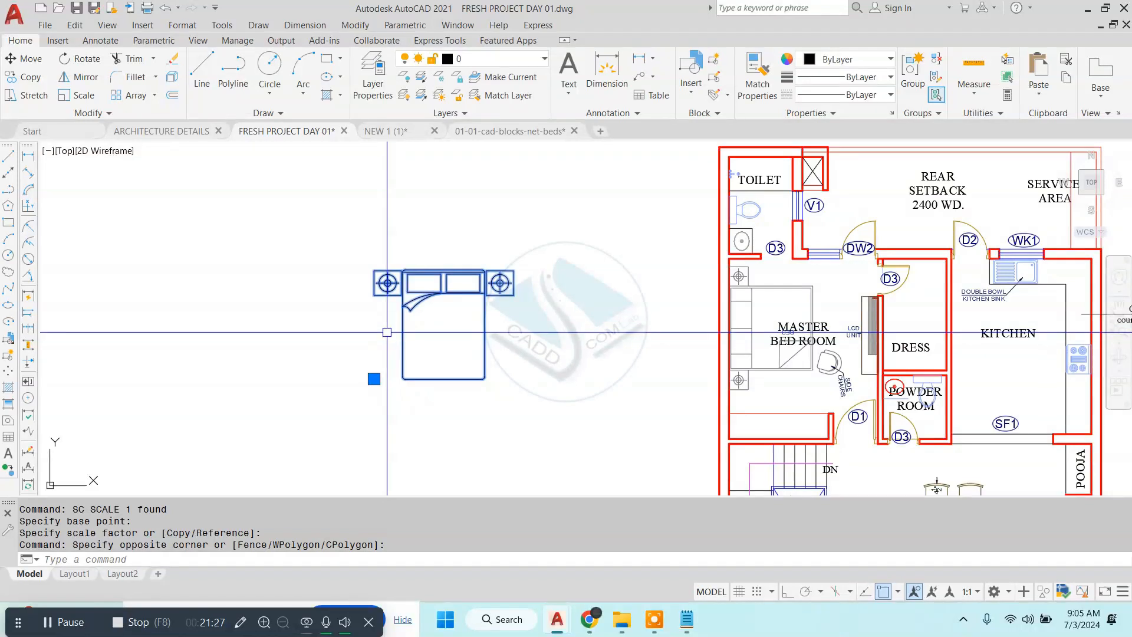
pyautogui.scroll(2, 404, 340)
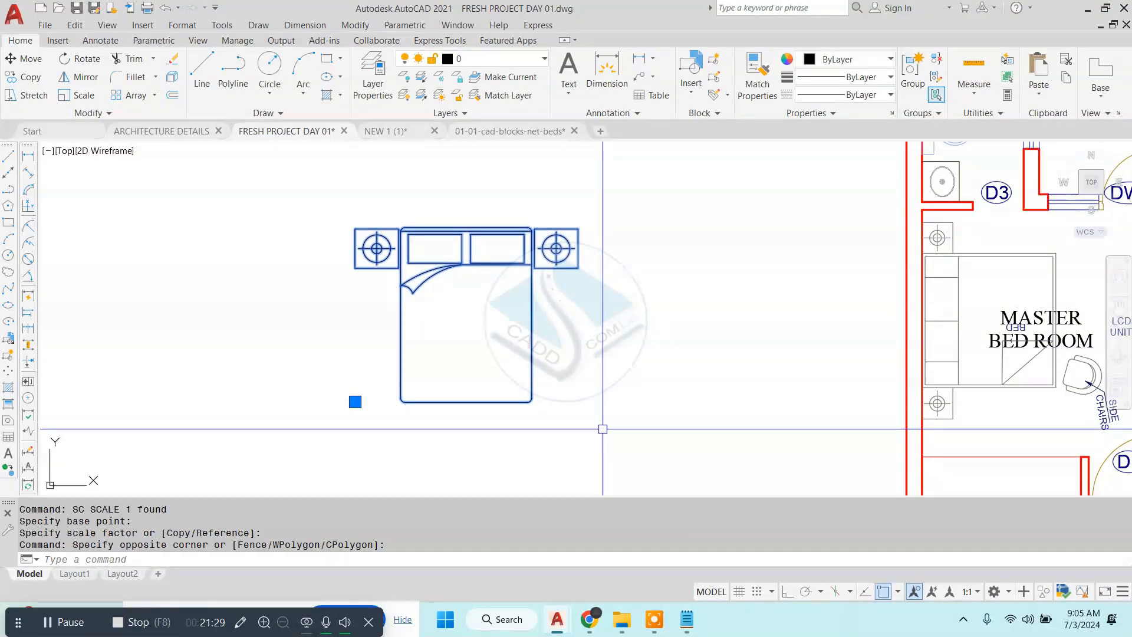
pyautogui.write('x')
pyautogui.press('Return')
pyautogui.scroll(4, 625, 230)
pyautogui.press('Escape')
# - Move the lamp circles and cross lines off the bed's right side table to the empty space above and right of it
pyautogui.scroll(4, 602, 249)
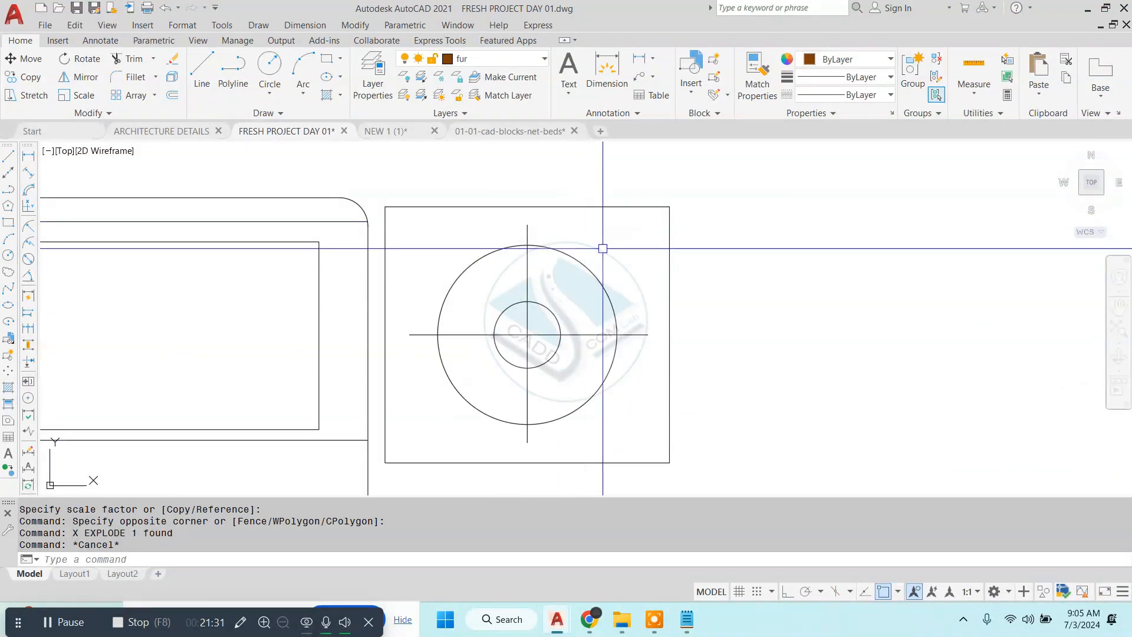
pyautogui.click(603, 248)
pyautogui.click(462, 391)
pyautogui.scroll(-4, 427, 417)
pyautogui.write('m')
pyautogui.press('Return')
pyautogui.click(506, 372)
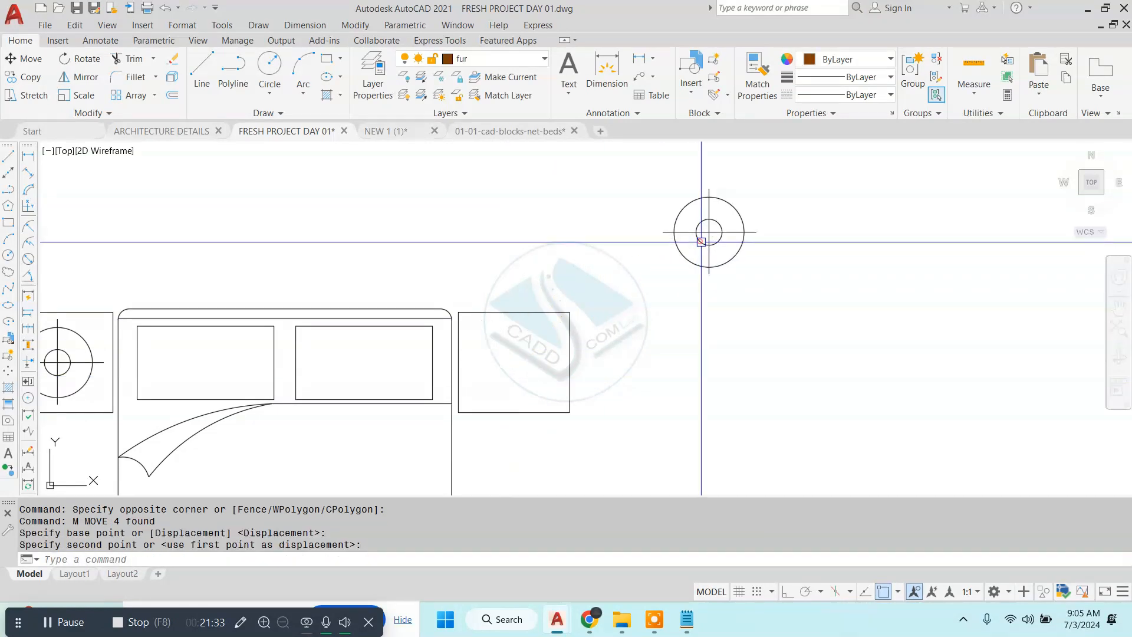
# - Erase the lamp circles and cross lines from the bed's left side table
pyautogui.moveTo(52, 360); pyautogui.dragTo(396, 357, button='middle')
pyautogui.scroll(2, 395, 358)
pyautogui.click(454, 310)
pyautogui.click(345, 402)
pyautogui.write('e')
pyautogui.press('Return')
pyautogui.scroll(-2, 419, 320)
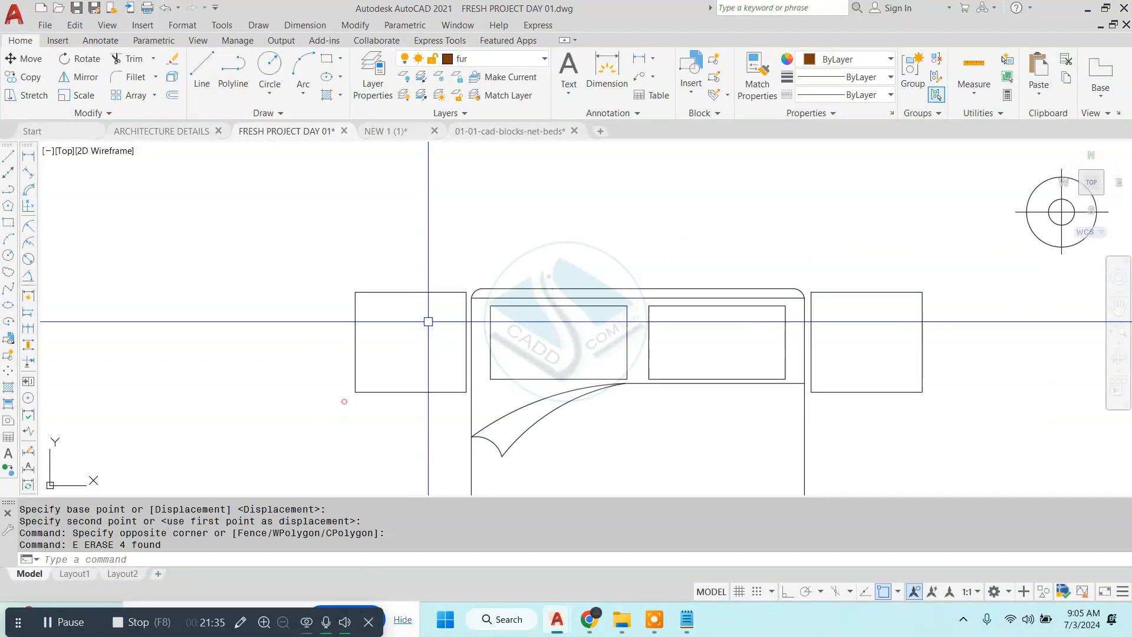
# - Erase the side table outline on the left side of the bed
pyautogui.moveTo(428, 321)
pyautogui.mouseDown(button='middle')
pyautogui.moveTo(327, 310)
pyautogui.moveTo(432, 334)
pyautogui.mouseUp(button='middle')
pyautogui.click(361, 285)
pyautogui.click(222, 450)
pyautogui.write('e')
pyautogui.press('Return')
# - Erase the leftover vertical line beside the bed's left edge
pyautogui.click(367, 326)
pyautogui.write('e')
pyautogui.press('Return')
pyautogui.scroll(-2, 366, 326)
pyautogui.hotkey('ctrl', 'z')
pyautogui.scroll(4, 376, 297)
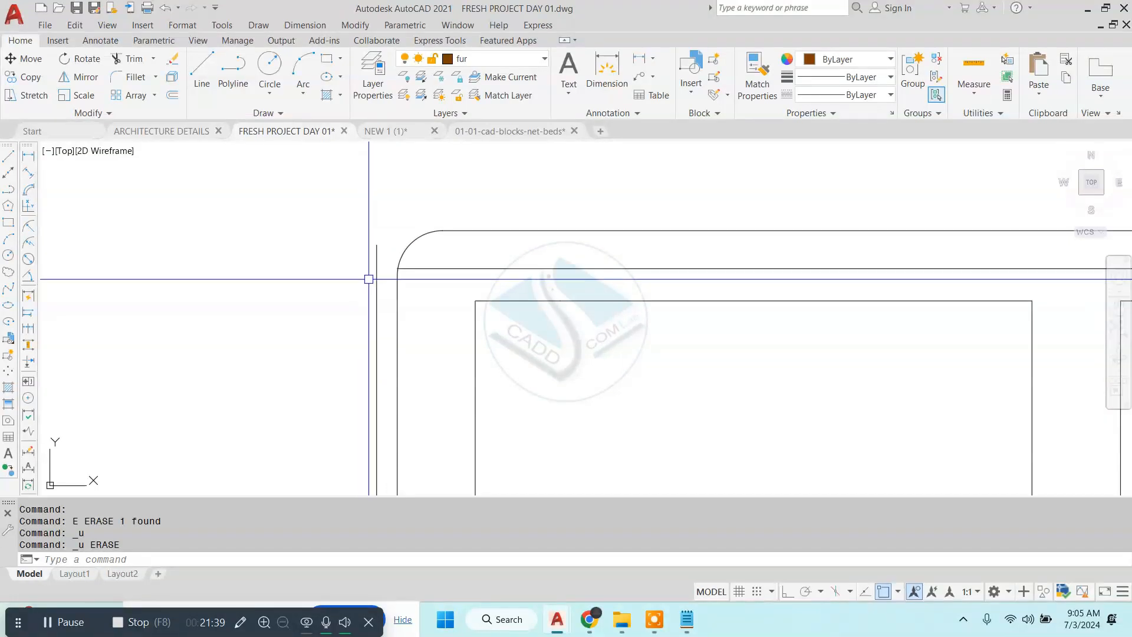
pyautogui.press('Return')
pyautogui.press('Escape')
pyautogui.scroll(-4, 373, 272)
# - Erase the side table outline on the right side of the bed
pyautogui.moveTo(604, 351)
pyautogui.mouseDown(button='middle')
pyautogui.moveTo(303, 321)
pyautogui.moveTo(156, 338)
pyautogui.mouseUp(button='middle')
pyautogui.scroll(-2, 156, 338)
pyautogui.scroll(2, 463, 290)
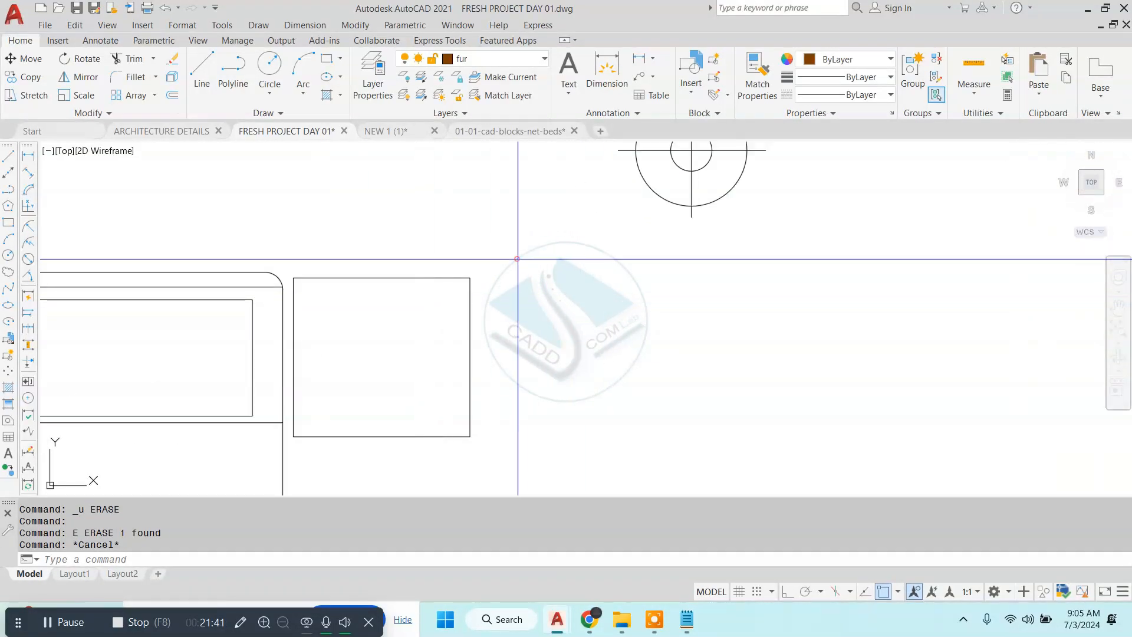
pyautogui.click(518, 259)
pyautogui.click(282, 463)
pyautogui.write('e')
pyautogui.press('Return')
pyautogui.scroll(-2, 338, 393)
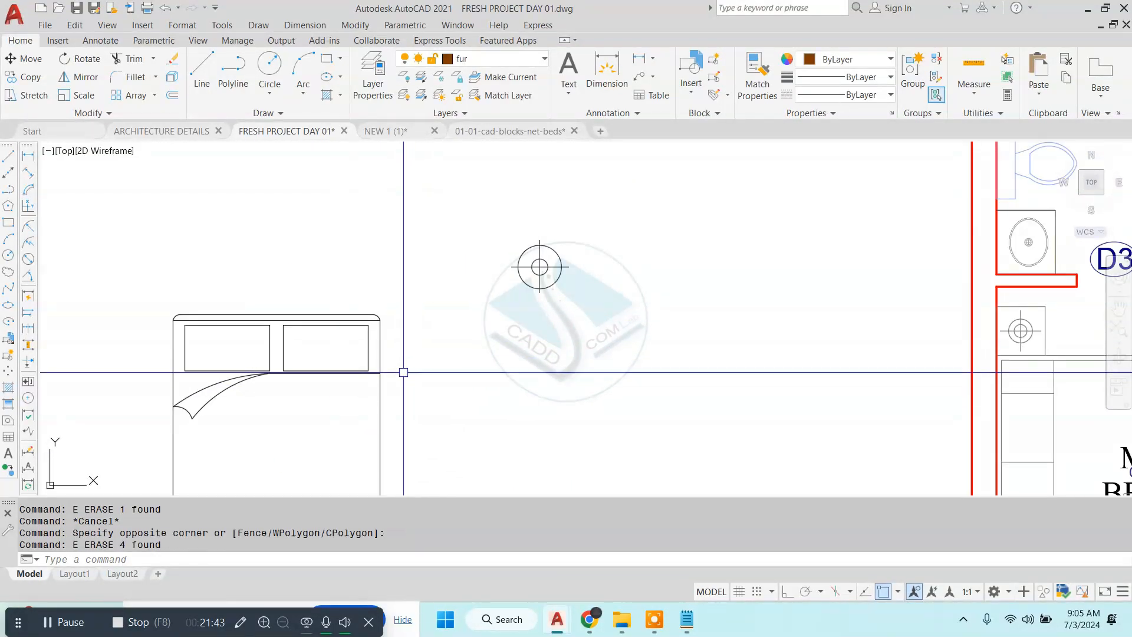
# - With ortho on, draw a new side table's 14" upper edge, 12" right edge and an overlong lower edge below the lamp symbol
pyautogui.write('rec')
pyautogui.press('Return')
pyautogui.press('Escape')
pyautogui.write('l')
pyautogui.press('Return')
pyautogui.scroll(2, 560, 321)
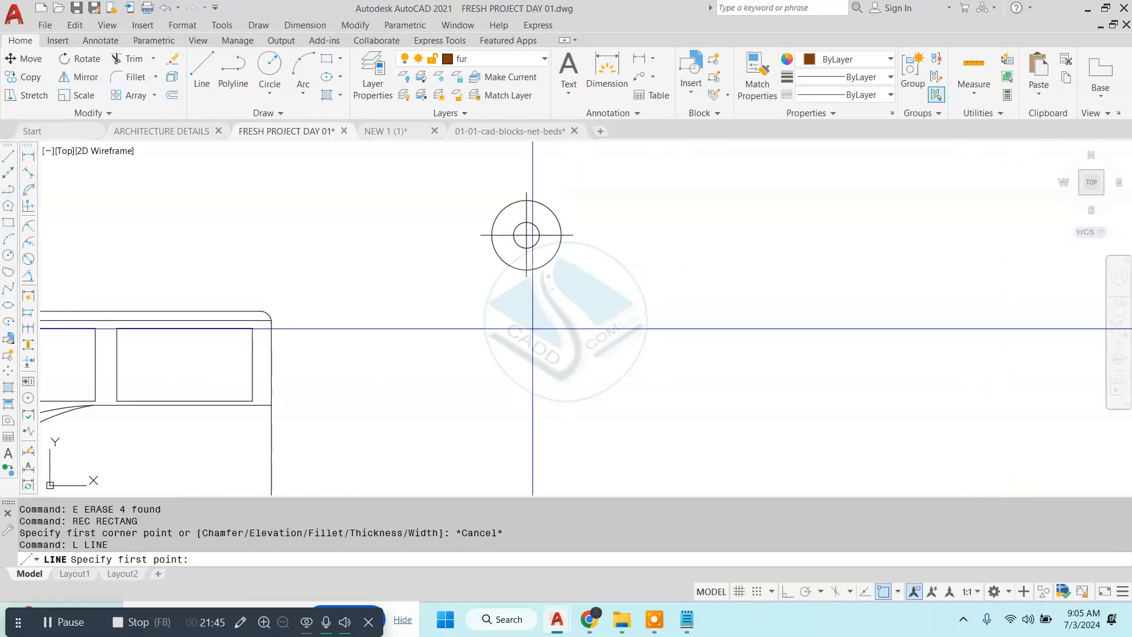
pyautogui.click(524, 337)
pyautogui.click(789, 590)
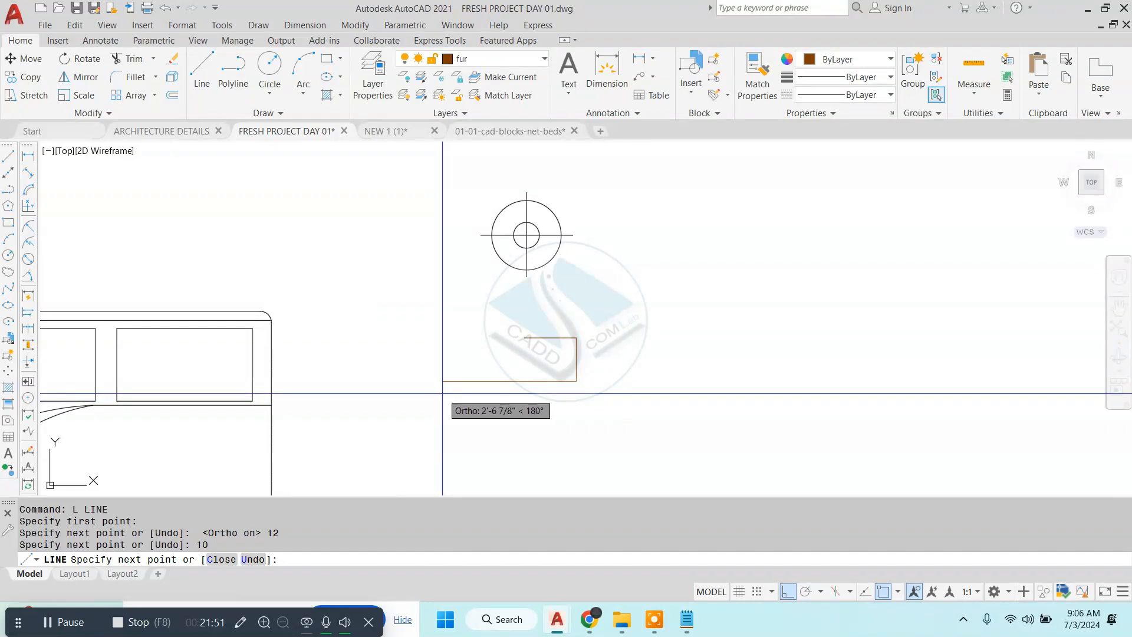
pyautogui.hotkey('ctrl', 'z')
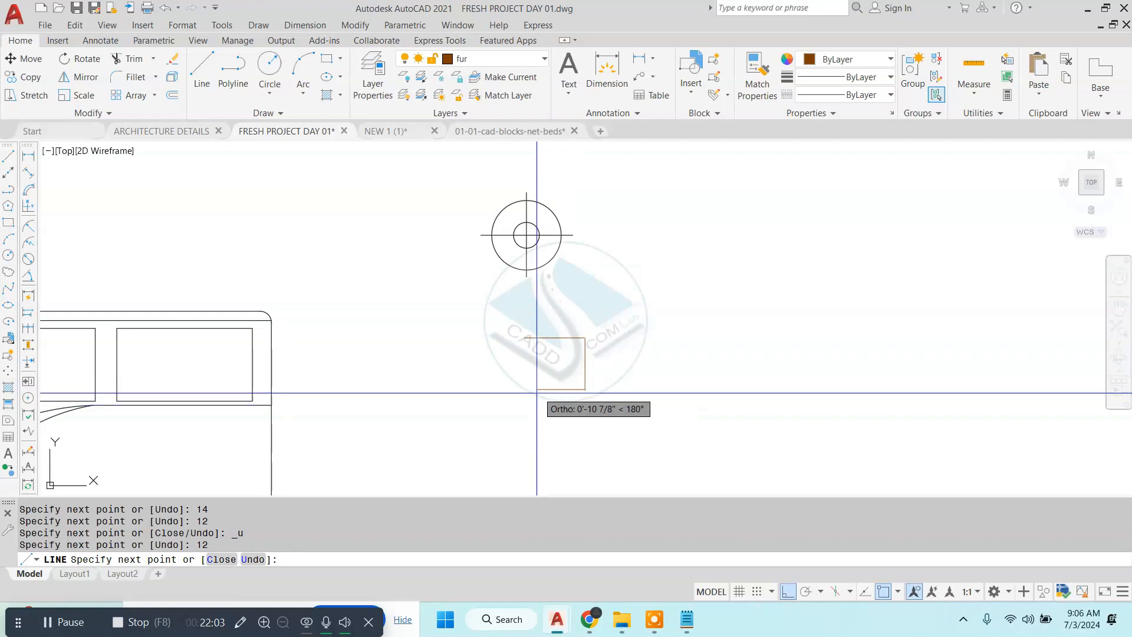
pyautogui.click(453, 416)
pyautogui.press('Escape')
# - Draw the new side table's left edge down from its upper-left corner and trim the overrunning ends at the lower-left corner
pyautogui.press('space')
pyautogui.click(524, 337)
pyautogui.click(542, 439)
pyautogui.press('Escape')
pyautogui.write('T')
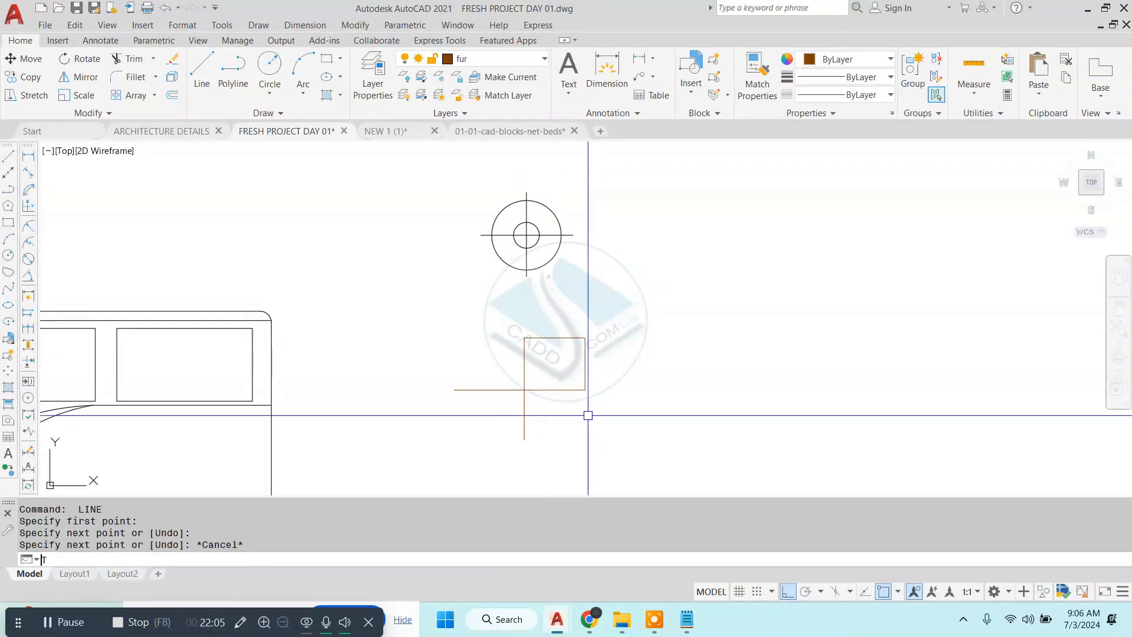
pyautogui.write('R')
pyautogui.press('space')
pyautogui.scroll(4, 568, 392)
pyautogui.click(521, 386)
pyautogui.scroll(-2, 521, 386)
pyautogui.press('Escape')
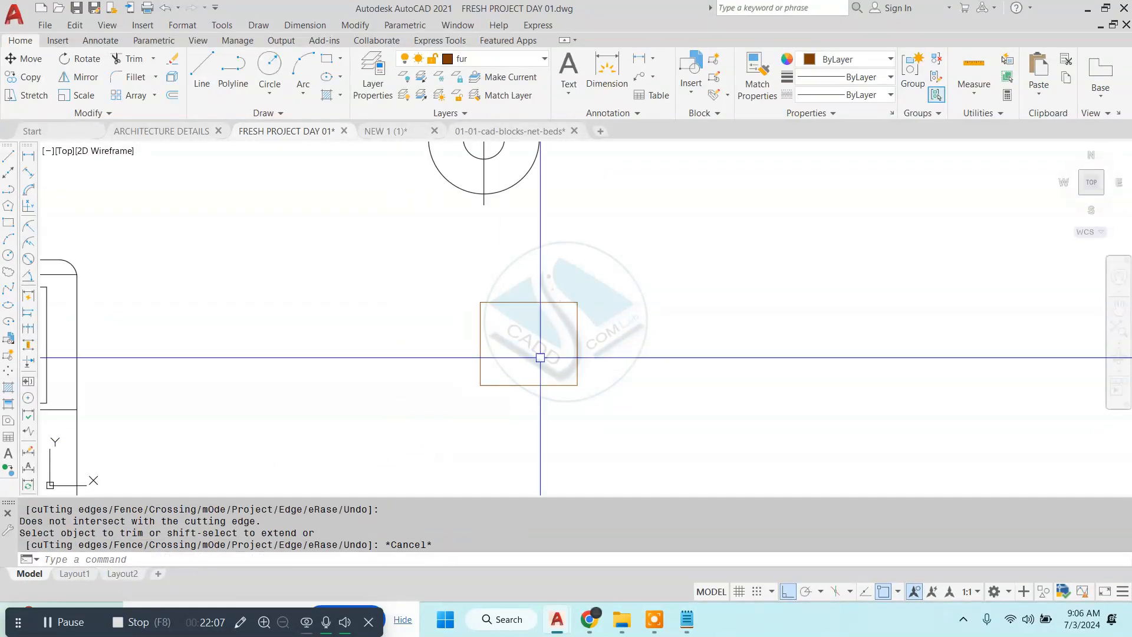
# - Move the new side table outline straight up, closer to the lamp symbol
pyautogui.click(539, 356)
pyautogui.click(466, 432)
pyautogui.write('M')
pyautogui.press('space')
pyautogui.click(603, 390)
pyautogui.click(593, 339)
pyautogui.press('Escape')
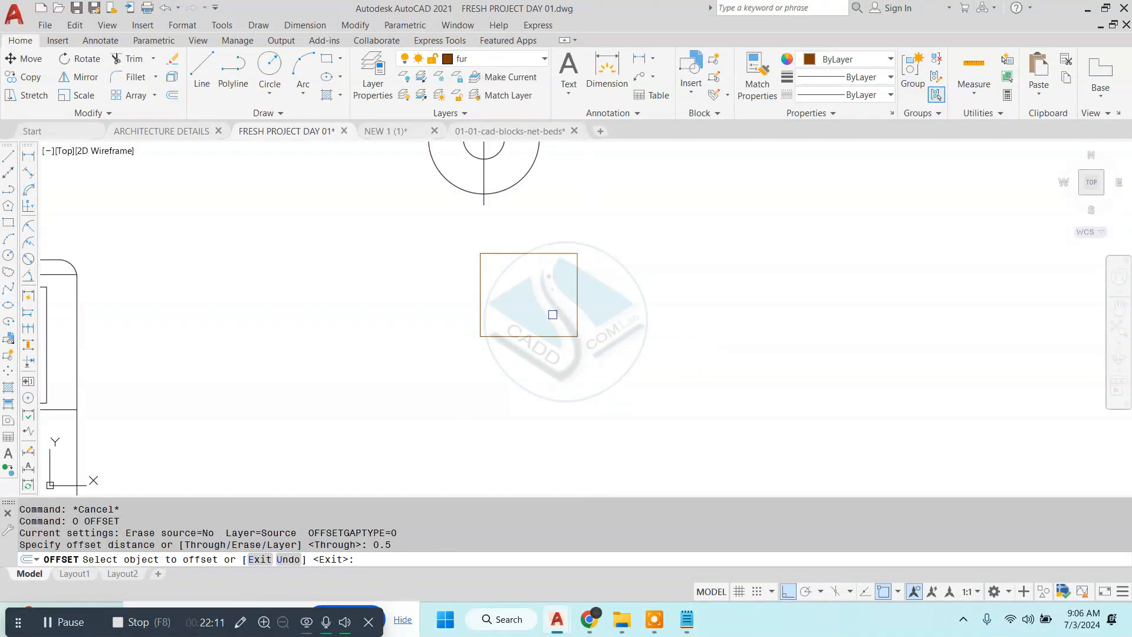
# - Offset all four edges of the new side table inward by 0.5"
pyautogui.click(515, 254)
pyautogui.click(518, 310)
pyautogui.scroll(2, 476, 288)
pyautogui.click(482, 290)
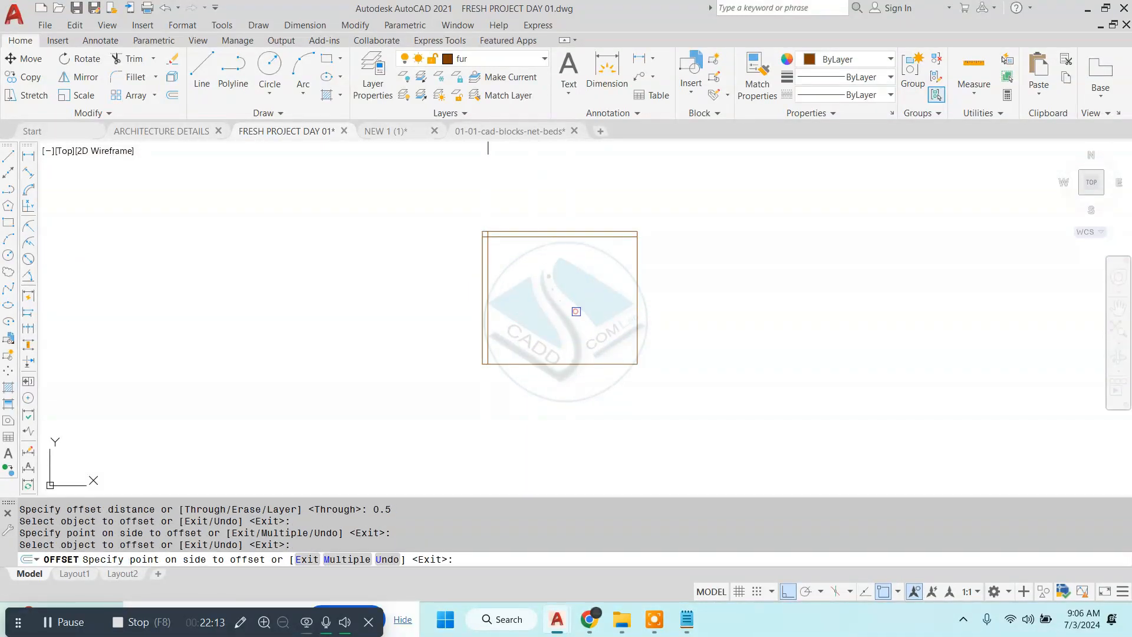
pyautogui.click(588, 321)
pyautogui.click(596, 364)
pyautogui.click(597, 316)
pyautogui.click(637, 321)
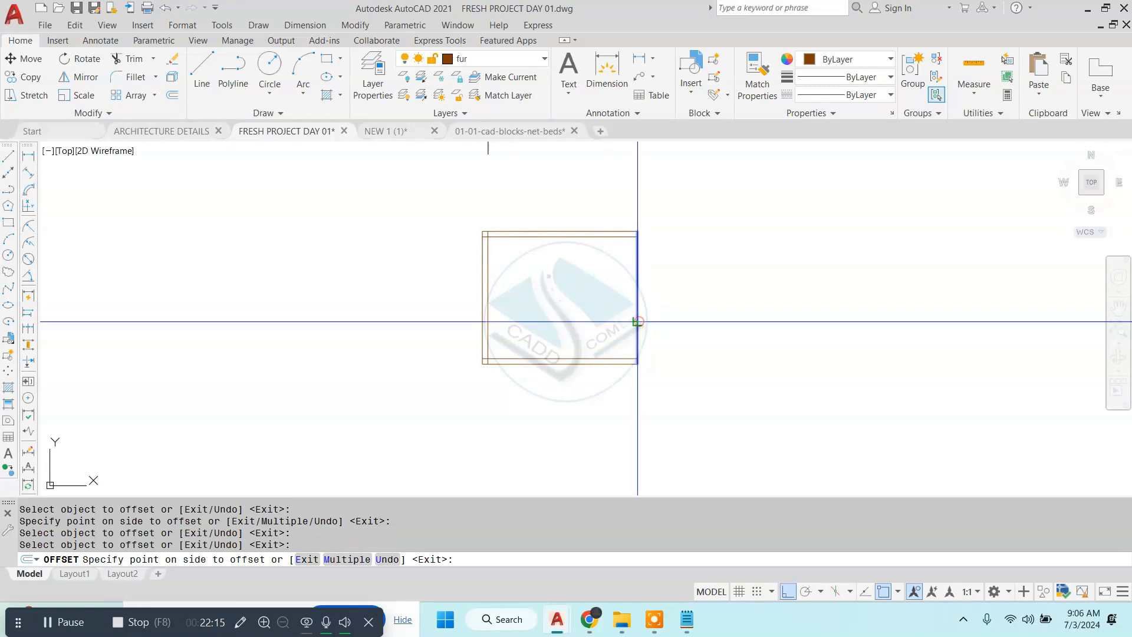
pyautogui.click(547, 321)
pyautogui.press('Escape')
# - Trim the overlapping offset lines at the side table's two upper corners
pyautogui.write('tr')
pyautogui.press('space')
pyautogui.scroll(6, 487, 232)
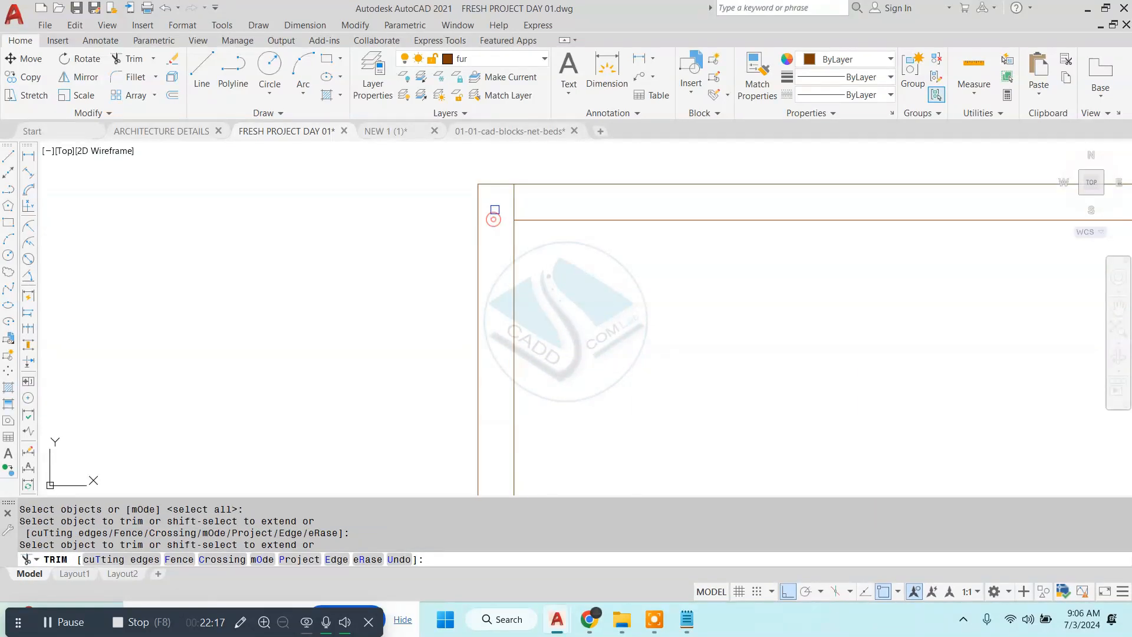
pyautogui.scroll(-6, 511, 209)
pyautogui.scroll(6, 750, 211)
pyautogui.click(733, 221)
pyautogui.scroll(-6, 687, 266)
# - Trim the overlapping offset lines at the side table's two lower corners
pyautogui.moveTo(705, 452); pyautogui.dragTo(688, 342, button='middle')
pyautogui.scroll(4, 688, 342)
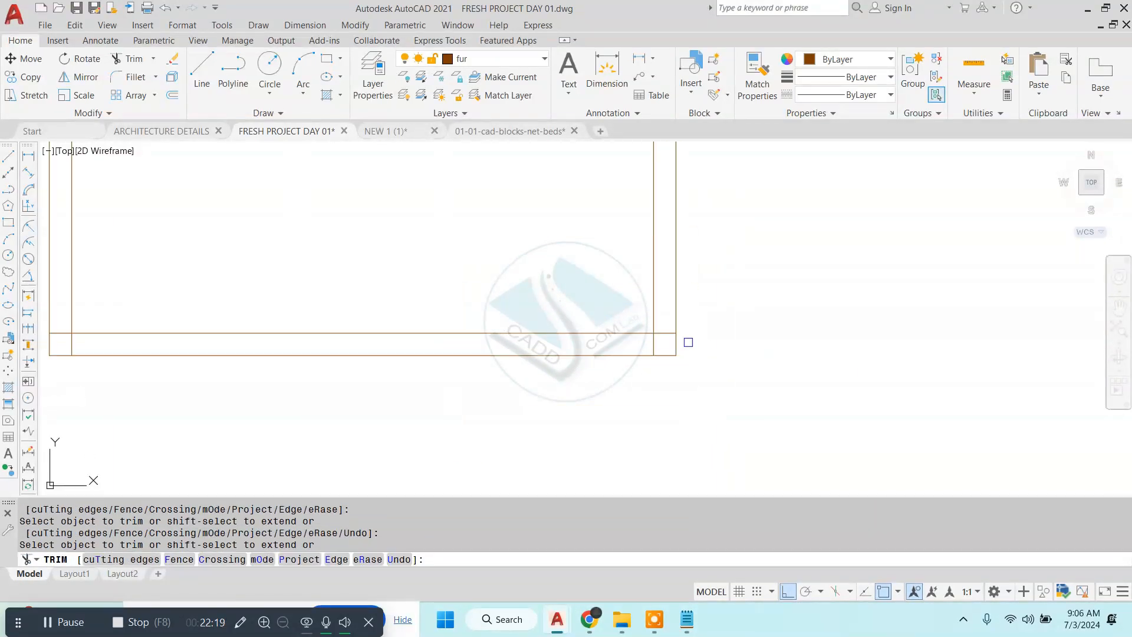
pyautogui.scroll(2, 688, 342)
pyautogui.click(645, 333)
pyautogui.scroll(-6, 666, 326)
pyautogui.scroll(6, 669, 325)
pyautogui.click(680, 310)
pyautogui.scroll(-4, 631, 324)
pyautogui.moveTo(370, 335); pyautogui.dragTo(469, 329, button='middle')
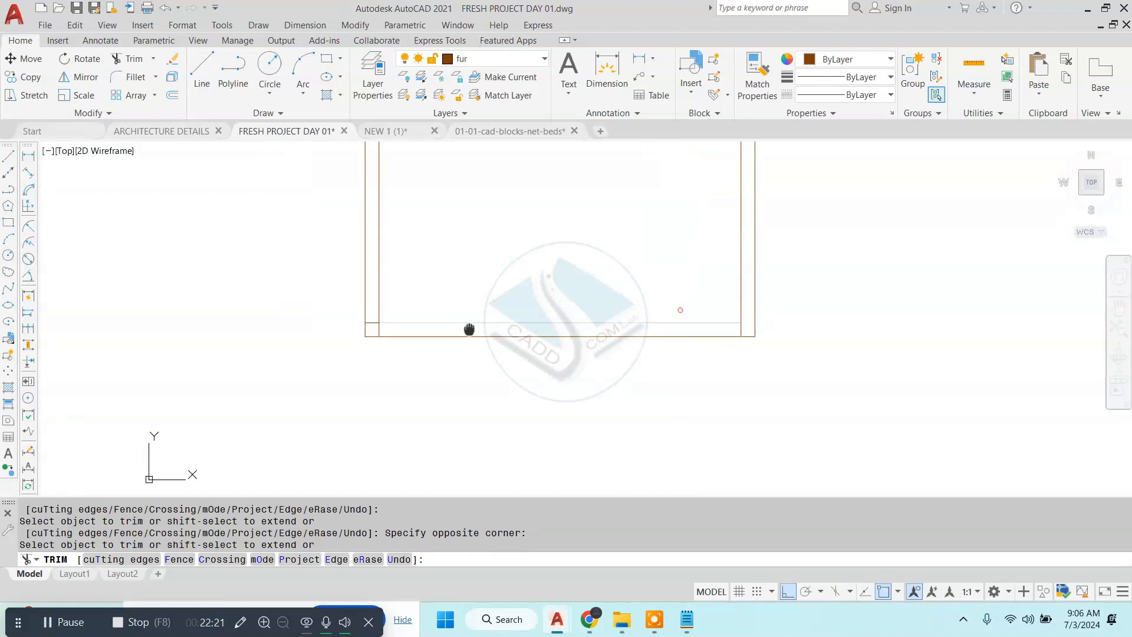
pyautogui.scroll(-4, 671, 287)
pyautogui.press('Escape')
pyautogui.press('Escape')
pyautogui.click(748, 210)
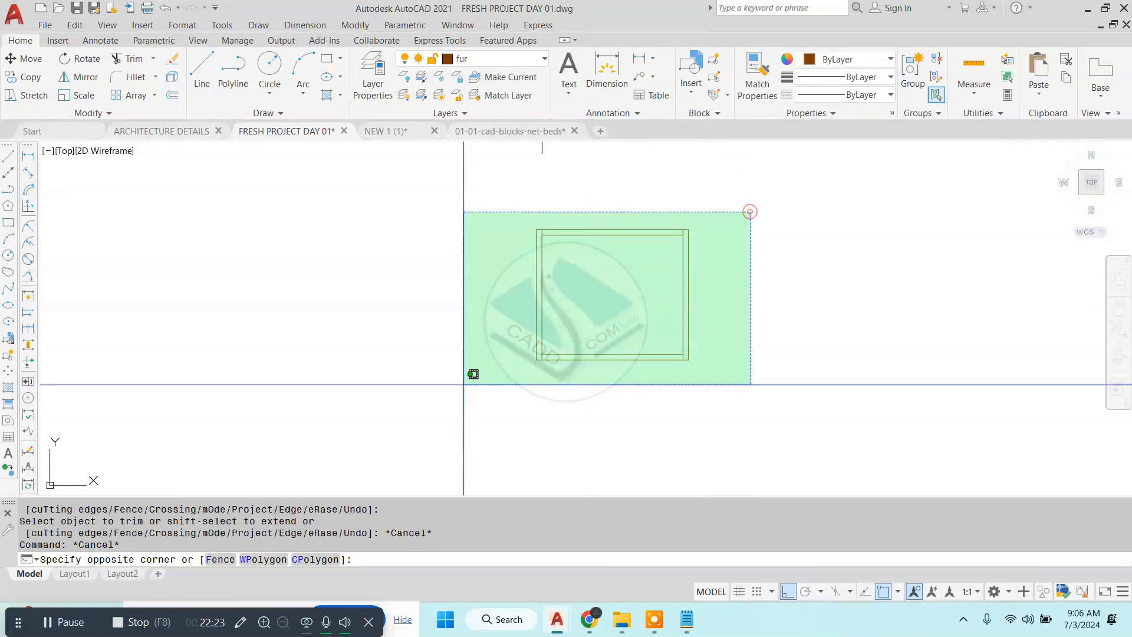
pyautogui.click(502, 377)
pyautogui.press('Escape')
pyautogui.scroll(-5, 631, 242)
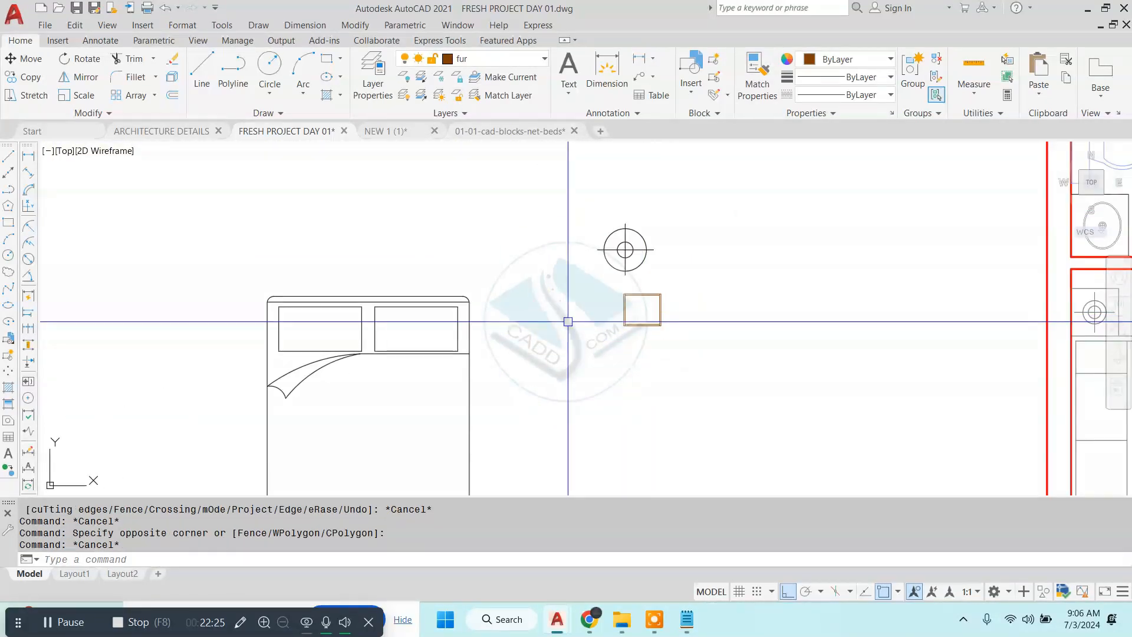
# - Scale the lamp circles and cross lines down about their centre to suit the new side table
pyautogui.scroll(3, 643, 221)
pyautogui.click(710, 207)
pyautogui.click(527, 305)
pyautogui.write('sc')
pyautogui.press('space')
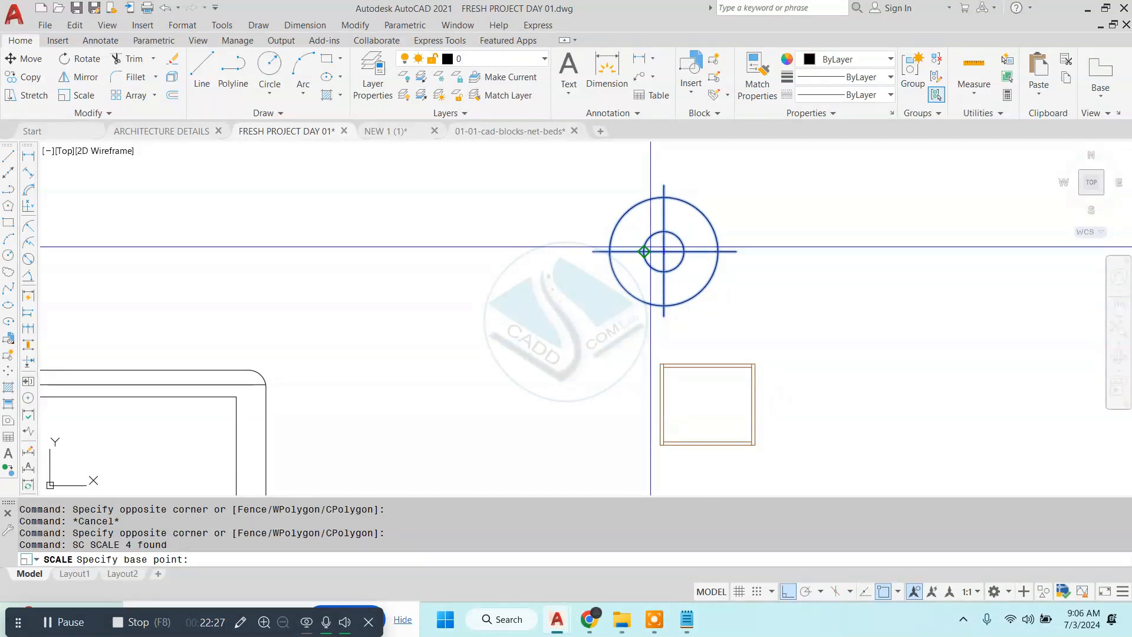
pyautogui.click(663, 251)
pyautogui.scroll(2, 699, 275)
pyautogui.click(692, 264)
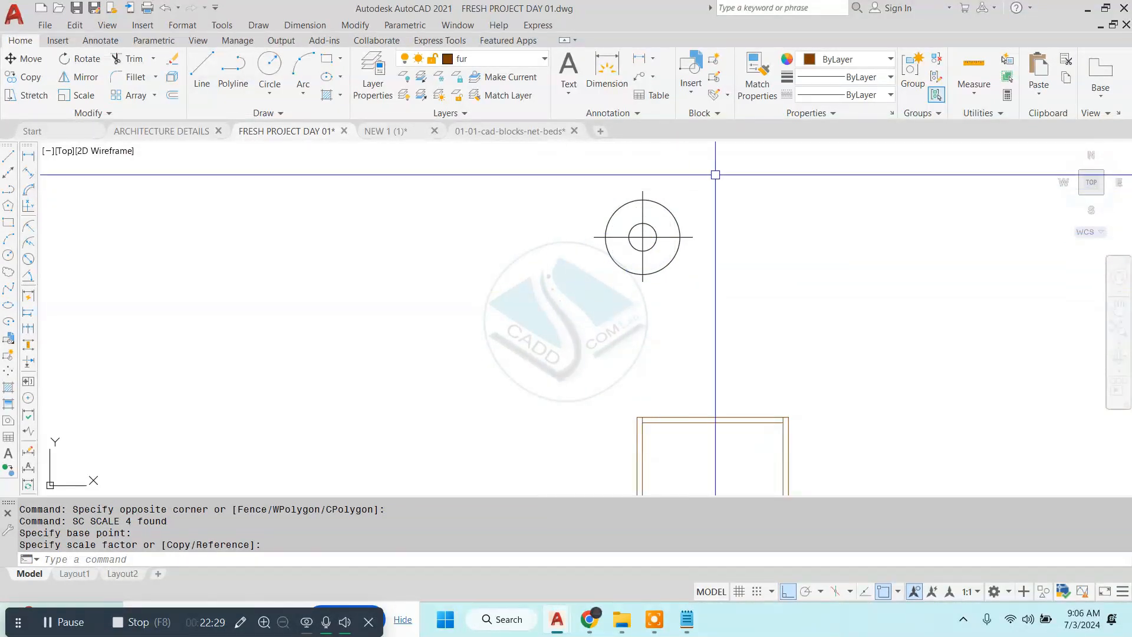
# - Group the two lamp circles and their cross lines into one object
pyautogui.click(715, 175)
pyautogui.click(539, 312)
pyautogui.click(910, 72)
# - With ortho off, move the grouped lamp by its centre to the middle of the new side table
pyautogui.click(758, 174)
pyautogui.click(579, 283)
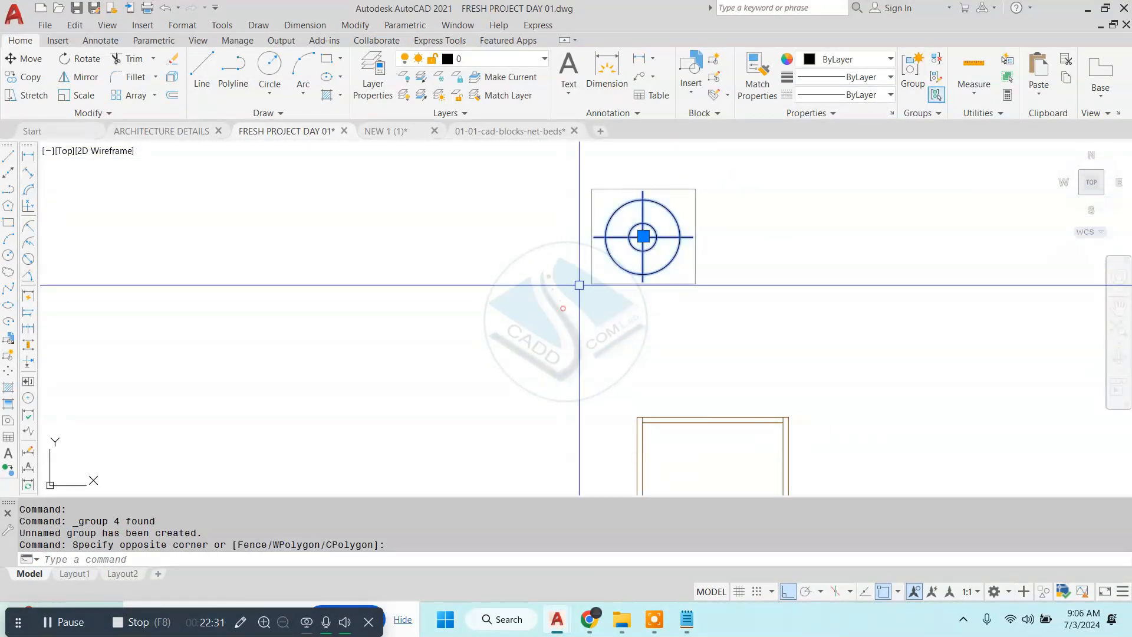
pyautogui.write('m')
pyautogui.press('space')
pyautogui.click(643, 237)
pyautogui.moveTo(726, 428); pyautogui.dragTo(646, 259, button='middle')
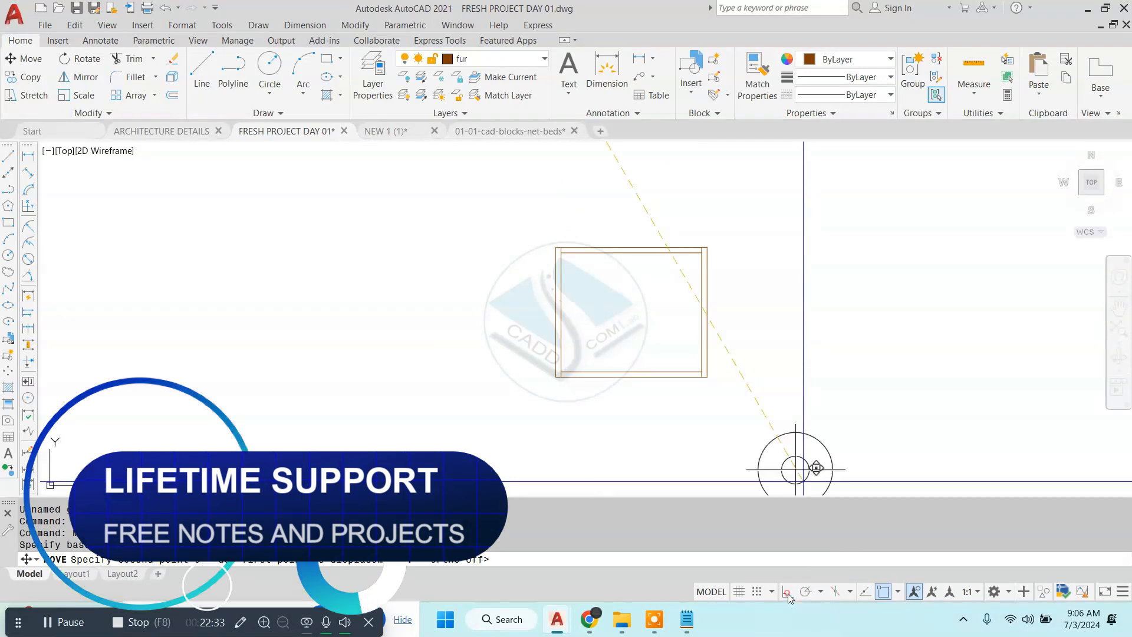
pyautogui.scroll(2, 659, 317)
pyautogui.click(629, 324)
pyautogui.scroll(-4, 633, 313)
pyautogui.moveTo(482, 313); pyautogui.dragTo(780, 240, button='middle')
pyautogui.scroll(-4, 707, 252)
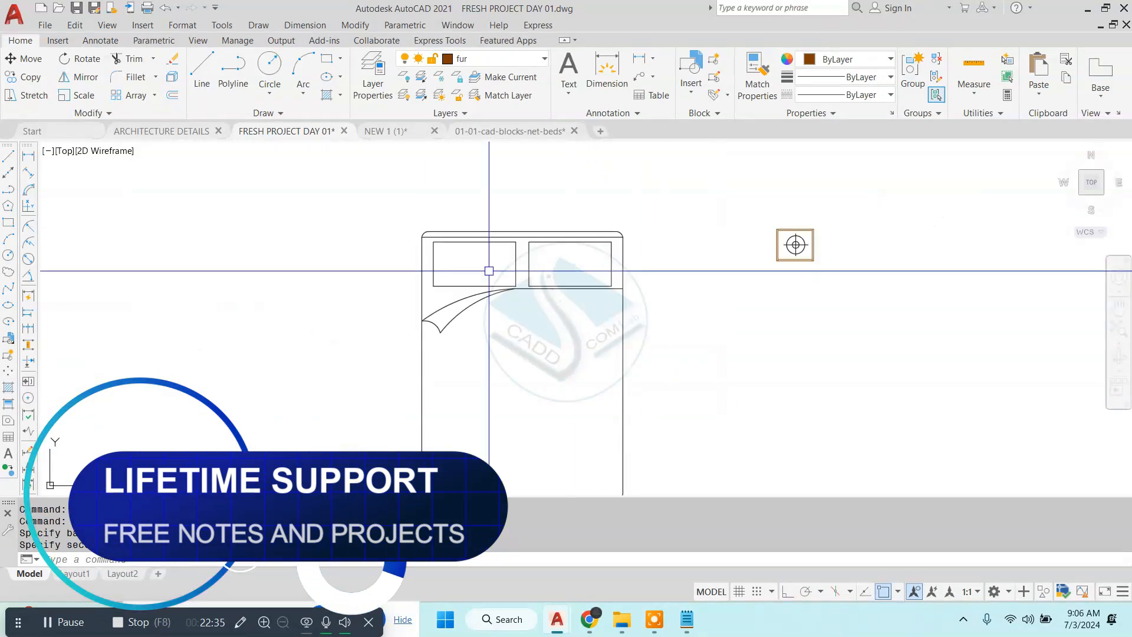
pyautogui.moveTo(489, 271); pyautogui.dragTo(547, 252, button='middle')
pyautogui.scroll(2, 606, 280)
pyautogui.scroll(-2, 605, 278)
pyautogui.moveTo(639, 263); pyautogui.dragTo(599, 263, button='middle')
pyautogui.write('l')
pyautogui.press('space')
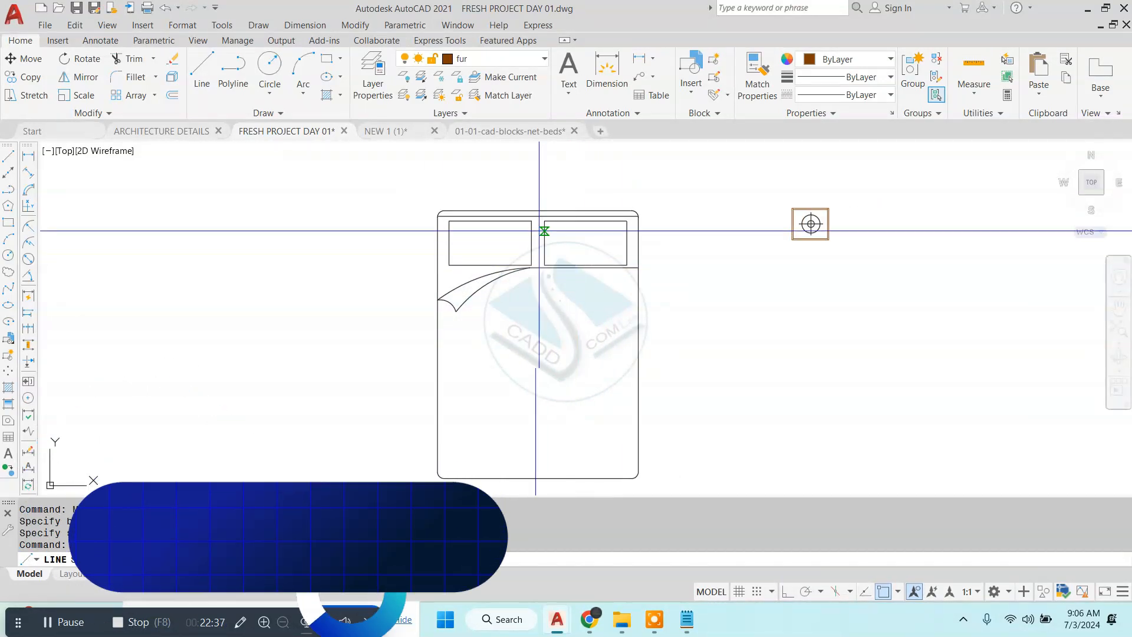
pyautogui.press('Escape')
# - Offset the bed's uppermost edge line 6' down into the bed
pyautogui.write('o')
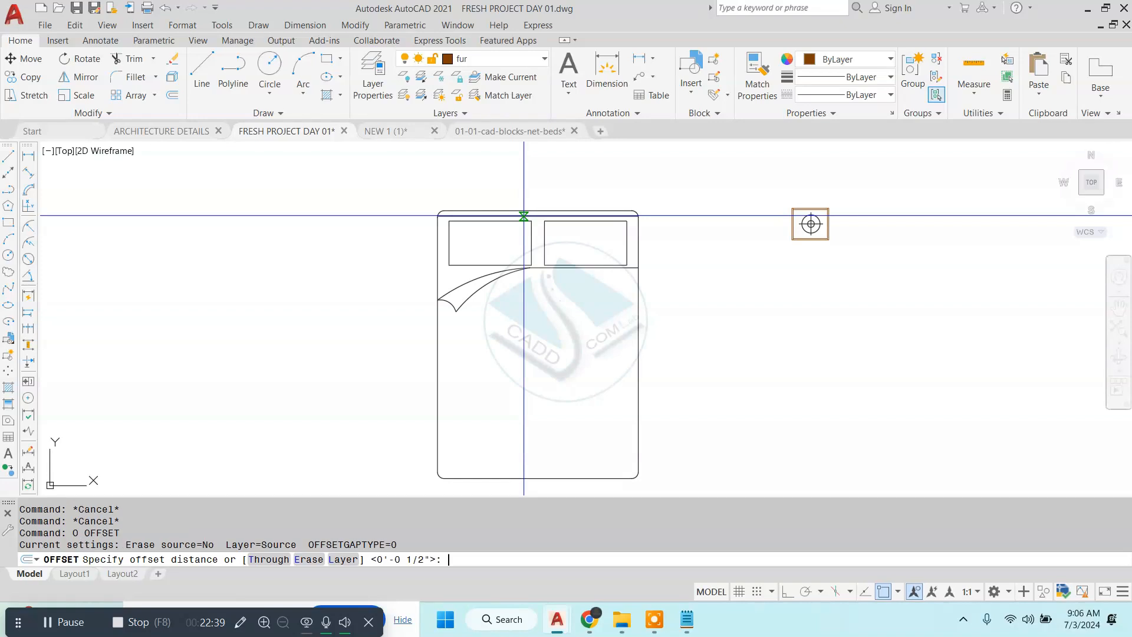
pyautogui.write("6'")
pyautogui.press('Return')
pyautogui.click(553, 210)
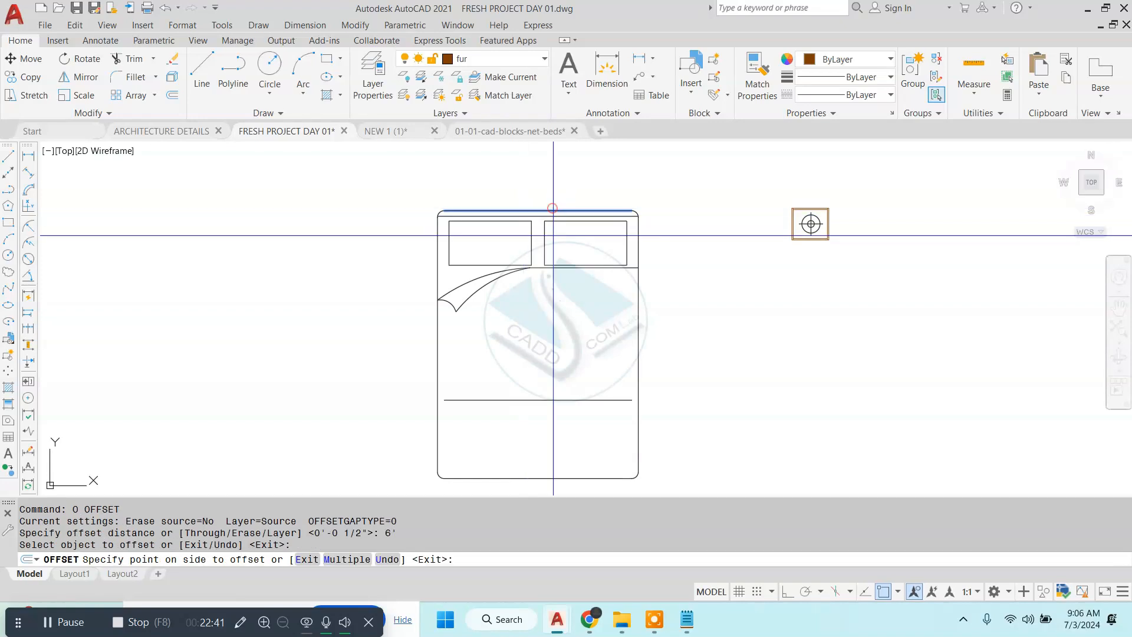
pyautogui.click(501, 354)
pyautogui.moveTo(487, 386); pyautogui.dragTo(481, 348, button='middle')
pyautogui.write('ex')
pyautogui.press('space')
pyautogui.press('space')
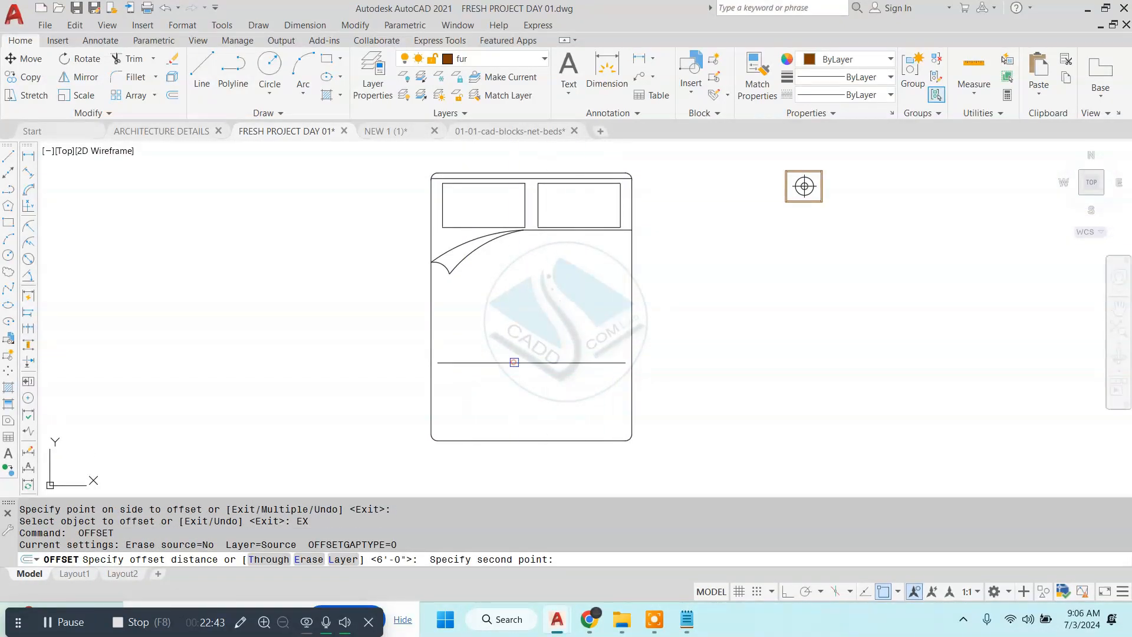
pyautogui.click(511, 365)
pyautogui.press('Escape')
pyautogui.press('Escape')
pyautogui.press('space')
pyautogui.press('space')
pyautogui.press('space')
pyautogui.click(449, 363)
pyautogui.press('Escape')
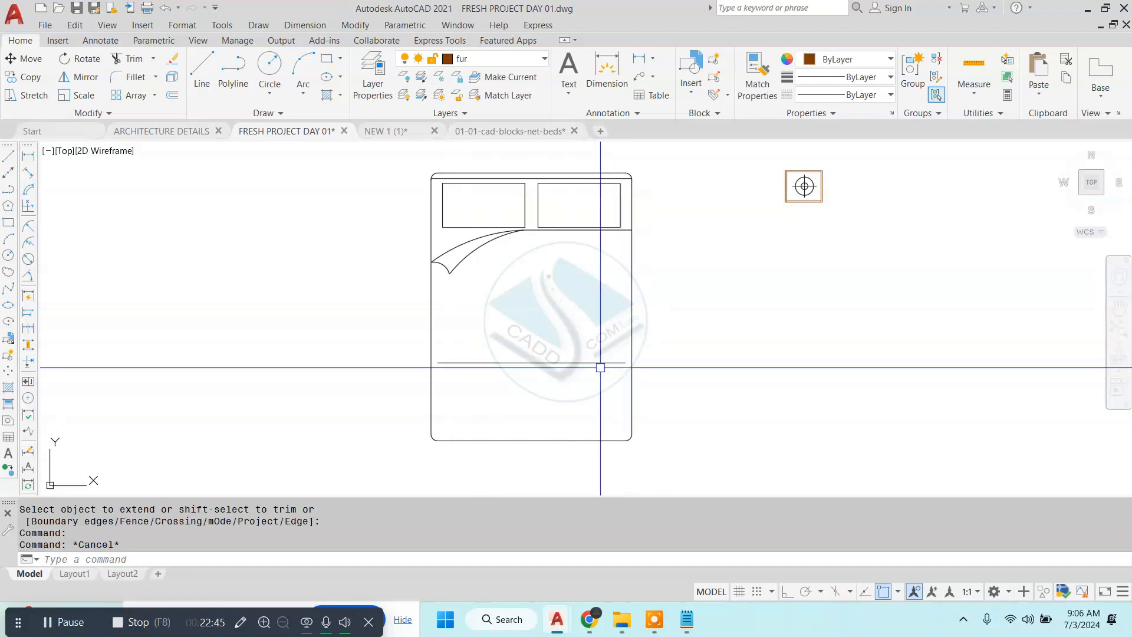
# - Extend both ends of the horizontal line across the lower bed to the bed's side edges
pyautogui.write('ex')
pyautogui.press('space')
pyautogui.press('space')
pyautogui.click(445, 365)
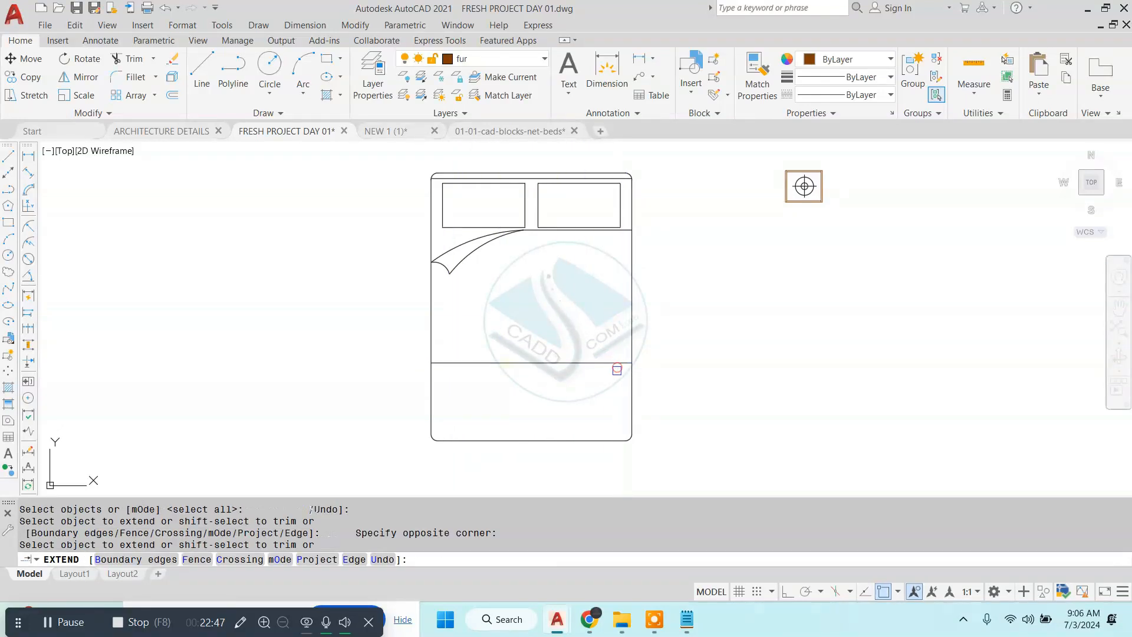
# - Move the bed's bottom edge and its two rounded corners straight up to the horizontal line across the lower part of the bed
pyautogui.click(616, 370)
pyautogui.press('Escape')
pyautogui.press('Escape')
pyautogui.press('Escape')
pyautogui.click(391, 404)
pyautogui.click(723, 477)
pyautogui.moveTo(570, 436); pyautogui.dragTo(570, 432, button='middle')
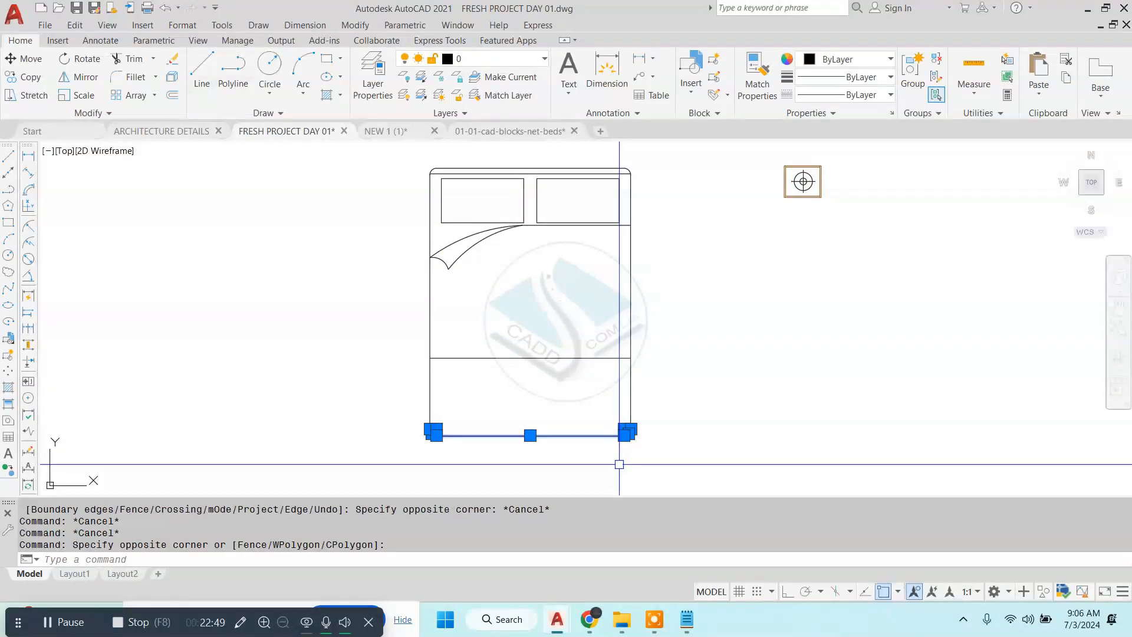
pyautogui.write('m')
pyautogui.press('space')
pyautogui.scroll(4, 657, 450)
pyautogui.moveTo(377, 415); pyautogui.dragTo(647, 420, button='middle')
pyautogui.click(588, 424)
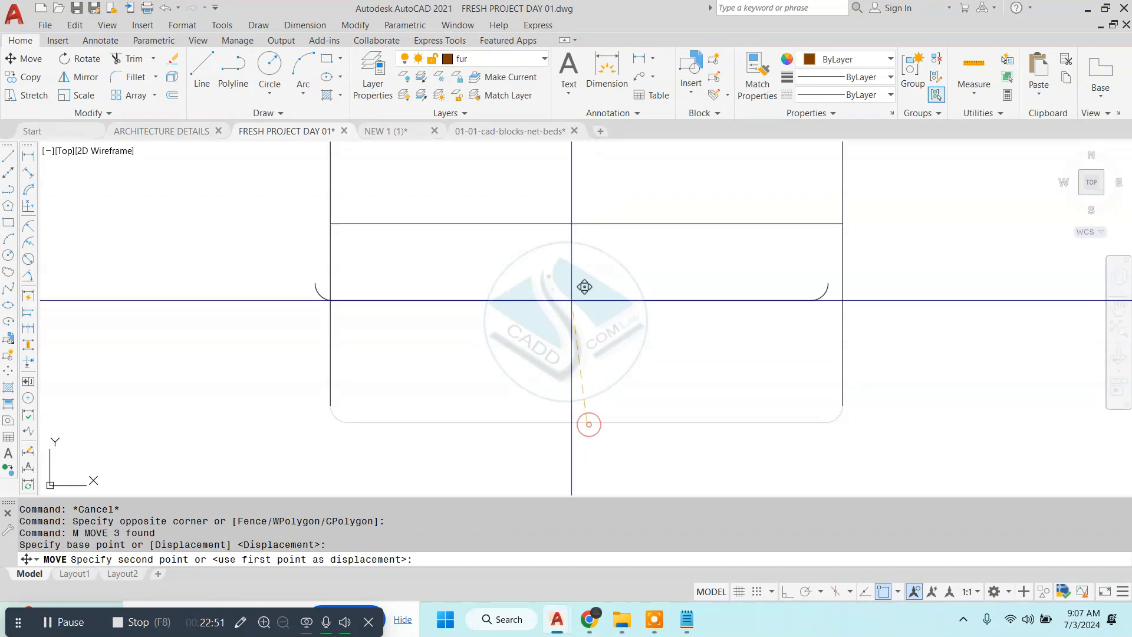
pyautogui.moveTo(571, 300); pyautogui.dragTo(572, 352, button='middle')
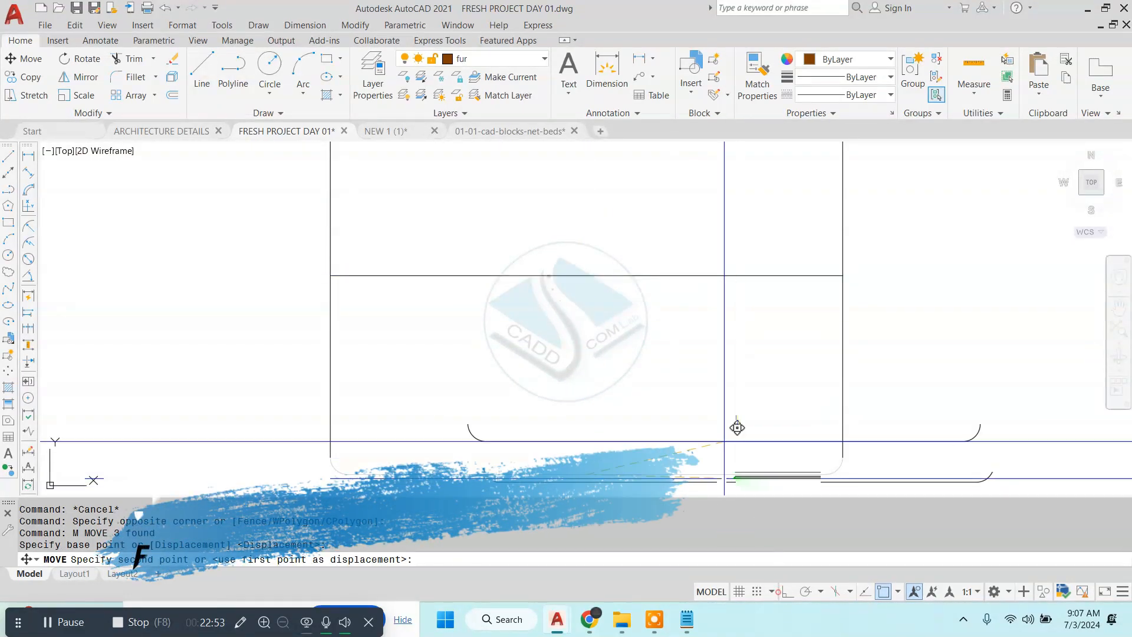
pyautogui.press('F8')
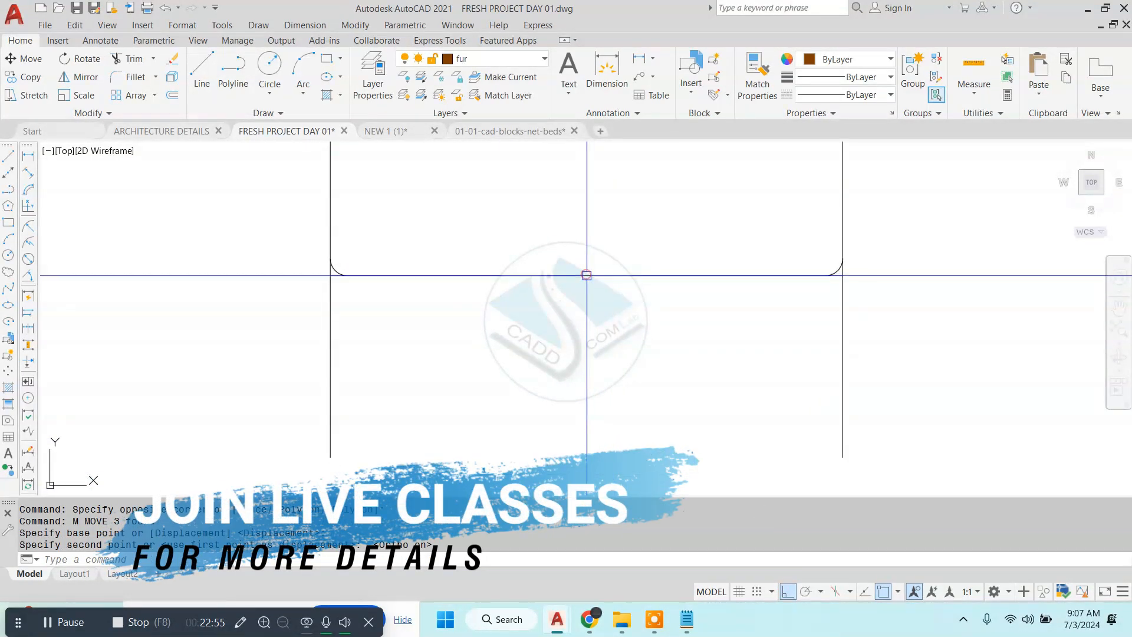
# - Trim the two side lines that project below the relocated bottom edge of the bed
pyautogui.press('Escape')
pyautogui.write('T')
pyautogui.press('Return')
pyautogui.scroll(-4, 525, 306)
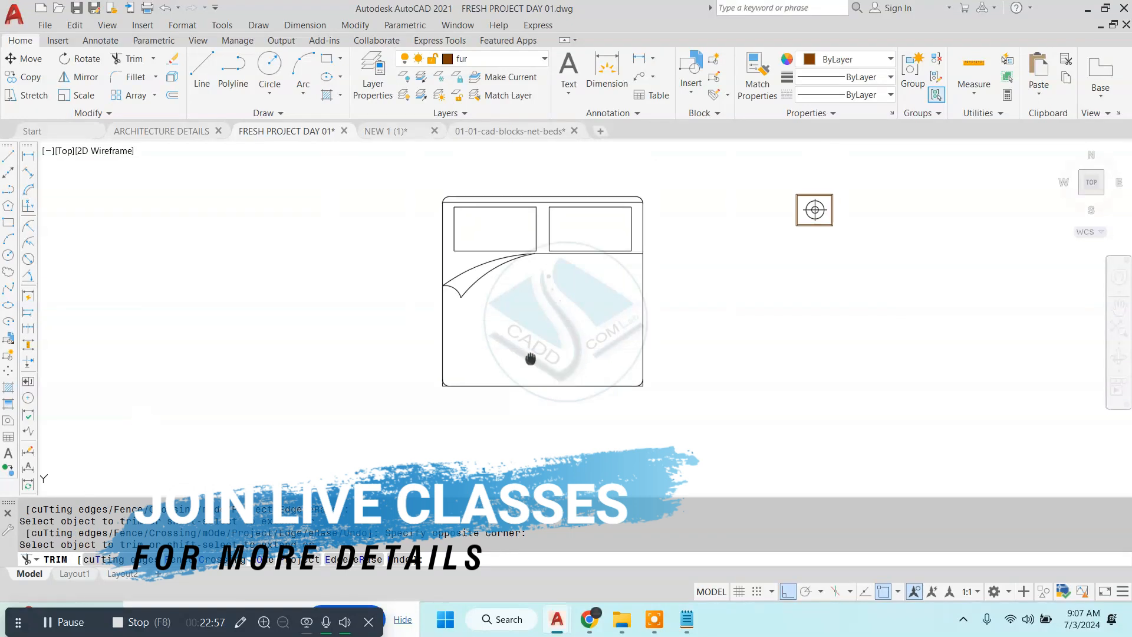
pyautogui.press('Escape')
pyautogui.scroll(2, 527, 305)
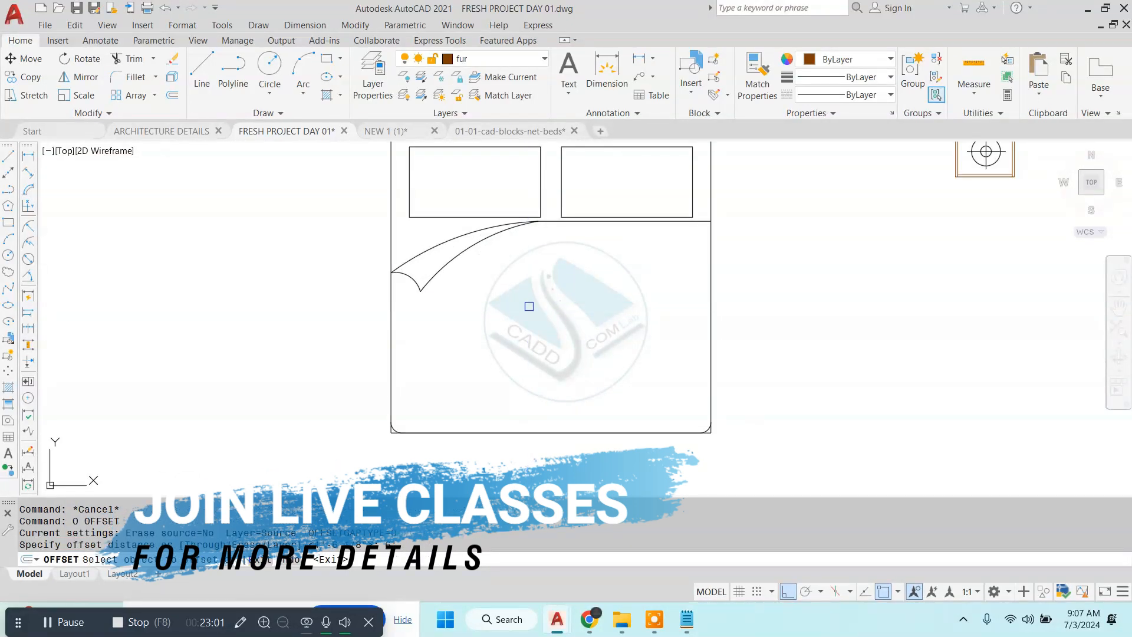
# - Offset the bed's left edge inward to mark the new bed width just inside the right edge
pyautogui.press('Escape')
pyautogui.write('O')
pyautogui.press('Return')
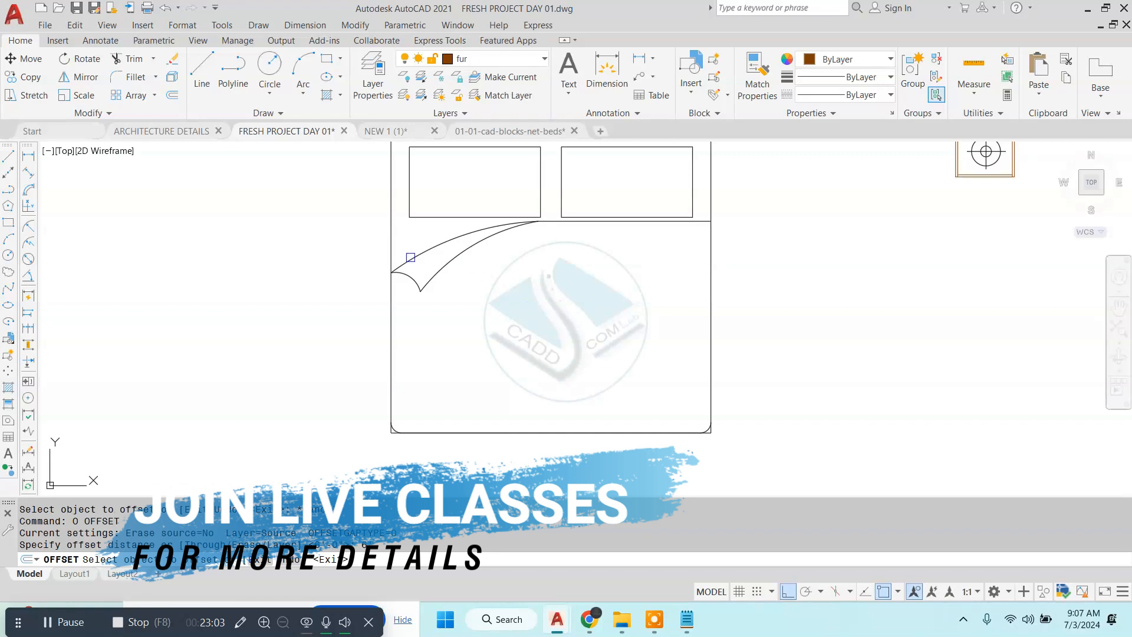
pyautogui.click(395, 246)
pyautogui.click(527, 292)
pyautogui.moveTo(626, 377); pyautogui.dragTo(582, 356, button='middle')
pyautogui.scroll(2, 608, 383)
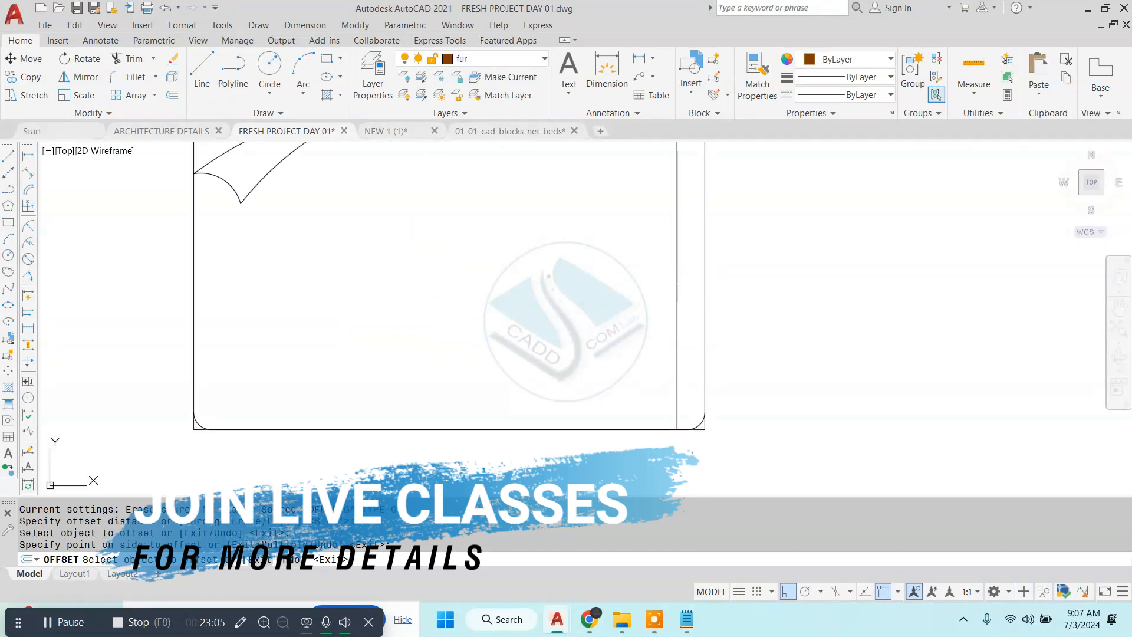
pyautogui.press('Escape')
# - Trim the leftover straight line ends outside the bed's rounded bottom corners
pyautogui.moveTo(711, 405); pyautogui.dragTo(704, 416, button='middle')
pyautogui.scroll(4, 705, 418)
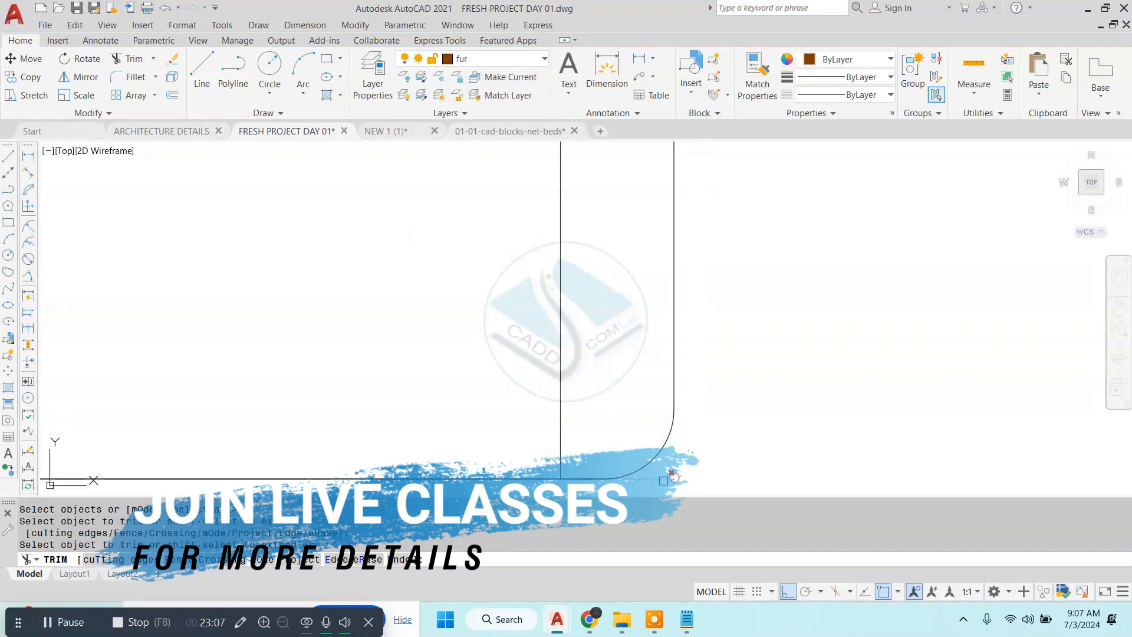
pyautogui.click(664, 480)
pyautogui.scroll(-4, 685, 396)
pyautogui.moveTo(571, 407); pyautogui.dragTo(688, 360, button='middle')
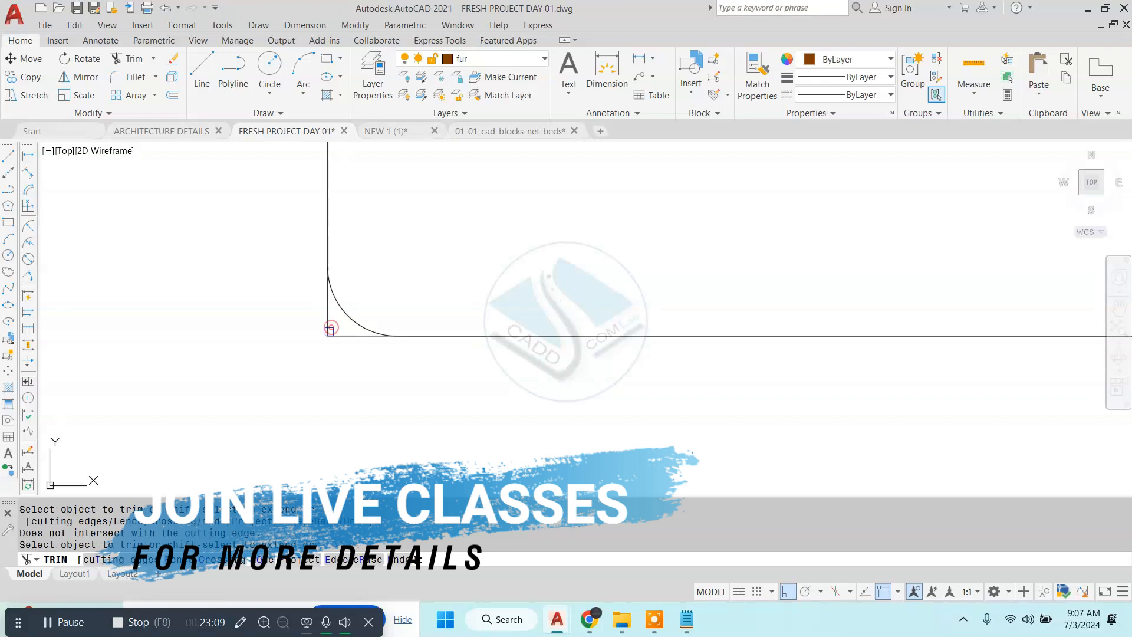
# - Erase the vertical line at the bed's bottom-left corner and undo the erasure
pyautogui.press('Escape')
pyautogui.click(326, 327)
pyautogui.write('e')
pyautogui.press('Return')
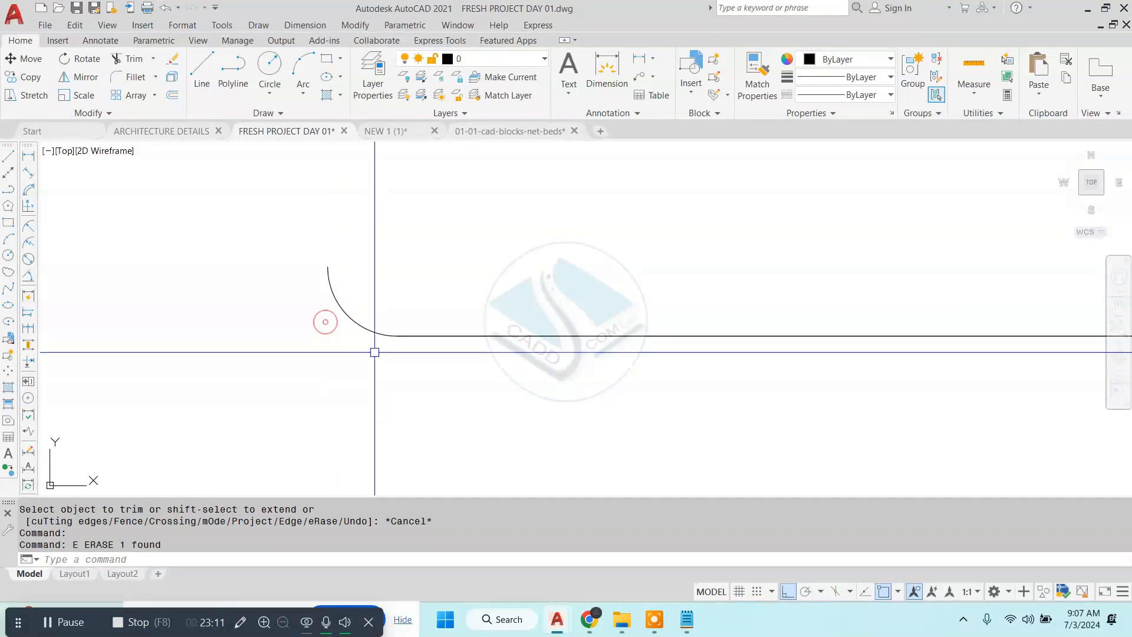
pyautogui.hotkey('ctrl', 'z')
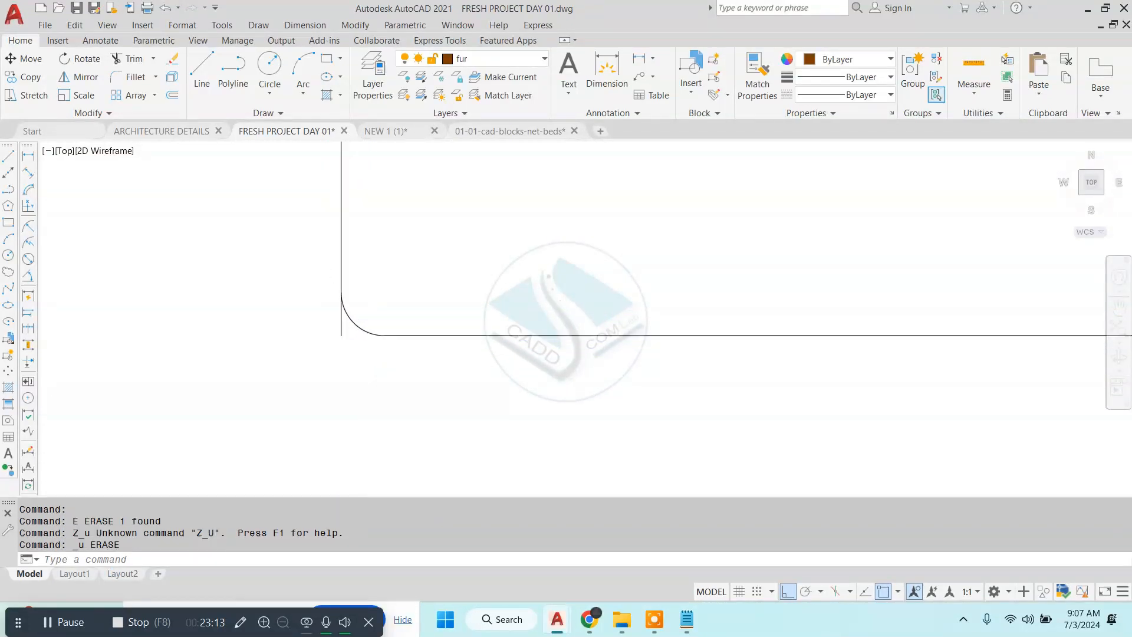
# - Move the bed's right edge and its rounded bottom corner inward onto the offset line
pyautogui.scroll(-5, 361, 336)
pyautogui.moveTo(563, 333); pyautogui.dragTo(566, 421, button='middle')
pyautogui.scroll(2, 688, 351)
pyautogui.click(705, 348)
pyautogui.click(657, 478)
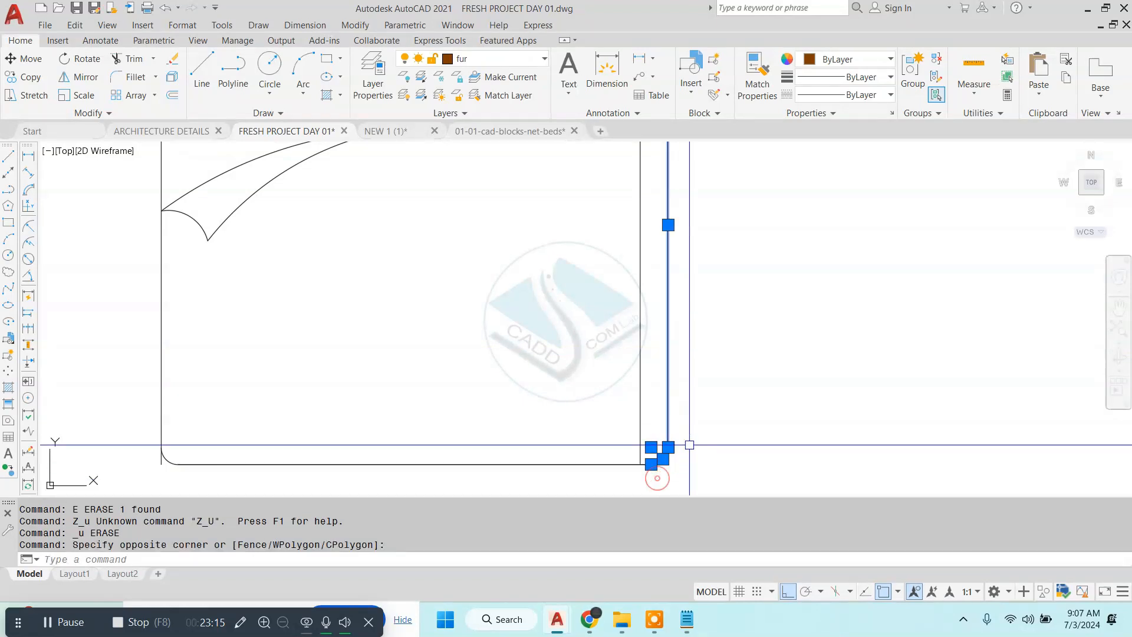
pyautogui.write('m')
pyautogui.press('Return')
pyautogui.scroll(2, 670, 463)
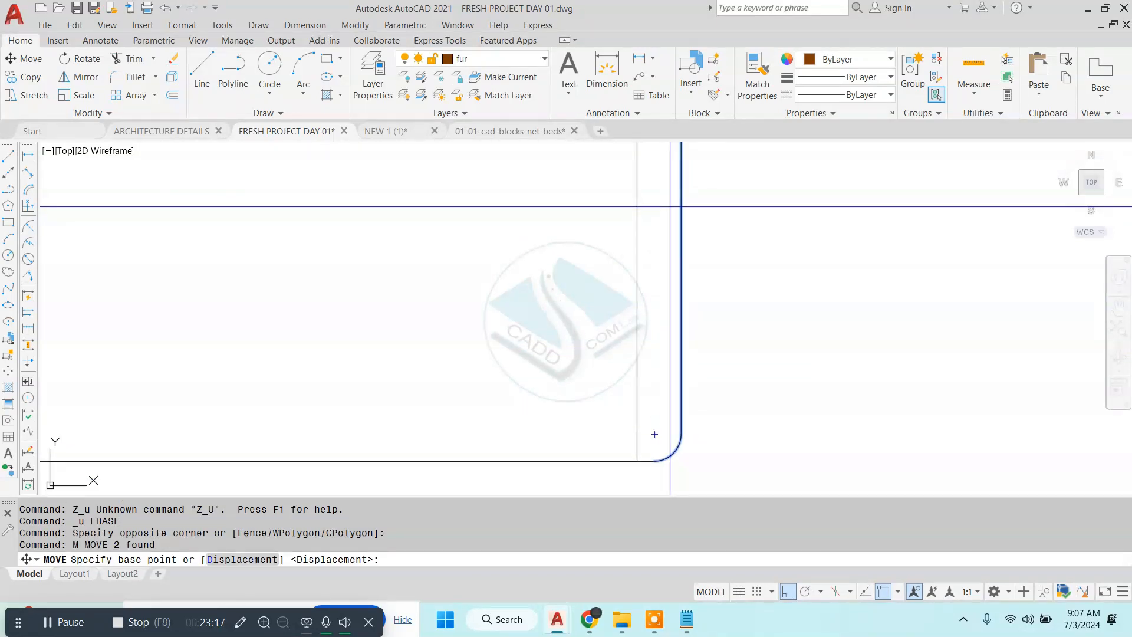
pyautogui.click(682, 218)
pyautogui.click(634, 211)
pyautogui.moveTo(629, 408); pyautogui.dragTo(623, 295, button='middle')
pyautogui.press('Escape')
# - Trim the bottom line where it runs past the rounded bottom-right corner
pyautogui.write('tr')
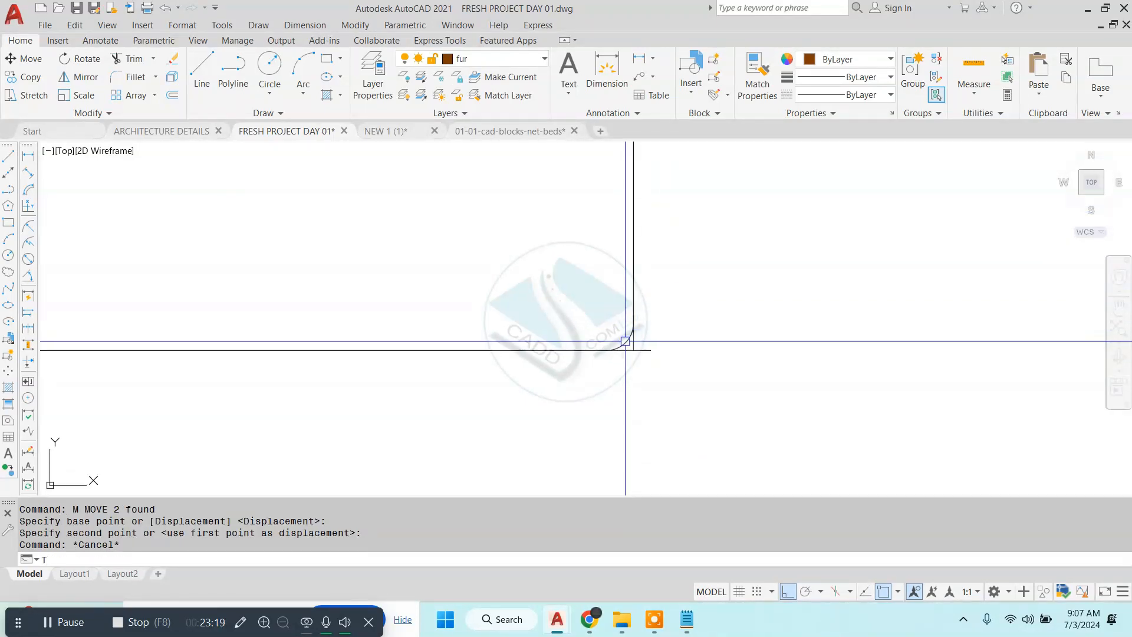
pyautogui.press('Return')
pyautogui.press('Return')
pyautogui.scroll(5, 637, 364)
pyautogui.click(522, 392)
pyautogui.click(633, 293)
pyautogui.click(621, 337)
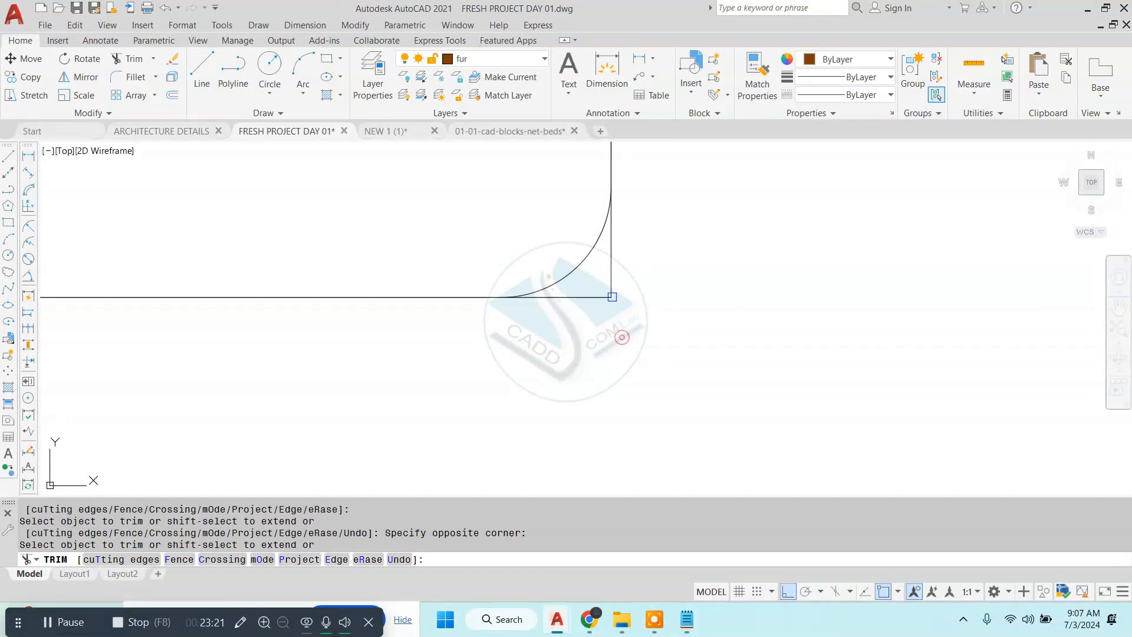
pyautogui.scroll(5, 611, 293)
pyautogui.click(611, 296)
pyautogui.click(618, 276)
pyautogui.click(555, 338)
pyautogui.scroll(-5, 615, 319)
pyautogui.click(609, 296)
pyautogui.press('Escape')
# - Stretch the lower end of the leftover vertical line up to the start of the bottom-right corner arc
pyautogui.click(612, 305)
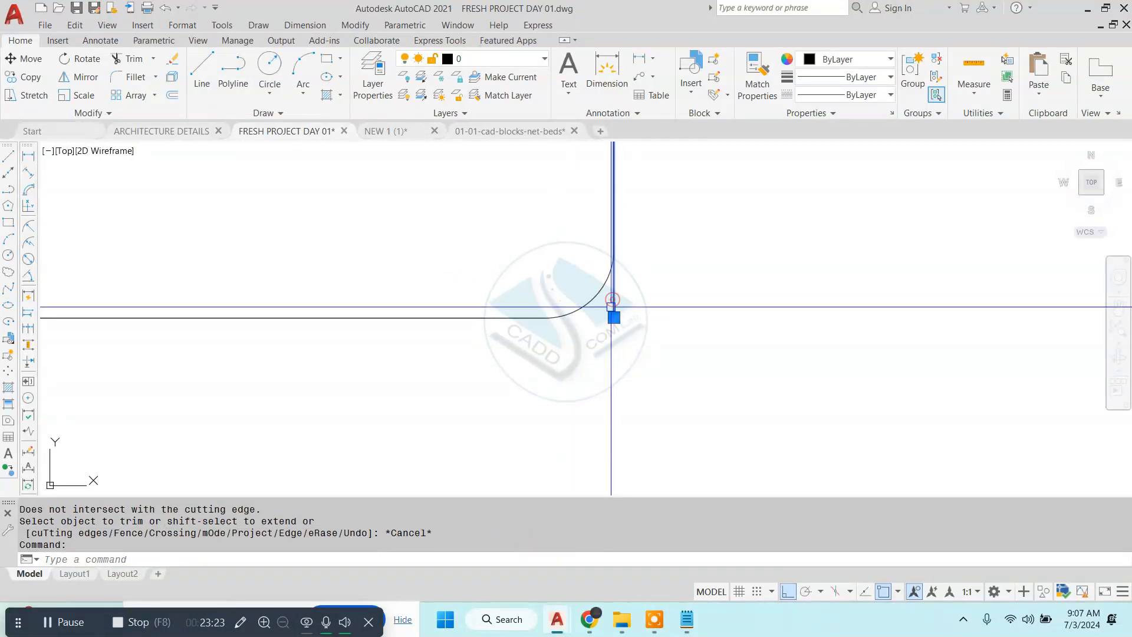
pyautogui.click(614, 317)
pyautogui.scroll(-6, 672, 321)
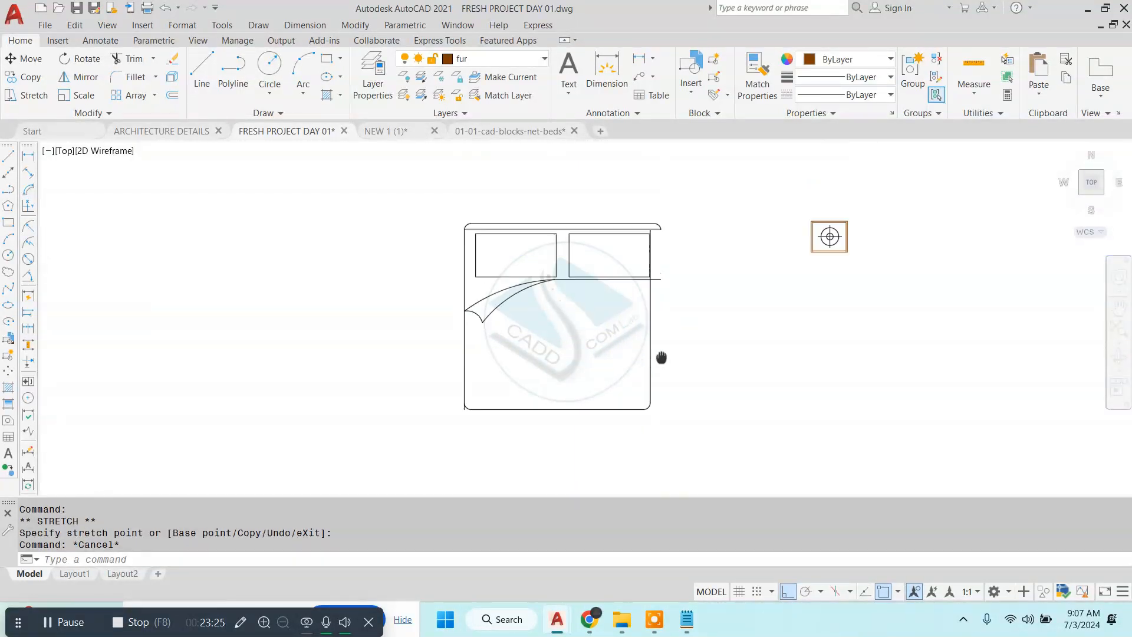
pyautogui.press('Escape')
# - Erase the four lines of the left pillow
pyautogui.scroll(4, 542, 292)
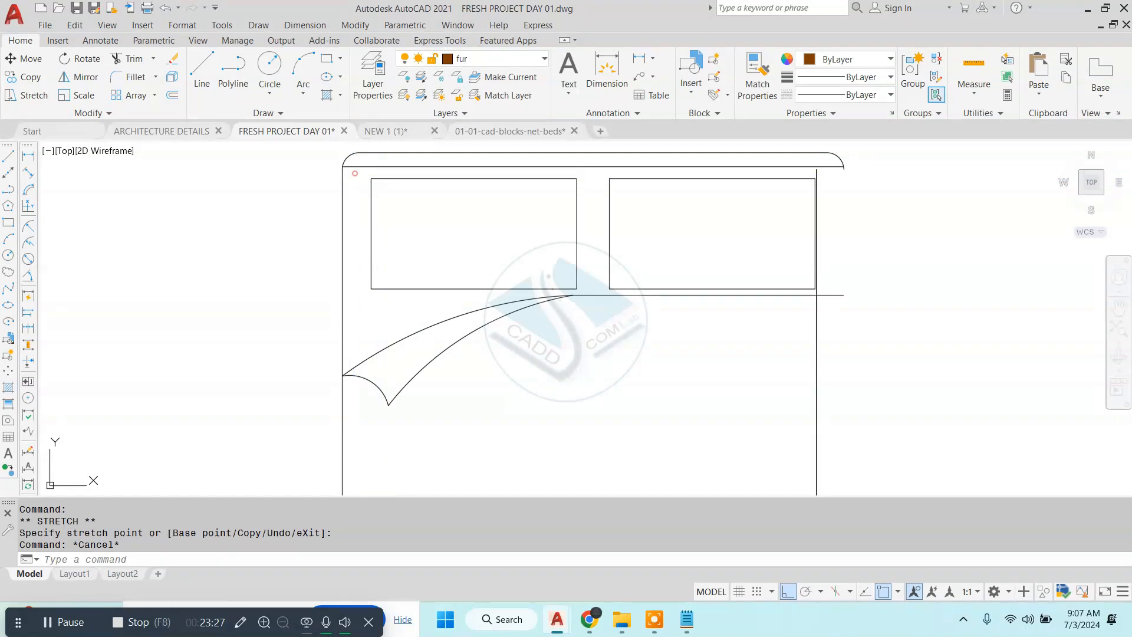
pyautogui.click(354, 173)
pyautogui.click(457, 292)
pyautogui.write('e')
pyautogui.press('Return')
pyautogui.click(596, 182)
pyautogui.click(451, 207)
pyautogui.write('e')
pyautogui.press('Return')
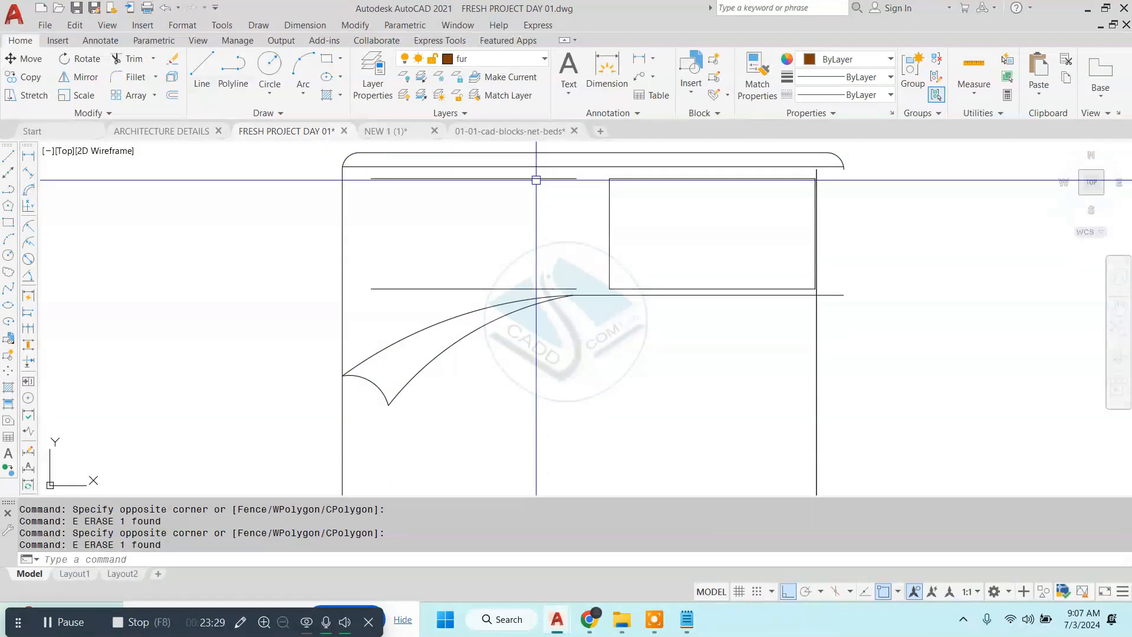
pyautogui.click(535, 179)
pyautogui.write('e')
pyautogui.press('Return')
pyautogui.click(442, 288)
pyautogui.write('e')
pyautogui.press('Return')
# - Erase the four lines of the right pillow, including the one beside the bed's right edge
pyautogui.click(613, 179)
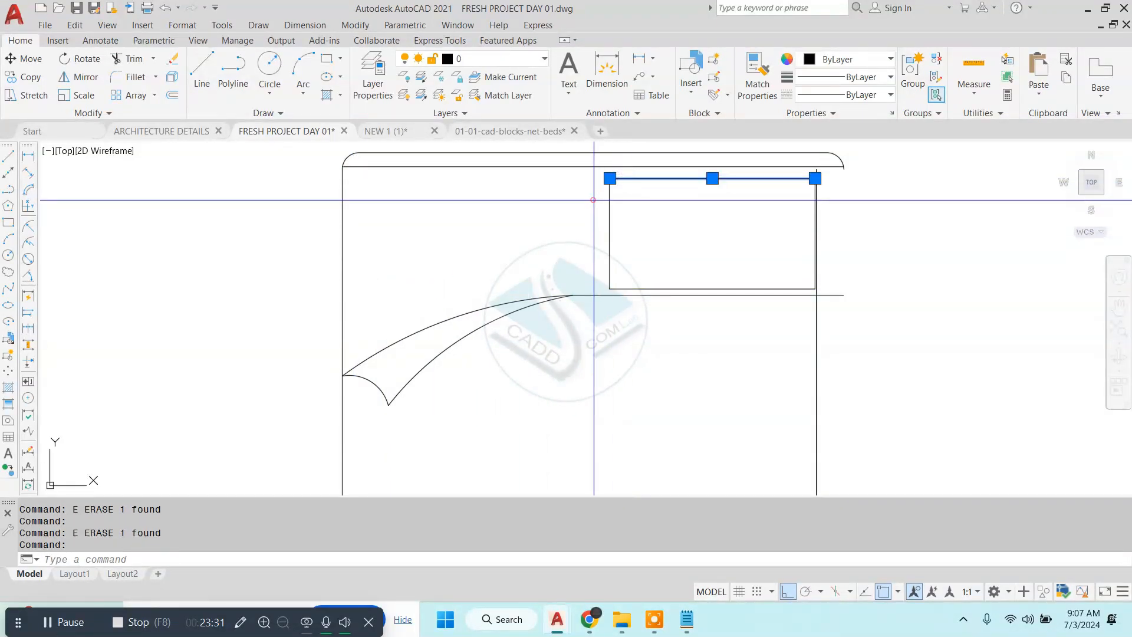
pyautogui.write('e')
pyautogui.press('Return')
pyautogui.click(637, 223)
pyautogui.write('e')
pyautogui.press('Return')
pyautogui.click(634, 285)
pyautogui.write('e')
pyautogui.press('Return')
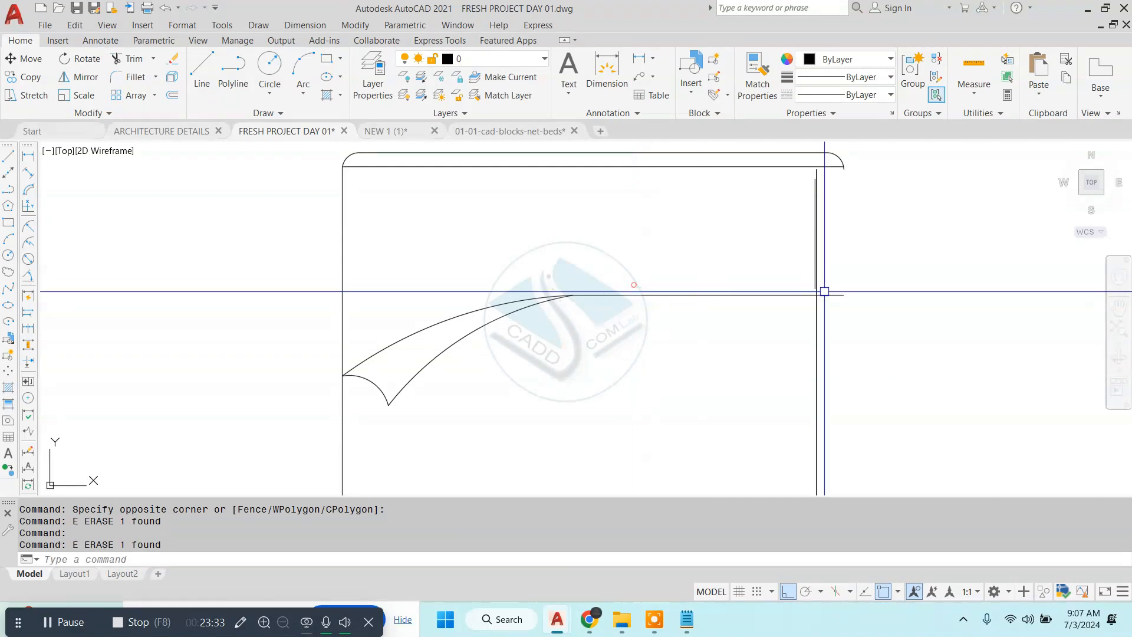
pyautogui.moveTo(828, 275); pyautogui.dragTo(727, 301, button='middle')
pyautogui.scroll(6, 710, 210)
pyautogui.write('ex')
pyautogui.press('Escape')
pyautogui.click(719, 204)
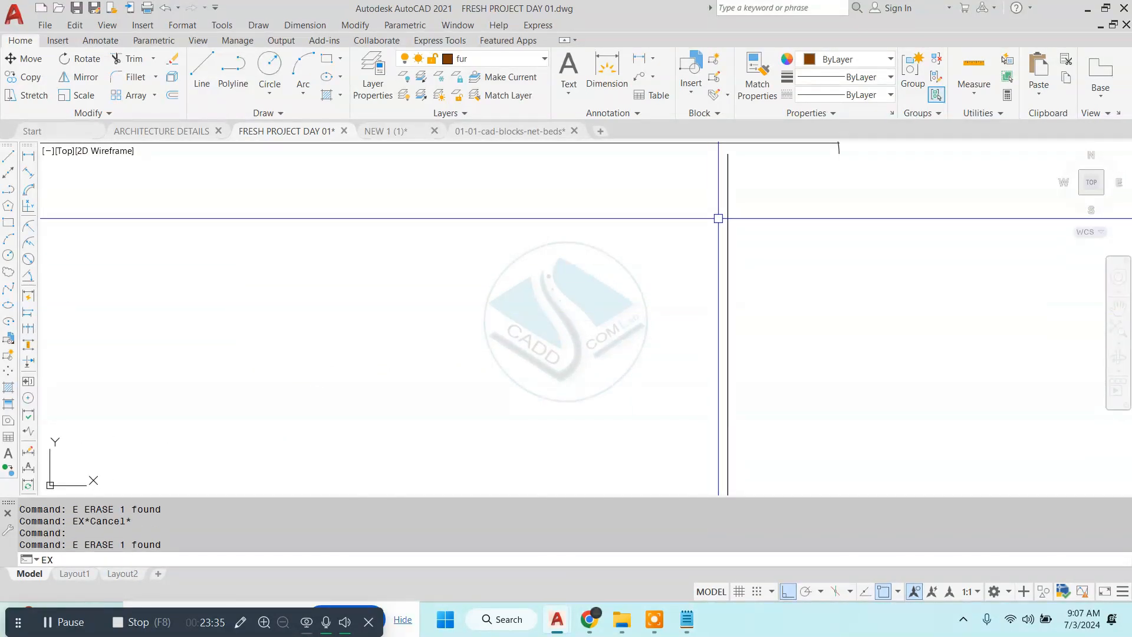
pyautogui.press('Return')
pyautogui.press('Return')
pyautogui.press('Return')
pyautogui.click(727, 200)
pyautogui.scroll(-6, 728, 204)
pyautogui.moveTo(734, 202); pyautogui.dragTo(688, 271, button='middle')
pyautogui.scroll(6, 691, 259)
pyautogui.press('Escape')
pyautogui.press('Escape')
pyautogui.press('Escape')
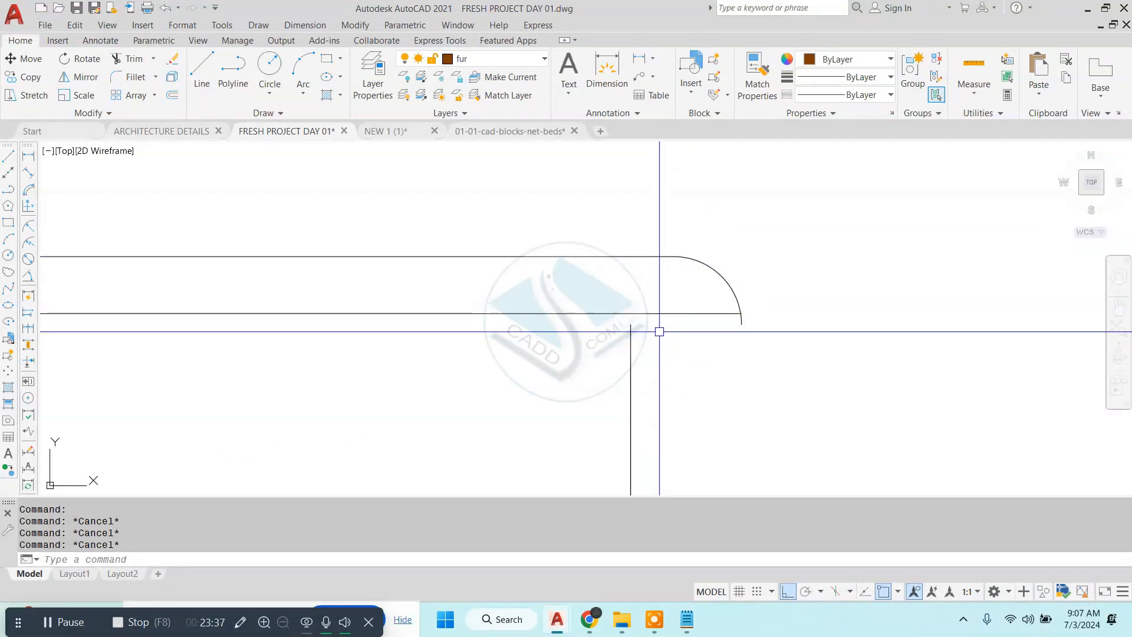
# - Extend the bed's right vertical edge up to the lower headboard line
pyautogui.press('Return')
pyautogui.click(723, 328)
pyautogui.click(515, 383)
pyautogui.press('Escape')
pyautogui.write('t')
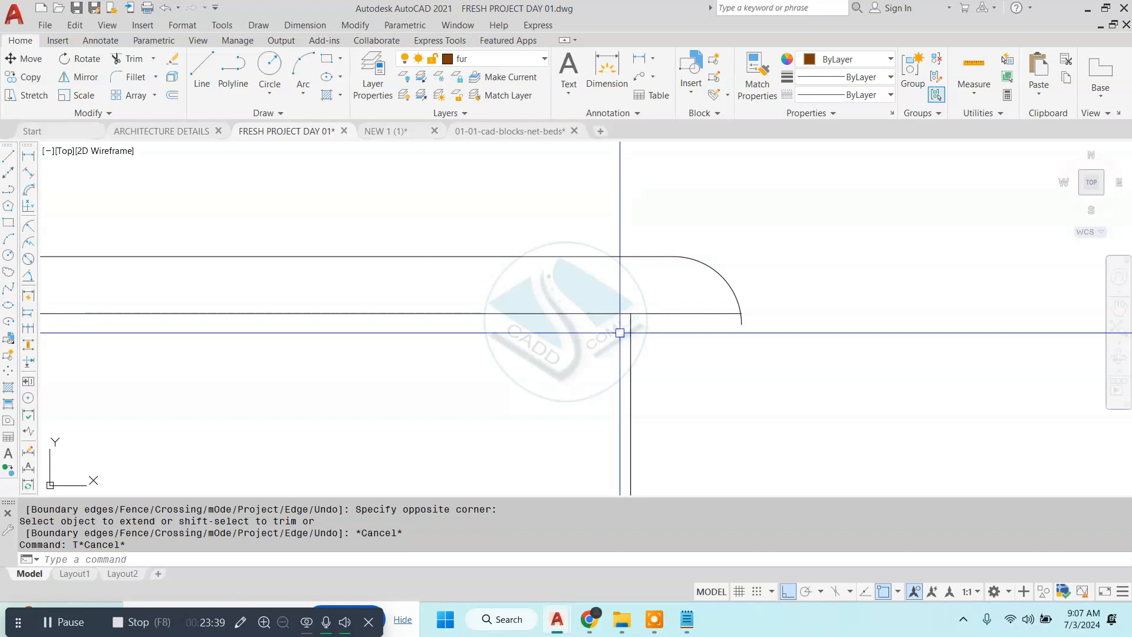
pyautogui.write('ex')
pyautogui.press('Return')
pyautogui.press('Return')
pyautogui.press('Return')
pyautogui.click(651, 330)
pyautogui.click(528, 363)
pyautogui.click(528, 364)
pyautogui.press('Escape')
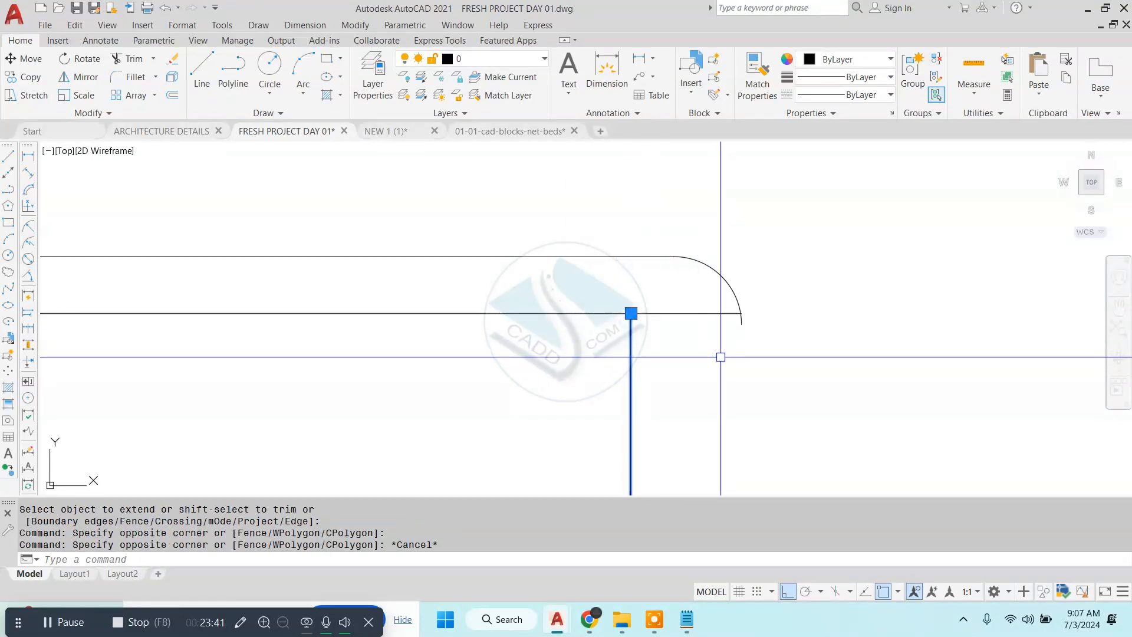
# - Extend the bed's right vertical edge further up to the top line of the headboard
pyautogui.write('ex')
pyautogui.press('Return')
pyautogui.write('ex')
pyautogui.press('Return')
pyautogui.press('Return')
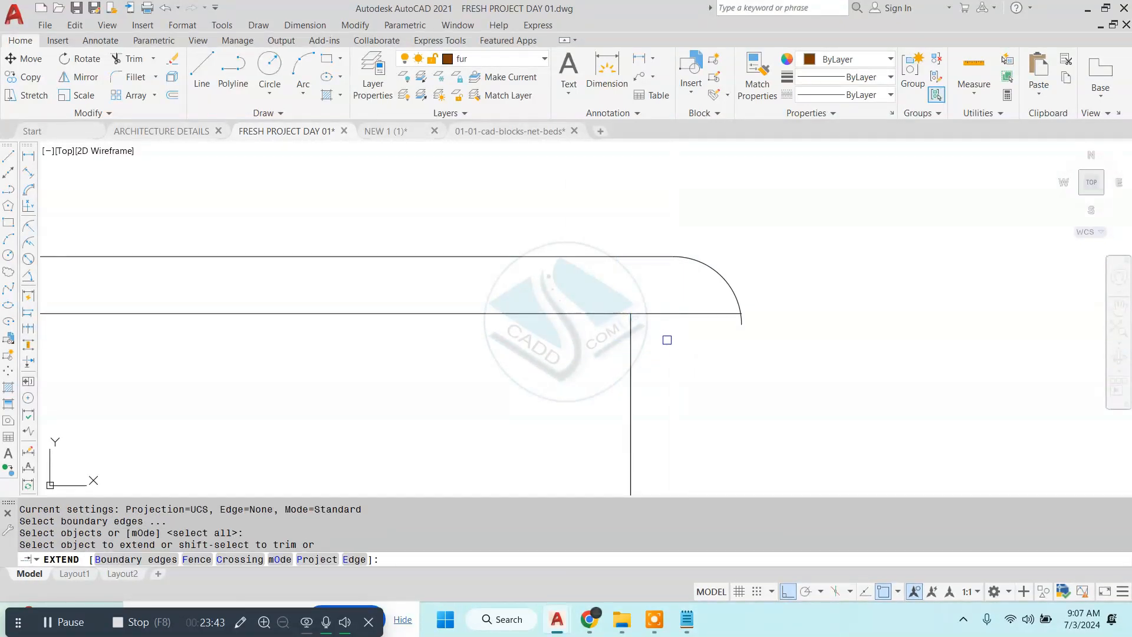
pyautogui.click(667, 340)
pyautogui.click(563, 399)
pyautogui.click(679, 315)
pyautogui.scroll(-8, 684, 321)
pyautogui.moveTo(404, 348); pyautogui.dragTo(539, 330, button='middle')
pyautogui.moveTo(873, 333); pyautogui.dragTo(692, 329, button='middle')
pyautogui.scroll(6, 681, 294)
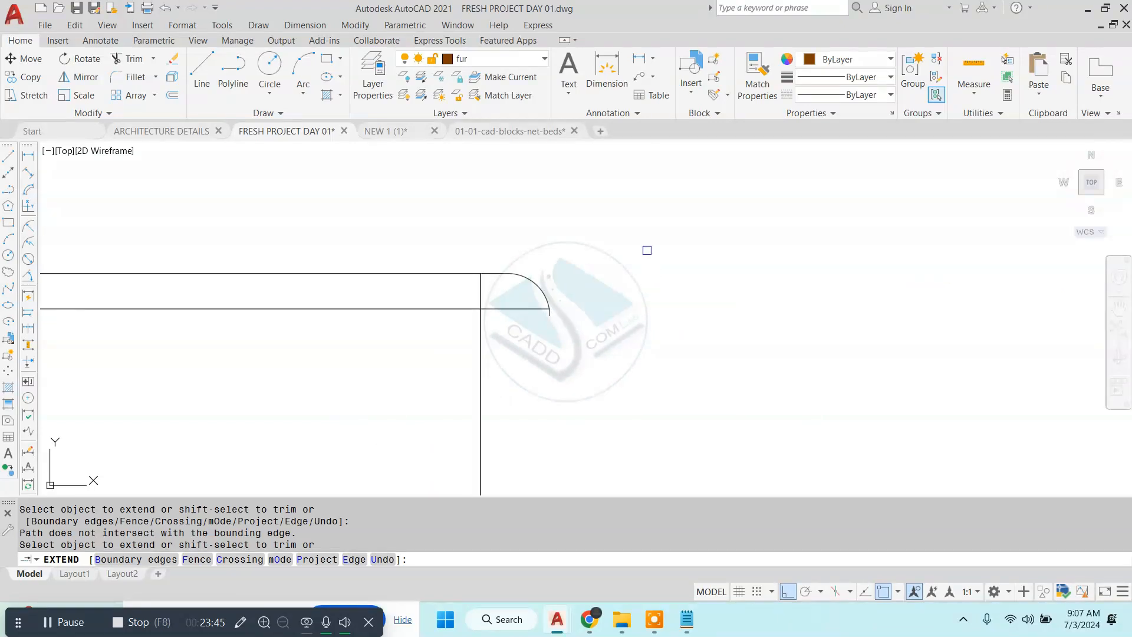
pyautogui.click(647, 250)
pyautogui.click(485, 362)
pyautogui.press('Escape')
# - Trim the two headboard lines where they run past the bed's right edge
pyautogui.write('tr')
pyautogui.press('Return')
pyautogui.press('Return')
pyautogui.click(556, 231)
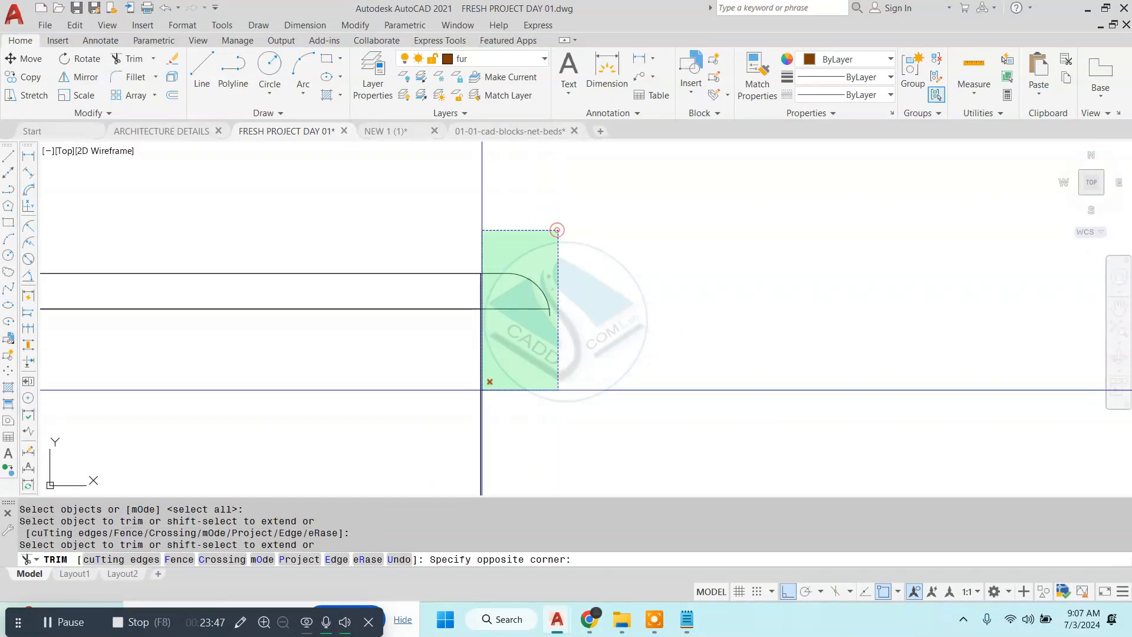
pyautogui.click(498, 374)
pyautogui.press('Escape')
# - Erase the detached arc beside the headboard's top-right corner
pyautogui.click(534, 299)
pyautogui.write('e')
pyautogui.press('Return')
pyautogui.press('Escape')
pyautogui.click(563, 270)
pyautogui.click(530, 303)
pyautogui.write('e')
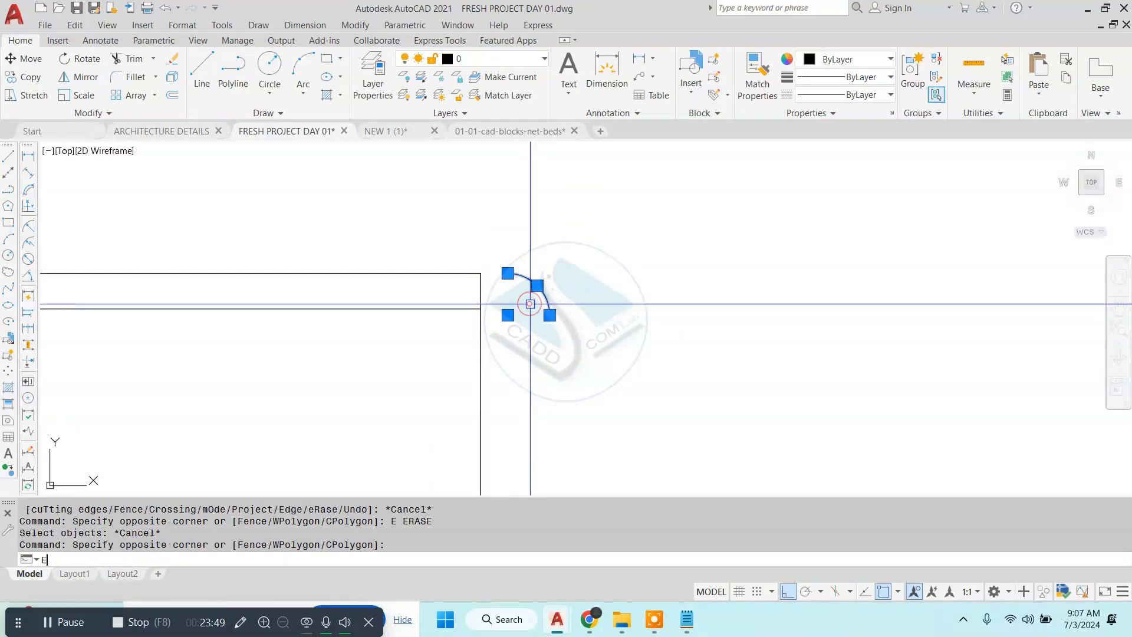
pyautogui.press('Return')
# - Erase the arc at the headboard's top-left corner
pyautogui.scroll(-5, 530, 303)
pyautogui.moveTo(347, 311); pyautogui.dragTo(599, 321, button='middle')
pyautogui.scroll(4, 522, 321)
pyautogui.click(516, 262)
pyautogui.write('e')
pyautogui.press('Return')
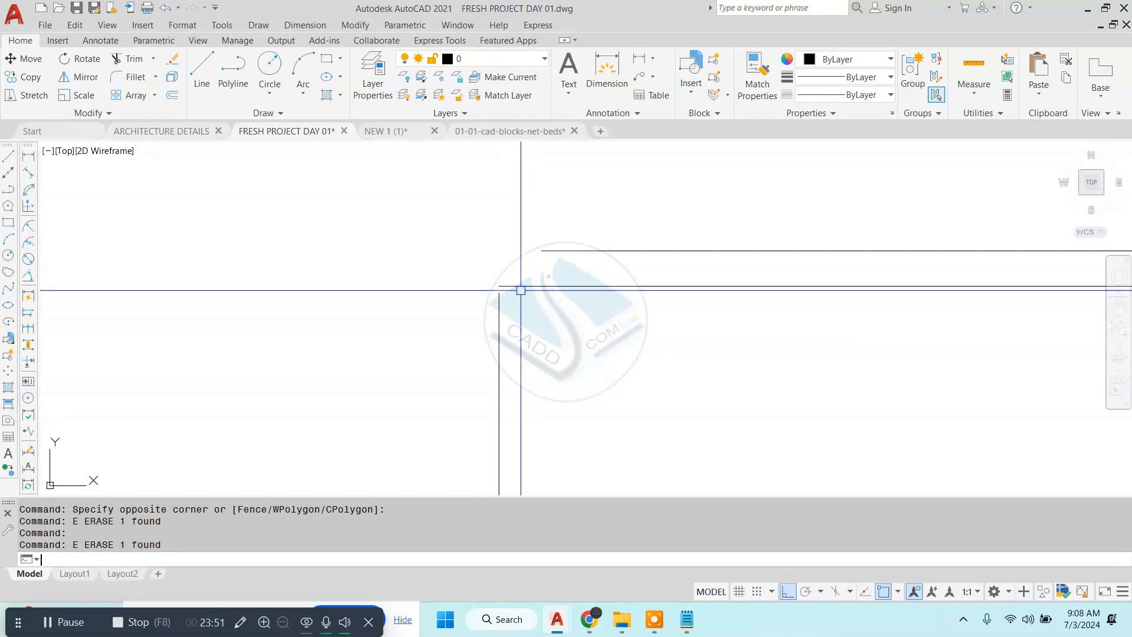
pyautogui.moveTo(486, 326); pyautogui.dragTo(497, 315, button='middle')
pyautogui.write('e')
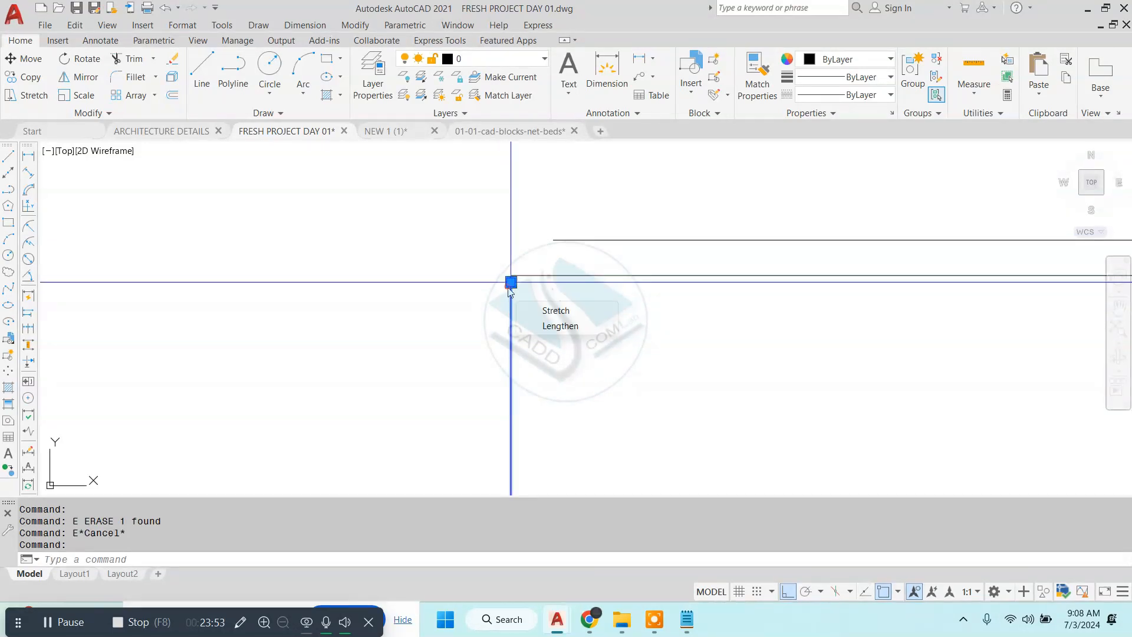
# - Stretch the bed's left edge up past the headboard and extend the headboard's top line to meet it
pyautogui.click(510, 281)
pyautogui.click(510, 179)
pyautogui.press('Escape')
pyautogui.write('ex')
pyautogui.press('Return')
pyautogui.press('Return')
pyautogui.click(577, 238)
pyautogui.press('Escape')
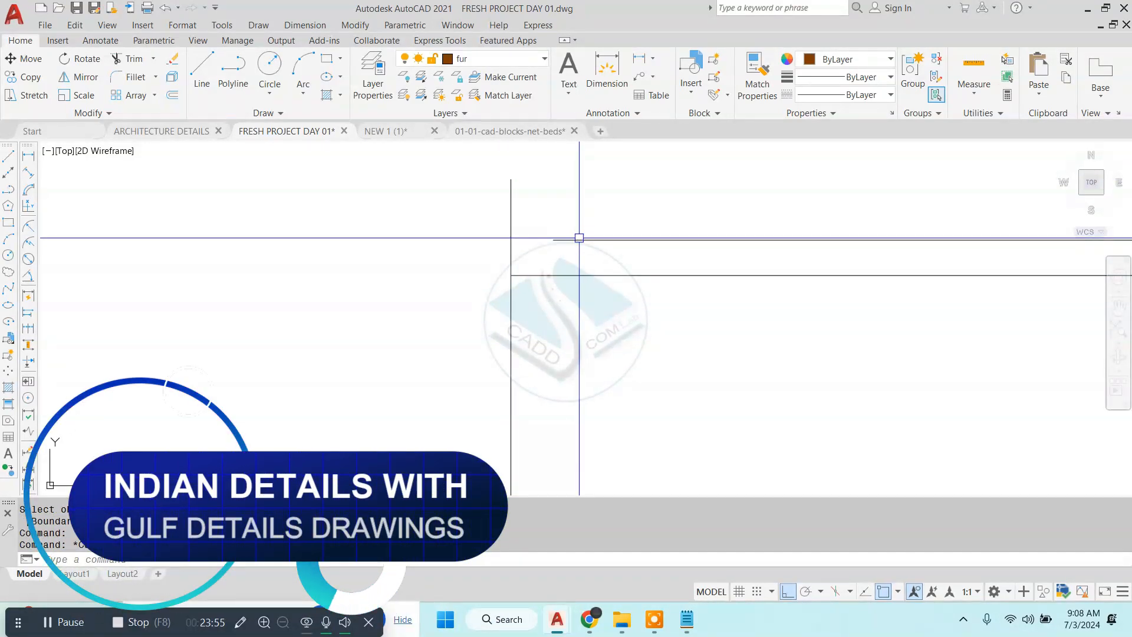
# - Trim the part of the bed's left edge that sticks out above the headboard's top line
pyautogui.press('Escape')
pyautogui.write('tr')
pyautogui.press('Return')
pyautogui.click(458, 215)
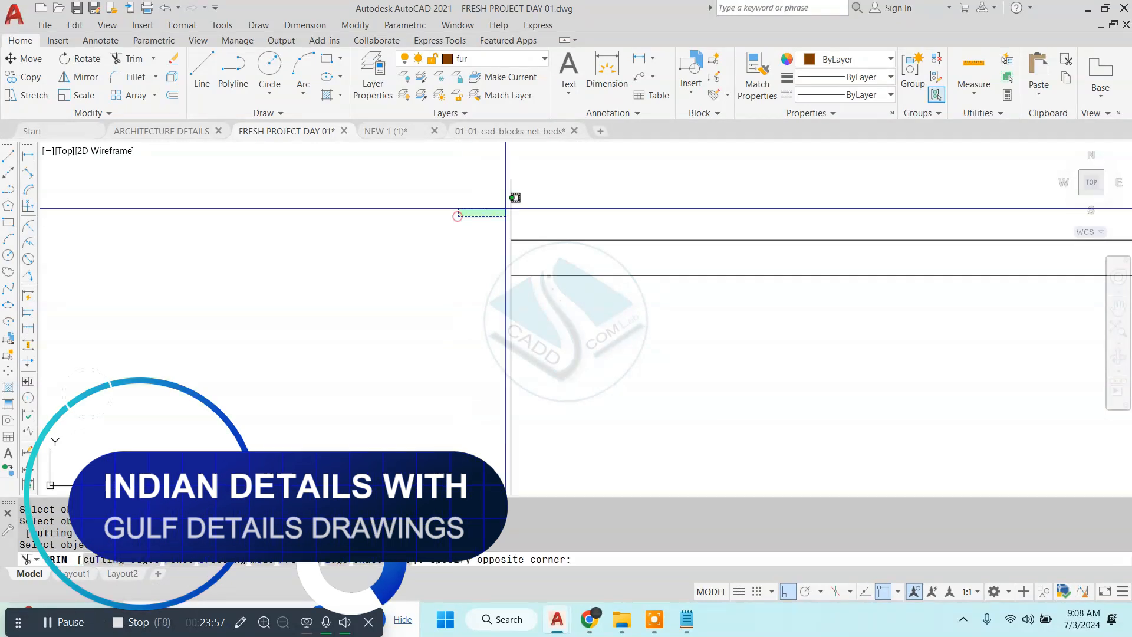
pyautogui.click(563, 200)
pyautogui.scroll(-7, 503, 224)
pyautogui.scroll(5, 680, 265)
pyautogui.press('Escape')
pyautogui.press('Escape')
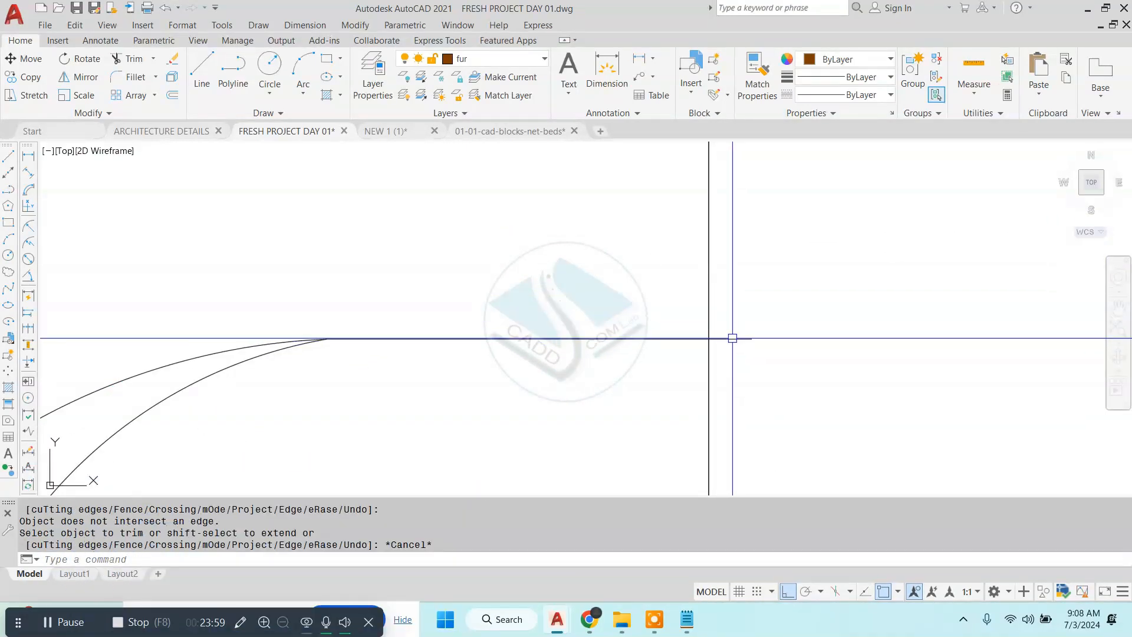
# - Trim the blanket's horizontal line where it runs past the bed's right edge
pyautogui.press('Return')
pyautogui.click(724, 338)
pyautogui.click(733, 362)
pyautogui.press('Escape')
pyautogui.press('Escape')
pyautogui.scroll(-8, 629, 280)
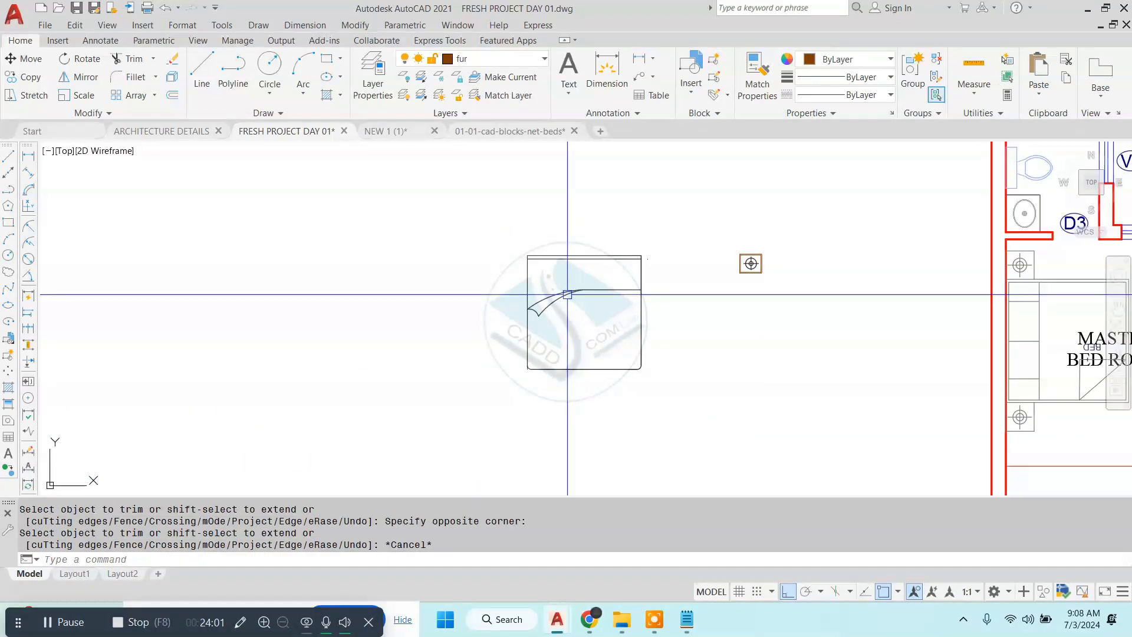
# - Draw a horizontal line across the full width of the bed, just above the blanket fold
pyautogui.scroll(4, 598, 289)
pyautogui.scroll(-2, 588, 257)
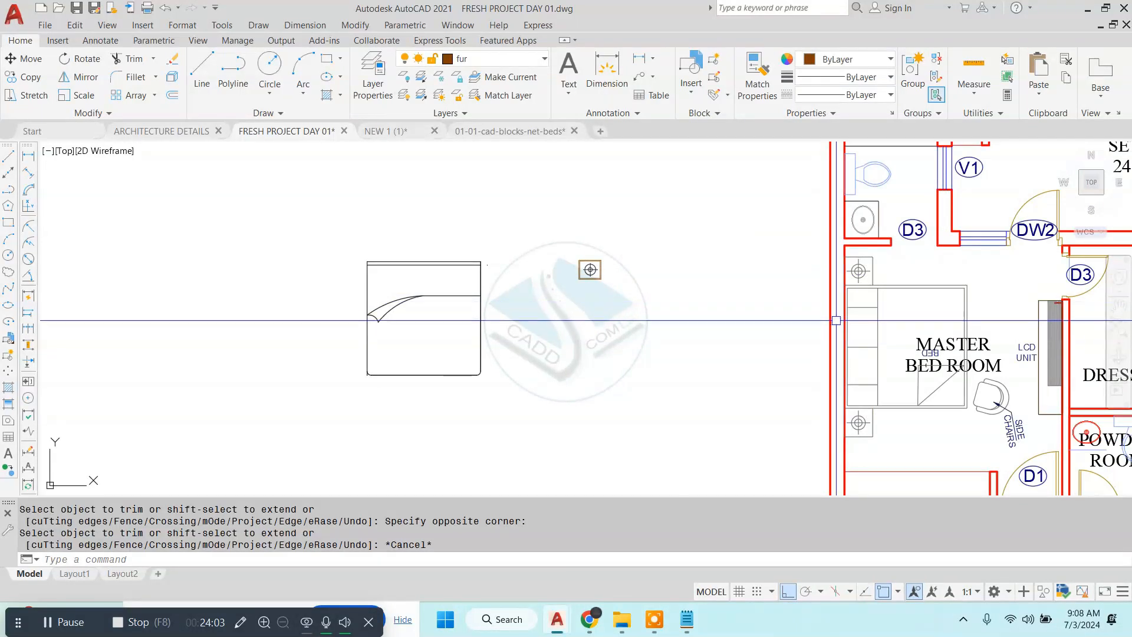
pyautogui.scroll(5, 453, 242)
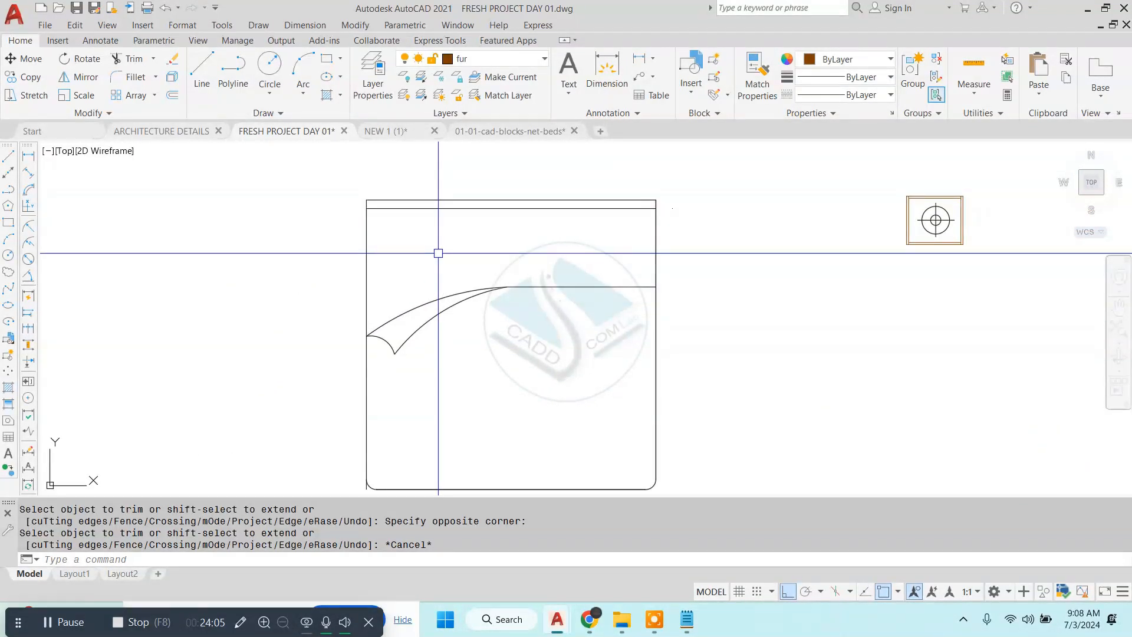
pyautogui.write('l')
pyautogui.press('Return')
pyautogui.click(364, 268)
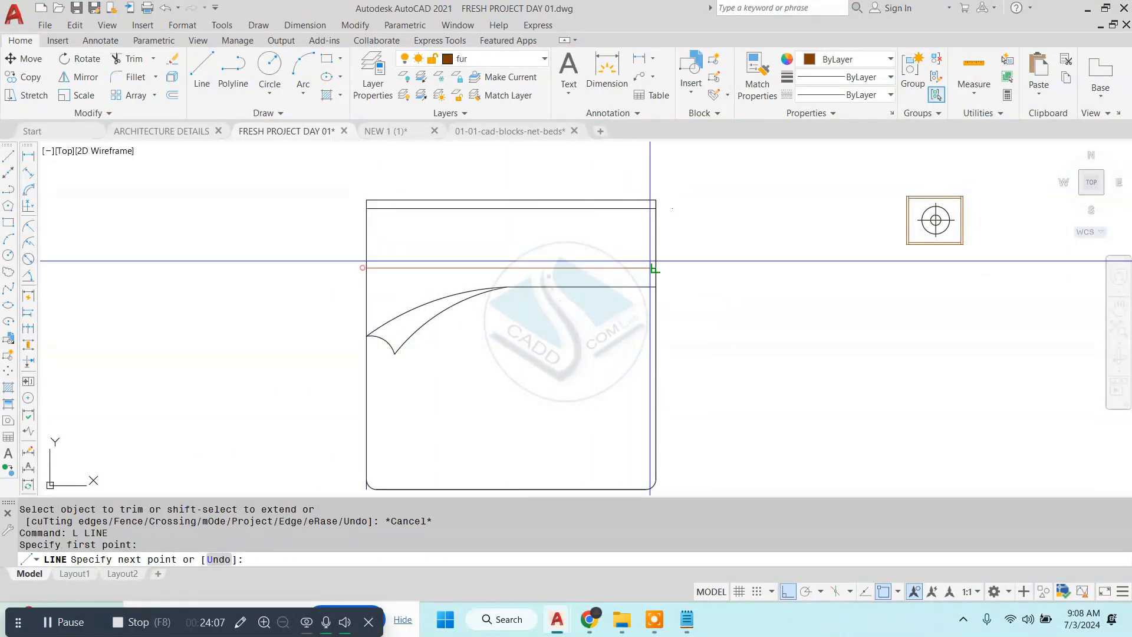
pyautogui.click(654, 269)
pyautogui.press('Escape')
# - Draw a rectangular pillow in the left half of the band between the headboard and the new line
pyautogui.write('tREC')
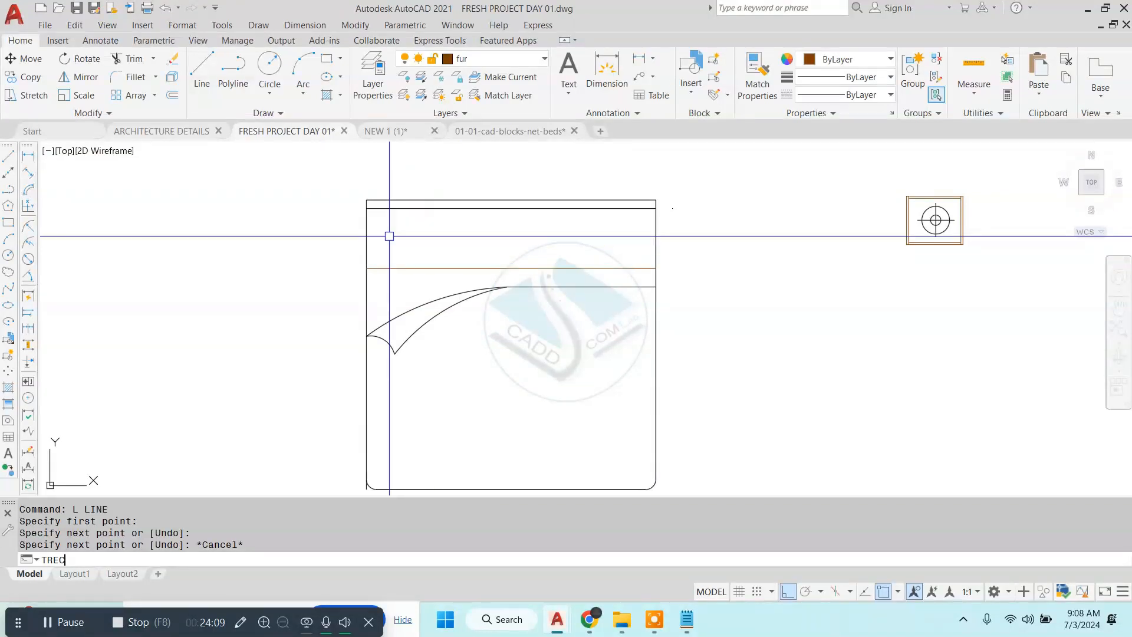
pyautogui.press('Return')
pyautogui.scroll(5, 389, 236)
pyautogui.press('Escape')
pyautogui.write('REC')
pyautogui.press('Return')
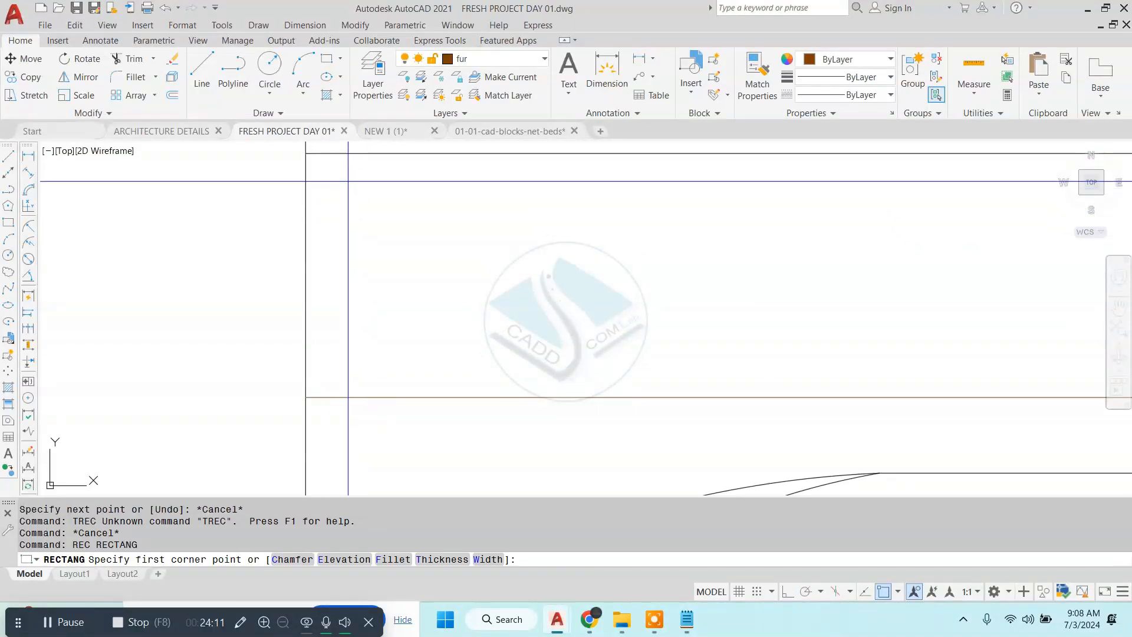
pyautogui.scroll(-2, 371, 224)
pyautogui.click(357, 199)
pyautogui.click(613, 324)
# - Copy the pillow rectangle horizontally to the right half of the bed
pyautogui.click(659, 244)
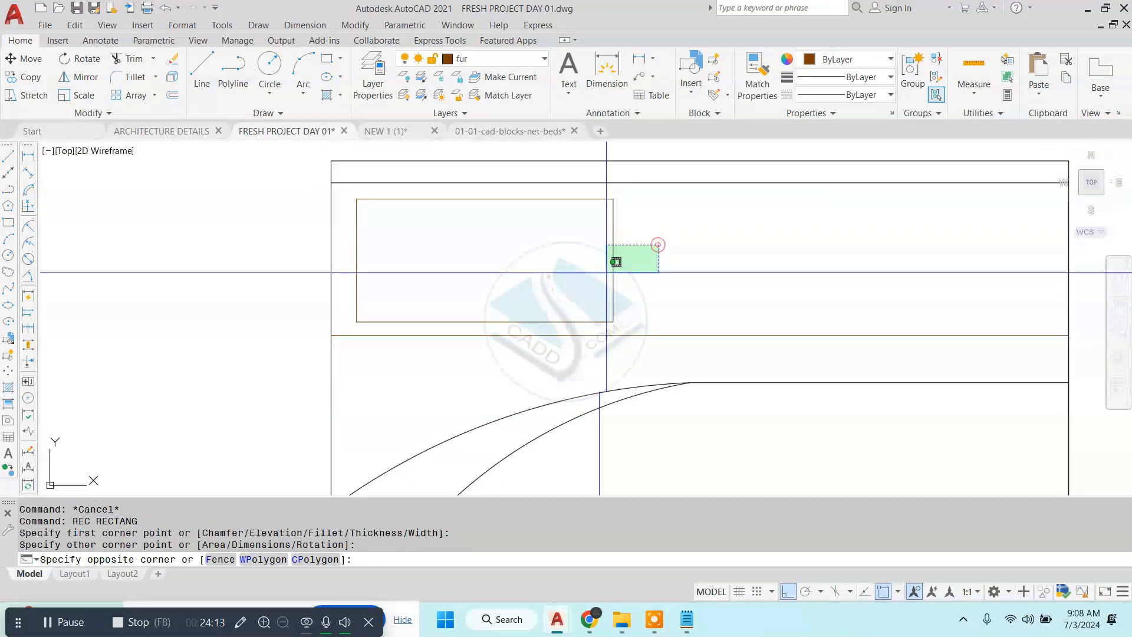
pyautogui.click(592, 281)
pyautogui.write('CO')
pyautogui.press('Return')
pyautogui.click(495, 255)
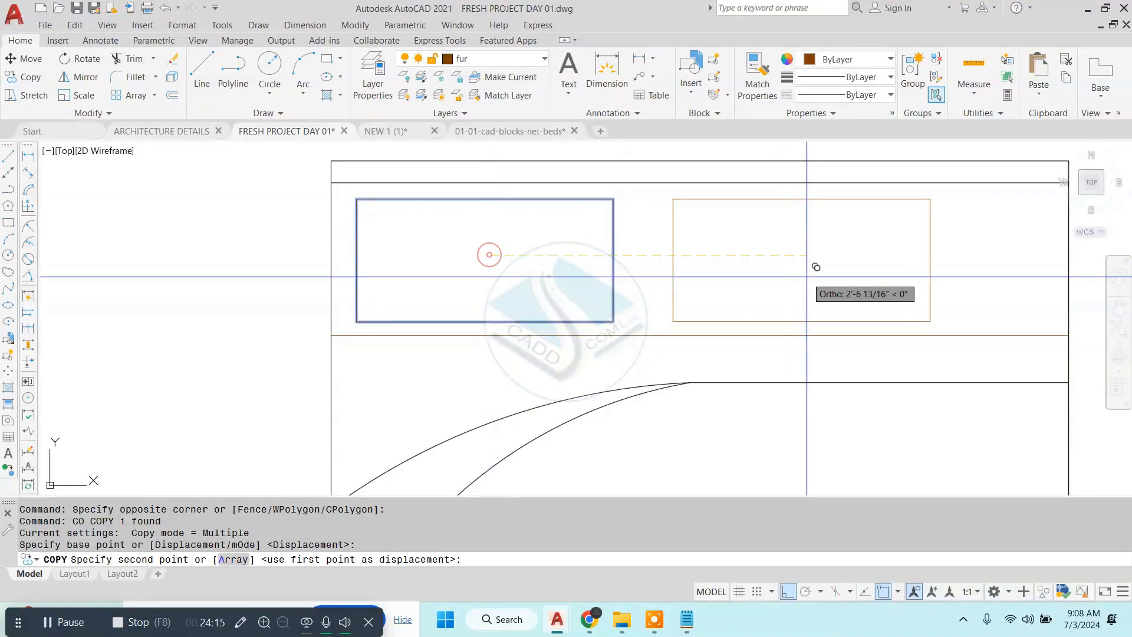
pyautogui.click(899, 265)
pyautogui.press('Escape')
# - Move the left pillow slightly to the right, away from the bed's left edge
pyautogui.click(678, 228)
pyautogui.click(554, 276)
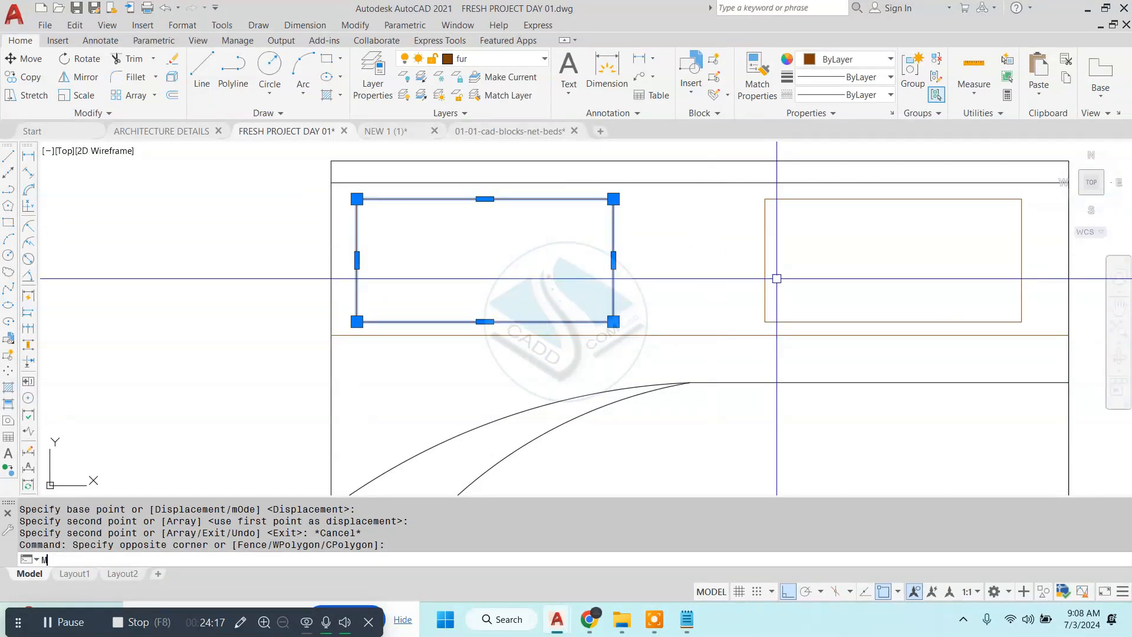
pyautogui.write('M')
pyautogui.press('Return')
pyautogui.click(679, 253)
pyautogui.click(726, 256)
pyautogui.press('Escape')
# - Move the bedside table with its lamp so its top-left corner meets the bed's top-right corner
pyautogui.scroll(-6, 637, 289)
pyautogui.moveTo(873, 287); pyautogui.dragTo(675, 250, button='middle')
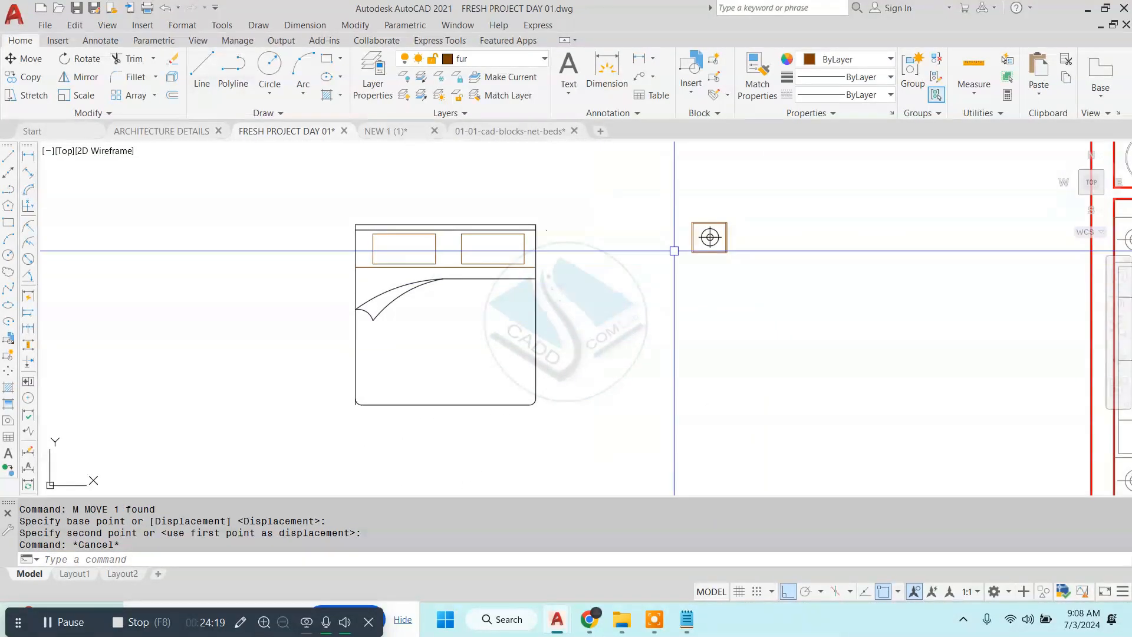
pyautogui.scroll(2, 677, 239)
pyautogui.click(849, 175)
pyautogui.click(666, 308)
pyautogui.write('M')
pyautogui.press('Return')
pyautogui.scroll(4, 696, 226)
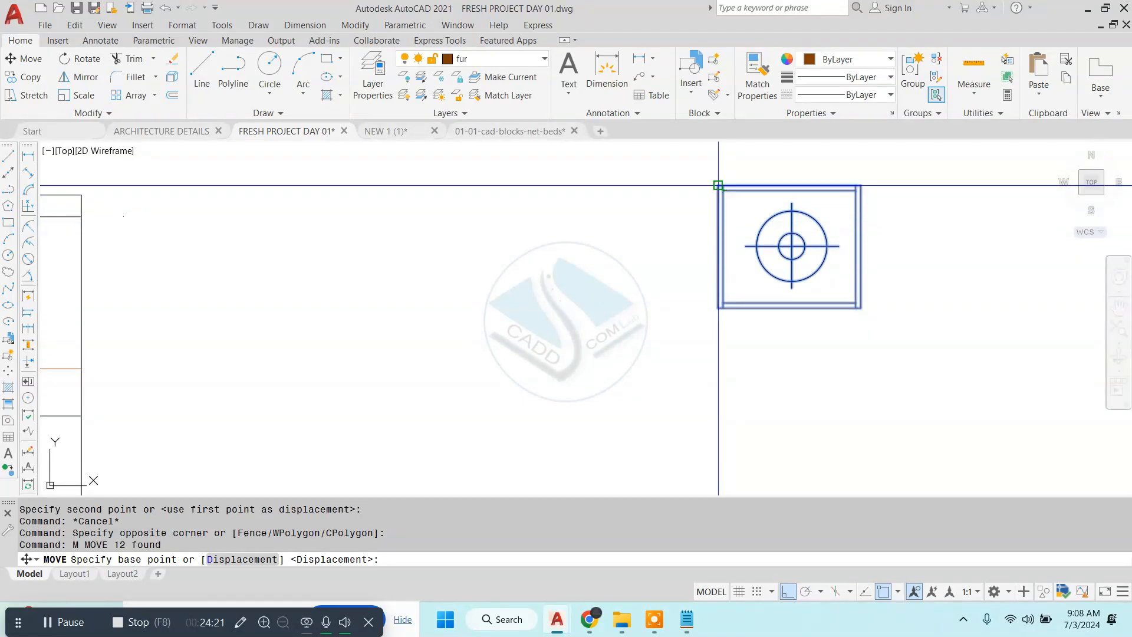
pyautogui.click(717, 185)
pyautogui.moveTo(384, 216); pyautogui.dragTo(573, 257, button='middle')
pyautogui.click(271, 235)
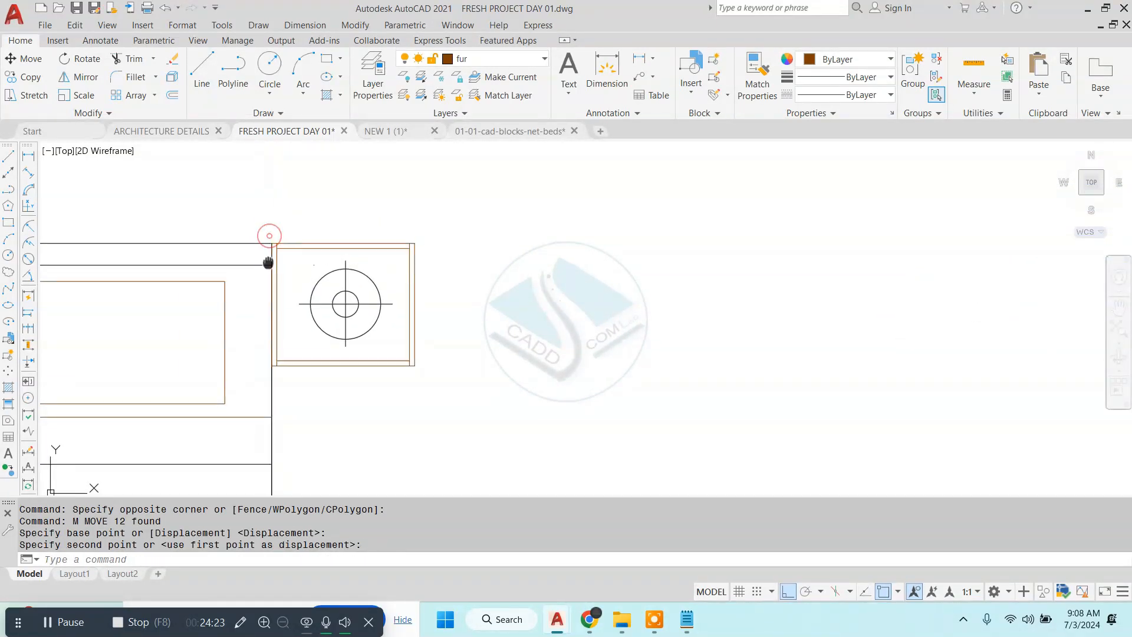
# - Copy the bedside table and its lamp horizontally to the other side of the bed
pyautogui.moveTo(230, 202); pyautogui.dragTo(442, 223, button='middle')
pyautogui.click(466, 235)
pyautogui.click(643, 383)
pyautogui.write('CO')
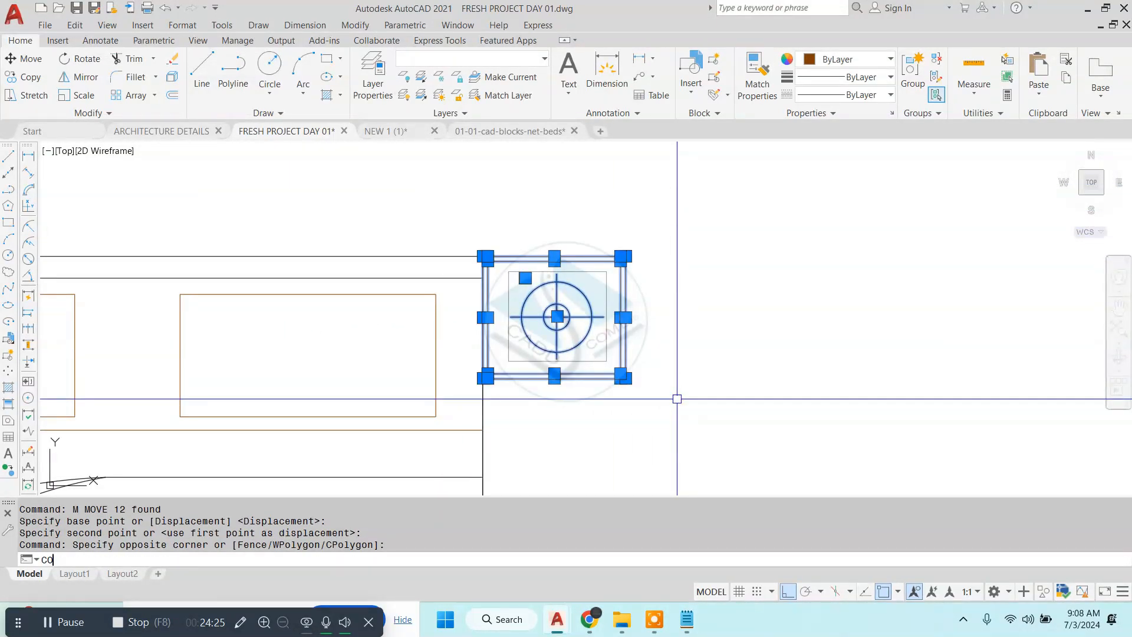
pyautogui.press('Return')
pyautogui.click(626, 256)
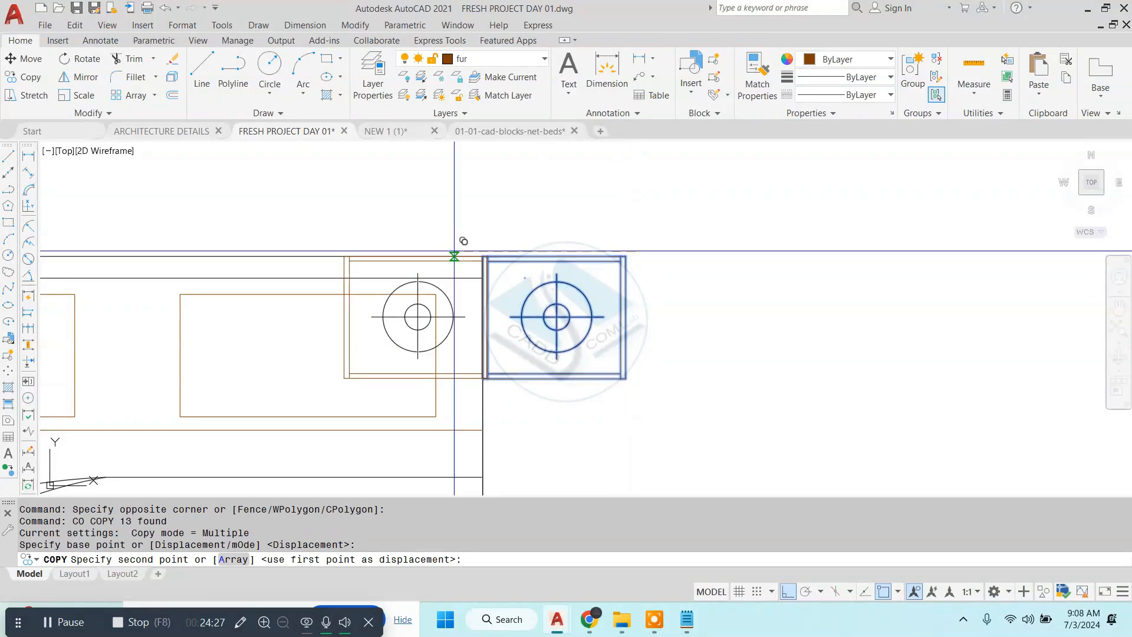
pyautogui.moveTo(65, 232); pyautogui.dragTo(534, 259, button='middle')
pyautogui.scroll(2, 302, 271)
pyautogui.moveTo(302, 271); pyautogui.dragTo(518, 222, button='middle')
pyautogui.press('Escape')
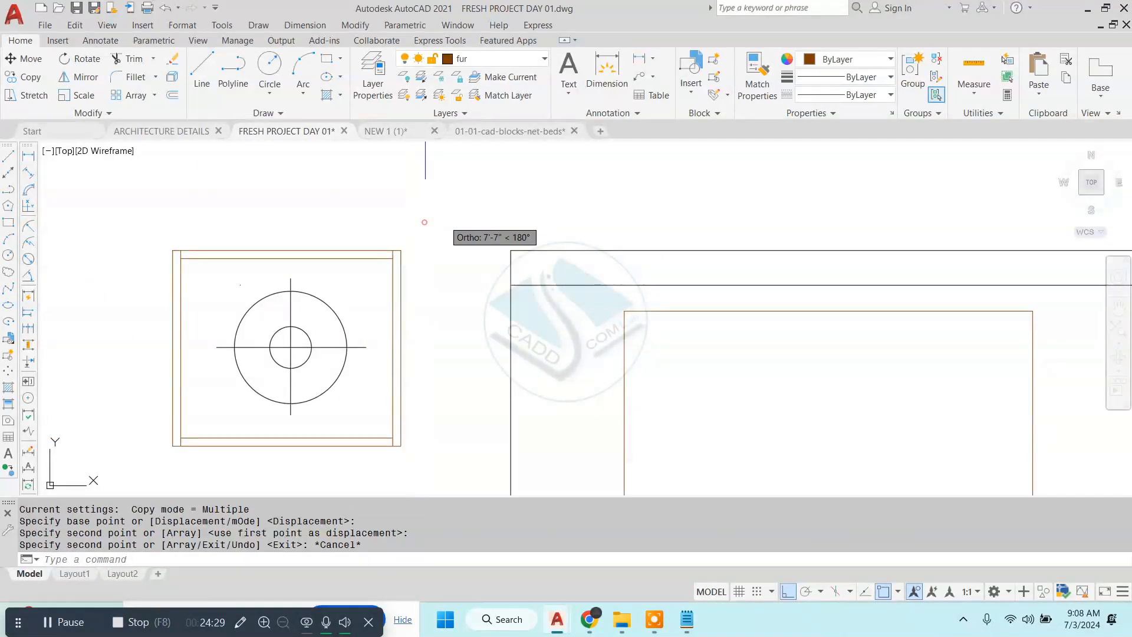
# - Move the copied bedside table so its top-right corner meets the bed's top-left corner
pyautogui.click(425, 222)
pyautogui.click(149, 463)
pyautogui.write('M')
pyautogui.press('Return')
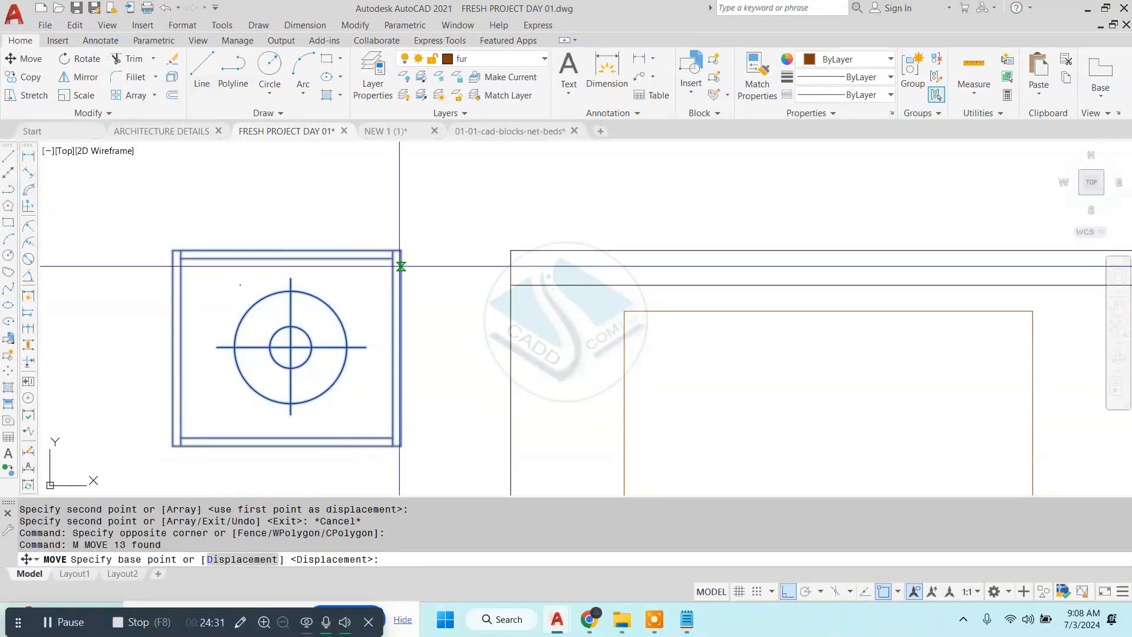
pyautogui.click(401, 251)
pyautogui.press('Escape')
pyautogui.scroll(-5, 469, 241)
pyautogui.scroll(1, 497, 320)
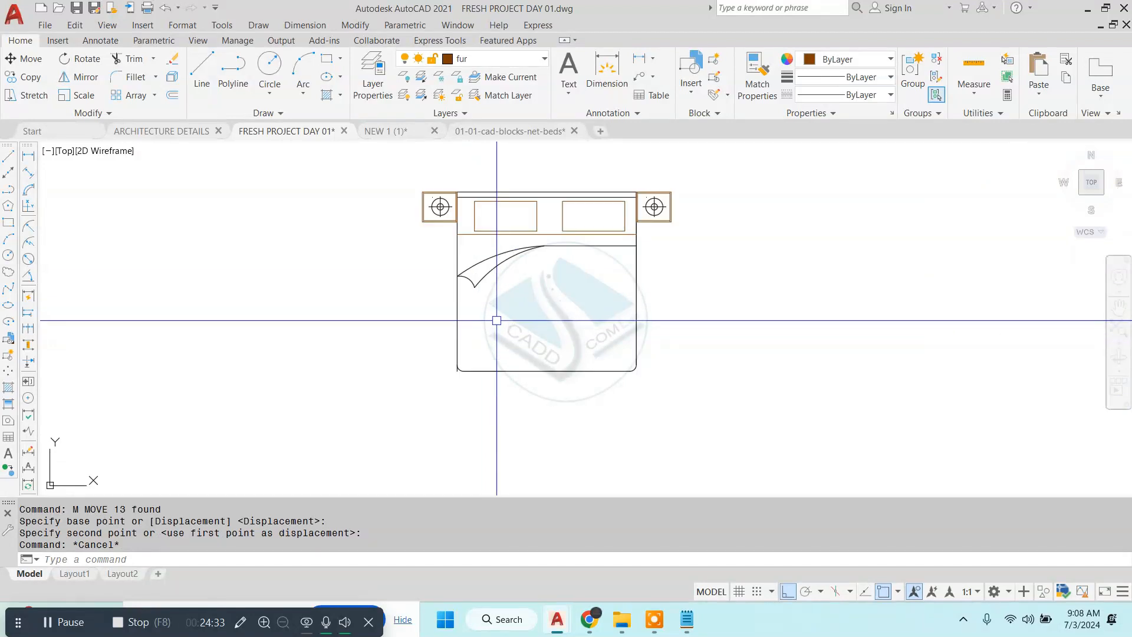
# - Erase the two long curves of the blanket fold
pyautogui.scroll(-1, 513, 295)
pyautogui.moveTo(513, 295); pyautogui.dragTo(438, 337, button='middle')
pyautogui.press('Escape')
pyautogui.scroll(6, 439, 337)
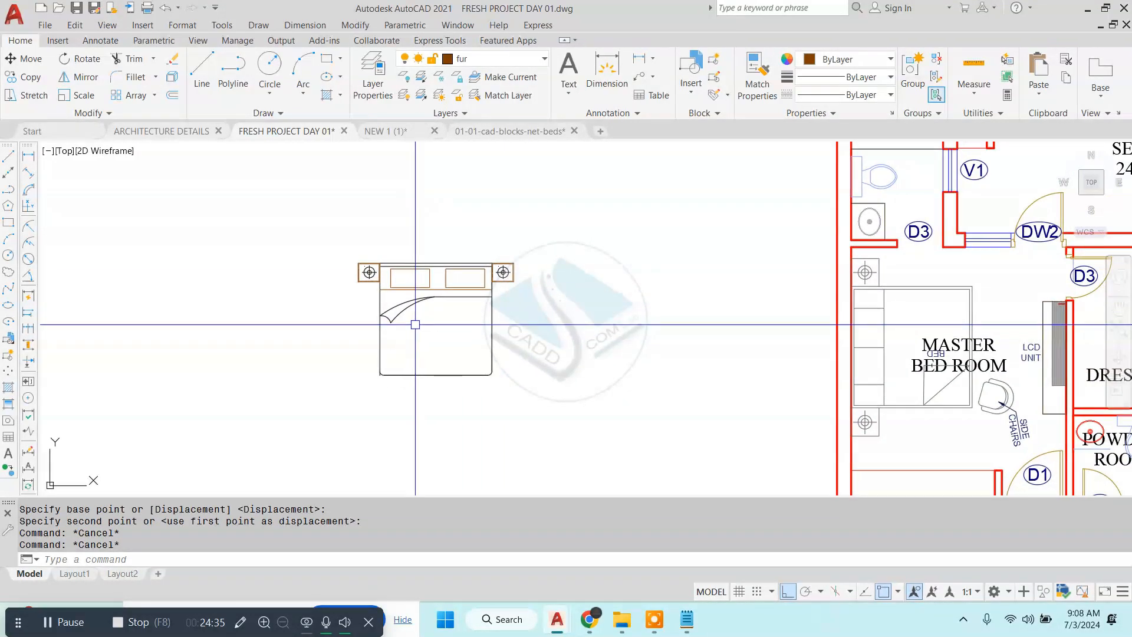
pyautogui.click(447, 324)
pyautogui.click(364, 266)
pyautogui.press('e')
pyautogui.press('Return')
# - Erase the blanket's straight line and the small arc left at the bed's left edge
pyautogui.click(566, 234)
pyautogui.click(528, 301)
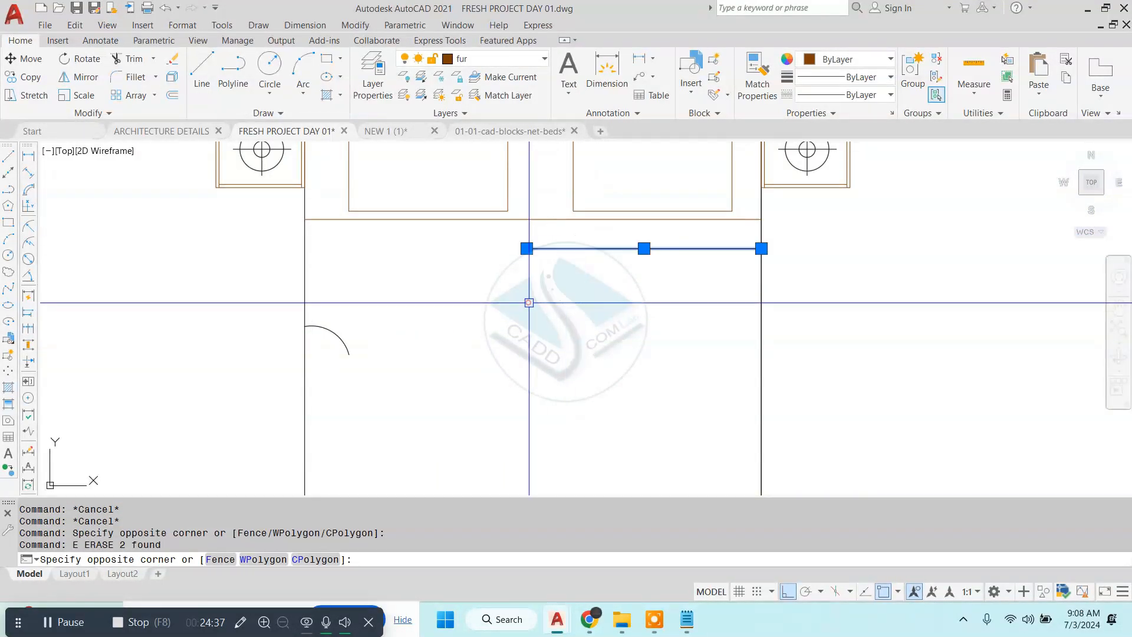
pyautogui.press('e')
pyautogui.press('Return')
pyautogui.click(374, 298)
pyautogui.click(316, 368)
pyautogui.press('e')
pyautogui.press('Return')
pyautogui.scroll(-4, 448, 267)
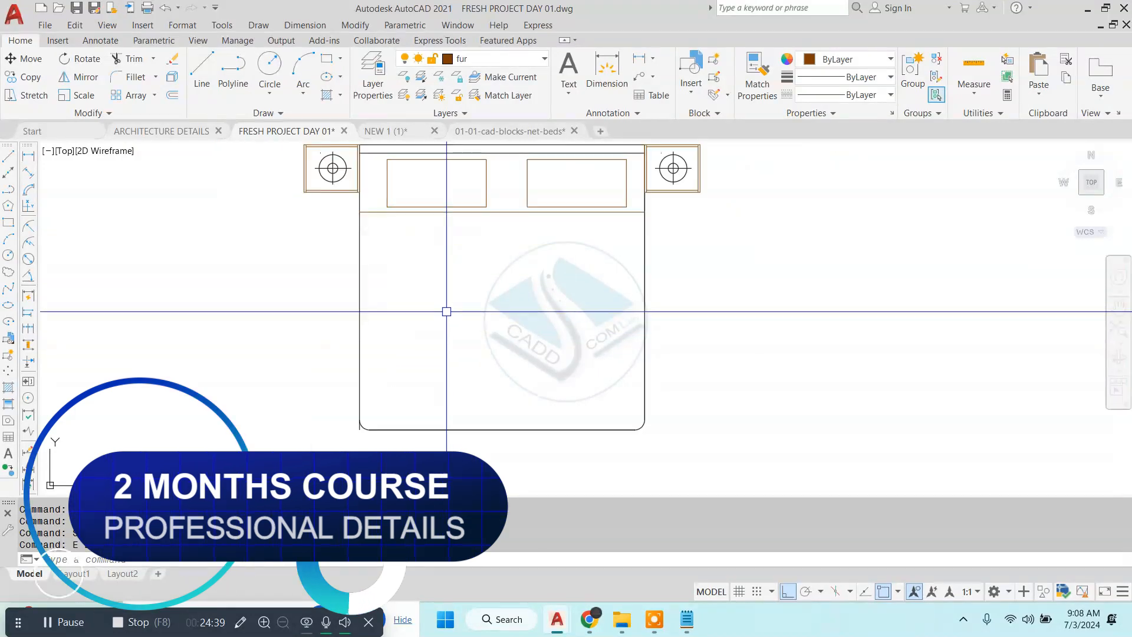
# - Draw a horizontal and a vertical line that mark off a square at the bed's lower-left corner
pyautogui.moveTo(923, 316); pyautogui.dragTo(744, 297, button='middle')
pyautogui.scroll(2, 744, 297)
pyautogui.scroll(-3, 808, 351)
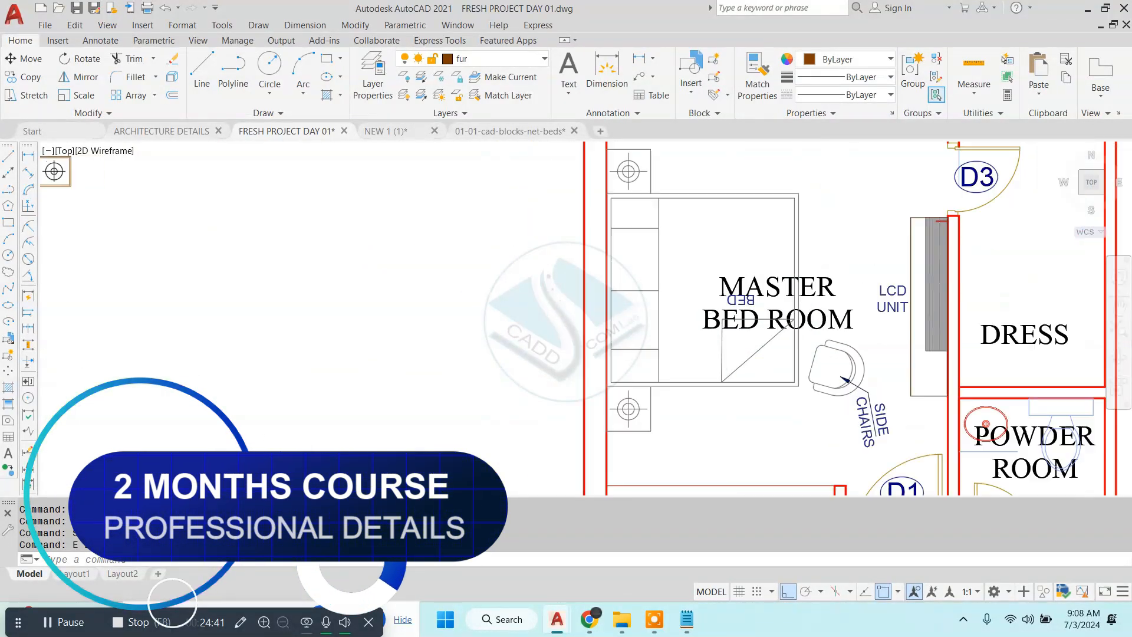
pyautogui.scroll(5, 377, 283)
pyautogui.press('l')
pyautogui.press('Return')
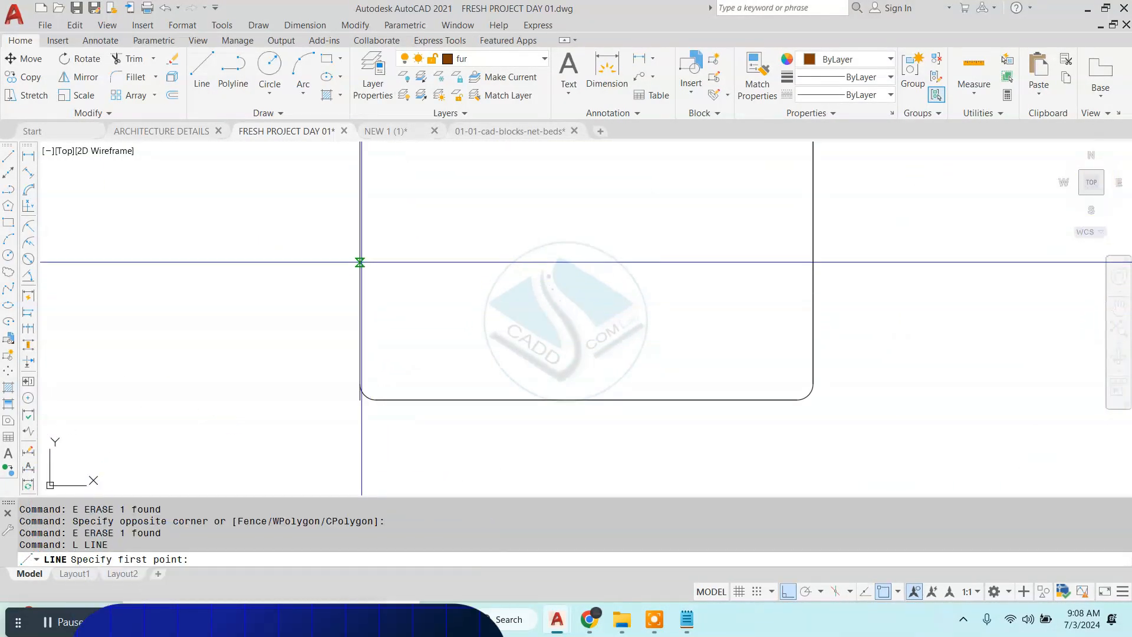
pyautogui.click(360, 262)
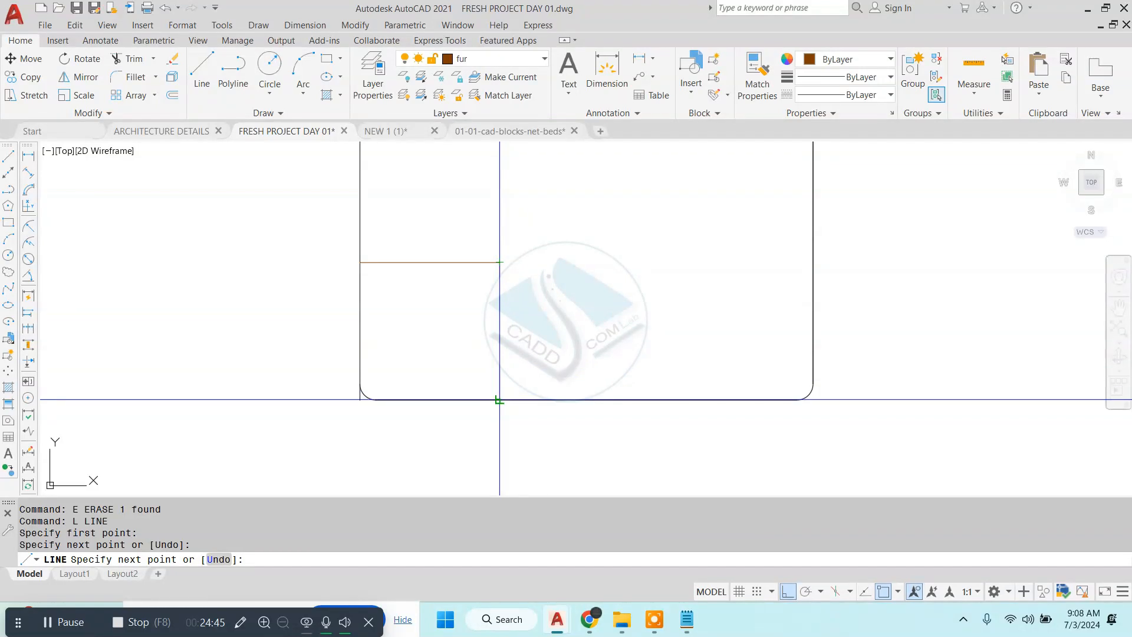
pyautogui.press('Escape')
pyautogui.press('Escape')
# - Shorten the bed's left edge so its lower end stops where the rounded corner begins
pyautogui.scroll(4, 361, 398)
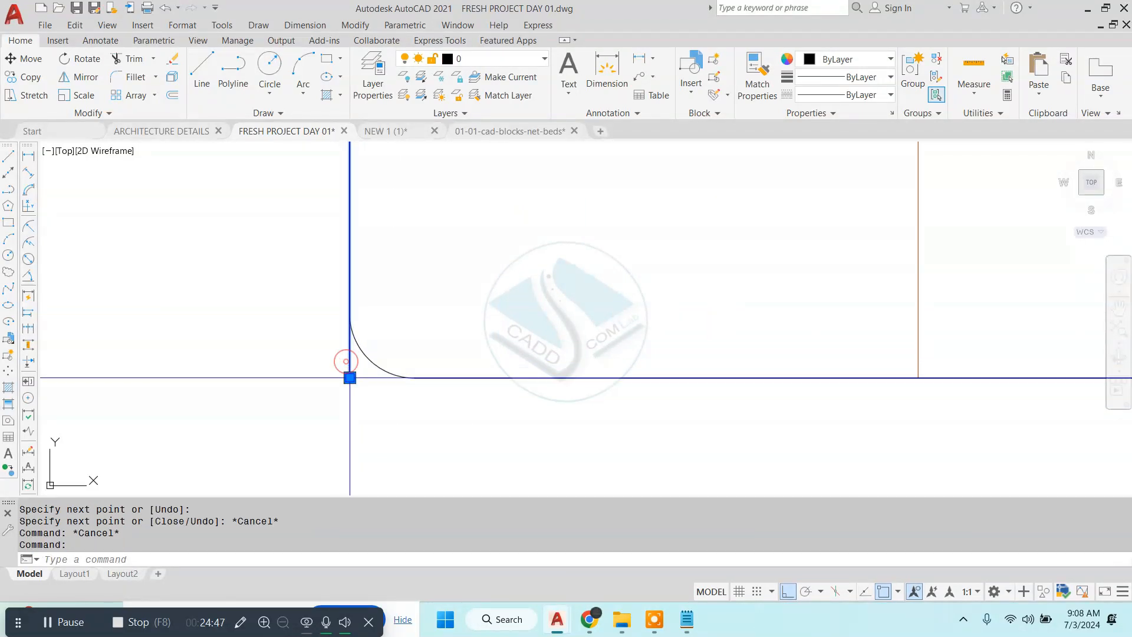
pyautogui.click(414, 312)
pyautogui.scroll(-6, 414, 312)
pyautogui.moveTo(429, 361); pyautogui.dragTo(421, 336, button='middle')
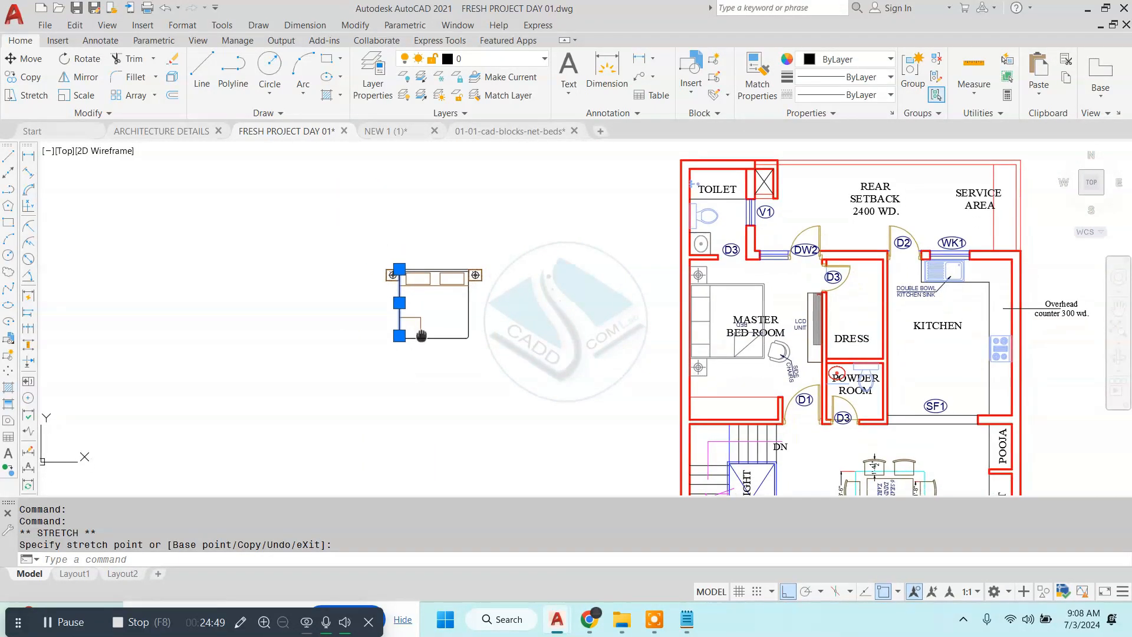
pyautogui.press('Escape')
# - Draw a diagonal fold line across the corner square, from its top-left to its bottom-right corner
pyautogui.scroll(5, 418, 333)
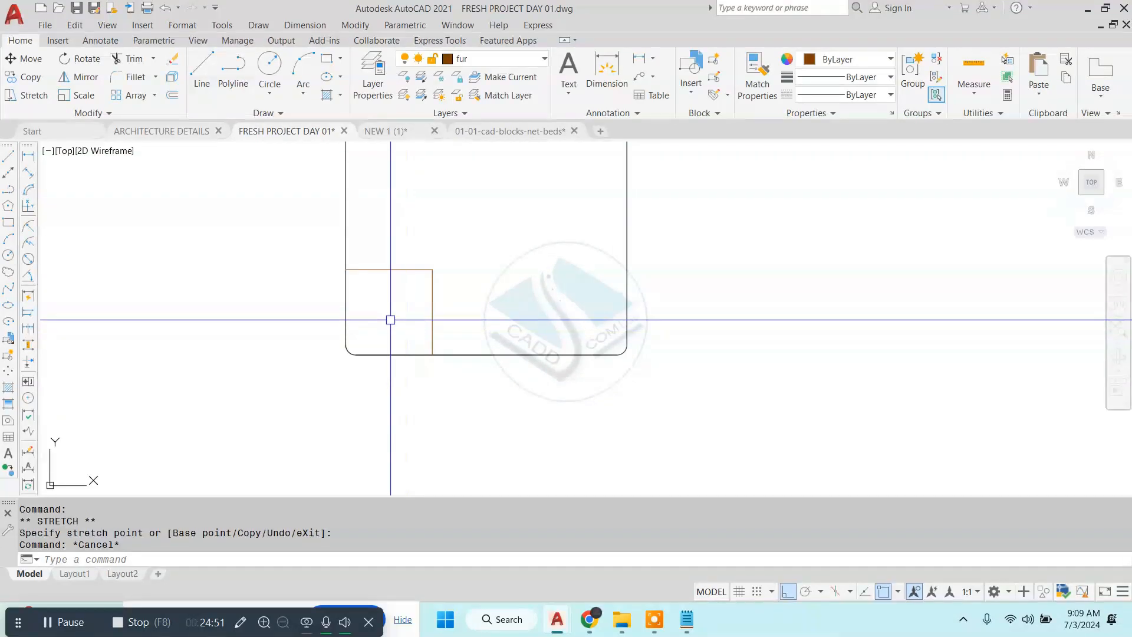
pyautogui.write('l')
pyautogui.press('Return')
pyautogui.click(345, 268)
pyautogui.press('Escape')
pyautogui.scroll(-5, 421, 354)
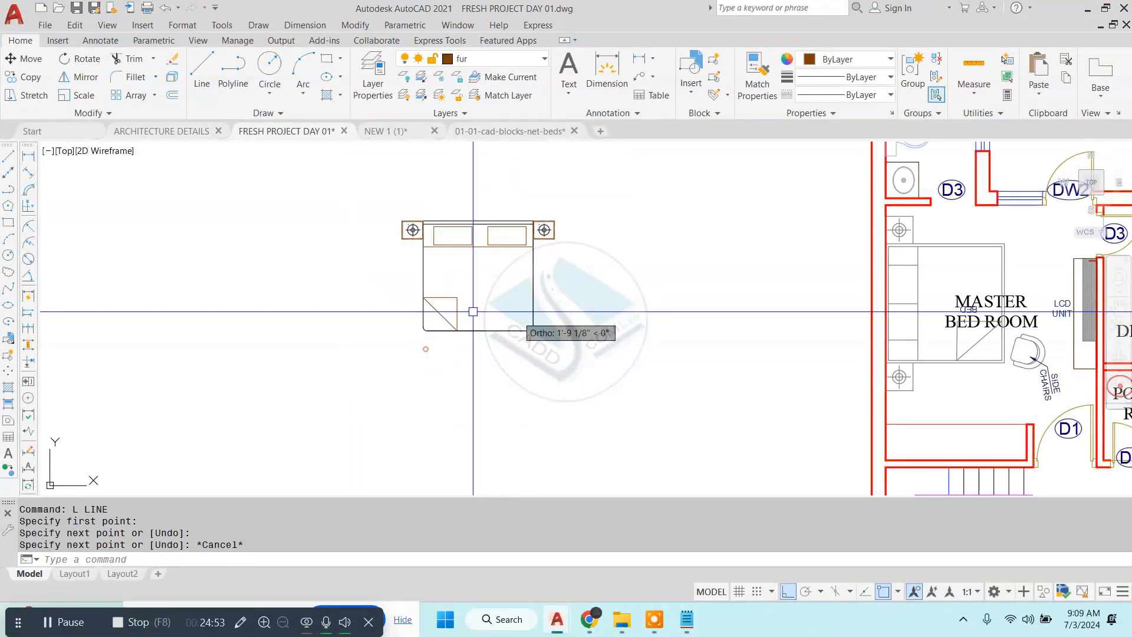
pyautogui.press('Escape')
# - Compare the redrawn bed with the bed in the master bedroom of the floor plan
pyautogui.scroll(2, 499, 224)
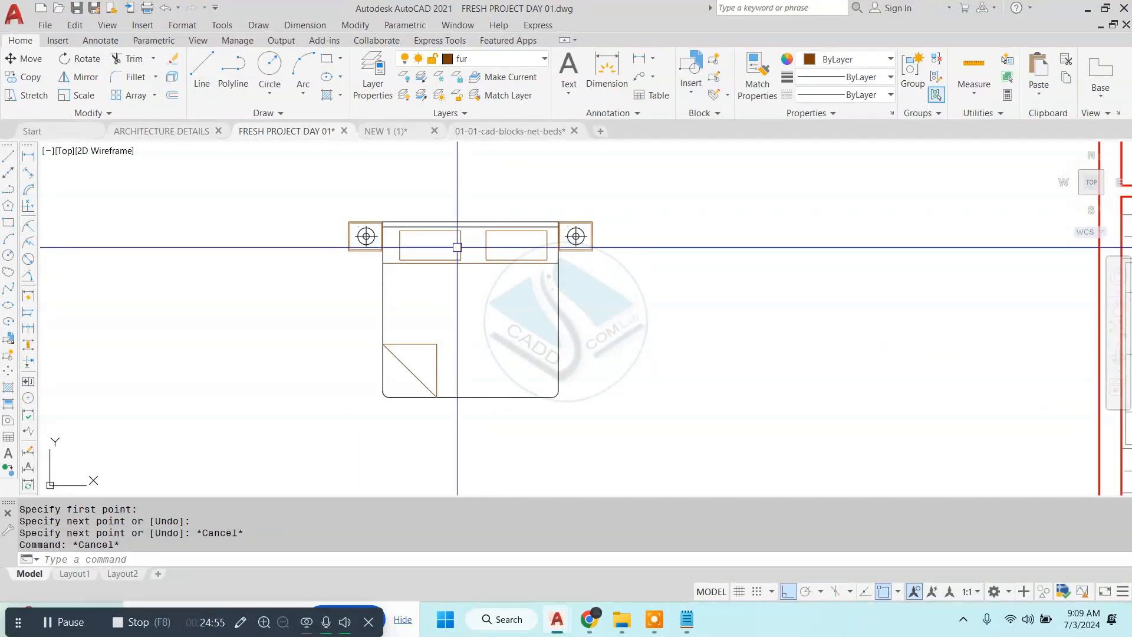
pyautogui.scroll(-3, 456, 245)
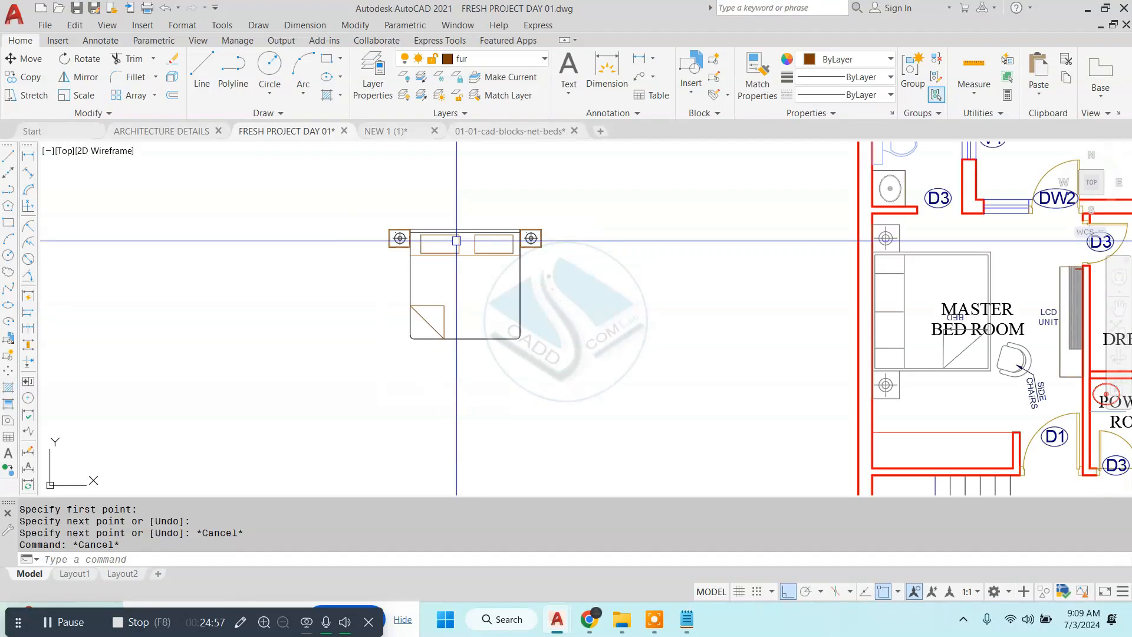
pyautogui.scroll(5, 558, 231)
pyautogui.moveTo(558, 230); pyautogui.dragTo(604, 280, button='middle')
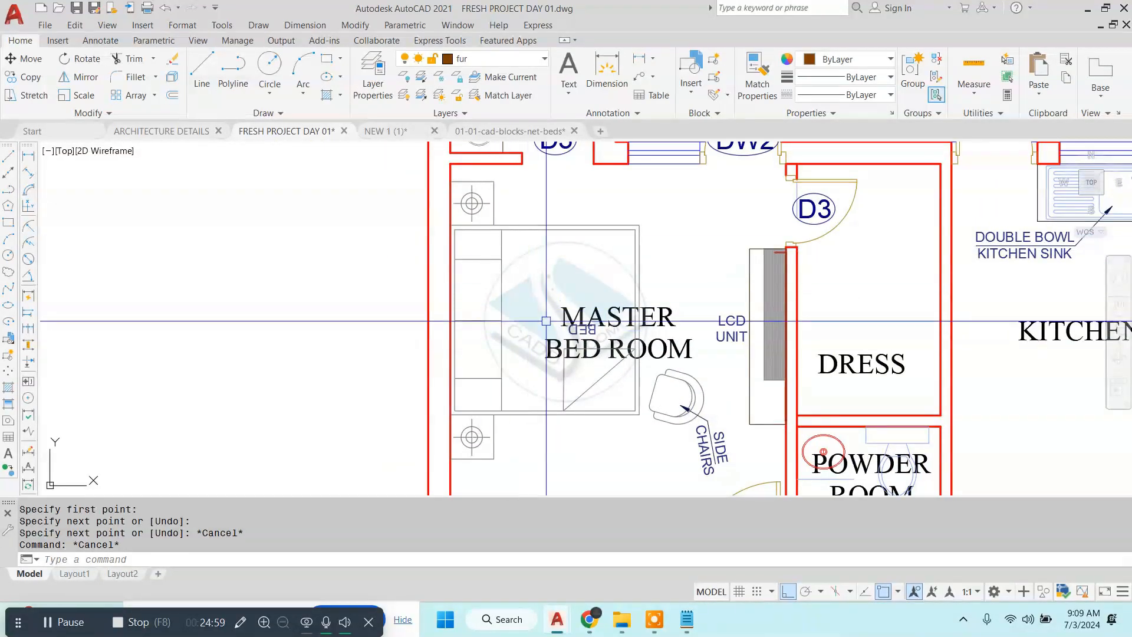
pyautogui.scroll(-5, 501, 320)
pyautogui.scroll(5, 300, 269)
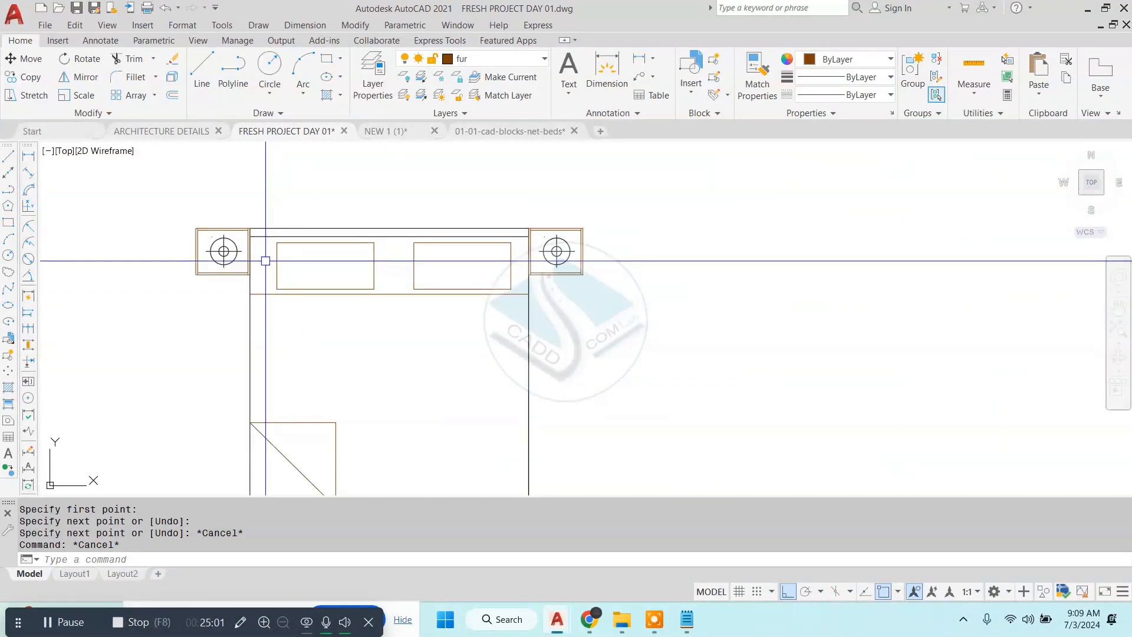
pyautogui.moveTo(265, 261); pyautogui.dragTo(340, 220, button='middle')
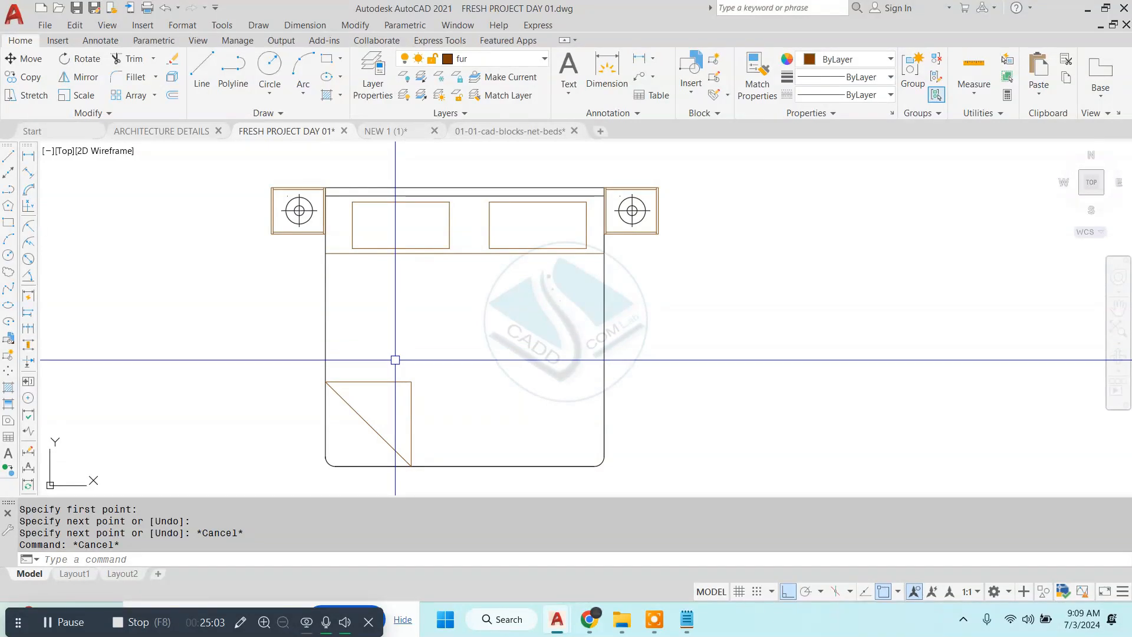
pyautogui.click(560, 177)
pyautogui.click(344, 324)
pyautogui.press('Escape')
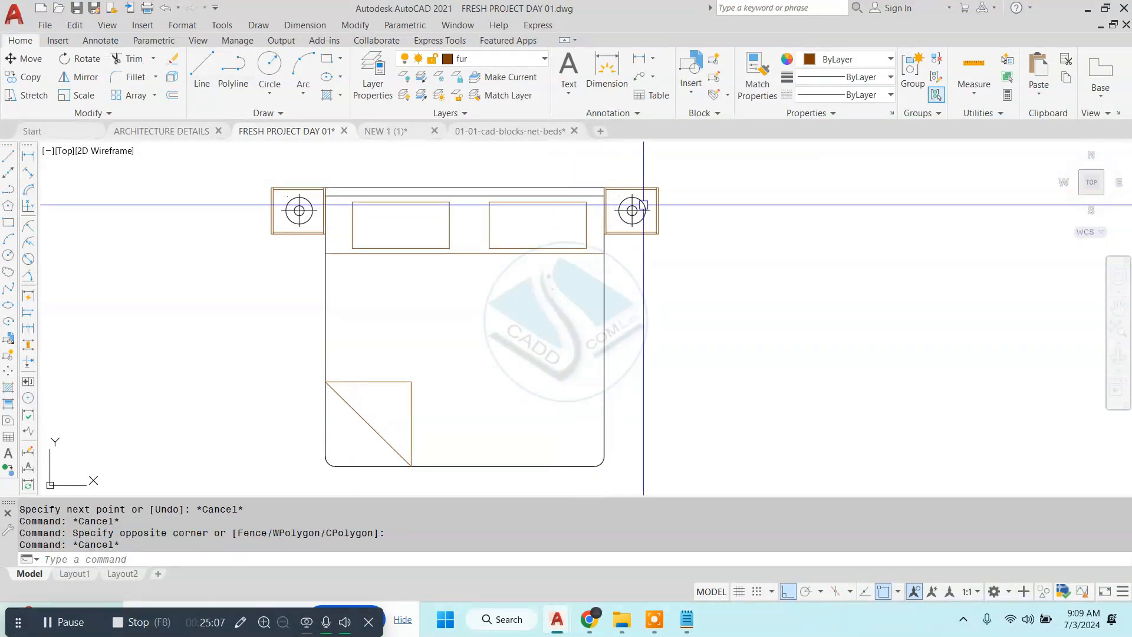
pyautogui.scroll(-5, 643, 205)
pyautogui.scroll(5, 746, 205)
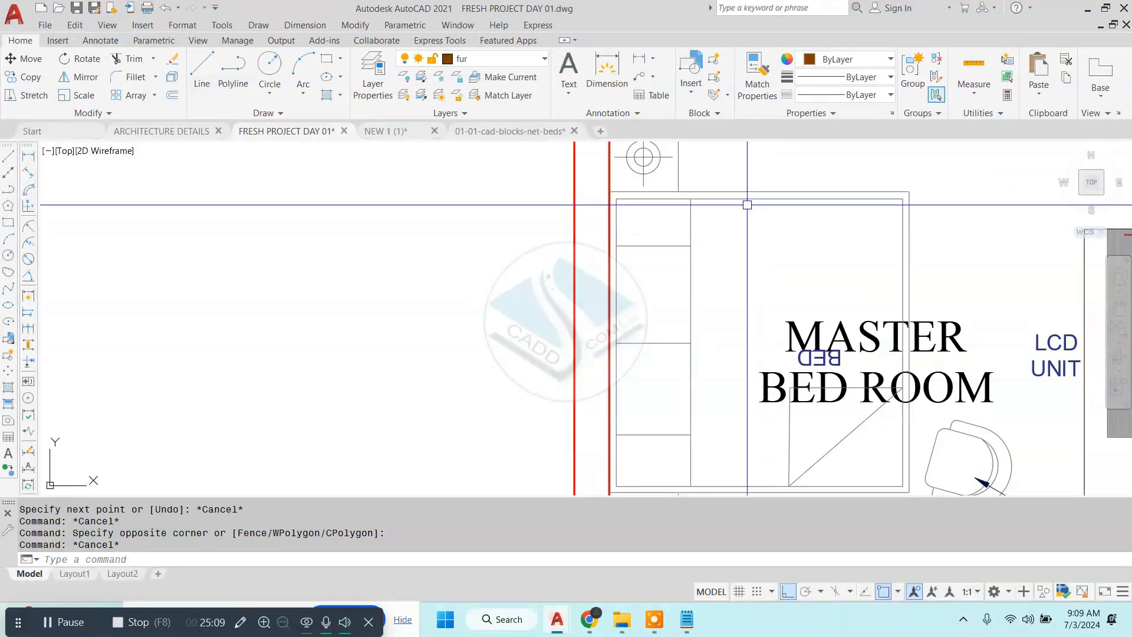
pyautogui.scroll(-4, 726, 207)
pyautogui.moveTo(448, 223); pyautogui.dragTo(449, 246, button='middle')
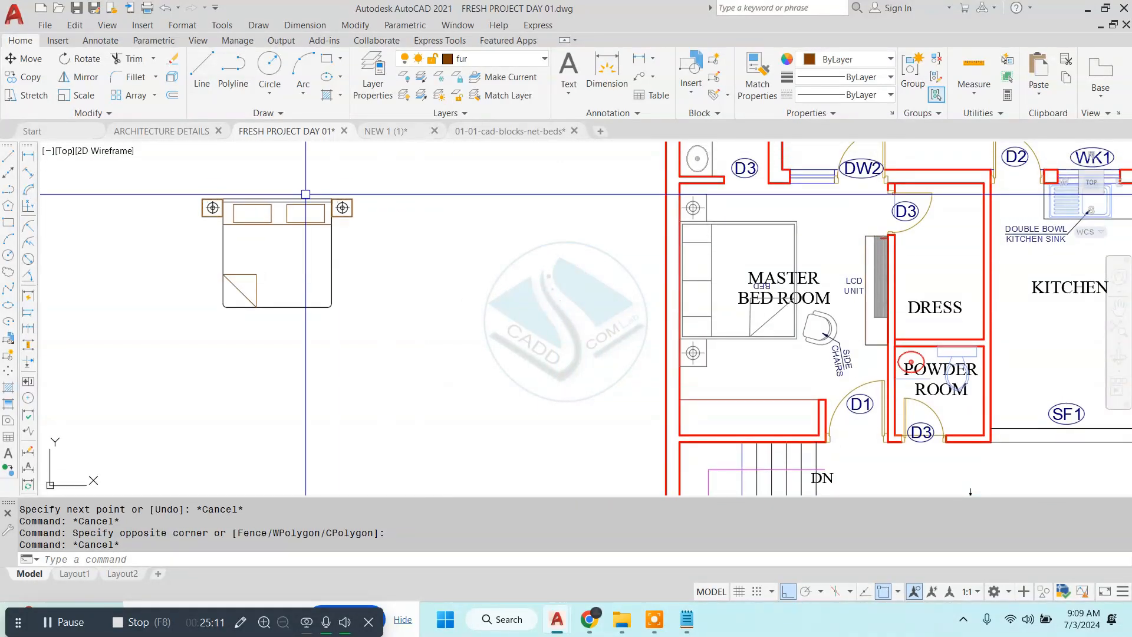
# - Group all objects of the redrawn bed together with its two bedside tables
pyautogui.scroll(2, 306, 193)
pyautogui.moveTo(306, 193); pyautogui.dragTo(472, 190, button='middle')
pyautogui.click(676, 165)
pyautogui.click(182, 489)
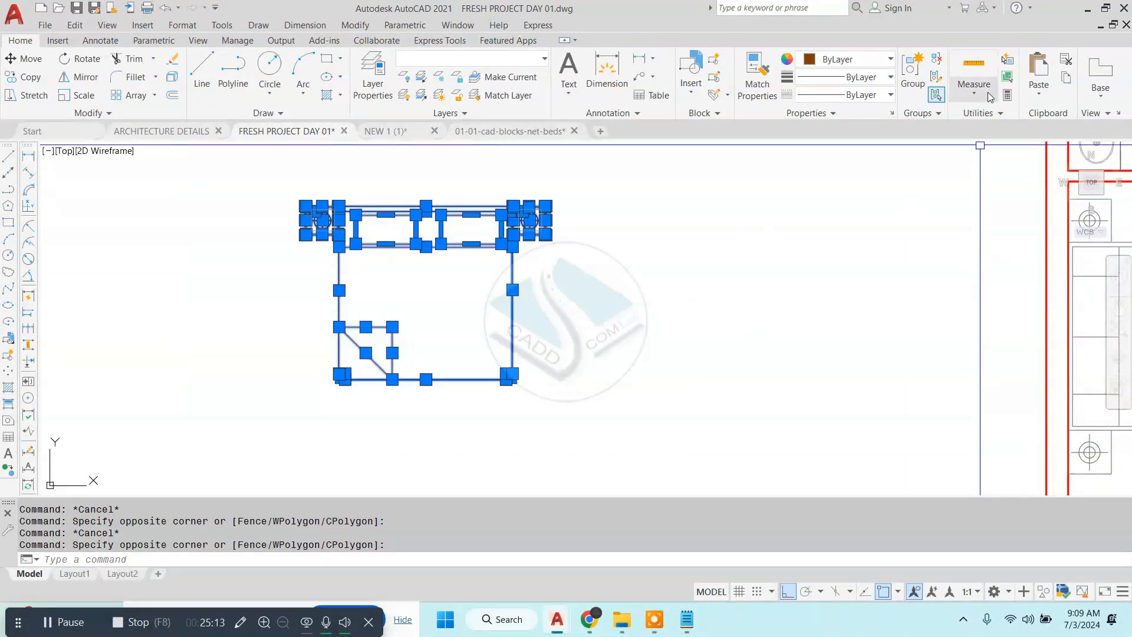
pyautogui.click(916, 75)
# - Change the colour of the grouped bed to grey 99,100,102
pyautogui.click(597, 204)
pyautogui.click(376, 323)
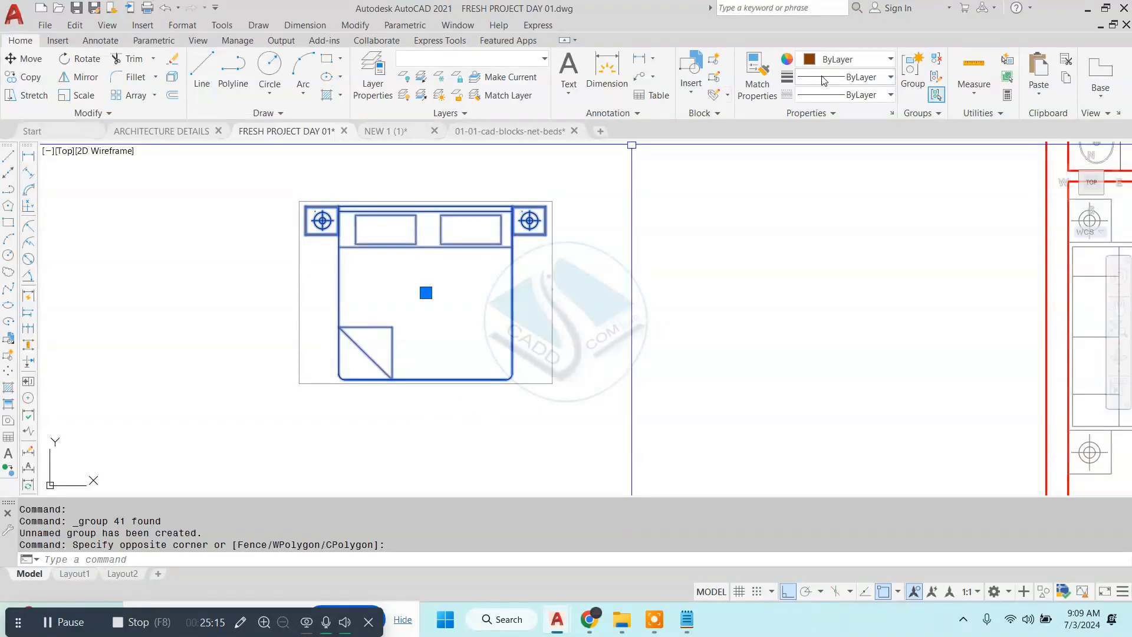
pyautogui.click(845, 59)
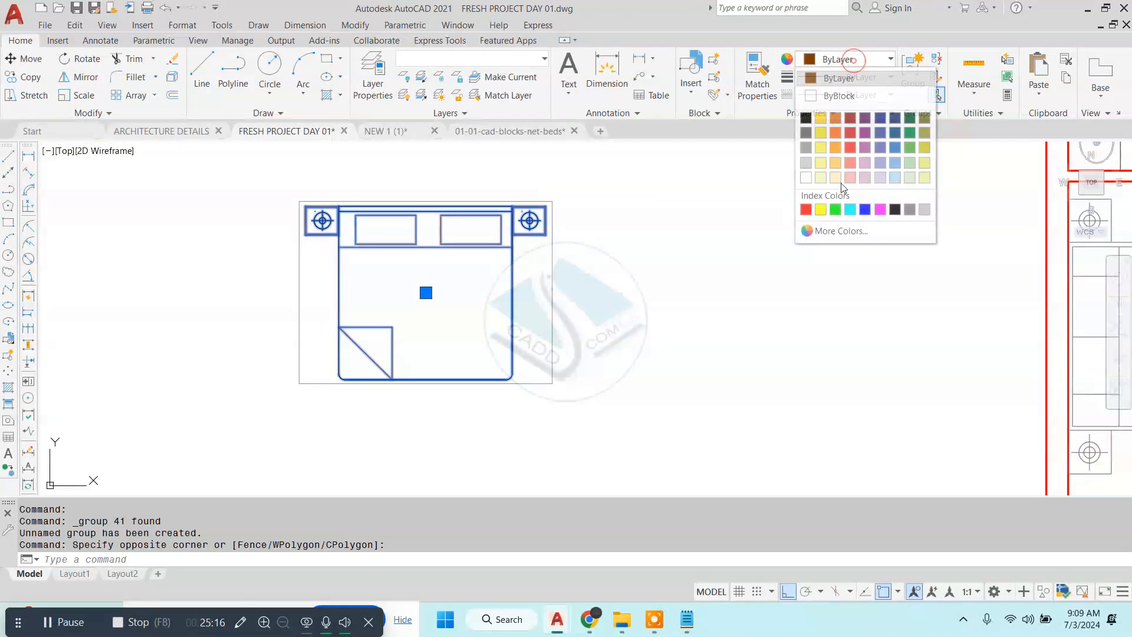
pyautogui.click(802, 136)
pyautogui.press('Escape')
pyautogui.click(457, 227)
pyautogui.click(364, 294)
pyautogui.write('m')
pyautogui.press('Return')
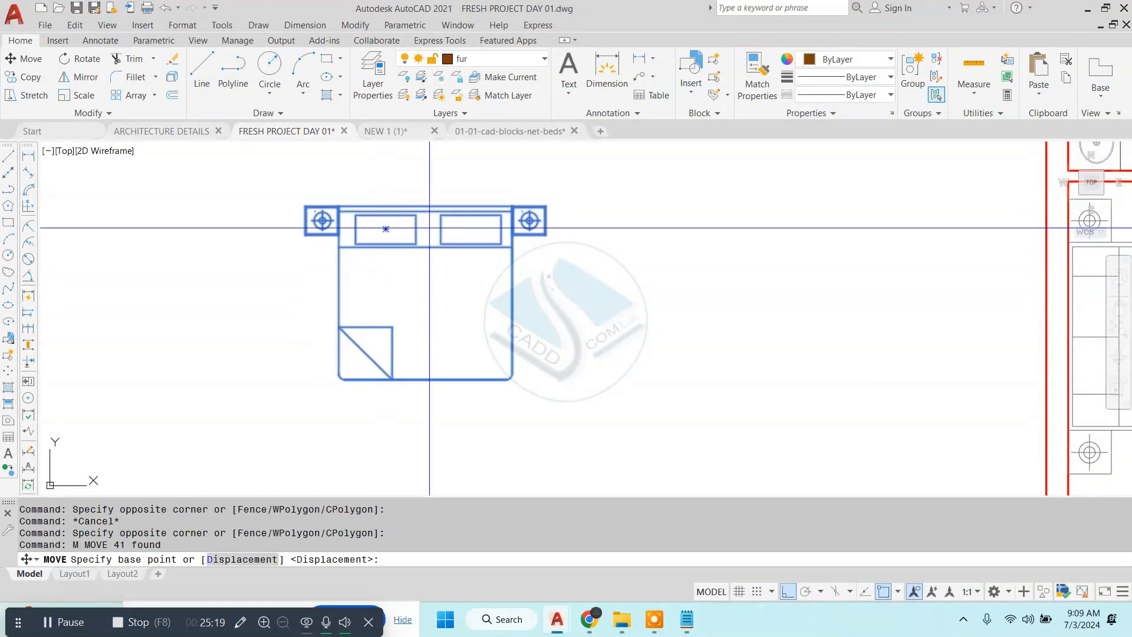
pyautogui.press('Escape')
# - Erase the grouped bed drawn beside the floor plan
pyautogui.click(428, 247)
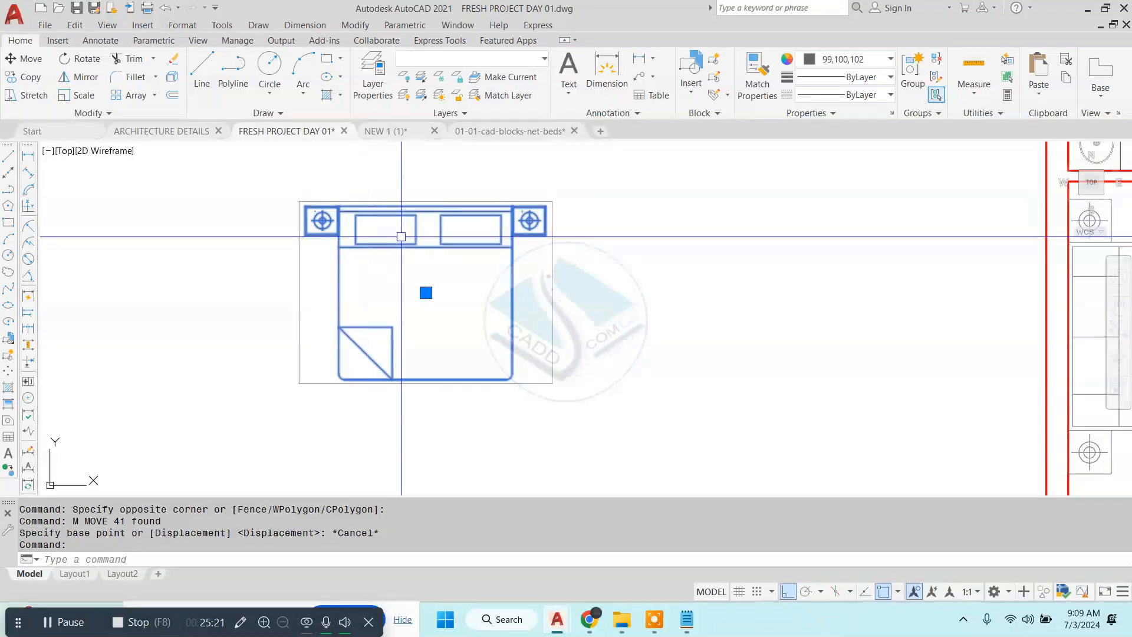
pyautogui.press('e')
pyautogui.press('Return')
pyautogui.scroll(-3, 523, 296)
pyautogui.scroll(4, 522, 295)
pyautogui.press('Escape')
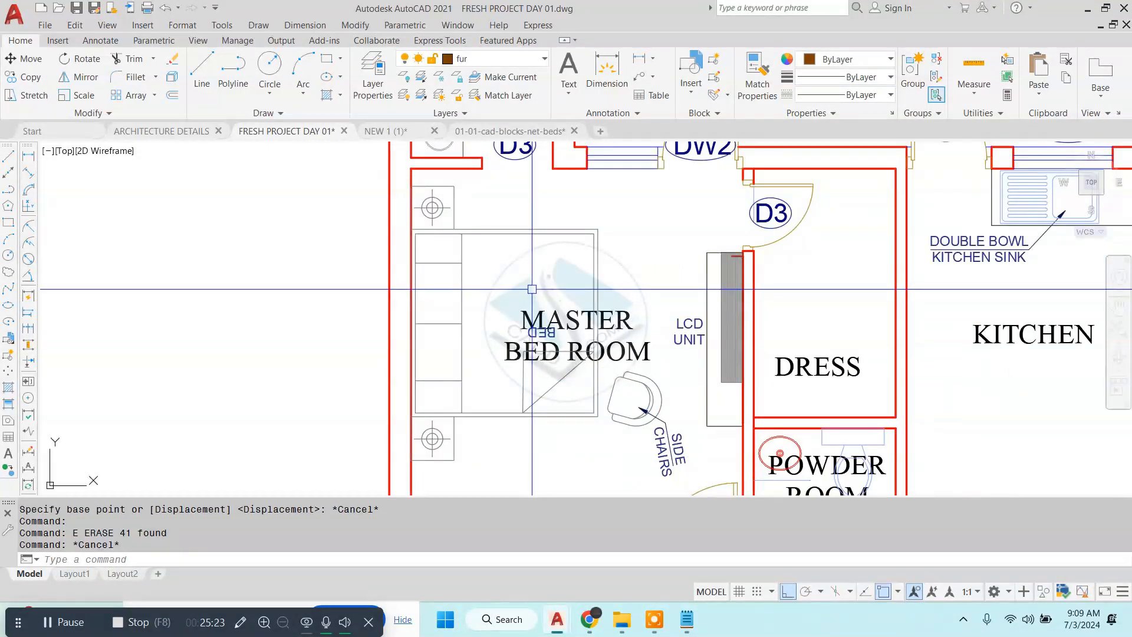
# - Examine the master bedroom's LCD unit, side chair, bed and the empty wardrobe strip beside door D1
pyautogui.scroll(5, 635, 266)
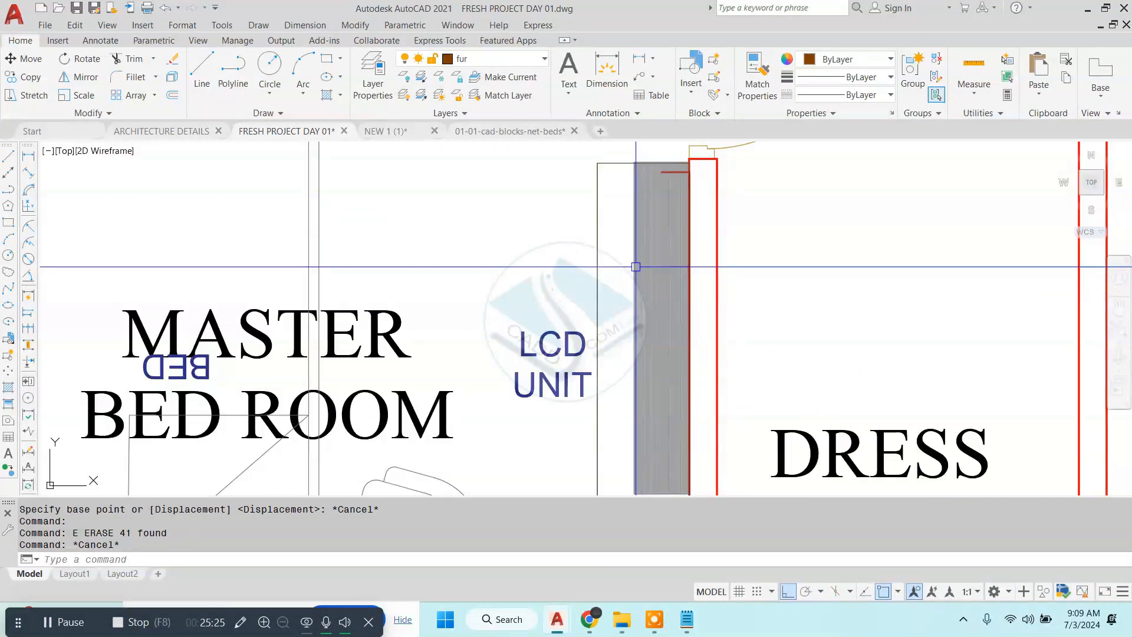
pyautogui.scroll(-2, 575, 351)
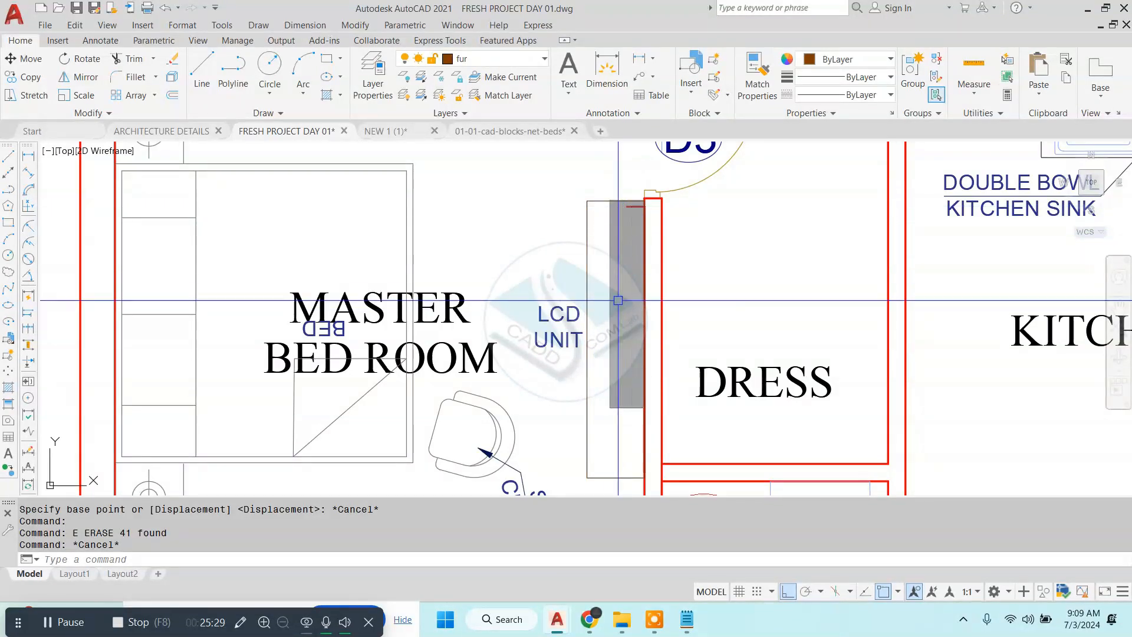
pyautogui.moveTo(580, 368)
pyautogui.mouseDown(button='middle')
pyautogui.moveTo(578, 289)
pyautogui.moveTo(594, 223)
pyautogui.mouseUp(button='middle')
pyautogui.moveTo(508, 308); pyautogui.dragTo(564, 308, button='middle')
pyautogui.scroll(-2, 564, 309)
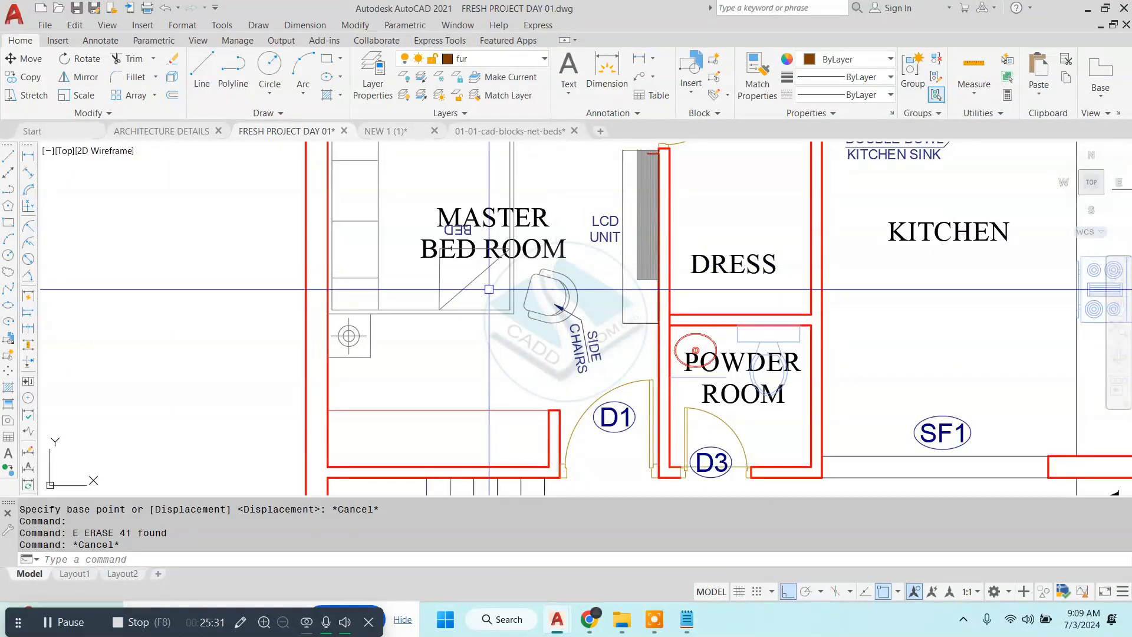
pyautogui.scroll(2, 514, 330)
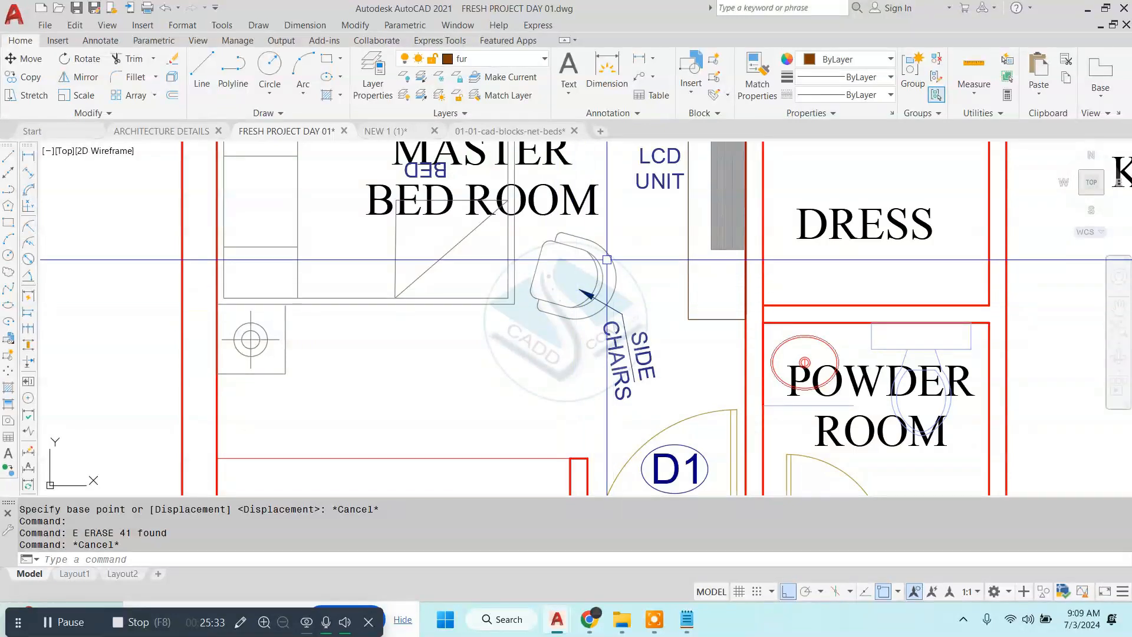
pyautogui.scroll(-4, 570, 280)
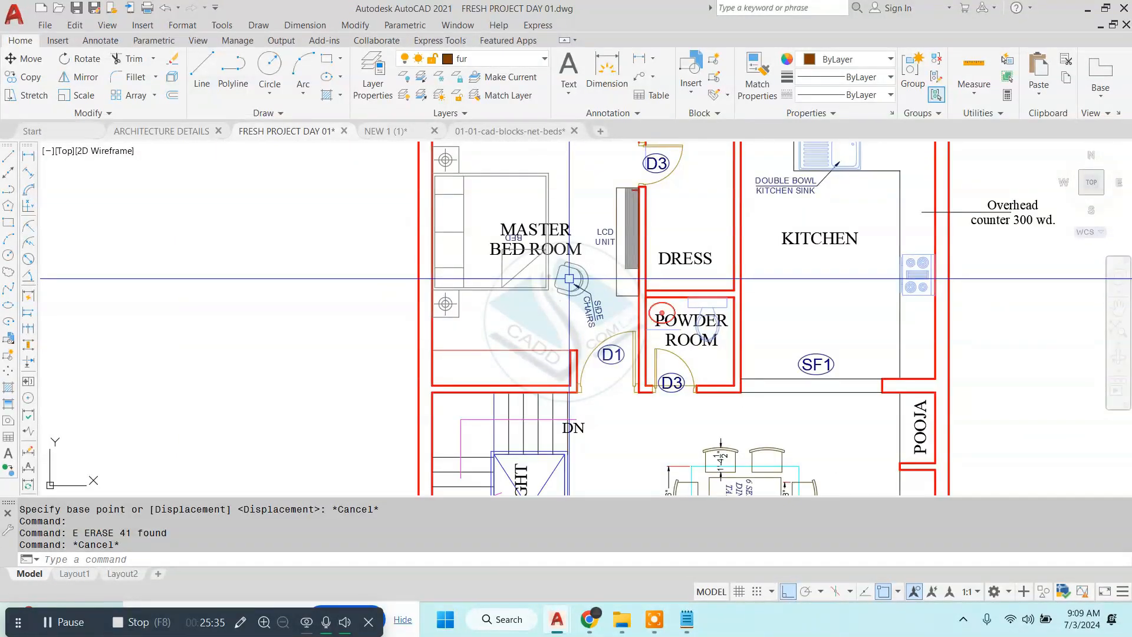
pyautogui.moveTo(503, 350); pyautogui.dragTo(560, 307, button='middle')
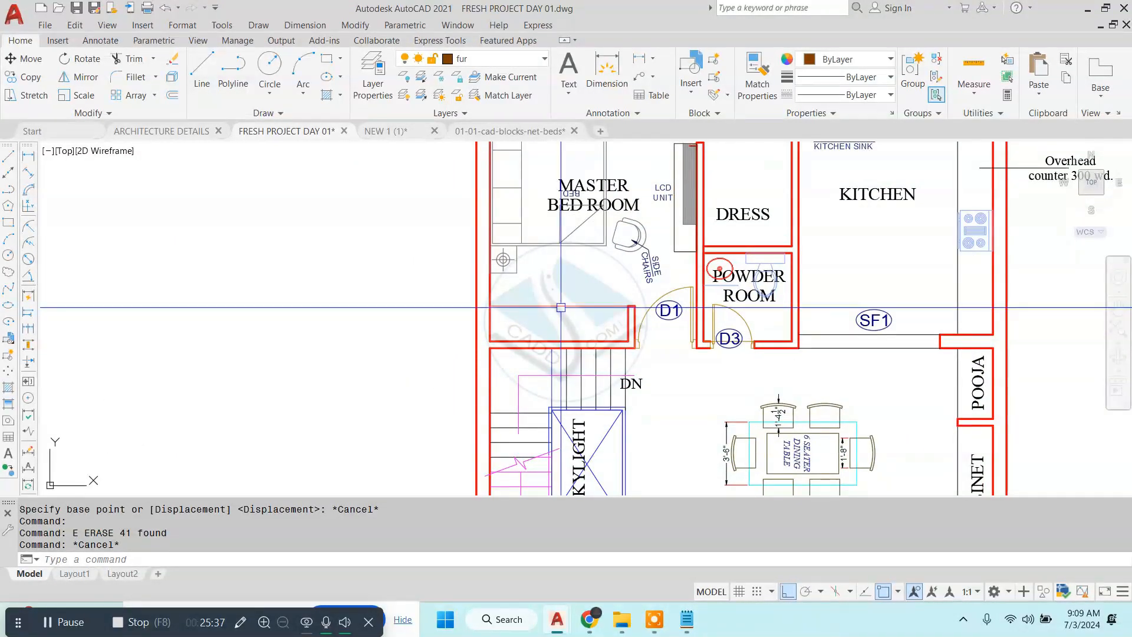
# - Hatch the wardrobe rectangle at the lower end of the master bedroom with the ANSI31 pattern at scale 12
pyautogui.scroll(2, 561, 307)
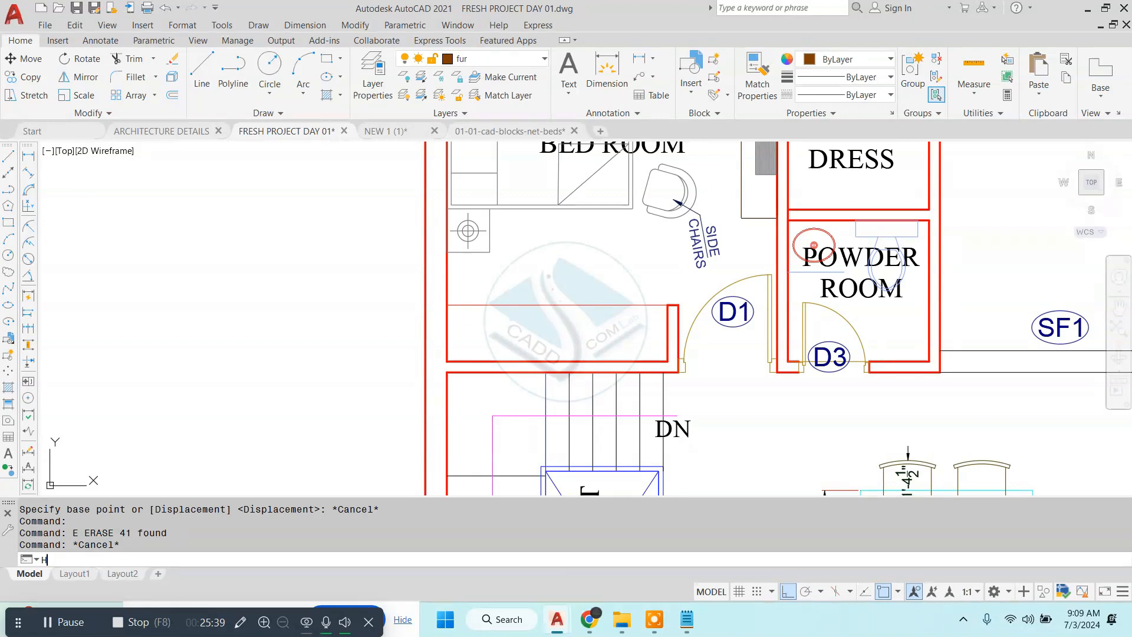
pyautogui.press('Return')
pyautogui.scroll(2, 555, 319)
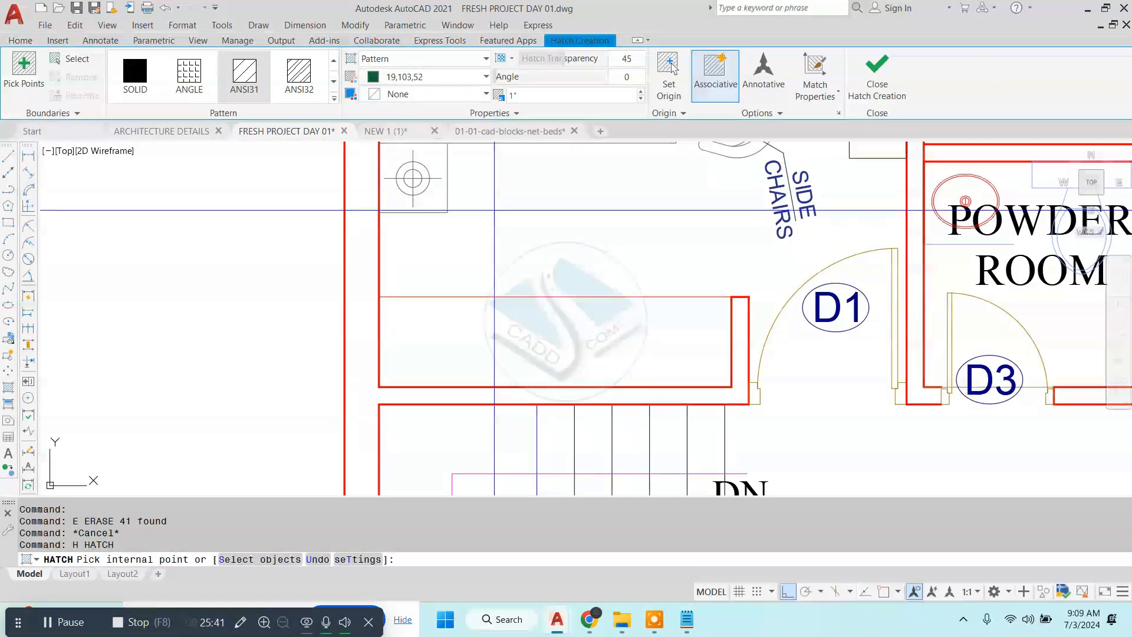
pyautogui.click(551, 95)
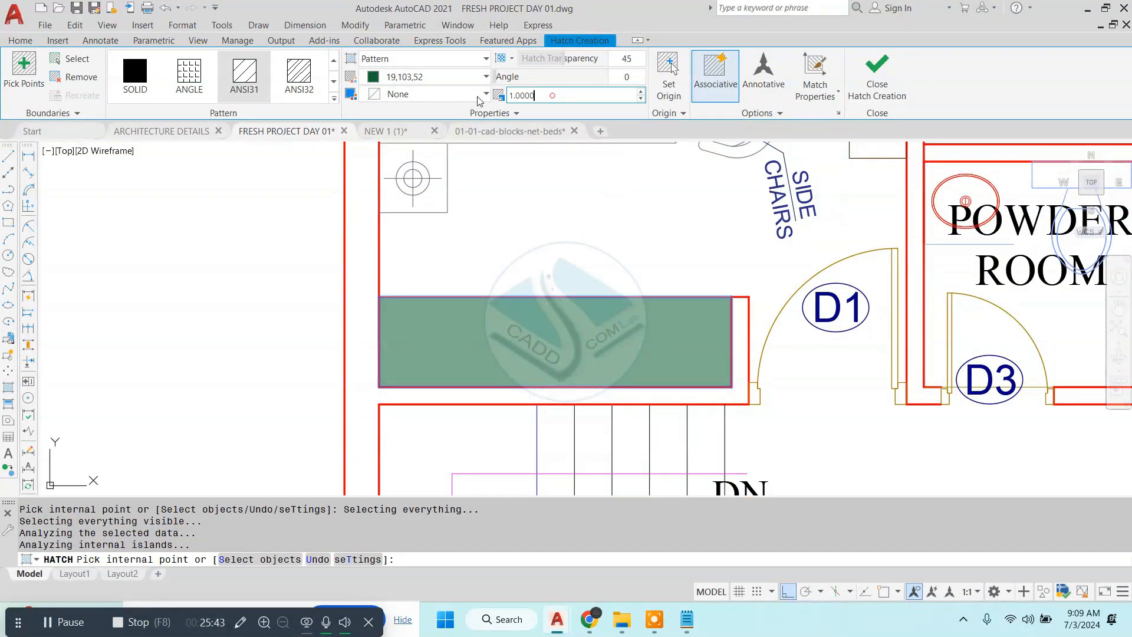
pyautogui.write('10')
pyautogui.press('Return')
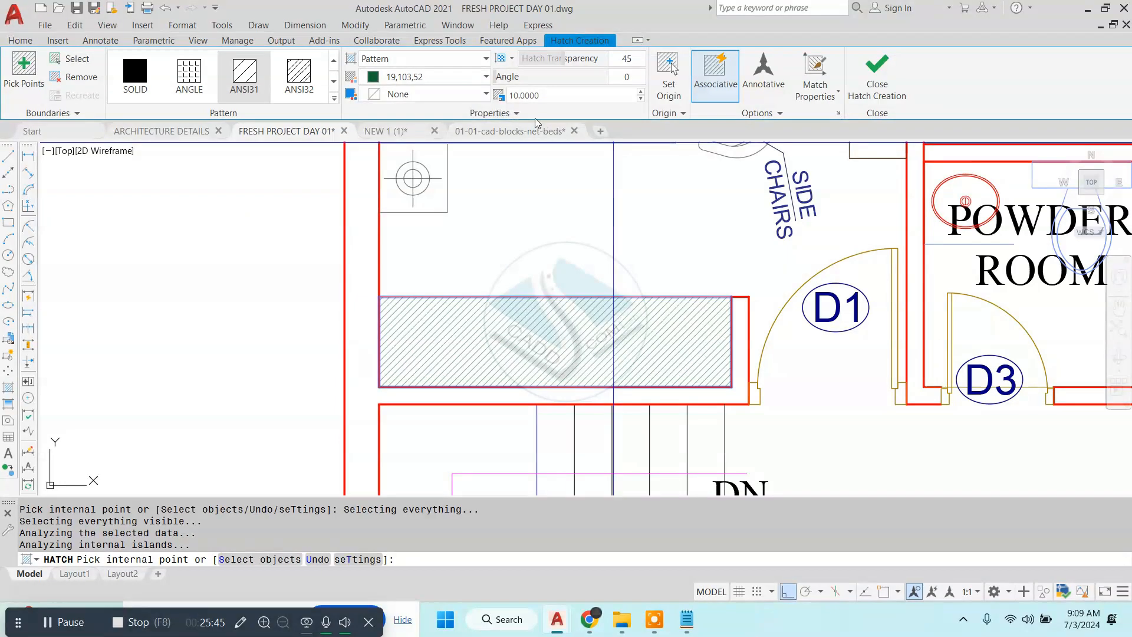
pyautogui.press('Return')
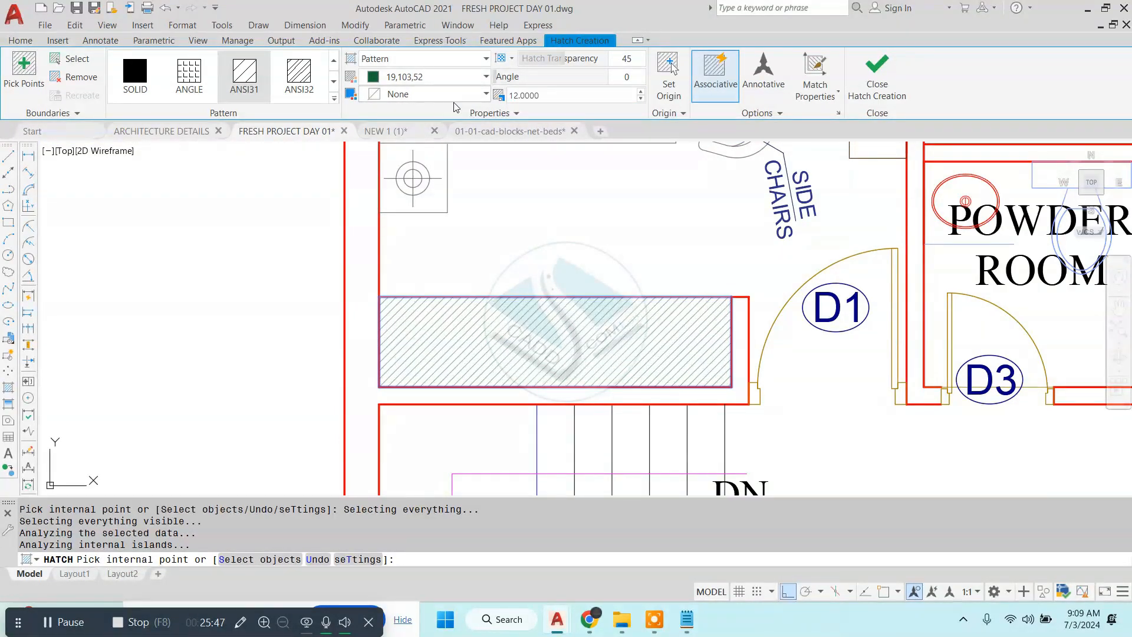
# - Set the wardrobe hatch's colour to grey 147,149,152 and its transparency to 0
pyautogui.click(427, 80)
pyautogui.click(370, 160)
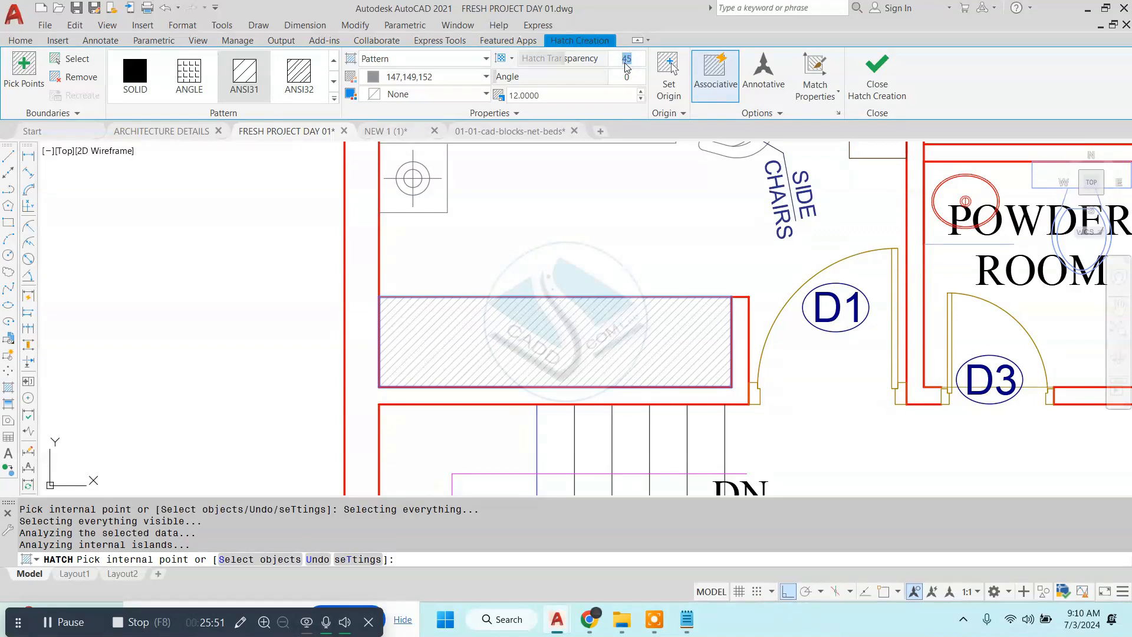
pyautogui.write('90')
pyautogui.press('Return')
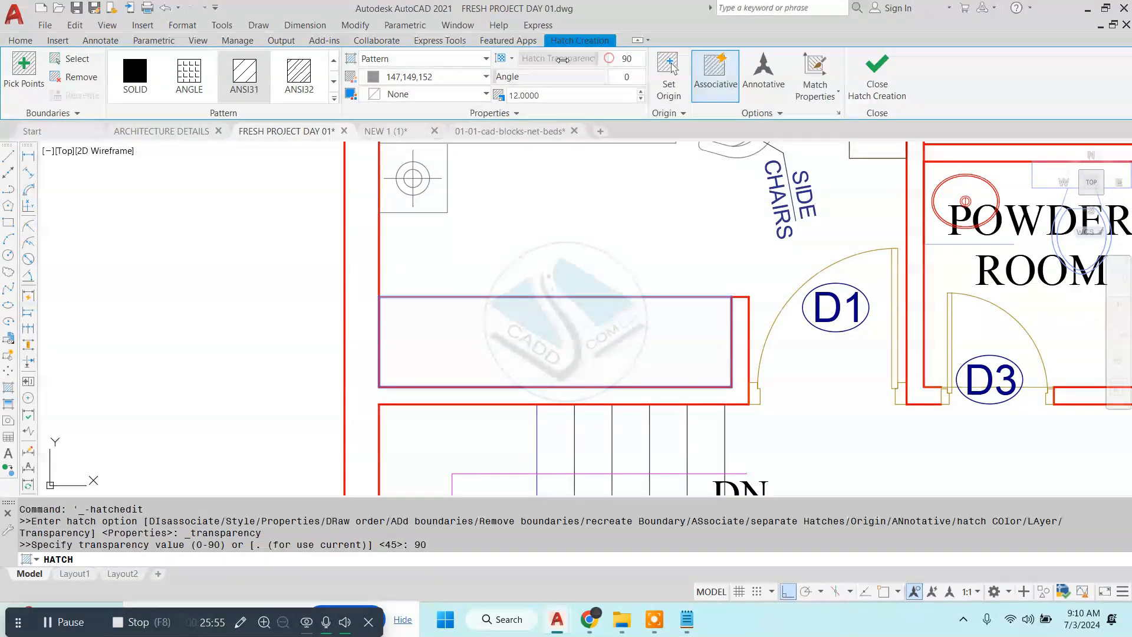
pyautogui.moveTo(616, 57); pyautogui.dragTo(527, 78)
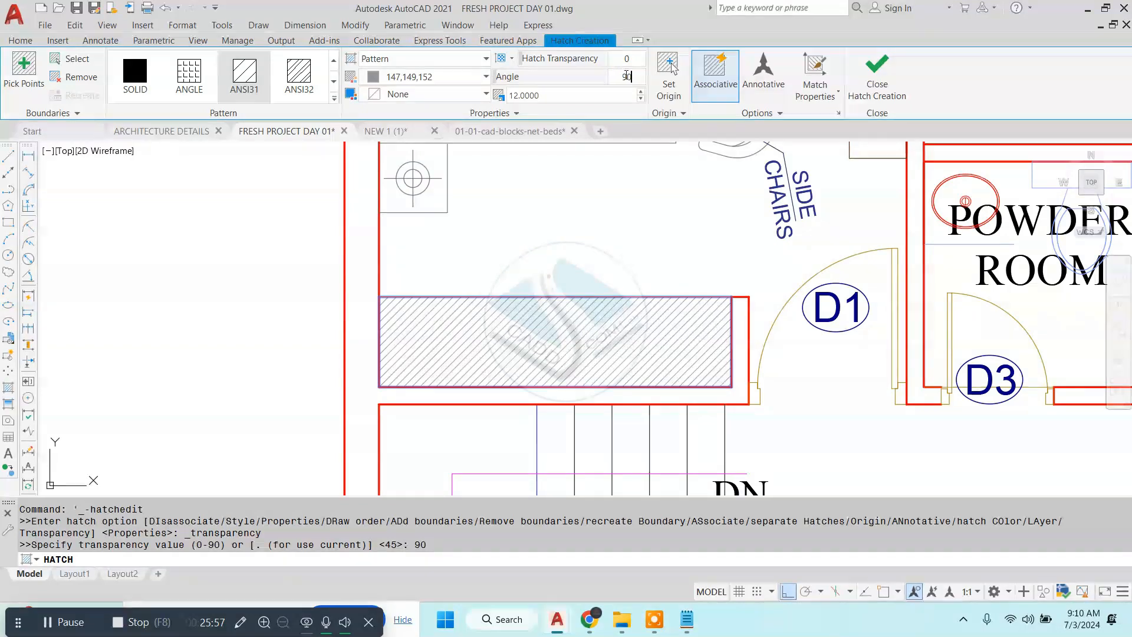
# - Set the wardrobe hatch's angle to 45 so its lines run vertically, and finish the hatch
pyautogui.press('Return')
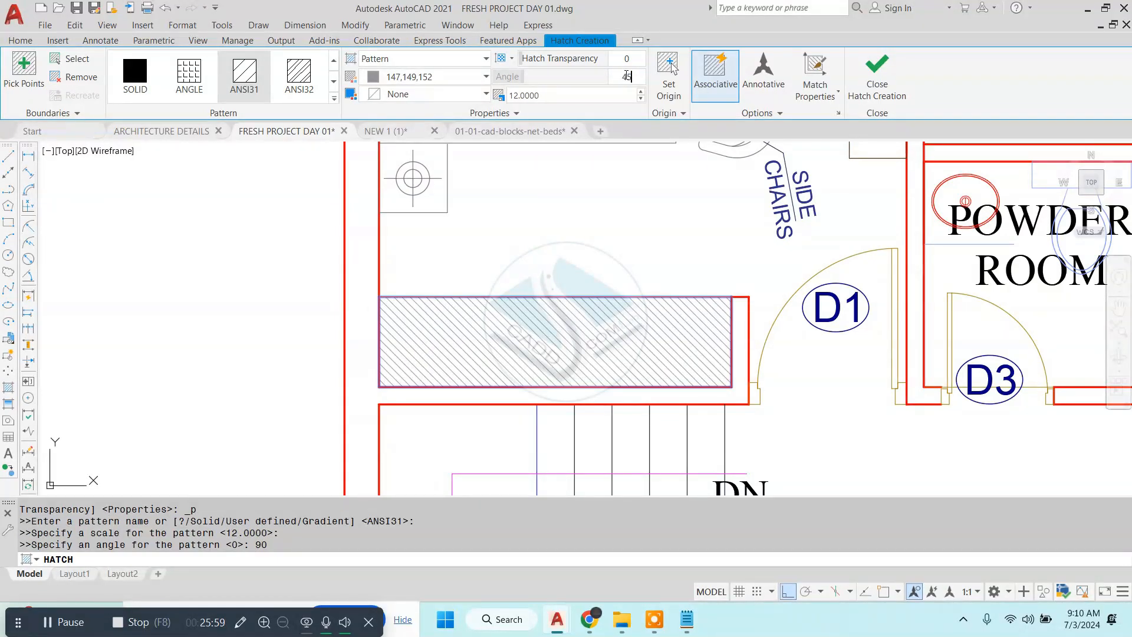
pyautogui.press('Return')
pyautogui.click(877, 70)
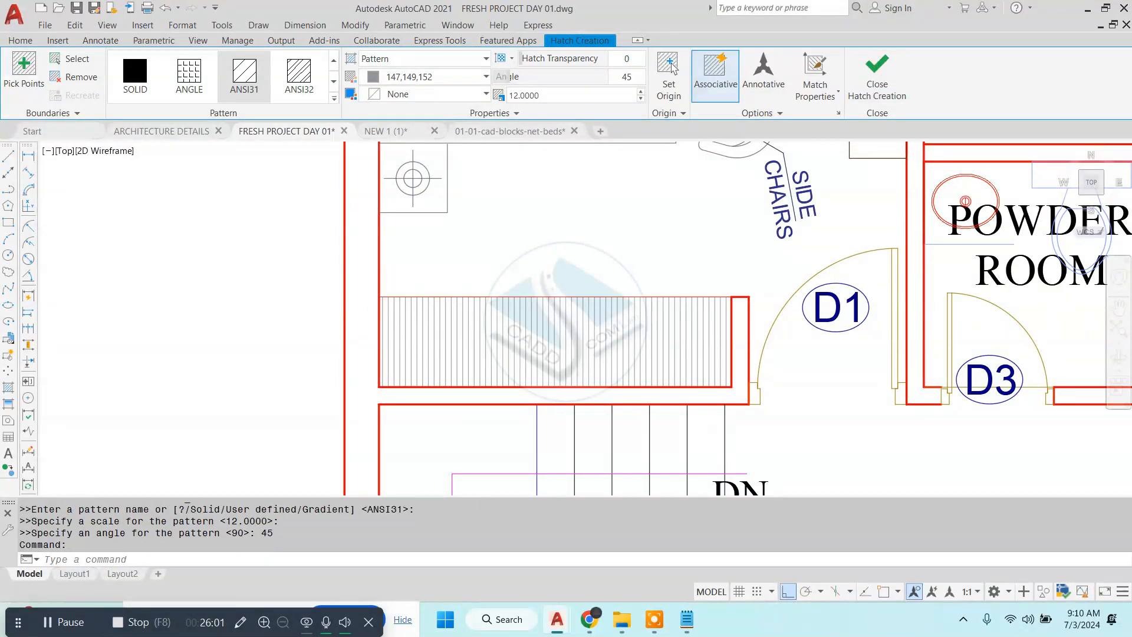
pyautogui.press('Escape')
# - Copy the MASTER BED ROOM label straight down onto the hatched wardrobe
pyautogui.scroll(-4, 480, 323)
pyautogui.scroll(4, 545, 213)
pyautogui.click(638, 173)
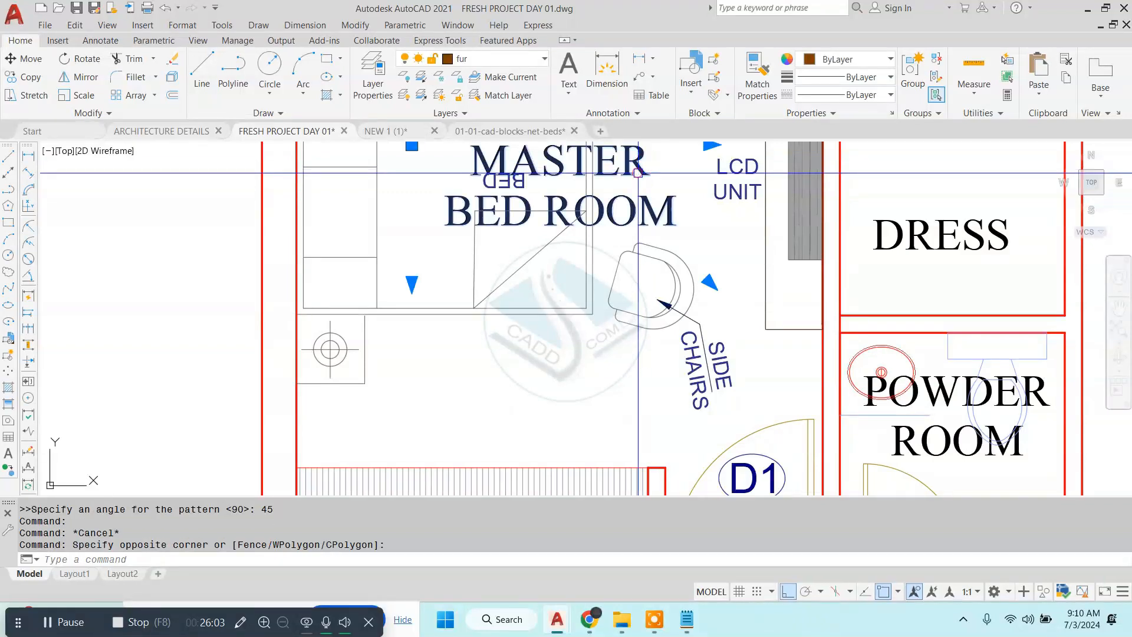
pyautogui.write('CO')
pyautogui.press('Return')
pyautogui.click(637, 173)
pyautogui.moveTo(511, 479); pyautogui.dragTo(510, 250, button='middle')
pyautogui.scroll(2, 509, 252)
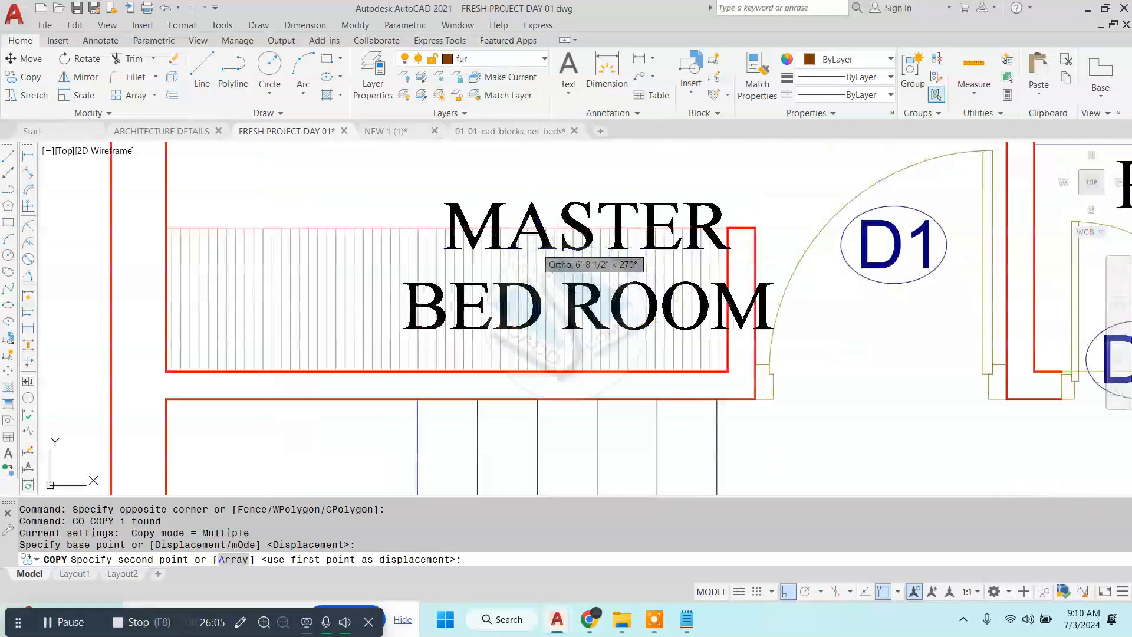
pyautogui.click(505, 284)
pyautogui.press('Escape')
# - Change the text of the copied label to WARDROBE
pyautogui.click(527, 243)
pyautogui.doubleClick(528, 242)
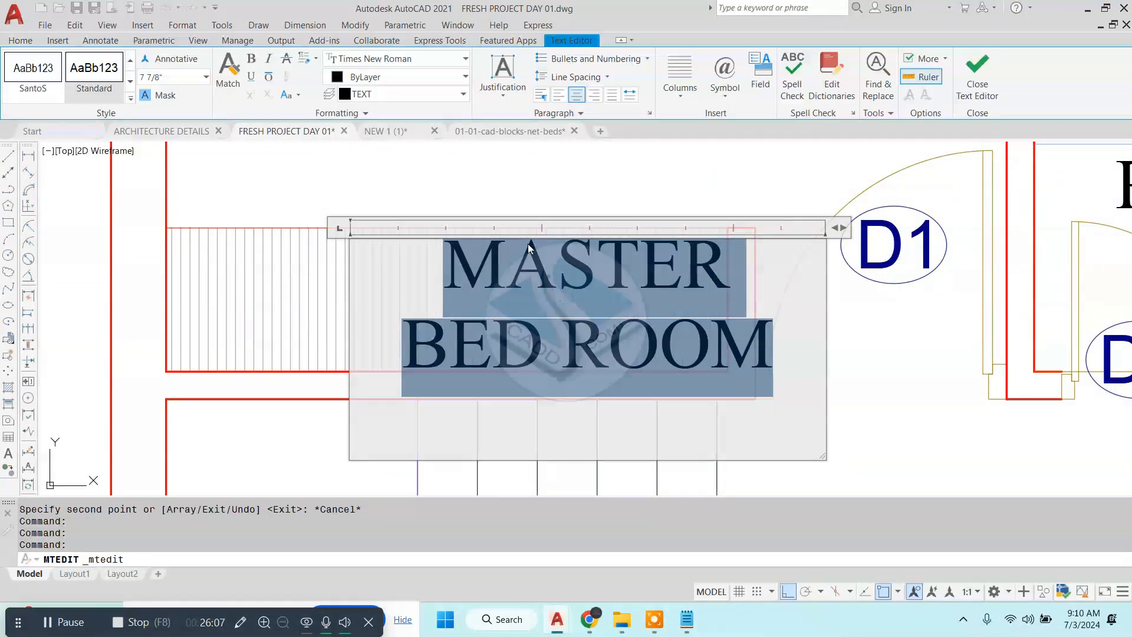
pyautogui.write('WARDROBE')
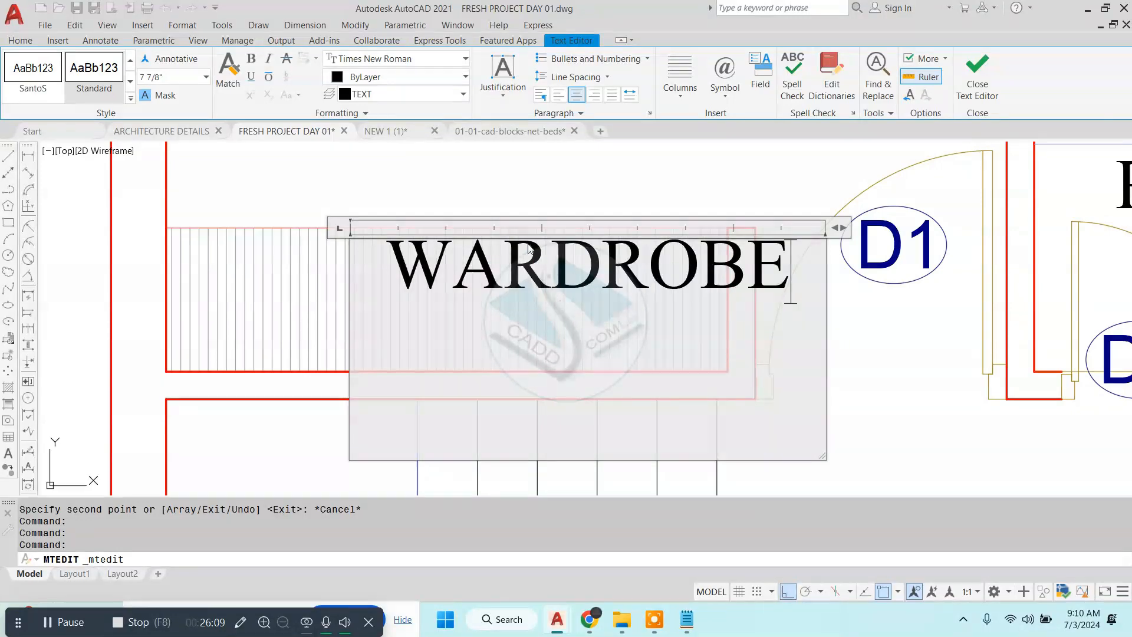
pyautogui.press('Escape')
pyautogui.press('Escape')
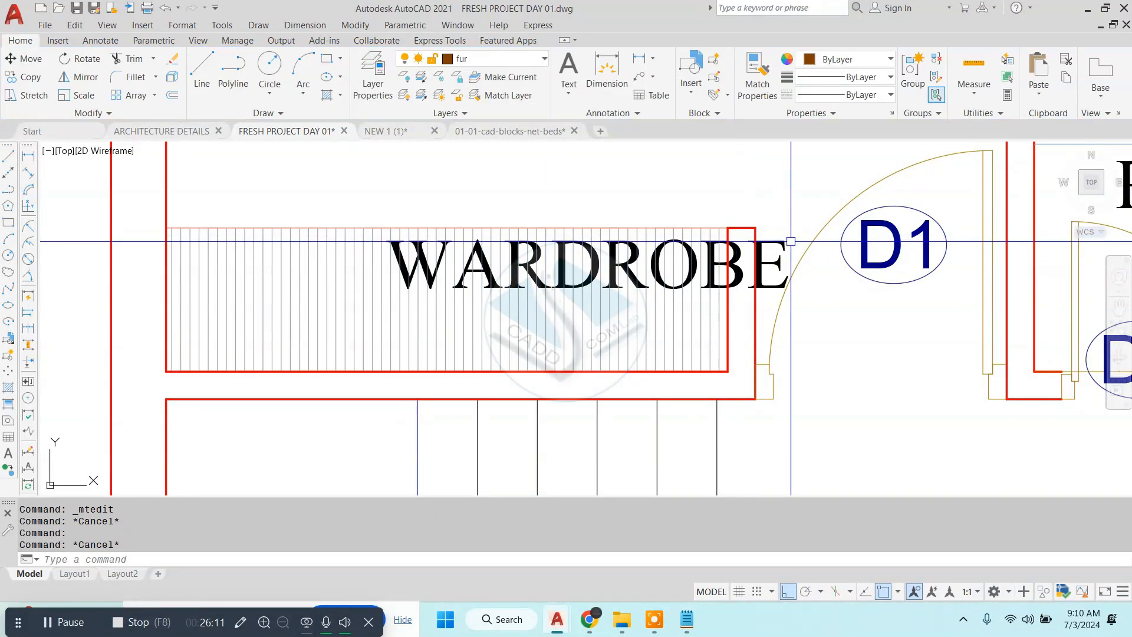
# - Move the WARDROBE label to the middle of the hatched wardrobe with ortho off
pyautogui.write('m')
pyautogui.press('Return')
pyautogui.click(801, 194)
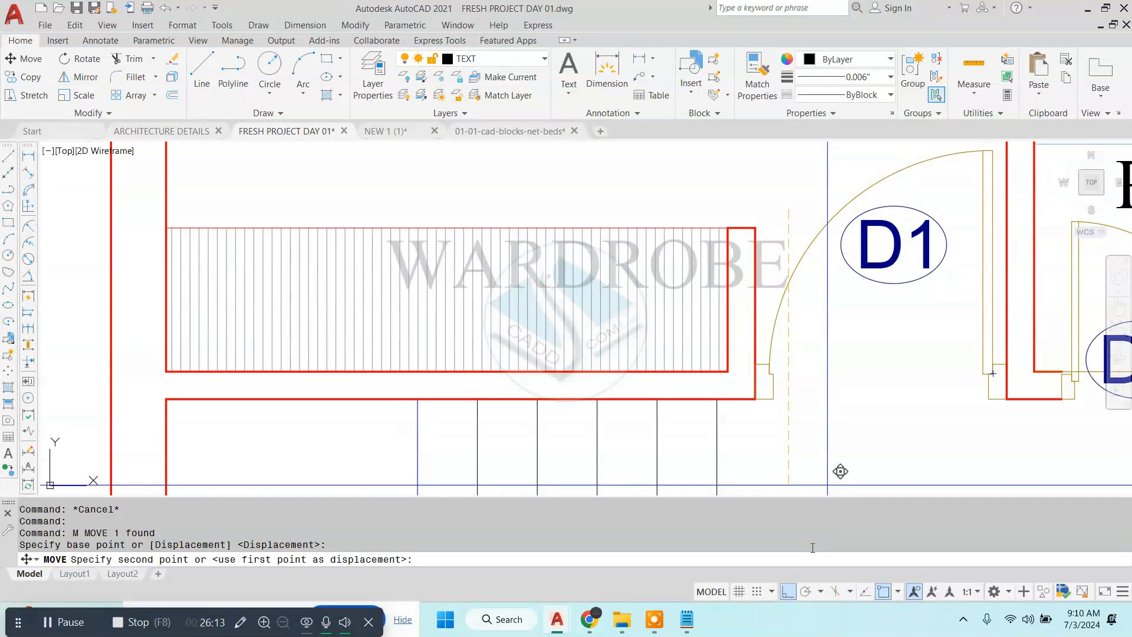
pyautogui.press('Escape')
pyautogui.scroll(-6, 619, 326)
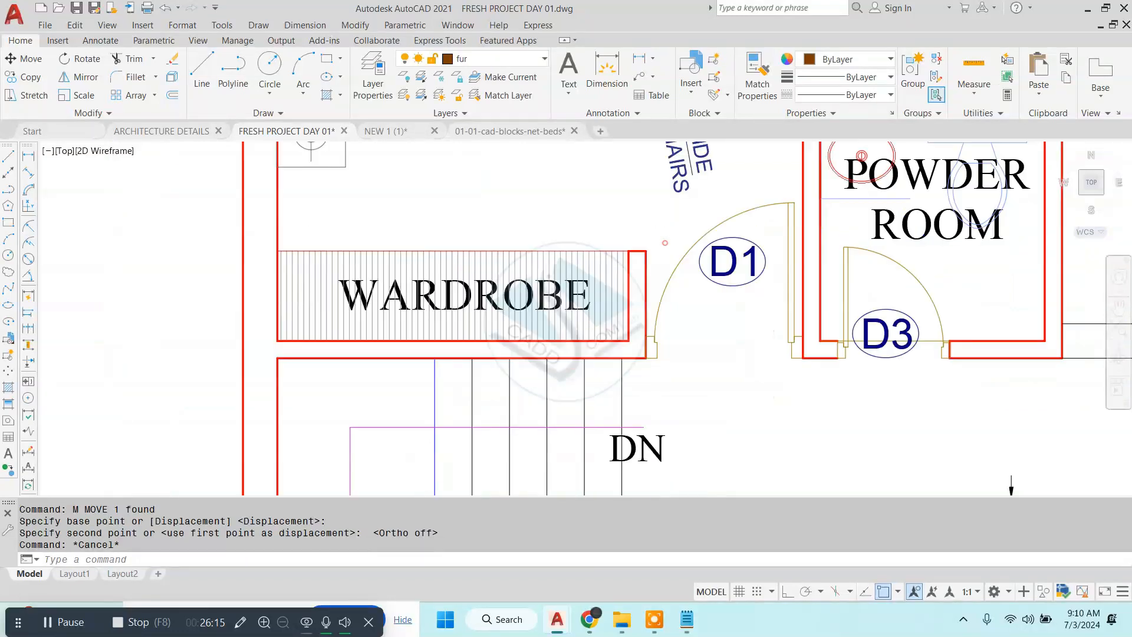
# - Close the 01-01-cad-blocks-net-beds drawing without saving its changes
pyautogui.scroll(-2, 662, 275)
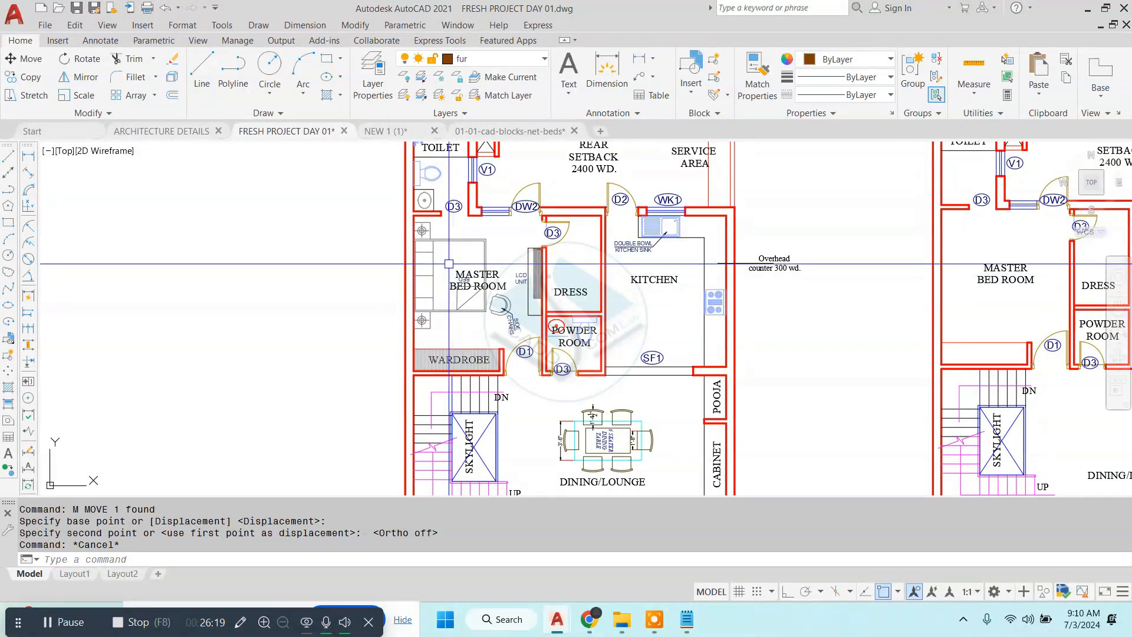
pyautogui.scroll(4, 554, 293)
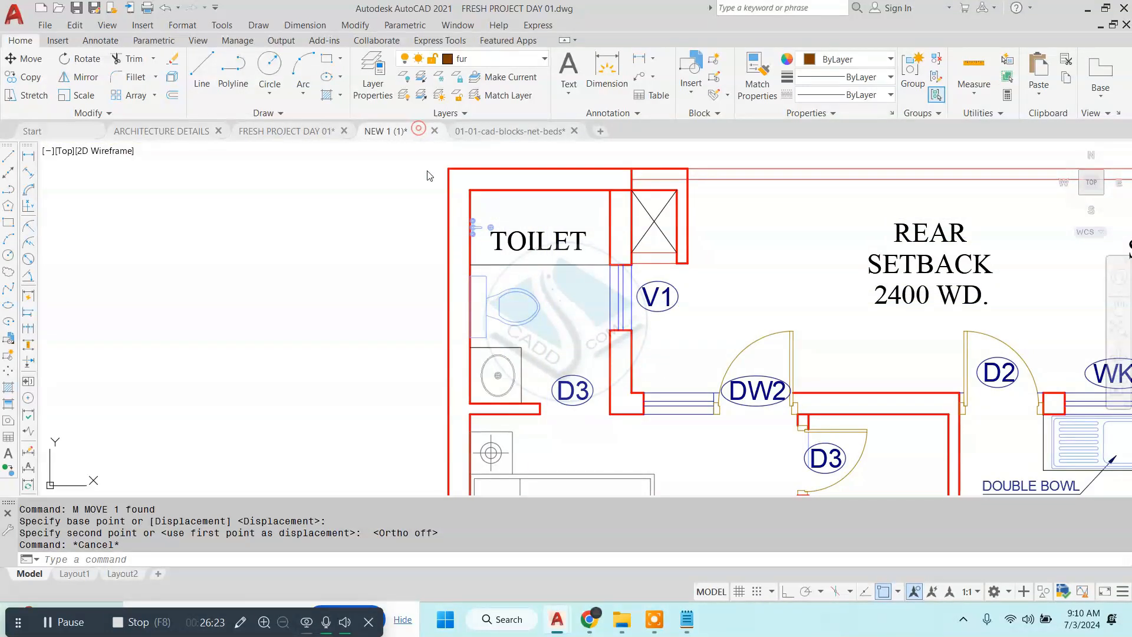
pyautogui.click(574, 131)
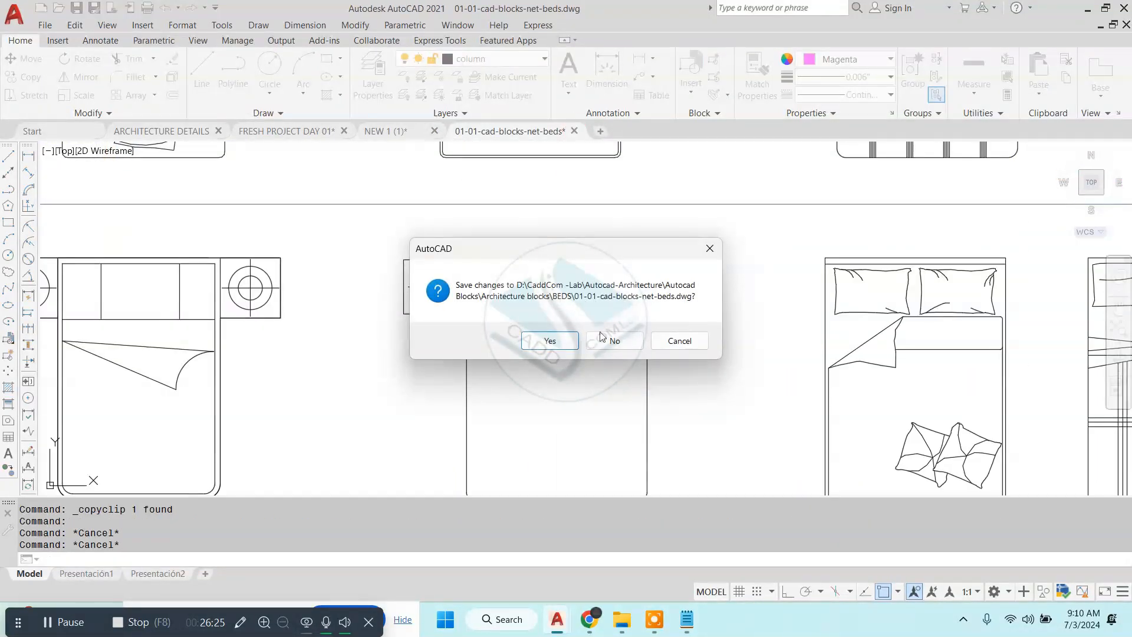
pyautogui.click(609, 409)
# - Inspect the WC, washbasin and shower tray blocks in the toilet of the NEW 1 (1) drawing
pyautogui.scroll(6, 580, 273)
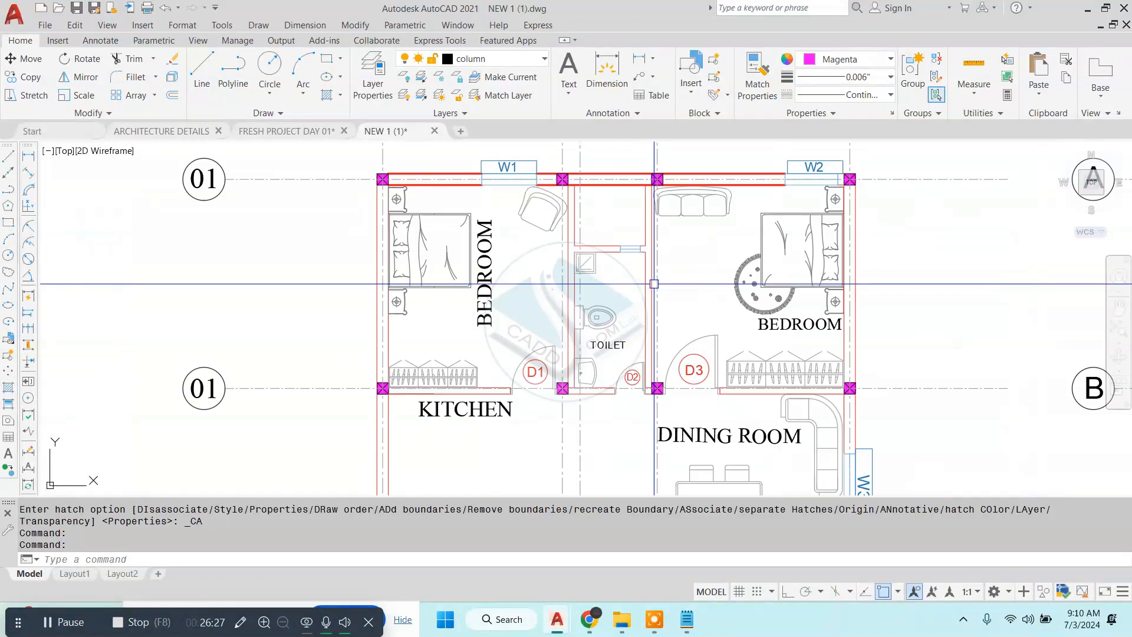
pyautogui.scroll(2, 634, 317)
pyautogui.scroll(4, 594, 331)
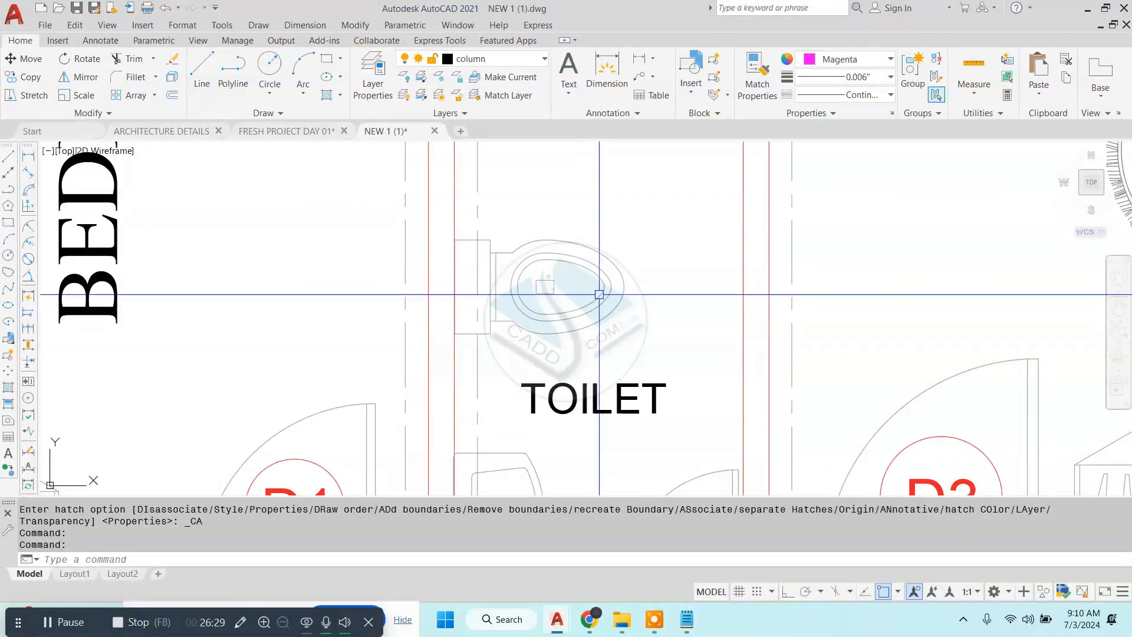
pyautogui.click(585, 309)
pyautogui.scroll(-4, 575, 319)
pyautogui.scroll(4, 517, 411)
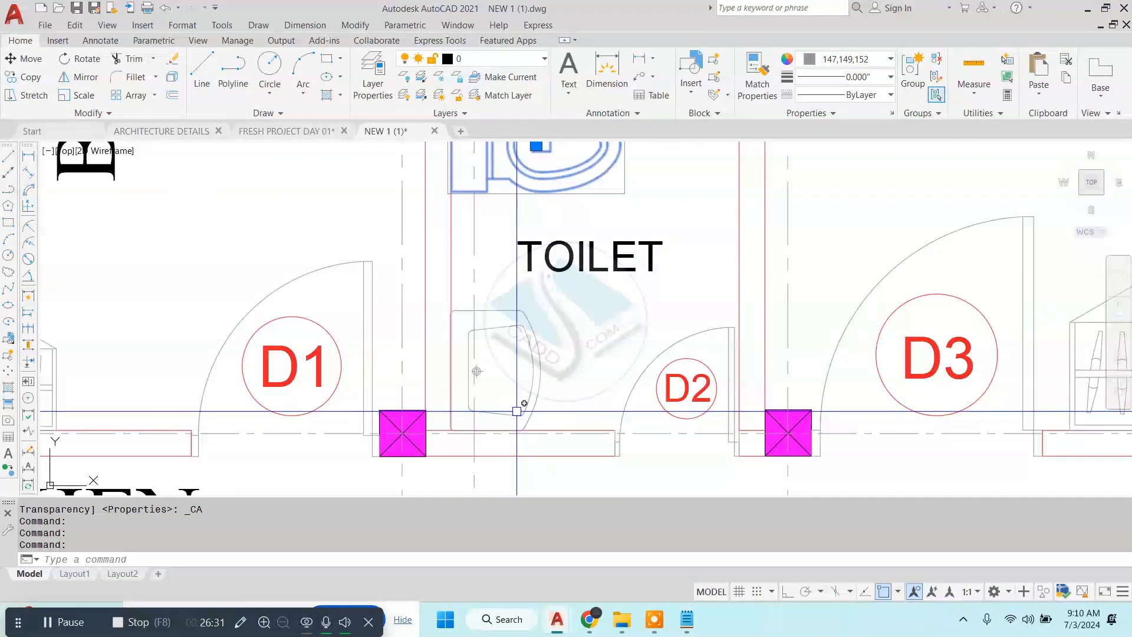
pyautogui.scroll(-4, 533, 371)
pyautogui.scroll(4, 517, 236)
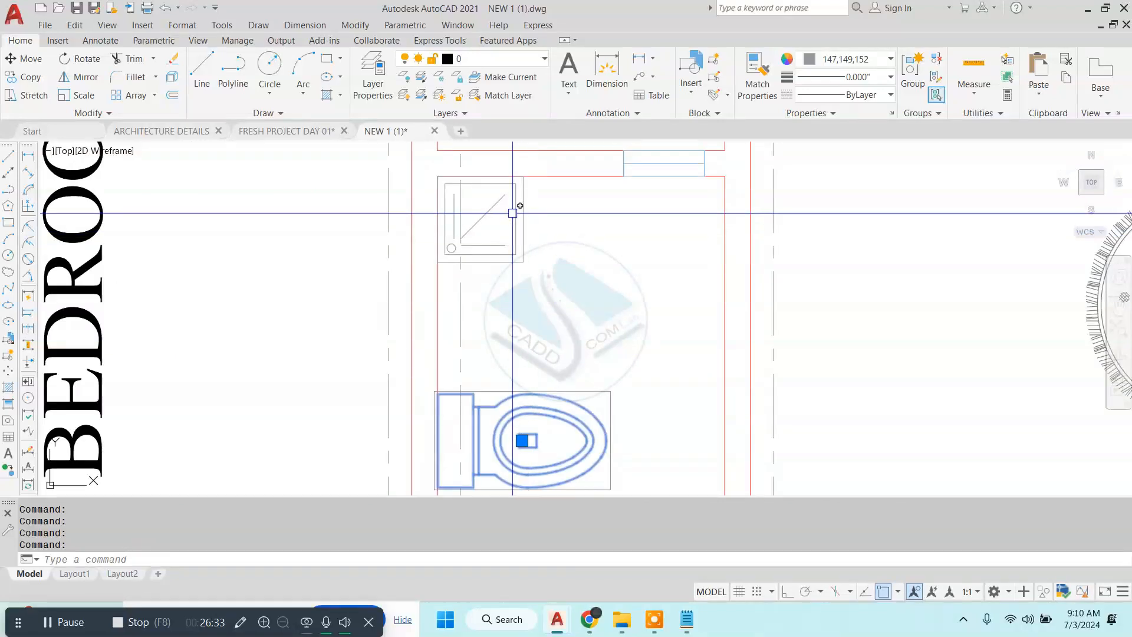
pyautogui.press('Escape')
pyautogui.click(513, 210)
pyautogui.press('Escape')
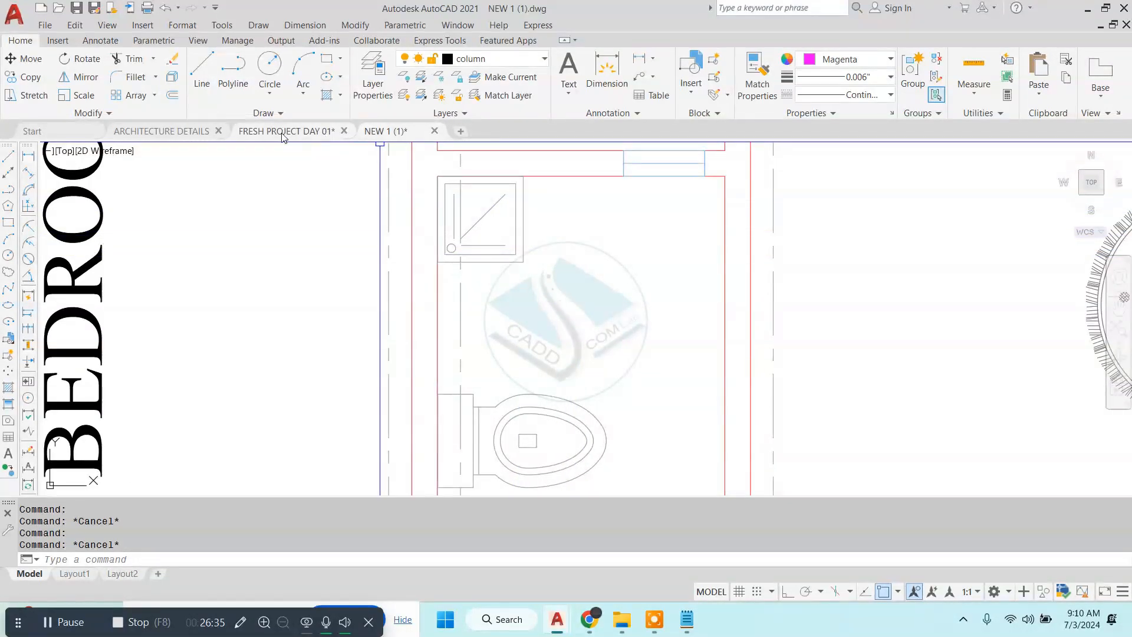
# - In FRESH PROJECT DAY 01, mirror the toilet's WC across a vertical line towards window V1 and erase the original
pyautogui.scroll(6, 500, 381)
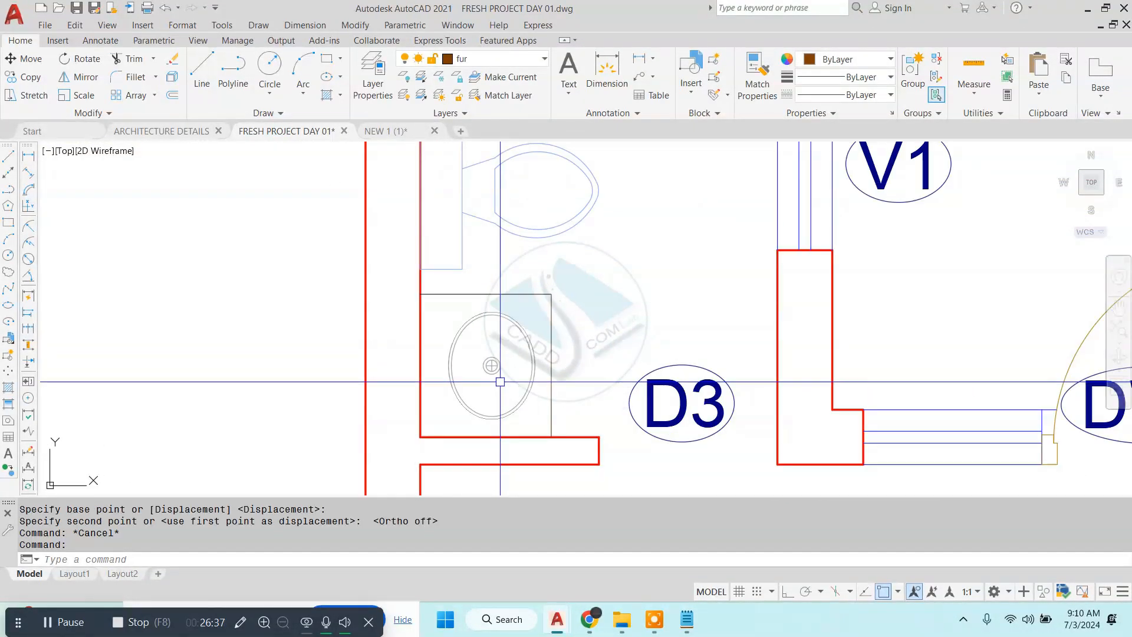
pyautogui.moveTo(476, 337); pyautogui.dragTo(491, 270, button='middle')
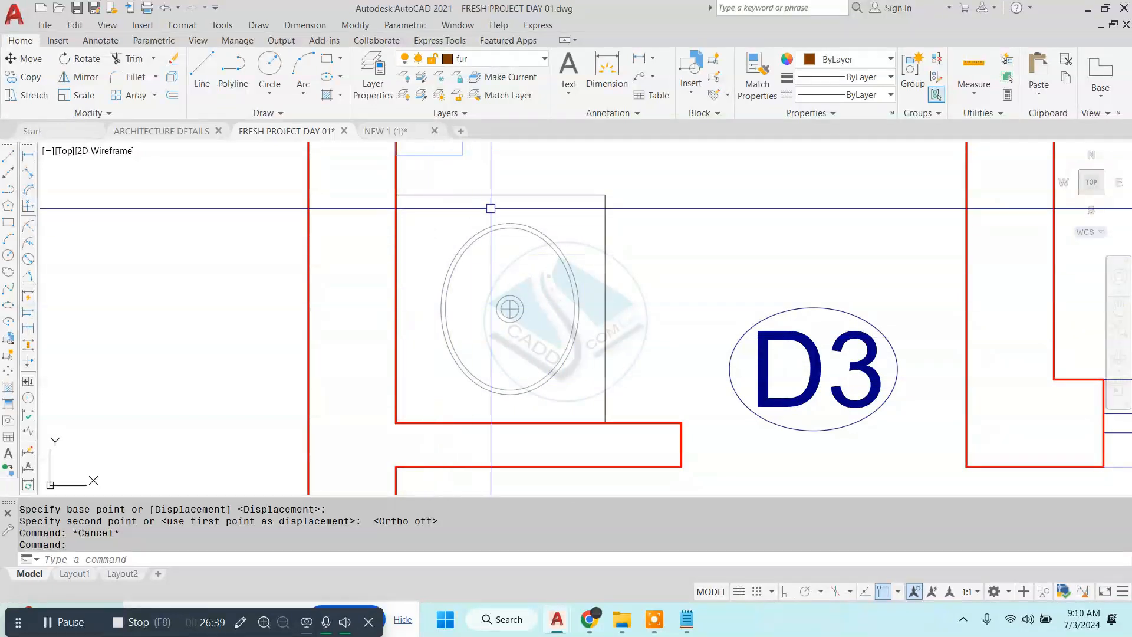
pyautogui.scroll(-6, 500, 256)
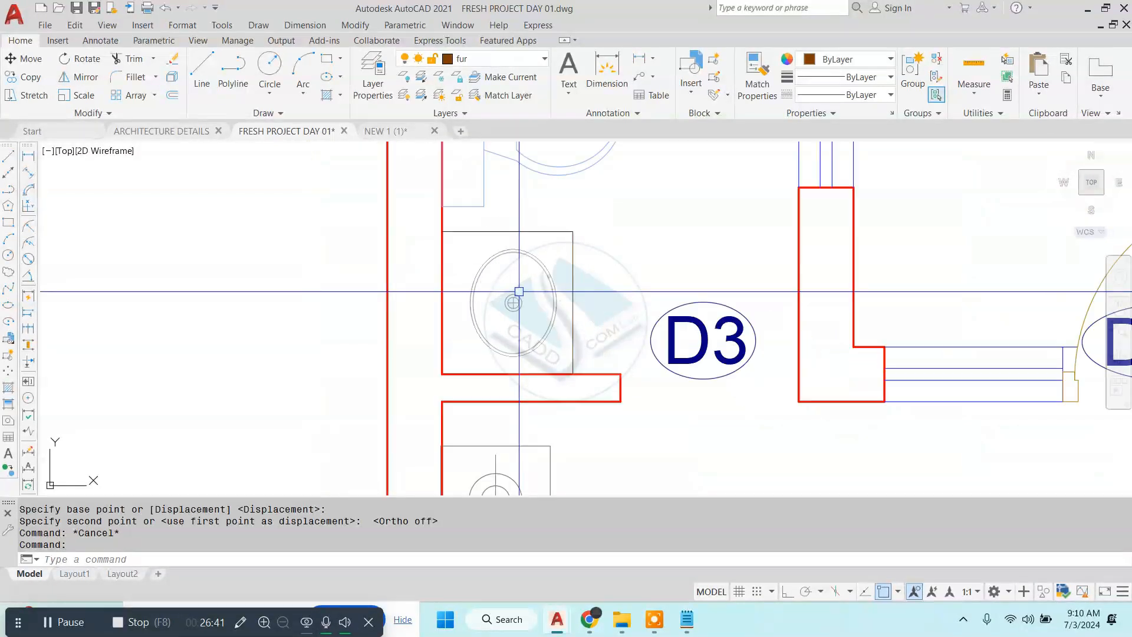
pyautogui.moveTo(531, 305); pyautogui.dragTo(531, 329, button='middle')
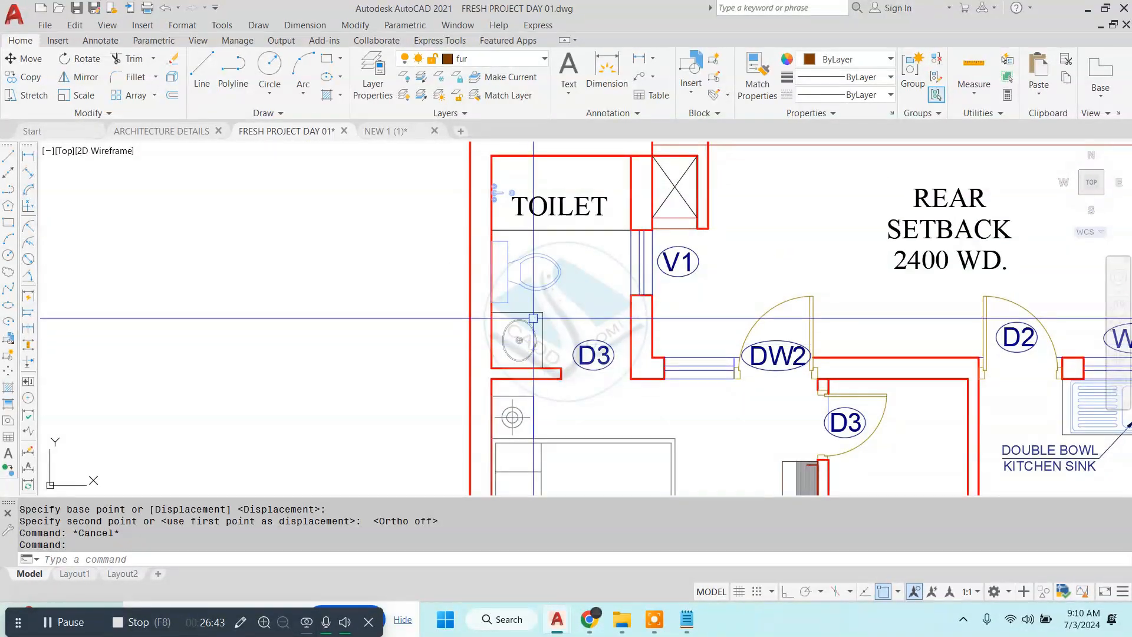
pyautogui.scroll(4, 531, 259)
pyautogui.click(569, 344)
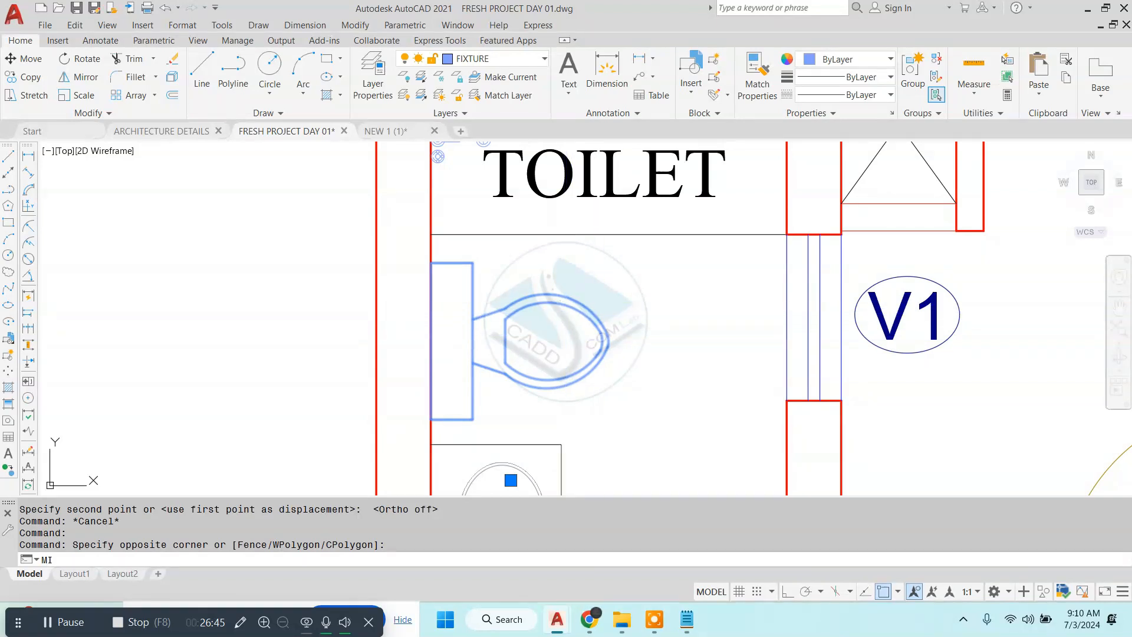
pyautogui.write('MI')
pyautogui.press('Return')
pyautogui.click(624, 250)
pyautogui.click(680, 386)
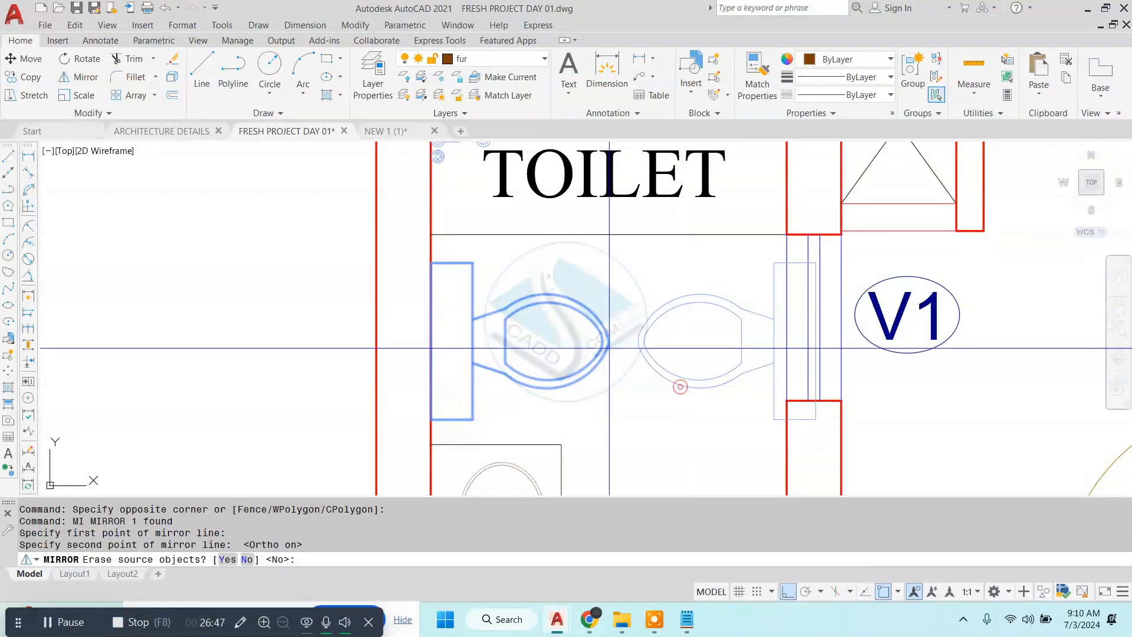
pyautogui.press('Return')
pyautogui.click(607, 326)
pyautogui.write('e')
pyautogui.press('Return')
# - Move the mirrored WC so its cistern sits against the inner wall face beside window V1
pyautogui.click(777, 292)
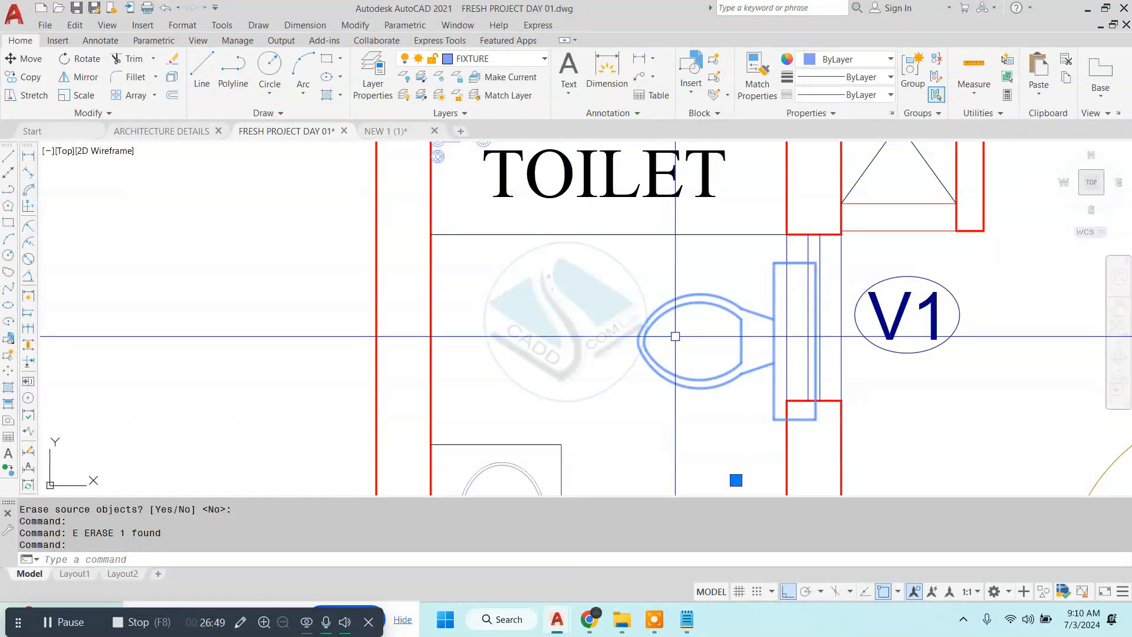
pyautogui.write('m')
pyautogui.press('Return')
pyautogui.click(814, 336)
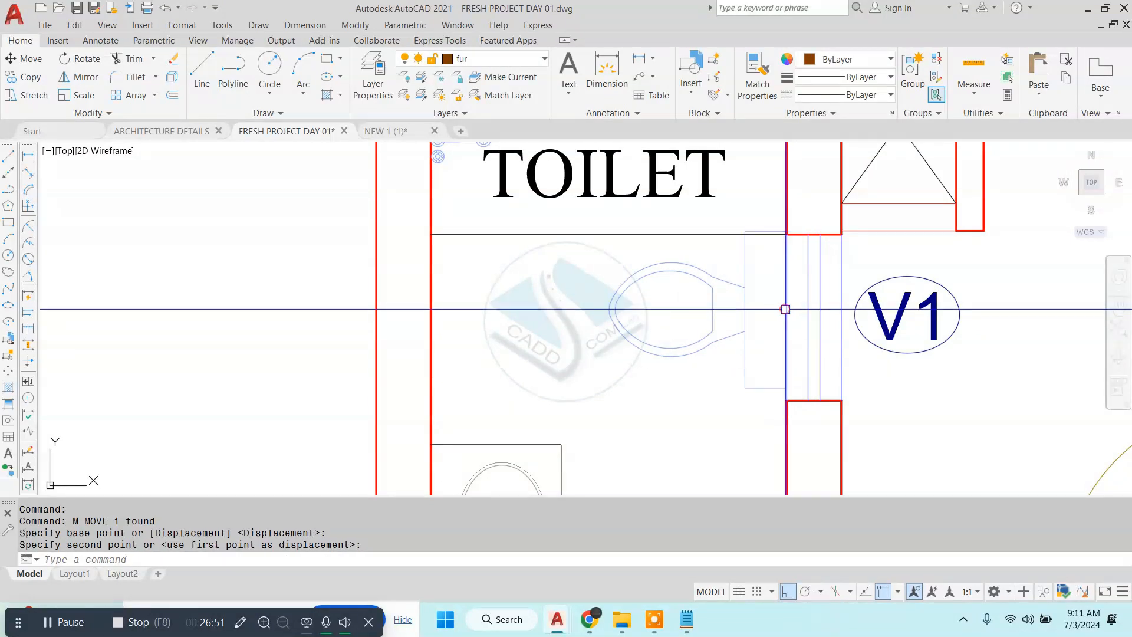
pyautogui.scroll(-4, 785, 309)
pyautogui.press('Escape')
pyautogui.press('Escape')
# - Examine the six-seater dining table in the dining/lounge and the unfurnished drawing room of the ground floor plan
pyautogui.scroll(-5, 728, 282)
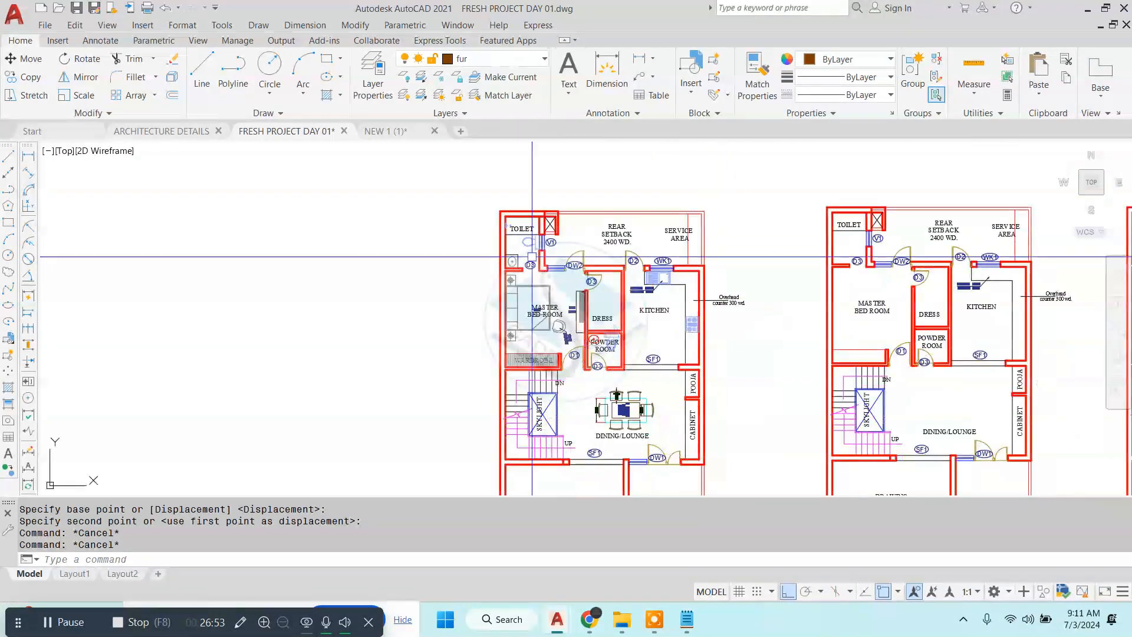
pyautogui.scroll(2, 531, 256)
pyautogui.scroll(4, 642, 483)
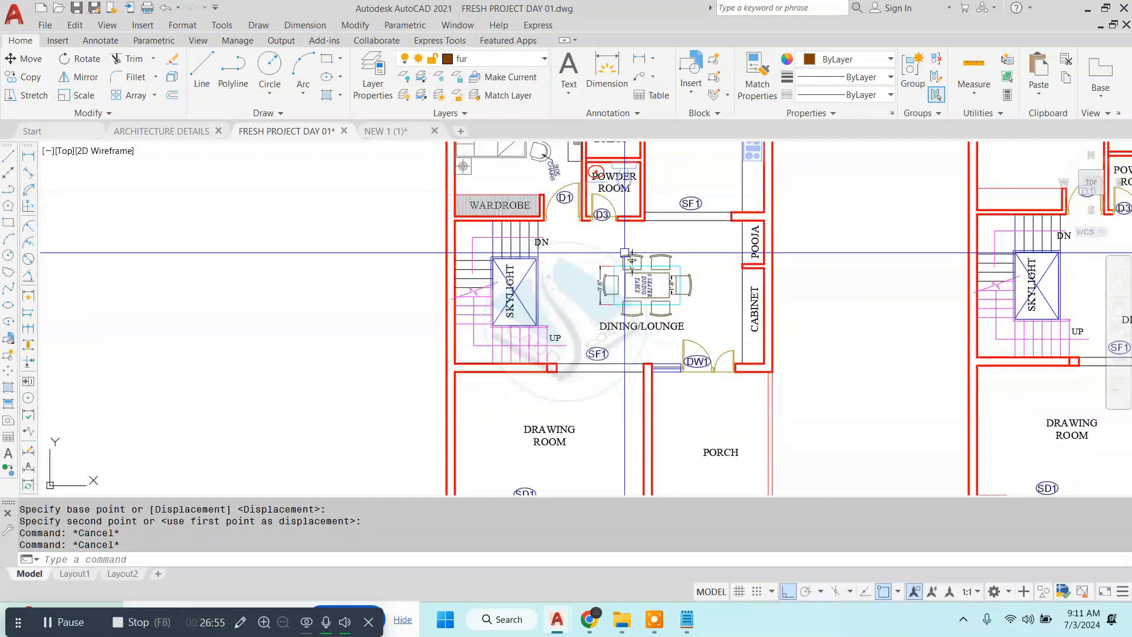
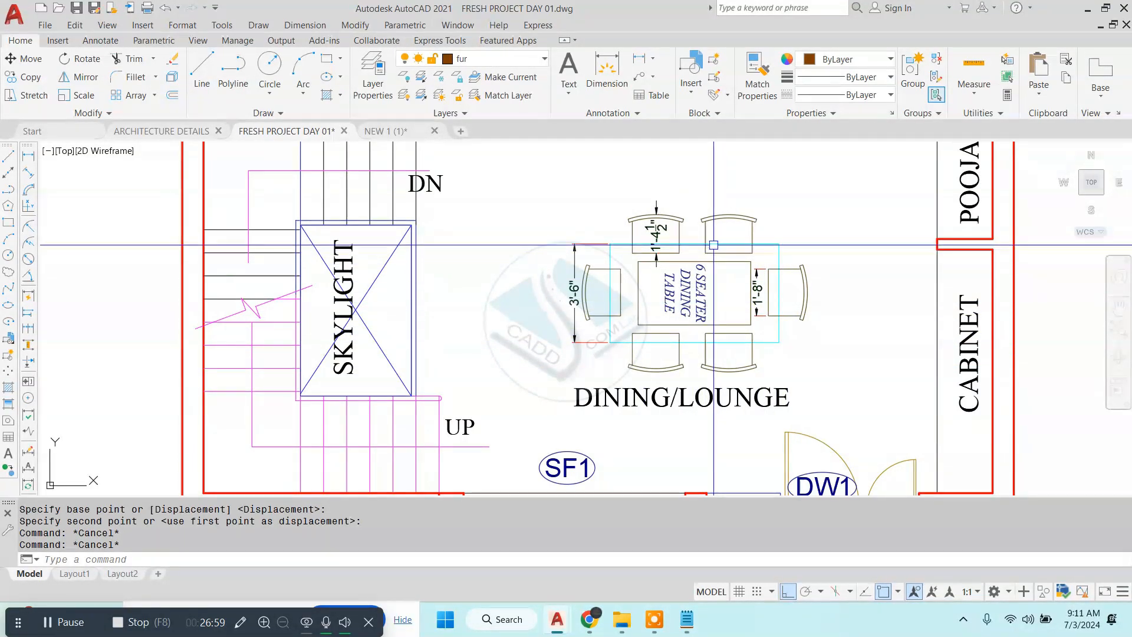
pyautogui.scroll(2, 713, 244)
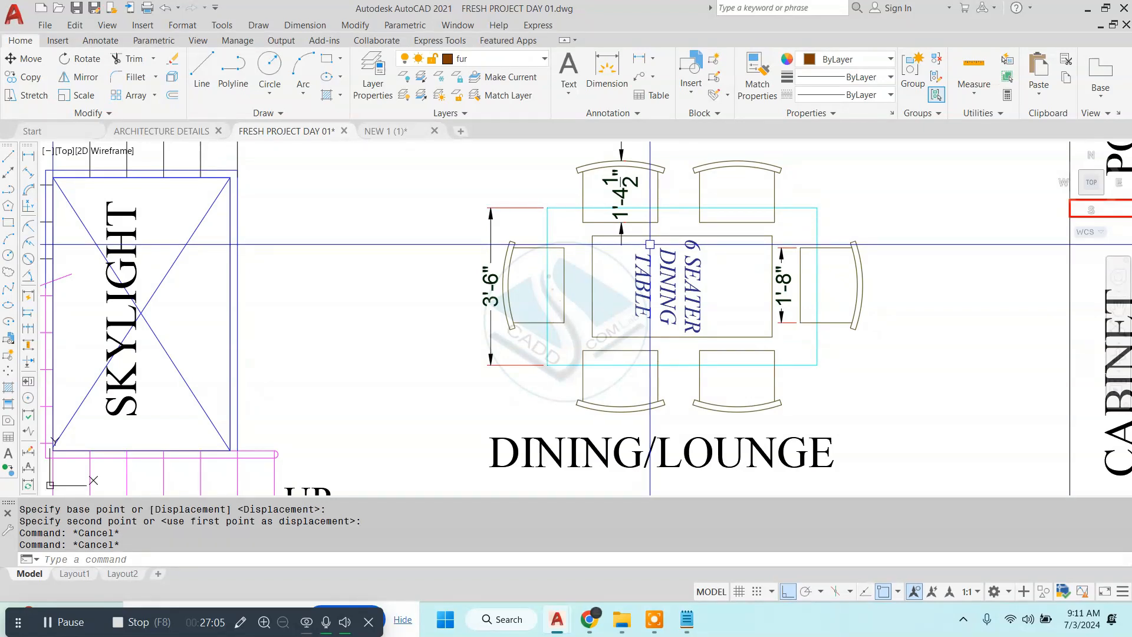
pyautogui.scroll(-2, 649, 244)
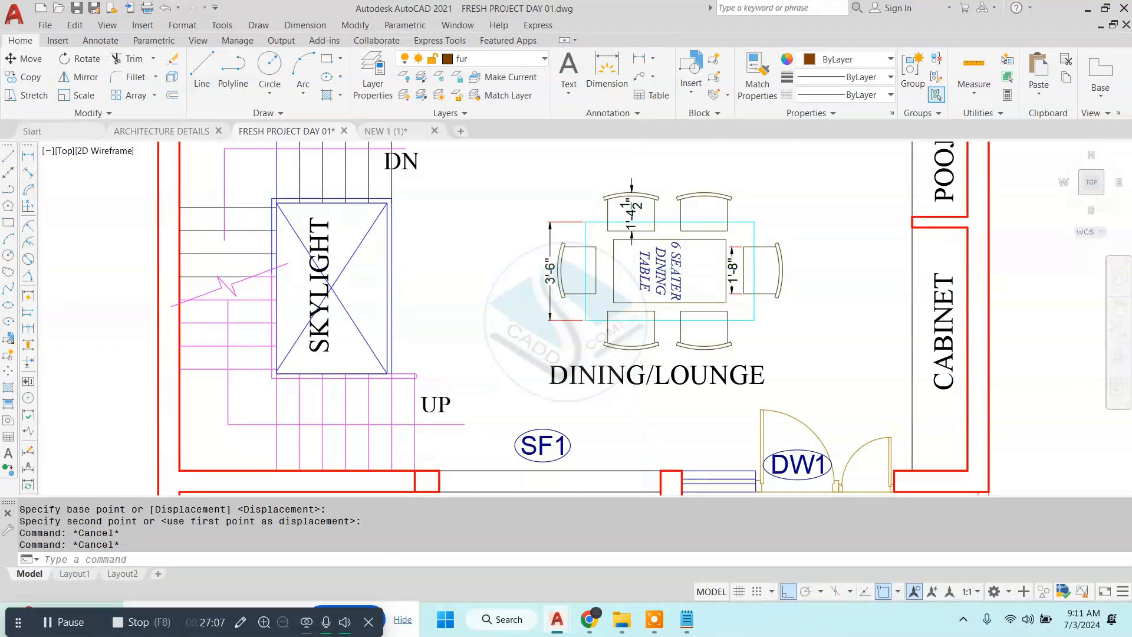
pyautogui.scroll(-4, 559, 243)
pyautogui.scroll(-5, 559, 244)
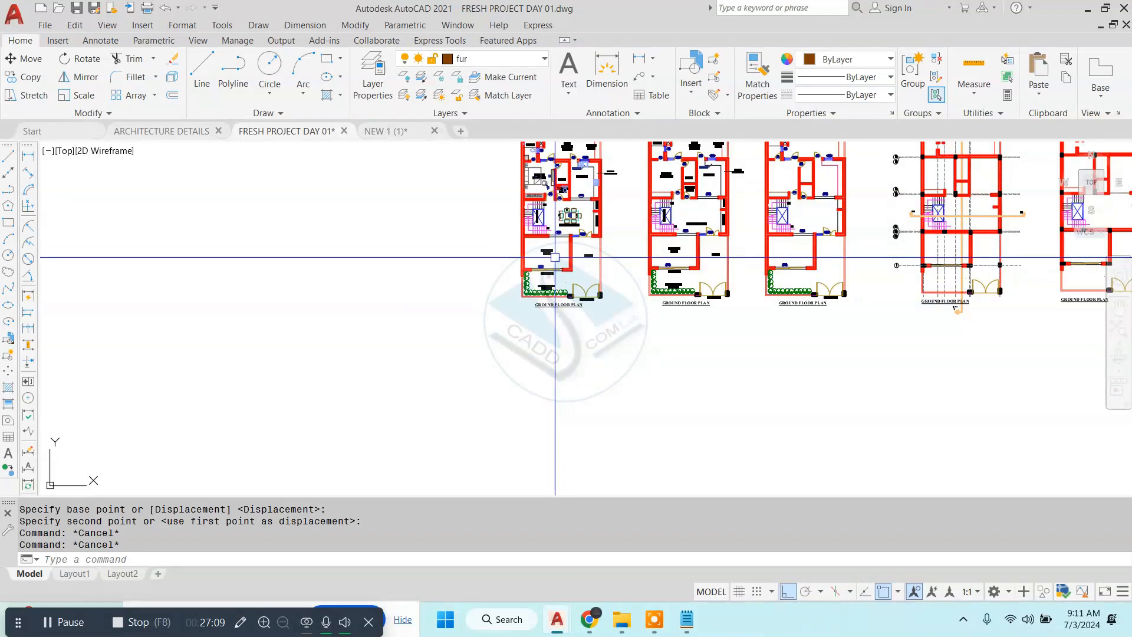
pyautogui.scroll(4, 455, 242)
pyautogui.scroll(-5, 483, 245)
pyautogui.scroll(4, 483, 247)
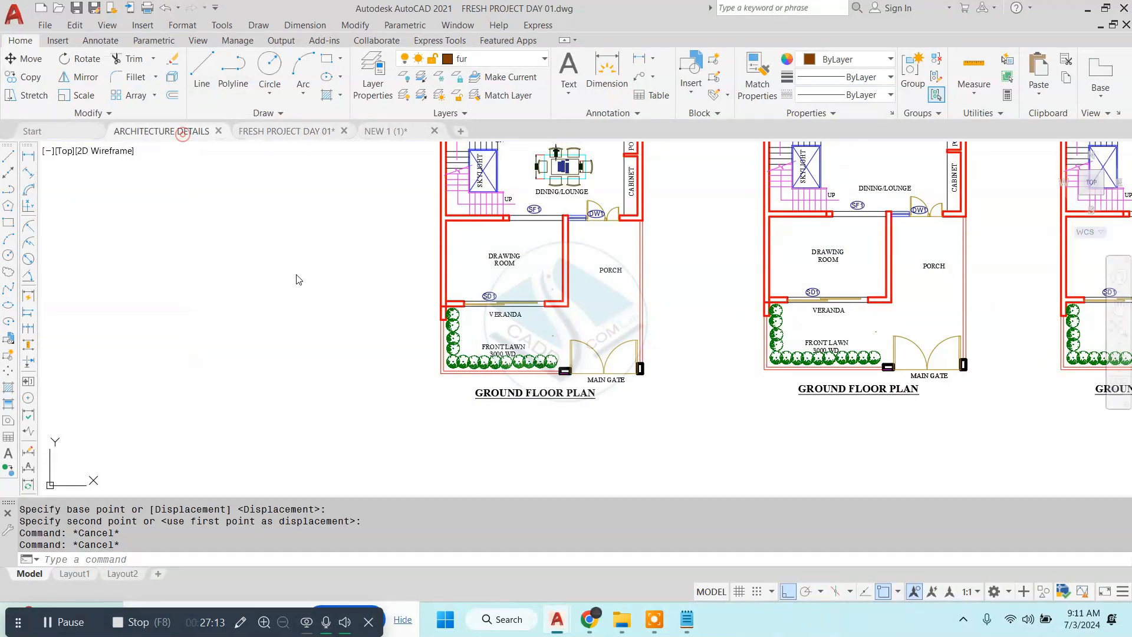
# - Switch to the ARCHITECTURE DETAILS drawing and locate the furnished drawing room on its ground floor plan
pyautogui.scroll(-8, 558, 281)
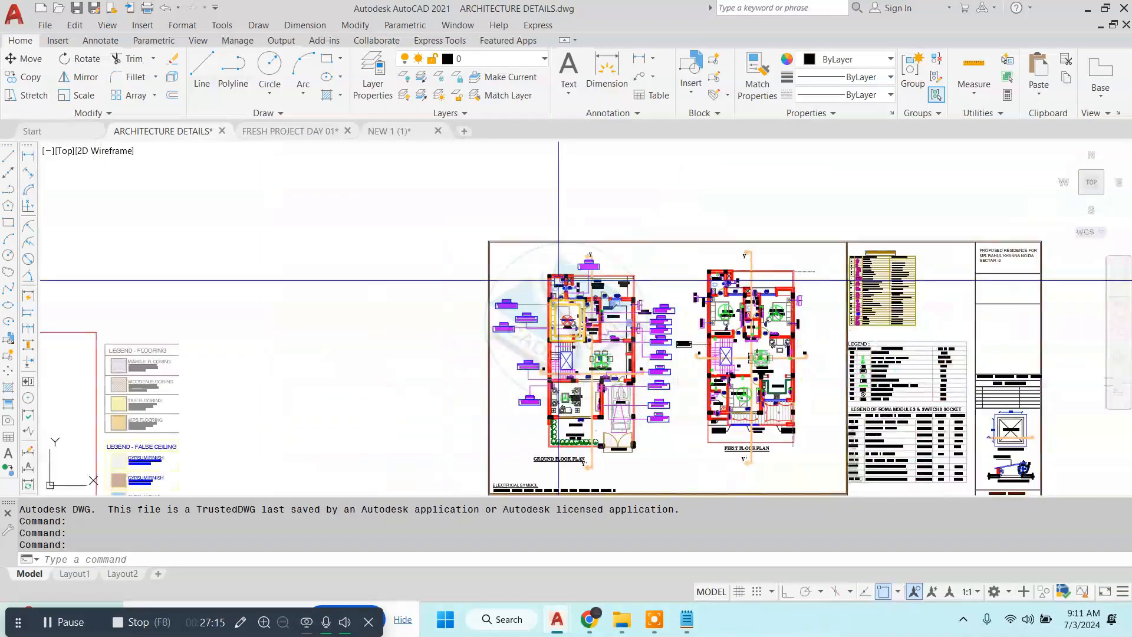
pyautogui.scroll(-10, 558, 281)
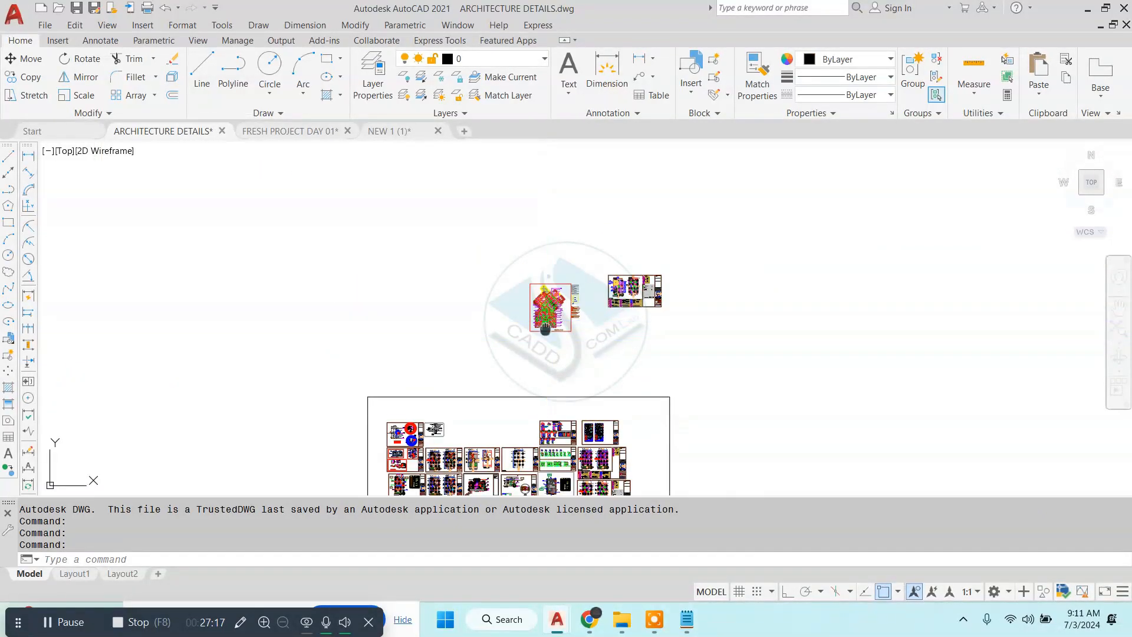
pyautogui.moveTo(545, 329); pyautogui.dragTo(623, 172, button='middle')
pyautogui.scroll(6, 506, 312)
pyautogui.scroll(6, 545, 278)
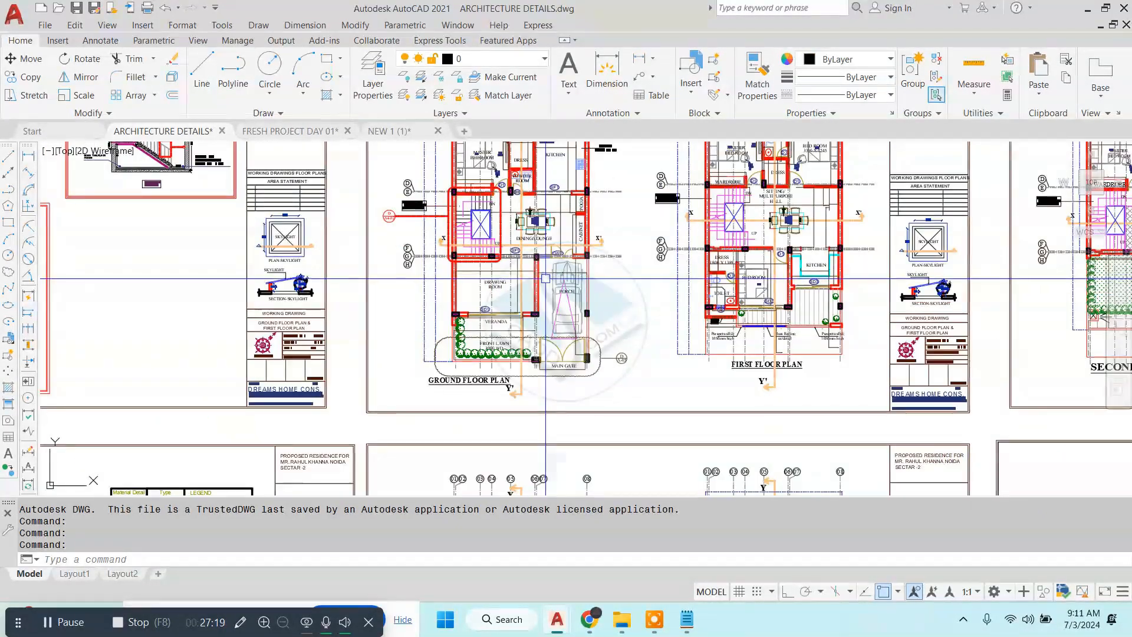
pyautogui.scroll(-3, 700, 297)
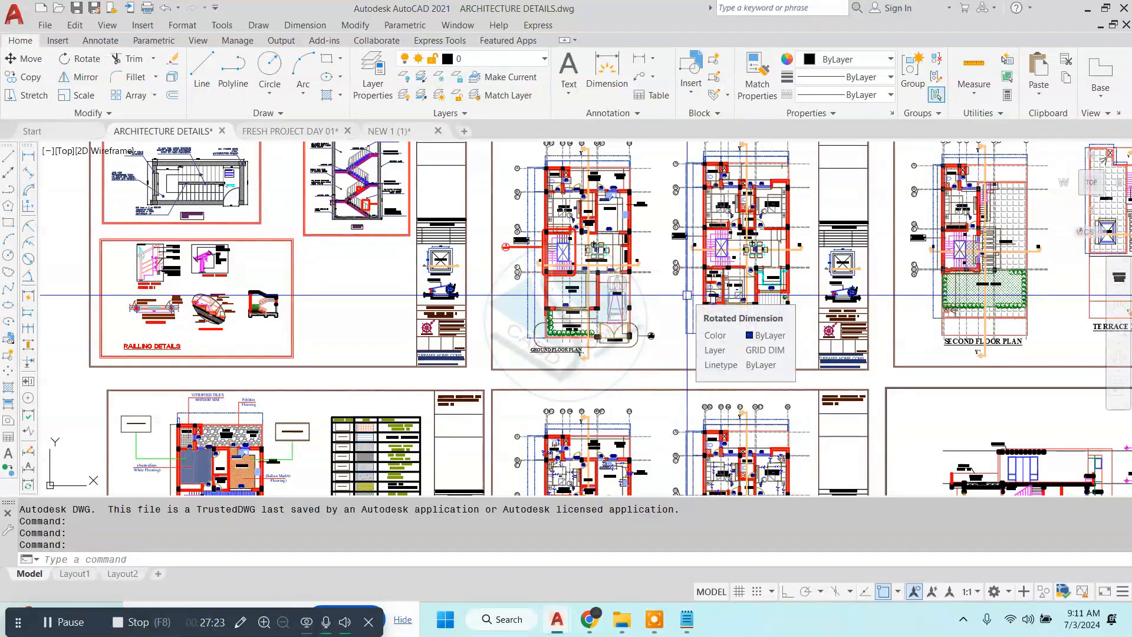
pyautogui.moveTo(632, 392); pyautogui.dragTo(570, 233, button='middle')
pyautogui.scroll(10, 531, 434)
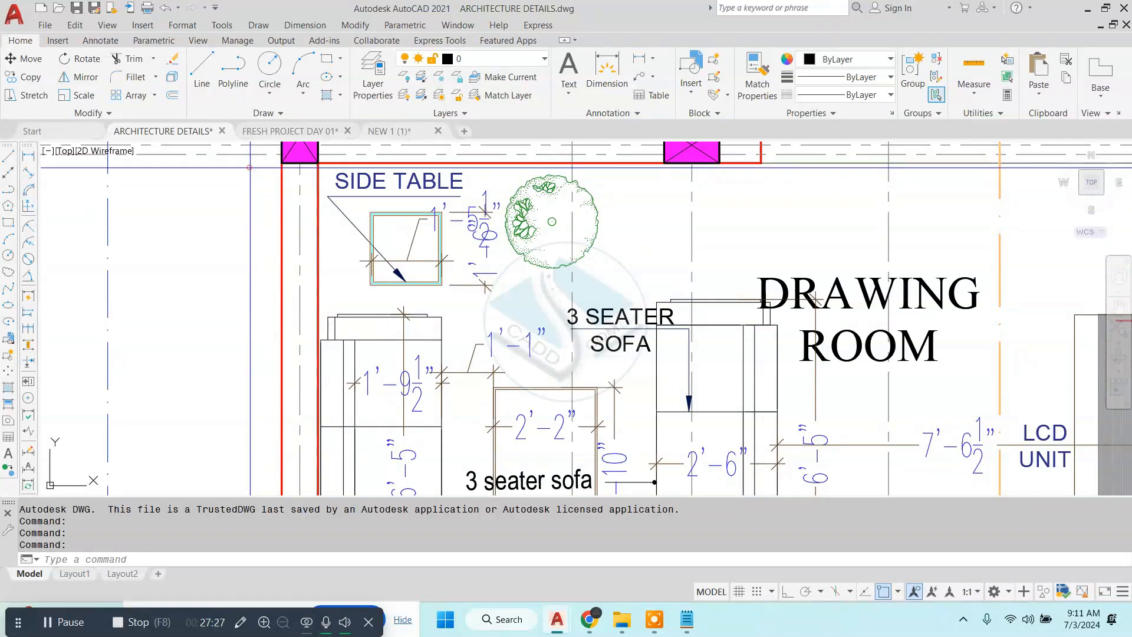
pyautogui.click(248, 168)
pyautogui.moveTo(453, 407); pyautogui.dragTo(502, 201, button='middle')
pyautogui.click(892, 464)
pyautogui.scroll(-2, 725, 378)
pyautogui.scroll(-2, 678, 386)
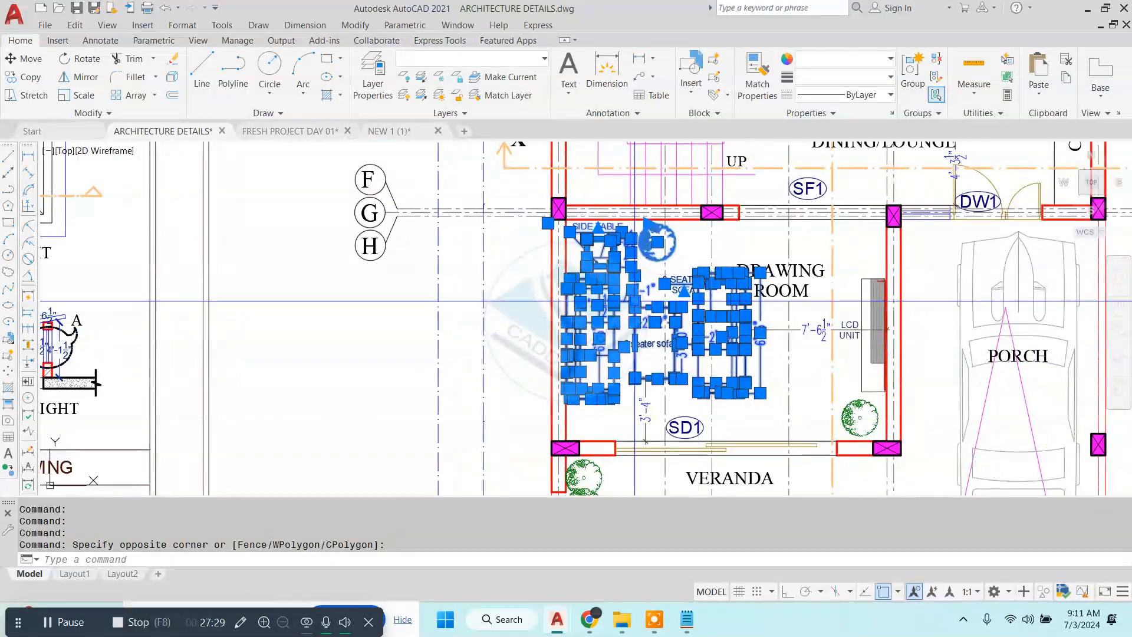
pyautogui.scroll(2, 634, 299)
pyautogui.moveTo(634, 299)
pyautogui.write('co')
pyautogui.press('space')
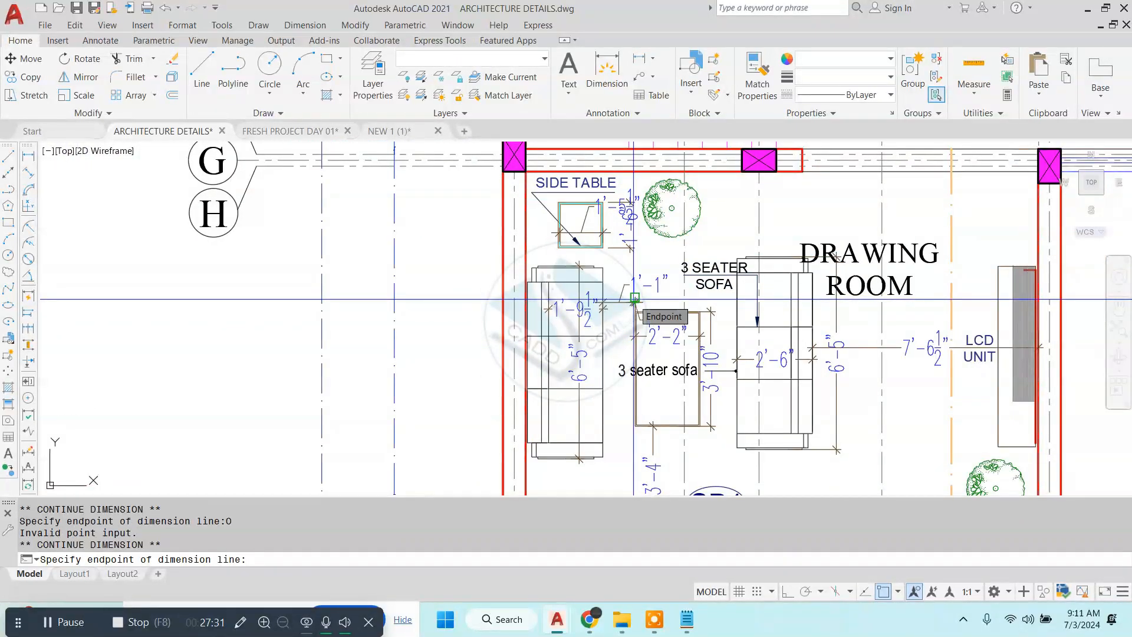
pyautogui.scroll(-4, 595, 289)
pyautogui.press('Escape')
# - Copy the drawing room's sofas, tables, plant, labels and dimensions to an empty area outside the sheets
pyautogui.scroll(5, 558, 297)
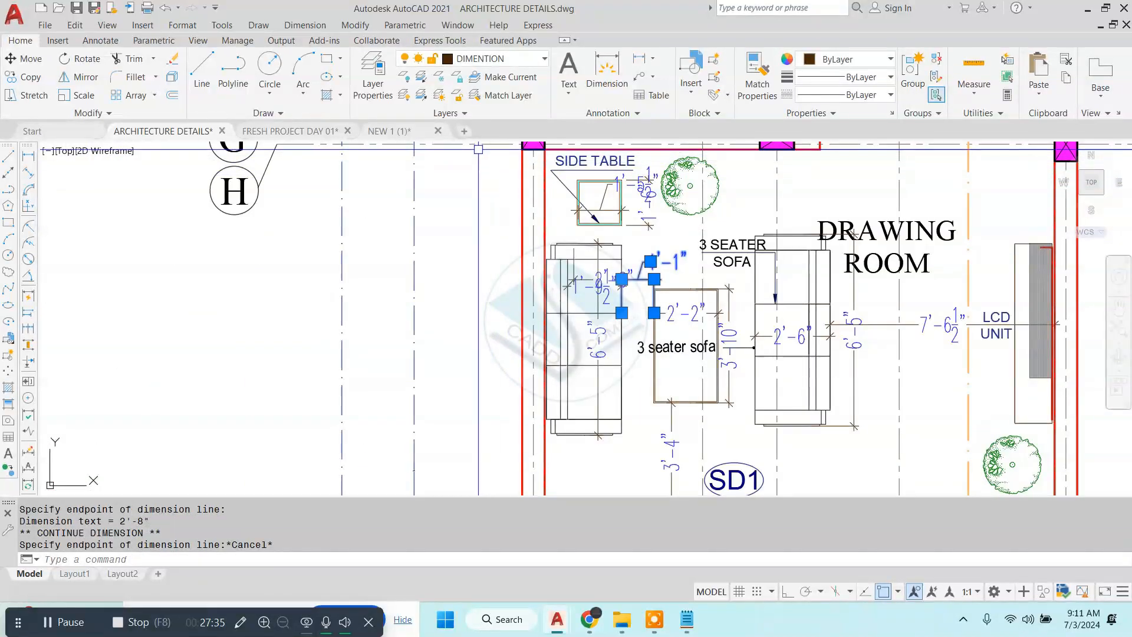
pyautogui.click(478, 149)
pyautogui.click(884, 460)
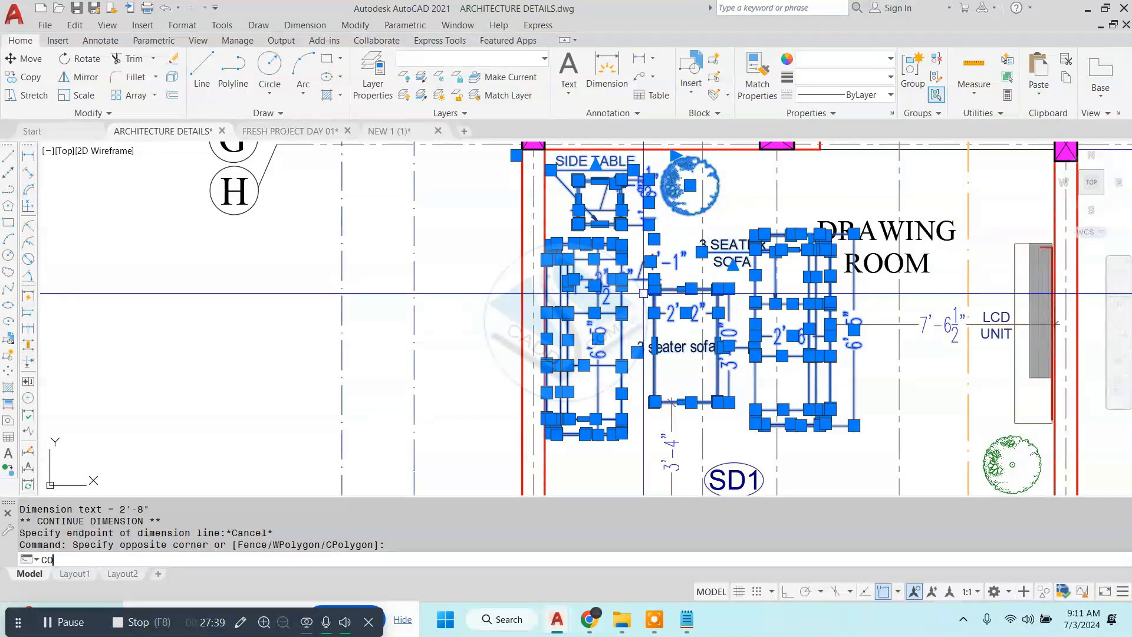
pyautogui.press('Return')
pyautogui.scroll(-10, 534, 214)
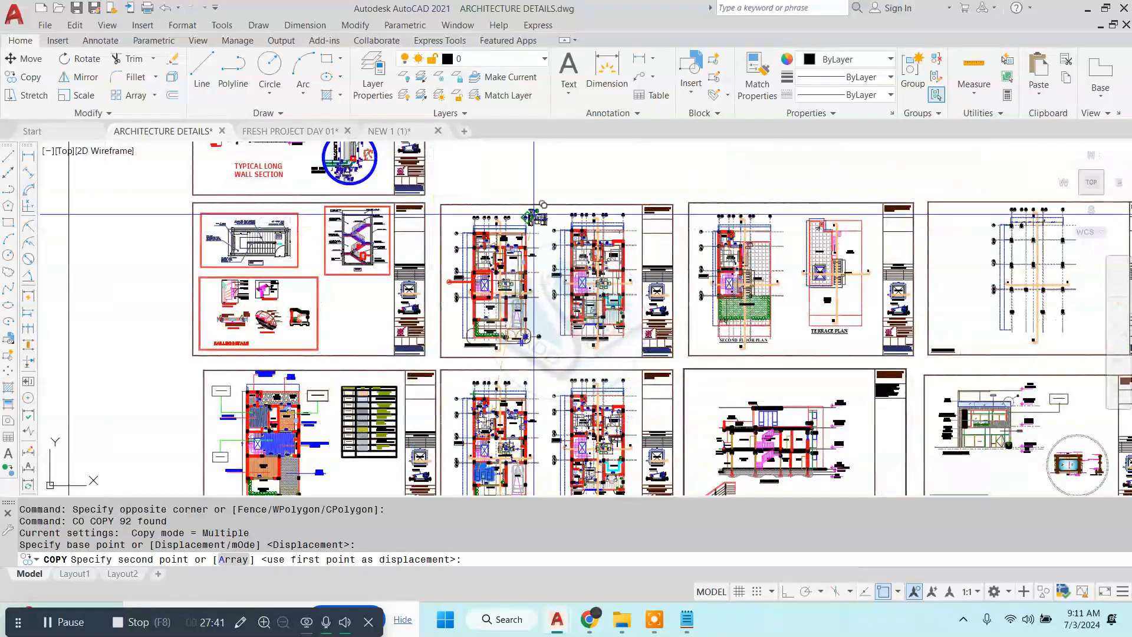
pyautogui.moveTo(600, 167); pyautogui.dragTo(599, 298, button='middle')
pyautogui.scroll(5, 599, 298)
pyautogui.click(599, 298)
pyautogui.press('Escape')
# - Cut the copied drawing room furniture and paste it into the FRESH PROJECT DAY 01 drawing, outside the furniture ground floor plan
pyautogui.scroll(8, 607, 298)
pyautogui.press('Escape')
pyautogui.click(809, 203)
pyautogui.click(495, 434)
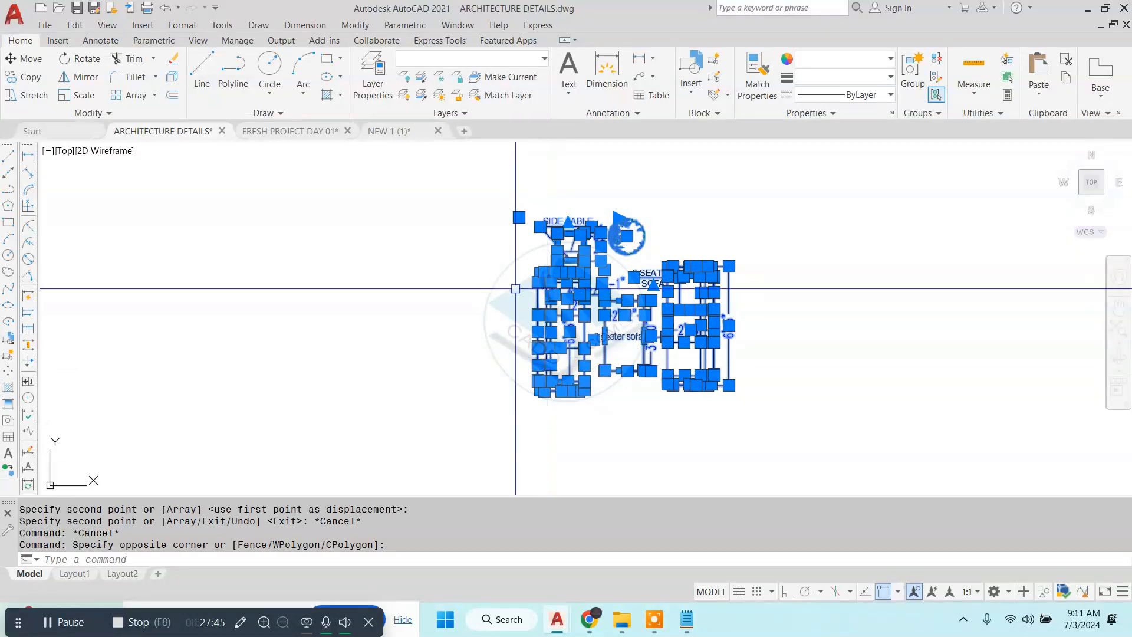
pyautogui.hotkey('ctrl', 'x')
pyautogui.click(280, 131)
pyautogui.hotkey('ctrl', 'v')
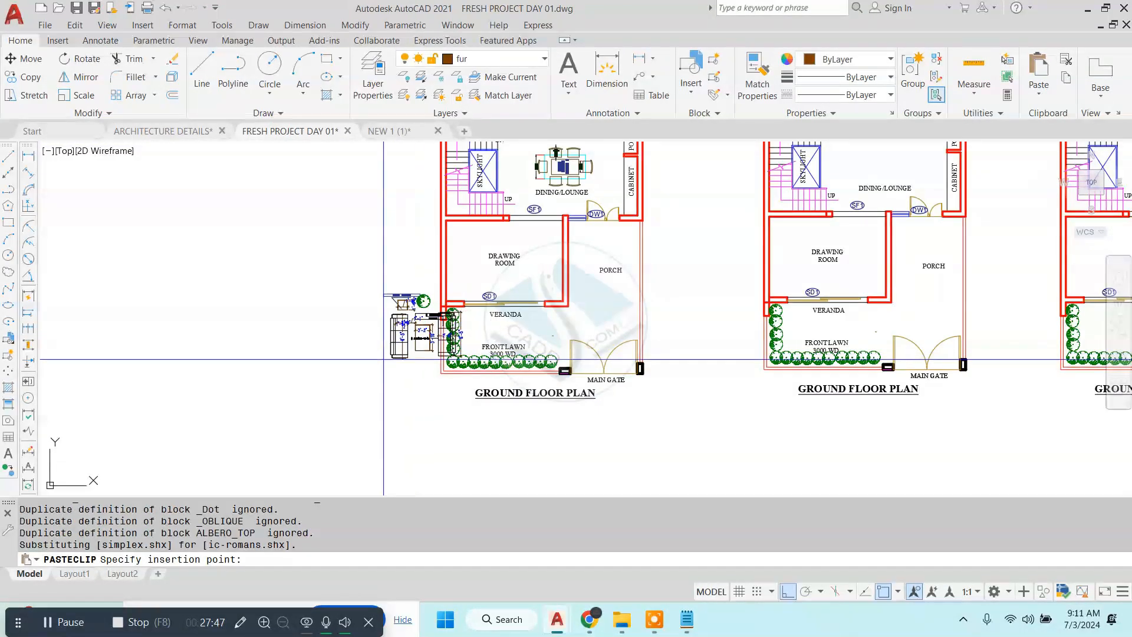
pyautogui.scroll(5, 384, 295)
pyautogui.moveTo(500, 201); pyautogui.dragTo(478, 288, button='middle')
pyautogui.scroll(4, 430, 225)
pyautogui.scroll(-4, 472, 217)
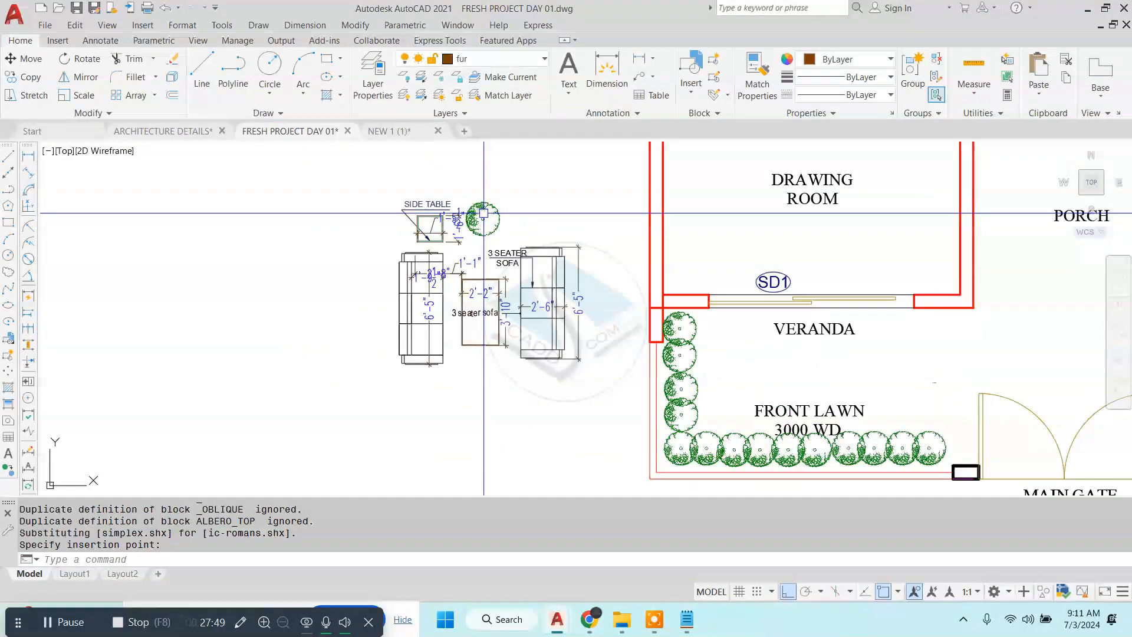
# - Move the pasted sofas, tables, plant and labels into the drawing room along its outer side wall, with Ortho off
pyautogui.click(601, 181)
pyautogui.click(581, 232)
pyautogui.write('m')
pyautogui.press('Return')
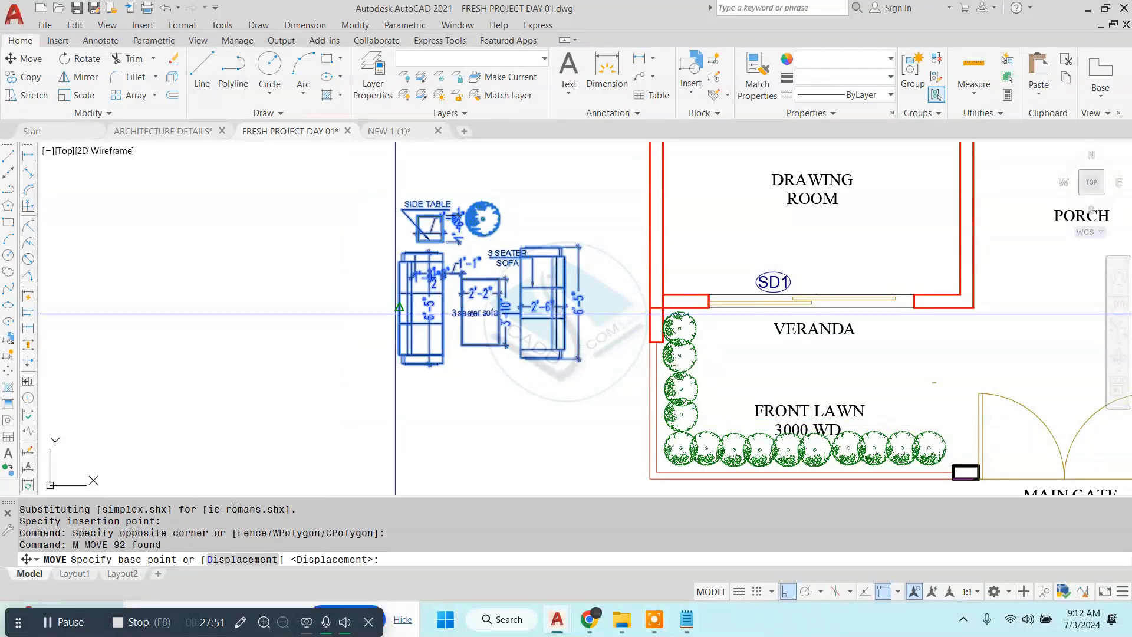
pyautogui.click(480, 311)
pyautogui.moveTo(685, 212); pyautogui.dragTo(527, 348, button='middle')
pyautogui.click(788, 592)
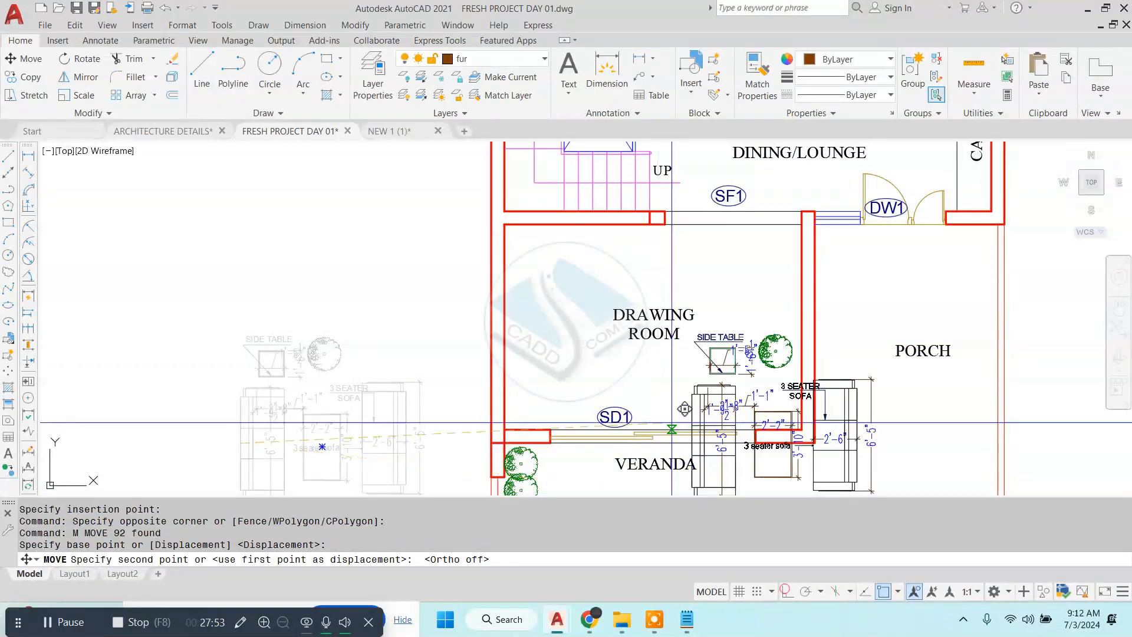
pyautogui.press('Escape')
pyautogui.scroll(3, 720, 271)
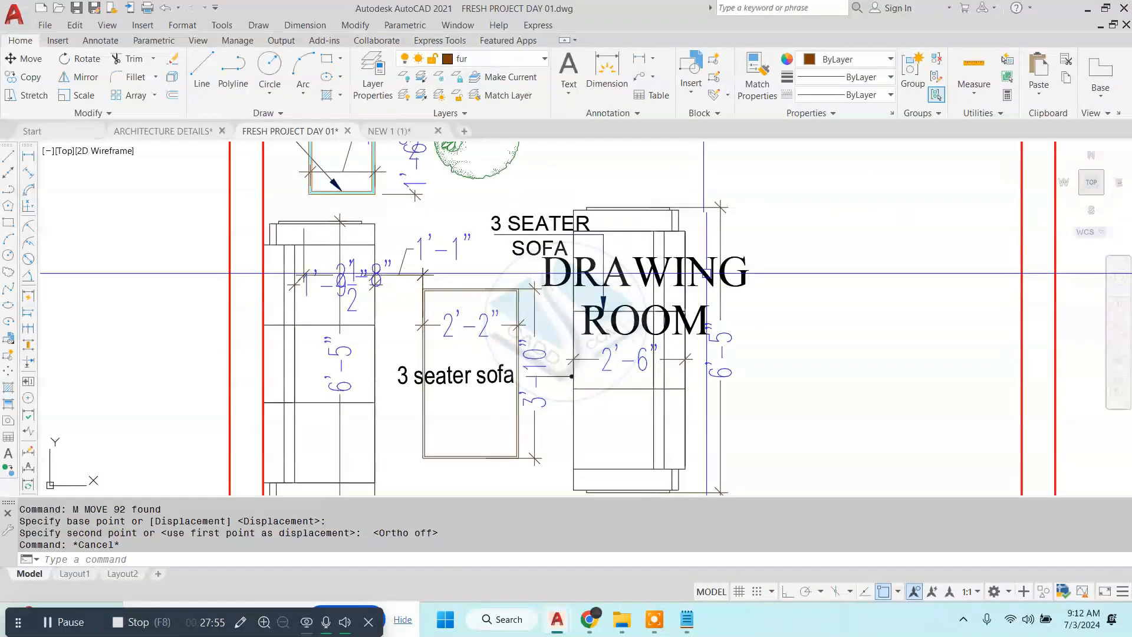
# - Move the DRAWING ROOM label off the three-seater sofa to the empty part of the room beside it
pyautogui.write('m')
pyautogui.press('Return')
pyautogui.click(652, 330)
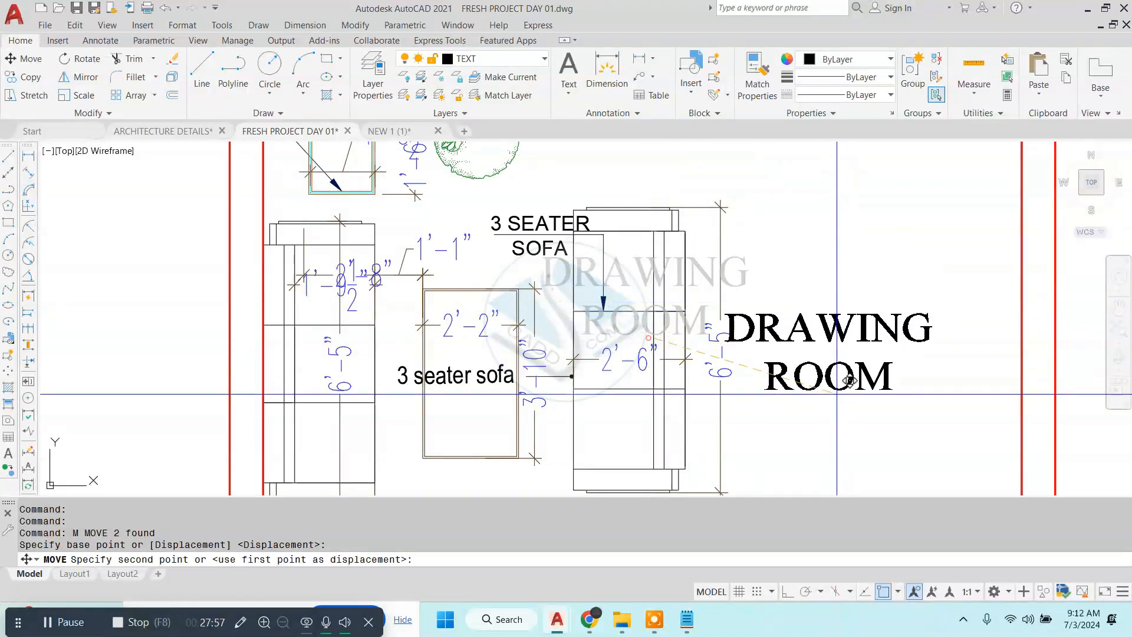
pyautogui.click(851, 389)
pyautogui.press('Escape')
# - Check the furnished ground floor plan against the text, door and window, center line, column and wall stage plans
pyautogui.scroll(-4, 430, 284)
pyautogui.moveTo(431, 282)
pyautogui.mouseDown(button='middle')
pyautogui.moveTo(452, 283)
pyautogui.moveTo(430, 221)
pyautogui.mouseUp(button='middle')
pyautogui.scroll(4, 385, 240)
pyautogui.scroll(-2, 385, 240)
pyautogui.scroll(-4, 461, 270)
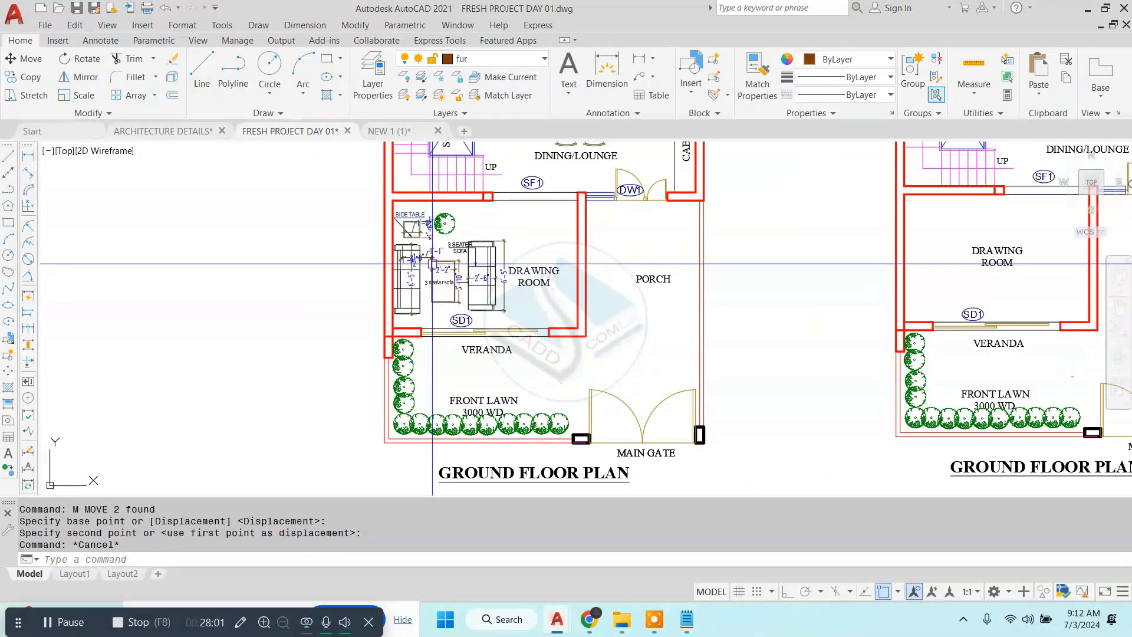
pyautogui.scroll(-6, 433, 262)
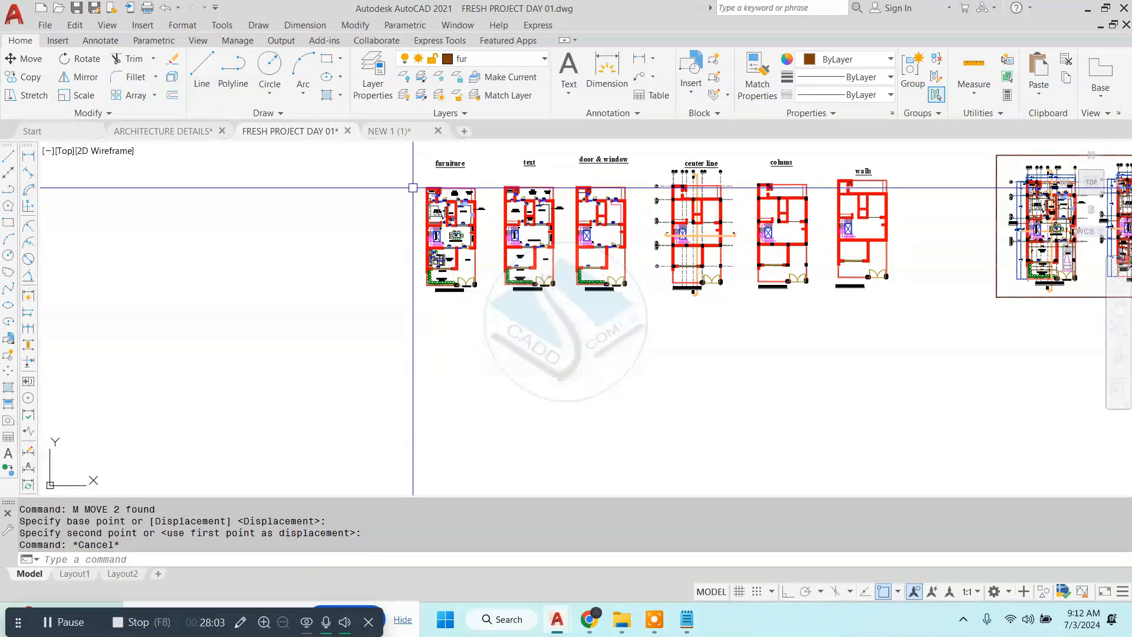
pyautogui.scroll(4, 444, 171)
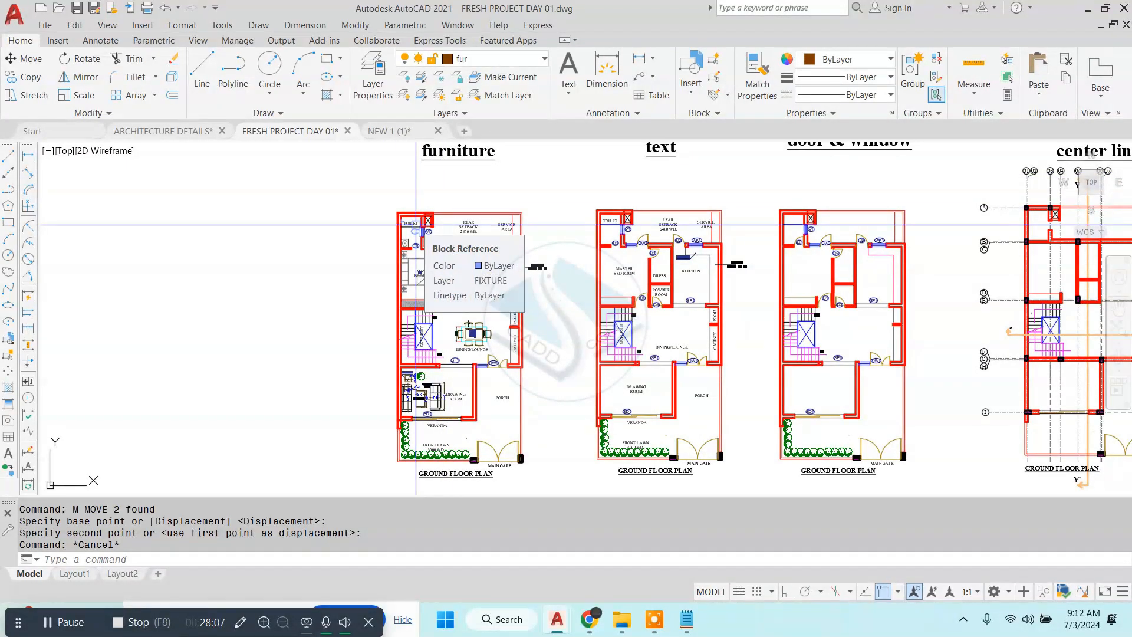
pyautogui.scroll(-2, 416, 224)
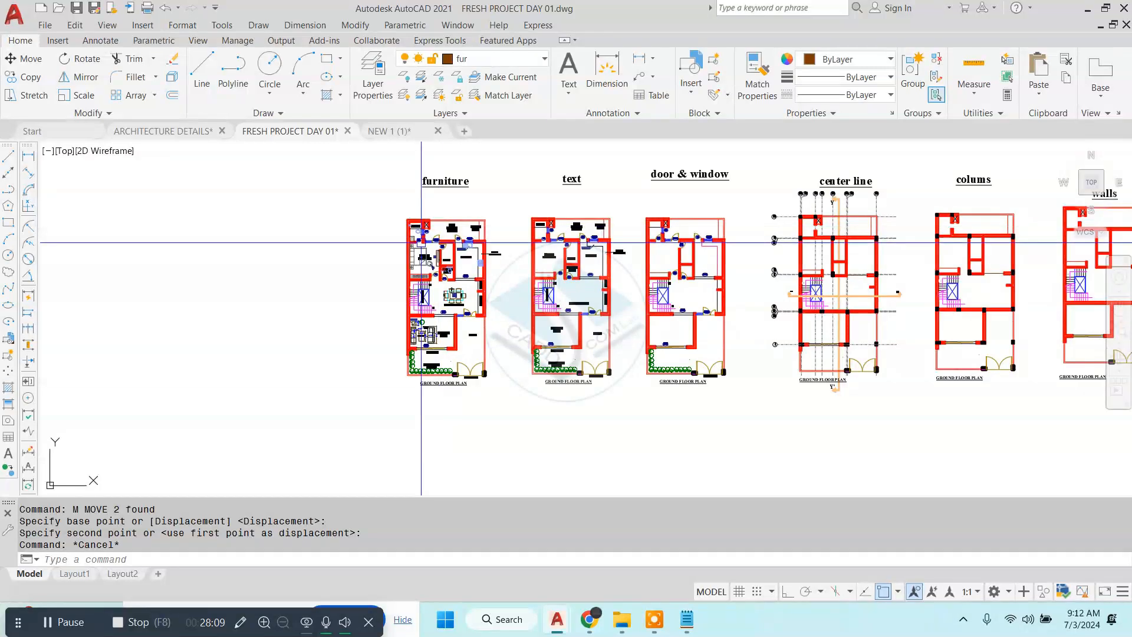
pyautogui.scroll(5, 407, 226)
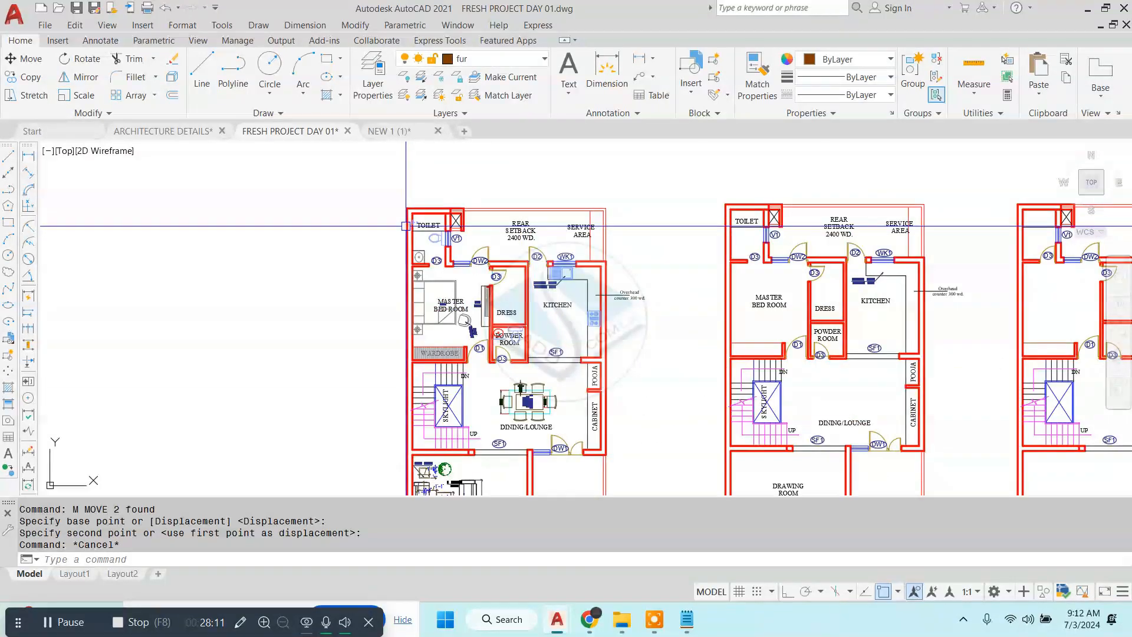
# - Look over the toilet, kitchen and dining room furniture in the NEW 1 (1) drawing and close that drawing
pyautogui.hotkey('ctrl', 'Tab')
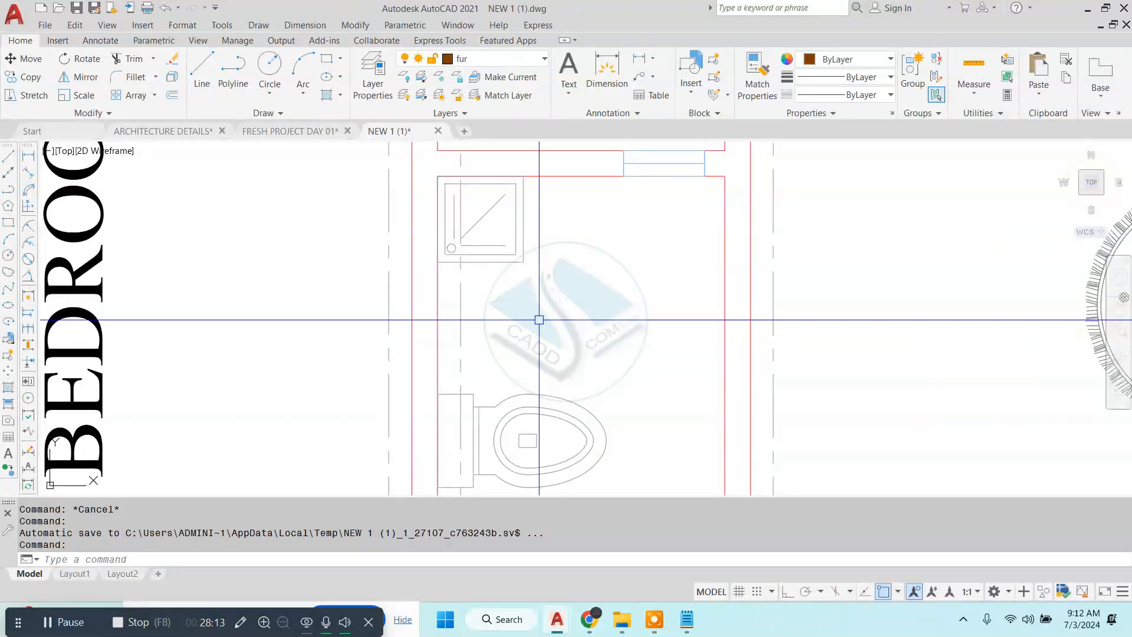
pyautogui.scroll(-3, 538, 318)
pyautogui.scroll(3, 505, 315)
pyautogui.moveTo(786, 284); pyautogui.dragTo(584, 219, button='middle')
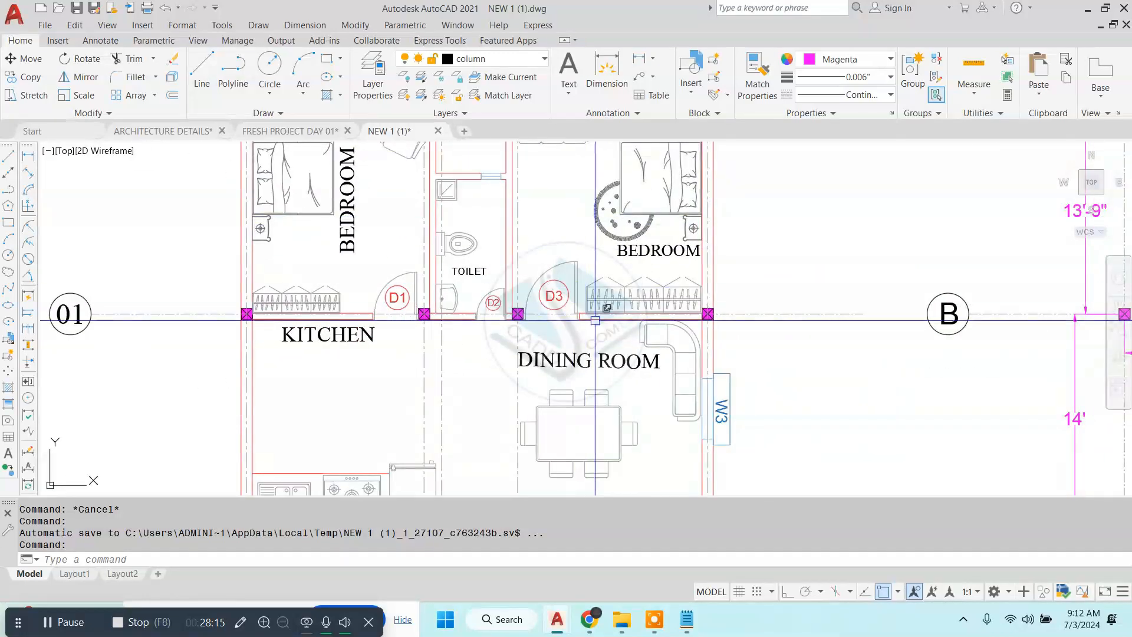
pyautogui.scroll(-2, 648, 298)
pyautogui.moveTo(591, 318); pyautogui.dragTo(604, 287, button='middle')
pyautogui.scroll(4, 569, 351)
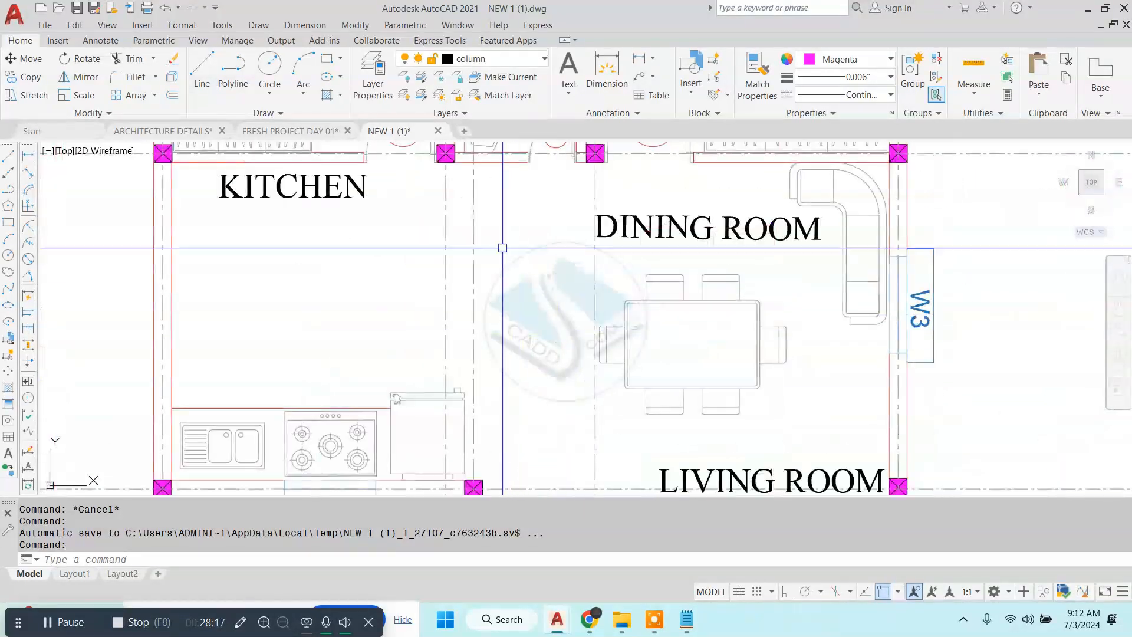
pyautogui.click(437, 132)
pyautogui.click(614, 346)
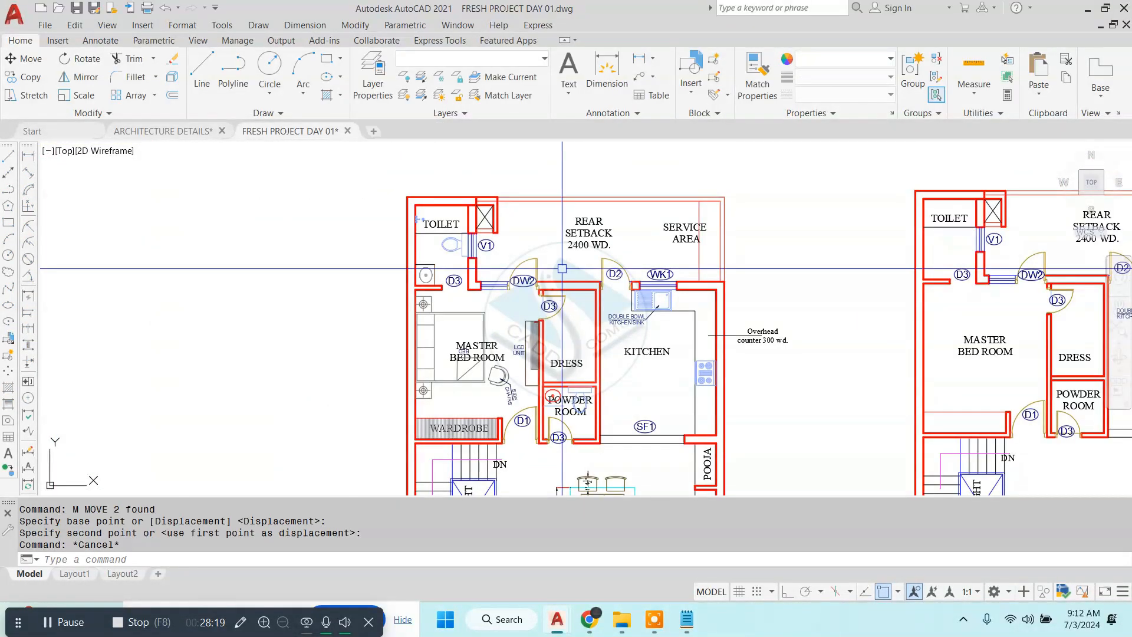
# - Examine the dimensions and grid lines on the framed sheet's ground floor and first floor plans
pyautogui.scroll(-8, 463, 244)
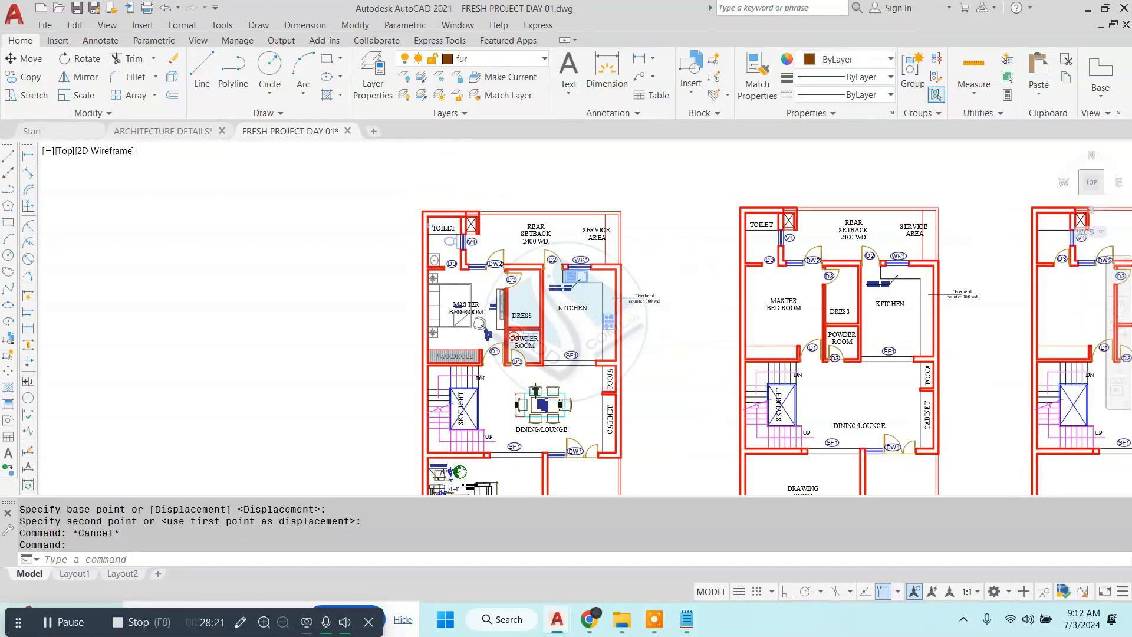
pyautogui.scroll(6, 721, 266)
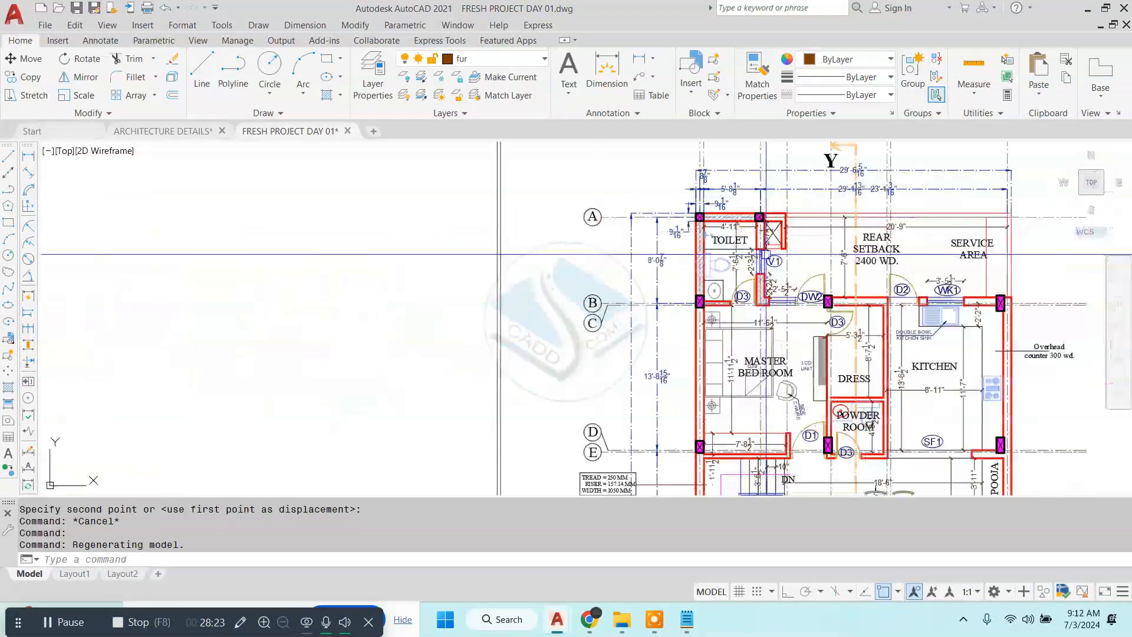
pyautogui.scroll(-4, 625, 218)
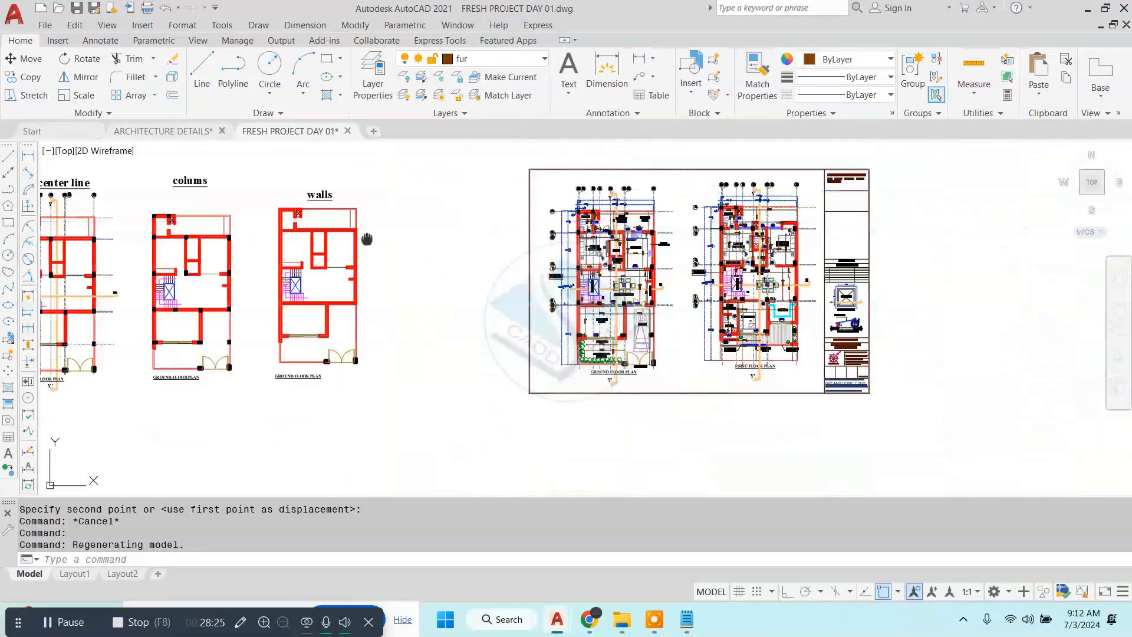
pyautogui.moveTo(366, 240); pyautogui.dragTo(965, 249, button='middle')
pyautogui.scroll(-2, 965, 250)
pyautogui.moveTo(1098, 263); pyautogui.dragTo(634, 276, button='middle')
pyautogui.scroll(6, 677, 248)
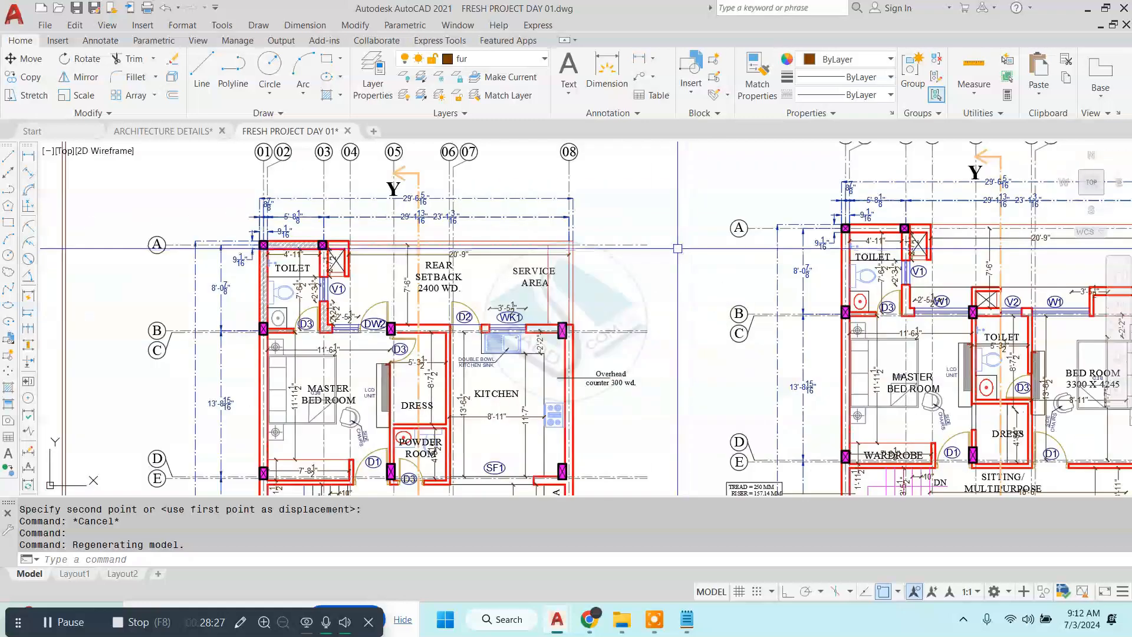
pyautogui.moveTo(509, 246); pyautogui.dragTo(703, 224, button='middle')
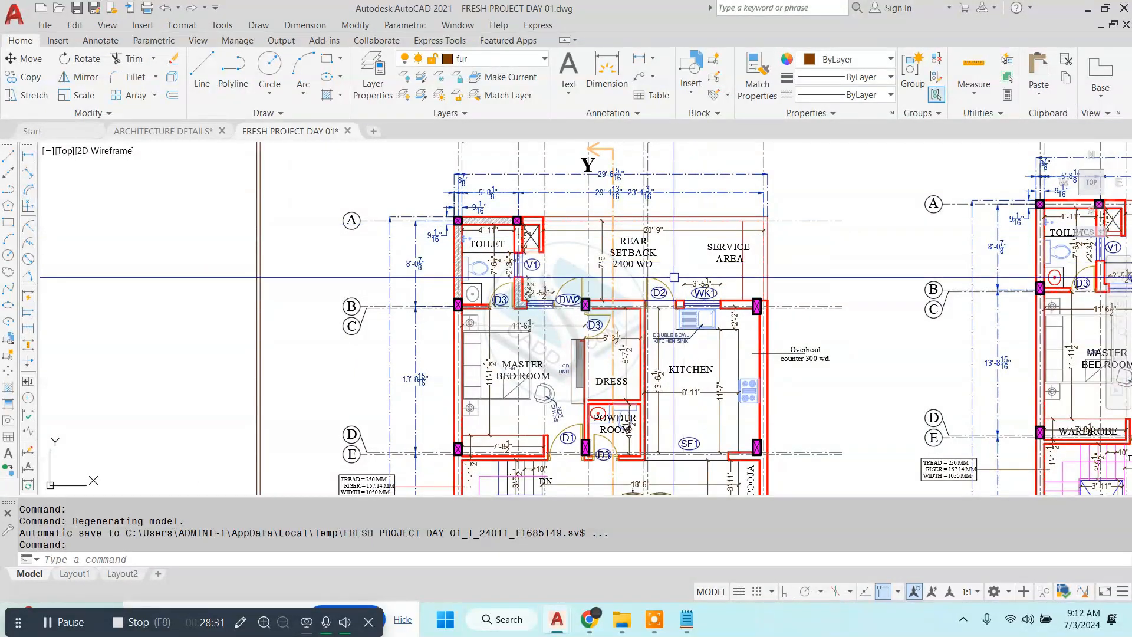
pyautogui.moveTo(608, 235); pyautogui.dragTo(607, 259, button='middle')
# - Erase the horizontal grid dimensions above the toilet and rear setback on the framed ground floor plan
pyautogui.scroll(2, 690, 207)
pyautogui.click(725, 167)
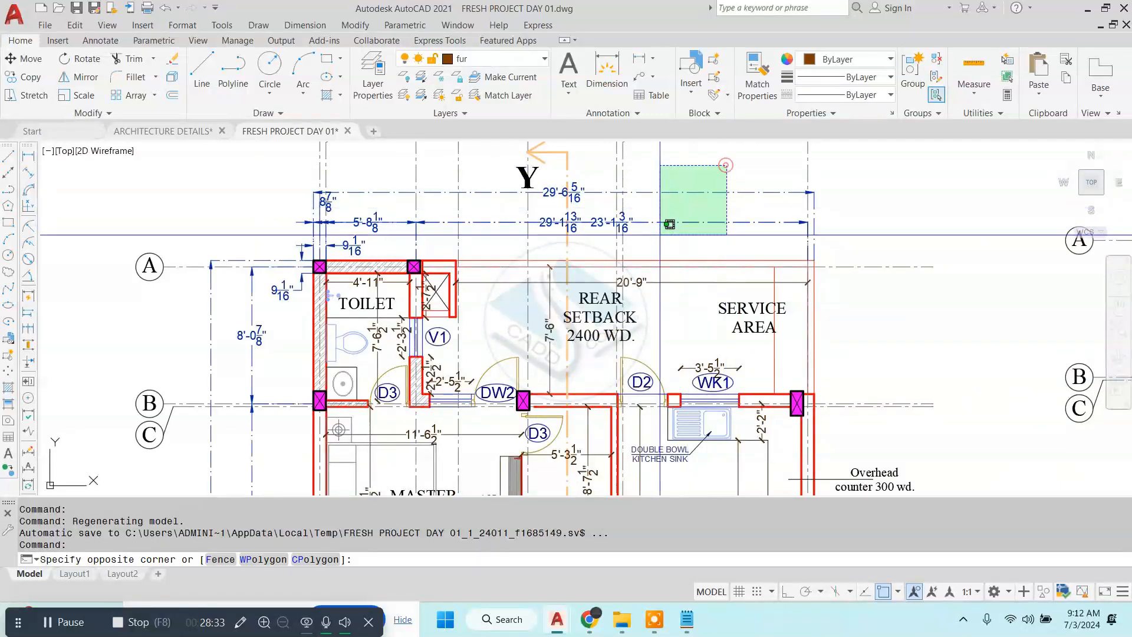
pyautogui.click(658, 235)
pyautogui.write('e')
pyautogui.press('space')
pyautogui.scroll(4, 332, 209)
pyautogui.click(331, 207)
pyautogui.write('e')
pyautogui.click(421, 243)
pyautogui.click(392, 299)
pyautogui.write('e')
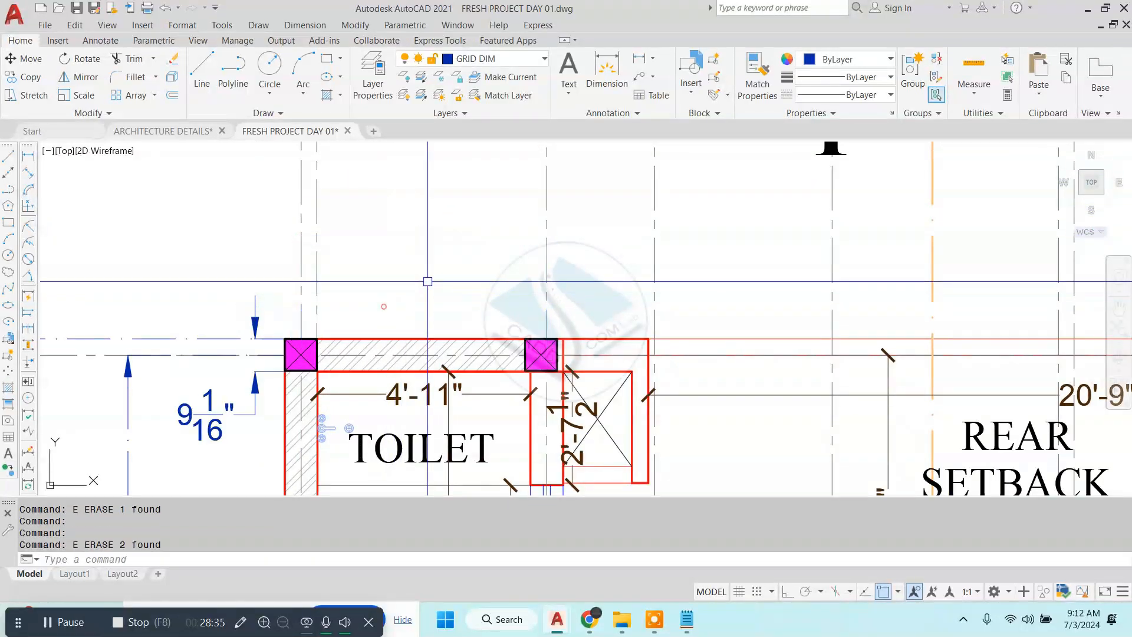
pyautogui.press('Escape')
# - Add a linear dimension above the ground floor plan for its overall width between the outer rear wall corners
pyautogui.scroll(-4, 467, 246)
pyautogui.click(284, 24)
pyautogui.click(316, 63)
pyautogui.scroll(2, 385, 253)
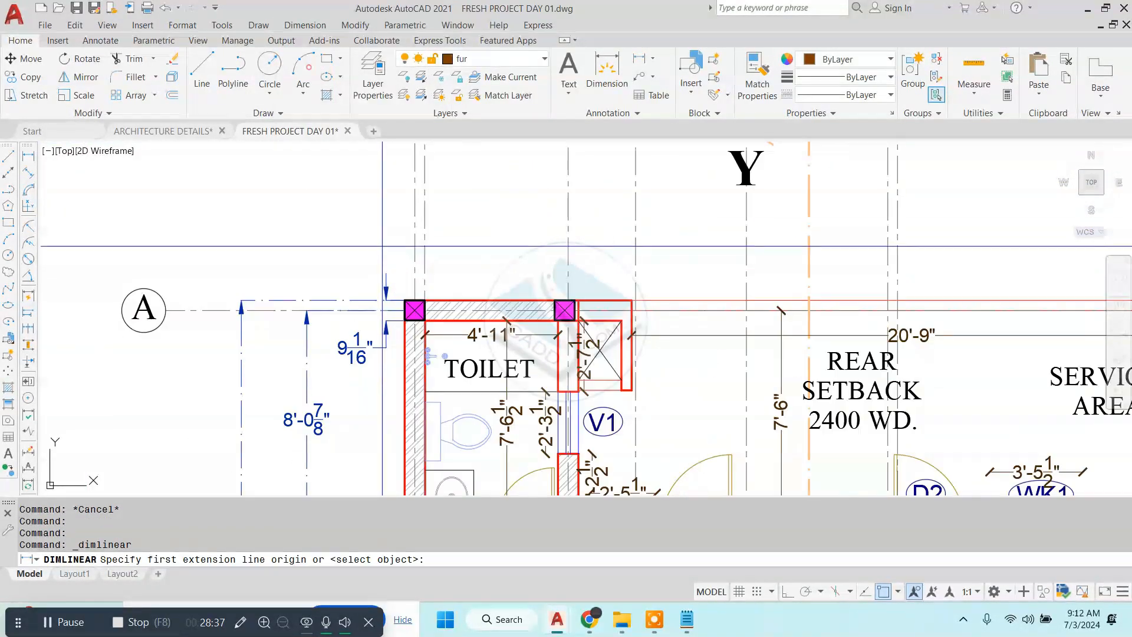
pyautogui.click(405, 300)
pyautogui.moveTo(648, 277); pyautogui.dragTo(330, 277, button='middle')
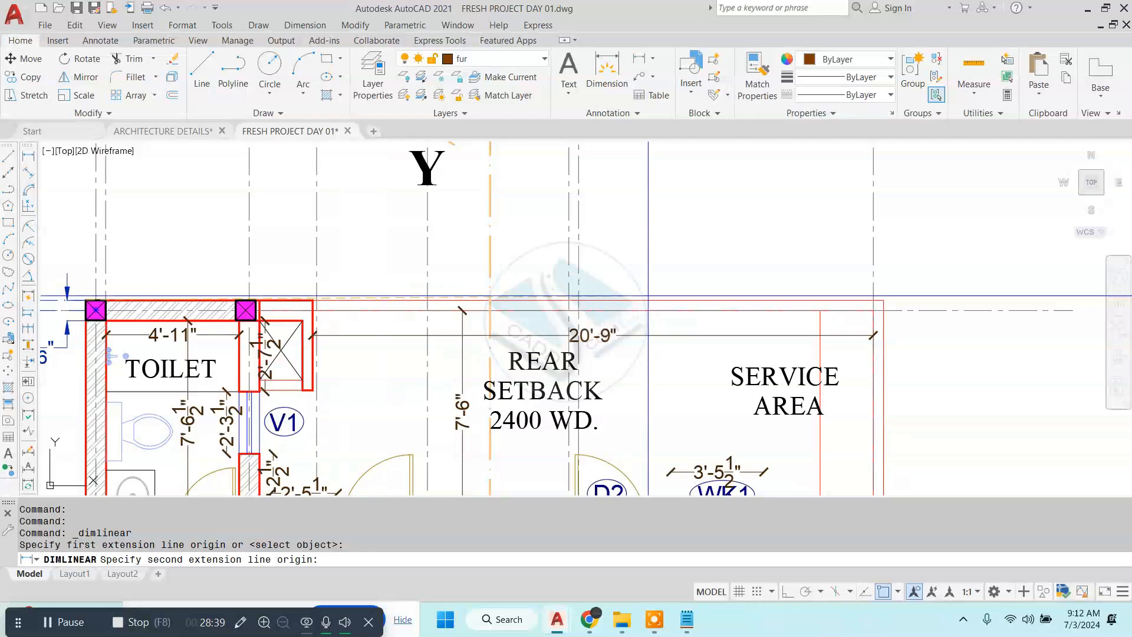
pyautogui.click(884, 301)
pyautogui.moveTo(724, 245); pyautogui.dragTo(737, 265, button='middle')
pyautogui.click(631, 218)
pyautogui.moveTo(318, 263); pyautogui.dragTo(522, 248, button='middle')
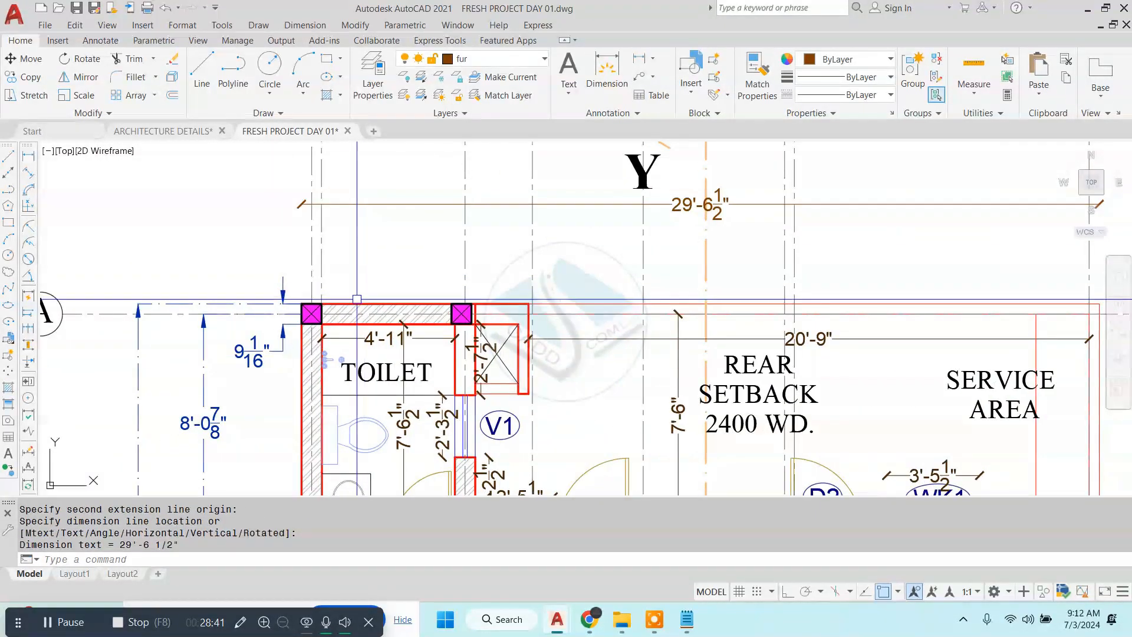
pyautogui.press('Escape')
# - Add a linear dimension between grid lines 01 and 02, just below the overall width dimension
pyautogui.scroll(4, 307, 296)
pyautogui.press('space')
pyautogui.click(322, 316)
pyautogui.click(347, 316)
pyautogui.scroll(-3, 346, 277)
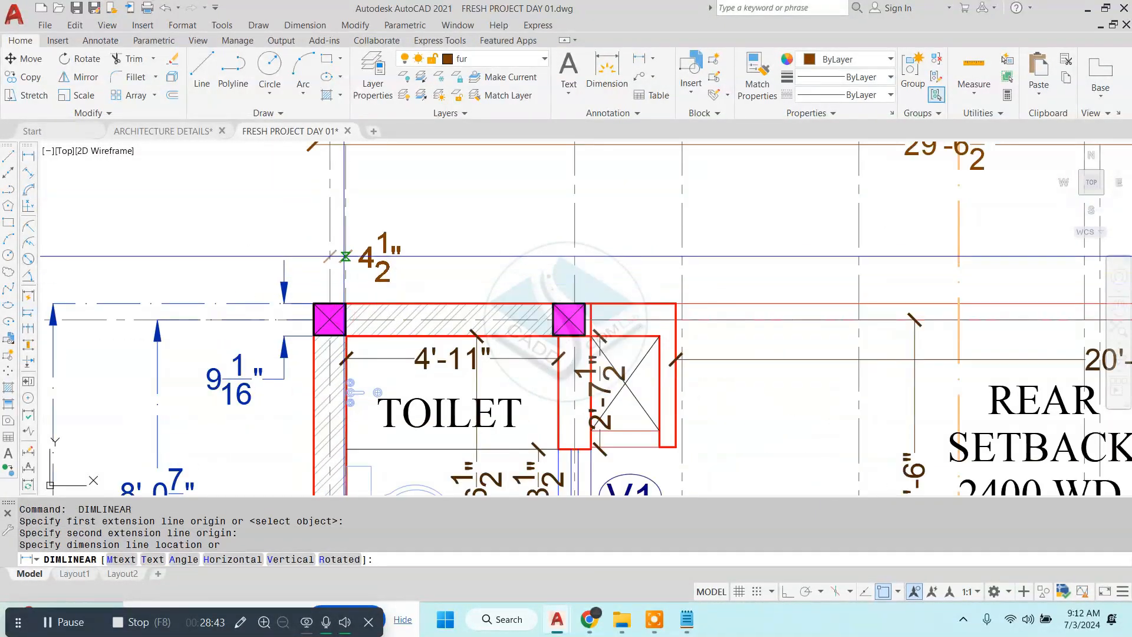
pyautogui.scroll(2, 345, 236)
pyautogui.click(345, 217)
pyautogui.press('Escape')
# - Dimension the distance between grid lines 02 and 03 in line with the previous grid dimension
pyautogui.press('space')
pyautogui.click(346, 316)
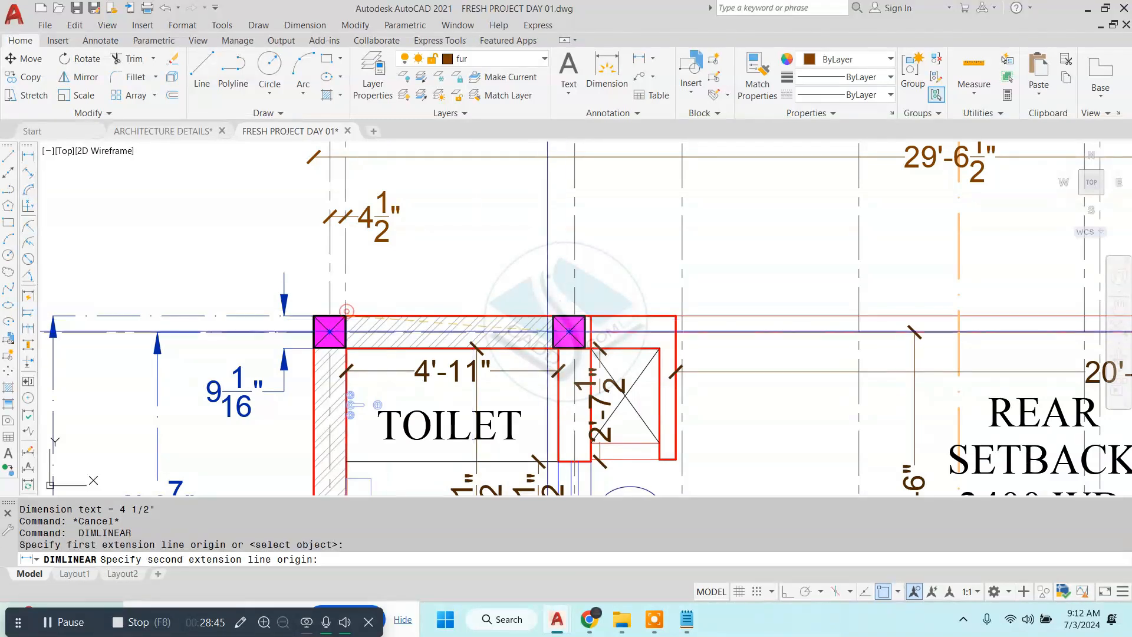
pyautogui.click(575, 316)
pyautogui.click(394, 216)
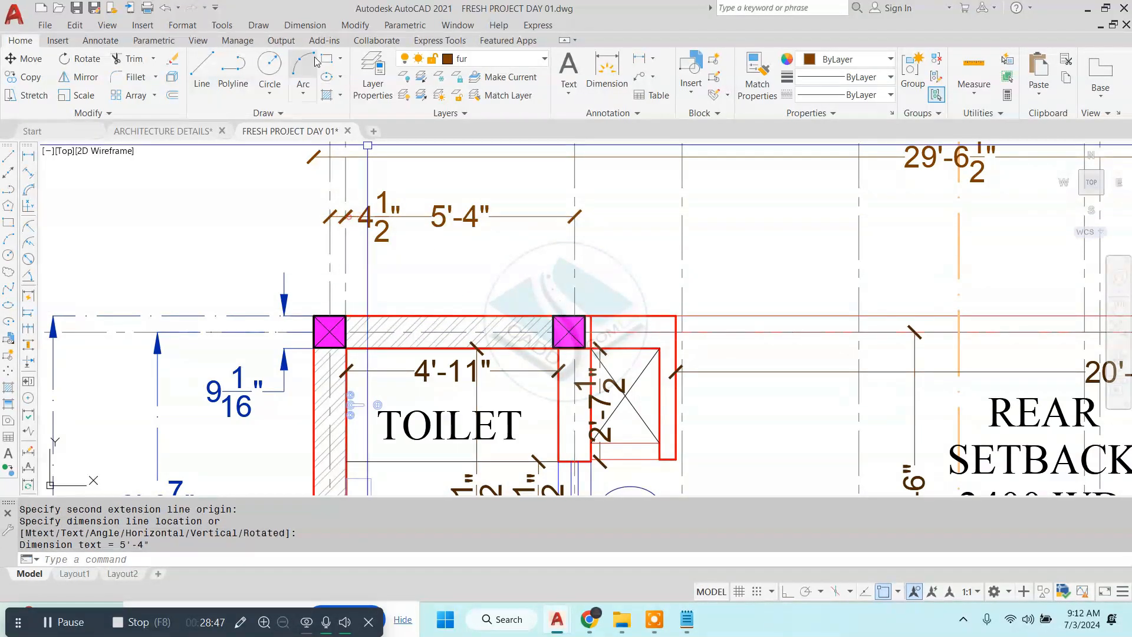
# - Continue the dimension chain from grid line 03 through every remaining grid line to 08
pyautogui.click(304, 25)
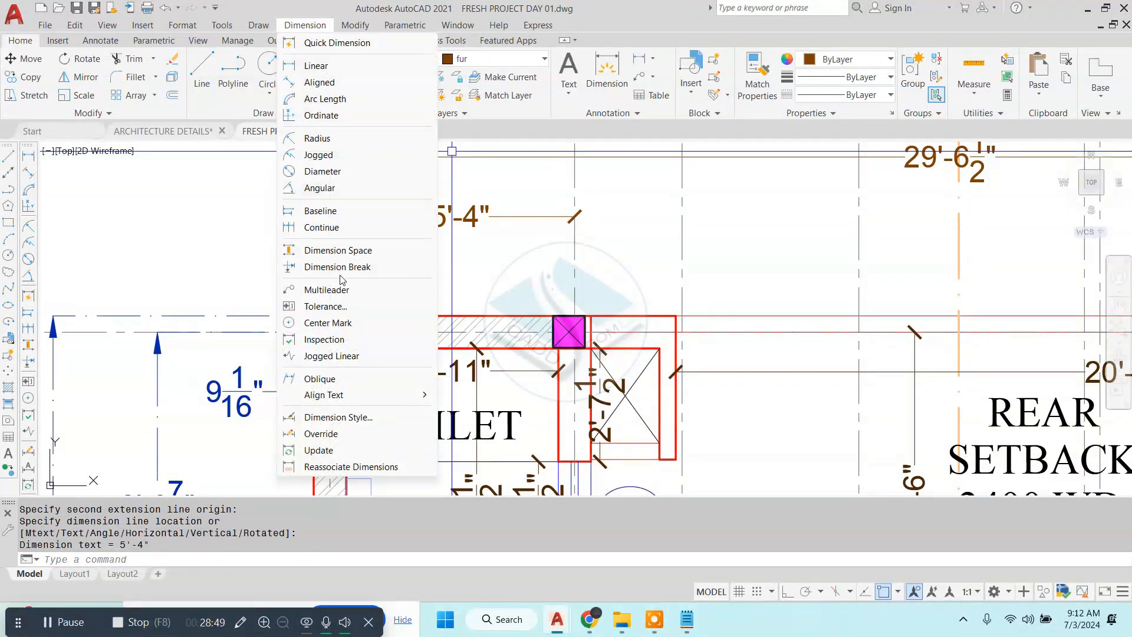
pyautogui.click(376, 227)
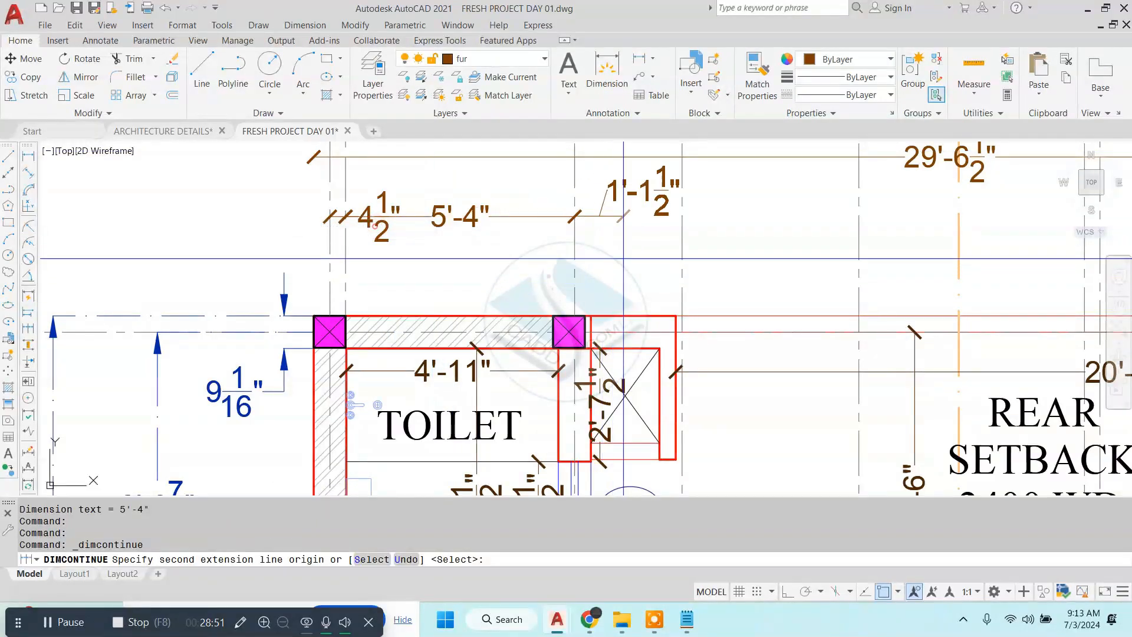
pyautogui.click(682, 319)
pyautogui.moveTo(858, 216); pyautogui.dragTo(610, 257, button='middle')
pyautogui.click(610, 257)
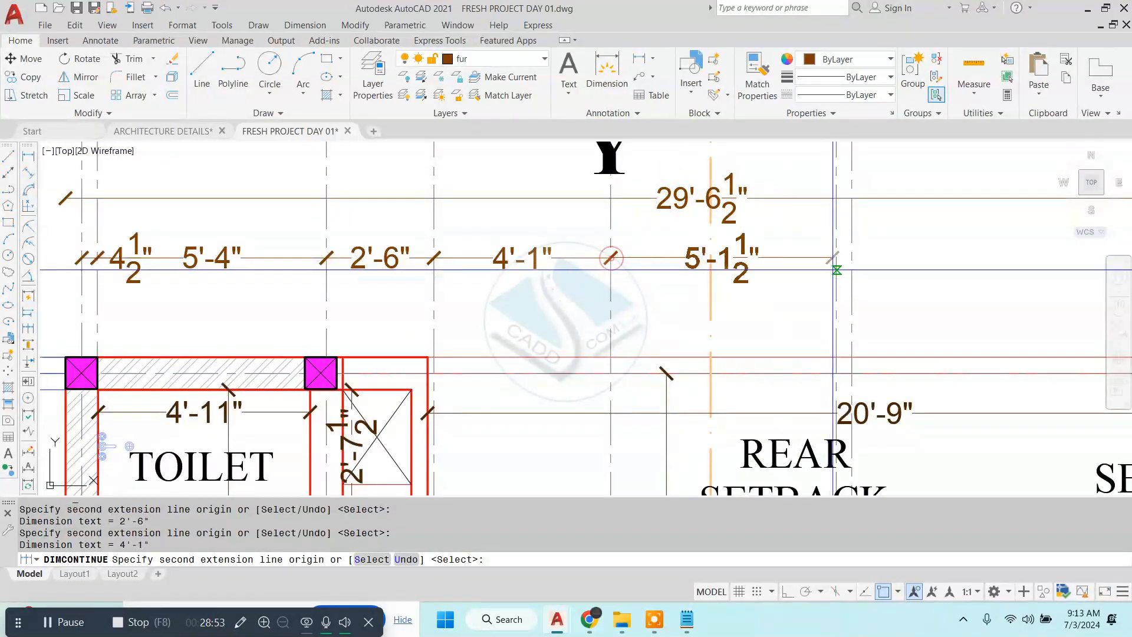
pyautogui.click(837, 258)
pyautogui.click(852, 258)
pyautogui.moveTo(851, 258); pyautogui.dragTo(363, 265, button='middle')
pyautogui.click(833, 263)
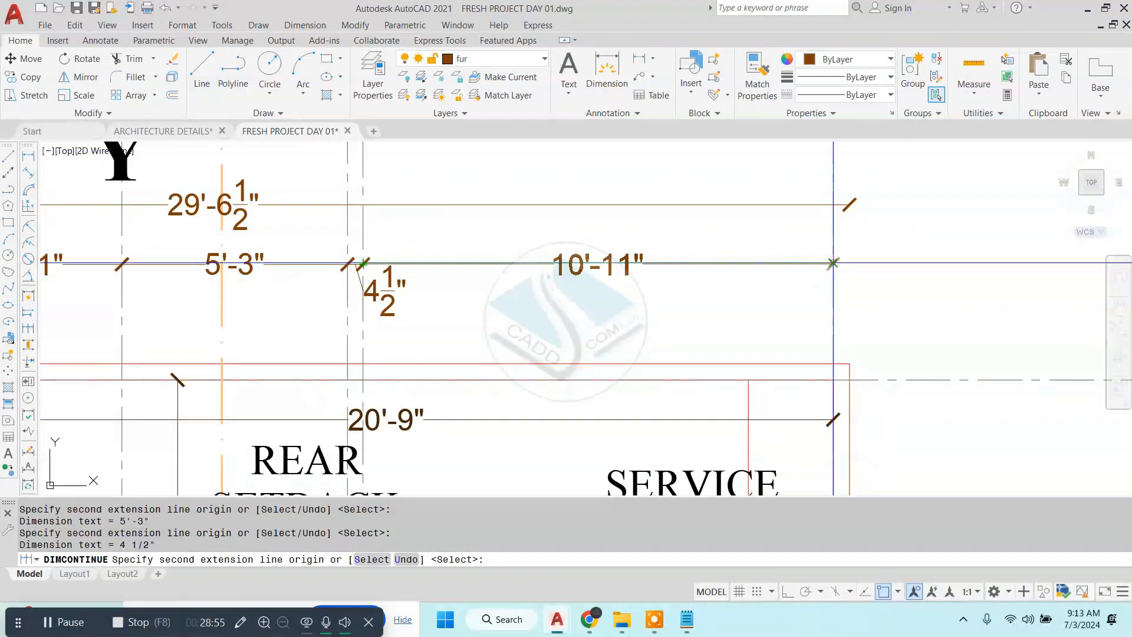
pyautogui.press('Escape')
pyautogui.scroll(-3, 725, 263)
pyautogui.scroll(3, 491, 248)
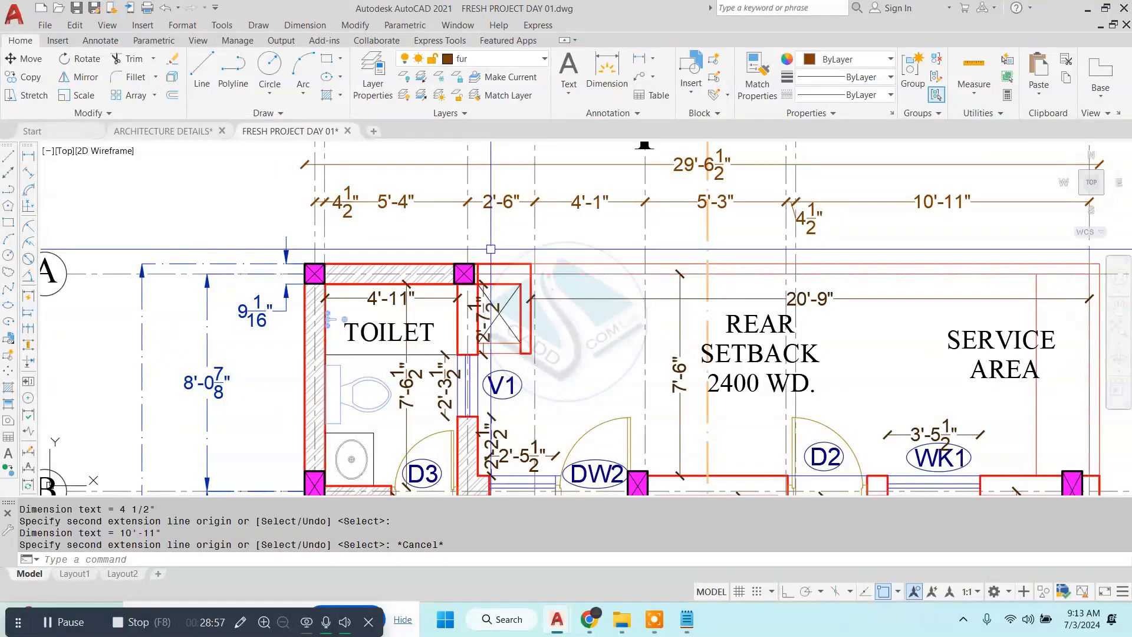
# - Match the overall width dimension and the first grid dimensions to the blue vertical dimension beside grid line A
pyautogui.write('ma')
pyautogui.press('Return')
pyautogui.click(270, 319)
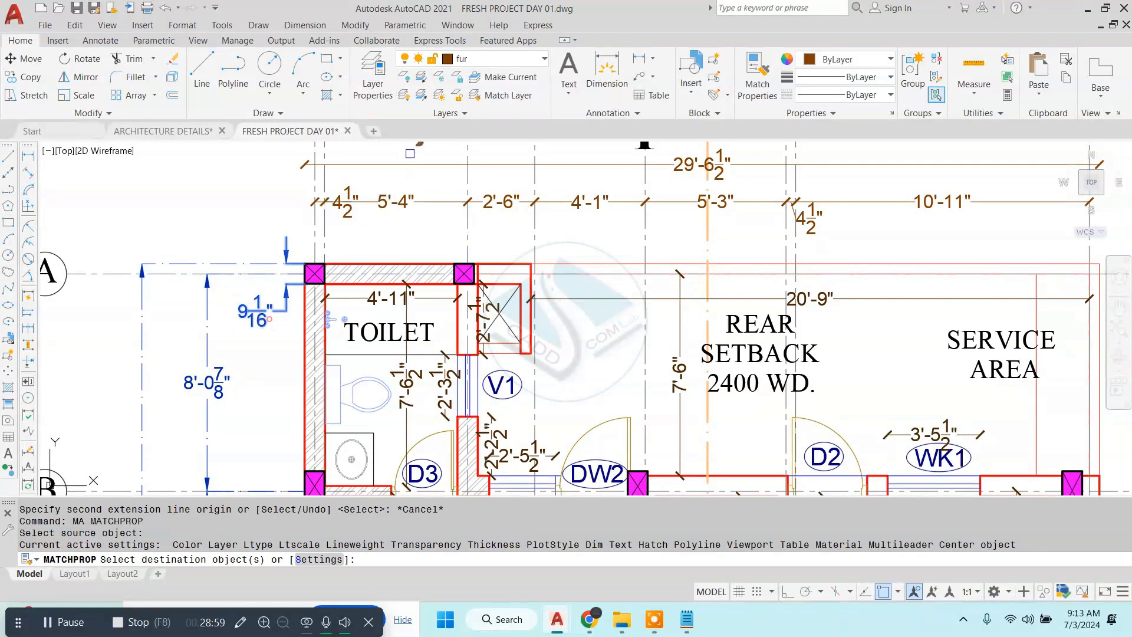
pyautogui.click(410, 154)
pyautogui.click(392, 218)
pyautogui.click(497, 204)
pyautogui.click(362, 220)
pyautogui.click(350, 207)
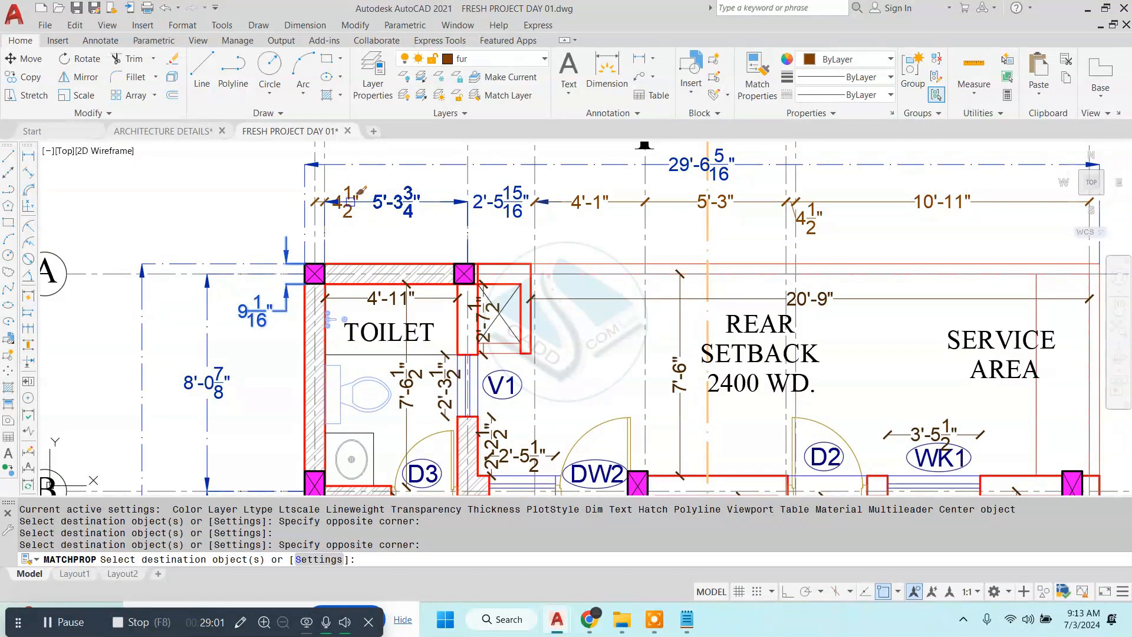
# - Apply the same blue dimension properties to the remaining dimensions in the grid chain above the plan
pyautogui.click(351, 188)
pyautogui.click(230, 167)
pyautogui.moveTo(932, 240); pyautogui.dragTo(752, 243, button='middle')
pyautogui.click(951, 224)
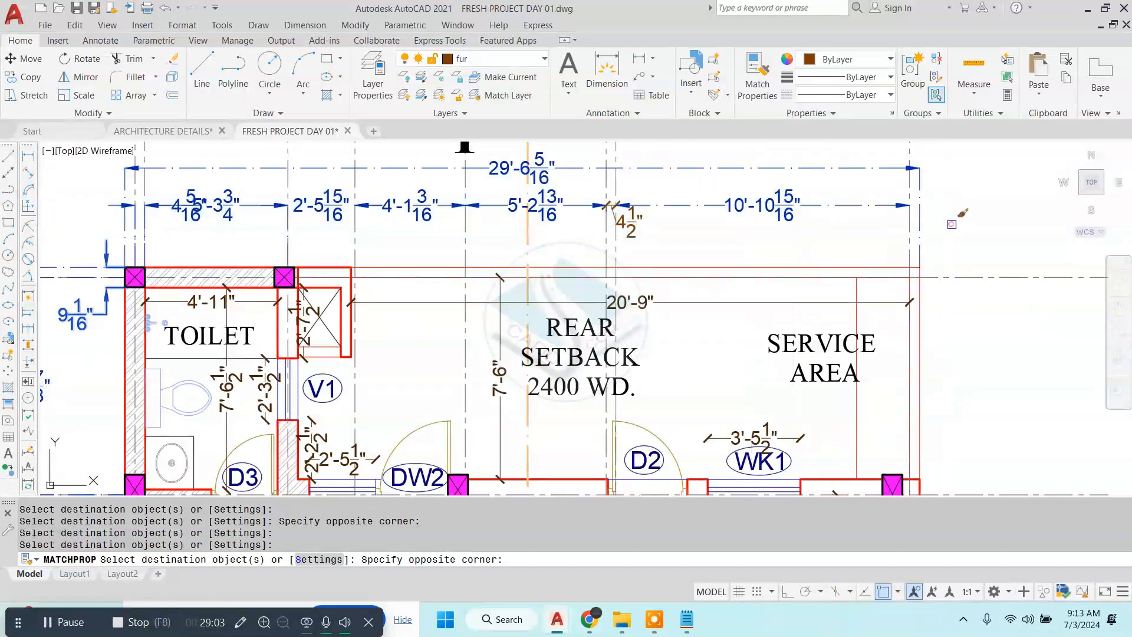
pyautogui.scroll(4, 615, 219)
pyautogui.press('Escape')
# - Examine the restyled dimensions above the plan and the existing interior dimensions of the toilet
pyautogui.scroll(-6, 654, 245)
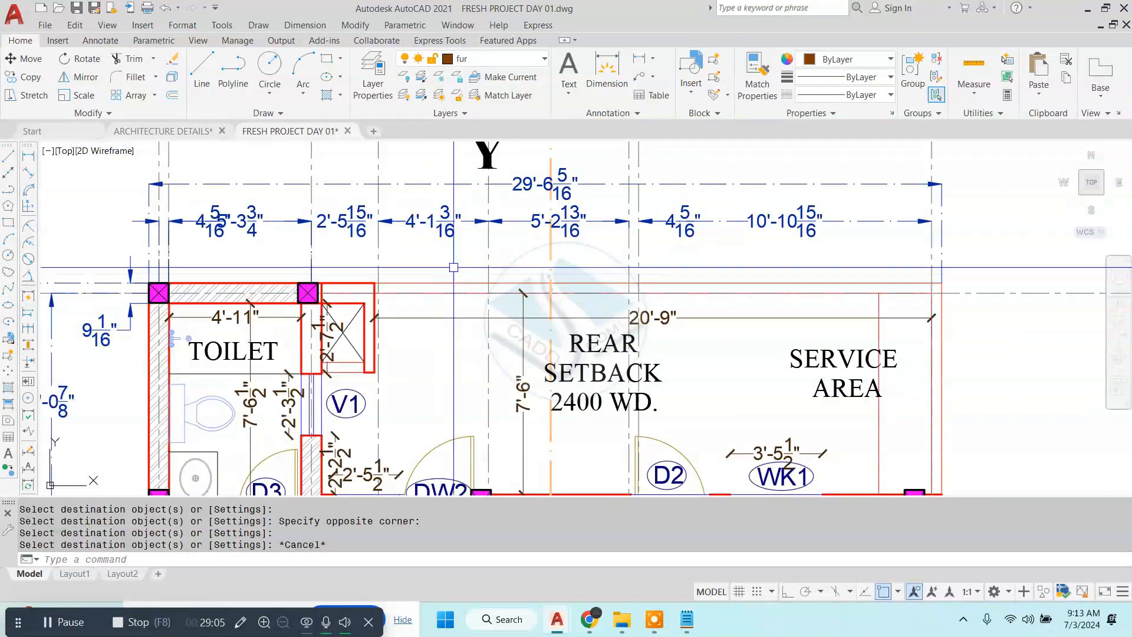
pyautogui.moveTo(537, 228); pyautogui.dragTo(631, 232, button='middle')
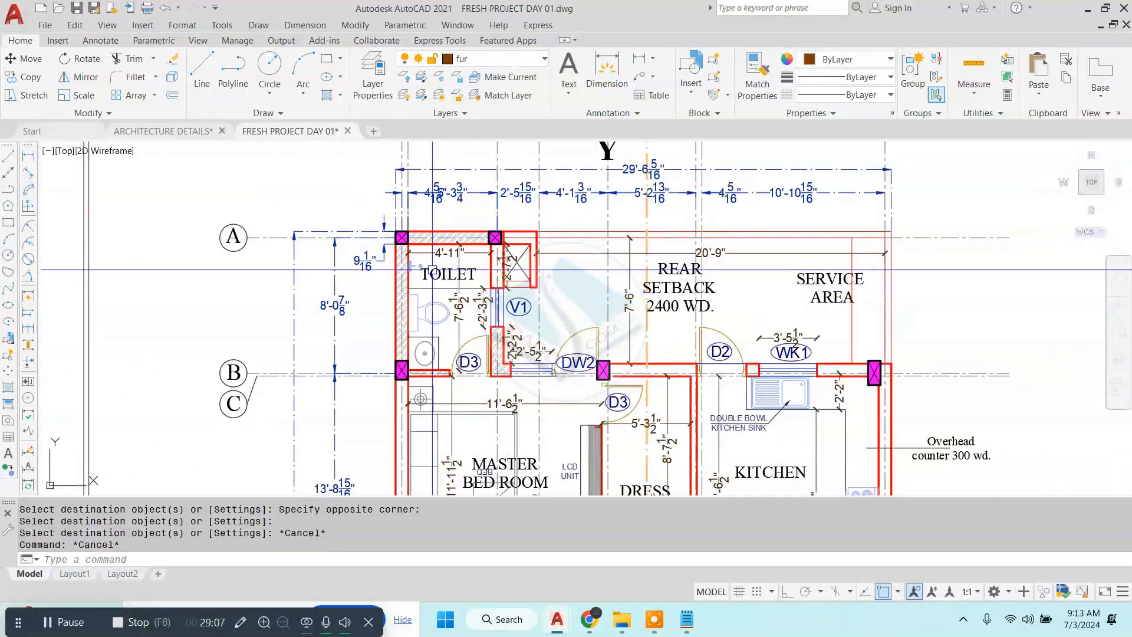
pyautogui.press('Escape')
pyautogui.scroll(8, 515, 298)
pyautogui.press('Escape')
pyautogui.scroll(-6, 515, 297)
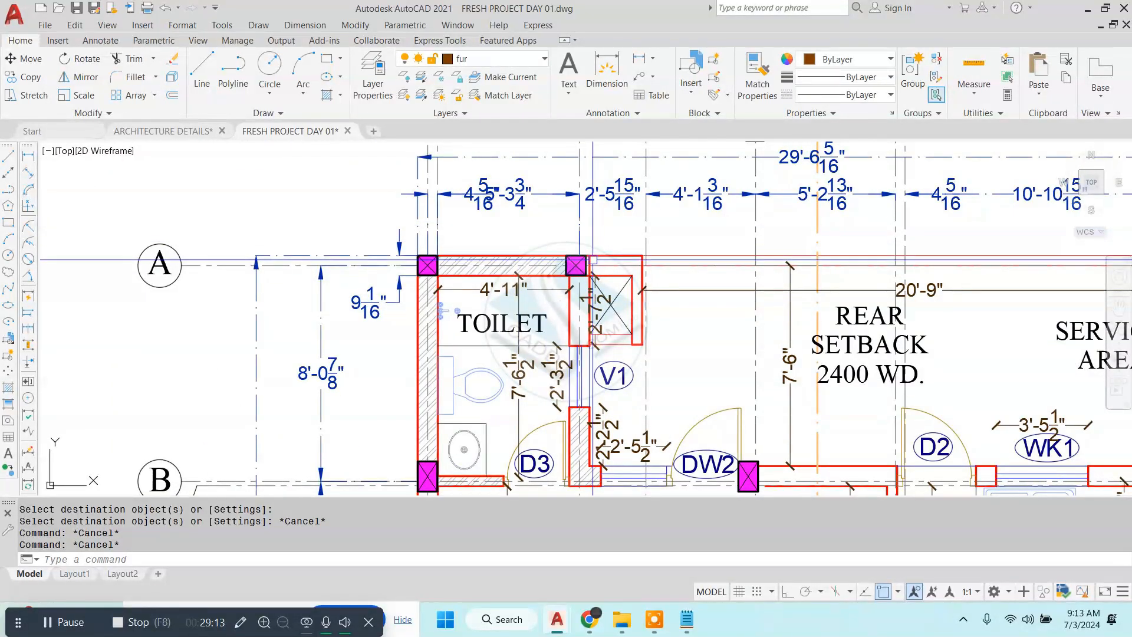
pyautogui.scroll(-3, 593, 259)
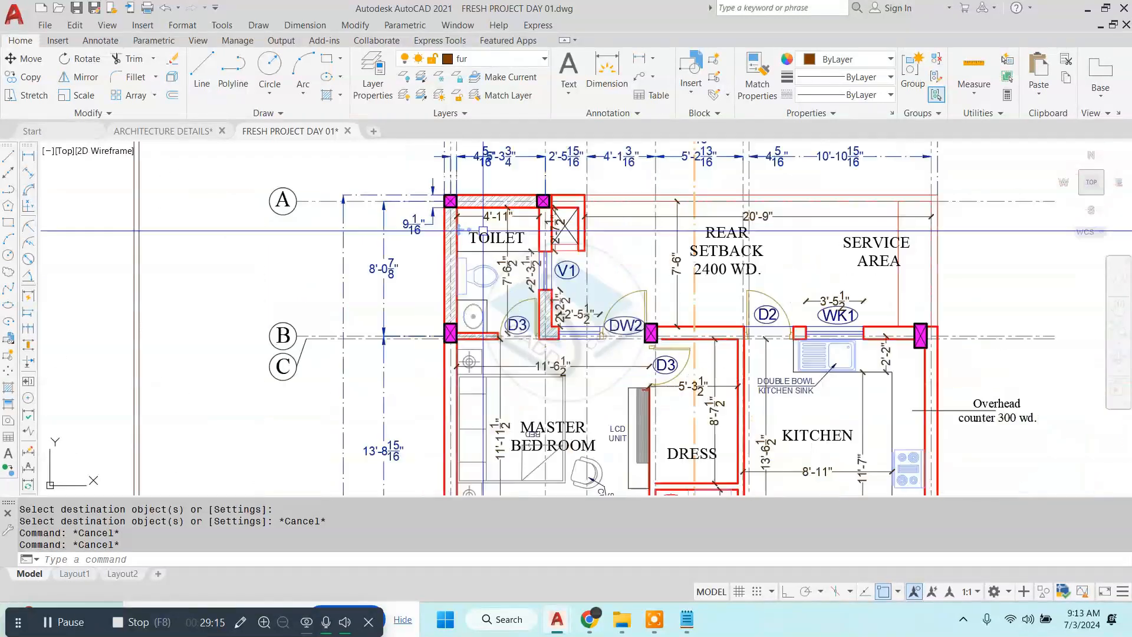
pyautogui.scroll(5, 482, 230)
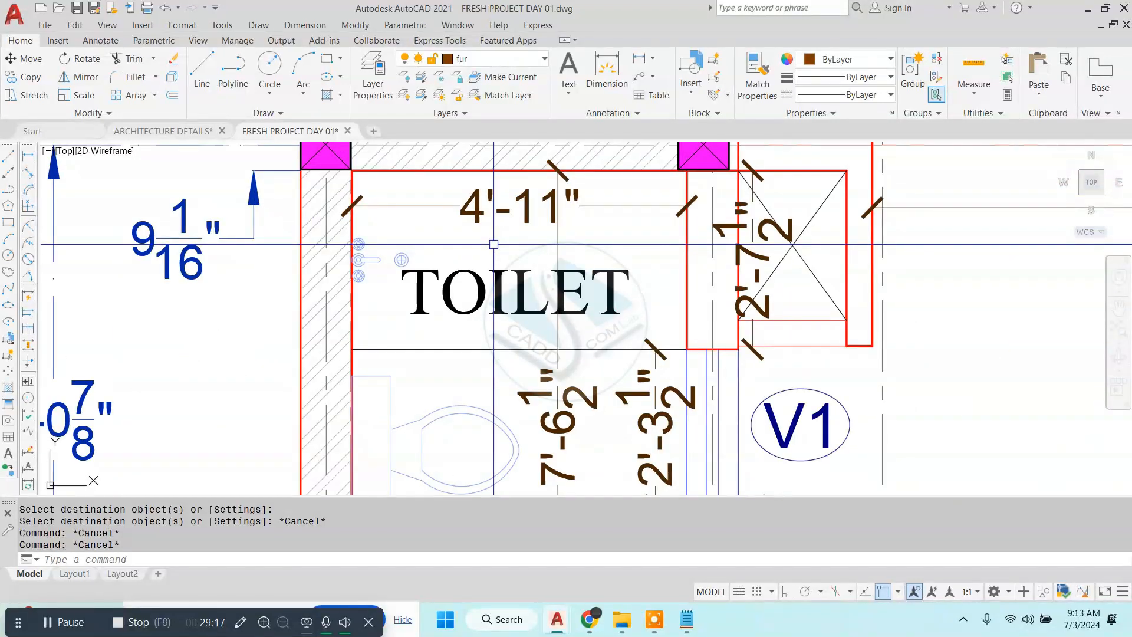
pyautogui.scroll(-1, 494, 243)
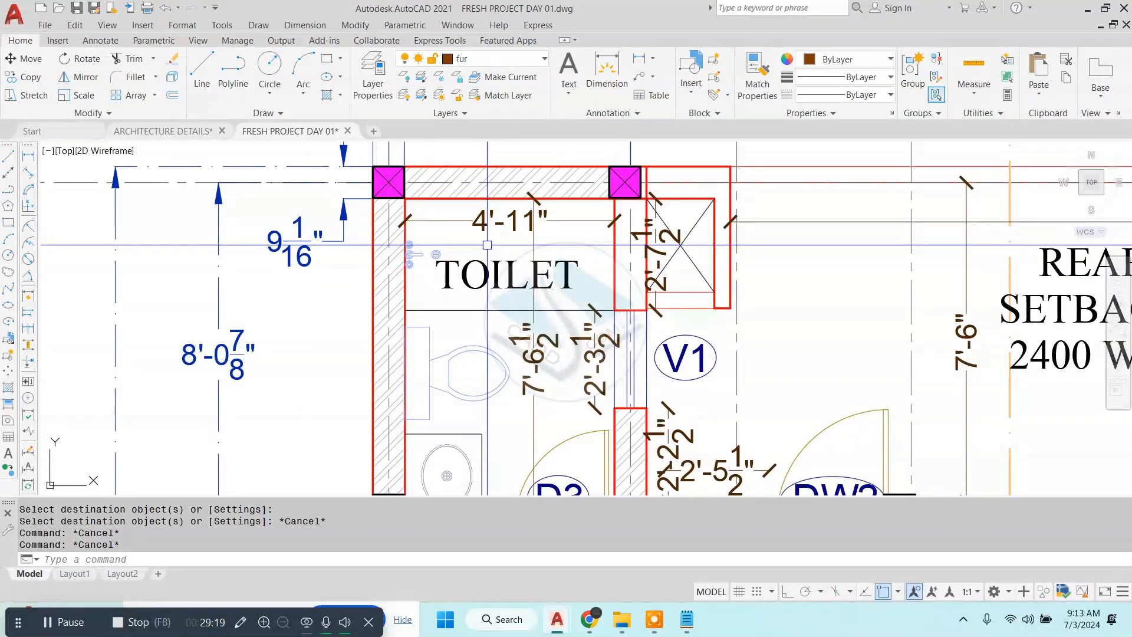
# - Erase the toilet's interior width and depth dimensions and the dimension of the V1 opening
pyautogui.moveTo(488, 224); pyautogui.dragTo(472, 206, button='middle')
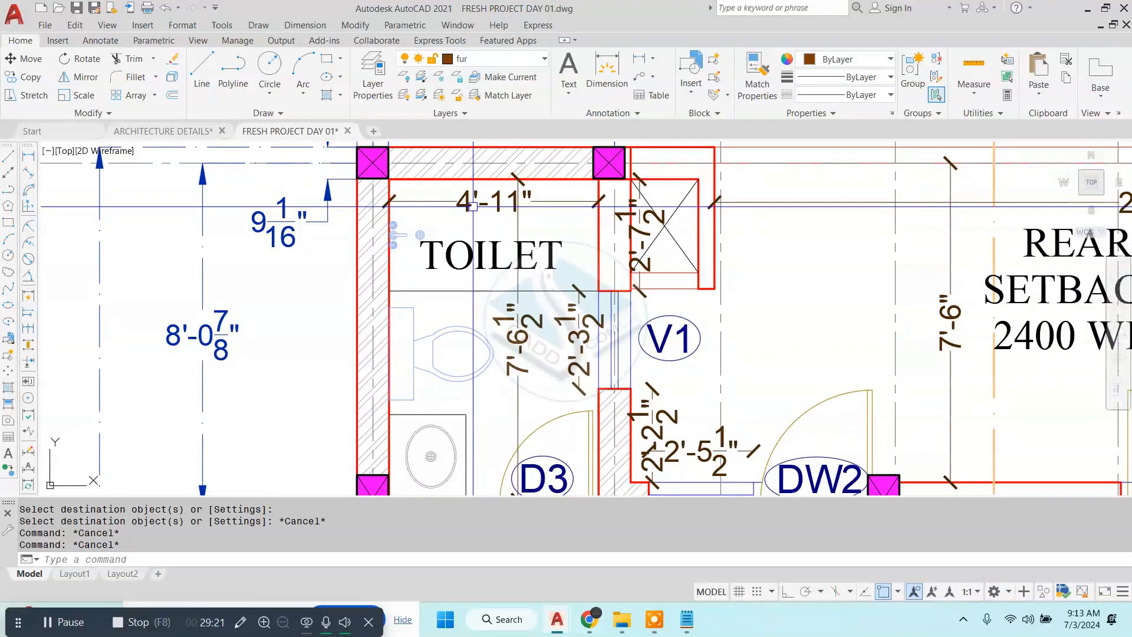
pyautogui.click(474, 205)
pyautogui.click(528, 341)
pyautogui.write('e')
pyautogui.click(561, 344)
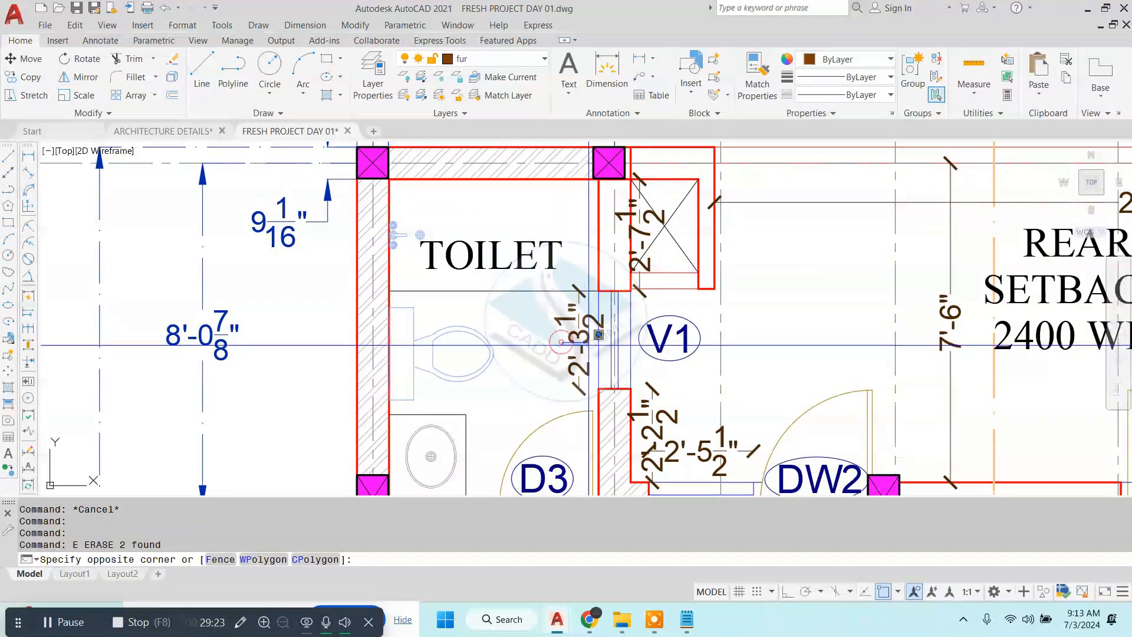
pyautogui.press('Escape')
pyautogui.click(575, 345)
pyautogui.write('e')
# - Erase the dimension beside the shaft and the wall and window dimensions between V1 and DW2
pyautogui.click(641, 235)
pyautogui.write('e')
pyautogui.moveTo(651, 376)
pyautogui.mouseDown(button='middle')
pyautogui.moveTo(632, 283)
pyautogui.moveTo(604, 296)
pyautogui.mouseUp(button='middle')
pyautogui.click(631, 290)
pyautogui.write('e')
pyautogui.click(664, 341)
pyautogui.click(661, 357)
pyautogui.write('e')
pyautogui.press('Escape')
pyautogui.press('Escape')
pyautogui.press('Escape')
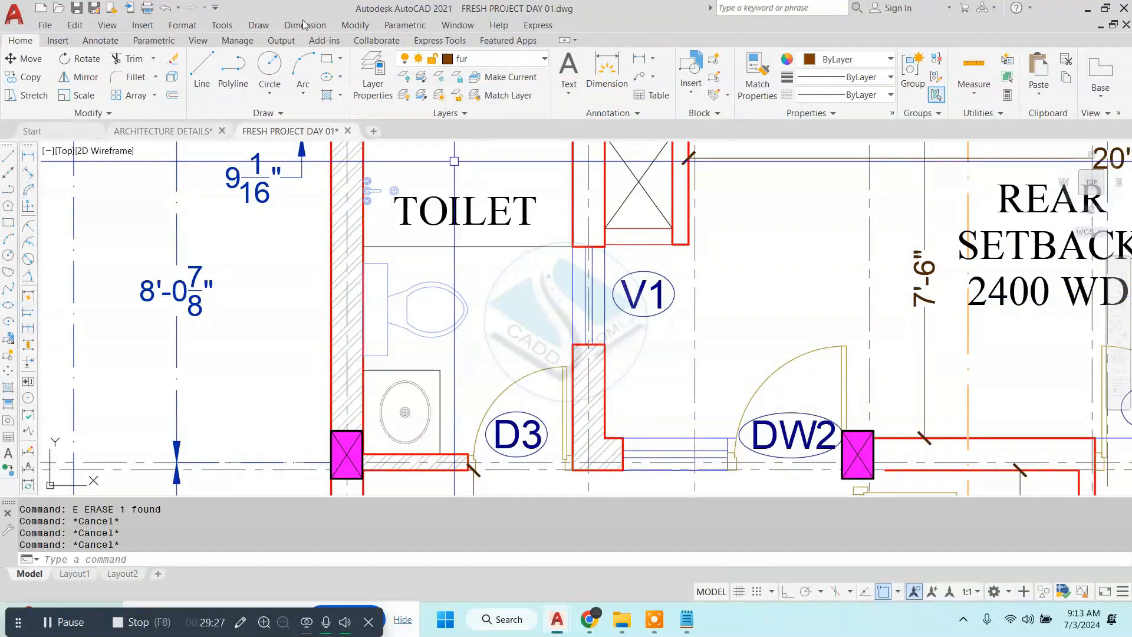
# - Add a linear dimension across the toilet's inside width, just above the TOILET label
pyautogui.click(302, 22)
pyautogui.click(325, 69)
pyautogui.moveTo(368, 189); pyautogui.dragTo(360, 230, button='middle')
pyautogui.click(356, 175)
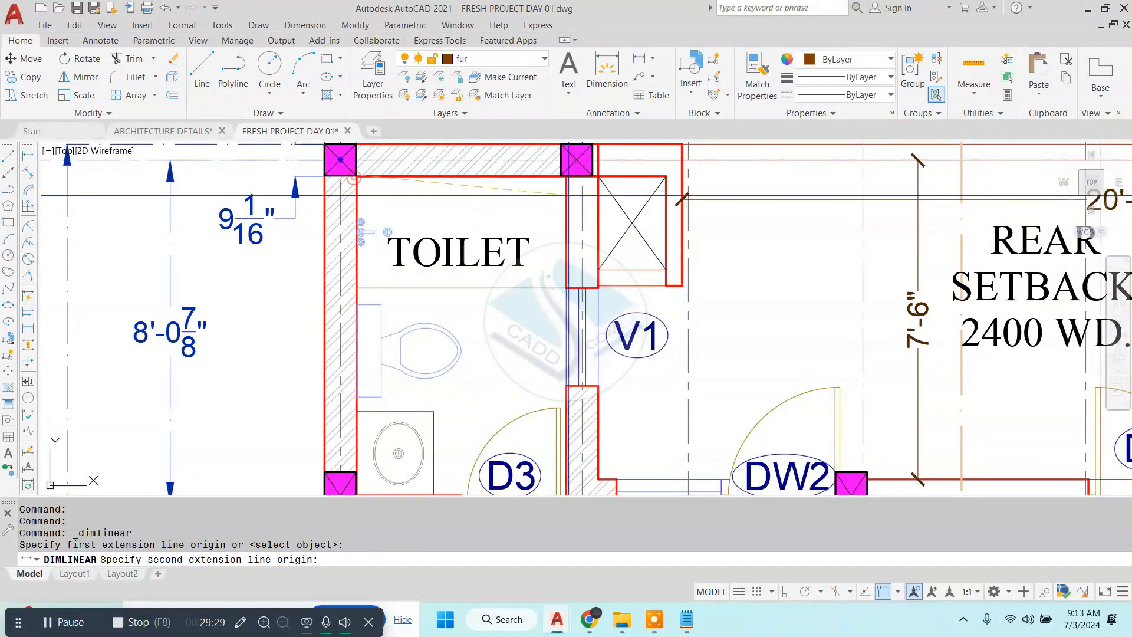
pyautogui.click(565, 176)
pyautogui.click(495, 202)
pyautogui.moveTo(496, 255); pyautogui.dragTo(495, 251, button='middle')
pyautogui.press('Escape')
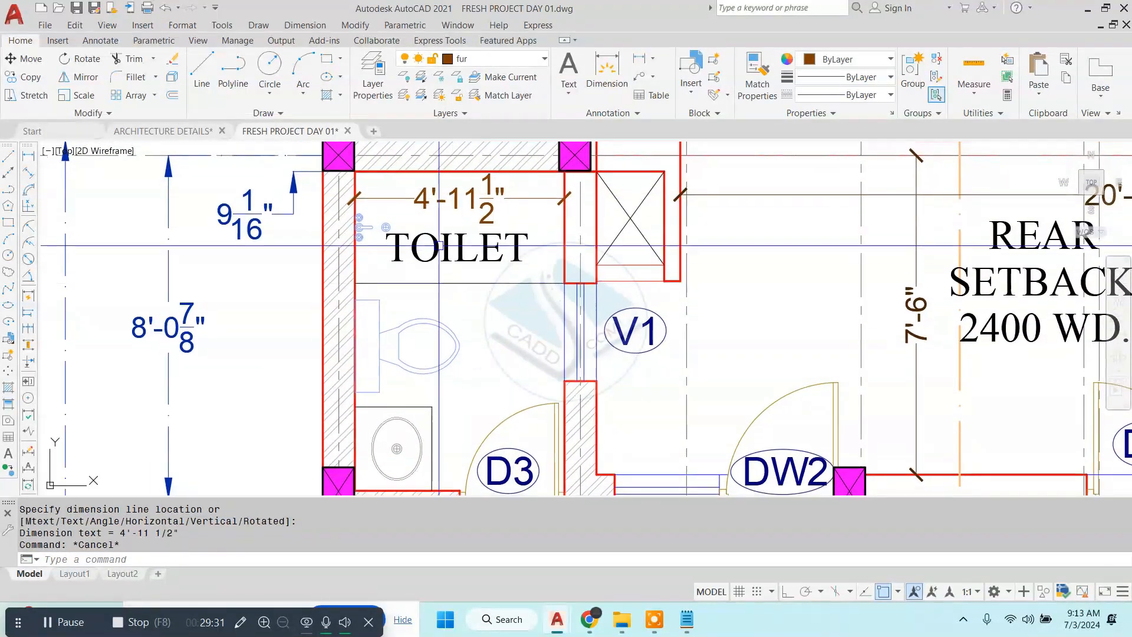
# - Add a vertical linear dimension for the toilet's inside depth, running through the wash basin
pyautogui.press('space')
pyautogui.click(386, 172)
pyautogui.moveTo(386, 471); pyautogui.dragTo(381, 432, button='middle')
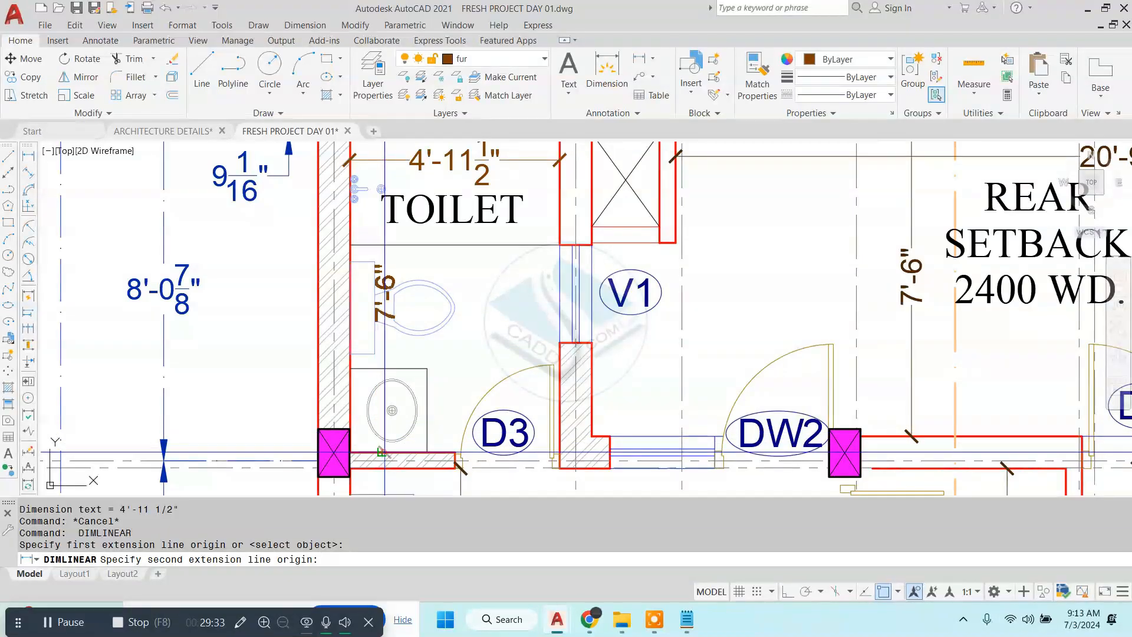
pyautogui.click(381, 453)
pyautogui.click(393, 377)
pyautogui.scroll(2, 376, 388)
pyautogui.scroll(-2, 493, 346)
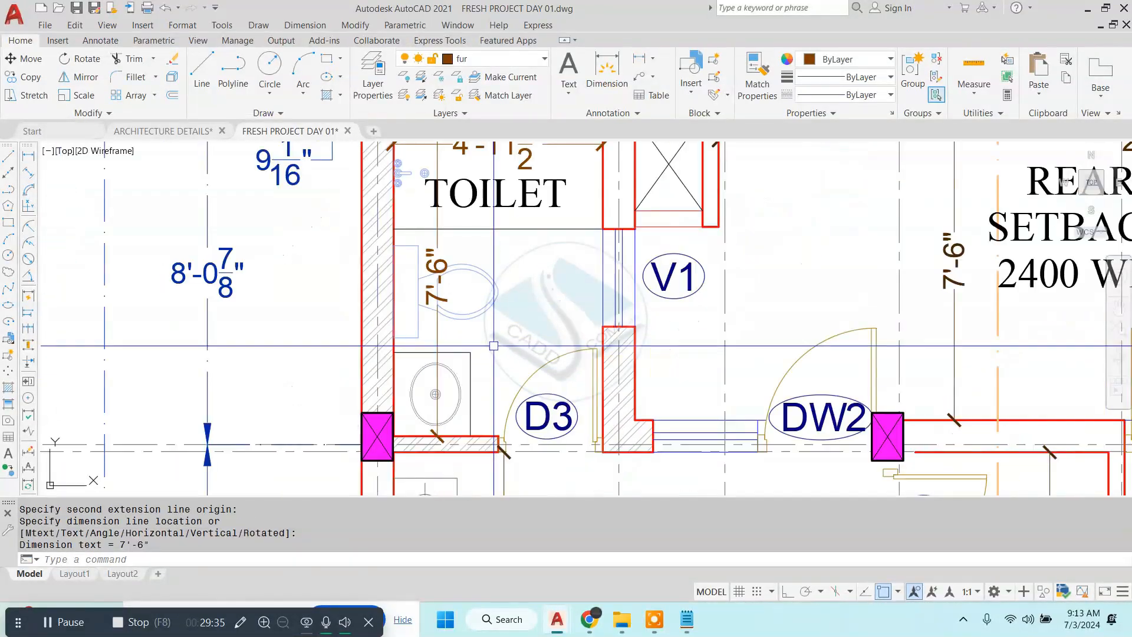
# - Dimension the wall length from the V1 opening to the toilet's inner rear corner, placing the dimension inside the toilet
pyautogui.moveTo(533, 319); pyautogui.dragTo(475, 409, button='middle')
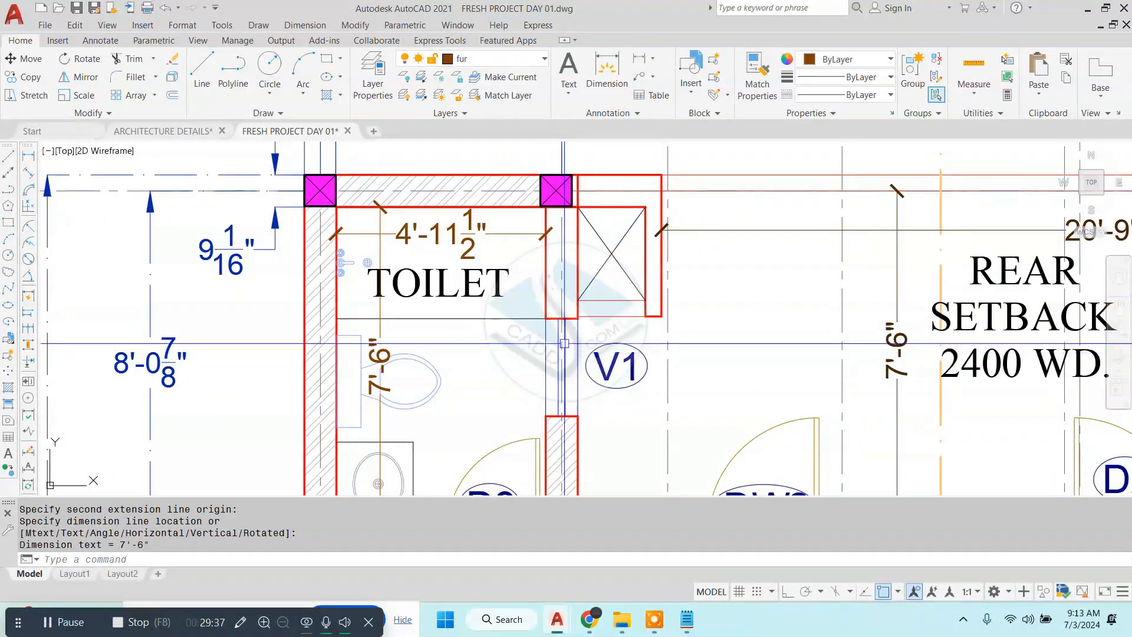
pyautogui.press('Escape')
pyautogui.press('space')
pyautogui.click(545, 318)
pyautogui.click(545, 208)
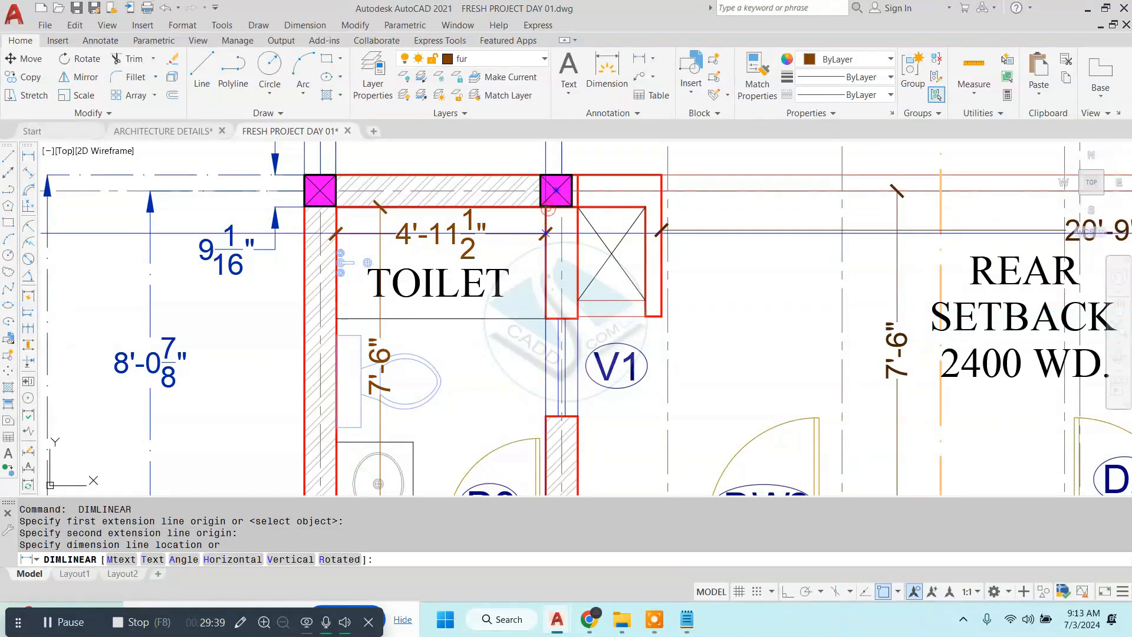
pyautogui.click(522, 284)
# - Dimension the width of the hatched wall piece between door D3 and the window beside DW2, placed just below the wall
pyautogui.scroll(-3, 522, 284)
pyautogui.scroll(2, 482, 323)
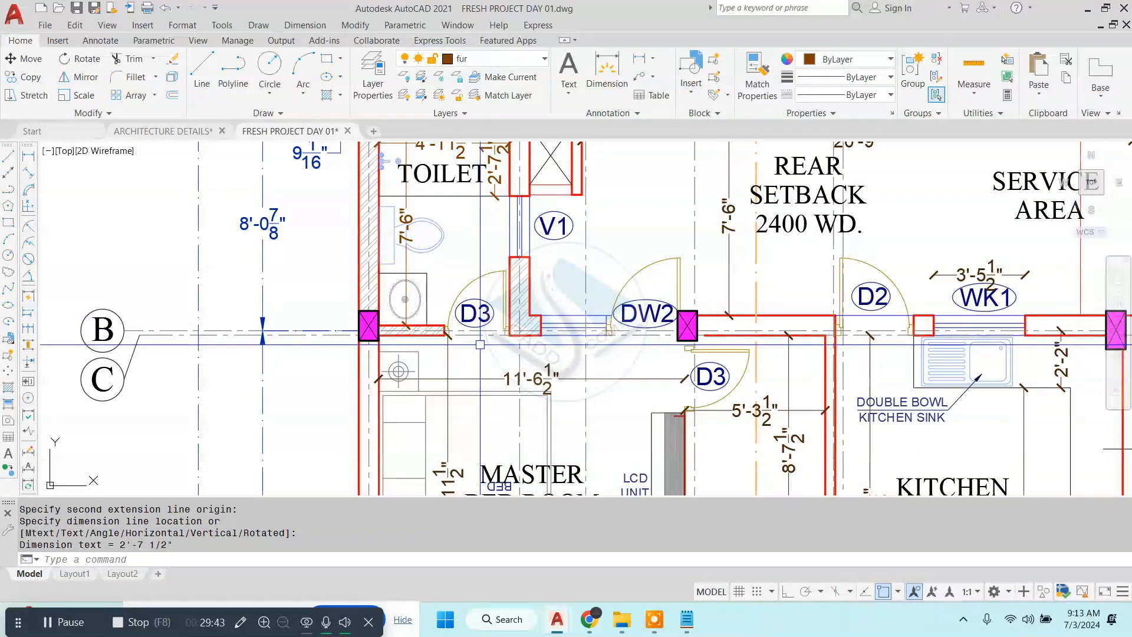
pyautogui.scroll(3, 477, 344)
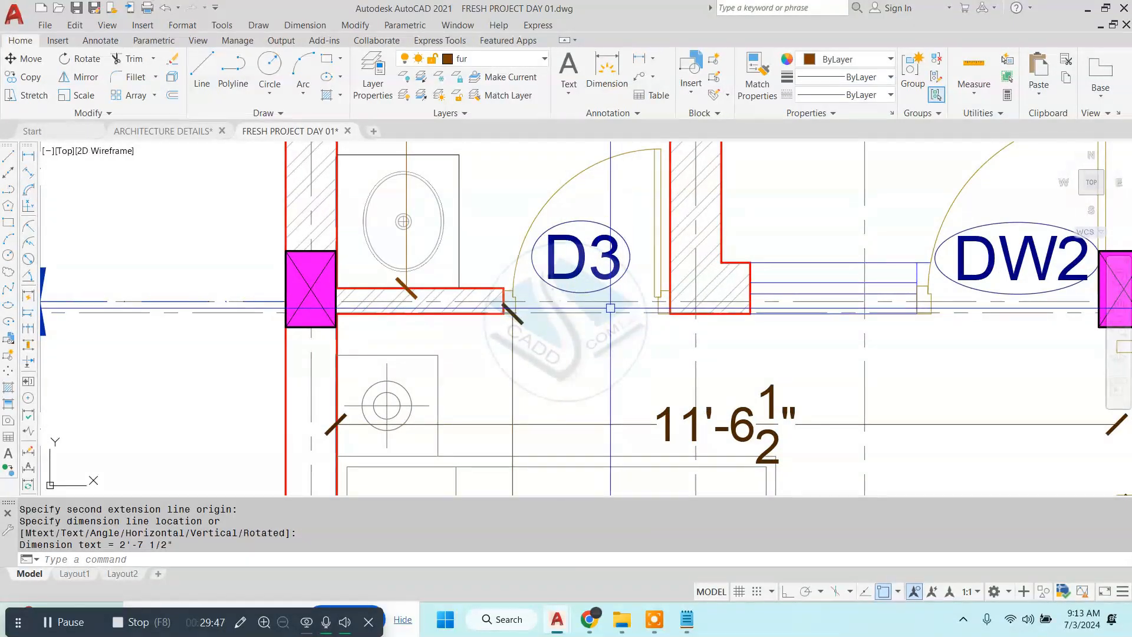
pyautogui.scroll(2, 675, 304)
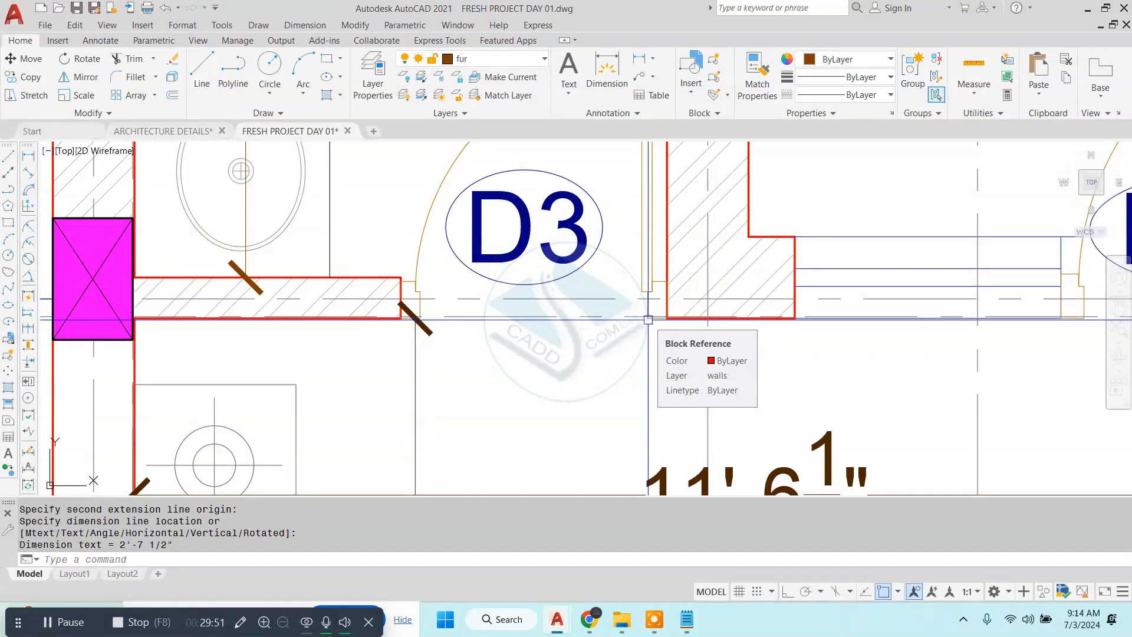
pyautogui.scroll(-4, 662, 317)
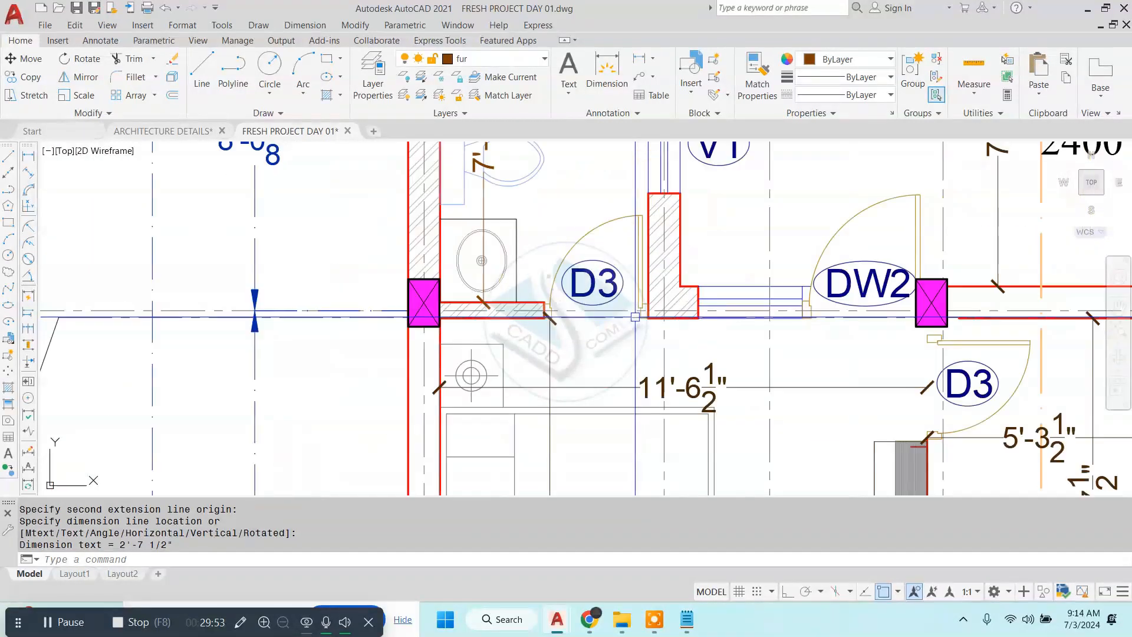
pyautogui.moveTo(676, 322); pyautogui.dragTo(561, 314, button='middle')
pyautogui.scroll(4, 614, 318)
pyautogui.scroll(-2, 606, 315)
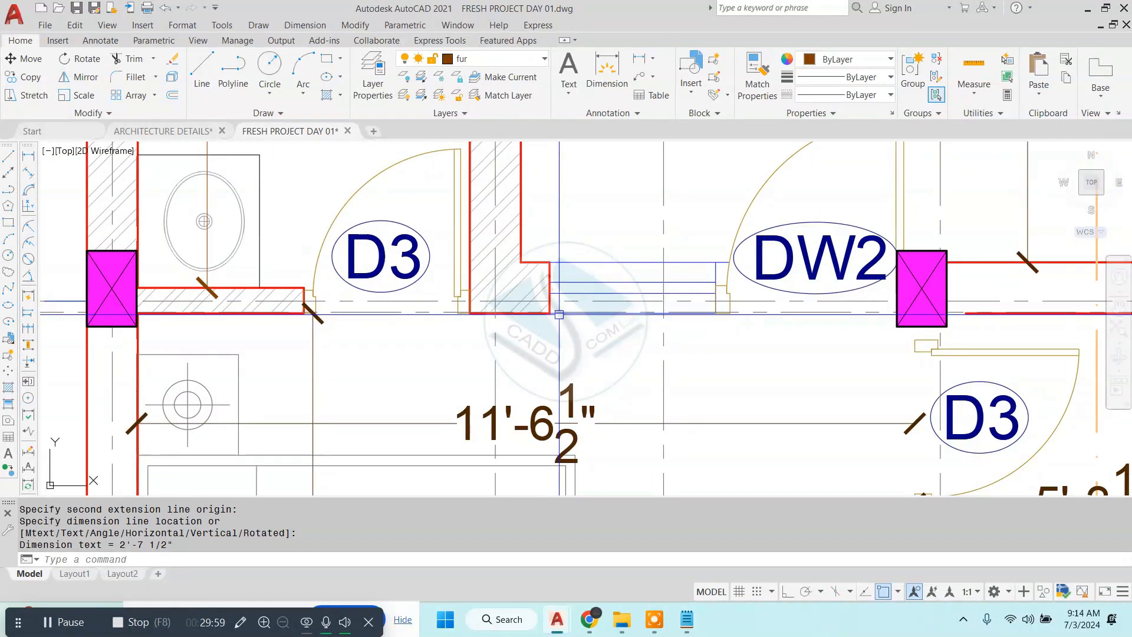
pyautogui.scroll(2, 554, 318)
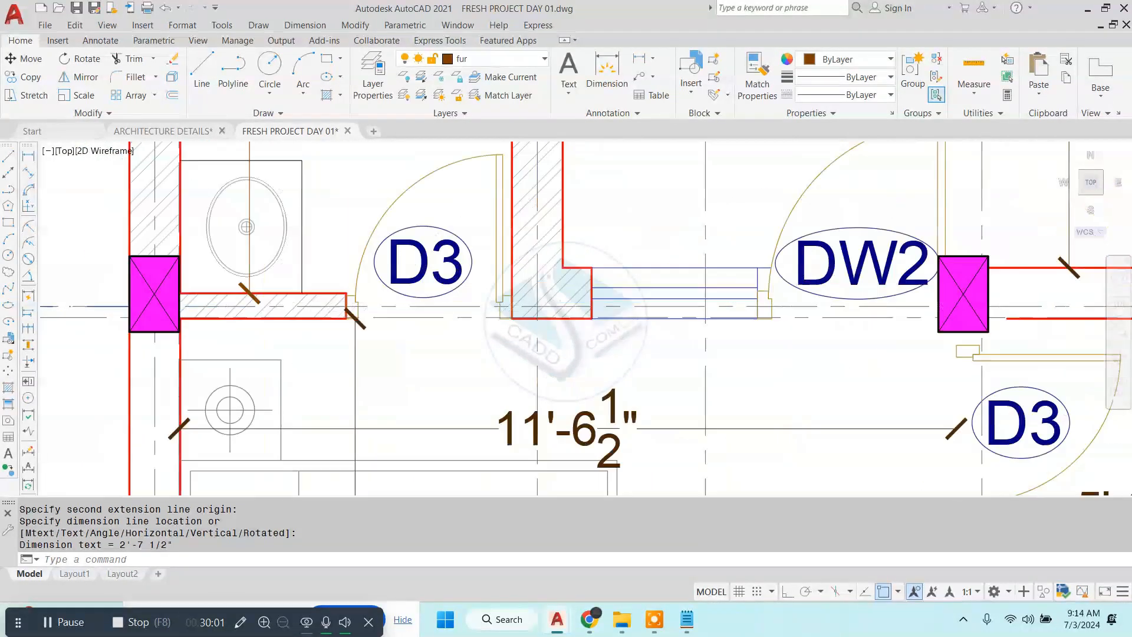
pyautogui.press('Escape')
pyautogui.press('space')
pyautogui.click(658, 323)
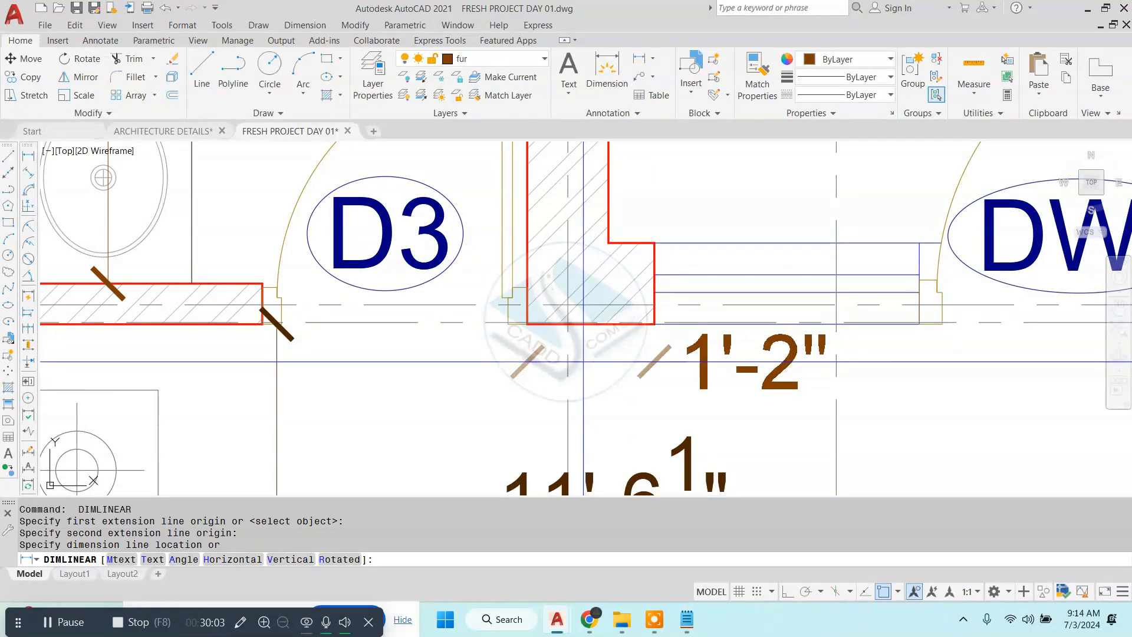
pyautogui.click(584, 361)
# - Dimension the kitchen's rear wall from the edge of window WK1 to the grid line beside the corner column, placed above the wall
pyautogui.scroll(-4, 530, 343)
pyautogui.moveTo(684, 334); pyautogui.dragTo(539, 349, button='middle')
pyautogui.scroll(-2, 719, 350)
pyautogui.moveTo(719, 350); pyautogui.dragTo(394, 371, button='middle')
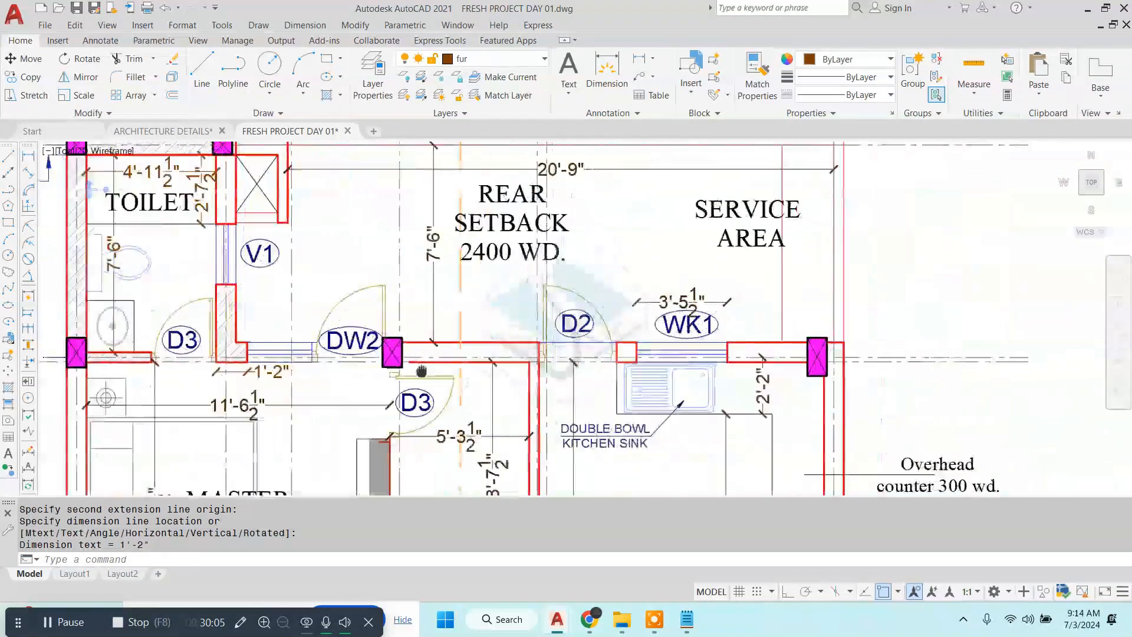
pyautogui.scroll(2, 682, 365)
pyautogui.scroll(2, 972, 351)
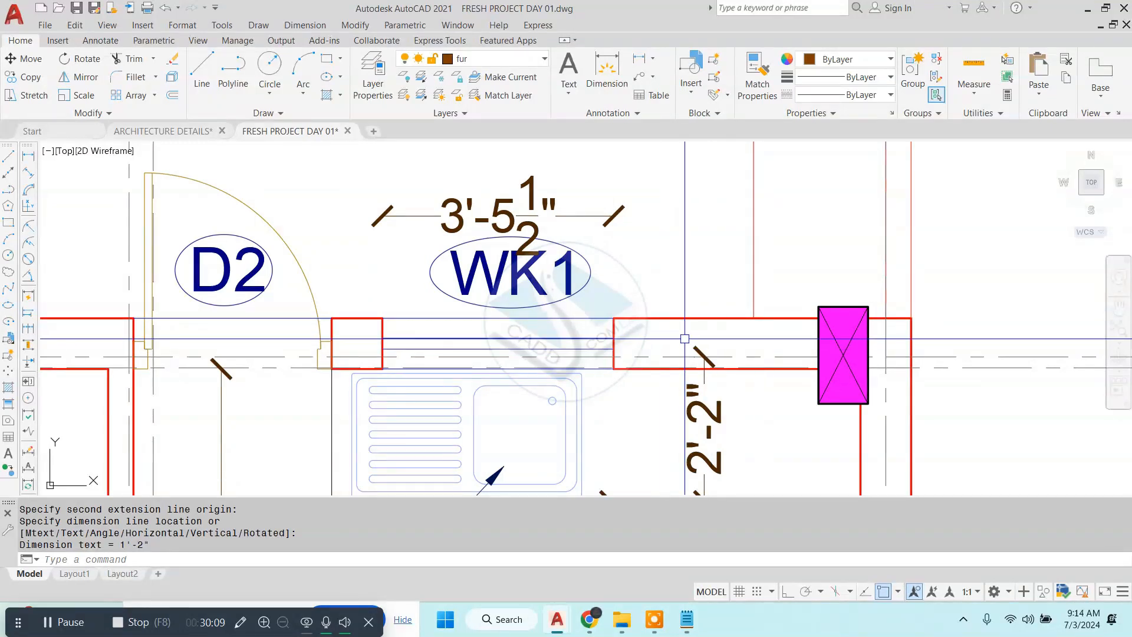
pyautogui.press('Escape')
pyautogui.press('space')
pyautogui.click(614, 319)
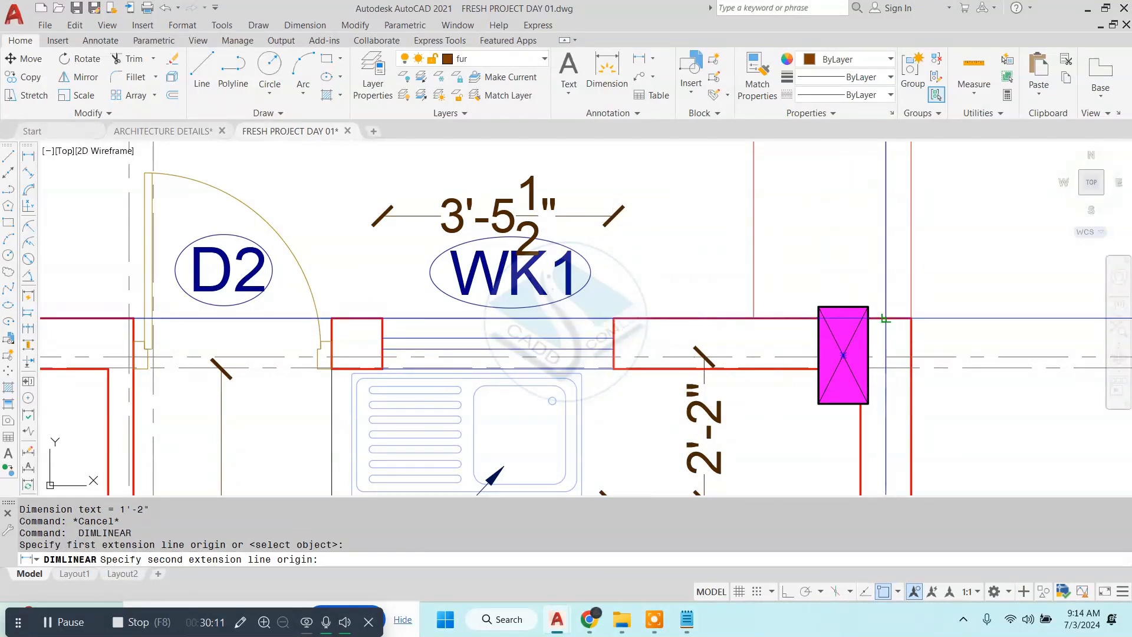
pyautogui.click(885, 318)
pyautogui.click(837, 274)
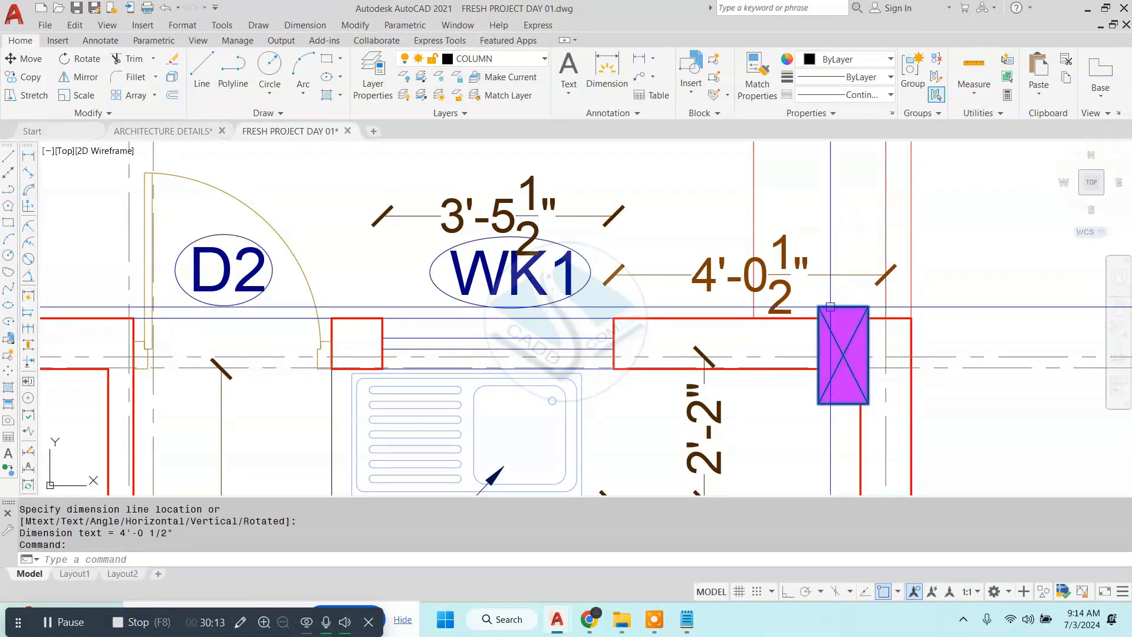
# - Move the kitchen's corner column down so its upper edge aligns with the outer face of the rear wall
pyautogui.scroll(-2, 820, 316)
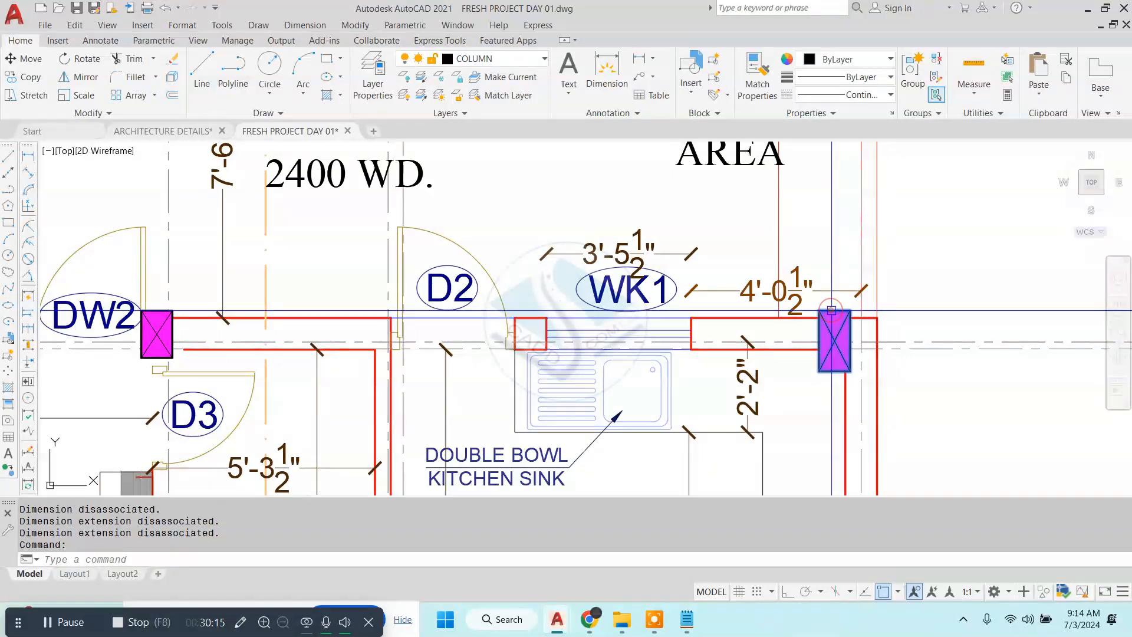
pyautogui.scroll(4, 831, 309)
pyautogui.write('m')
pyautogui.press('Return')
pyautogui.click(799, 311)
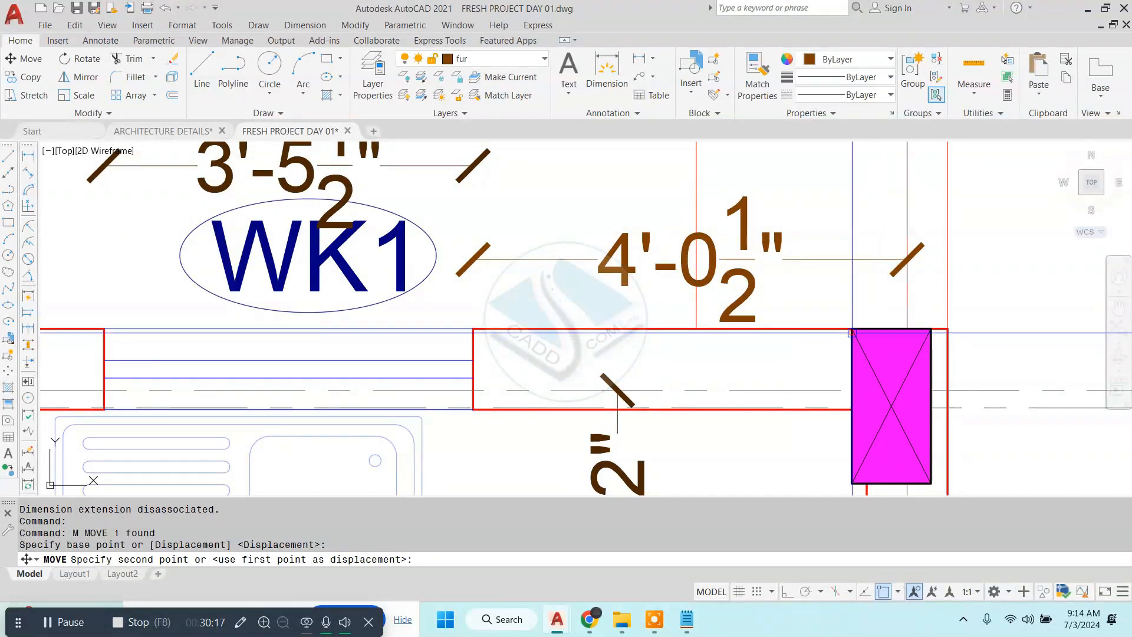
pyautogui.press('Escape')
# - Move the kitchen's corner column sideways so its corner meets the outer corner of the walls
pyautogui.write('m')
pyautogui.press('Return')
pyautogui.click(930, 331)
pyautogui.press('Return')
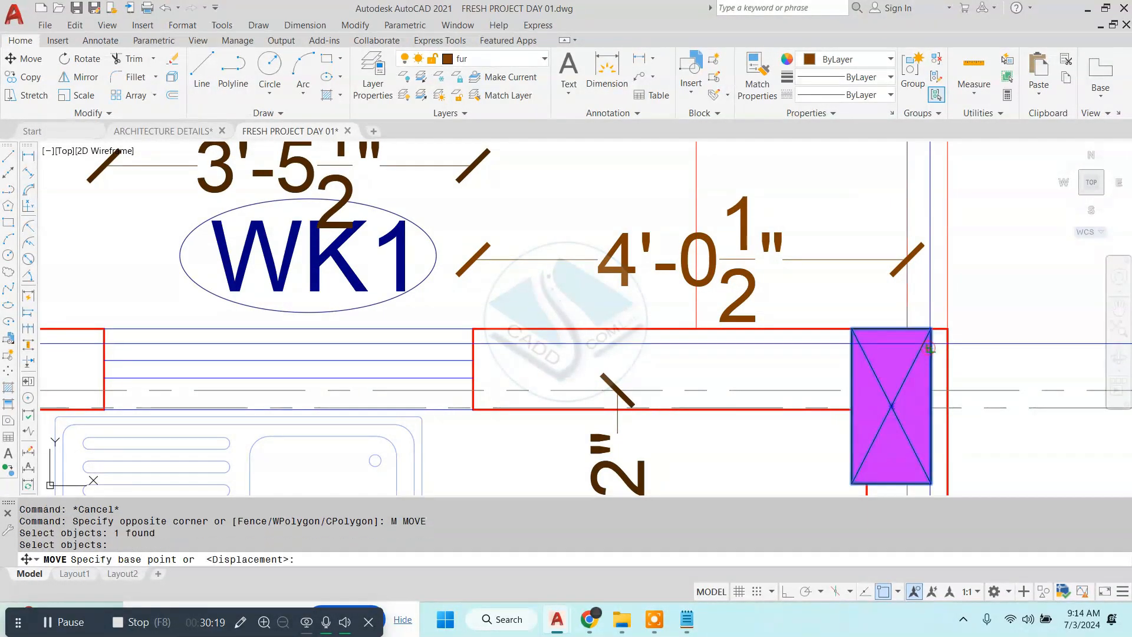
pyautogui.click(931, 330)
pyautogui.click(946, 331)
pyautogui.press('Escape')
pyautogui.scroll(-5, 946, 333)
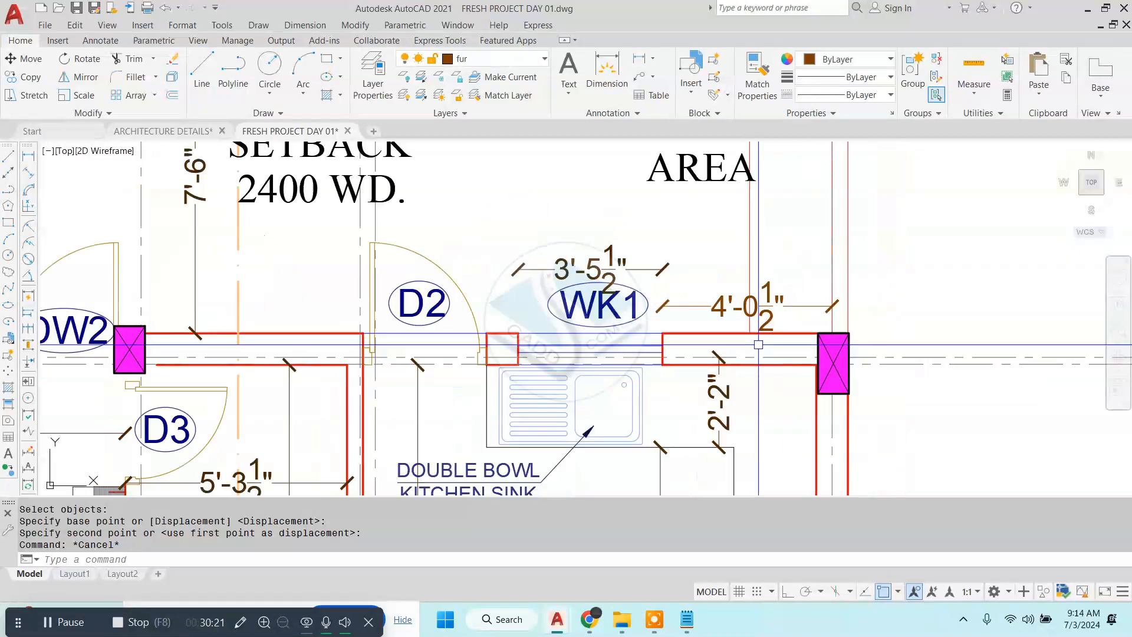
# - With a linear dimension started, check the master bedroom, kitchen, dining area, drawing room and veranda for missing dimensions
pyautogui.moveTo(540, 292)
pyautogui.mouseDown(button='middle')
pyautogui.moveTo(685, 300)
pyautogui.moveTo(723, 270)
pyautogui.mouseUp(button='middle')
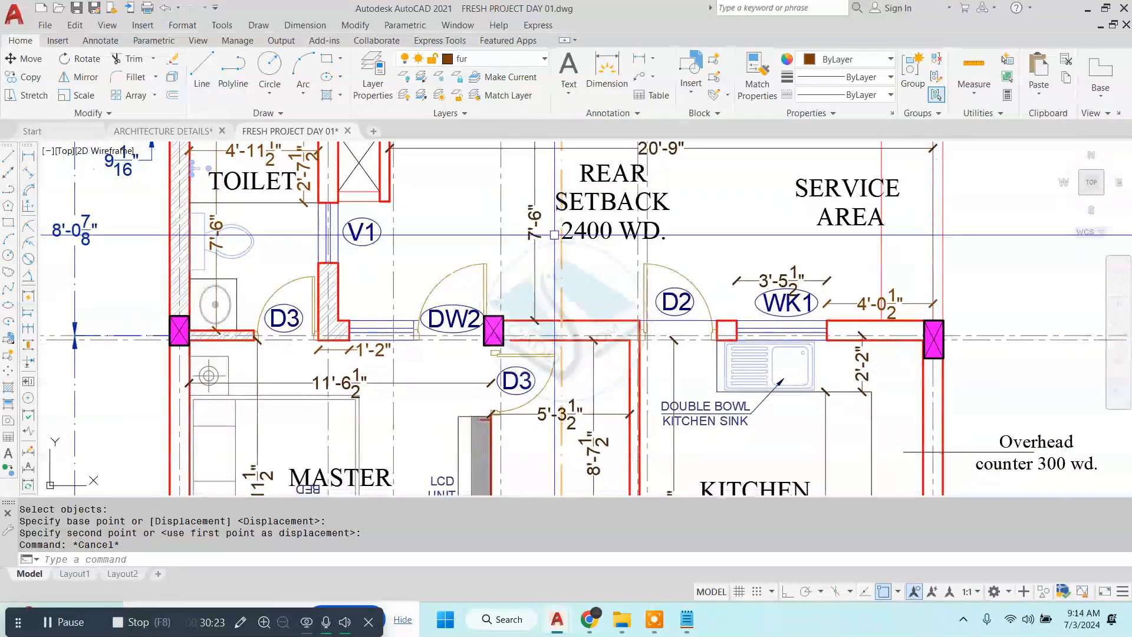
pyautogui.click(306, 25)
pyautogui.click(310, 60)
pyautogui.scroll(-3, 517, 375)
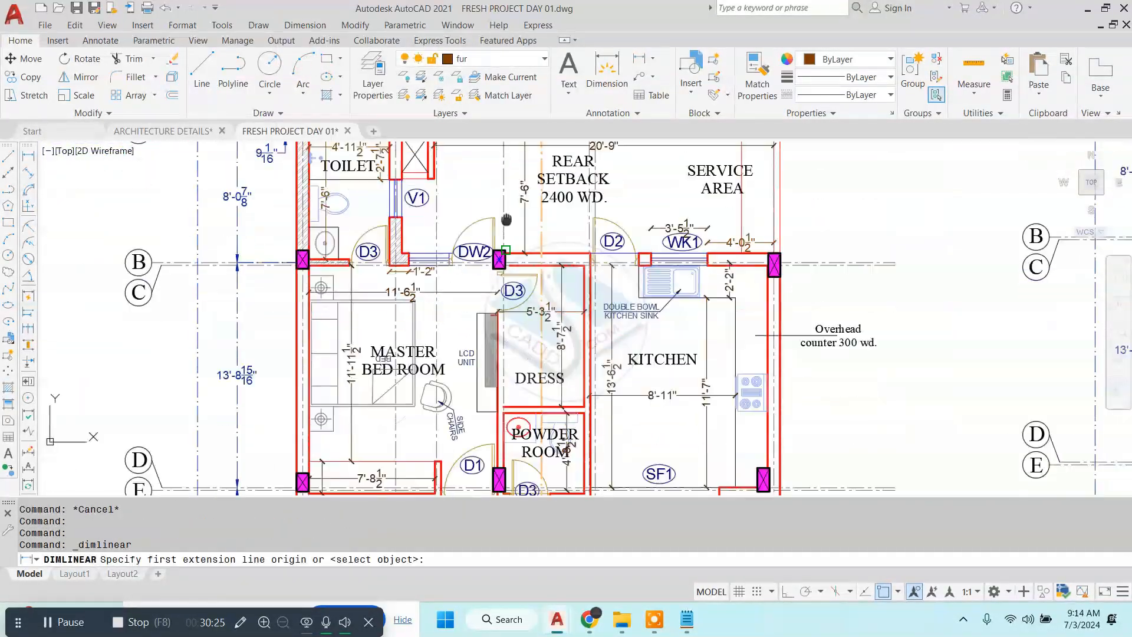
pyautogui.scroll(5, 523, 297)
pyautogui.scroll(-2, 589, 289)
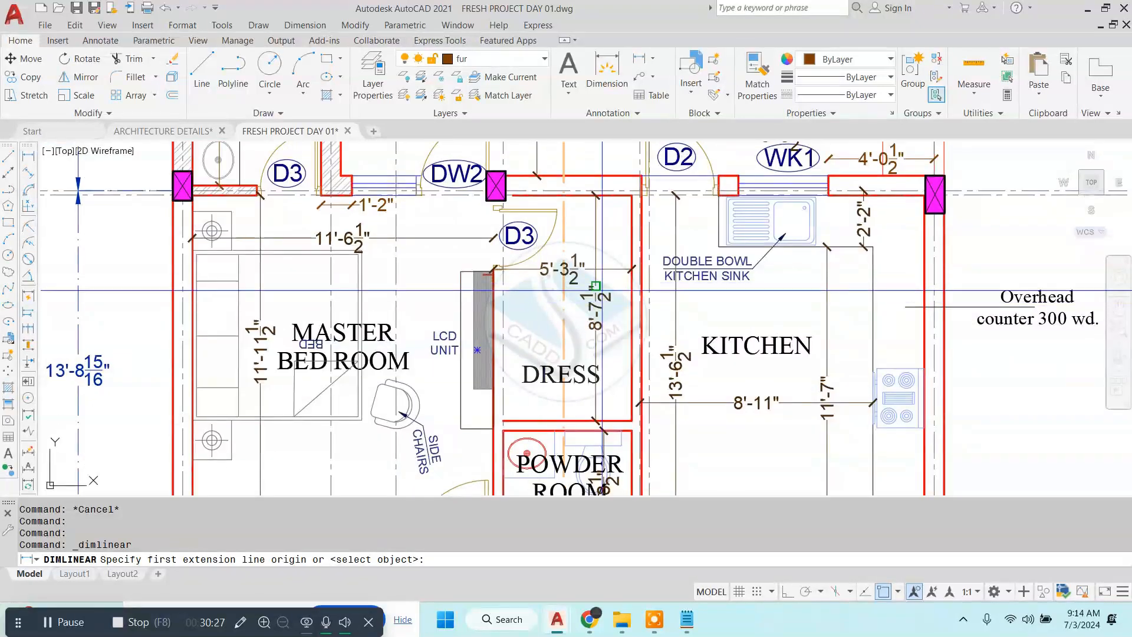
pyautogui.moveTo(454, 353); pyautogui.dragTo(599, 358, button='middle')
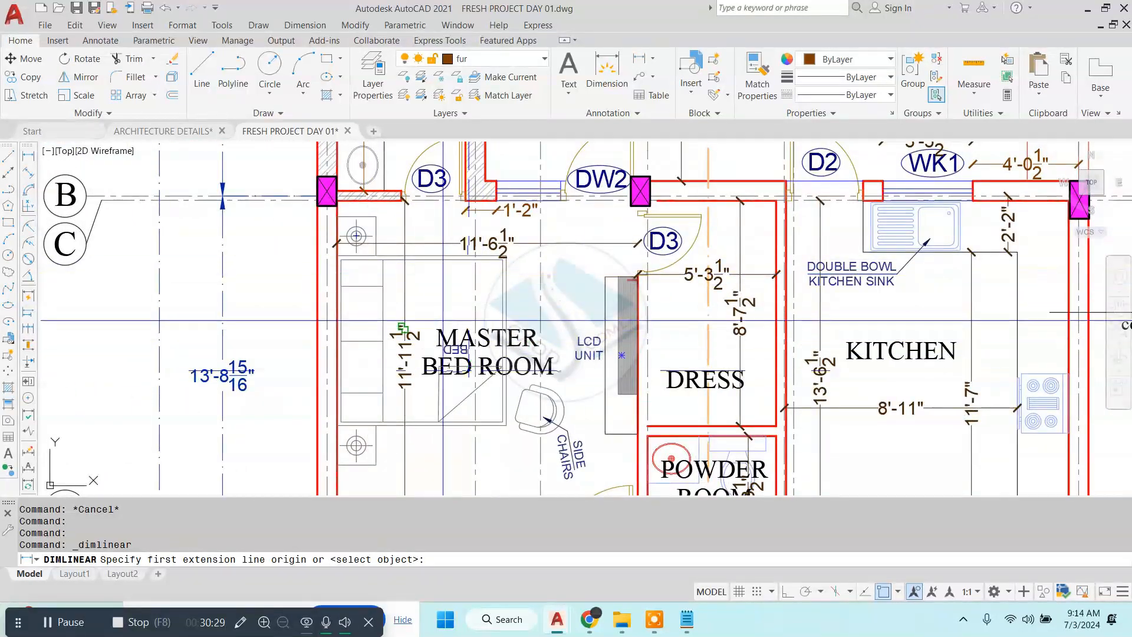
pyautogui.moveTo(443, 320); pyautogui.dragTo(411, 235, button='middle')
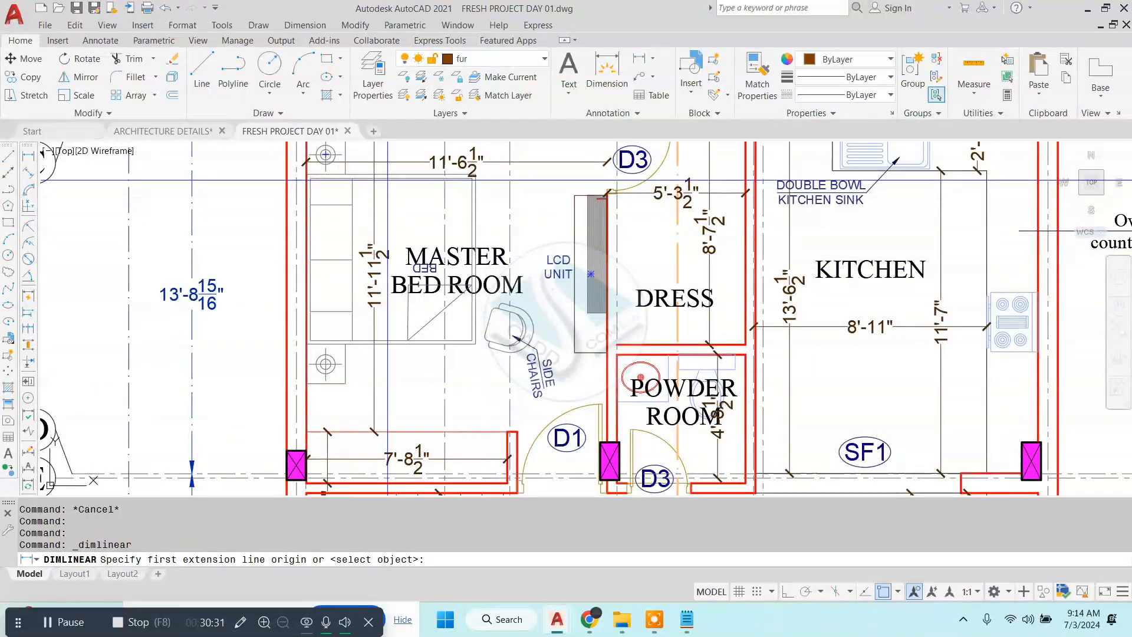
pyautogui.scroll(-2, 458, 276)
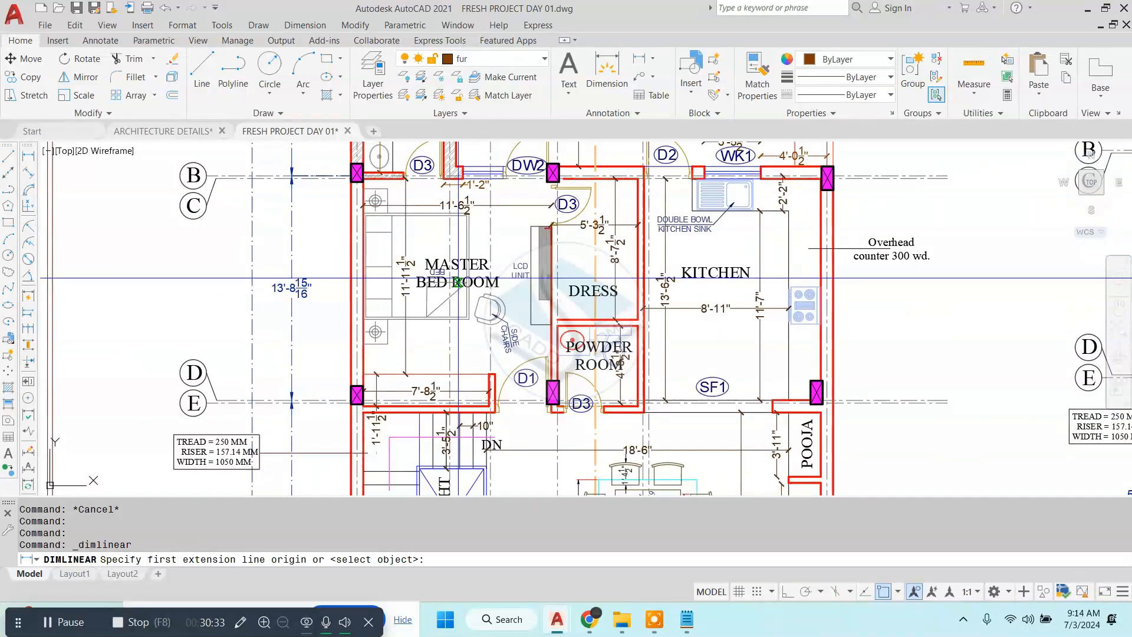
pyautogui.scroll(4, 762, 266)
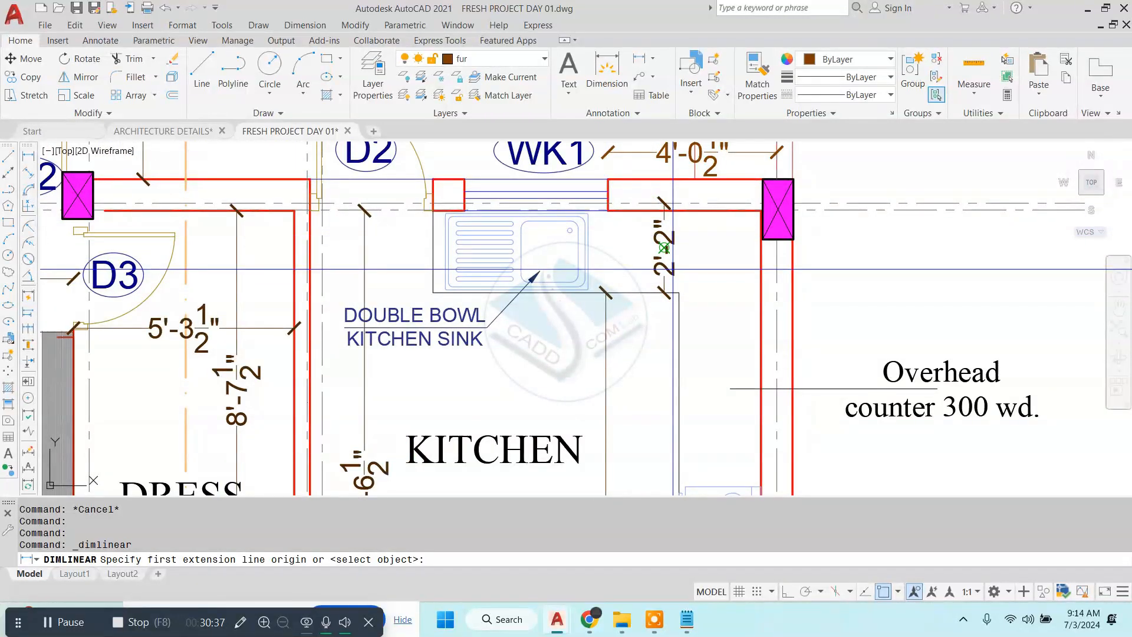
pyautogui.scroll(-2, 672, 269)
pyautogui.moveTo(610, 436); pyautogui.dragTo(591, 327, button='middle')
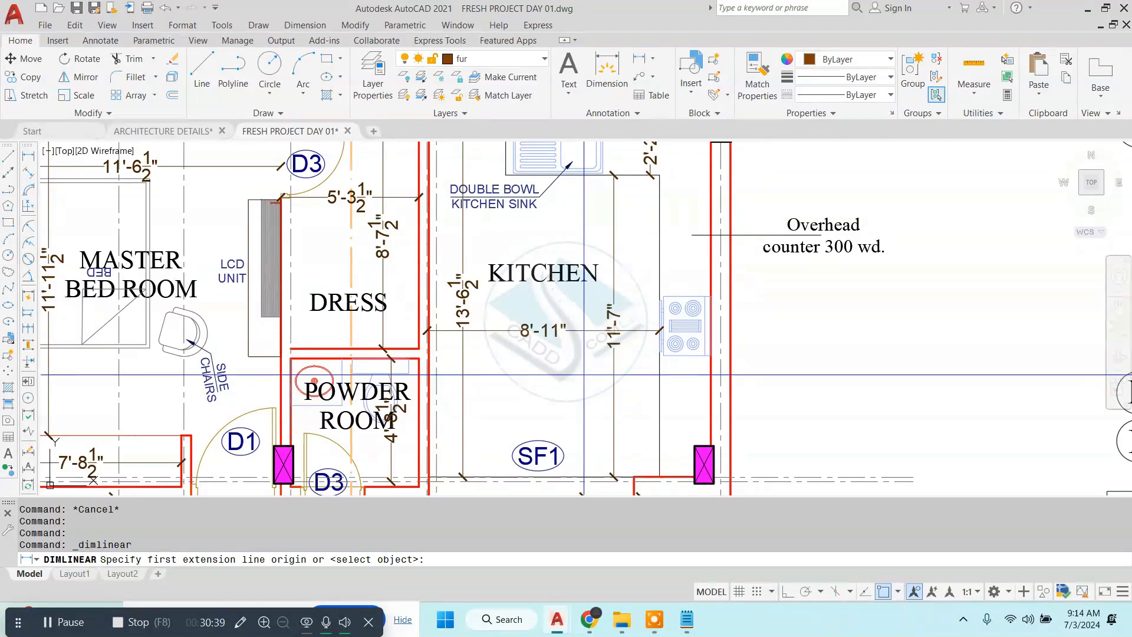
pyautogui.scroll(-4, 582, 373)
pyautogui.scroll(4, 576, 281)
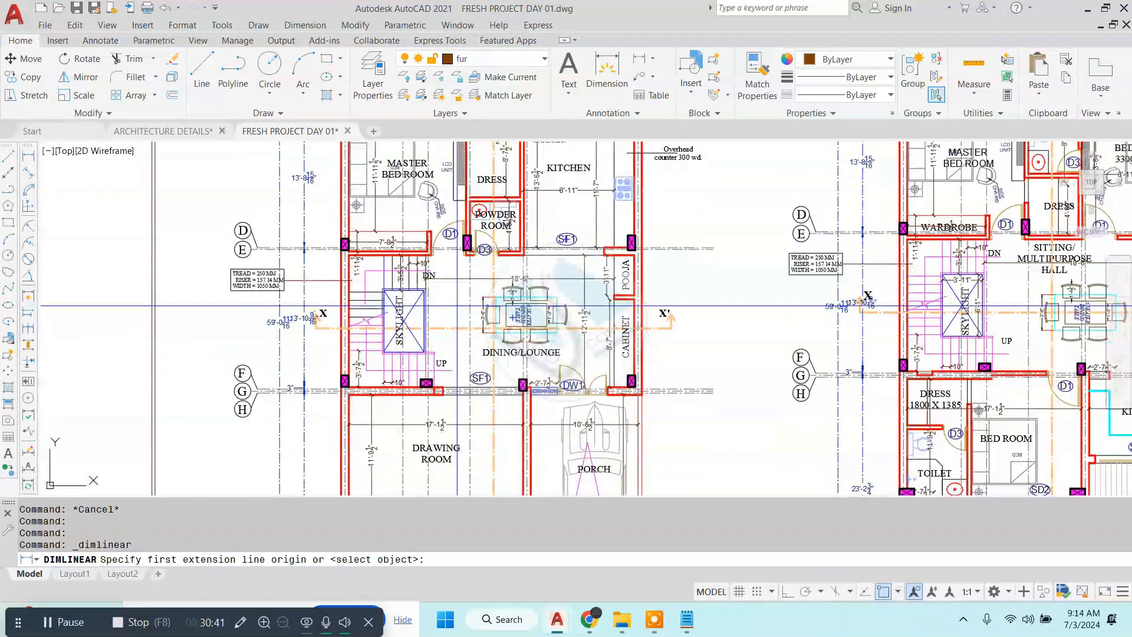
pyautogui.moveTo(576, 282); pyautogui.dragTo(544, 279, button='middle')
pyautogui.moveTo(681, 265); pyautogui.dragTo(560, 261, button='middle')
pyautogui.scroll(-5, 648, 286)
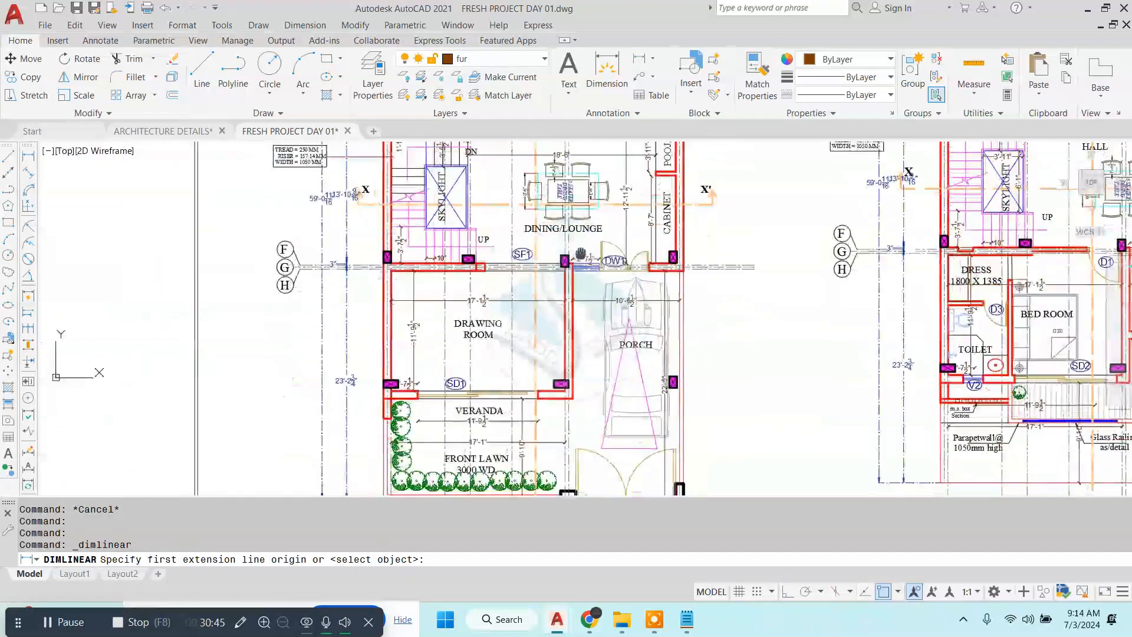
pyautogui.scroll(5, 458, 323)
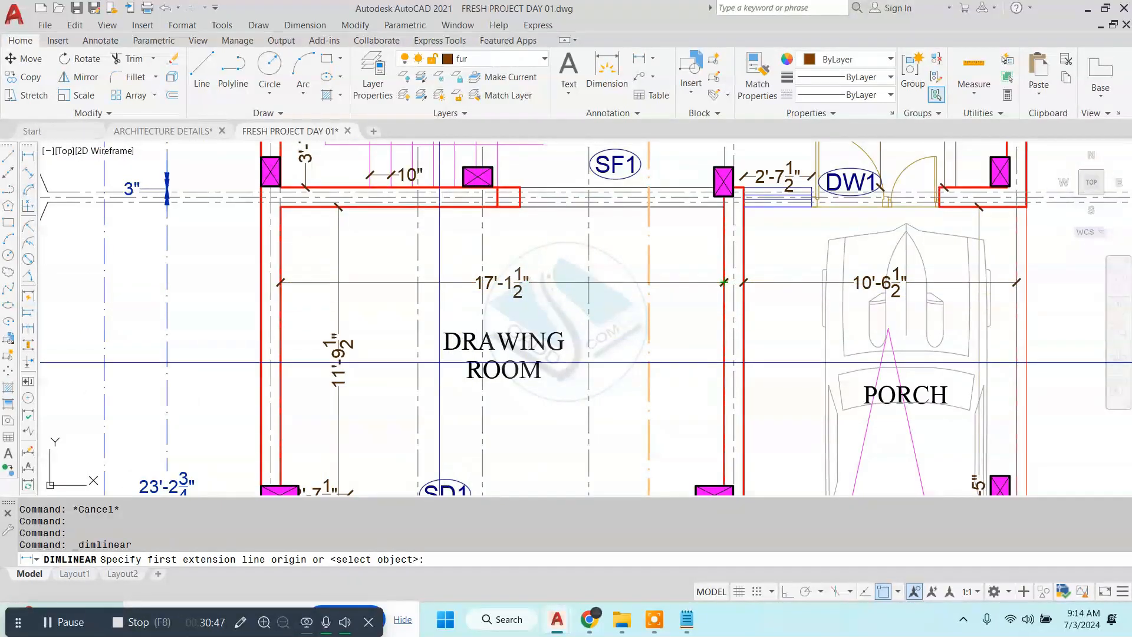
pyautogui.moveTo(520, 362); pyautogui.dragTo(532, 277, button='middle')
pyautogui.scroll(-2, 532, 282)
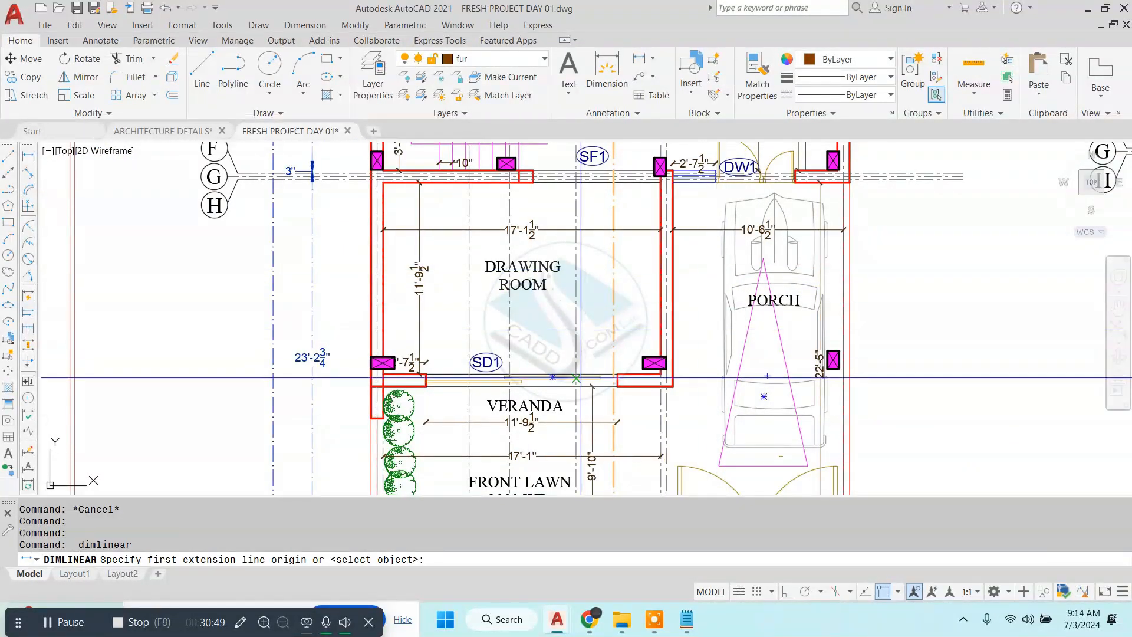
pyautogui.moveTo(580, 378); pyautogui.dragTo(574, 247, button='middle')
pyautogui.scroll(2, 501, 246)
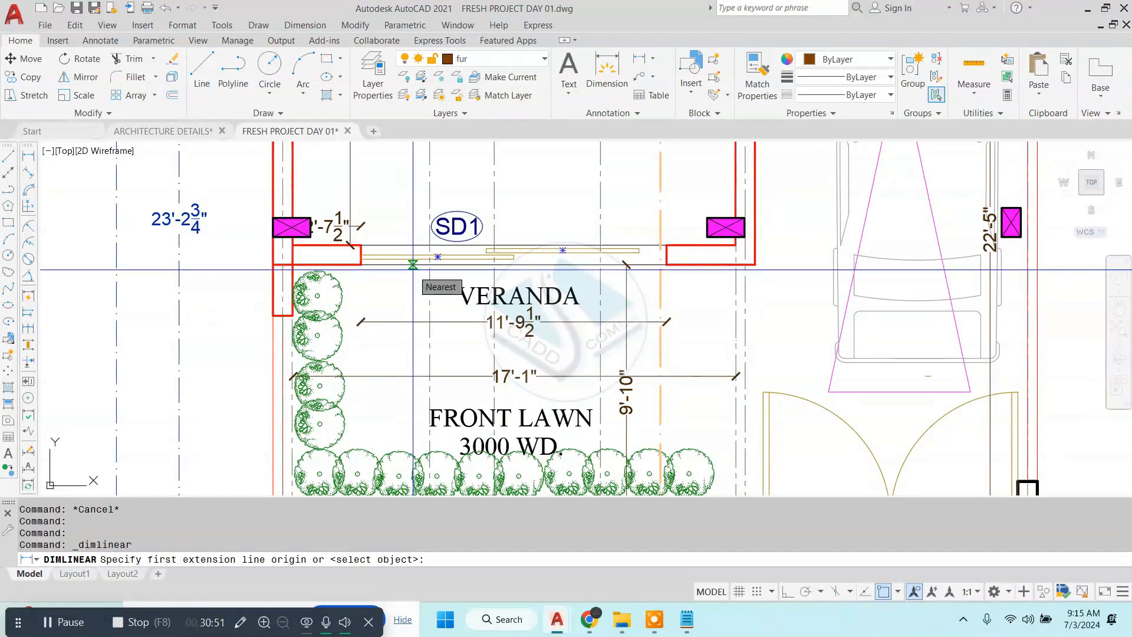
pyautogui.scroll(-2, 413, 270)
pyautogui.moveTo(363, 320); pyautogui.dragTo(469, 305, button='middle')
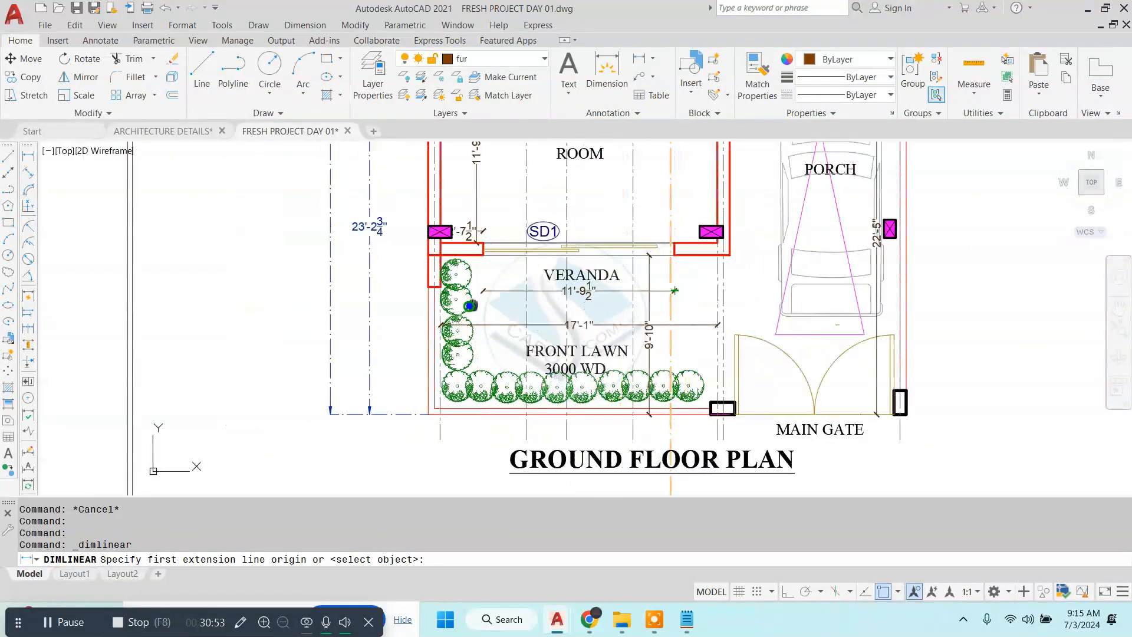
pyautogui.scroll(3, 470, 305)
pyautogui.click(448, 244)
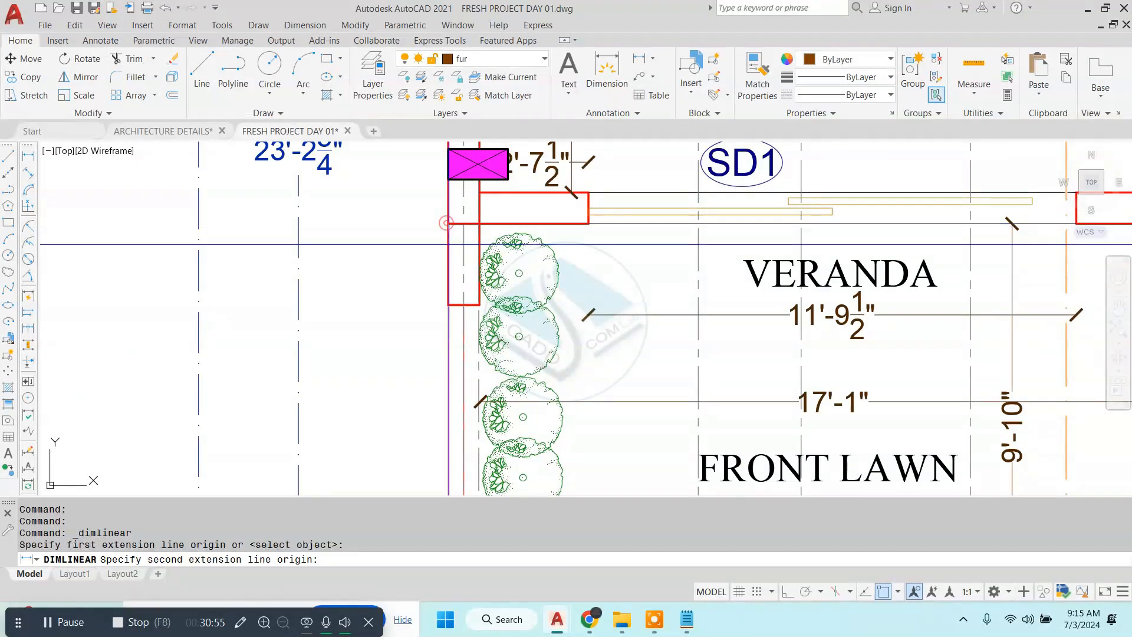
pyautogui.scroll(-2, 448, 243)
pyautogui.click(450, 426)
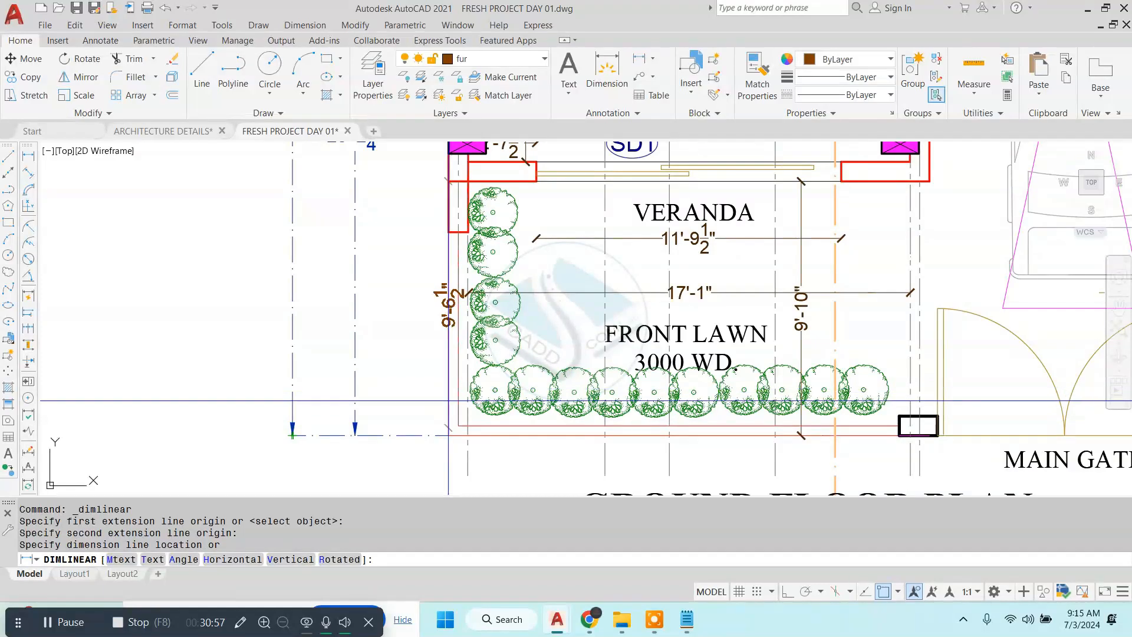
pyautogui.press('Escape')
# - Dimension the front lawn's depth from the plot's outer corner to the veranda edge, in line with the outer vertical grid dimension
pyautogui.press('space')
pyautogui.click(449, 435)
pyautogui.click(448, 181)
pyautogui.moveTo(449, 179); pyautogui.dragTo(443, 211, button='middle')
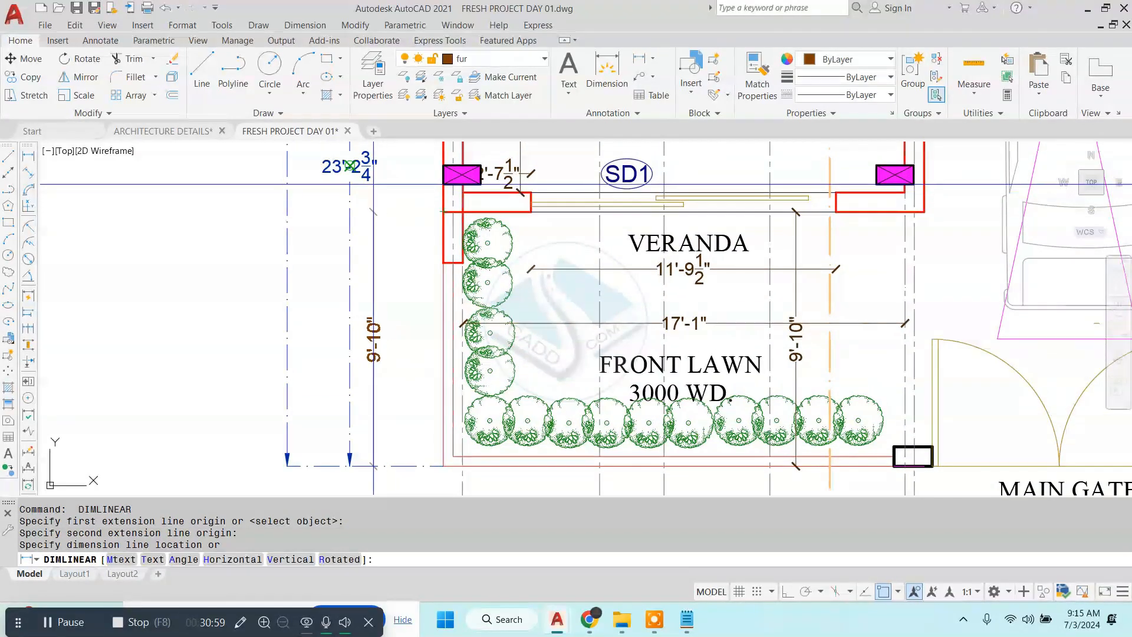
pyautogui.click(349, 184)
# - Dimension the front boundary wall from the plot's outer corner to the near edge of the gate pillar, placed just below the wall
pyautogui.scroll(-4, 278, 288)
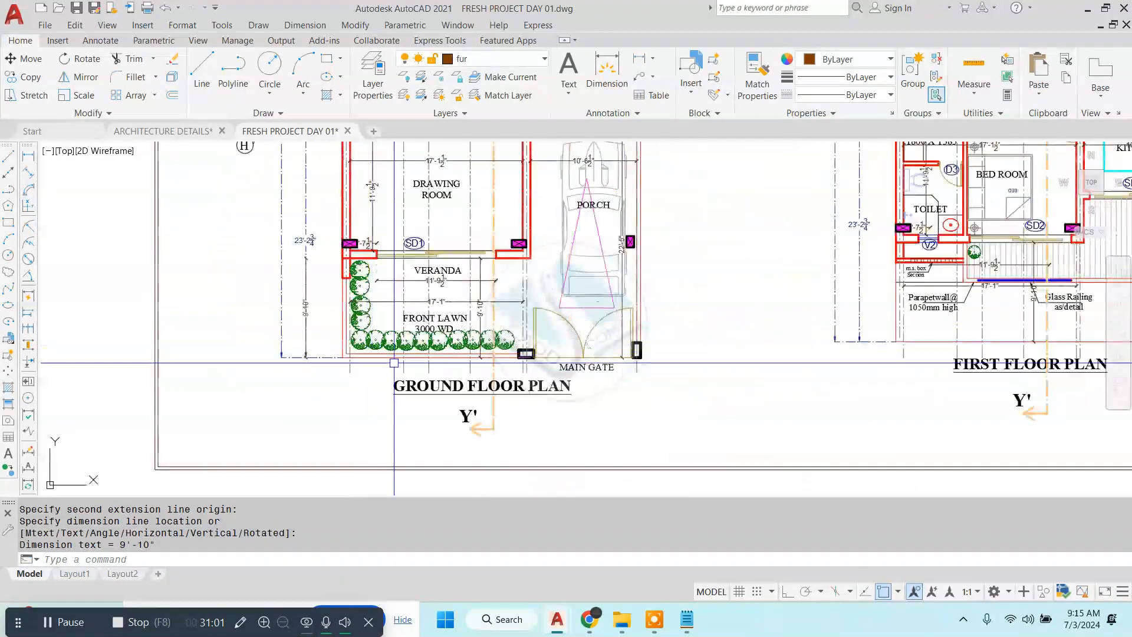
pyautogui.scroll(4, 412, 366)
pyautogui.press('Escape')
pyautogui.press('space')
pyautogui.click(232, 343)
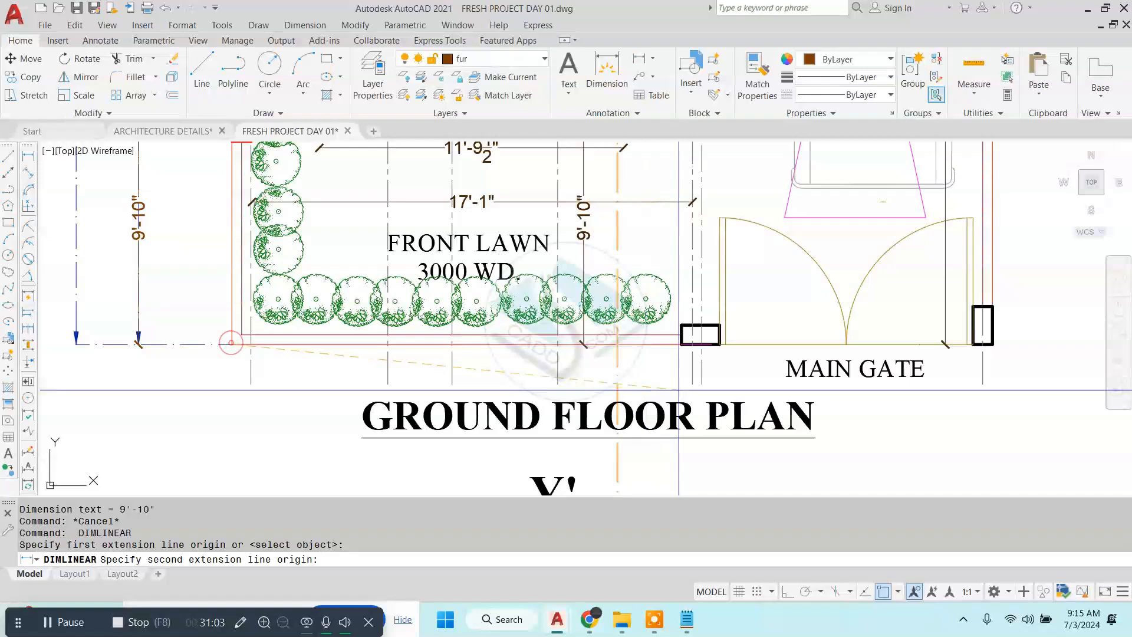
pyautogui.click(681, 344)
pyautogui.click(681, 372)
# - Dimension the main gate opening between the two gate pillars, placed just below the gate in line with the wall dimension
pyautogui.moveTo(692, 350); pyautogui.dragTo(613, 349, button='middle')
pyautogui.press('Escape')
pyautogui.press('space')
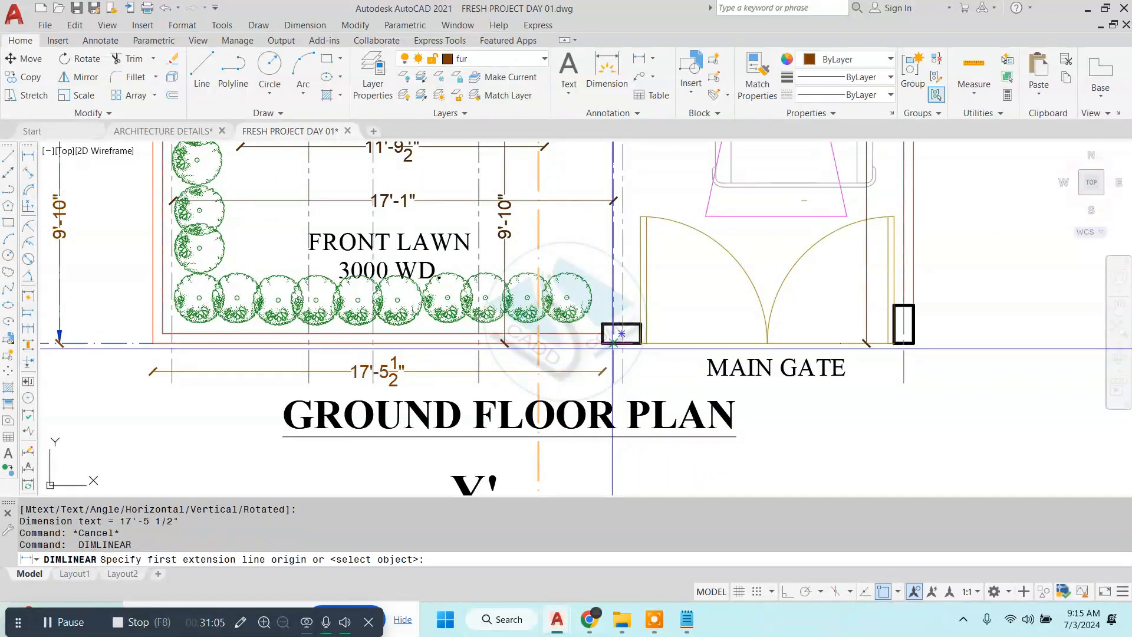
pyautogui.click(612, 343)
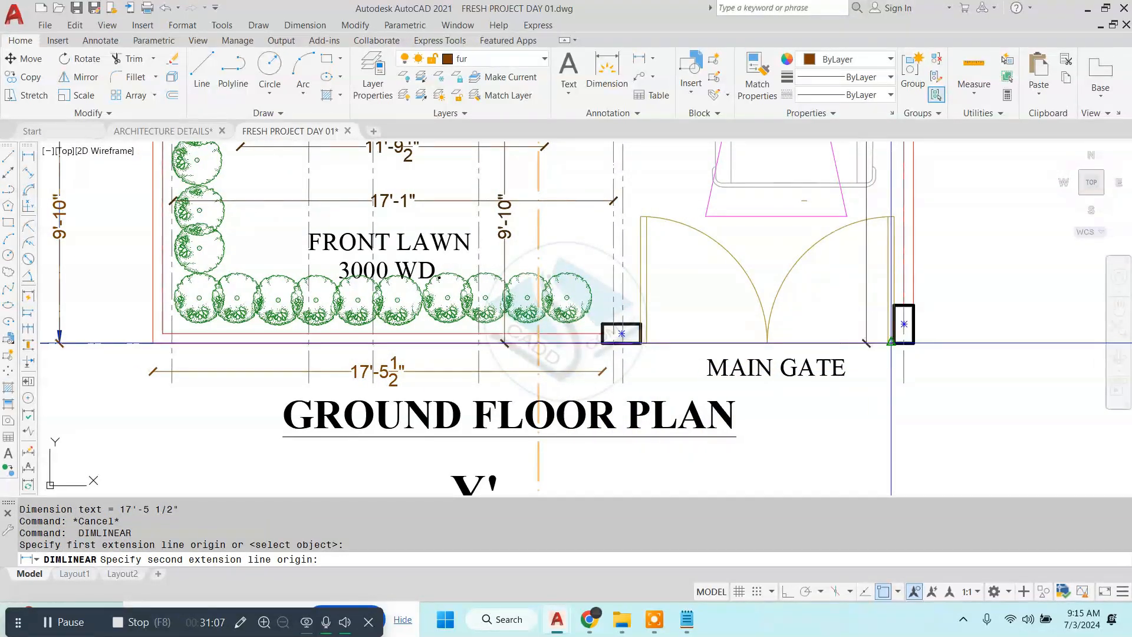
pyautogui.click(891, 342)
pyautogui.click(908, 366)
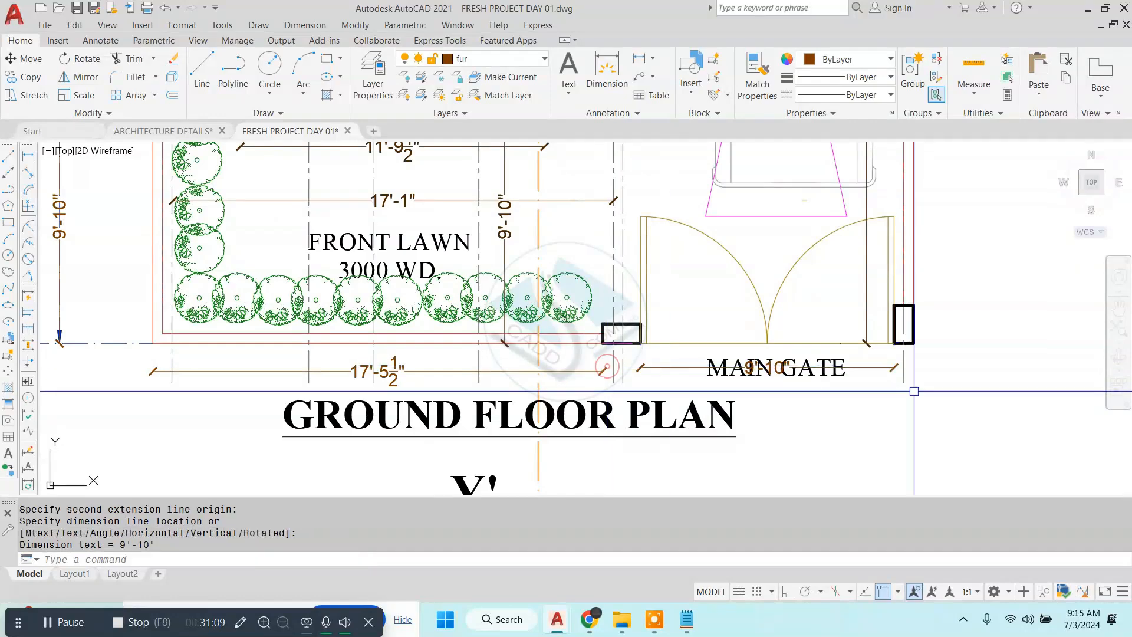
# - Move the MAIN GATE label up so it clears the gate opening dimension
pyautogui.click(825, 367)
pyautogui.write('m')
pyautogui.press('Return')
pyautogui.click(973, 423)
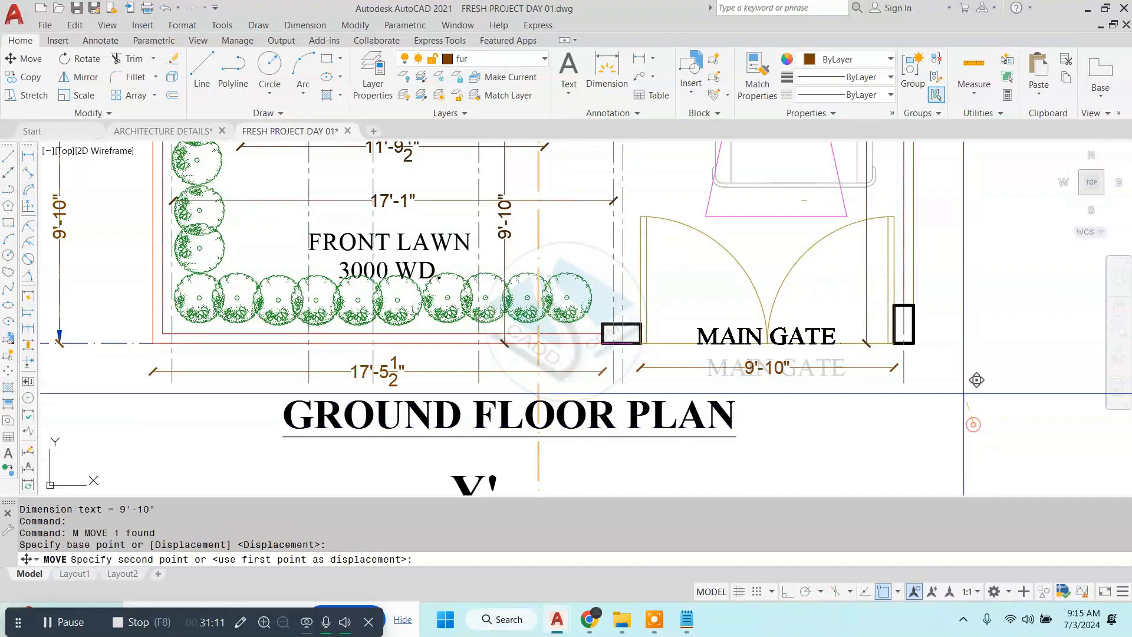
pyautogui.press('Escape')
# - Inspect the porch, its triangular ramp symbol and the front part of the ground floor plan
pyautogui.scroll(-4, 653, 325)
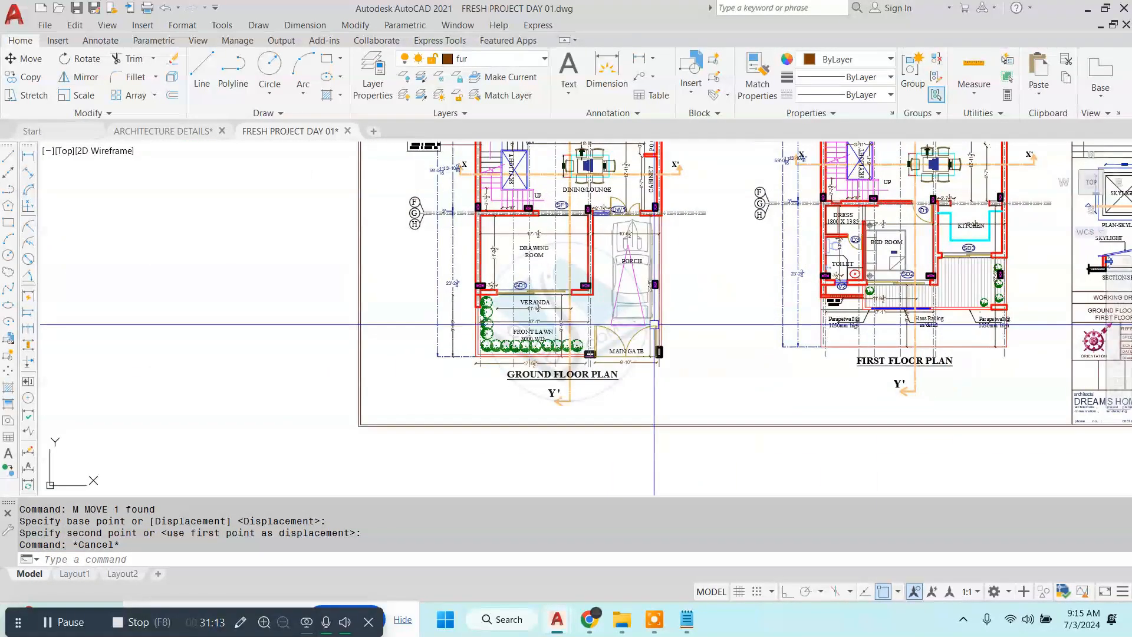
pyautogui.scroll(5, 657, 324)
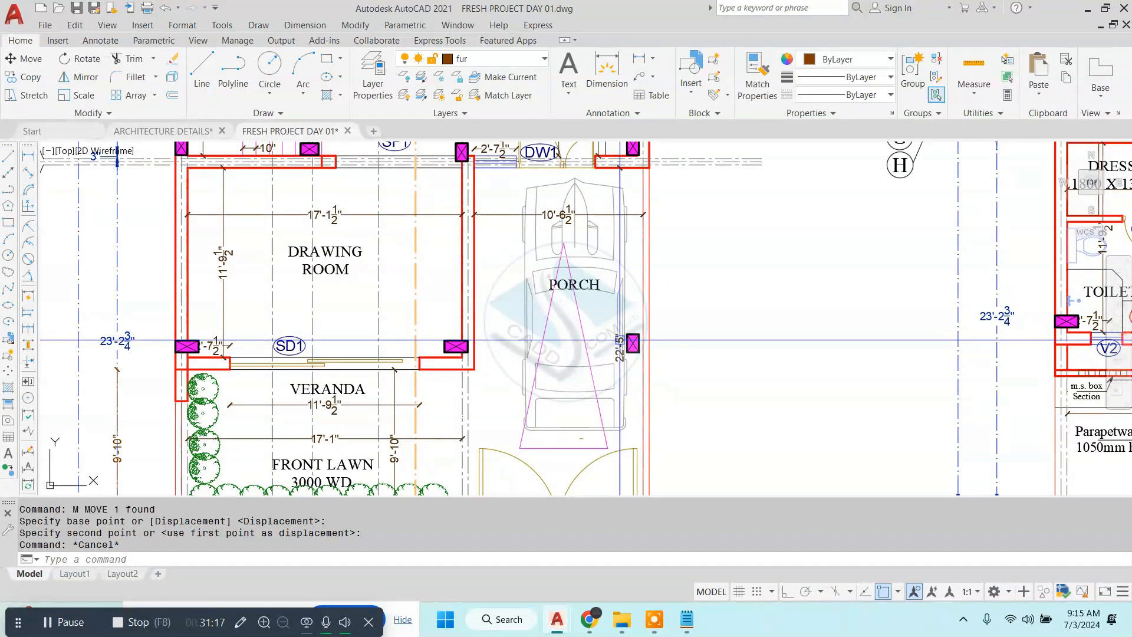
pyautogui.scroll(-2, 620, 339)
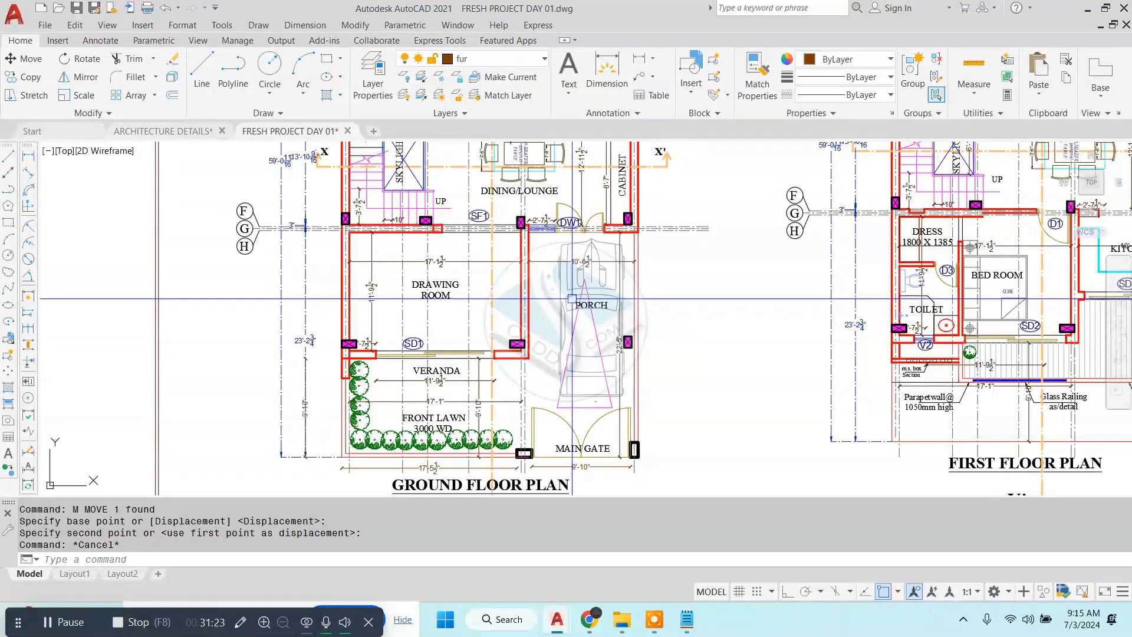
pyautogui.scroll(2, 577, 326)
pyautogui.click(599, 321)
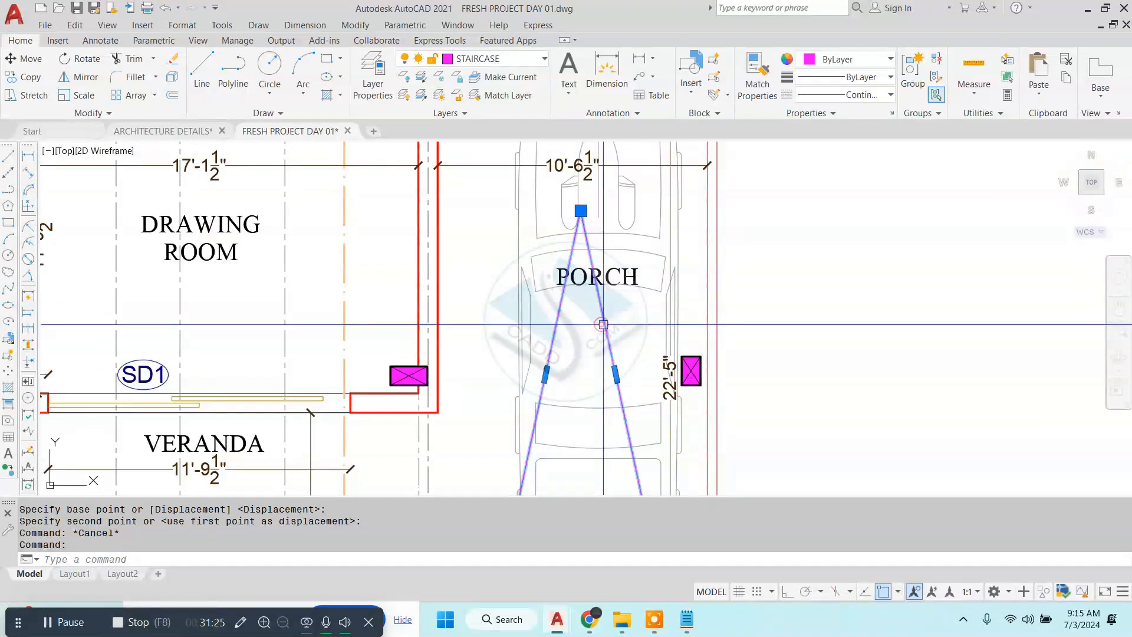
pyautogui.scroll(-1, 595, 312)
pyautogui.scroll(1, 591, 301)
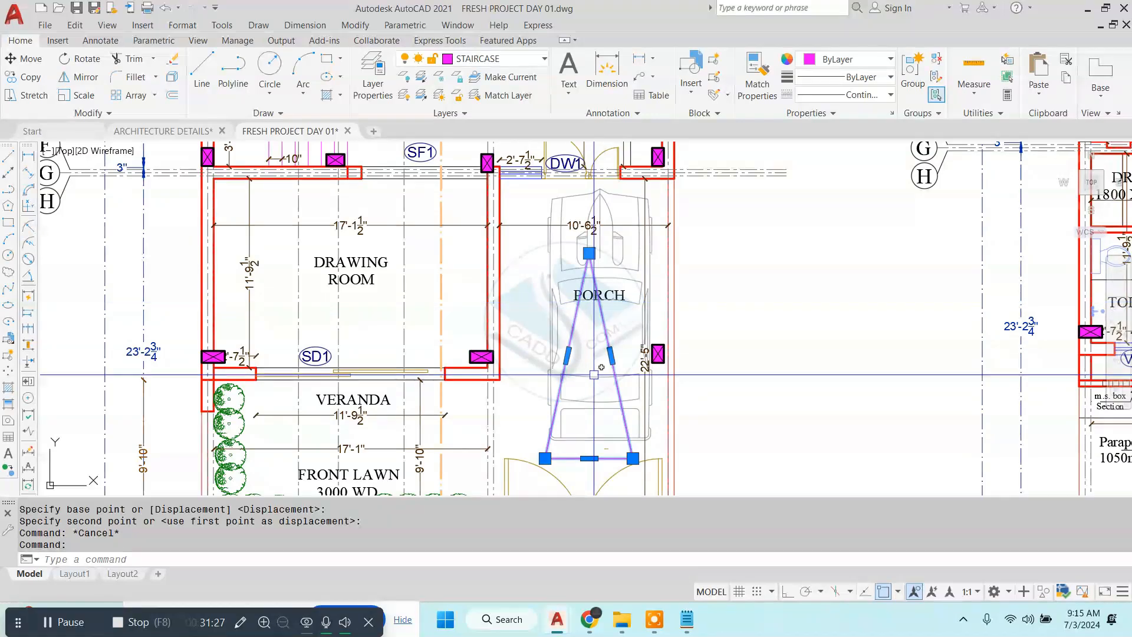
pyautogui.scroll(-3, 584, 268)
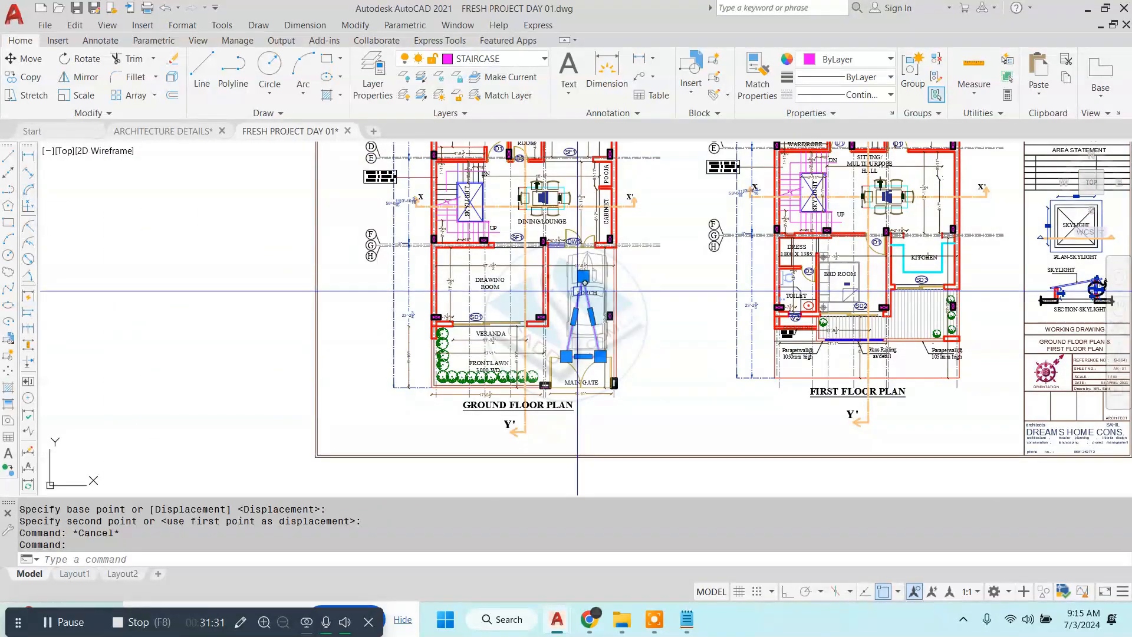
pyautogui.scroll(-2, 519, 318)
pyautogui.scroll(6, 498, 343)
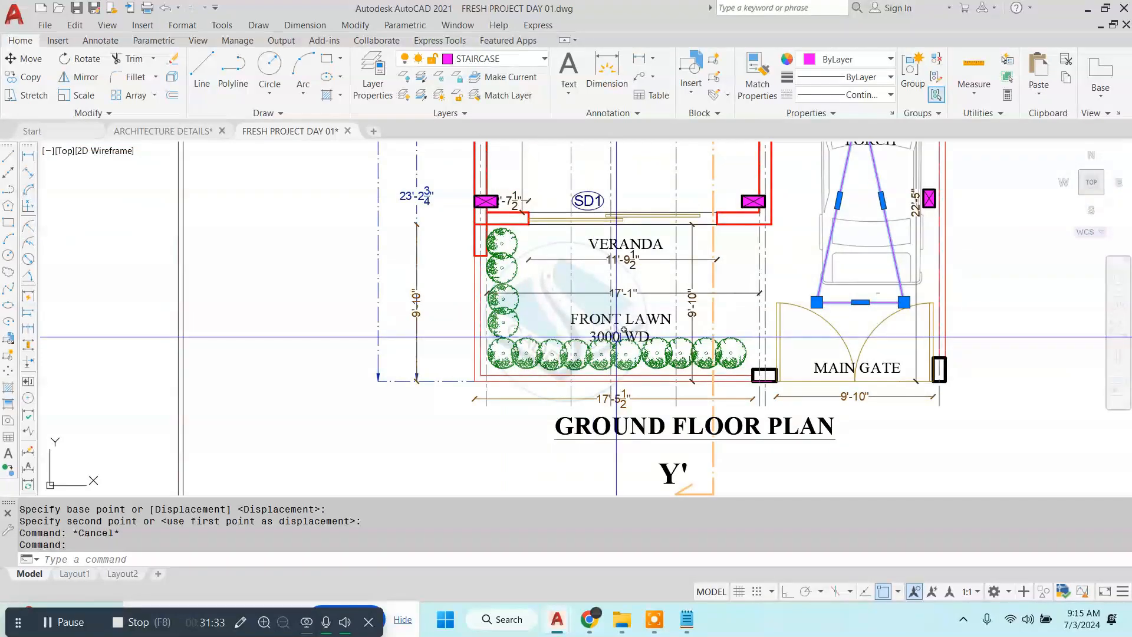
pyautogui.press('Escape')
pyautogui.press('Escape')
# - Draw a rectangle enclosing the front lawn, from the corner at the veranda wall to the inner edge of the gate pillar
pyautogui.scroll(3, 499, 343)
pyautogui.write('REC')
pyautogui.press('Return')
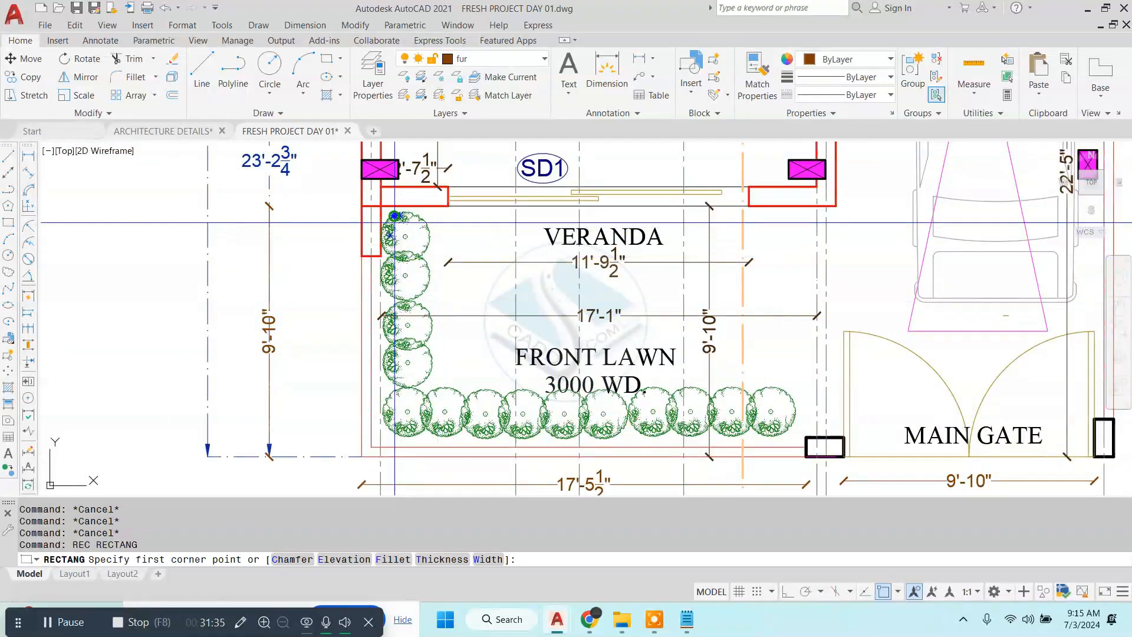
pyautogui.click(805, 437)
pyautogui.click(805, 438)
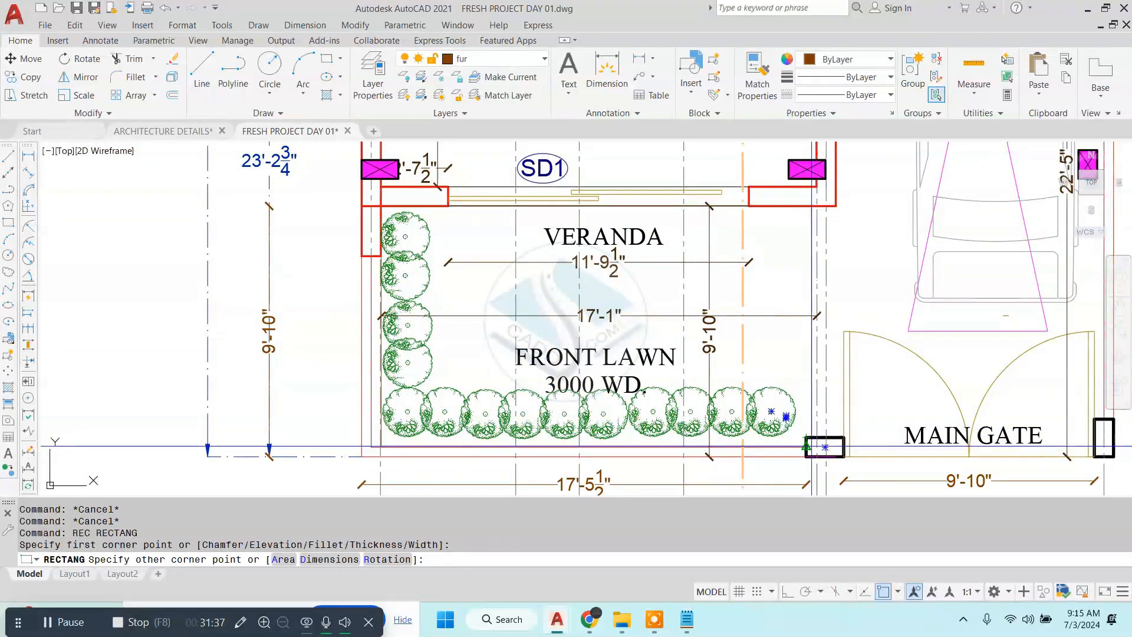
pyautogui.press('Escape')
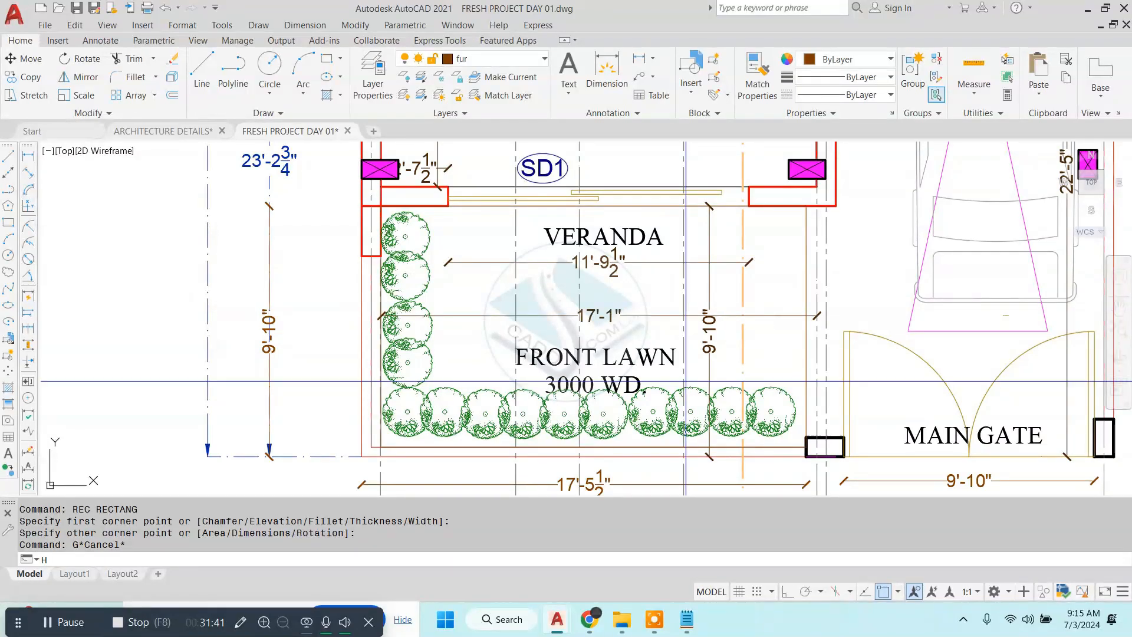
# - Hatch the rectangle enclosing the front lawn with the CROSS pattern in green
pyautogui.write('H')
pyautogui.press('Return')
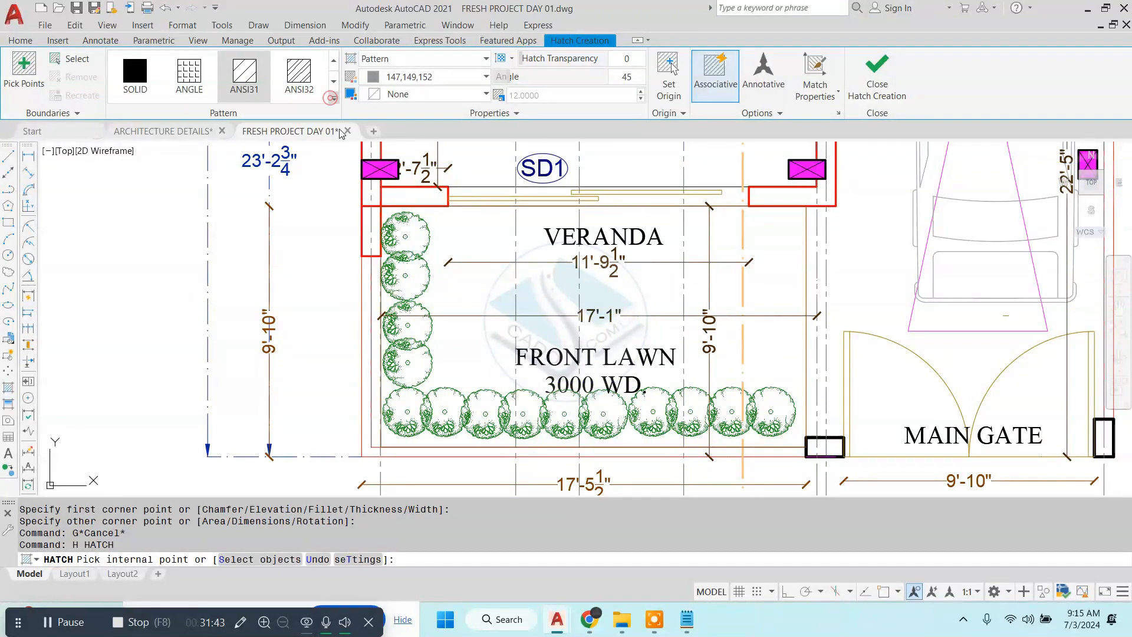
pyautogui.click(331, 98)
pyautogui.scroll(-2, 311, 249)
pyautogui.click(310, 191)
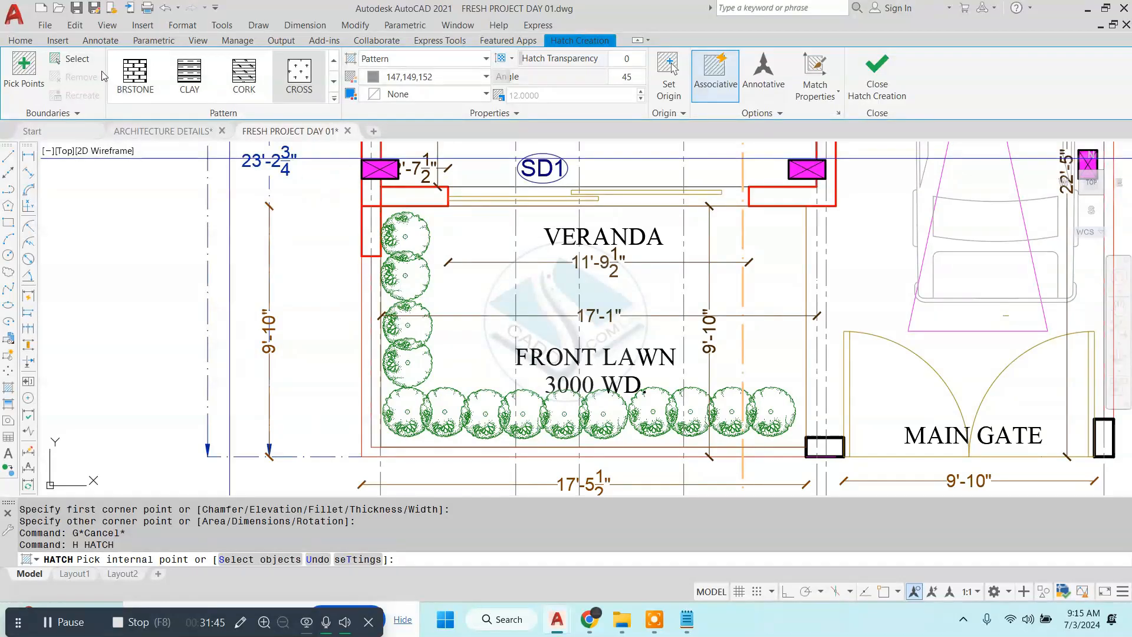
pyautogui.click(73, 59)
pyautogui.click(769, 208)
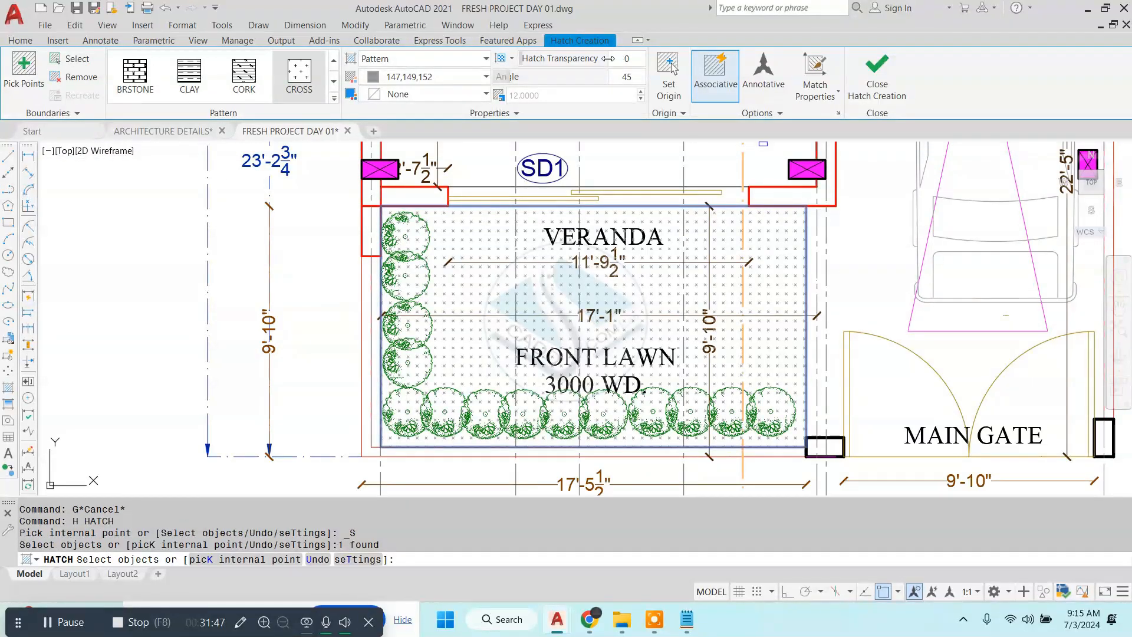
pyautogui.click(472, 76)
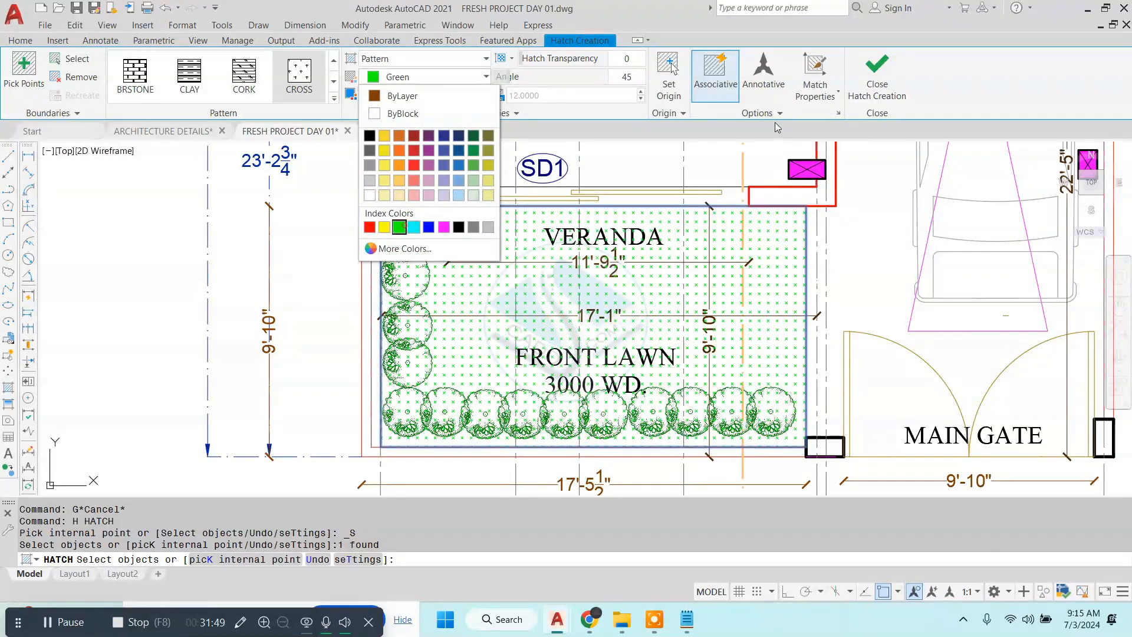
pyautogui.click(872, 83)
pyautogui.scroll(-5, 490, 322)
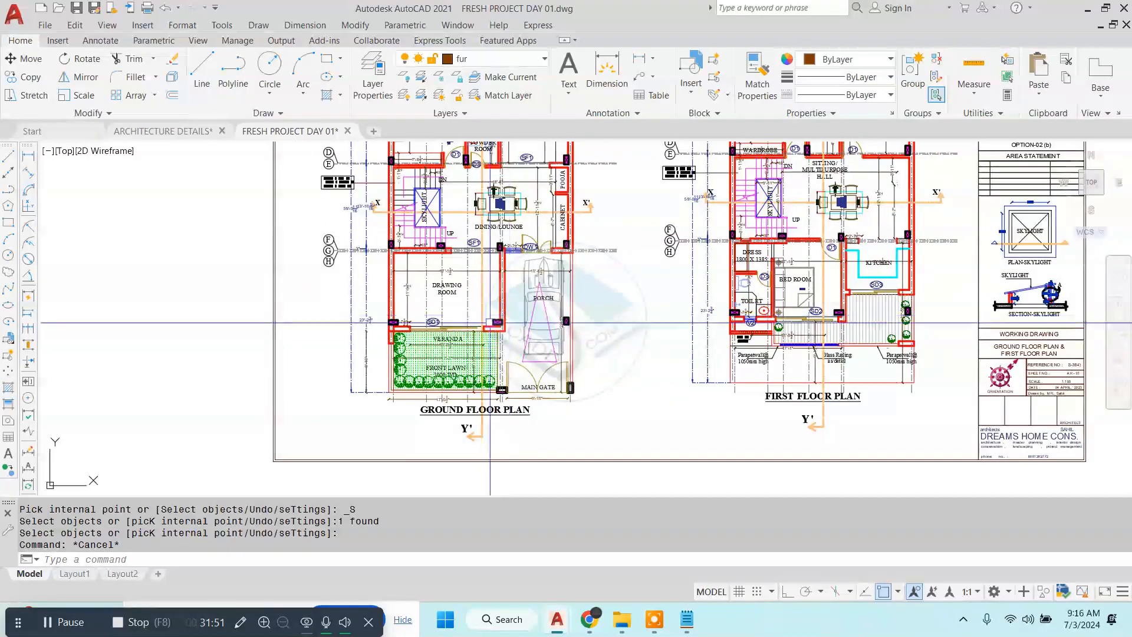
# - Recolour the front lawn hatch to dark green (19,103,52) and set its transparency to 39
pyautogui.scroll(6, 489, 322)
pyautogui.click(442, 366)
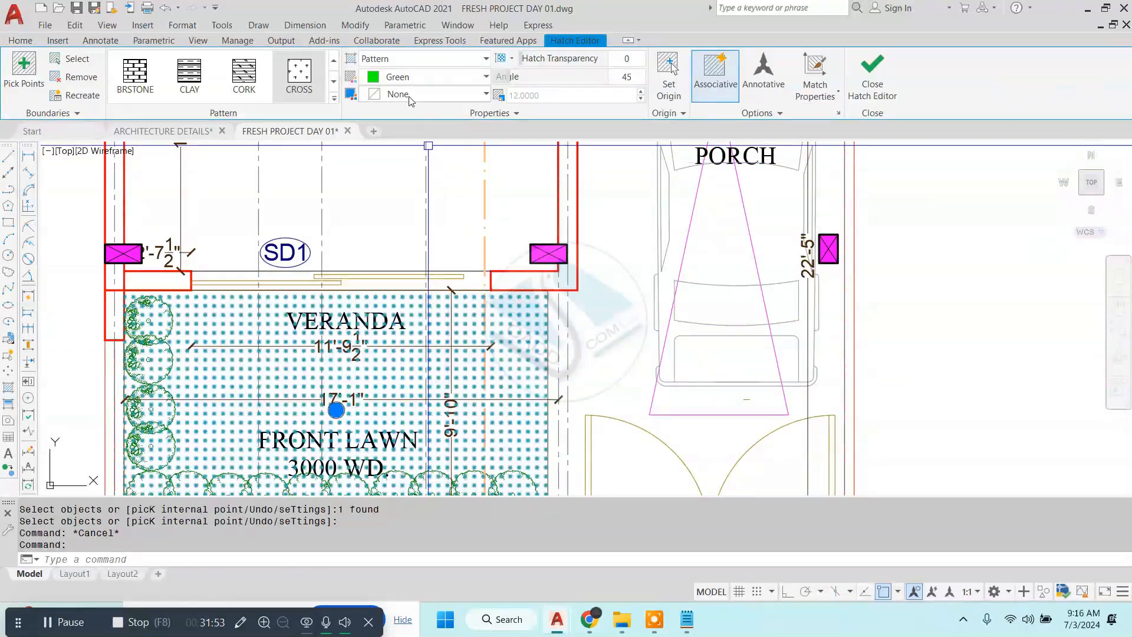
pyautogui.click(419, 77)
pyautogui.click(473, 136)
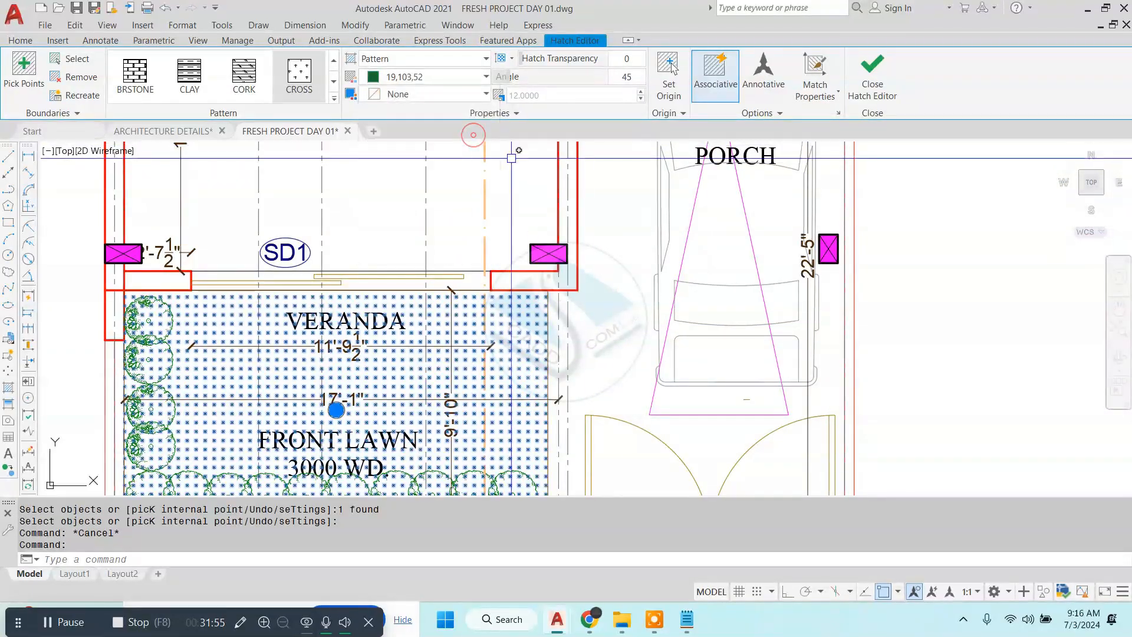
pyautogui.press('Escape')
pyautogui.scroll(-4, 617, 208)
pyautogui.scroll(6, 519, 286)
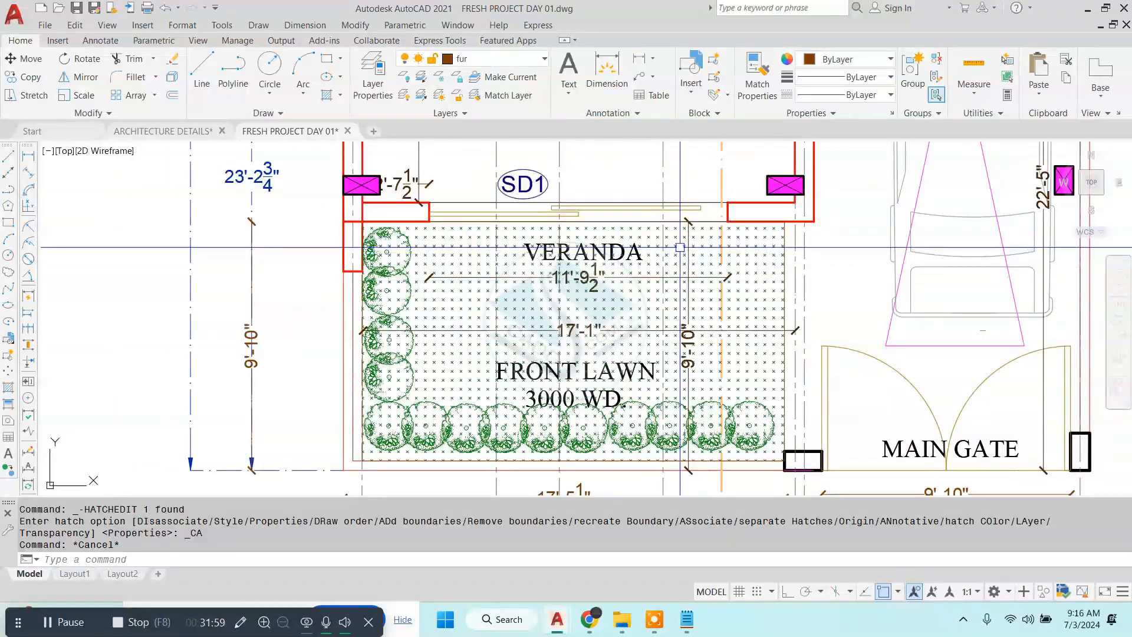
pyautogui.click(643, 247)
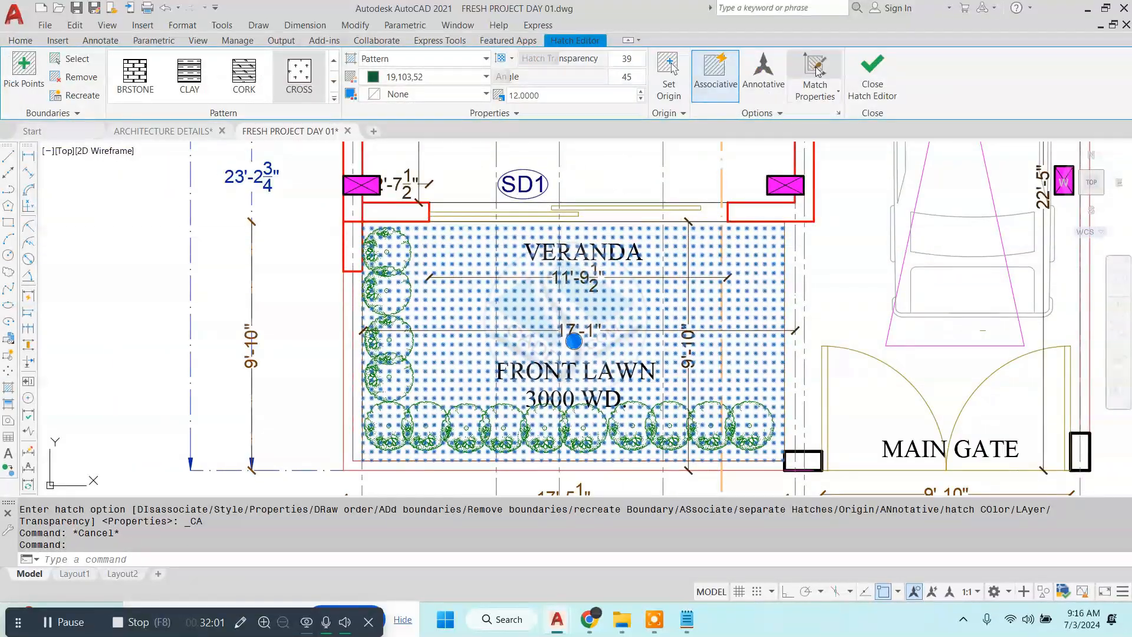
pyautogui.click(871, 77)
# - Compare the ground floor drawing room and porch with the first floor dress, toilet, bed room and kitchen
pyautogui.scroll(-4, 525, 334)
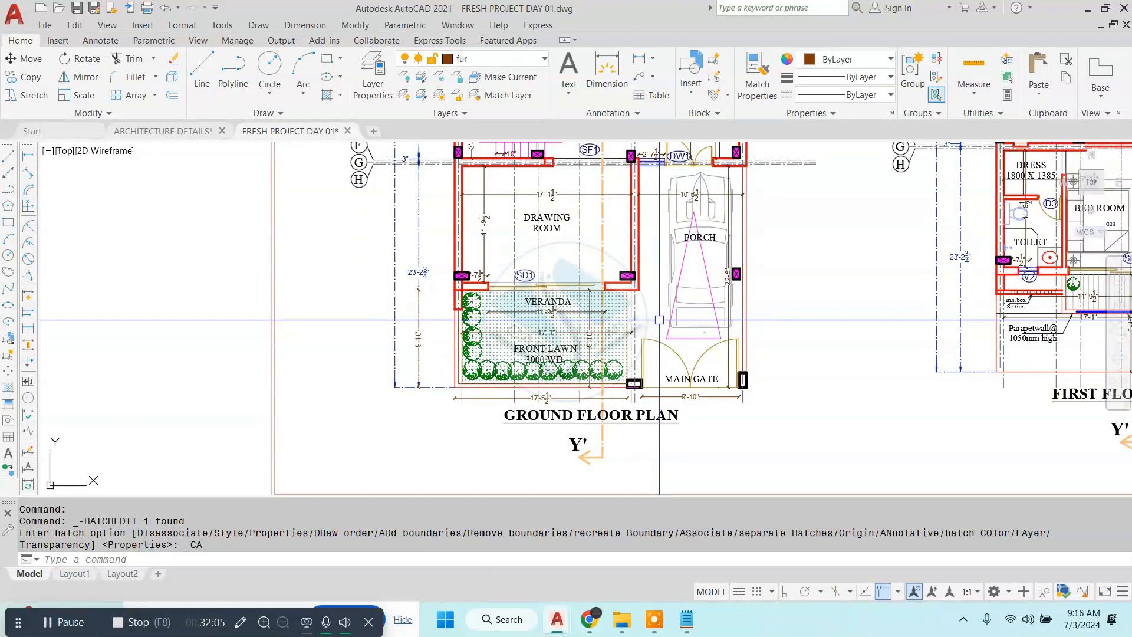
pyautogui.scroll(-6, 659, 319)
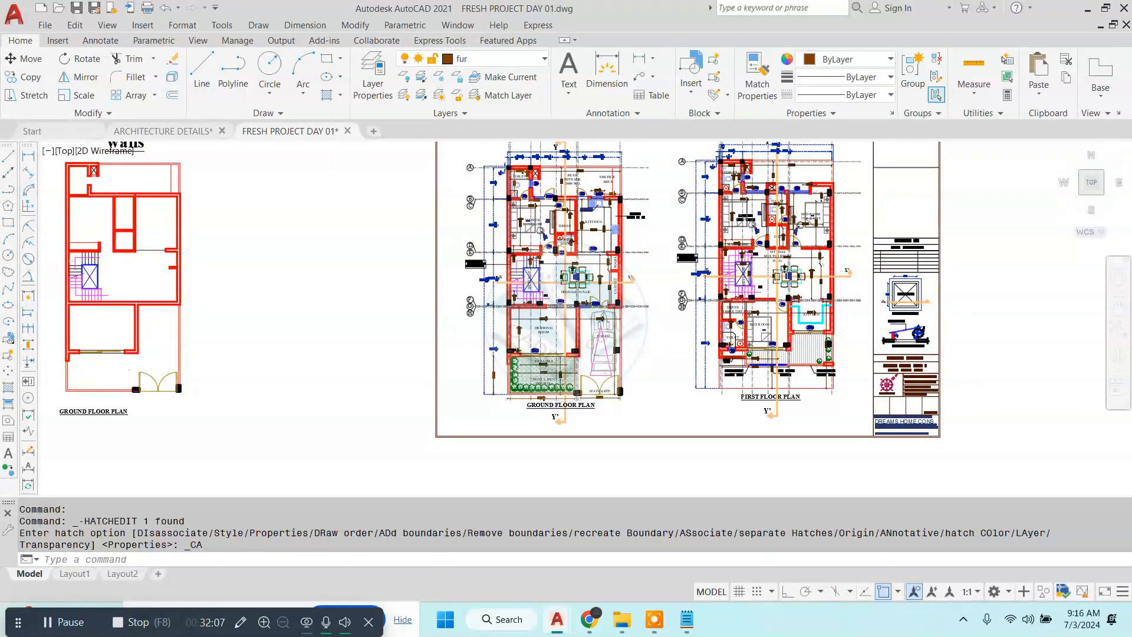
pyautogui.moveTo(659, 325); pyautogui.dragTo(605, 360, button='middle')
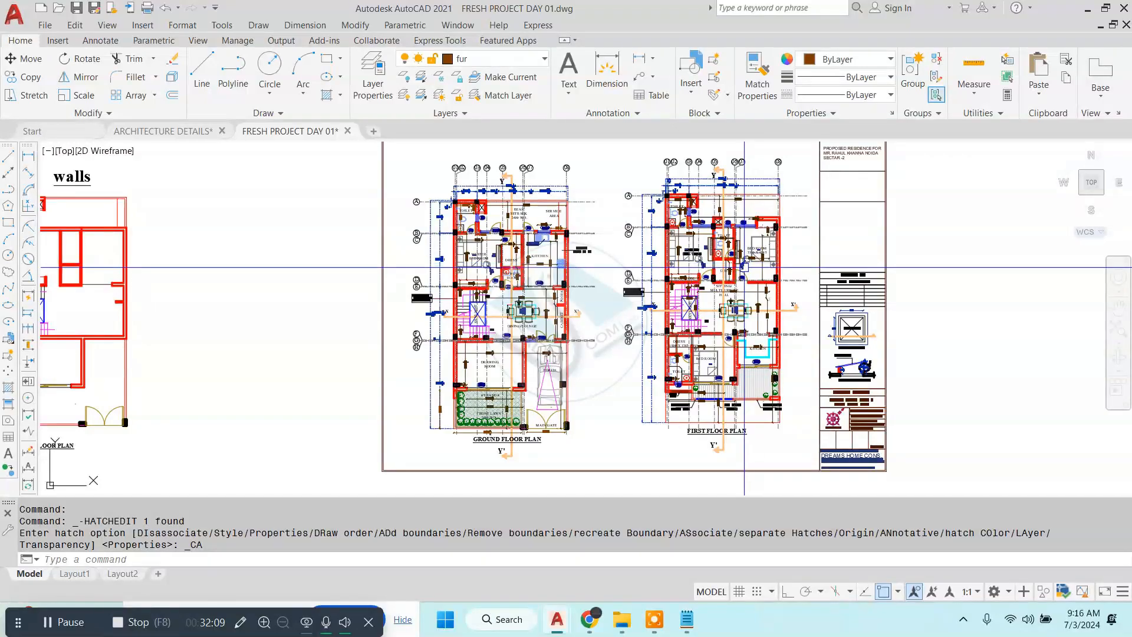
pyautogui.scroll(4, 666, 236)
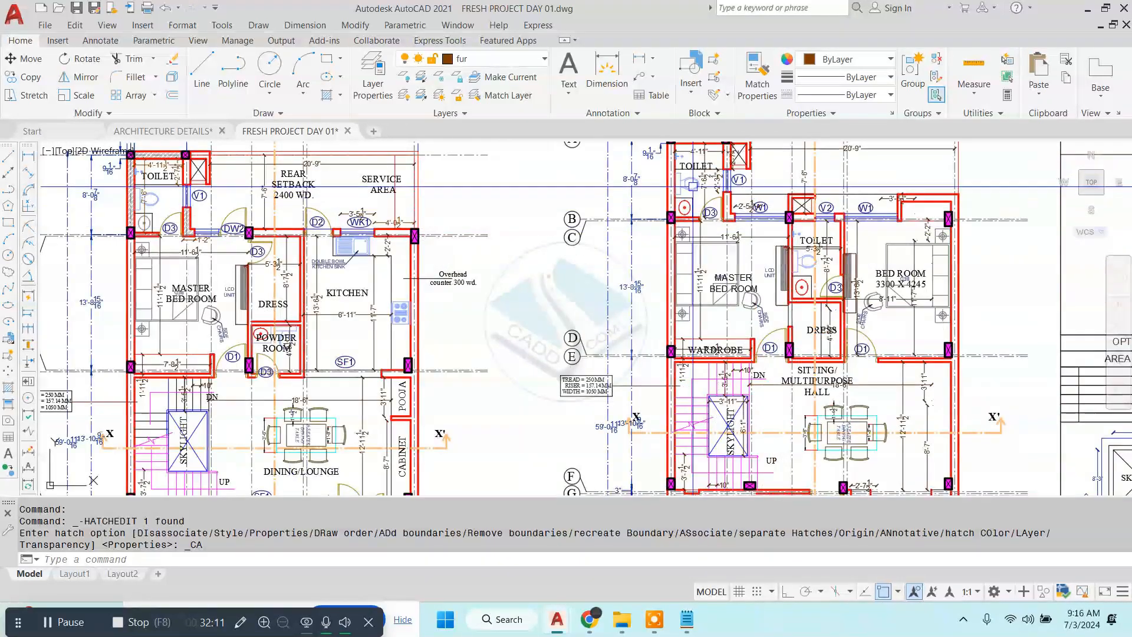
pyautogui.scroll(-2, 702, 277)
pyautogui.moveTo(406, 457)
pyautogui.mouseDown(button='middle')
pyautogui.moveTo(374, 307)
pyautogui.moveTo(476, 303)
pyautogui.mouseUp(button='middle')
pyautogui.scroll(4, 373, 306)
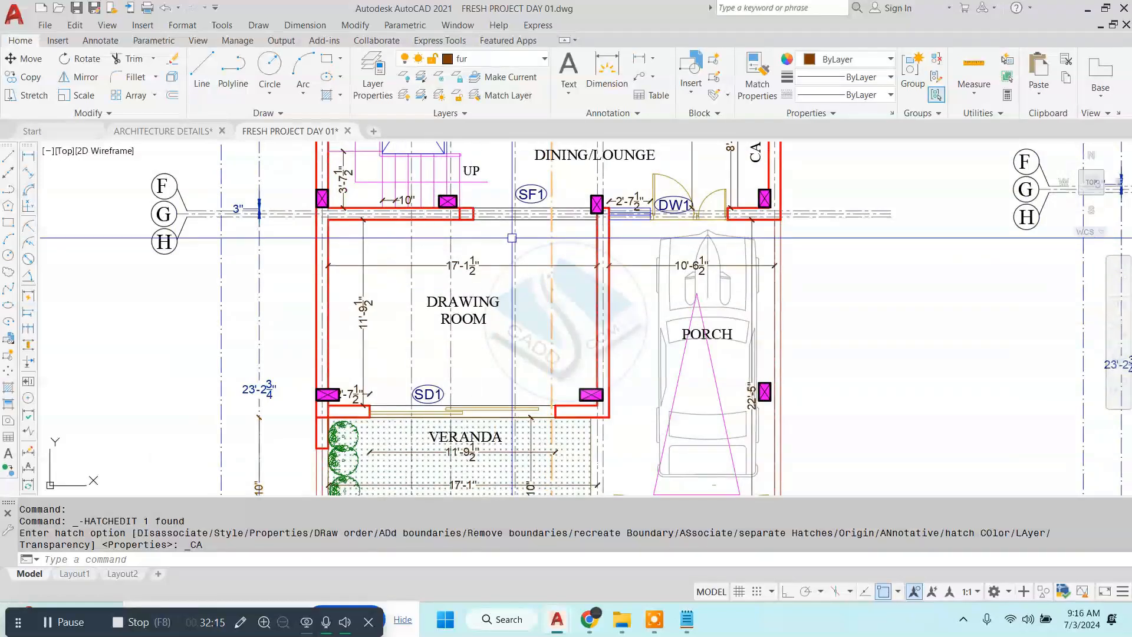
pyautogui.scroll(-4, 682, 307)
pyautogui.scroll(4, 681, 307)
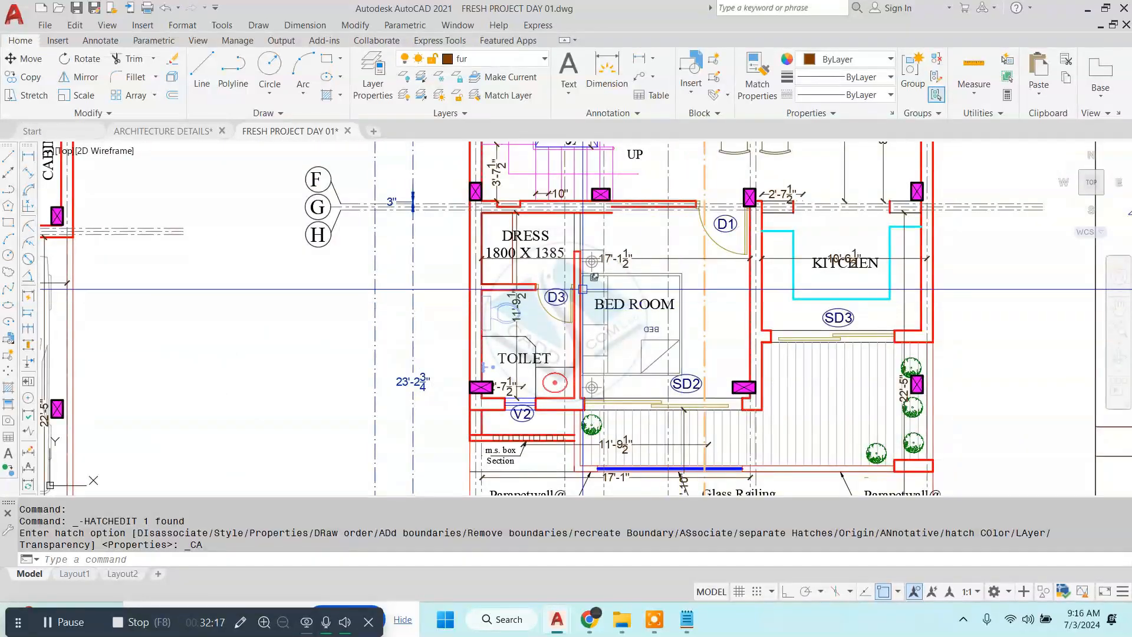
pyautogui.scroll(2, 499, 236)
pyautogui.moveTo(562, 268); pyautogui.dragTo(490, 229, button='middle')
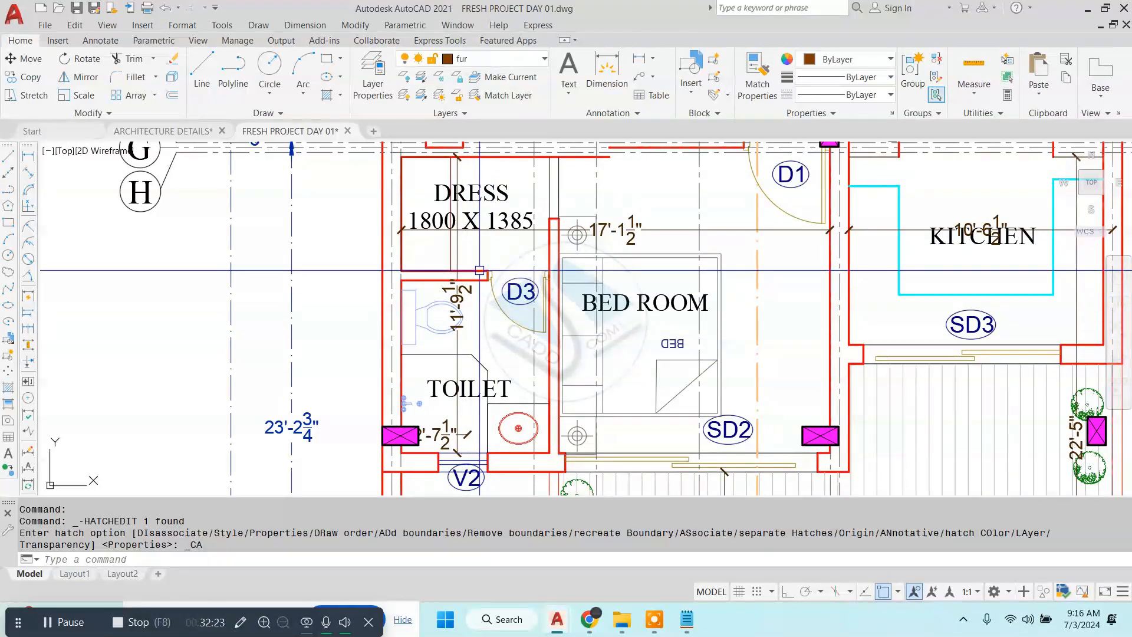
pyautogui.scroll(-4, 565, 304)
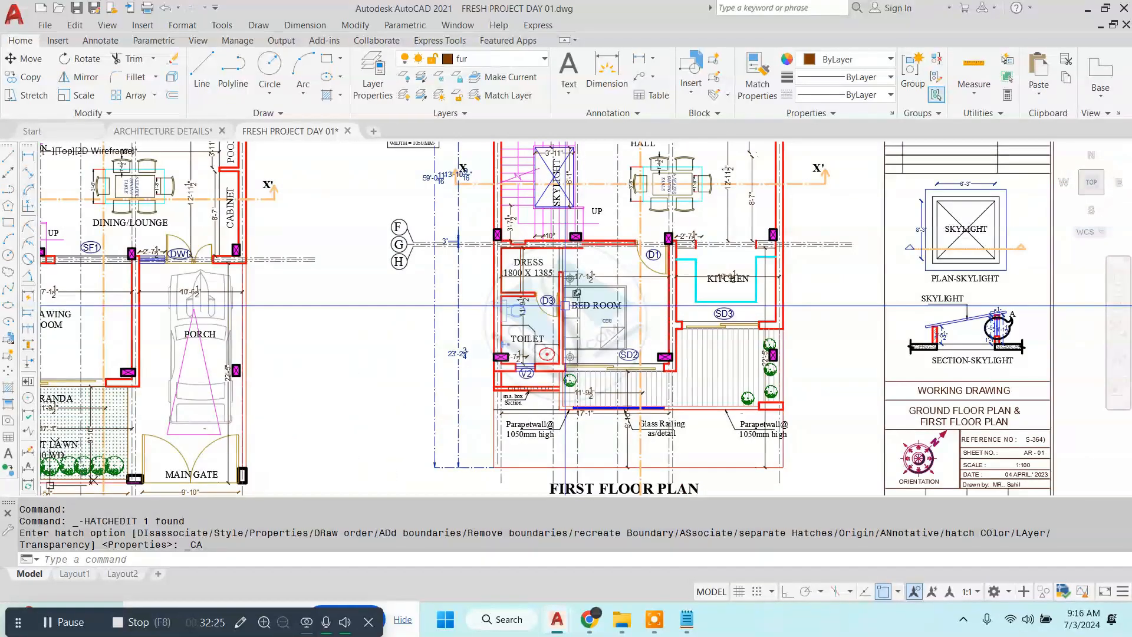
pyautogui.moveTo(142, 347); pyautogui.dragTo(354, 339, button='middle')
pyautogui.scroll(2, 225, 321)
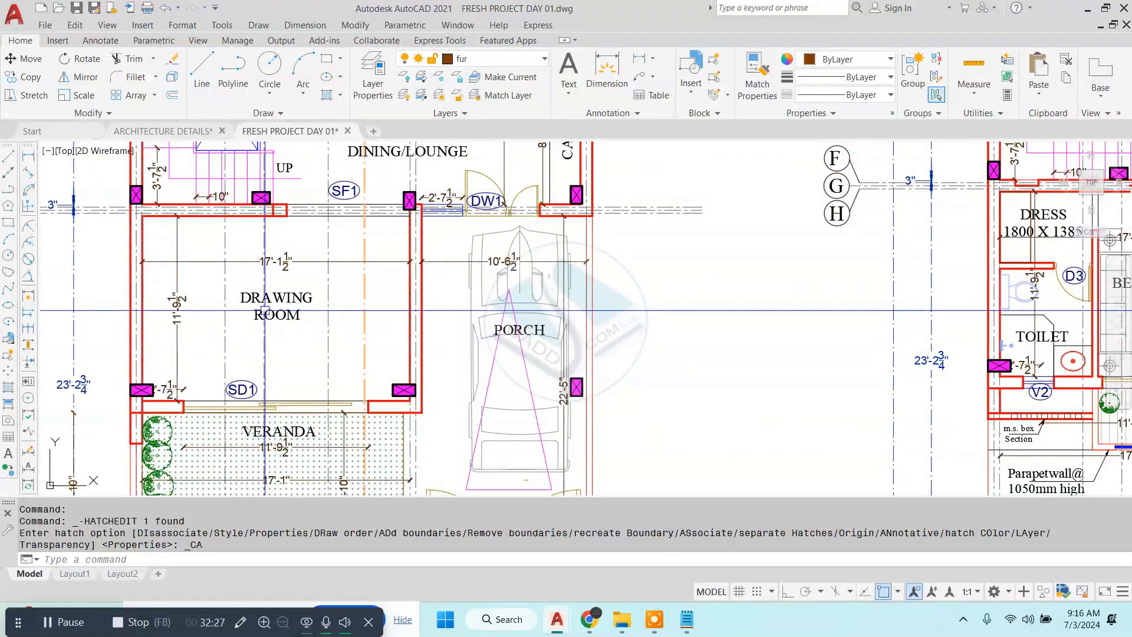
pyautogui.moveTo(836, 391); pyautogui.dragTo(510, 392, button='middle')
pyautogui.scroll(2, 863, 277)
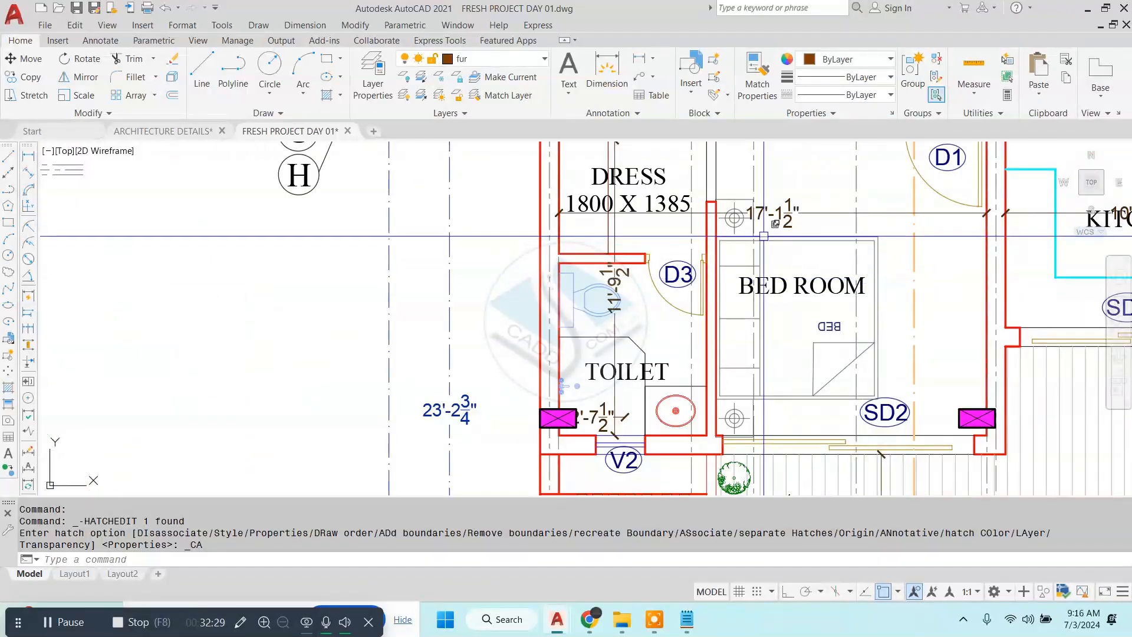
pyautogui.scroll(-2, 648, 326)
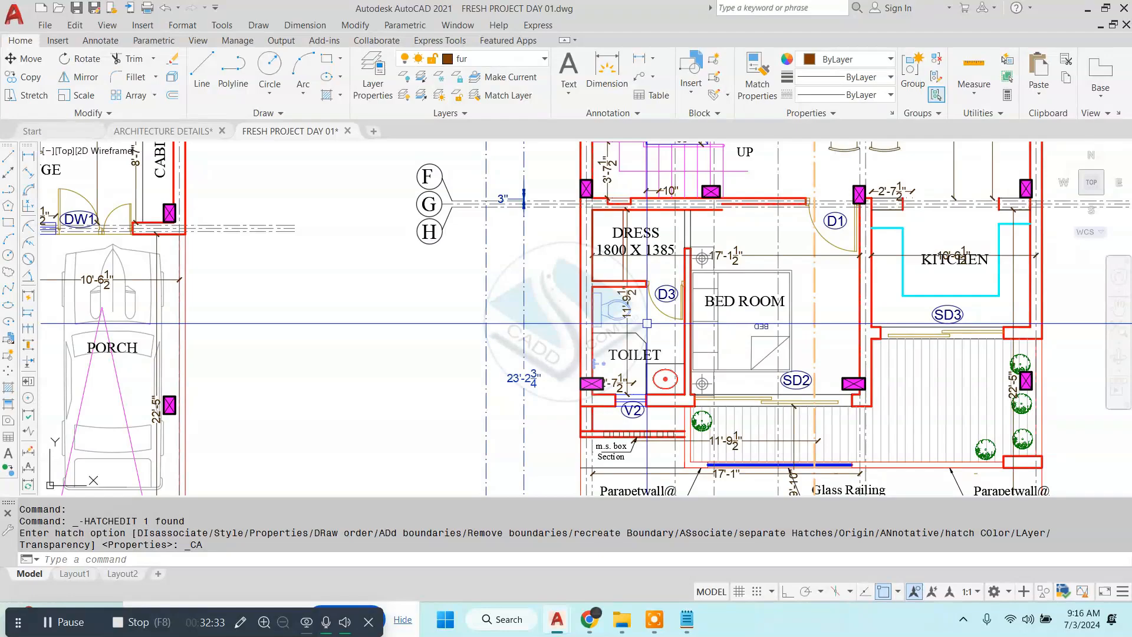
pyautogui.scroll(-4, 647, 323)
pyautogui.scroll(4, 475, 271)
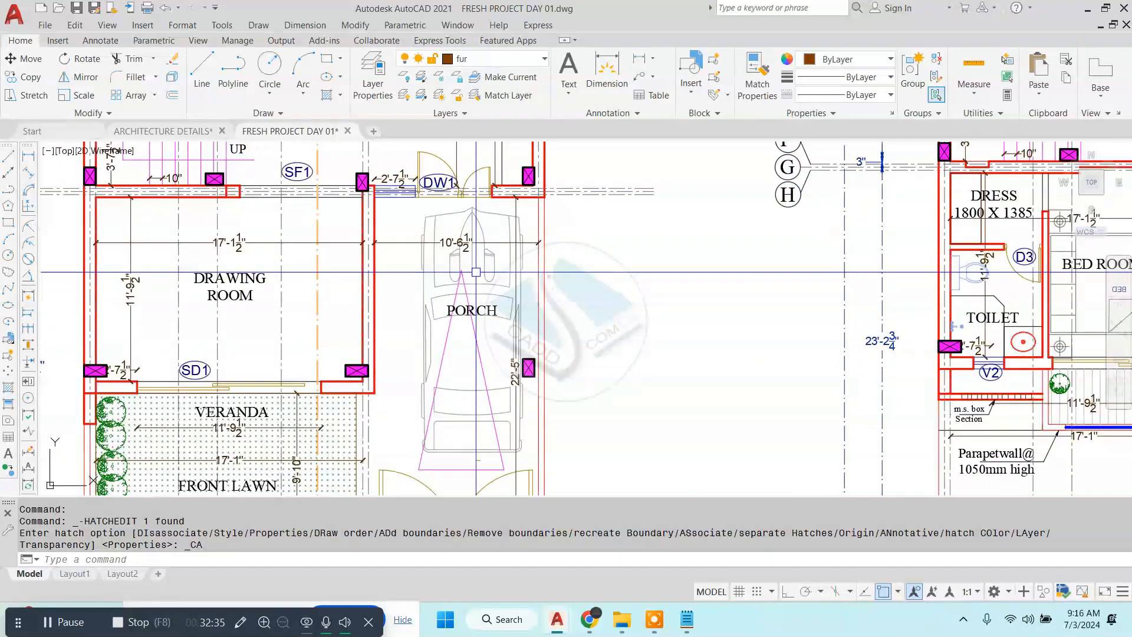
pyautogui.scroll(-4, 475, 272)
pyautogui.scroll(5, 749, 254)
pyautogui.scroll(-1, 858, 252)
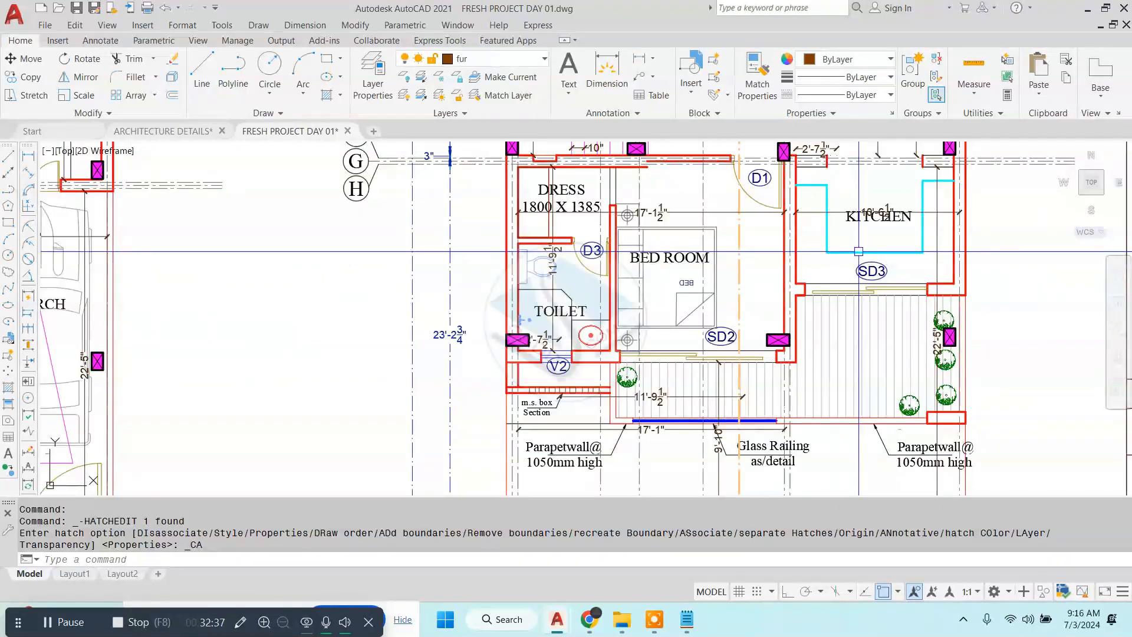
# - Examine how the first floor balcony projects over the ground floor veranda, front lawn and porch
pyautogui.scroll(-2, 858, 252)
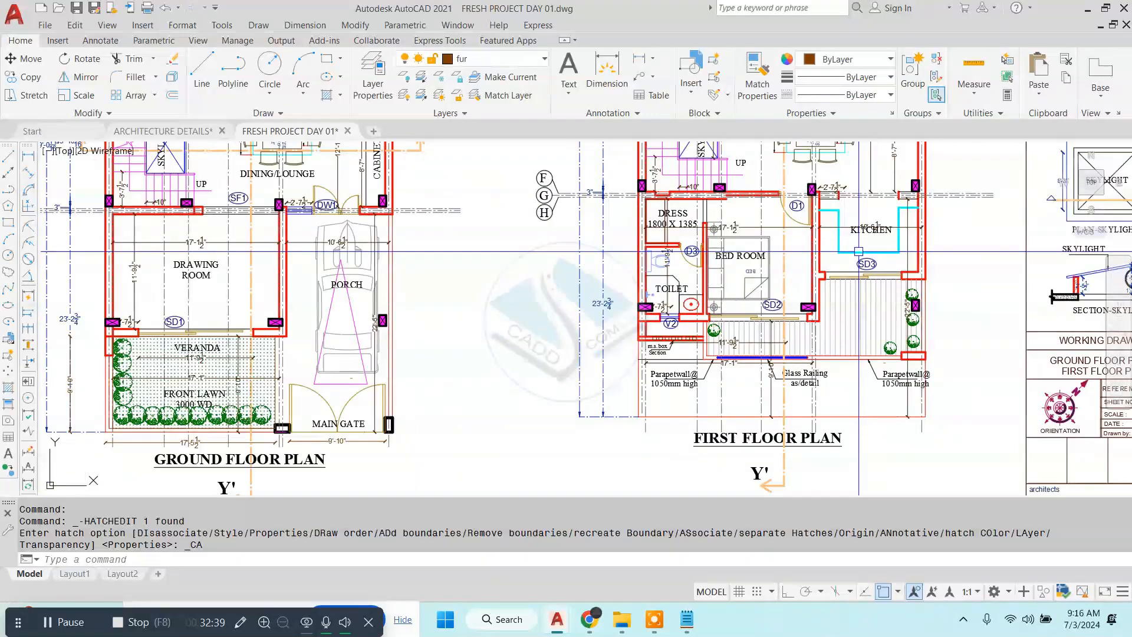
pyautogui.scroll(4, 802, 331)
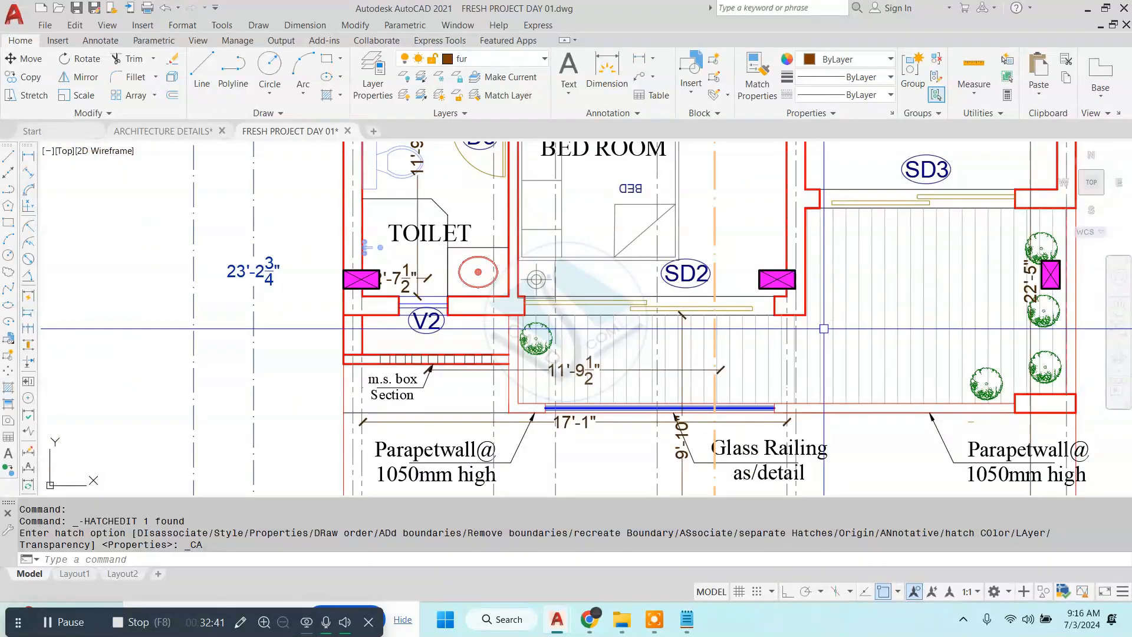
pyautogui.scroll(-3, 760, 345)
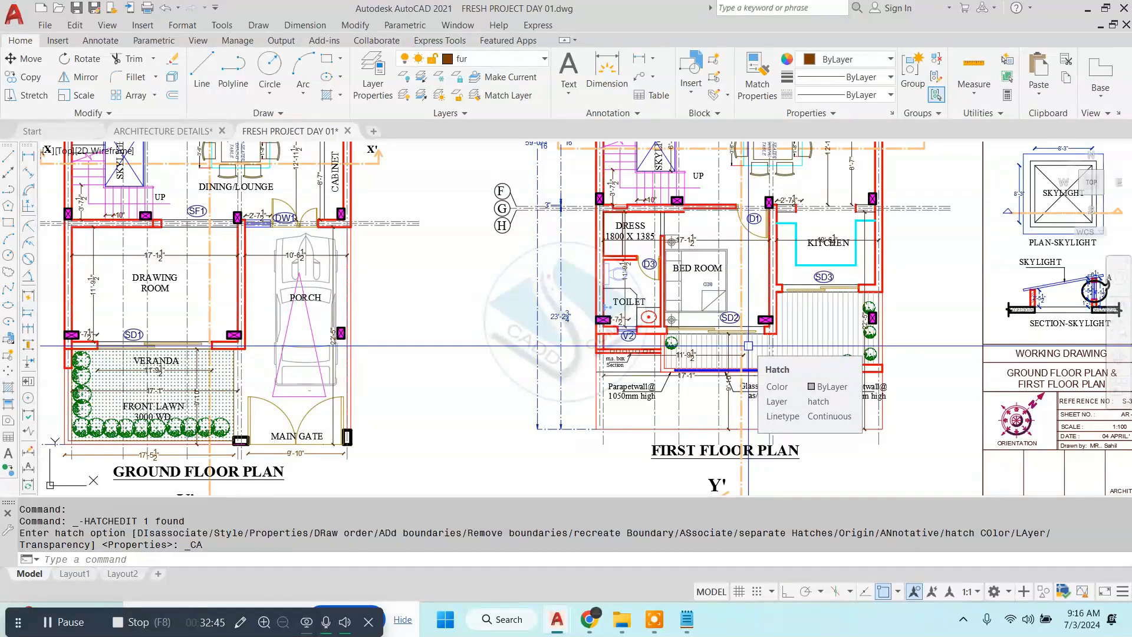
pyautogui.scroll(2, 747, 346)
pyautogui.scroll(-3, 748, 345)
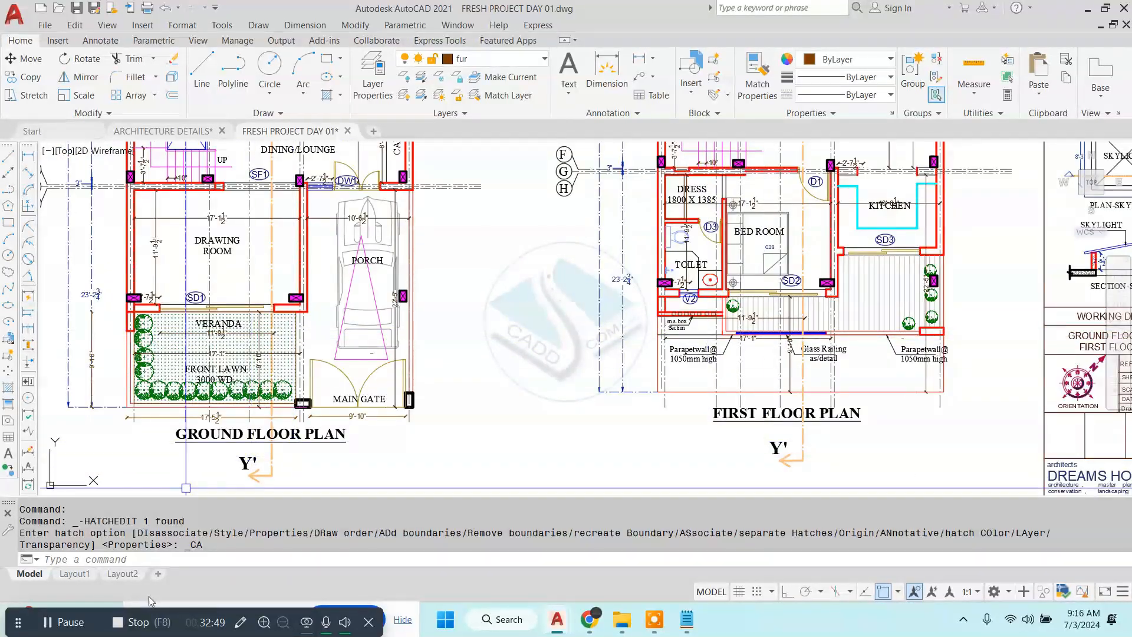
pyautogui.click(240, 621)
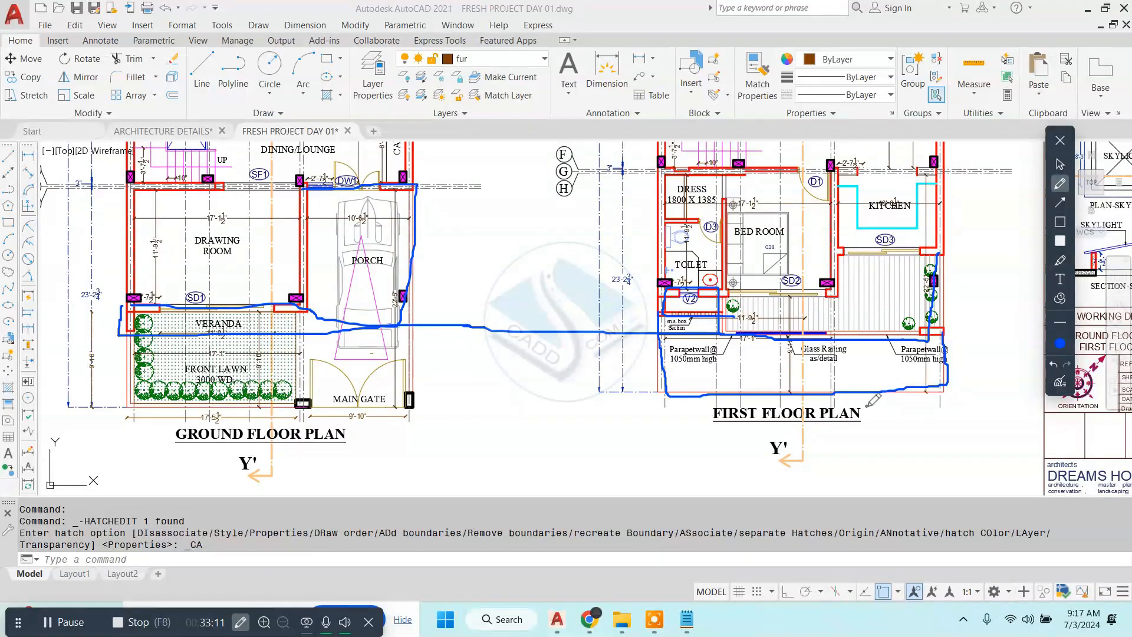
pyautogui.click(1064, 386)
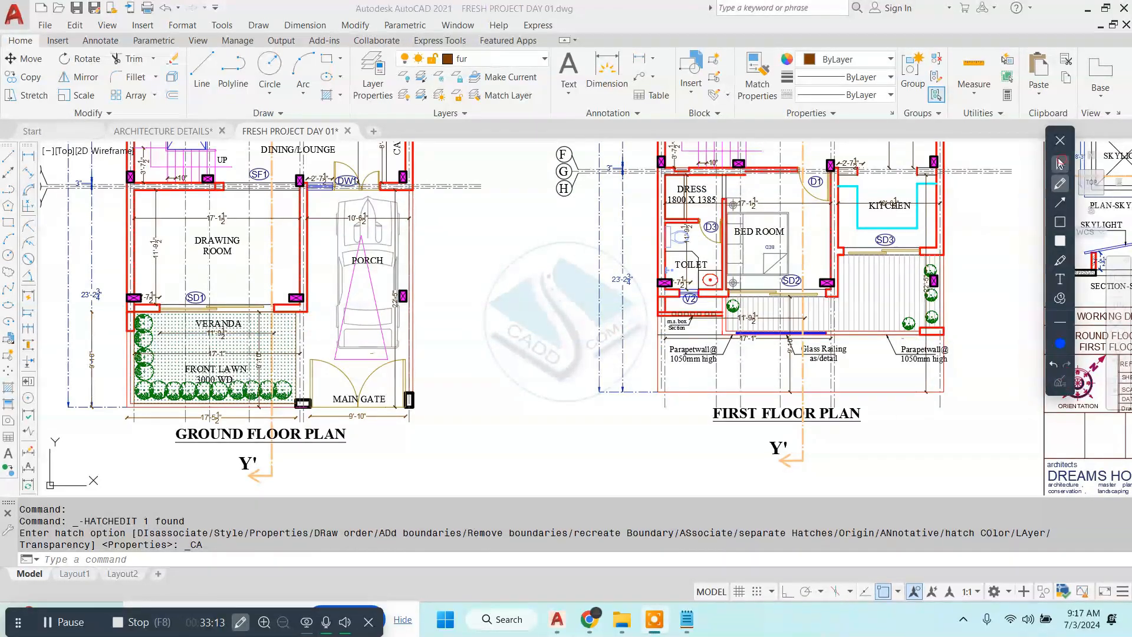
pyautogui.click(1059, 163)
# - Set the scale of the first floor balcony's line hatch to 20
pyautogui.scroll(4, 997, 289)
pyautogui.click(731, 294)
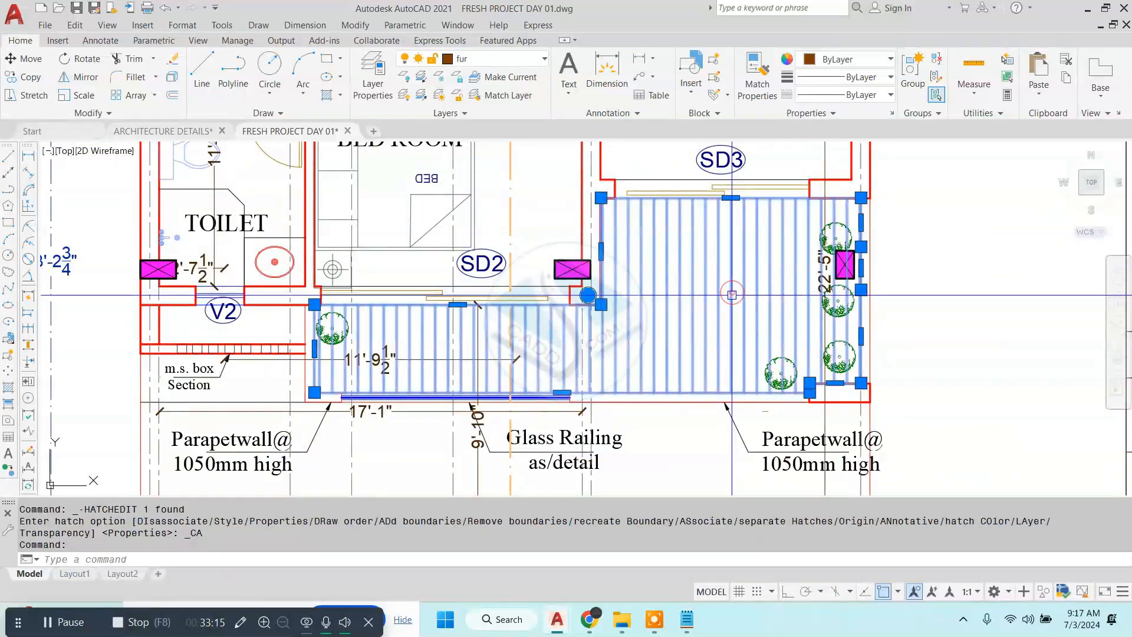
pyautogui.scroll(2, 732, 294)
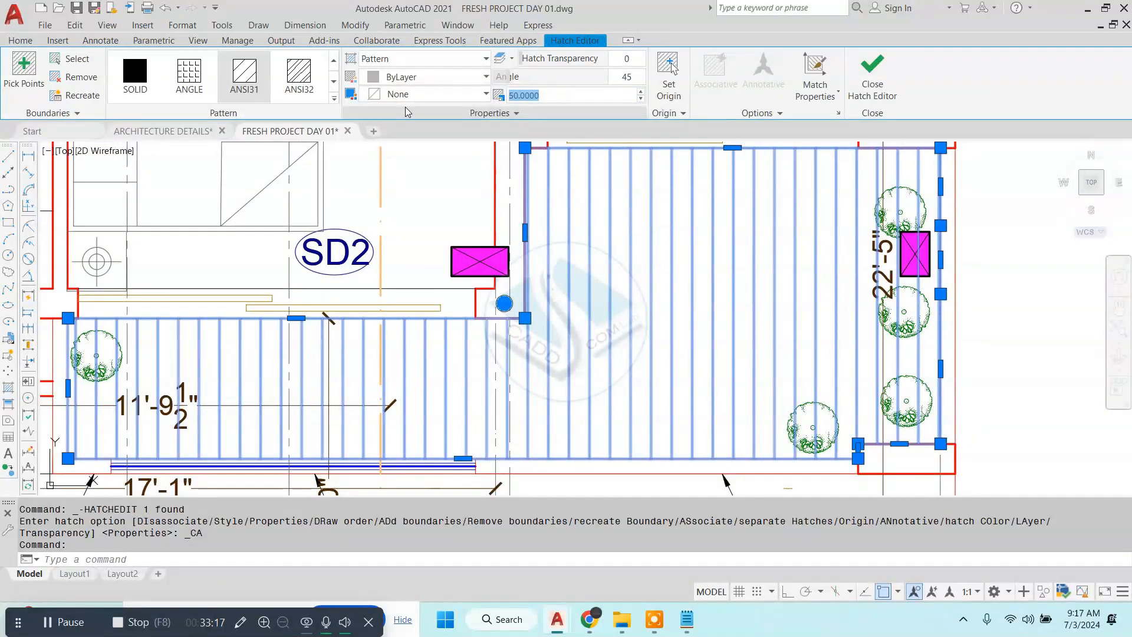
pyautogui.press('BackSpace')
pyautogui.write('30')
pyautogui.press('Return')
pyautogui.write('2')
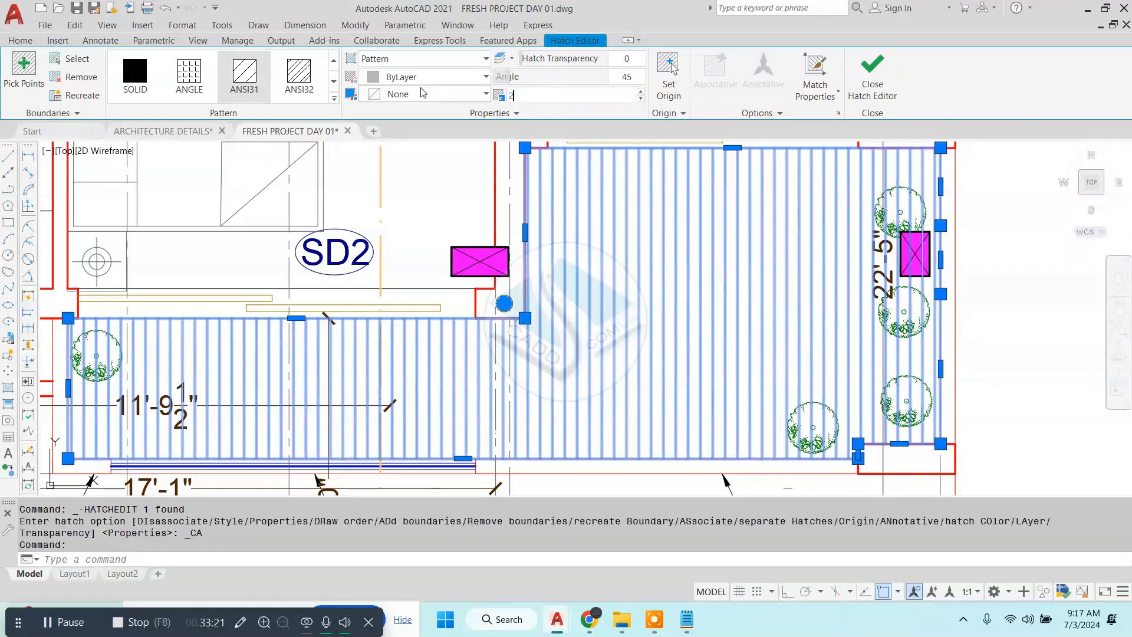
pyautogui.write('0')
pyautogui.press('Return')
pyautogui.click(871, 71)
pyautogui.scroll(-4, 648, 224)
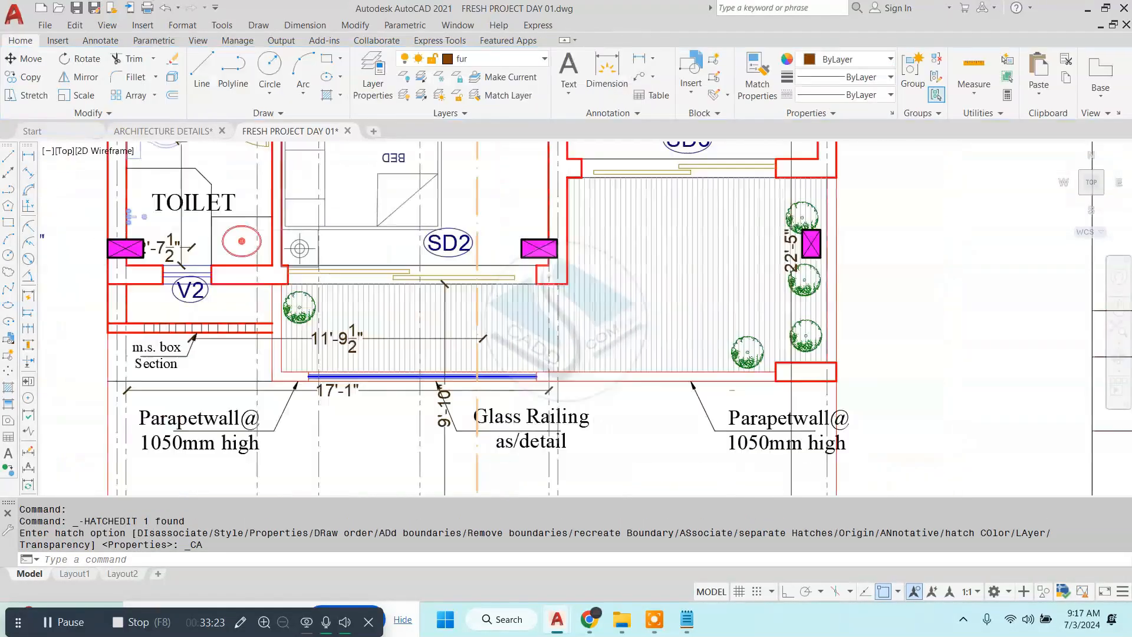
# - Copy the BED ROOM label onto the first floor balcony, in front of the kitchen
pyautogui.scroll(2, 475, 219)
pyautogui.write('CO')
pyautogui.press('Return')
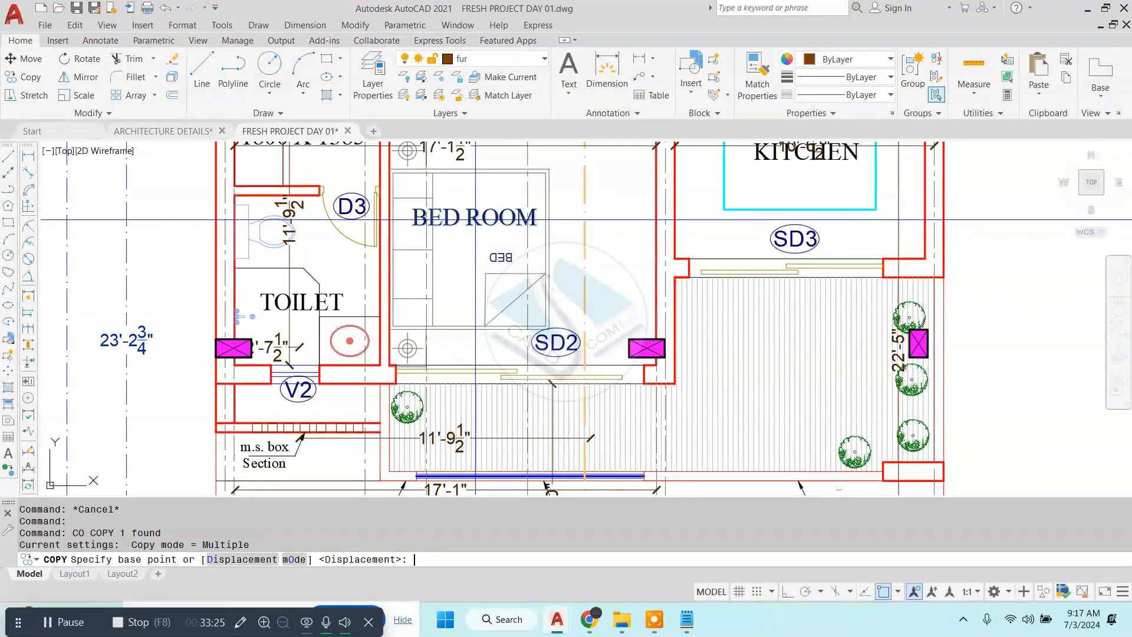
pyautogui.click(473, 244)
pyautogui.moveTo(701, 432); pyautogui.dragTo(659, 372, button='middle')
pyautogui.scroll(4, 659, 372)
pyautogui.click(726, 352)
pyautogui.press('Escape')
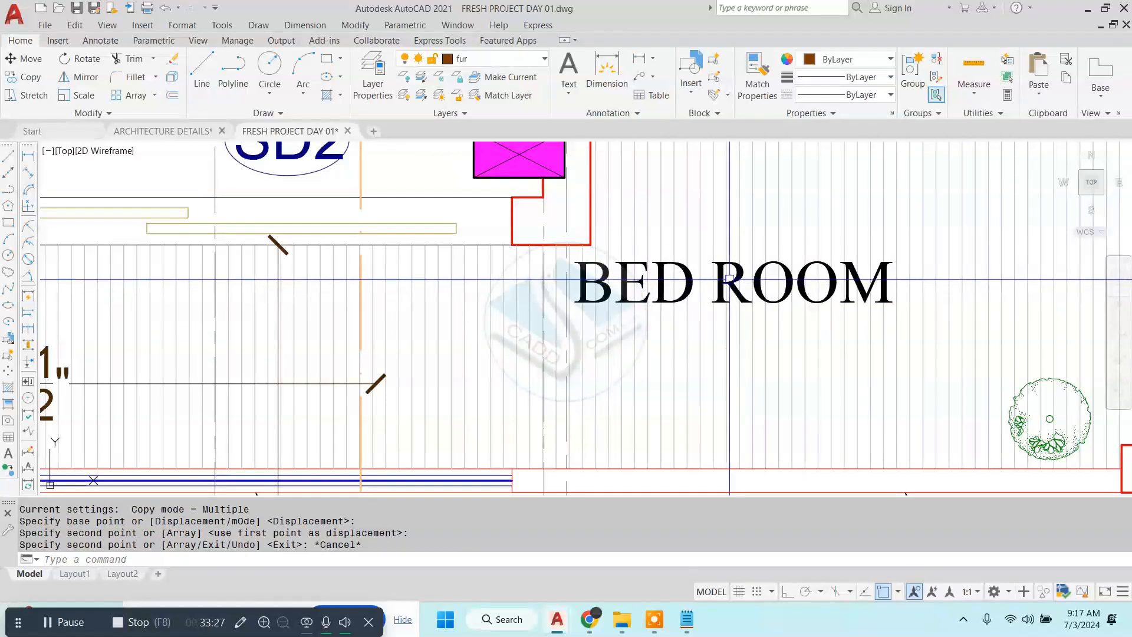
# - Change the copied balcony label's text to BALCONY - 3'6"
pyautogui.doubleClick(726, 277)
pyautogui.write('BALCONY - 3\'6"')
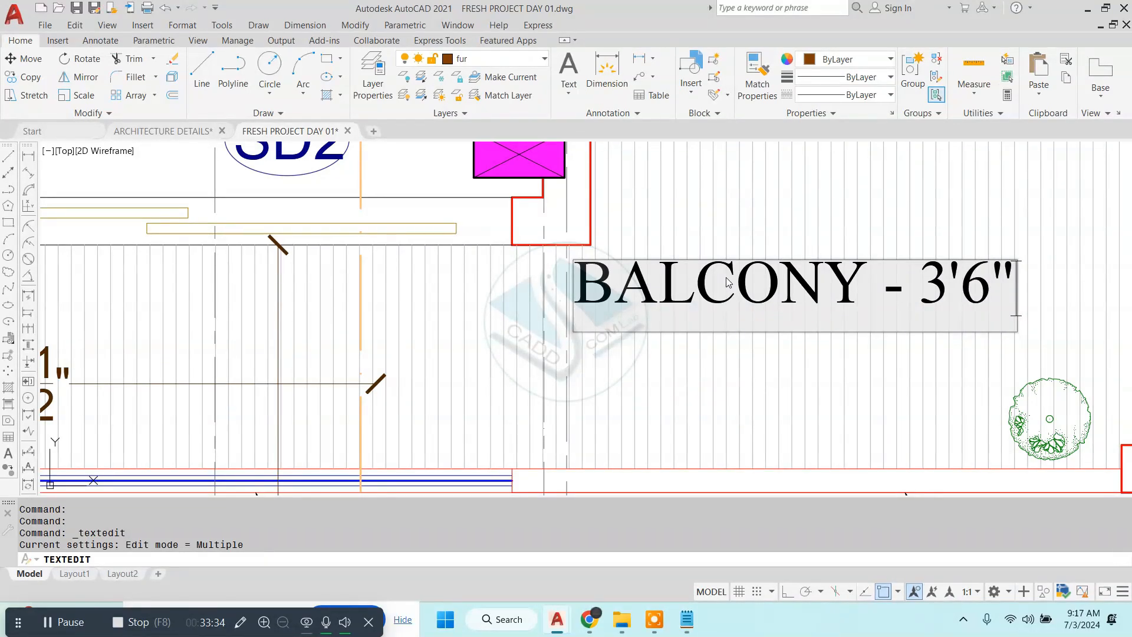
pyautogui.press('Return')
pyautogui.write('WID')
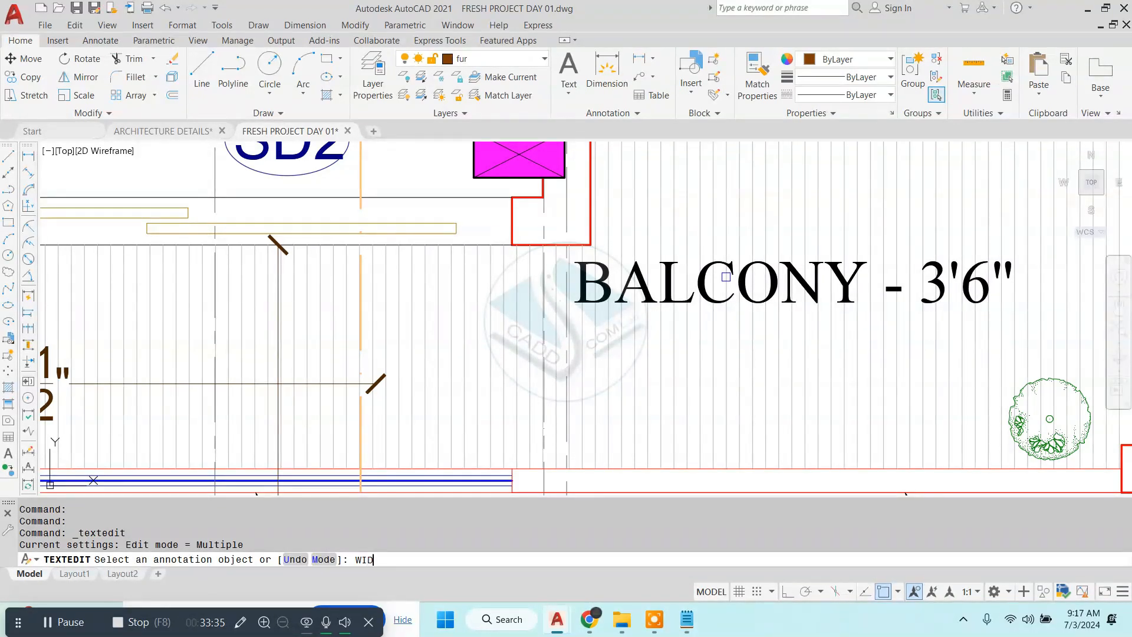
pyautogui.scroll(-3, 726, 277)
pyautogui.scroll(3, 635, 318)
pyautogui.press('Escape')
pyautogui.press('Escape')
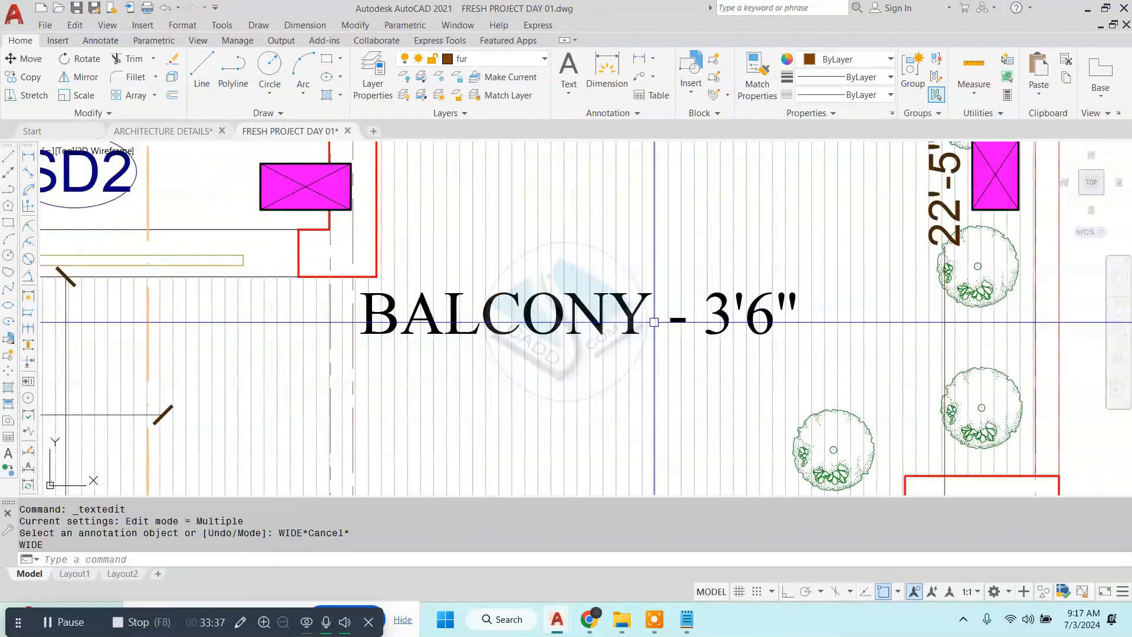
pyautogui.doubleClick(651, 321)
pyautogui.scroll(2, 765, 326)
pyautogui.click(806, 312)
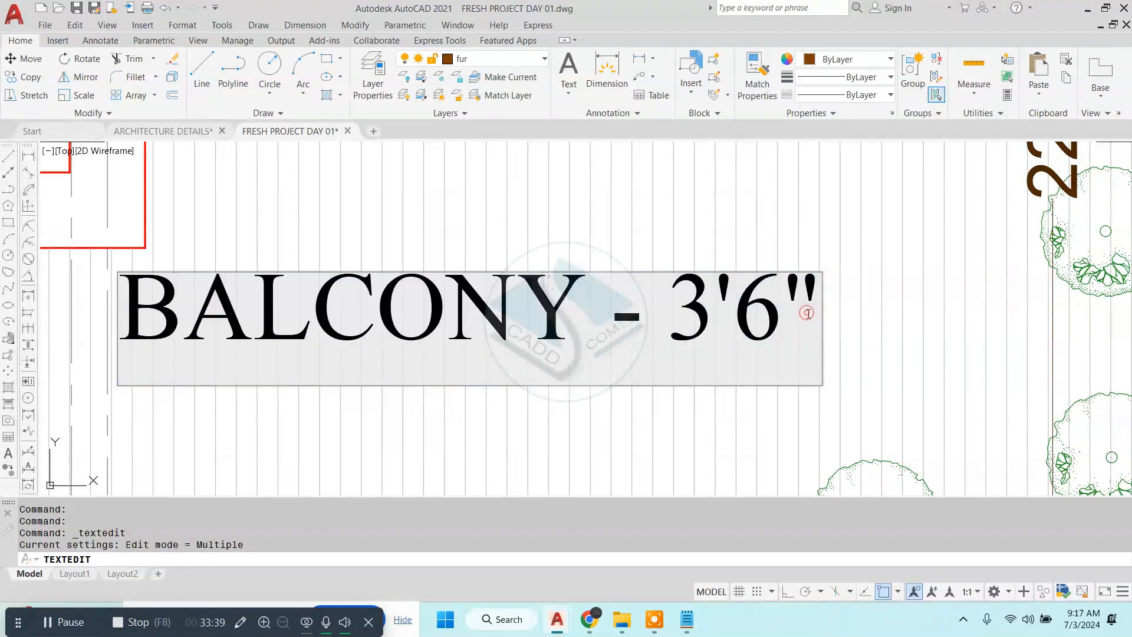
pyautogui.press('Return')
pyautogui.press('Escape')
pyautogui.press('Escape')
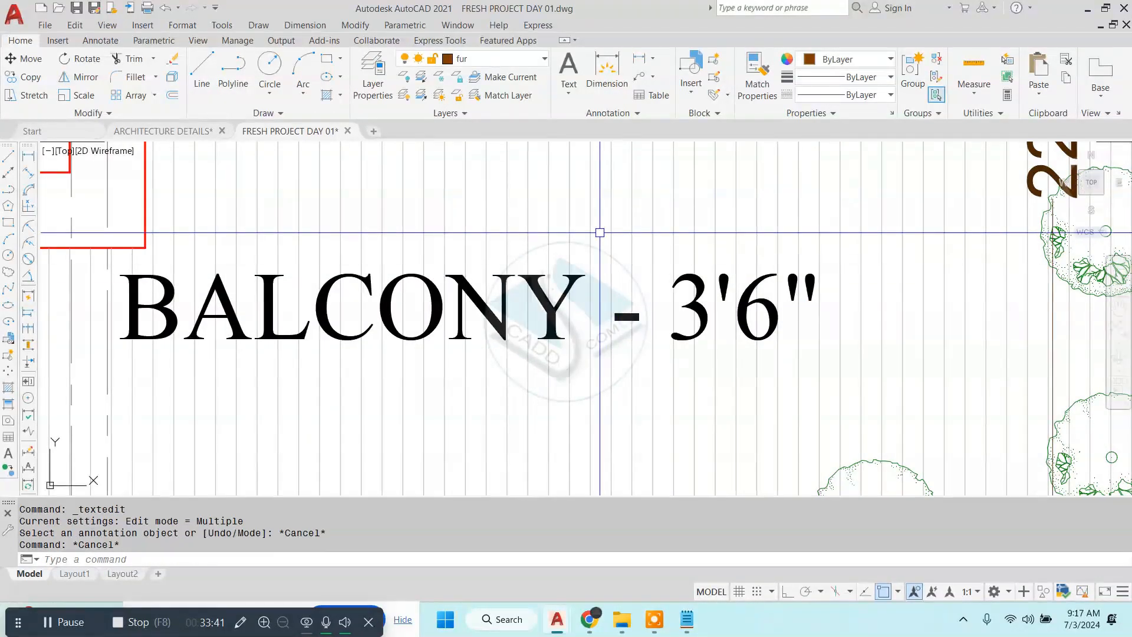
# - Copy the BALCONY - 3'6" label directly below itself as a second text line
pyautogui.click(552, 317)
pyautogui.write('CO')
pyautogui.press('Return')
pyautogui.click(552, 317)
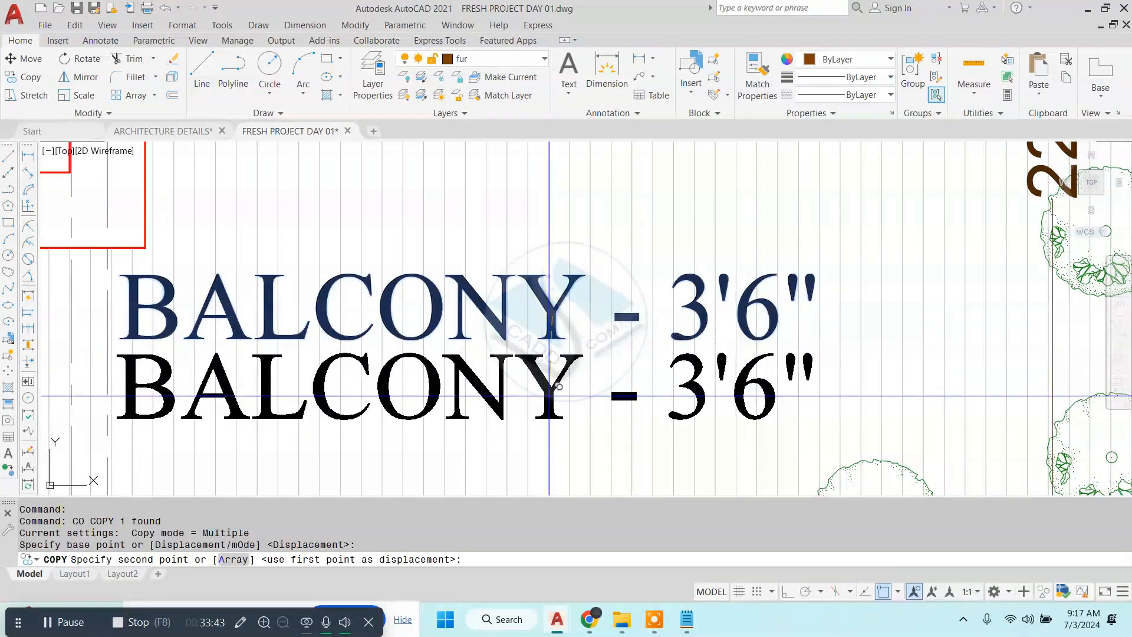
pyautogui.click(555, 417)
pyautogui.press('Escape')
# - Change the second line of the balcony label to WIDE-
pyautogui.click(538, 393)
pyautogui.doubleClick(538, 393)
pyautogui.write('WIDE-')
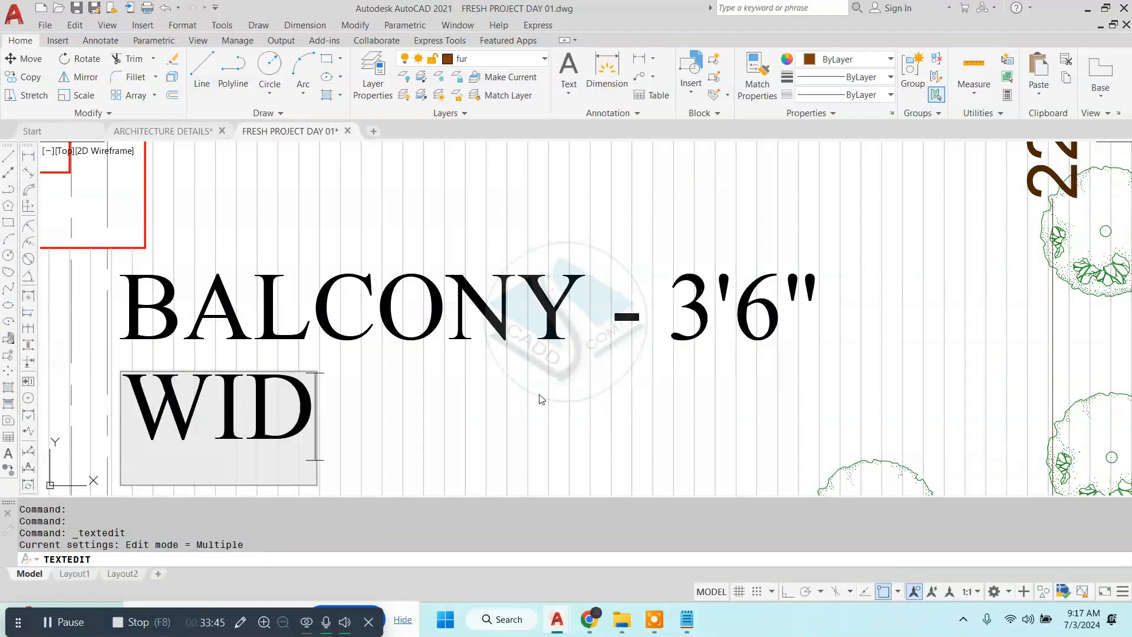
pyautogui.click(576, 287)
pyautogui.press('Escape')
pyautogui.press('Escape')
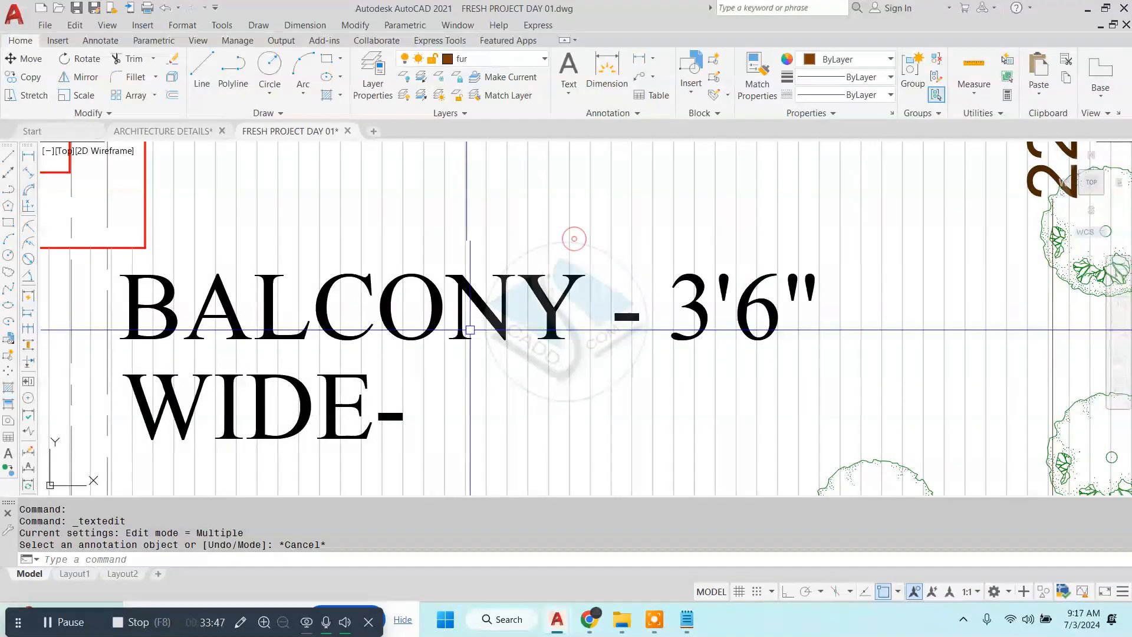
# - Move both lines of the balcony label down and to the left, below the wall corner beside SD2
pyautogui.scroll(-6, 468, 334)
pyautogui.moveTo(417, 328); pyautogui.dragTo(500, 360, button='middle')
pyautogui.scroll(2, 501, 362)
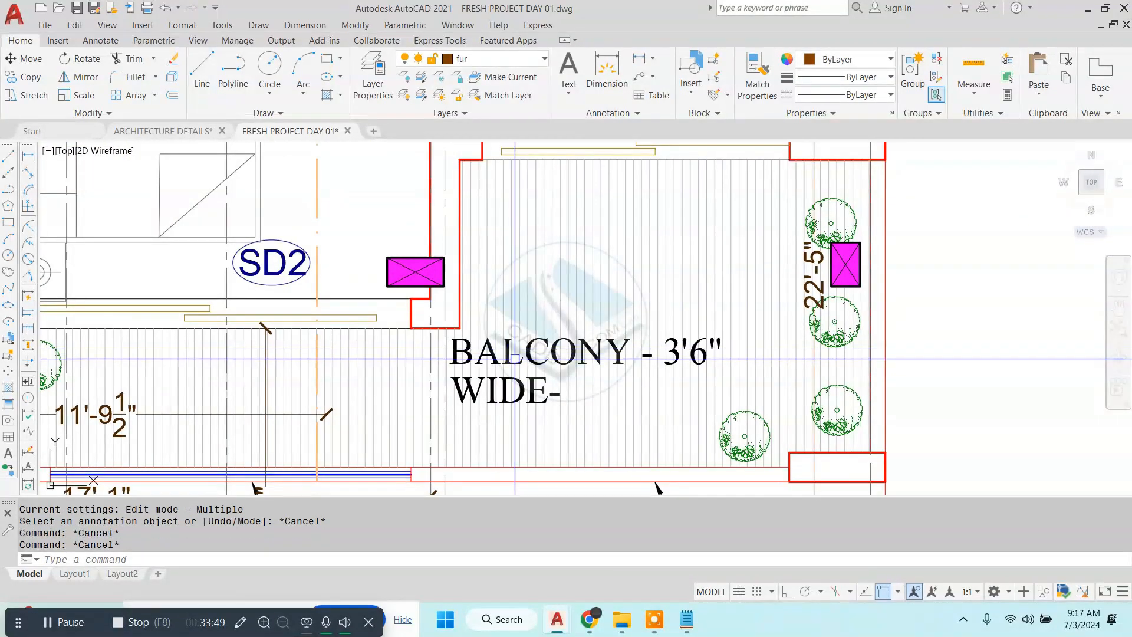
pyautogui.click(510, 391)
pyautogui.write('m')
pyautogui.press('Return')
pyautogui.click(510, 391)
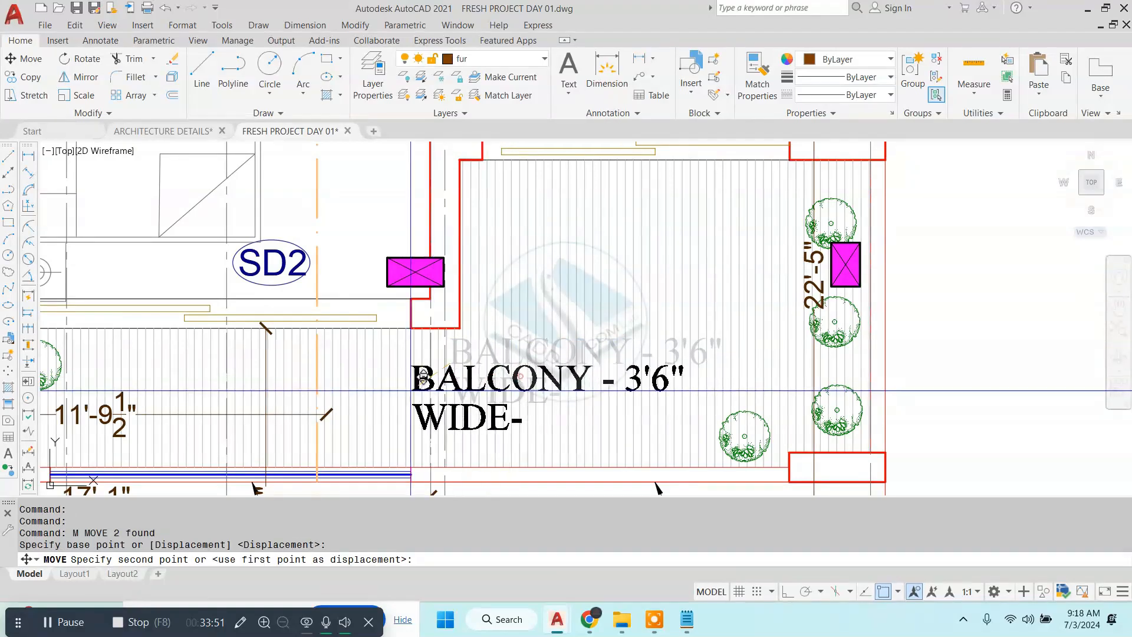
pyautogui.click(413, 413)
pyautogui.press('Escape')
pyautogui.moveTo(451, 414); pyautogui.dragTo(490, 399, button='middle')
pyautogui.scroll(2, 489, 399)
pyautogui.click(469, 385)
pyautogui.write('m')
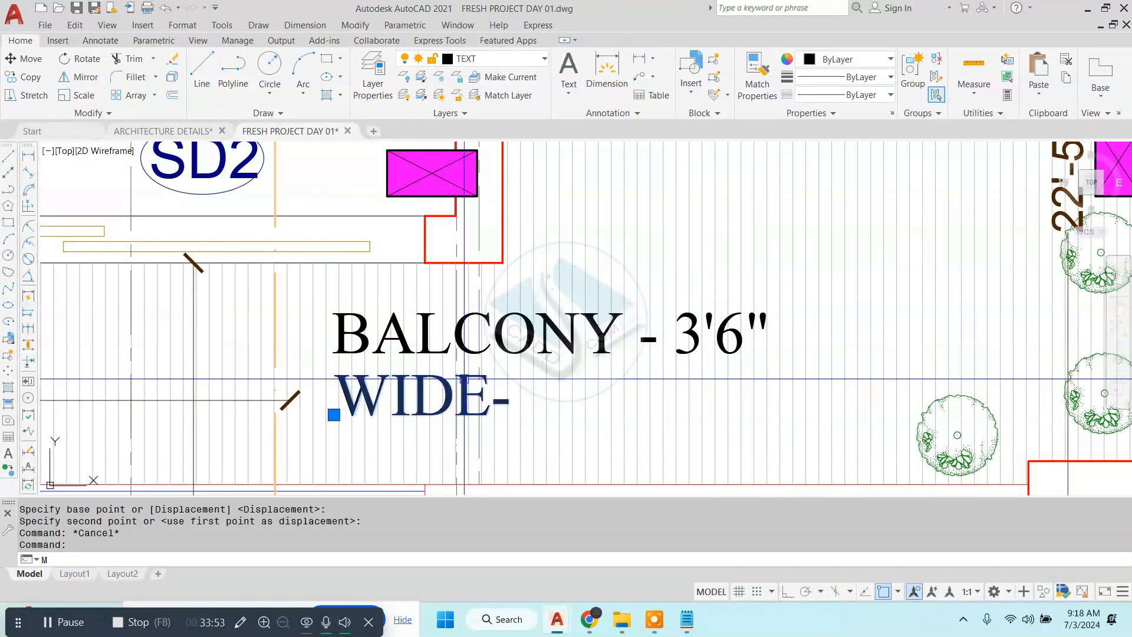
pyautogui.press('Return')
pyautogui.click(469, 379)
pyautogui.click(569, 377)
pyautogui.press('Escape')
pyautogui.click(569, 377)
pyautogui.press('Escape')
pyautogui.press('Escape')
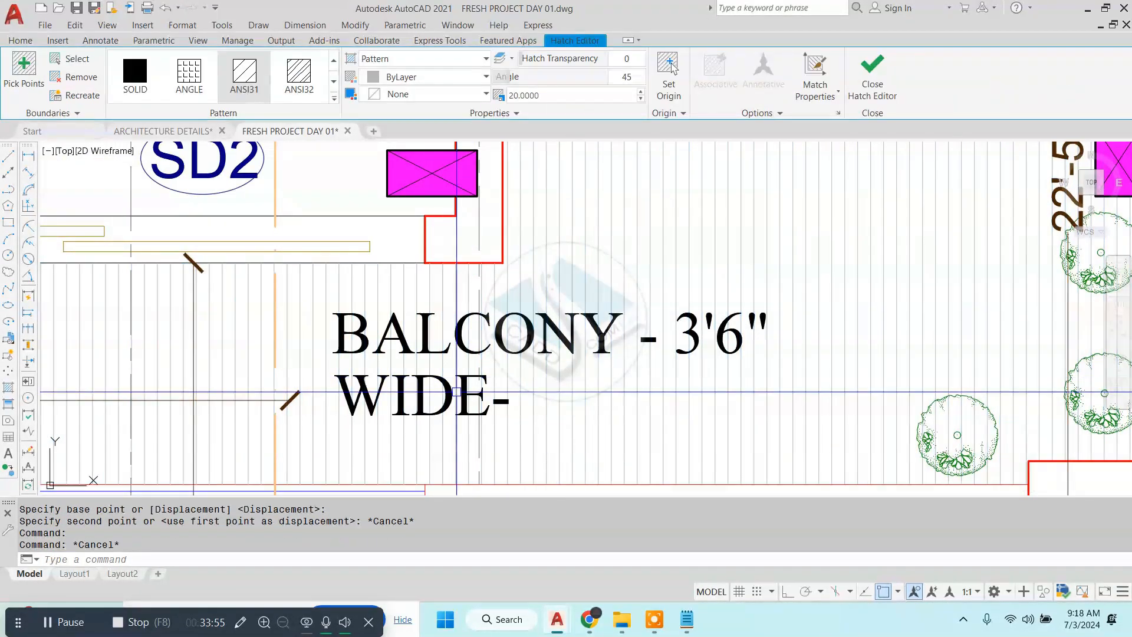
# - Move the WIDE- line to the right so it sits centred under BALCONY - 3'6"
pyautogui.click(458, 384)
pyautogui.write('m')
pyautogui.press('Return')
pyautogui.click(496, 389)
pyautogui.click(590, 386)
pyautogui.press('Escape')
# - Move the uppermost plant on the balcony's outer edge slightly so it clears the magenta column
pyautogui.scroll(-5, 601, 356)
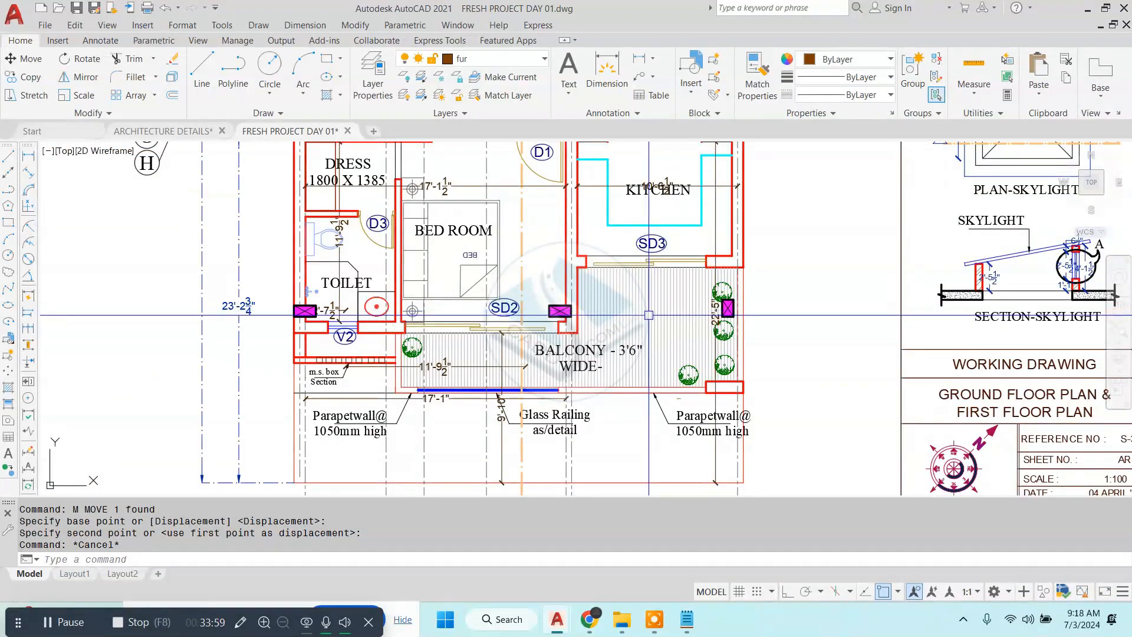
pyautogui.scroll(5, 727, 311)
pyautogui.click(702, 231)
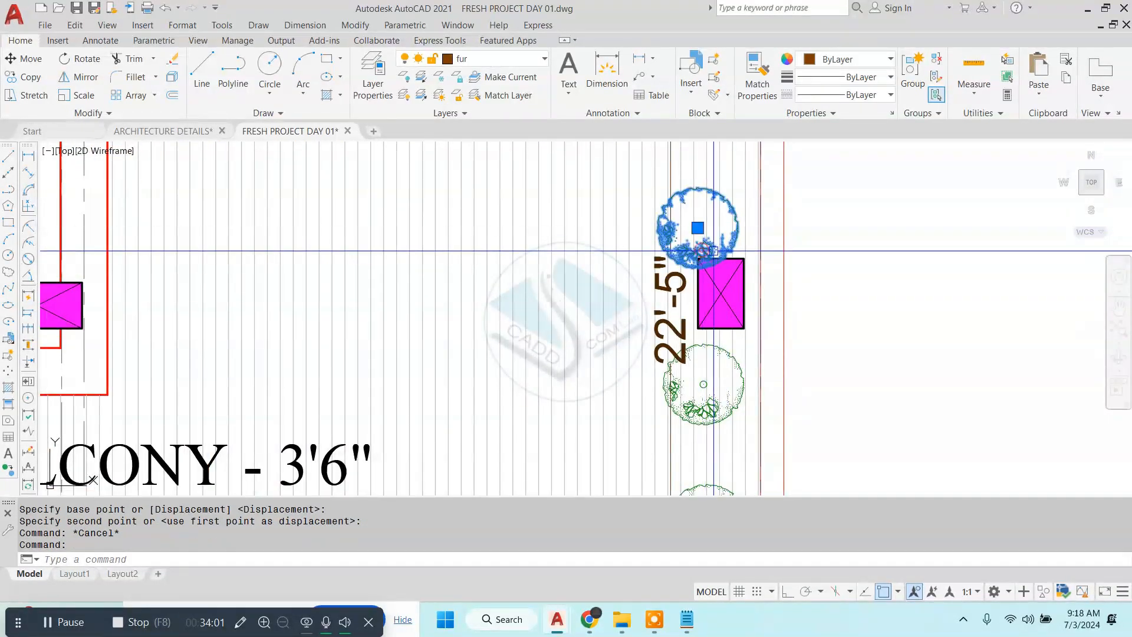
pyautogui.scroll(-3, 678, 283)
pyautogui.write('m')
pyautogui.press('Return')
pyautogui.click(869, 253)
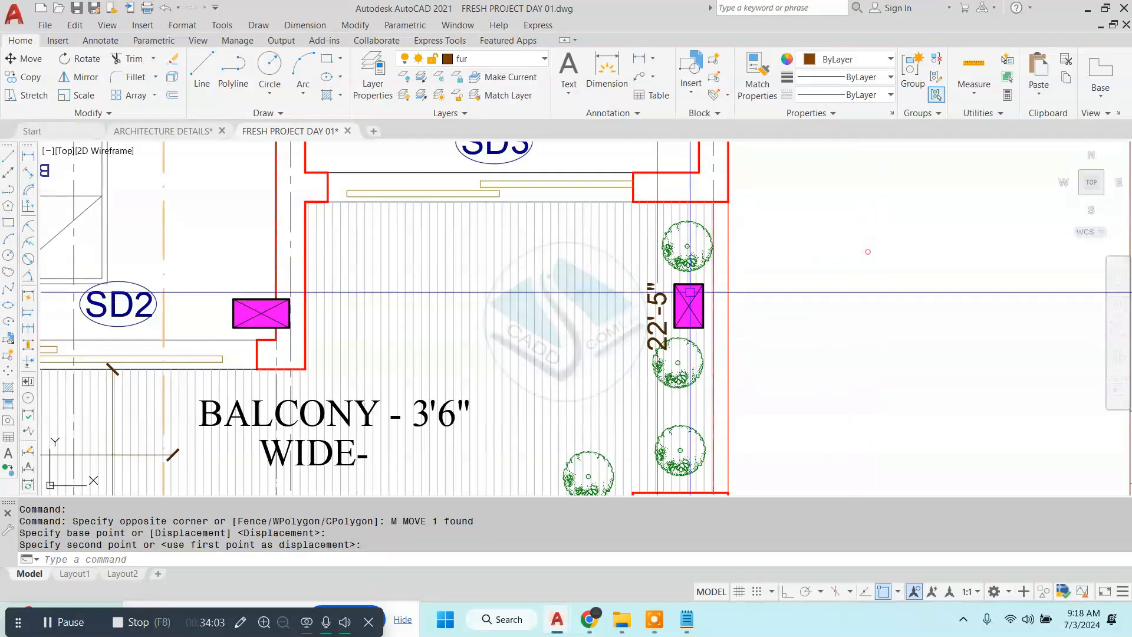
# - Erase the magenta column symbols at the first floor balcony
pyautogui.click(693, 292)
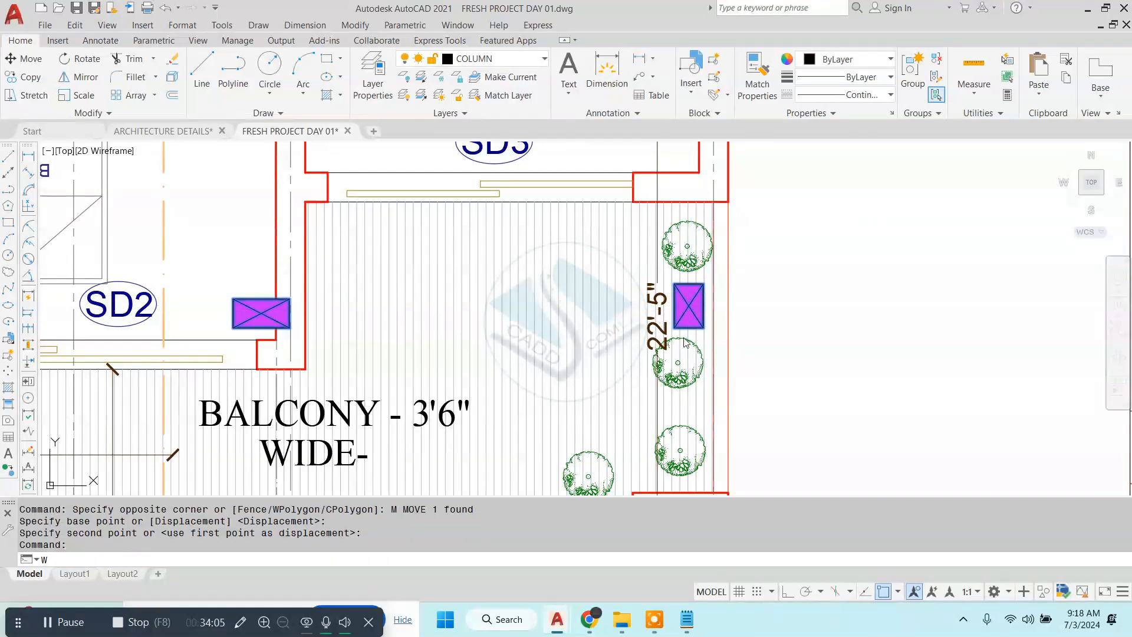
pyautogui.write('w')
pyautogui.press('Return')
pyautogui.press('Escape')
pyautogui.click(686, 298)
pyautogui.write('e')
pyautogui.press('Return')
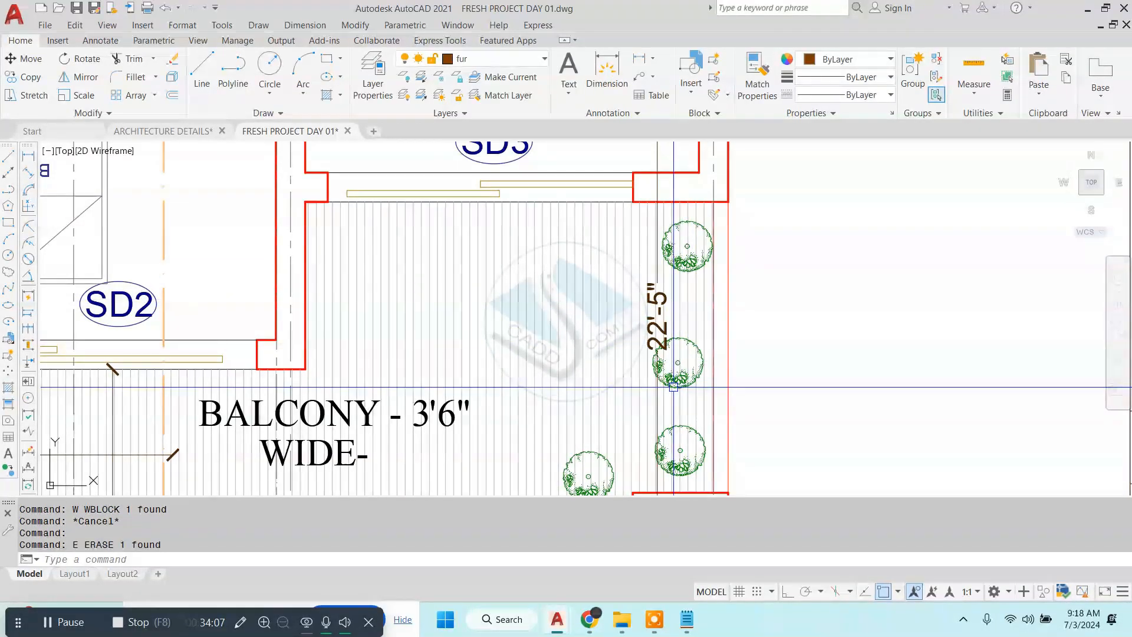
# - Move the middle plant on the balcony's outer edge slightly up and right, in line with the uppermost plant
pyautogui.click(676, 374)
pyautogui.write('m')
pyautogui.press('Return')
pyautogui.click(784, 370)
pyautogui.click(794, 362)
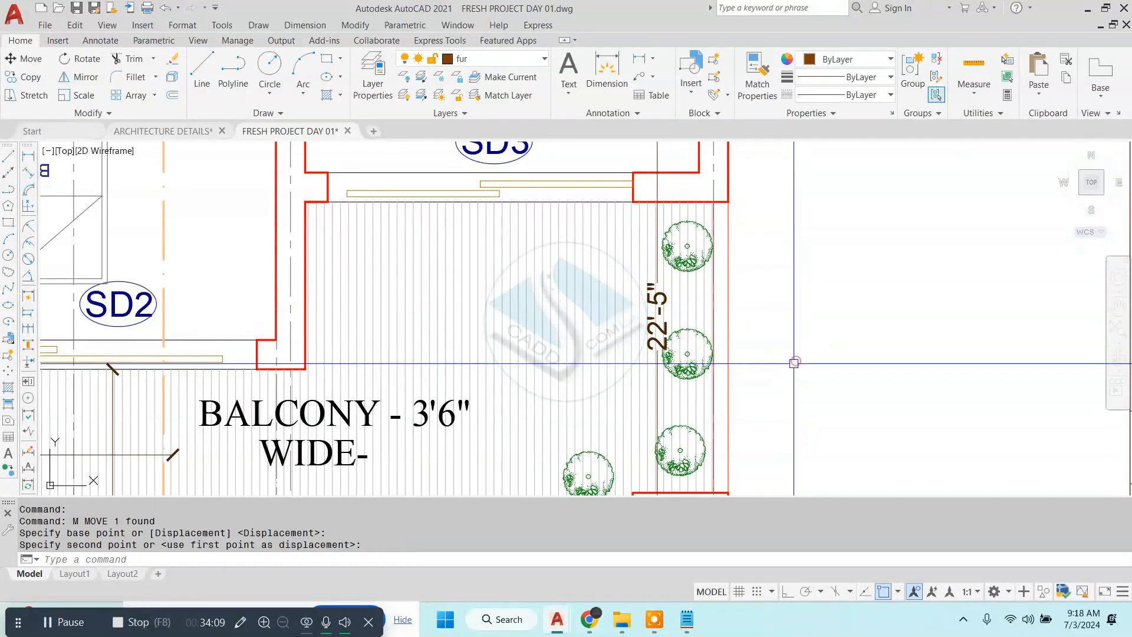
pyautogui.press('Escape')
# - Move the lowest plant in the balcony's outer row slightly down, towards the corner wall
pyautogui.moveTo(781, 461); pyautogui.dragTo(761, 376, button='middle')
pyautogui.click(662, 375)
pyautogui.write('nm')
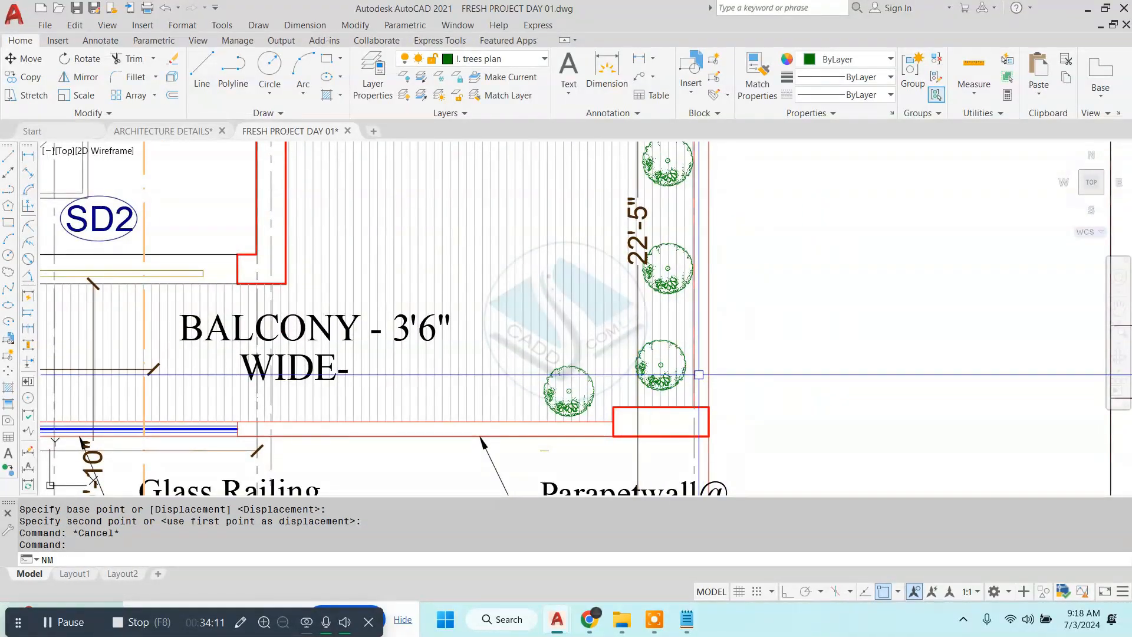
pyautogui.press('Escape')
pyautogui.write('m')
pyautogui.press('Return')
pyautogui.click(812, 361)
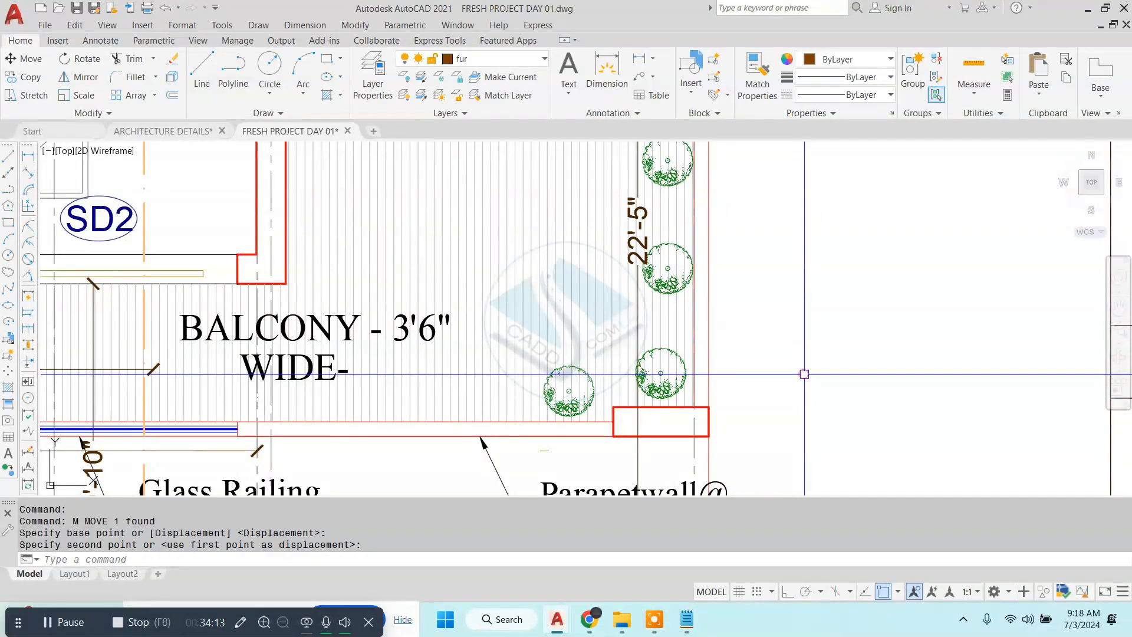
pyautogui.press('Escape')
pyautogui.scroll(-4, 656, 383)
pyautogui.press('Escape')
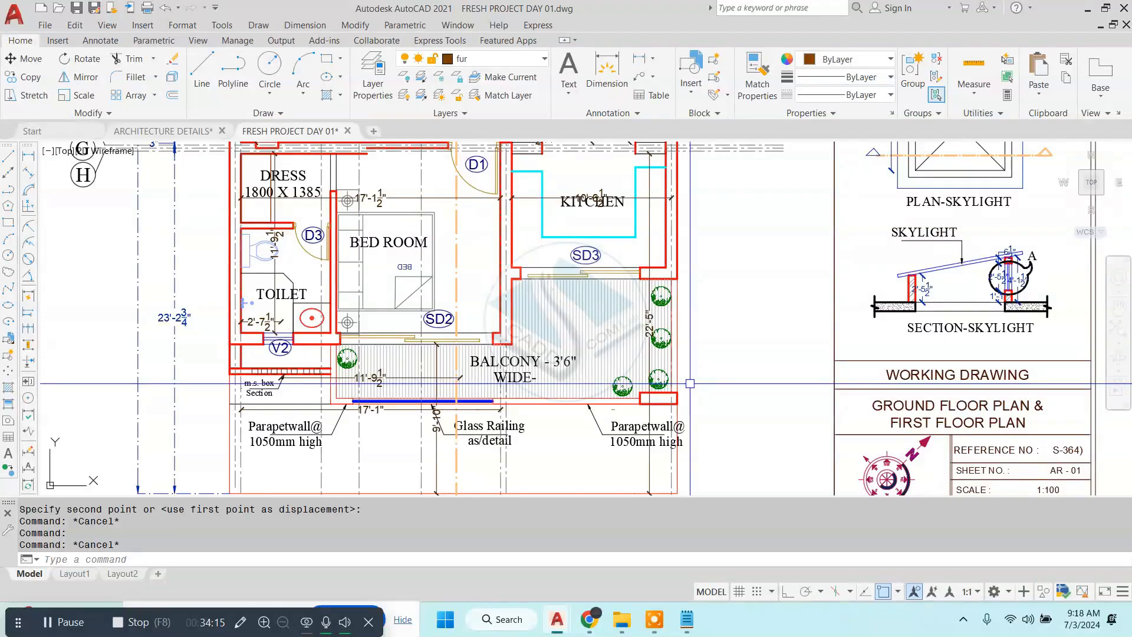
pyautogui.scroll(-4, 690, 383)
pyautogui.scroll(10, 760, 196)
pyautogui.click(761, 197)
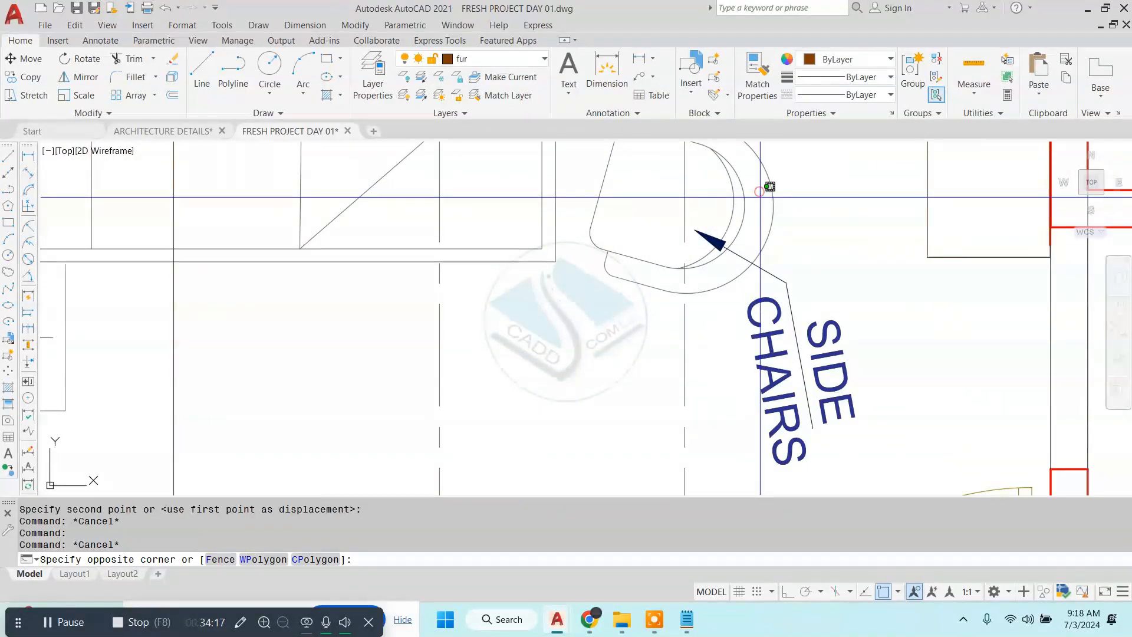
pyautogui.moveTo(759, 197); pyautogui.dragTo(676, 286, button='middle')
pyautogui.click(709, 286)
pyautogui.click(680, 327)
pyautogui.press('Escape')
pyautogui.press('Escape')
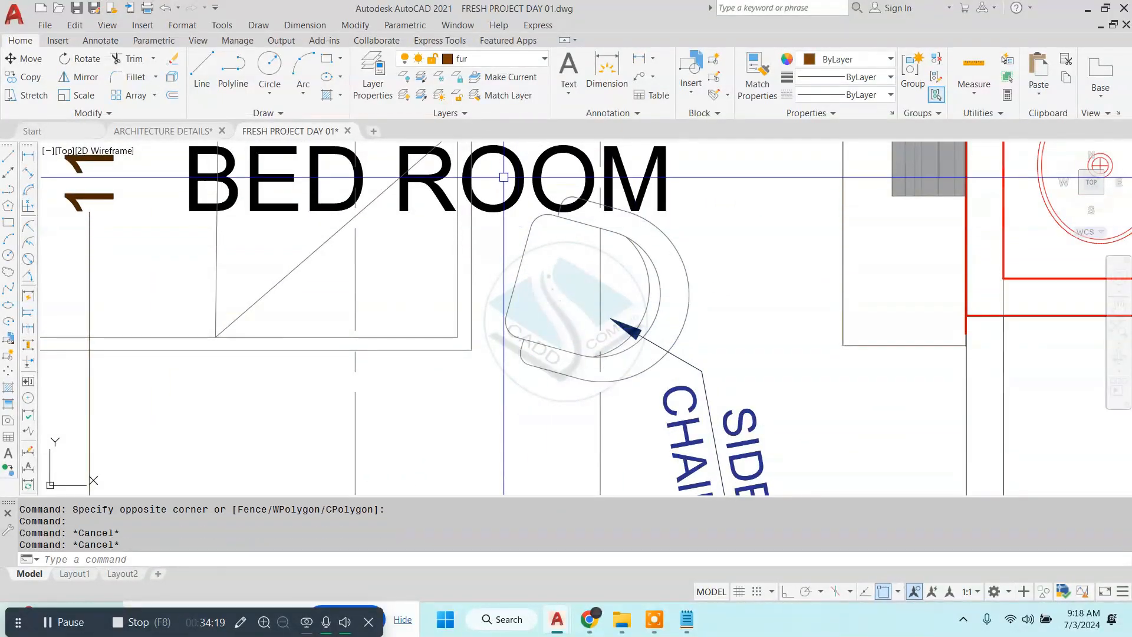
# - Copy the bedroom's side chair with its SIDE CHAIRS leader label to the empty space beside the first floor balcony
pyautogui.click(503, 177)
pyautogui.click(713, 377)
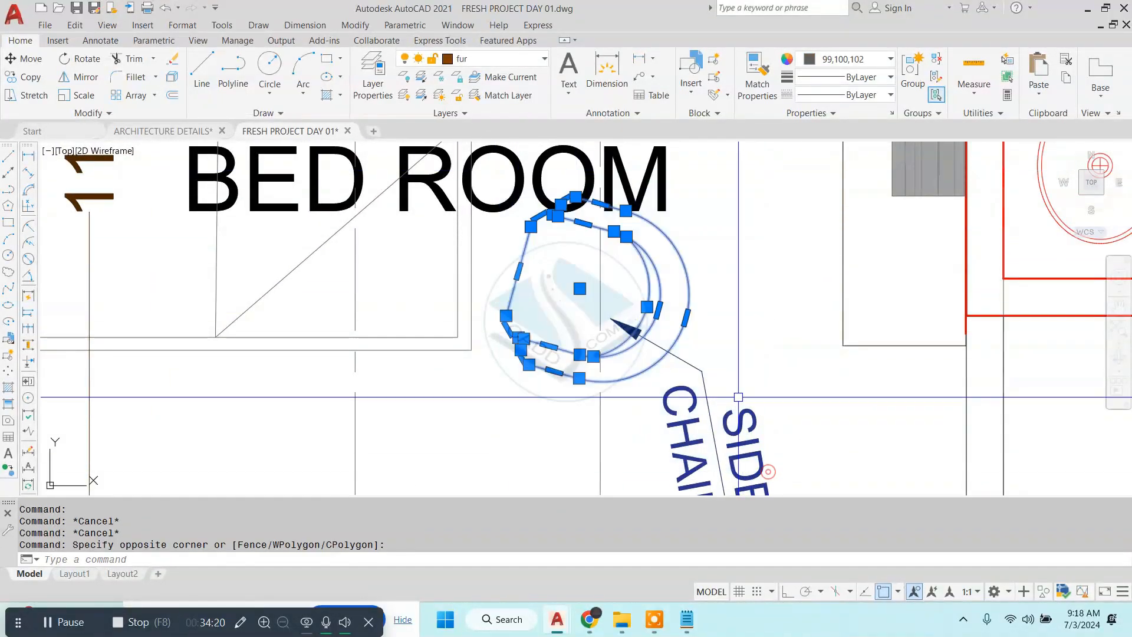
pyautogui.write('CO')
pyautogui.press('Return')
pyautogui.click(676, 360)
pyautogui.scroll(-12, 648, 353)
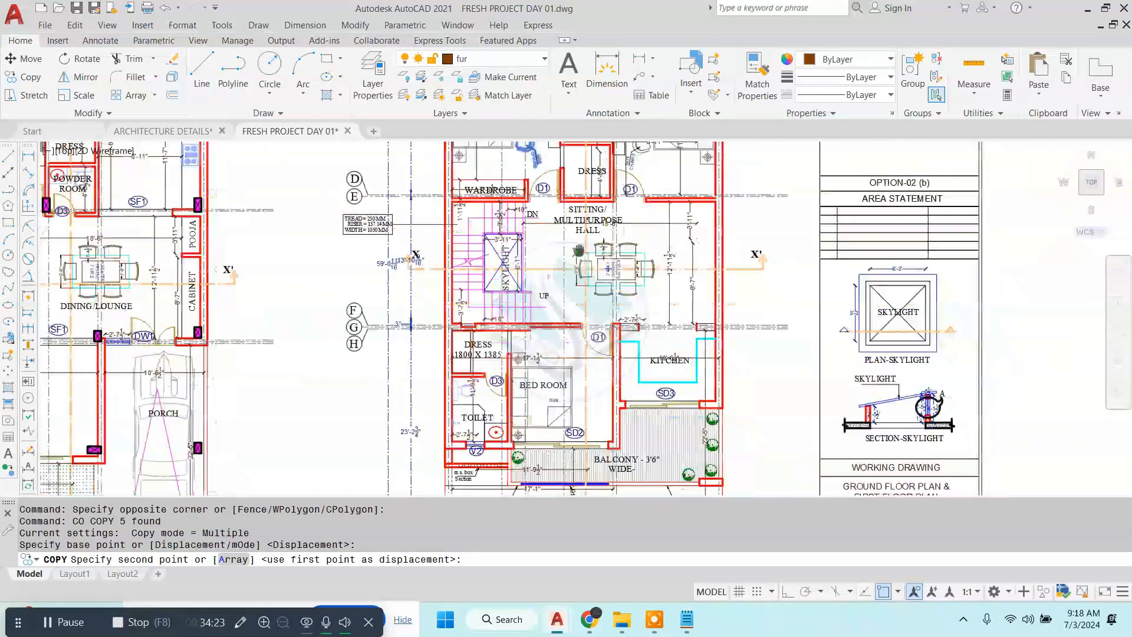
pyautogui.scroll(6, 617, 341)
pyautogui.scroll(4, 765, 280)
pyautogui.click(766, 273)
pyautogui.press('Escape')
# - Group the copied side chair with its leader and label
pyautogui.click(841, 187)
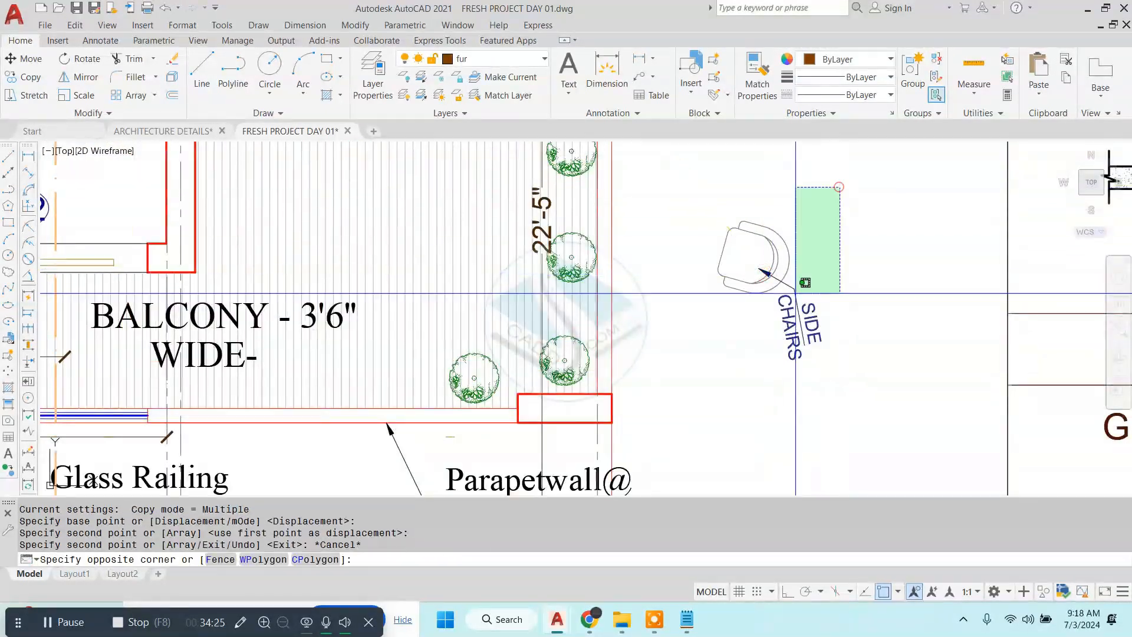
pyautogui.click(717, 400)
pyautogui.click(912, 74)
# - Rotate the grouped chair about its leader's bend so the chair sits below its label and faces down and right
pyautogui.click(825, 186)
pyautogui.click(723, 309)
pyautogui.write('R')
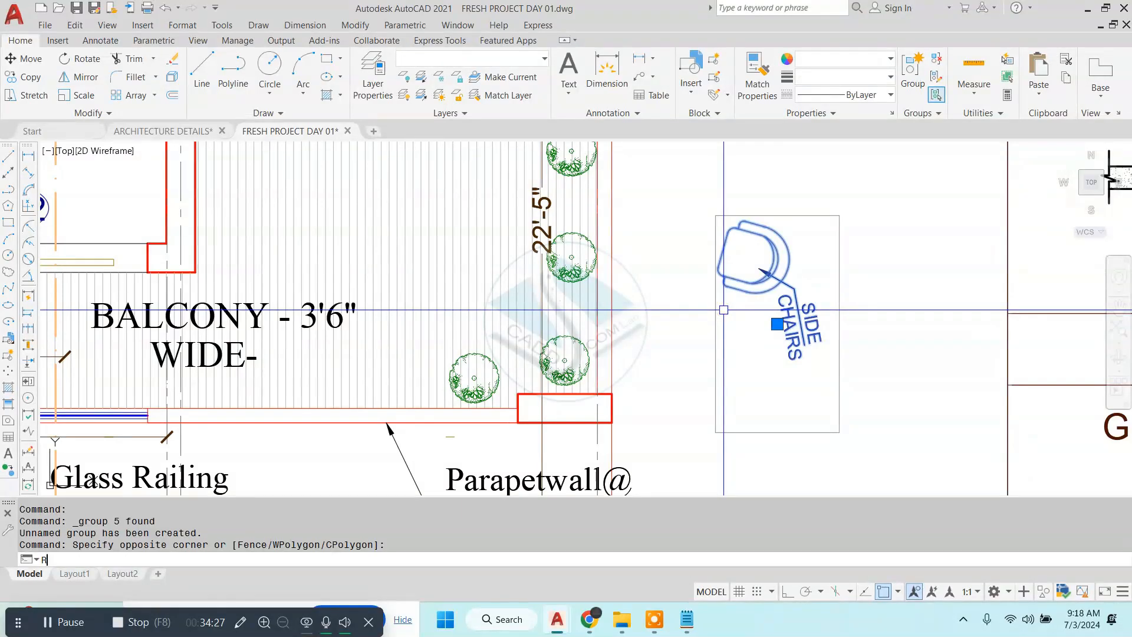
pyautogui.write('O')
pyautogui.press('Return')
pyautogui.click(795, 288)
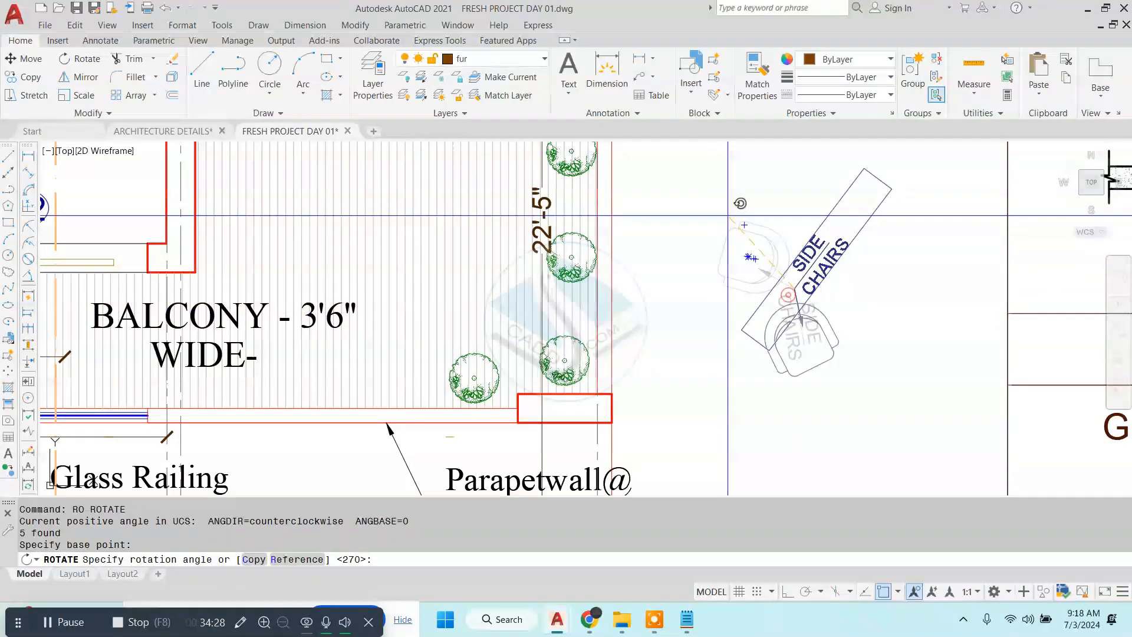
pyautogui.click(814, 272)
# - Move the chair group onto the balcony, just below the inner end of the SD3 sliding door
pyautogui.click(777, 393)
pyautogui.write('M')
pyautogui.press('Return')
pyautogui.click(812, 351)
pyautogui.moveTo(412, 250); pyautogui.dragTo(611, 406, button='middle')
pyautogui.click(463, 334)
pyautogui.press('Escape')
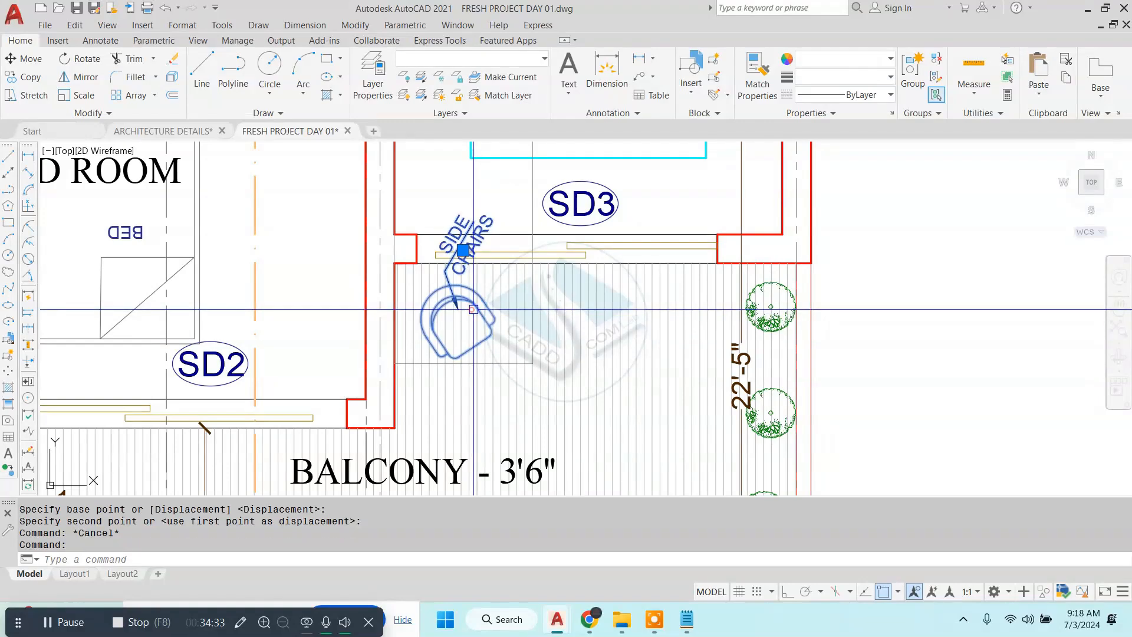
# - Mirror the chair group about a vertical line with Ortho on, keeping the original chair
pyautogui.write('MI')
pyautogui.press('Return')
pyautogui.click(549, 215)
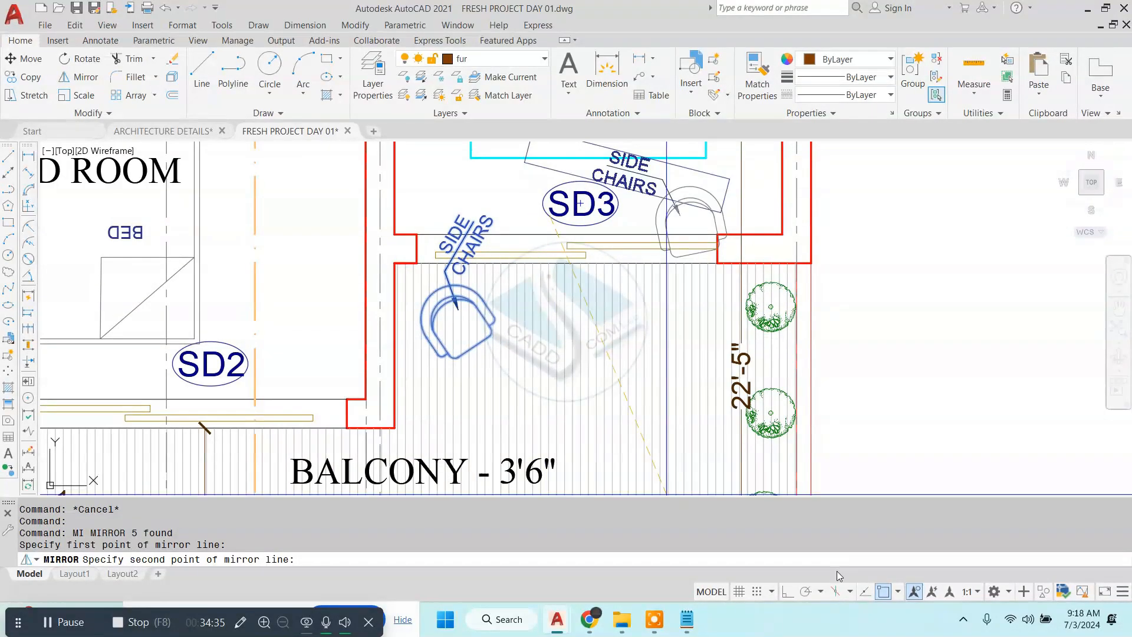
pyautogui.click(787, 591)
pyautogui.click(548, 354)
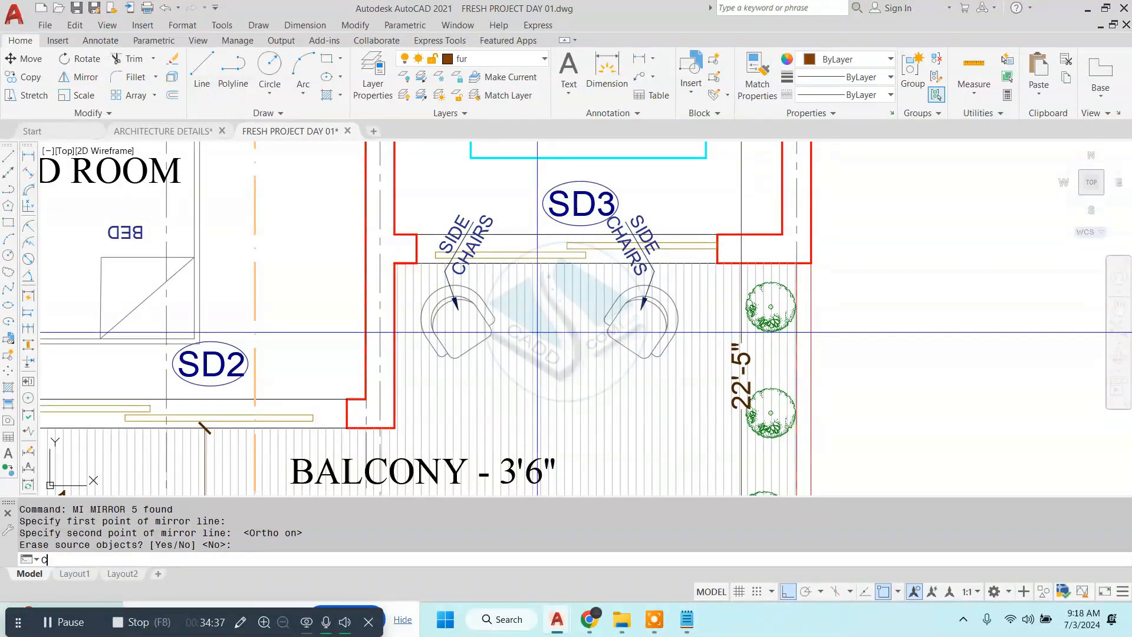
pyautogui.press('Return')
# - Draw a circle of about 1'-6" radius between the two balcony chairs as a round table
pyautogui.write('C')
pyautogui.press('Return')
pyautogui.scroll(2, 540, 332)
pyautogui.click(552, 375)
pyautogui.click(587, 288)
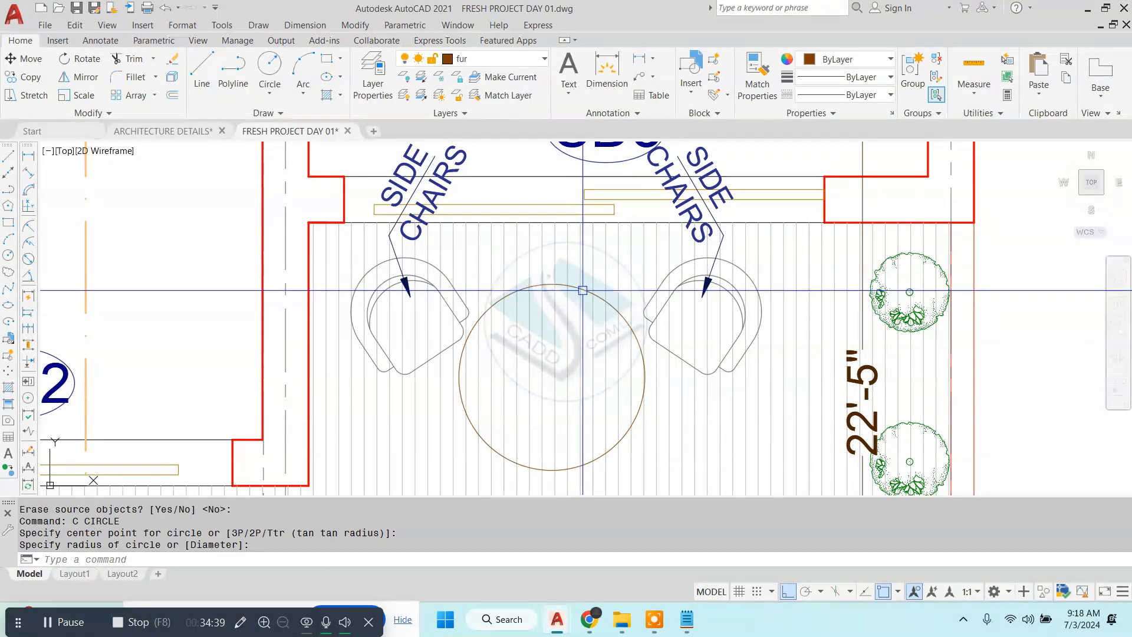
# - Draw a slightly smaller concentric circle inside the round table's outline as its inner edge
pyautogui.write('C')
pyautogui.press('Return')
pyautogui.click(551, 376)
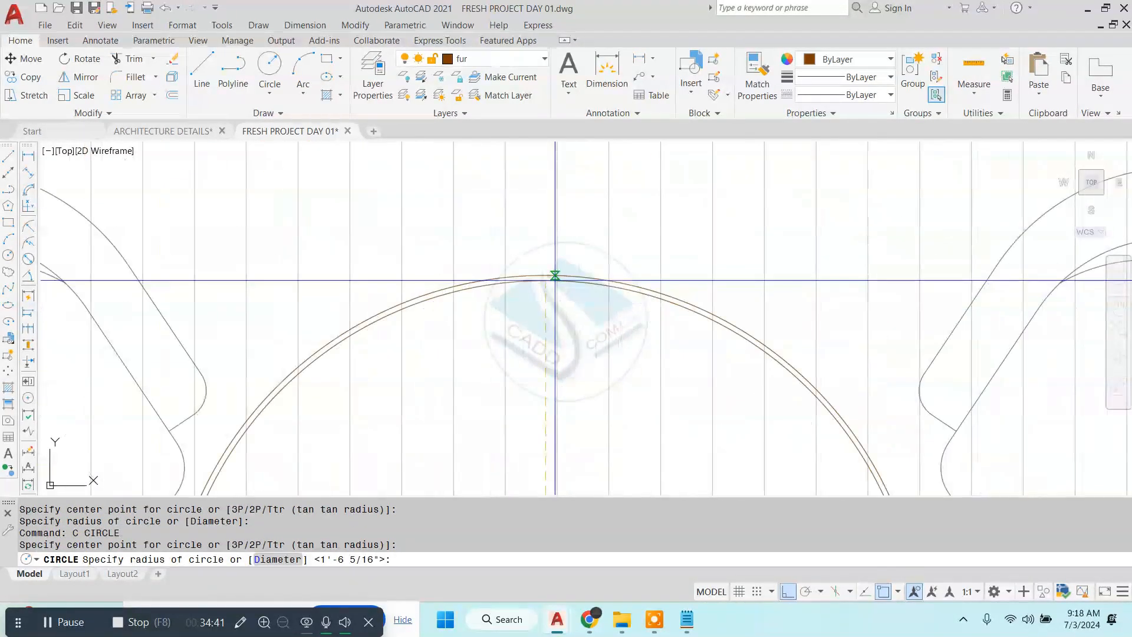
pyautogui.scroll(5, 554, 287)
pyautogui.press('Escape')
# - Set the colour of both round table circles to a dark, near-black shade
pyautogui.click(588, 266)
pyautogui.click(571, 318)
pyautogui.click(845, 73)
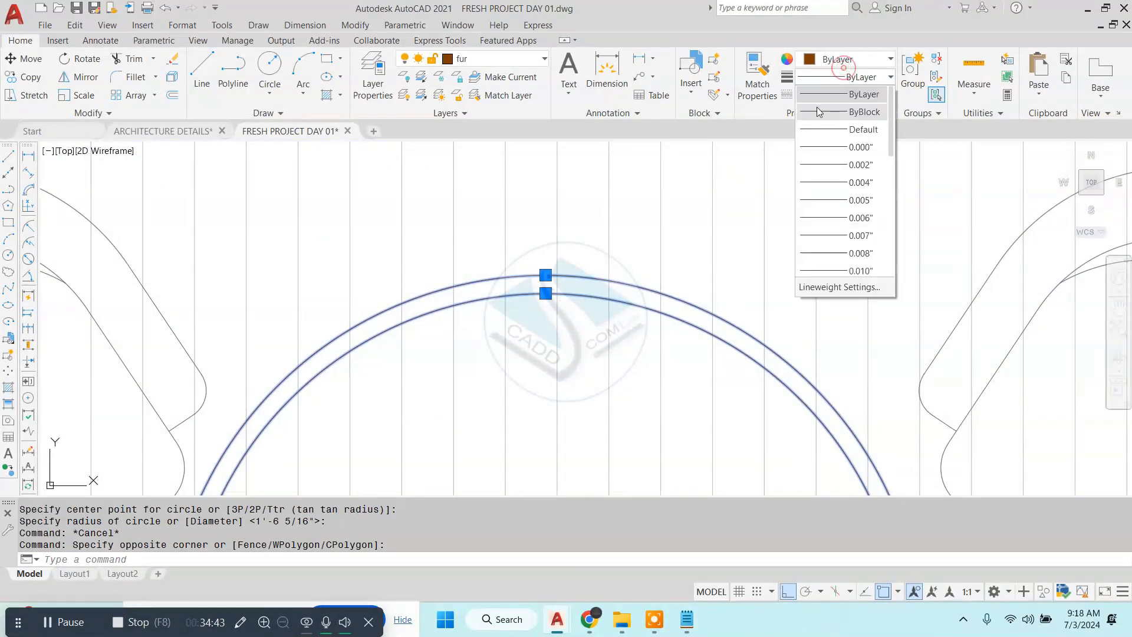
pyautogui.click(849, 59)
pyautogui.press('Escape')
pyautogui.press('Escape')
pyautogui.scroll(-6, 535, 281)
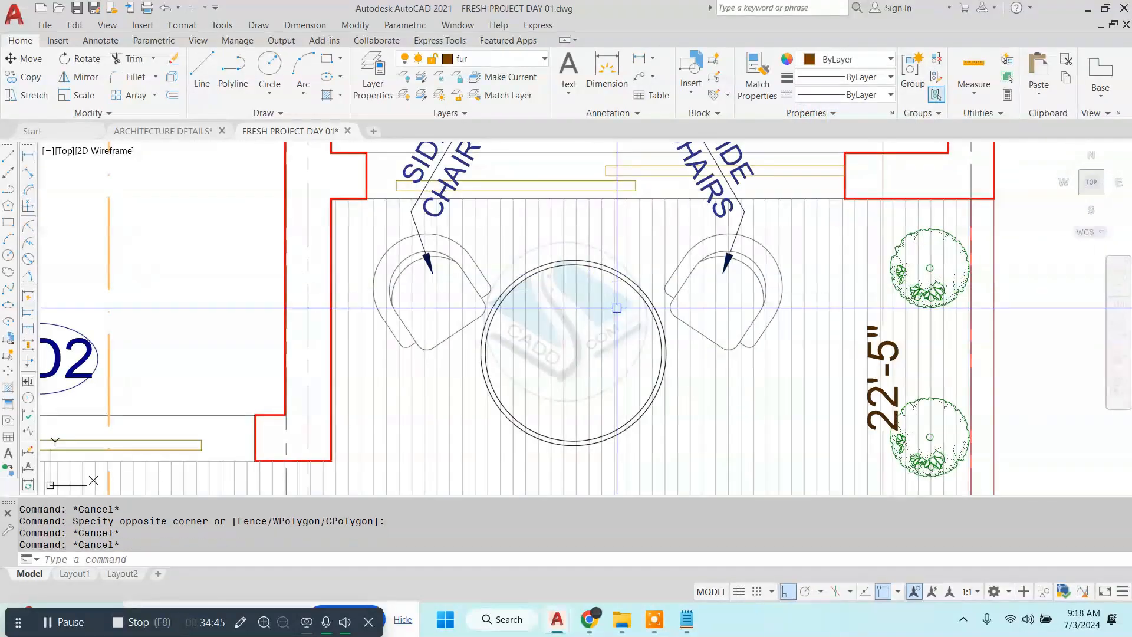
# - Examine the first floor balcony's front edge, including the parapet walls, glass railing and their labels
pyautogui.scroll(-5, 825, 330)
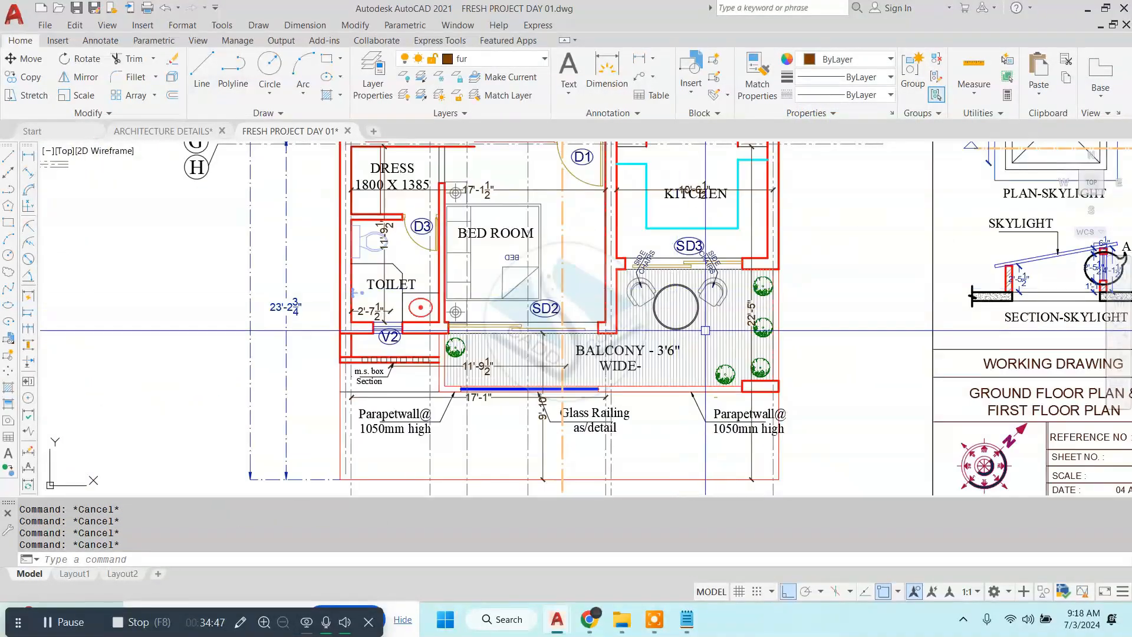
pyautogui.scroll(2, 686, 350)
pyautogui.moveTo(417, 442)
pyautogui.mouseDown(button='middle')
pyautogui.moveTo(432, 378)
pyautogui.moveTo(530, 372)
pyautogui.mouseUp(button='middle')
pyautogui.scroll(5, 528, 354)
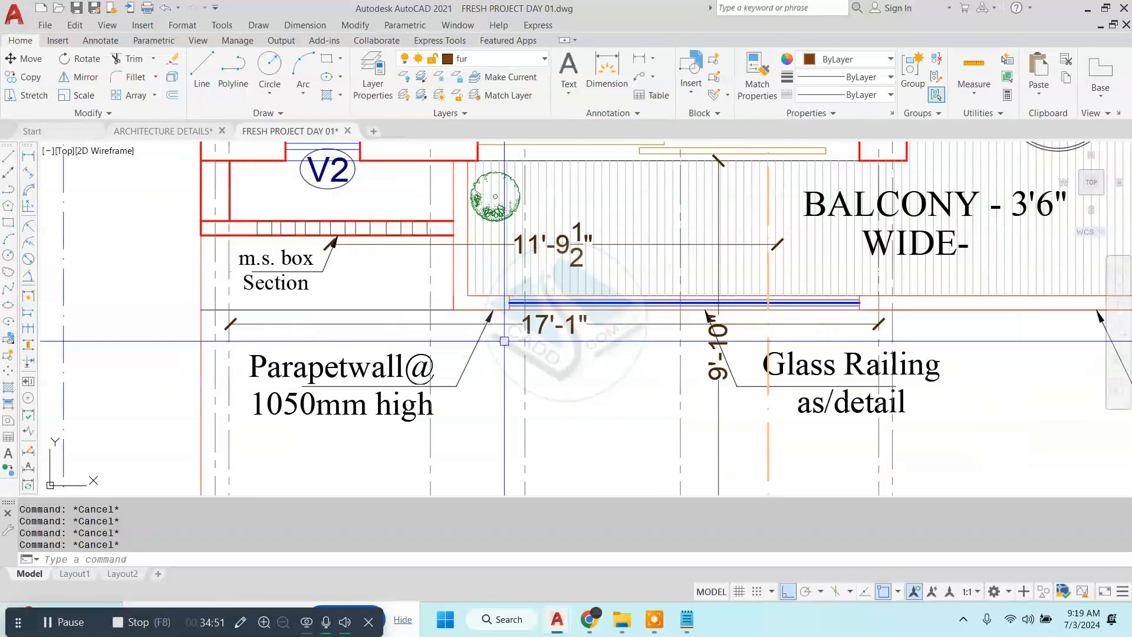
pyautogui.scroll(-2, 579, 292)
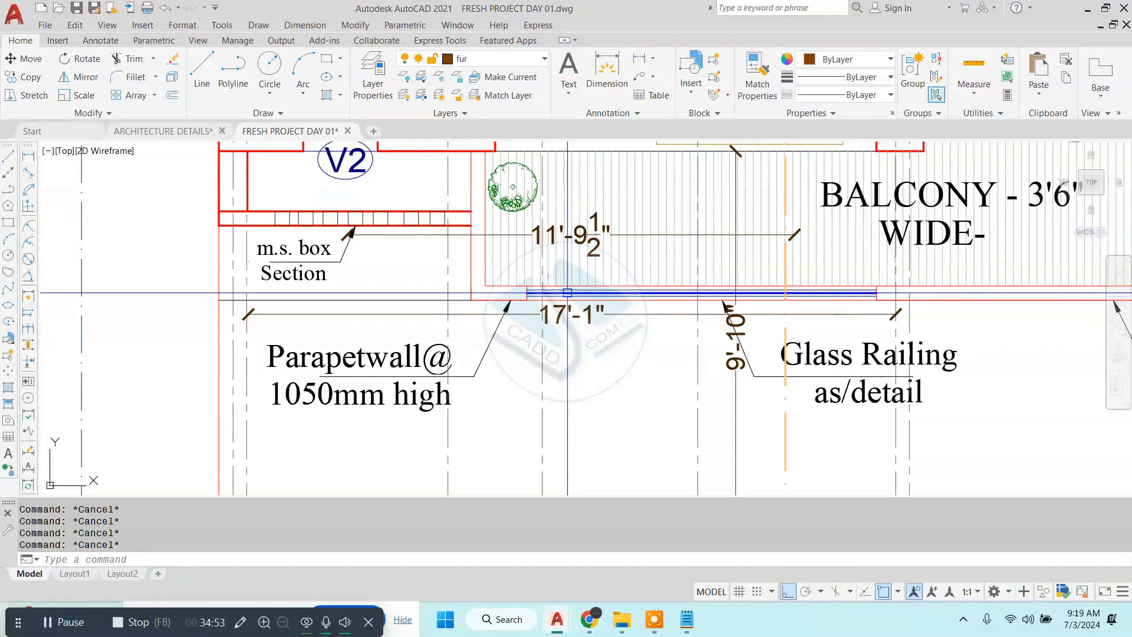
pyautogui.scroll(2, 755, 369)
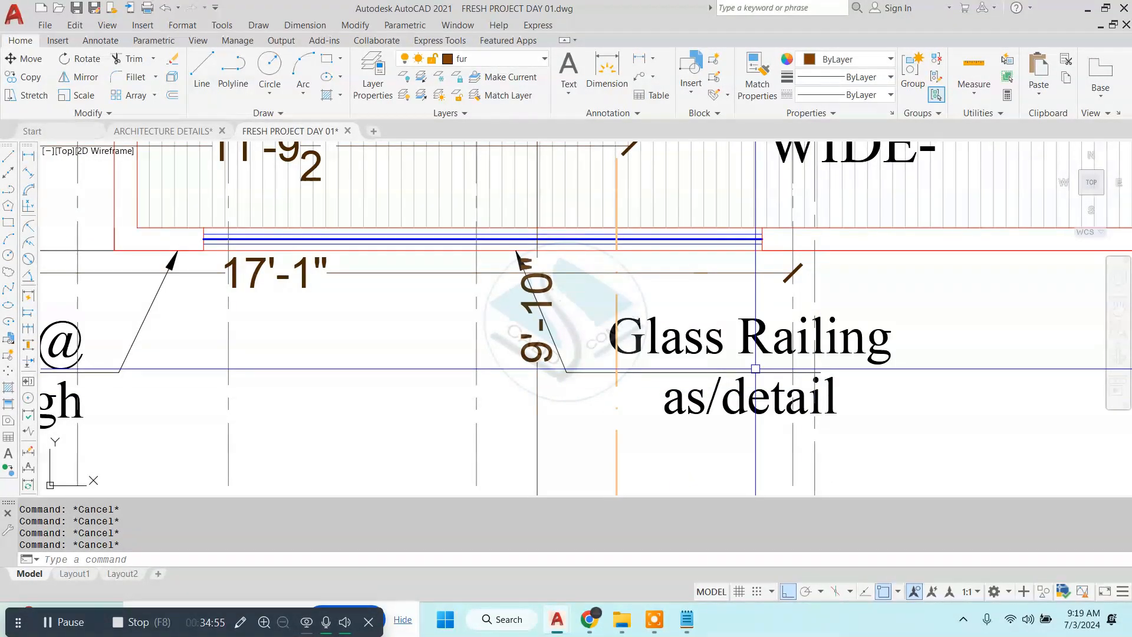
pyautogui.scroll(-3, 455, 304)
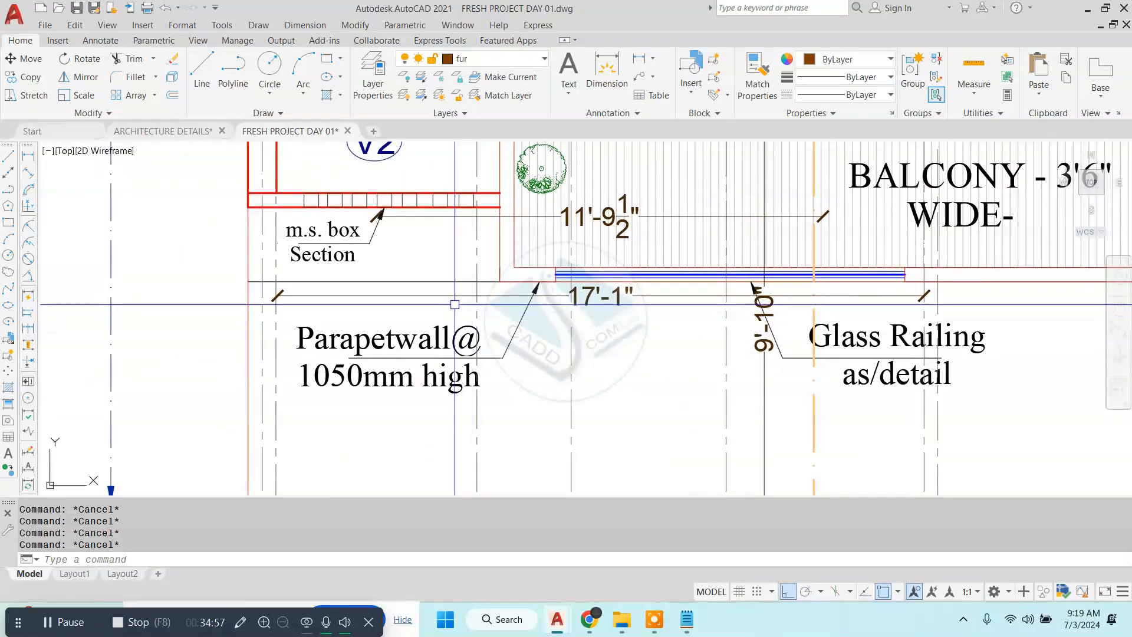
pyautogui.scroll(2, 336, 322)
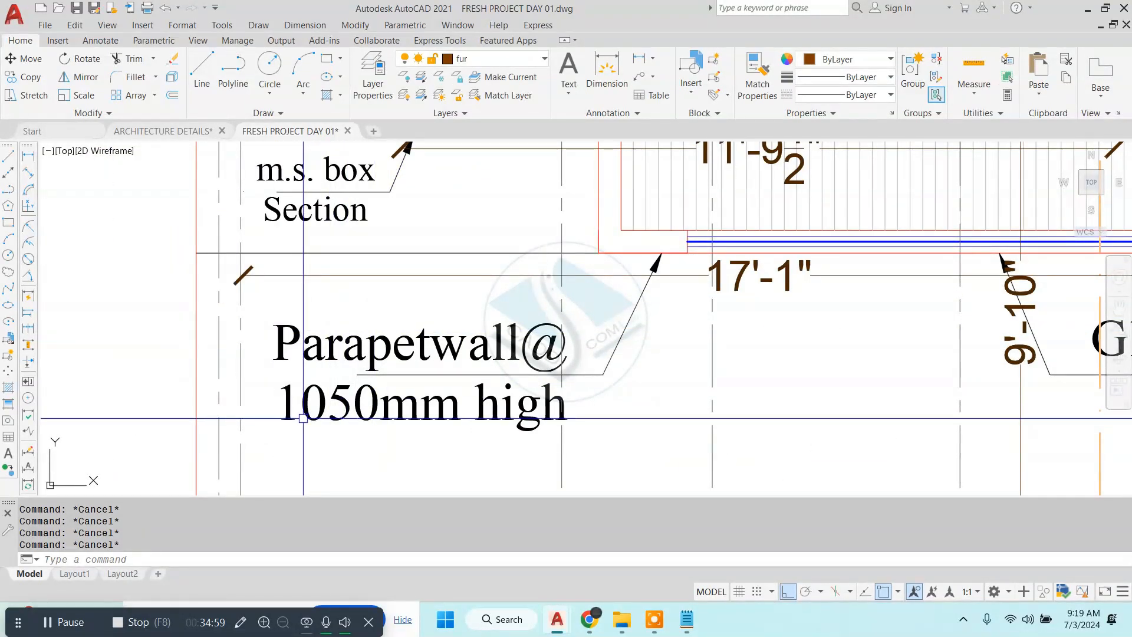
pyautogui.scroll(-2, 482, 316)
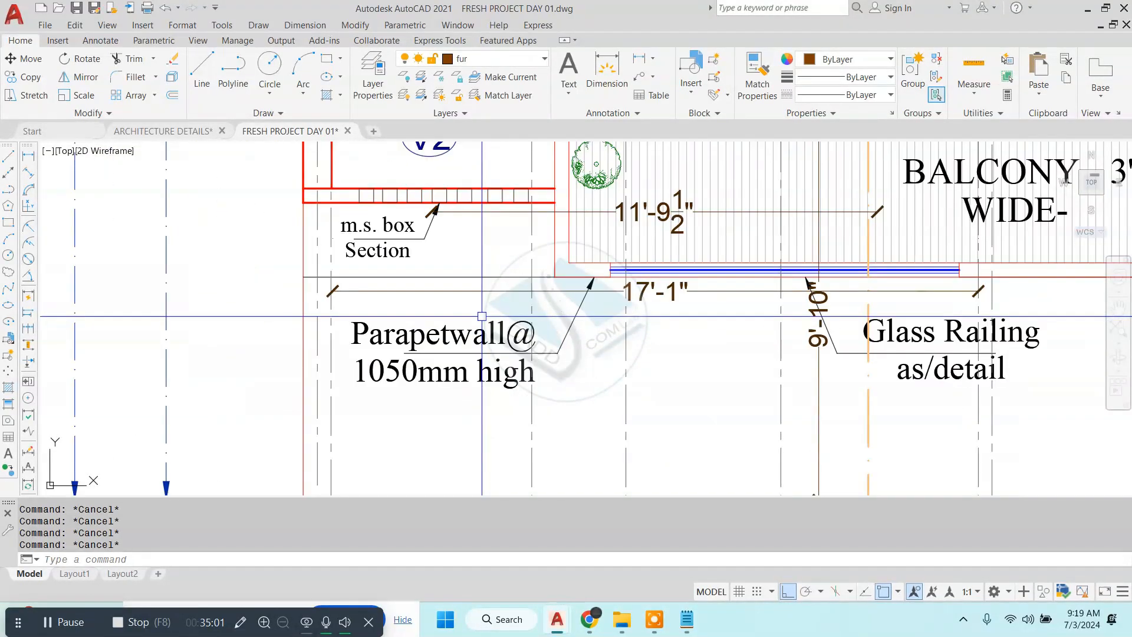
pyautogui.scroll(-2, 825, 341)
pyautogui.moveTo(825, 341)
pyautogui.mouseDown(button='middle')
pyautogui.moveTo(578, 343)
pyautogui.moveTo(540, 355)
pyautogui.mouseUp(button='middle')
pyautogui.scroll(2, 729, 370)
pyautogui.scroll(-2, 705, 309)
pyautogui.moveTo(638, 308); pyautogui.dragTo(733, 333, button='middle')
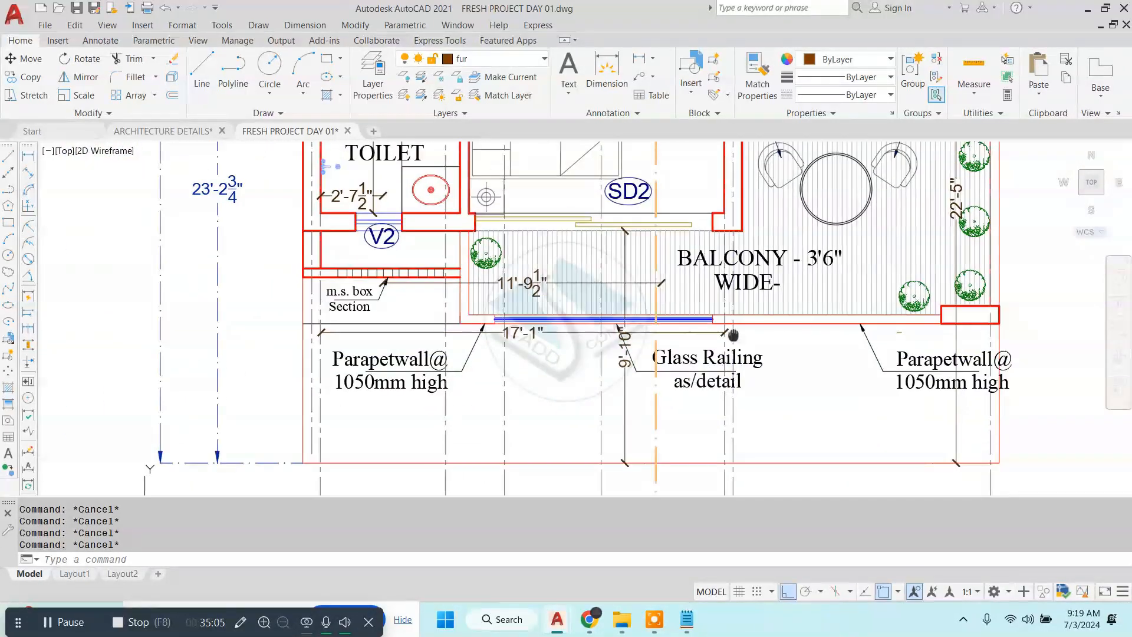
# - Set the colour of the parapet wall outline at the balcony's corner beside the m.s. box section to olive 114,116,48
pyautogui.scroll(2, 472, 262)
pyautogui.click(467, 247)
pyautogui.scroll(2, 470, 232)
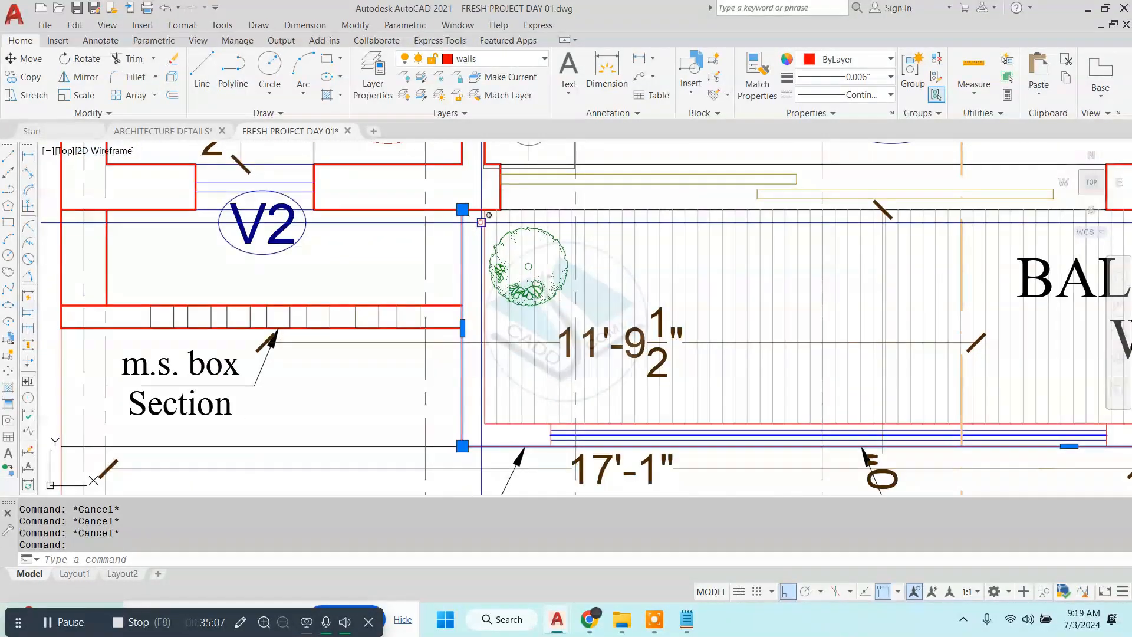
pyautogui.moveTo(519, 436); pyautogui.dragTo(500, 358, button='middle')
pyautogui.scroll(2, 500, 358)
pyautogui.click(508, 339)
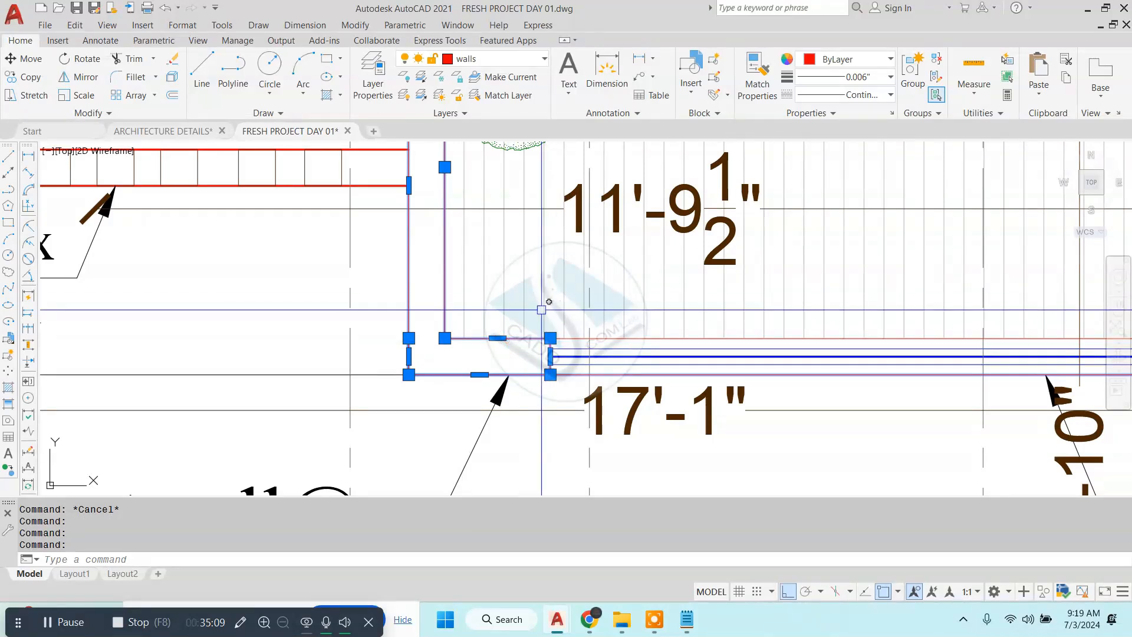
pyautogui.click(840, 59)
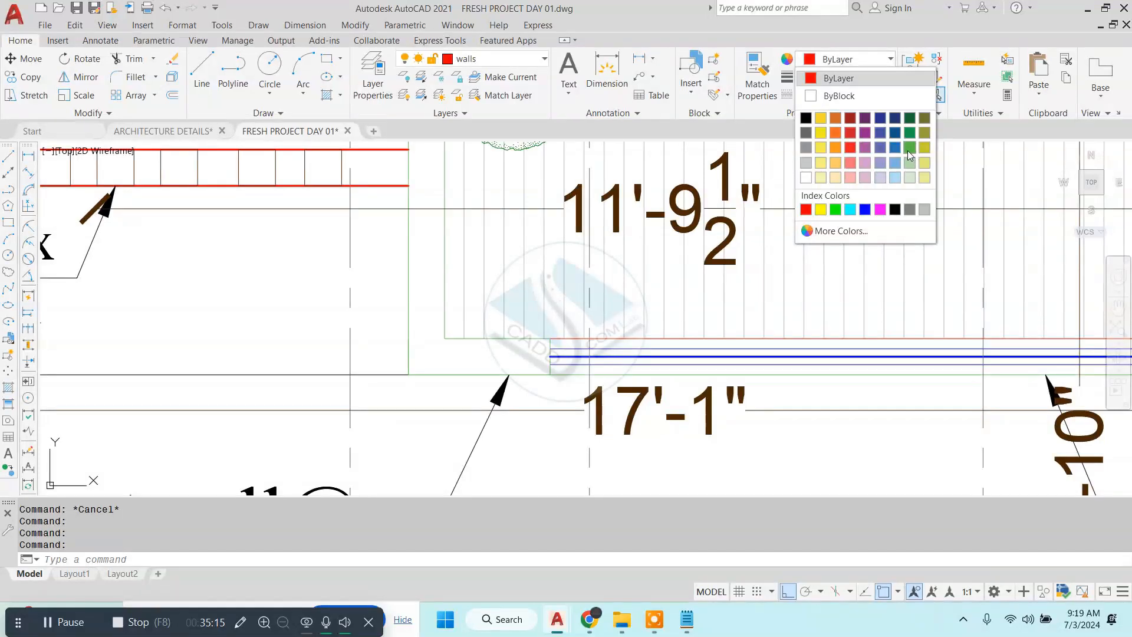
pyautogui.click(924, 117)
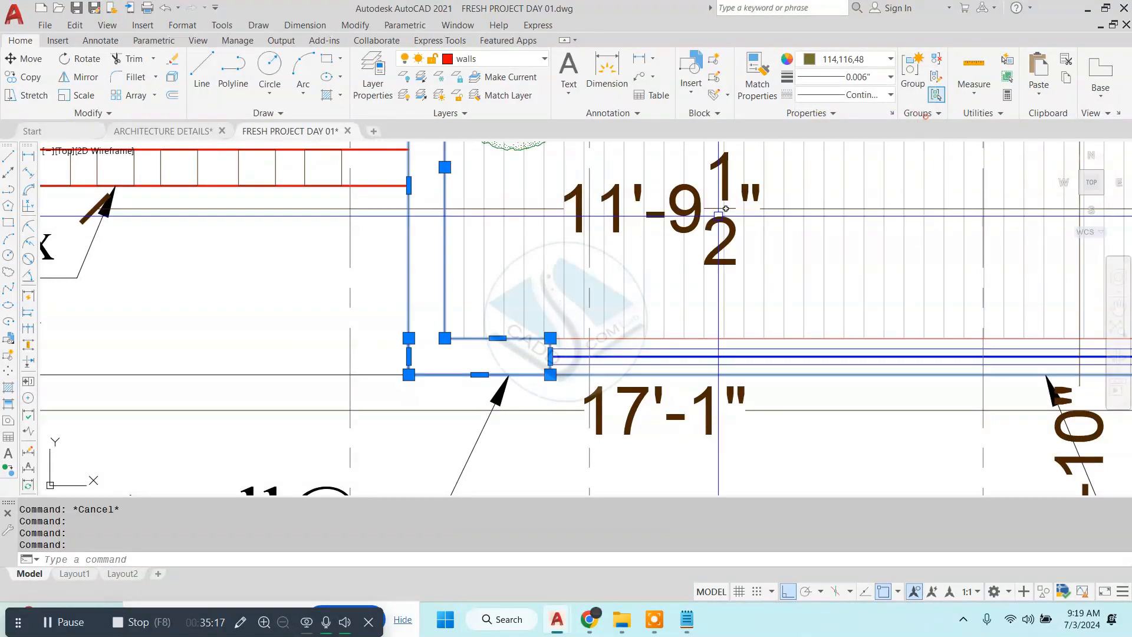
# - Set the lineweight of the selected parapet wall outline to 0.012" and clear the selection
pyautogui.scroll(-2, 588, 246)
pyautogui.click(864, 77)
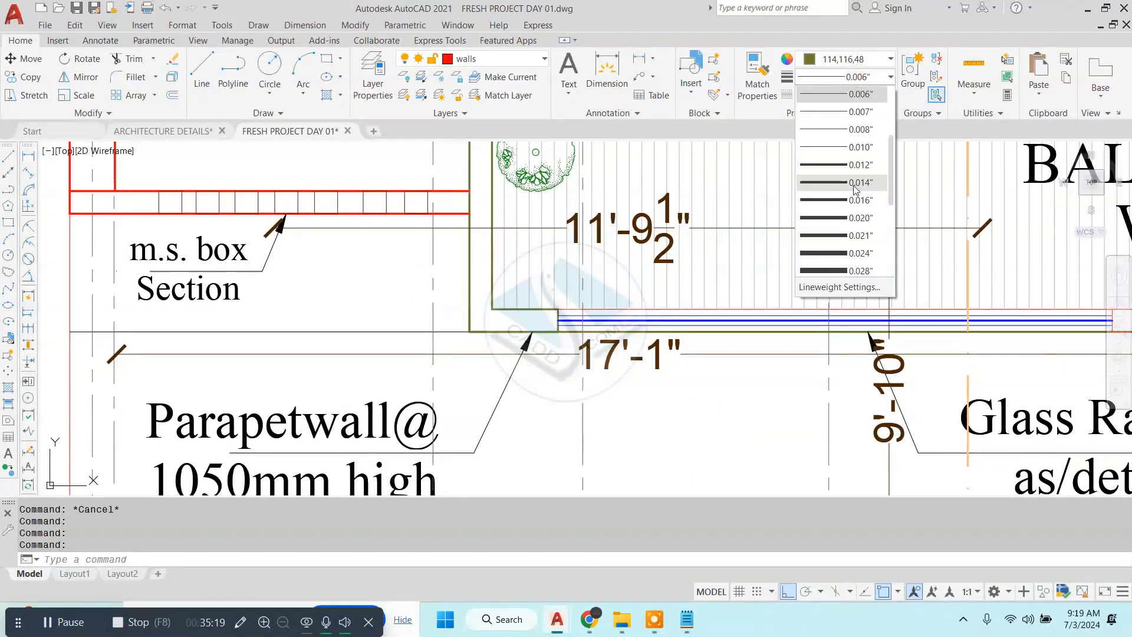
pyautogui.click(858, 165)
pyautogui.scroll(-3, 392, 273)
pyautogui.press('Escape')
pyautogui.press('Escape')
pyautogui.press('Escape')
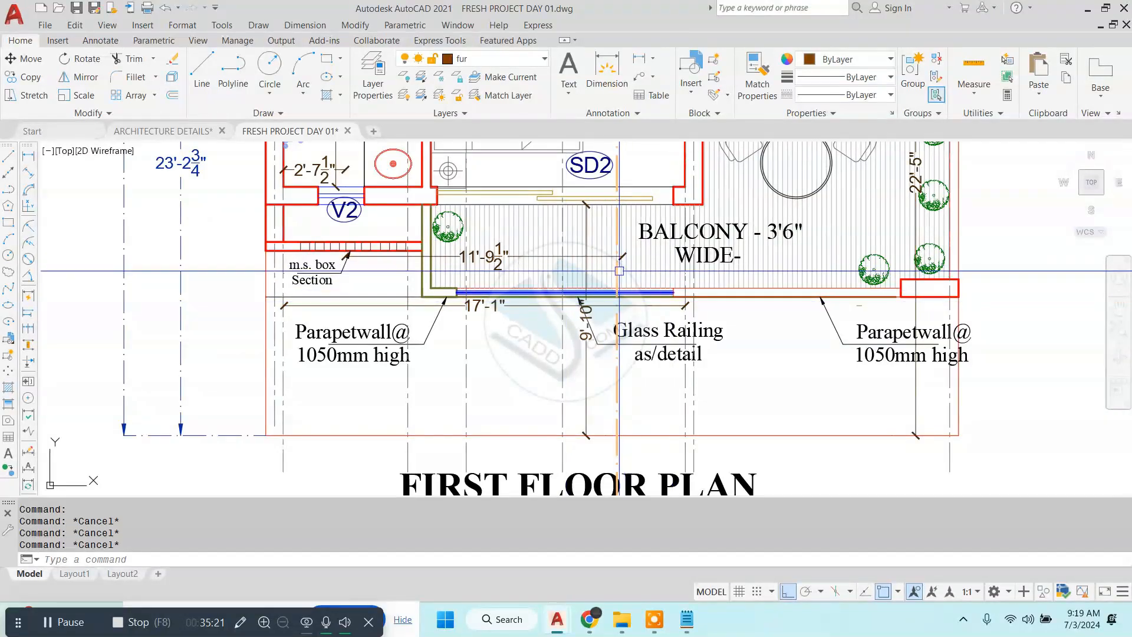
pyautogui.write('MA')
pyautogui.press('Return')
pyautogui.scroll(5, 749, 302)
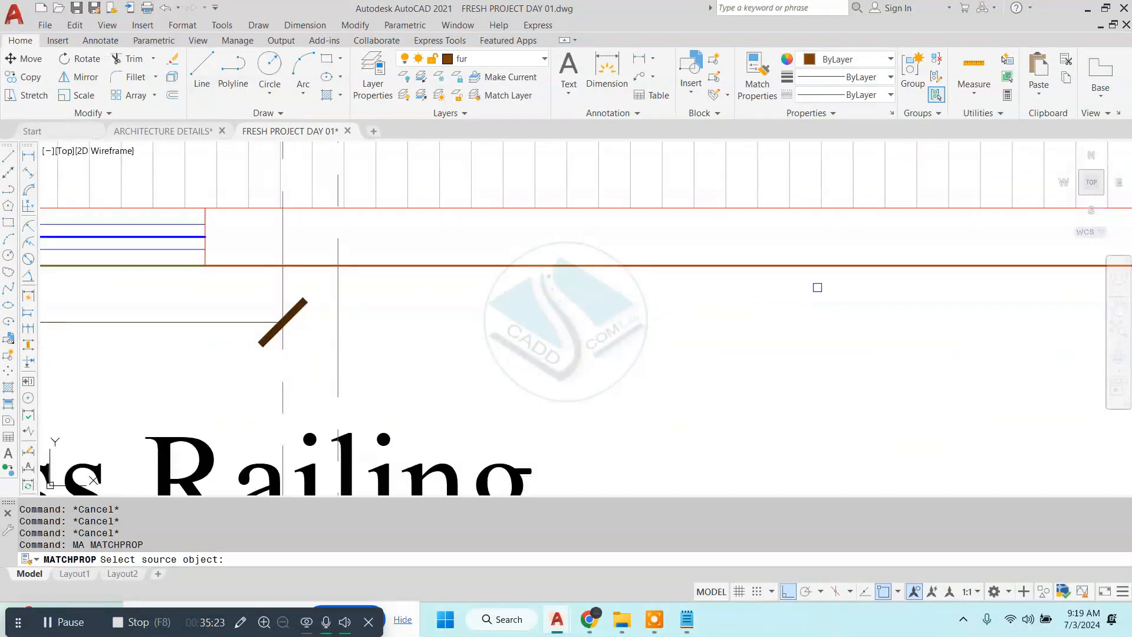
pyautogui.click(833, 264)
pyautogui.press('Escape')
pyautogui.press('Escape')
pyautogui.press('Escape')
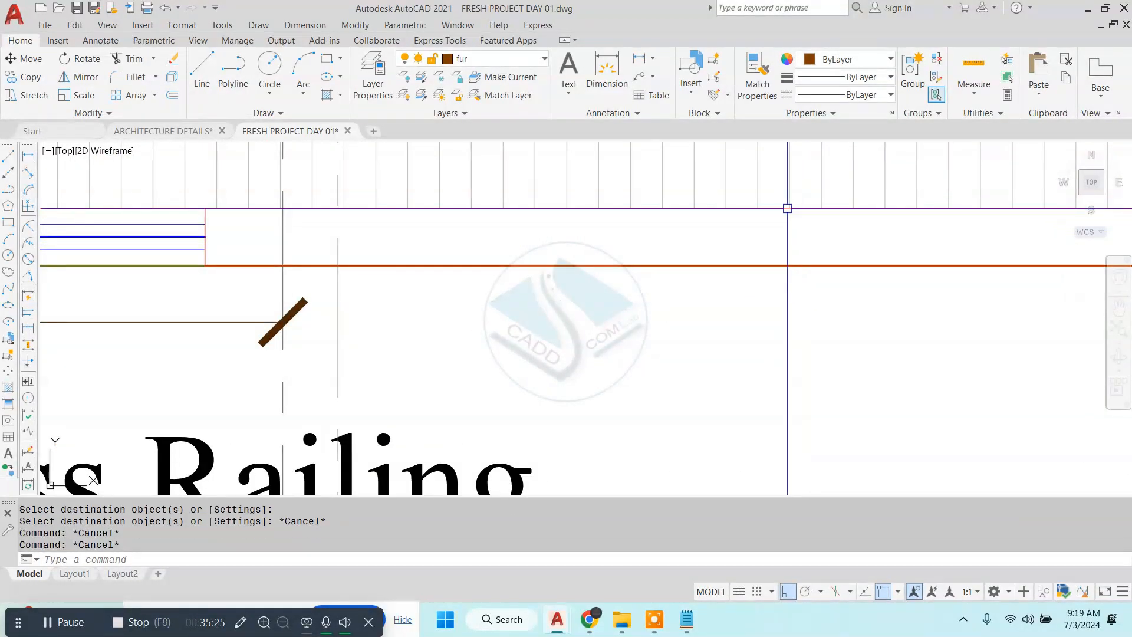
# - Erase the thin red parapet outline between the glass railing and the column, leaving the olive outer line
pyautogui.click(788, 208)
pyautogui.scroll(-3, 743, 311)
pyautogui.scroll(-2, 742, 311)
pyautogui.write('E')
pyautogui.press('Return')
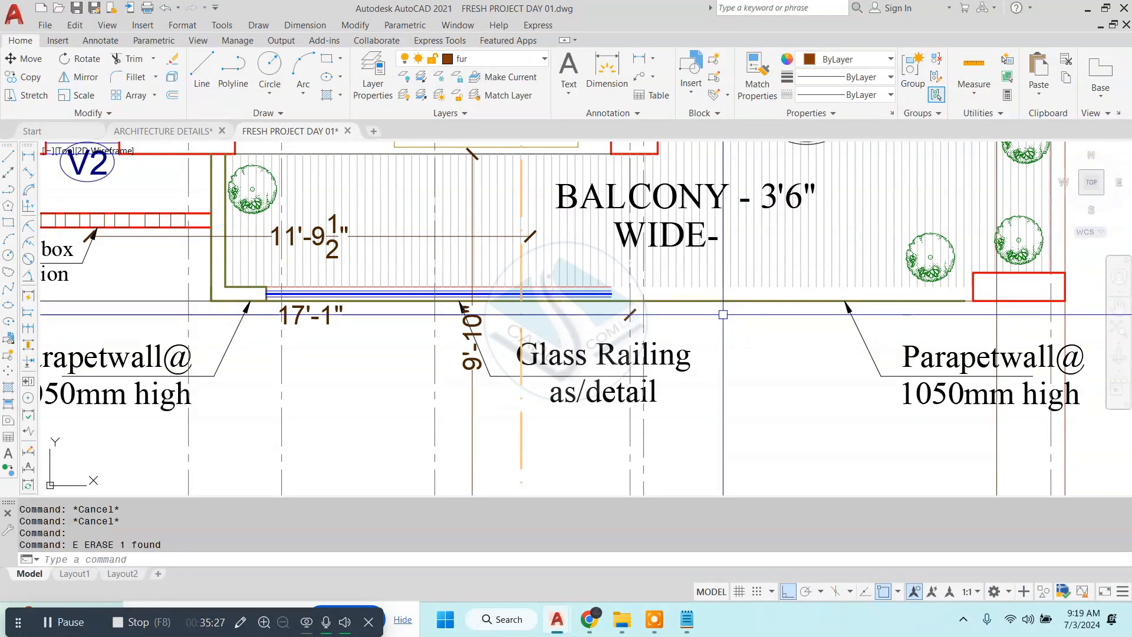
# - Draw a short vertical line across the parapet's thickness at the glass railing's end nearest the round table
pyautogui.write('L')
pyautogui.press('Return')
pyautogui.scroll(5, 664, 303)
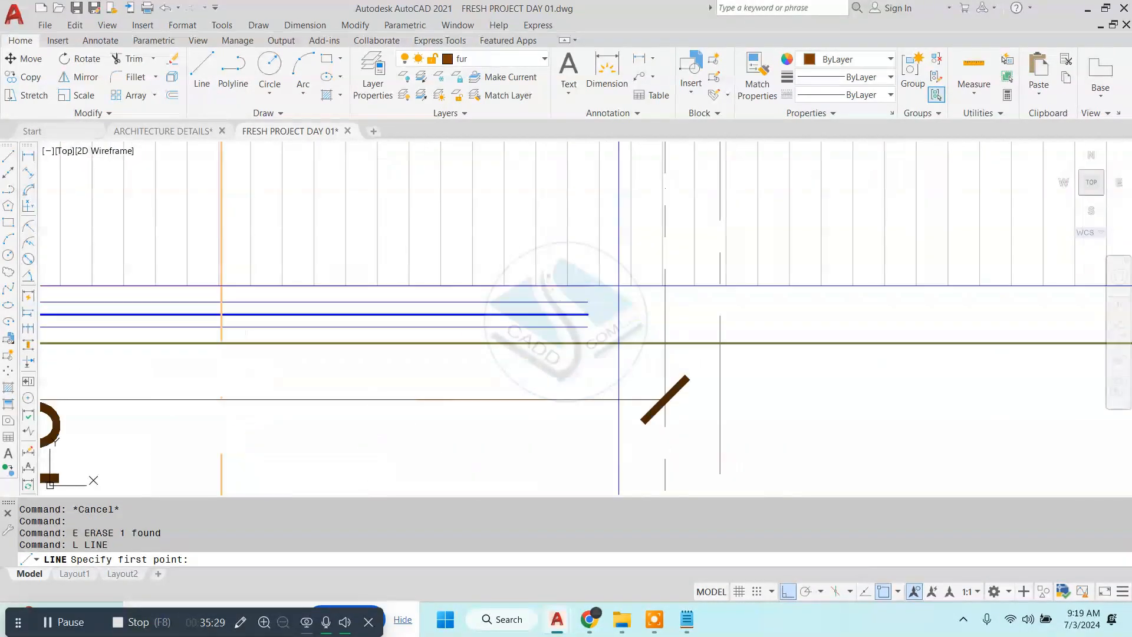
pyautogui.click(588, 286)
pyautogui.click(588, 340)
pyautogui.press('Escape')
# - Draw the parapet's inner edge as a horizontal line from the railing end to the red corner column
pyautogui.press('Return')
pyautogui.click(588, 287)
pyautogui.scroll(-3, 505, 285)
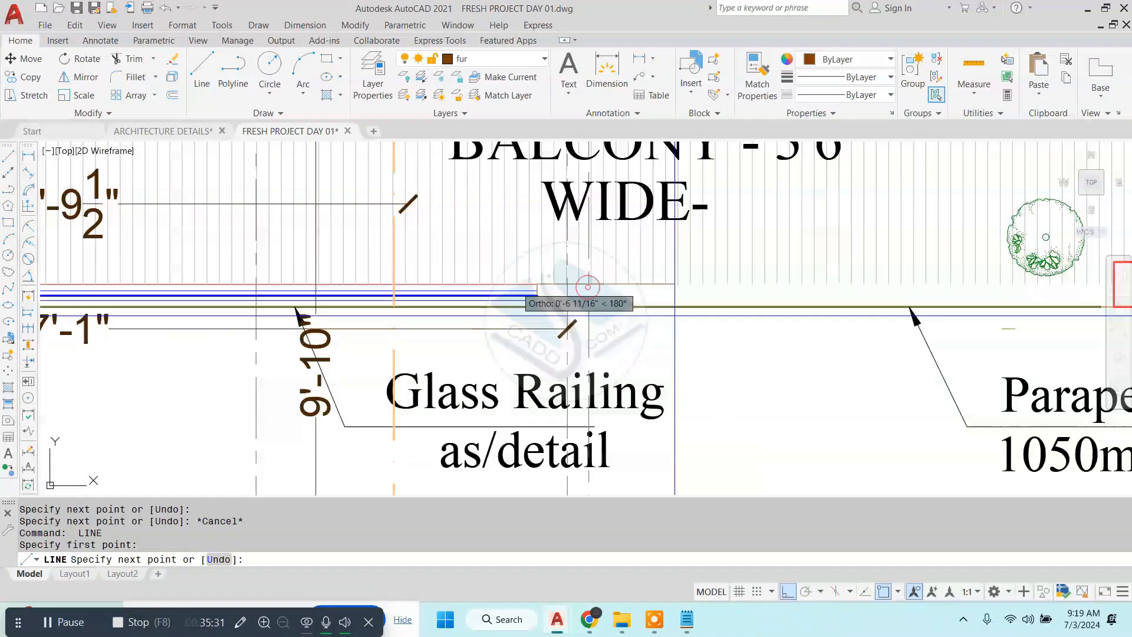
pyautogui.moveTo(588, 287); pyautogui.dragTo(407, 281, button='middle')
pyautogui.click(935, 278)
pyautogui.press('Escape')
pyautogui.press('Escape')
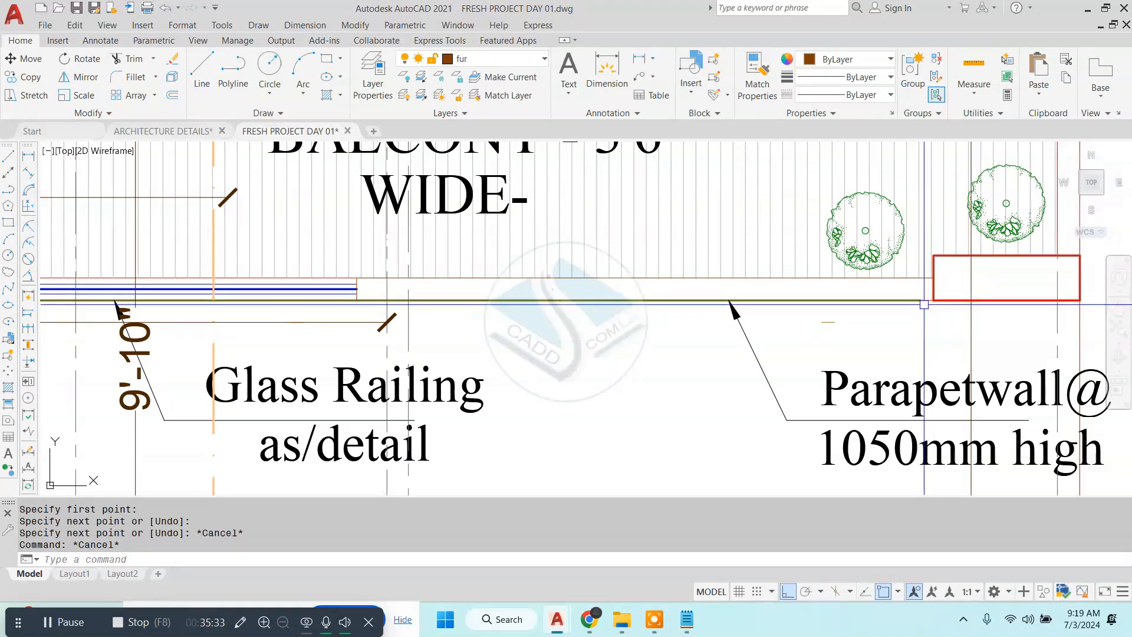
pyautogui.write('ex')
pyautogui.press('Return')
pyautogui.press('Return')
pyautogui.click(920, 303)
pyautogui.click(911, 300)
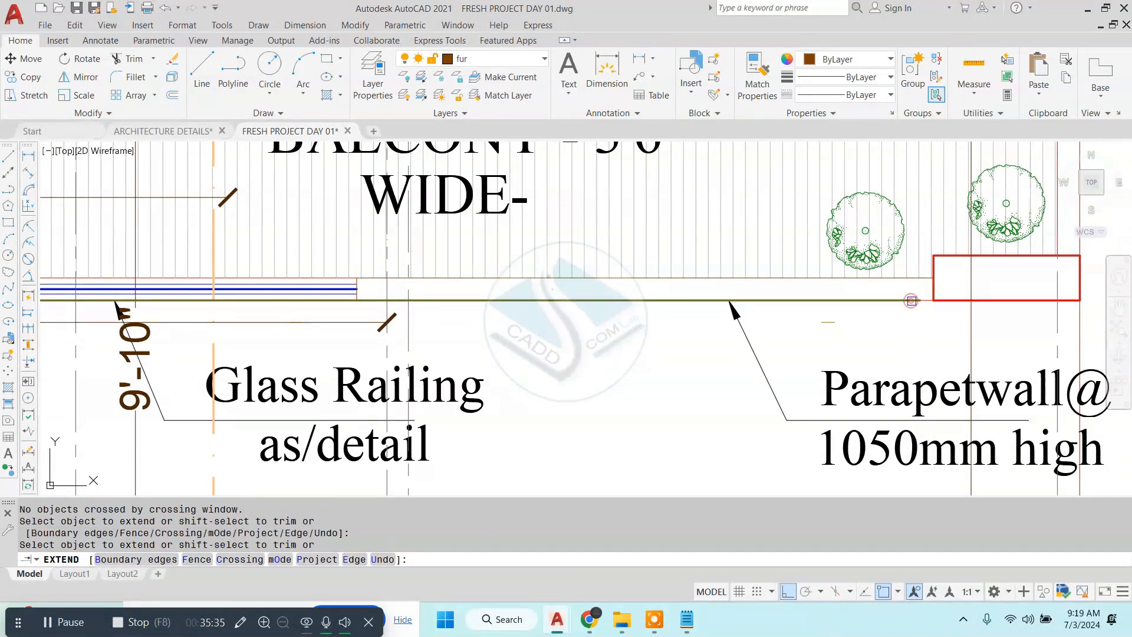
pyautogui.press('Escape')
# - Stretch the endpoint of the parapet's olive outer line to the lower corner of the red column
pyautogui.click(911, 300)
pyautogui.scroll(2, 917, 300)
pyautogui.click(917, 300)
pyautogui.press('Escape')
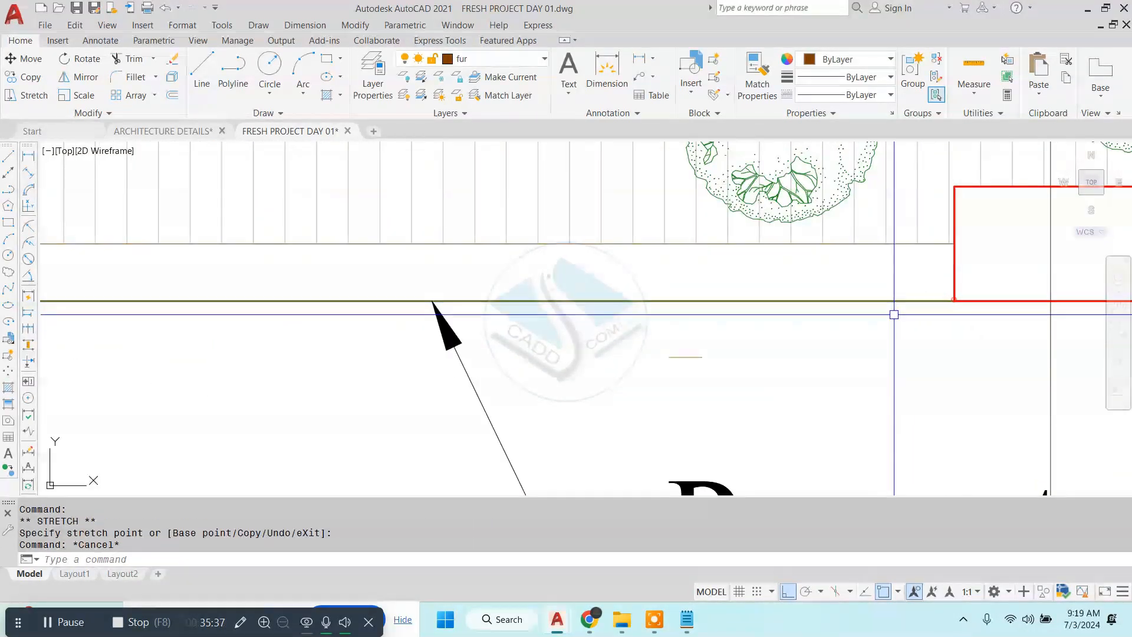
# - Match the parapet's new inner edge line to the properties of its olive outer line
pyautogui.click(890, 300)
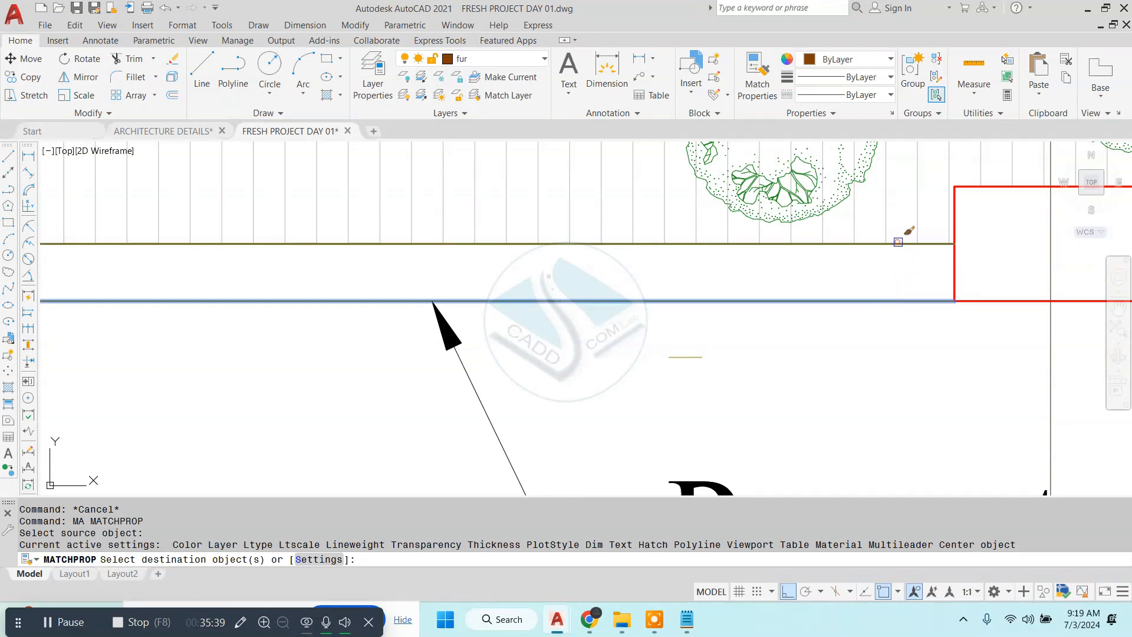
pyautogui.click(901, 243)
pyautogui.press('Escape')
pyautogui.scroll(-5, 903, 295)
pyautogui.scroll(-2, 643, 317)
pyautogui.press('Escape')
pyautogui.scroll(-1, 532, 318)
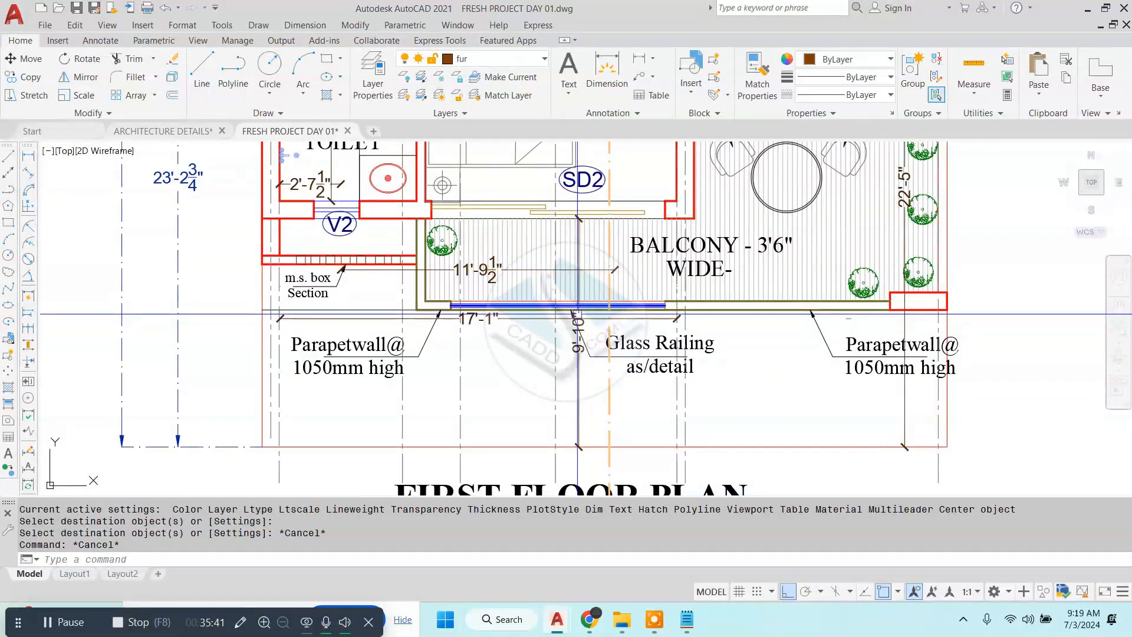
# - Examine the second floor plan's terrace garden and the terrace plan in the ARCHITECTURE DETAILS drawing
pyautogui.scroll(-2, 574, 329)
pyautogui.scroll(2, 520, 319)
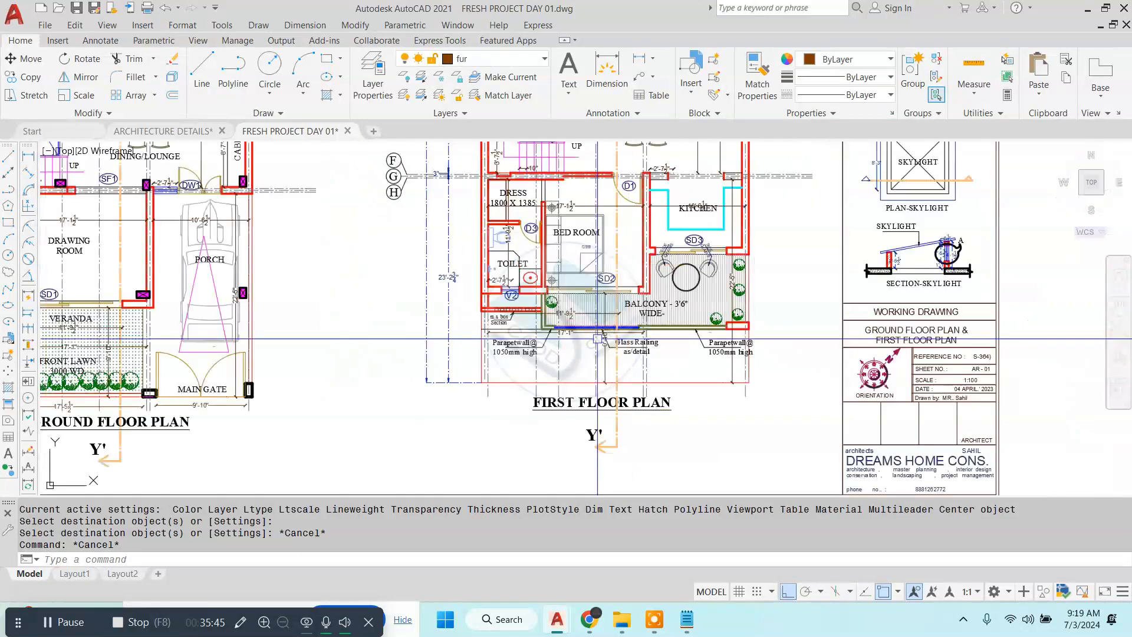
pyautogui.scroll(-2, 593, 316)
pyautogui.scroll(-2, 438, 316)
pyautogui.scroll(-2, 539, 308)
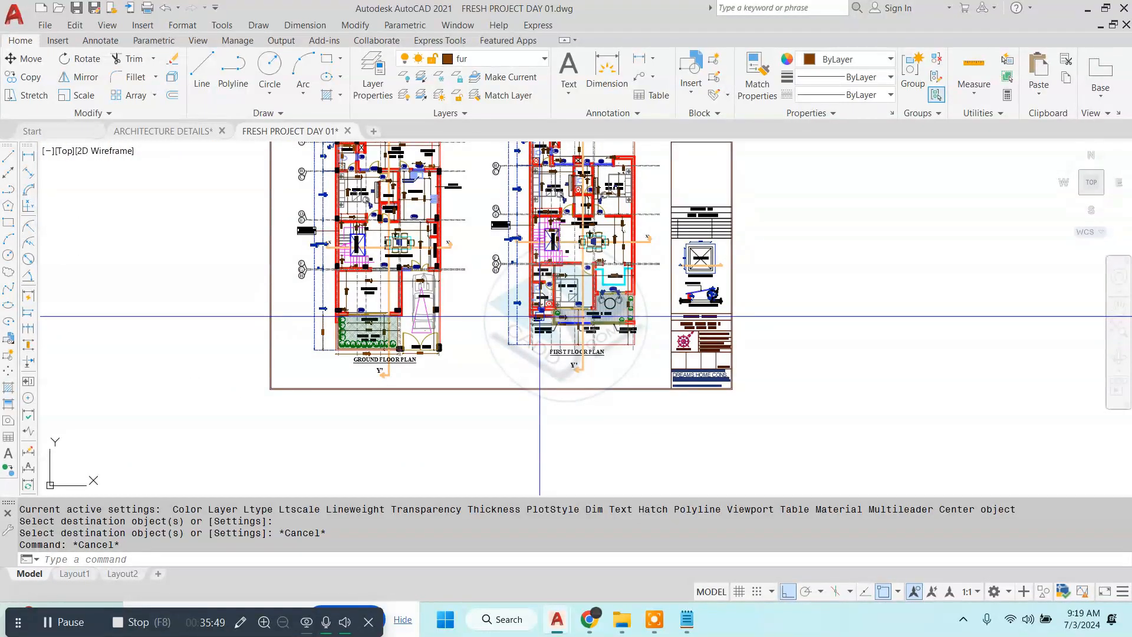
pyautogui.click(173, 130)
pyautogui.scroll(-7, 568, 296)
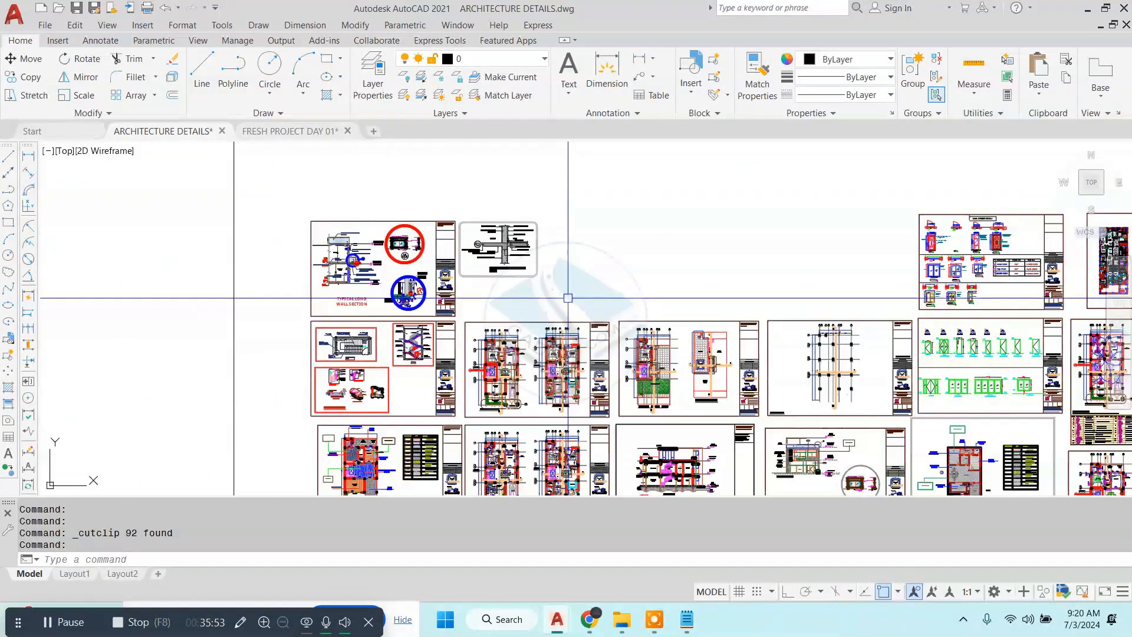
pyautogui.scroll(7, 611, 365)
pyautogui.moveTo(611, 366); pyautogui.dragTo(365, 314, button='middle')
pyautogui.moveTo(626, 303); pyautogui.dragTo(547, 221, button='middle')
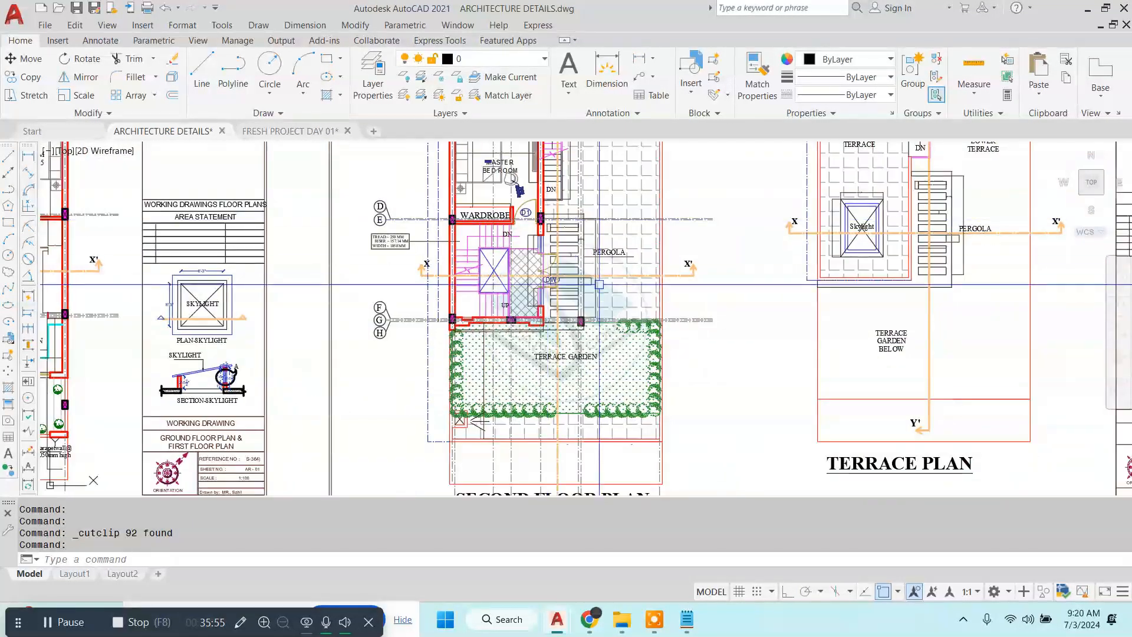
pyautogui.moveTo(592, 283); pyautogui.dragTo(649, 266, button='middle')
pyautogui.scroll(-3, 634, 305)
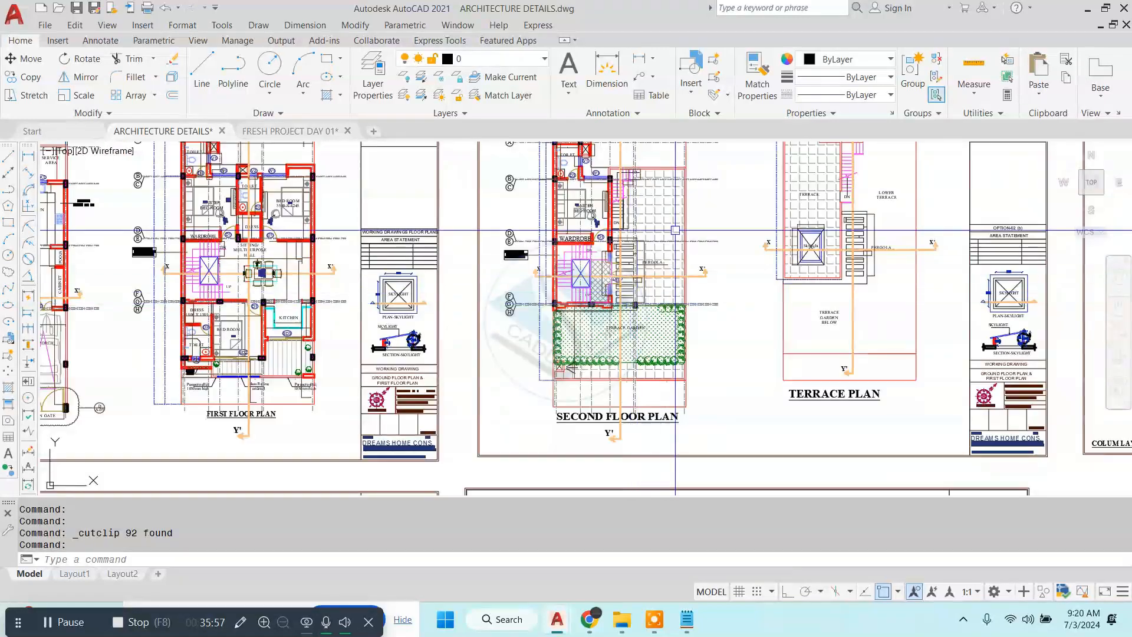
pyautogui.scroll(8, 616, 302)
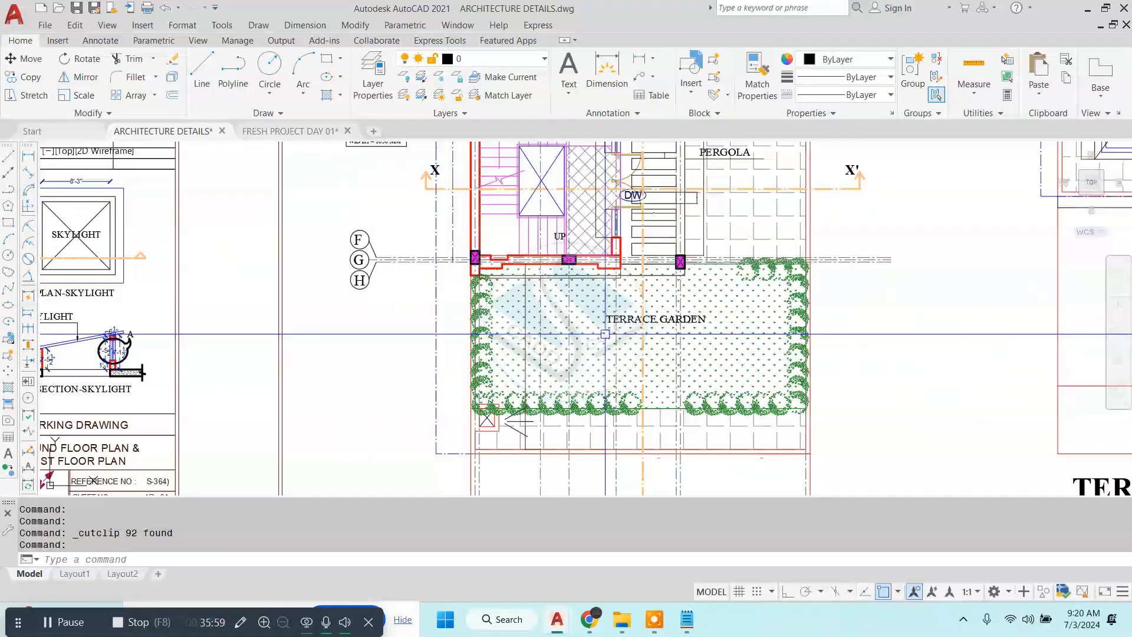
pyautogui.scroll(-2, 627, 319)
pyautogui.moveTo(627, 319); pyautogui.dragTo(590, 301, button='middle')
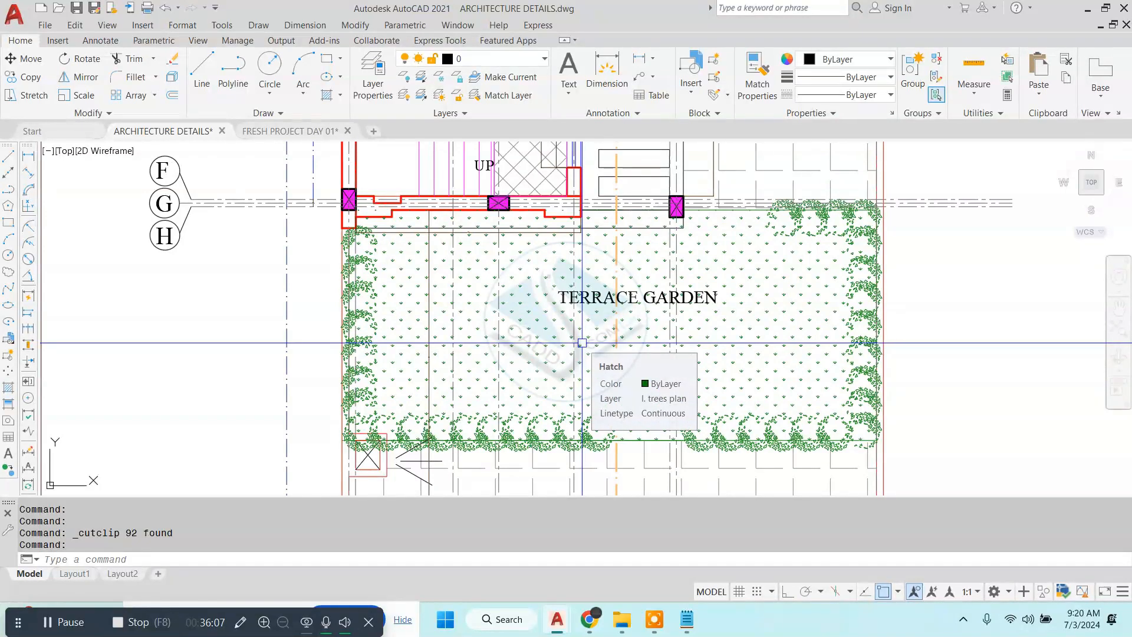
pyautogui.scroll(-6, 581, 339)
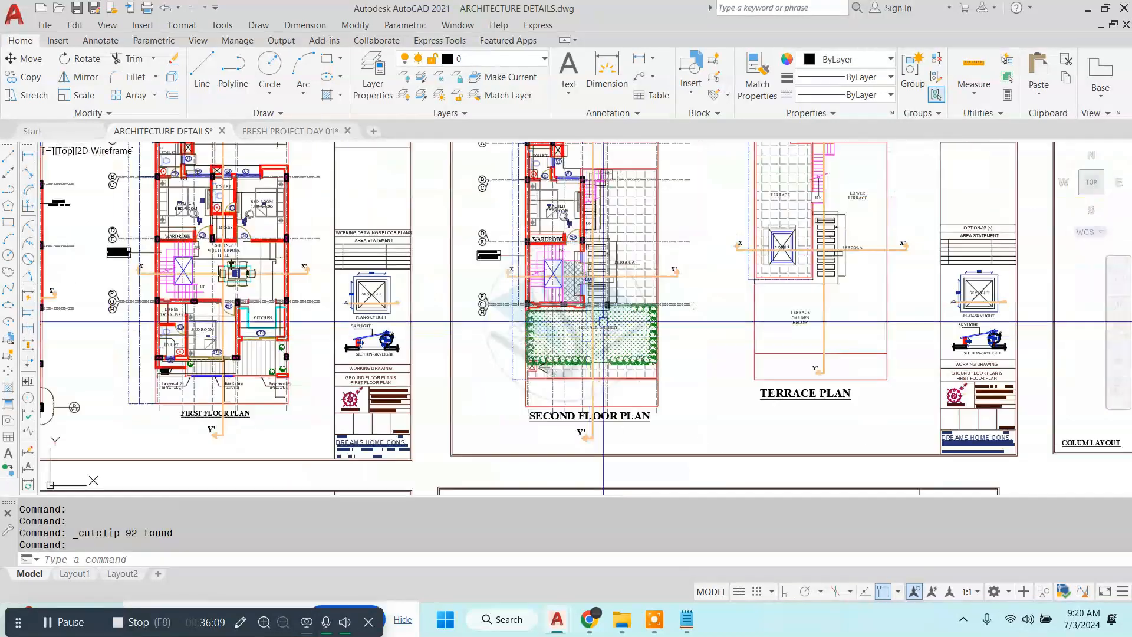
pyautogui.moveTo(627, 284); pyautogui.dragTo(631, 340, button='middle')
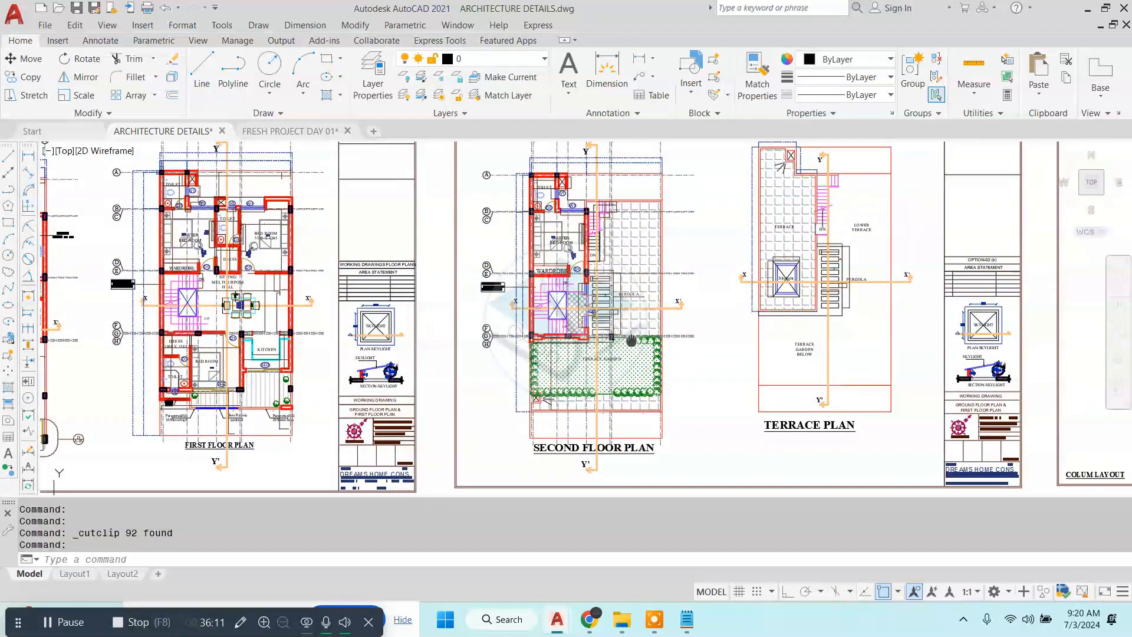
# - Return to the FRESH PROJECT DAY 01 drawing and view the complete ground and first floor plan sheet
pyautogui.click(304, 131)
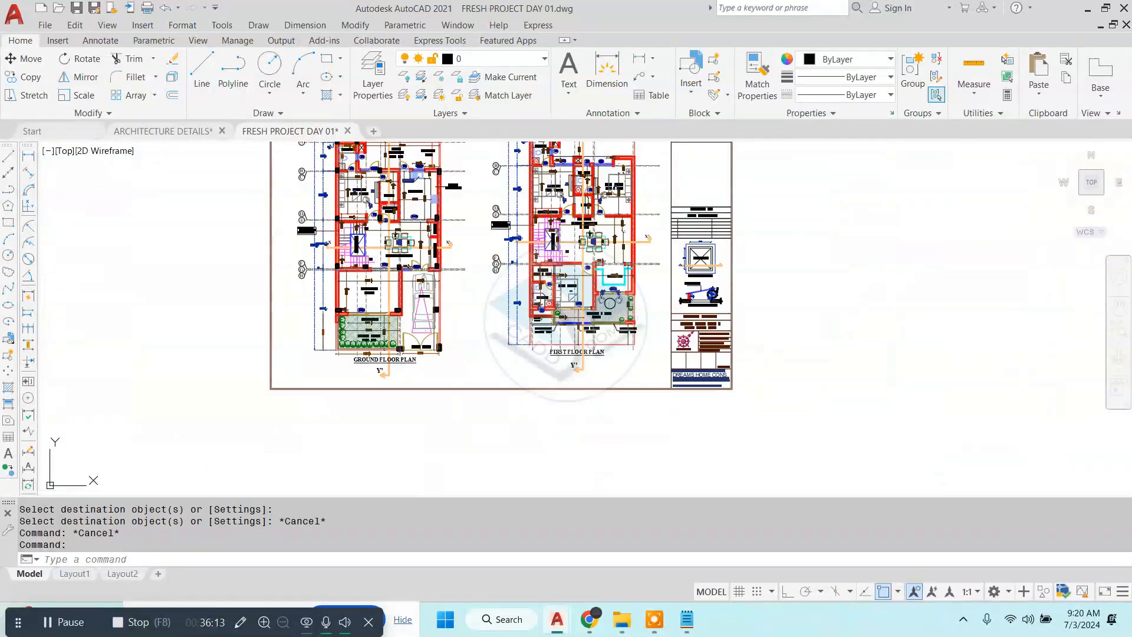
pyautogui.scroll(-4, 570, 289)
pyautogui.scroll(-1, 760, 280)
pyautogui.scroll(5, 762, 276)
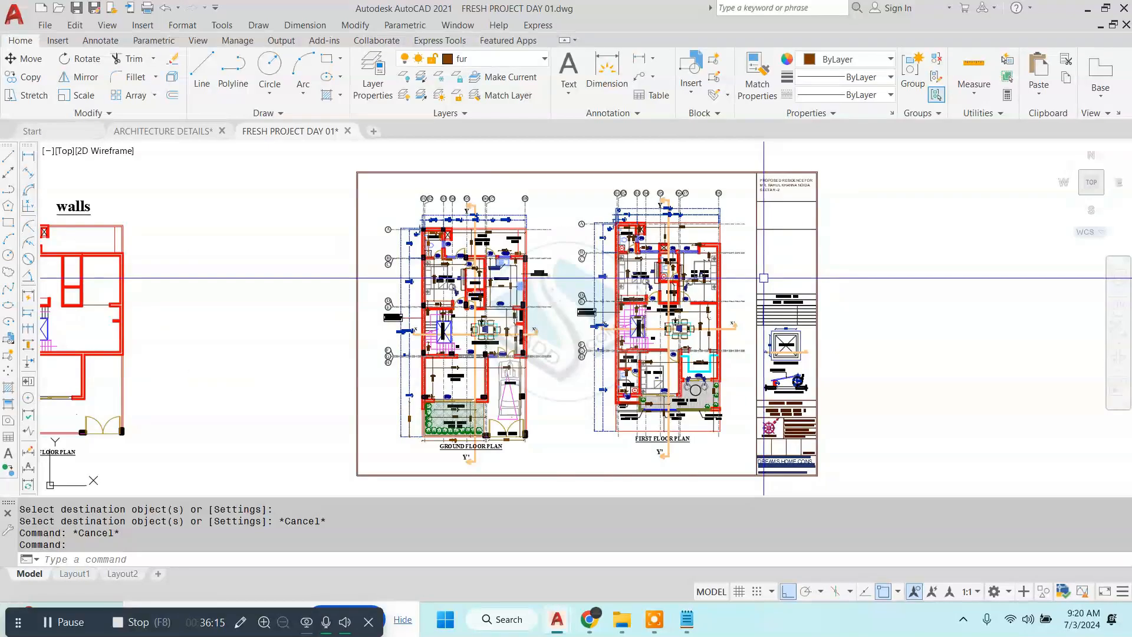
# - Examine the furnished ground and first floor plans on their sheet beside the walls, columns and center line drawings
pyautogui.scroll(-2, 648, 263)
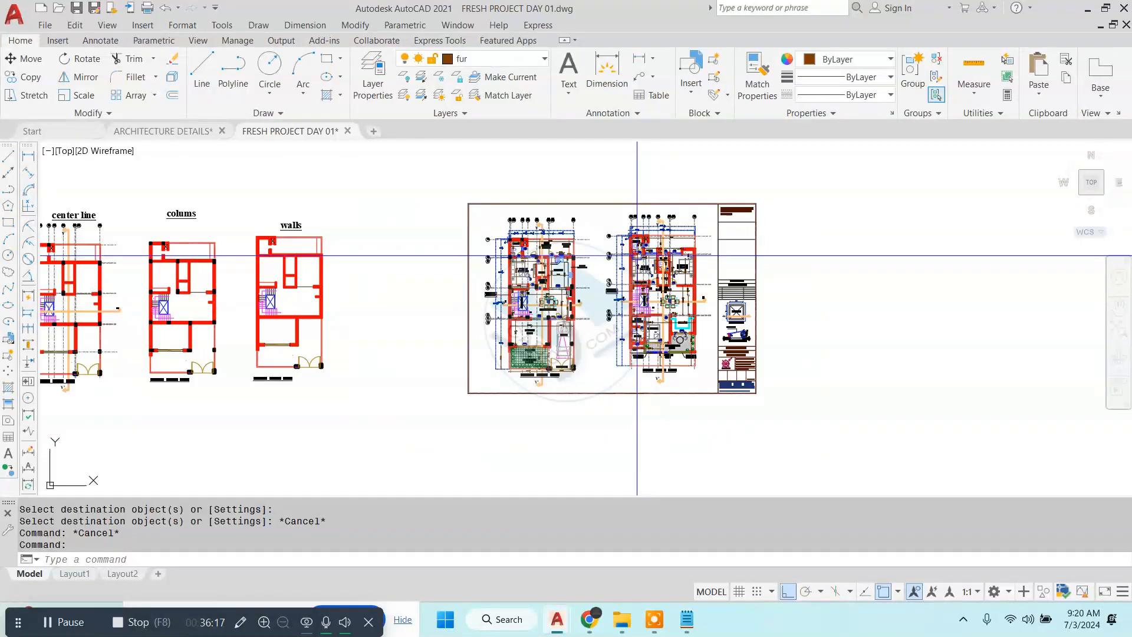
pyautogui.scroll(-4, 619, 266)
pyautogui.scroll(5, 606, 266)
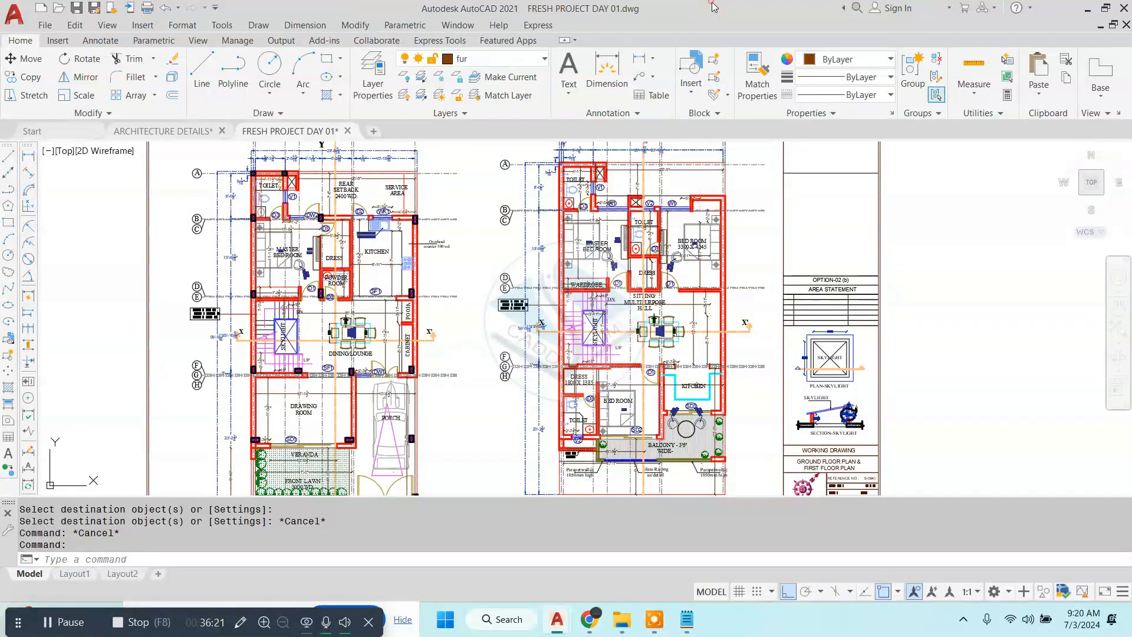
pyautogui.scroll(-3, 601, 267)
pyautogui.scroll(6, 606, 269)
pyautogui.scroll(-2, 606, 268)
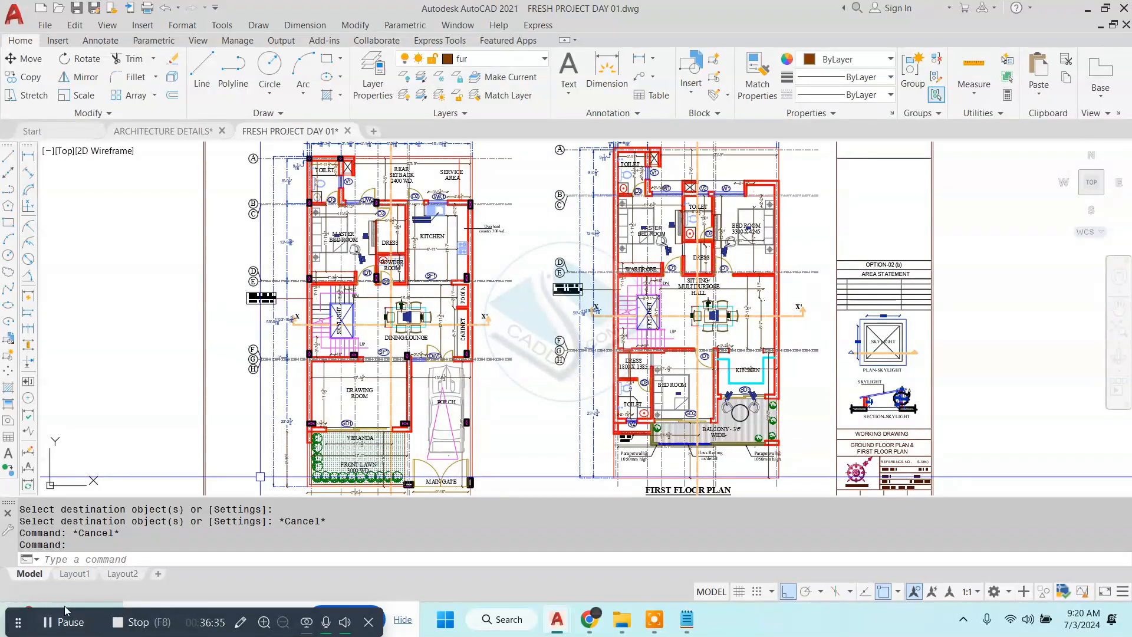
pyautogui.click(79, 622)
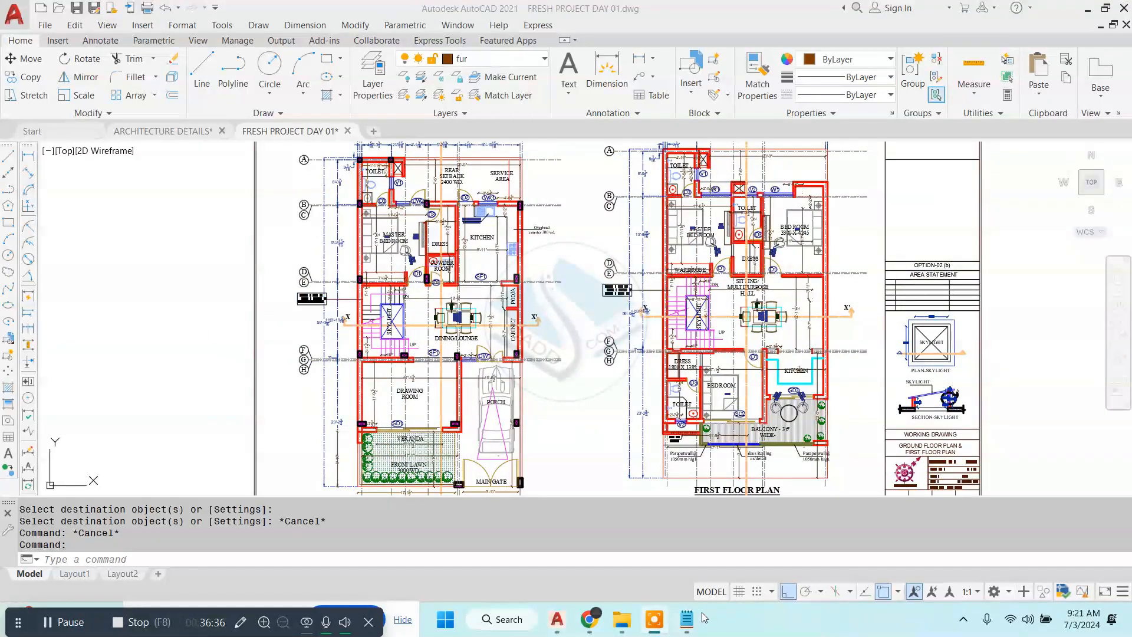
# - Review the drafting checklist in Notepad, from line weight to furniture placing, and return to the floor plan drawing
pyautogui.click(689, 619)
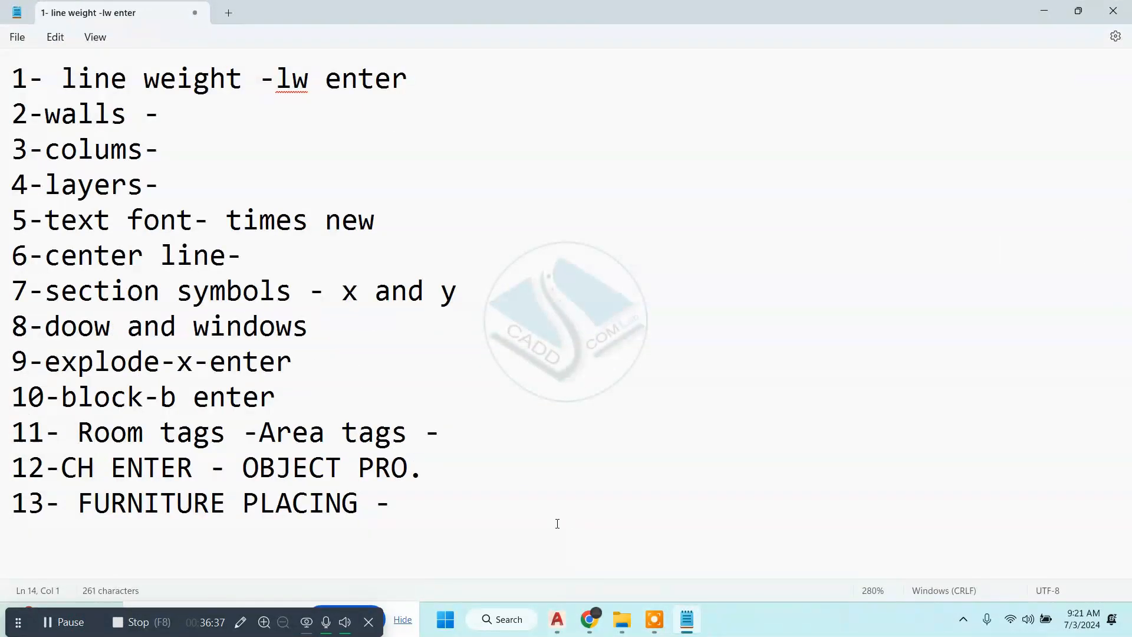
pyautogui.moveTo(554, 525); pyautogui.dragTo(2, 4)
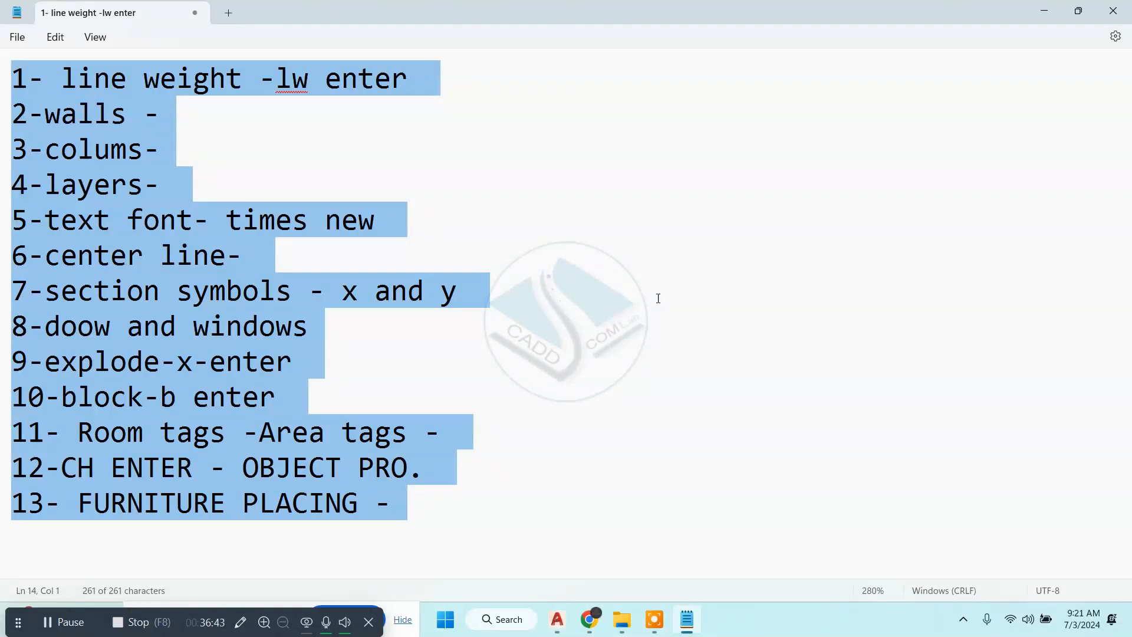
pyautogui.click(1042, 11)
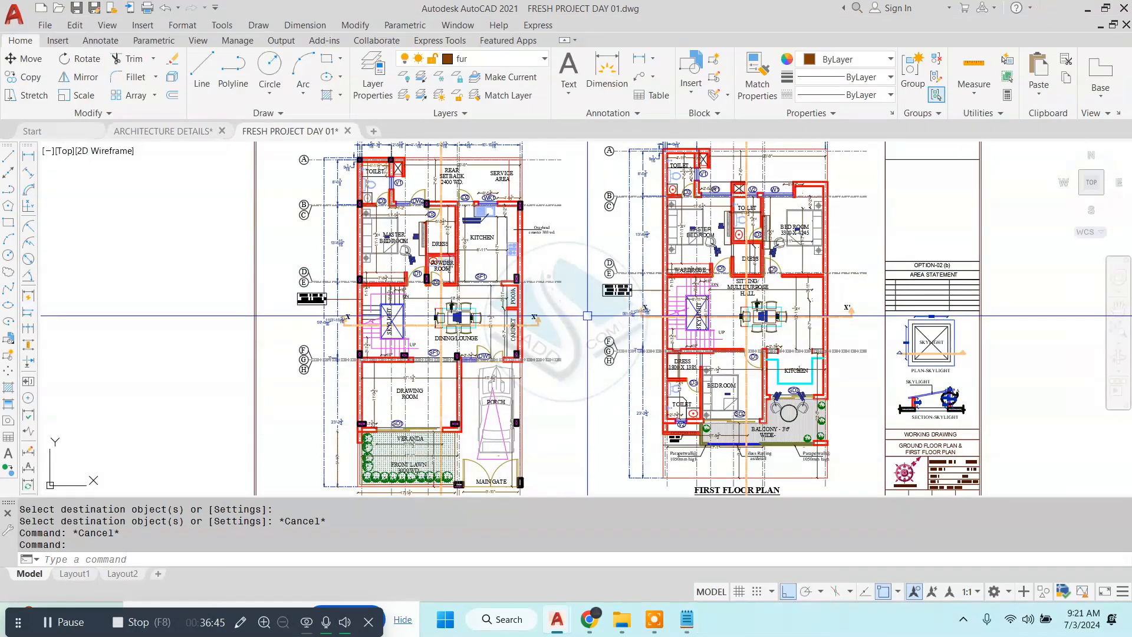
pyautogui.moveTo(587, 315); pyautogui.dragTo(507, 316, button='middle')
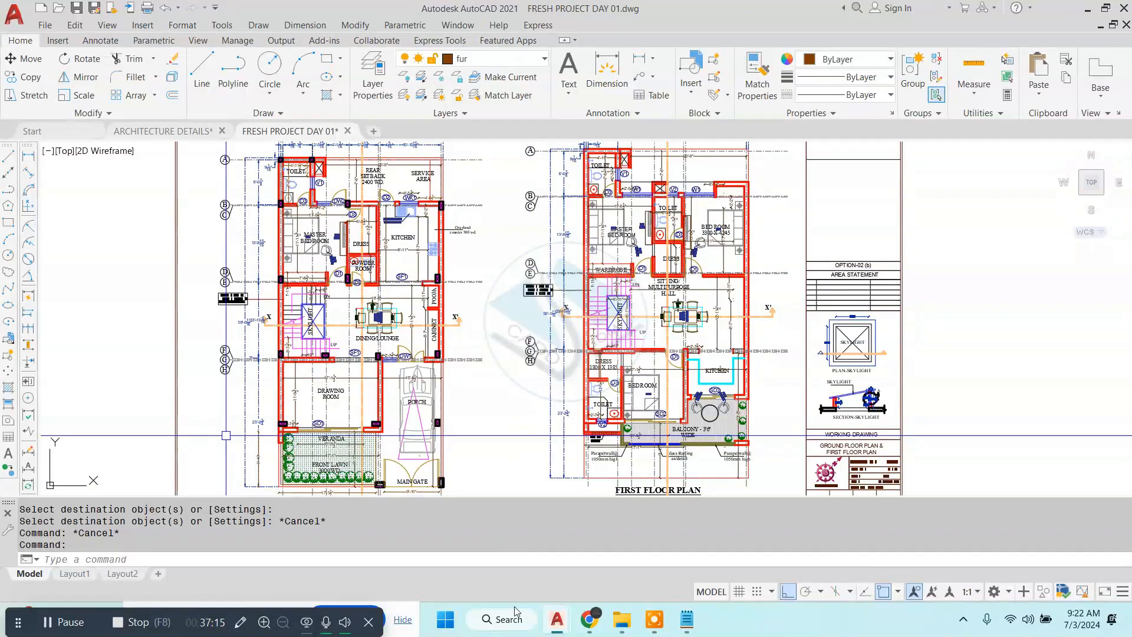
# - Check the ground floor's bedroom, toilet and kitchen area against the Notepad drafting checklist
pyautogui.click(687, 619)
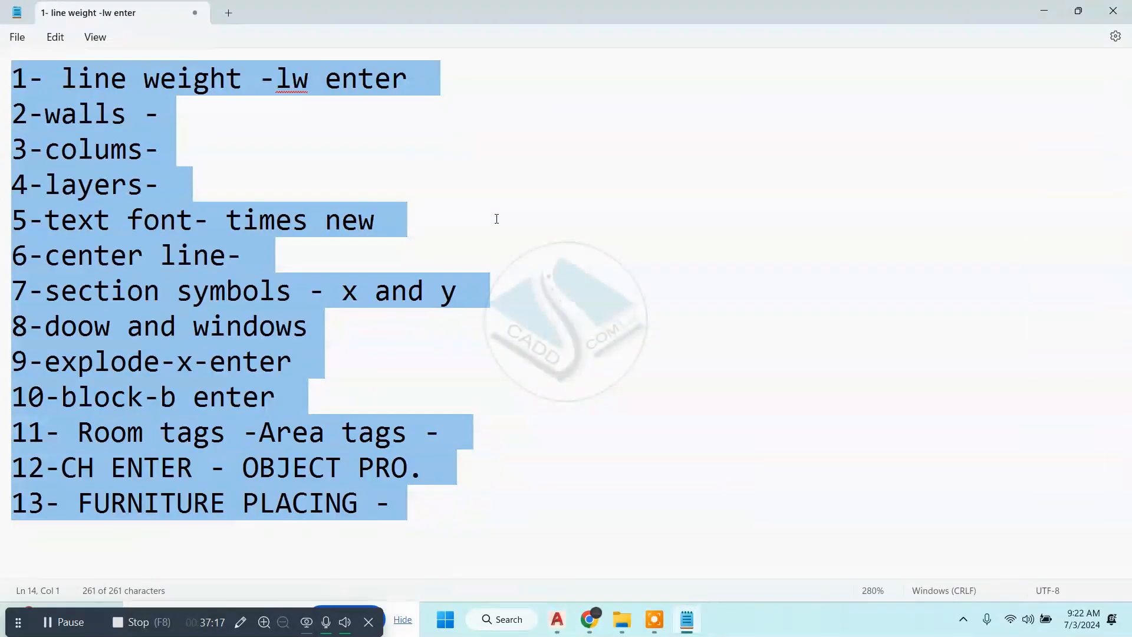
pyautogui.click(1058, 12)
pyautogui.scroll(5, 271, 165)
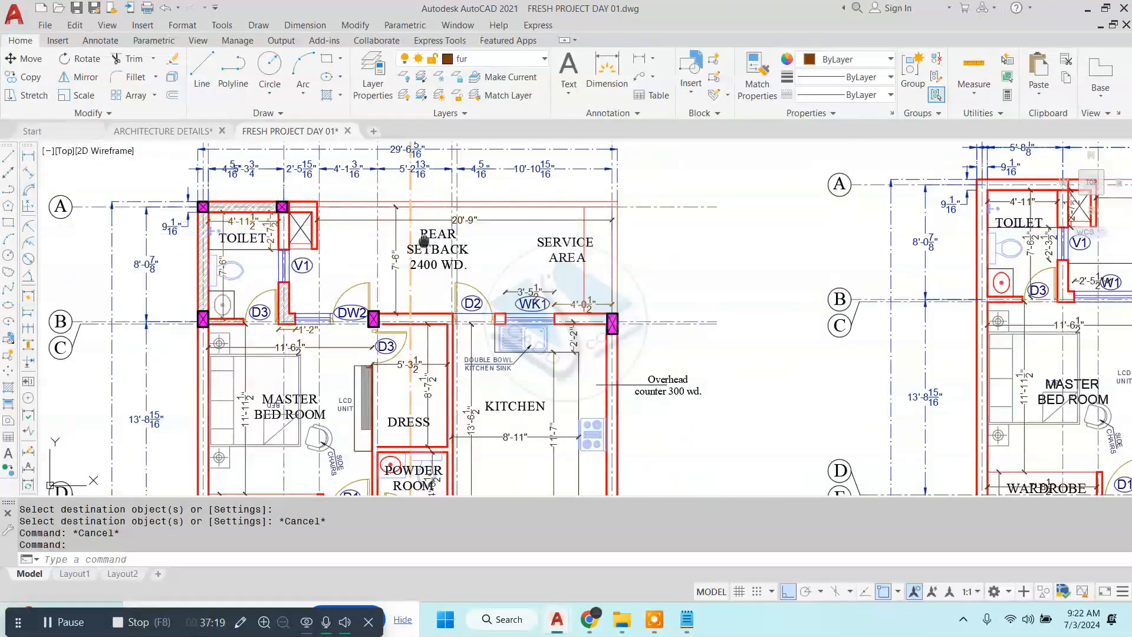
pyautogui.click(687, 619)
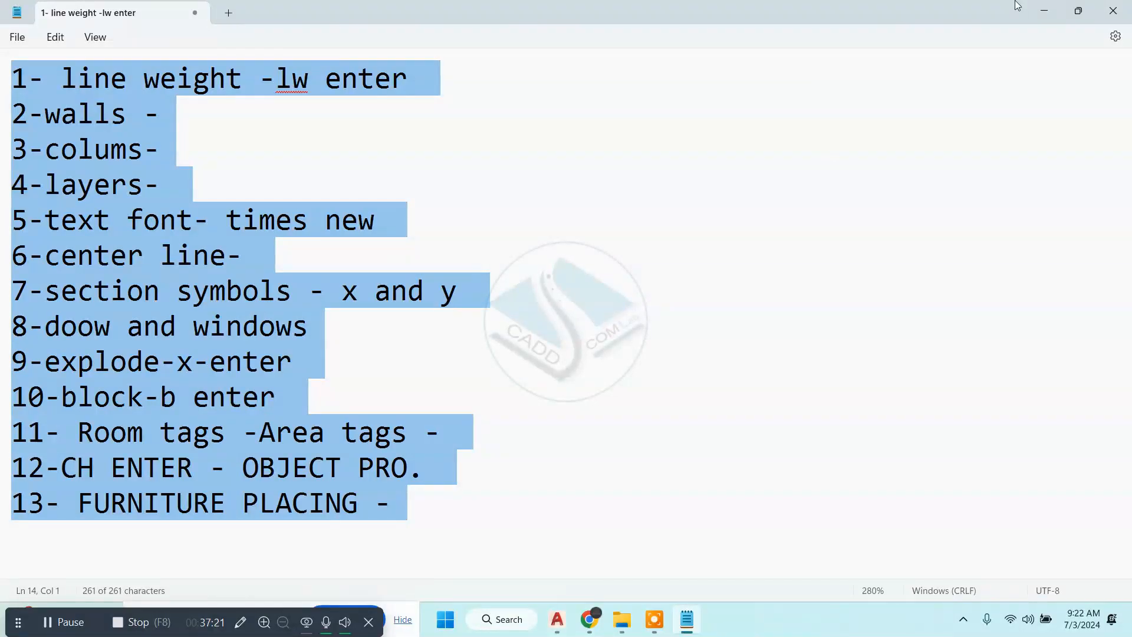
pyautogui.click(1056, 10)
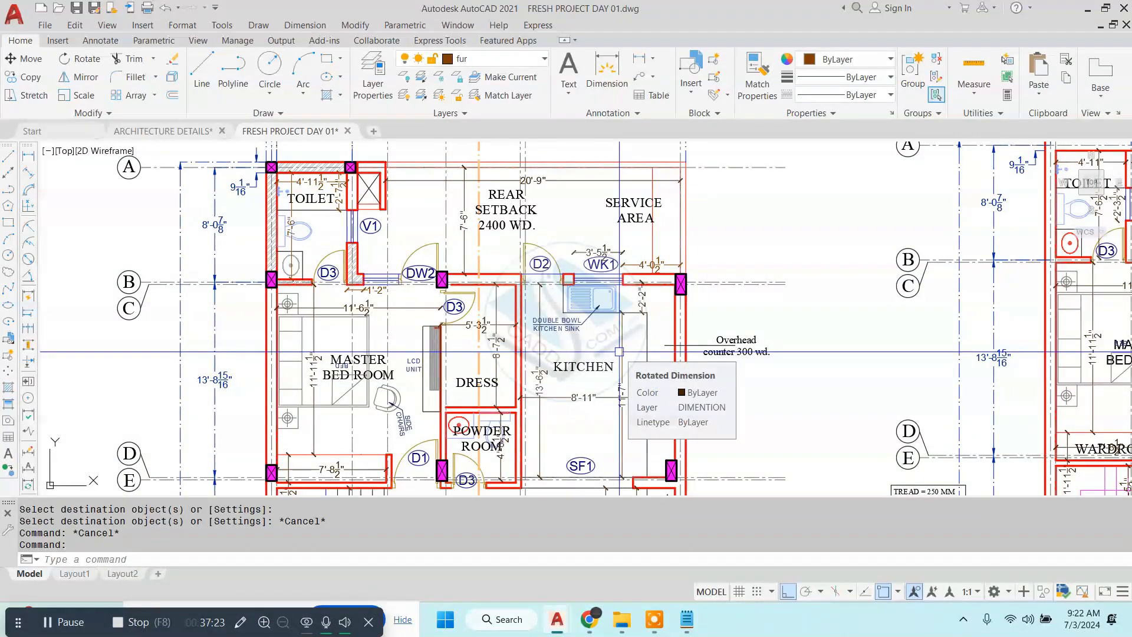
pyautogui.scroll(-3, 436, 379)
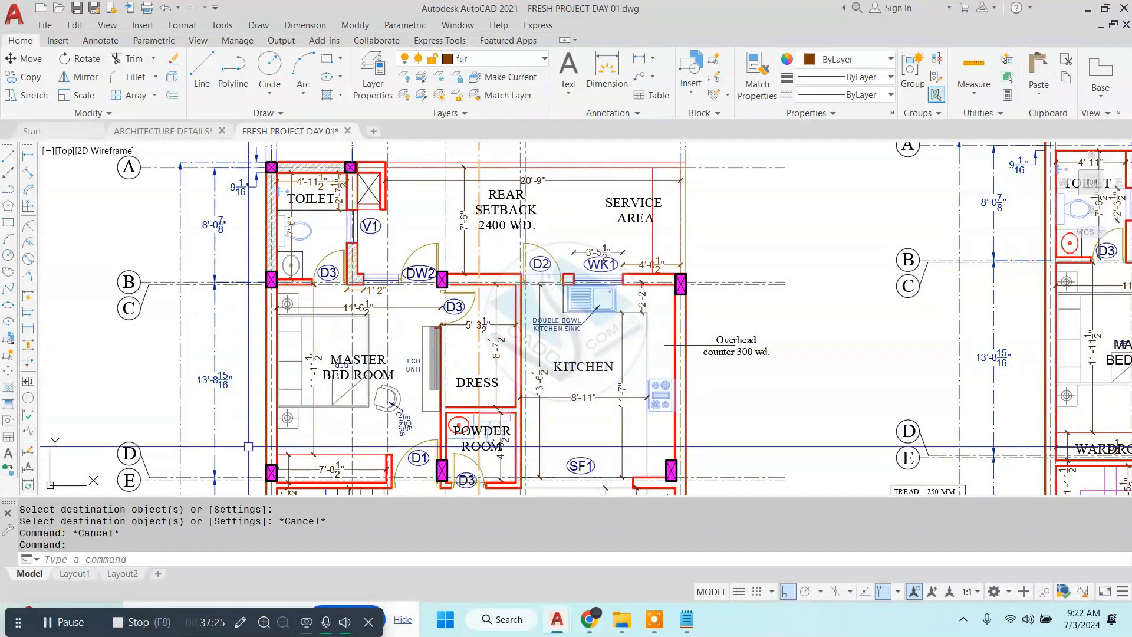
pyautogui.moveTo(435, 379); pyautogui.dragTo(321, 286, button='middle')
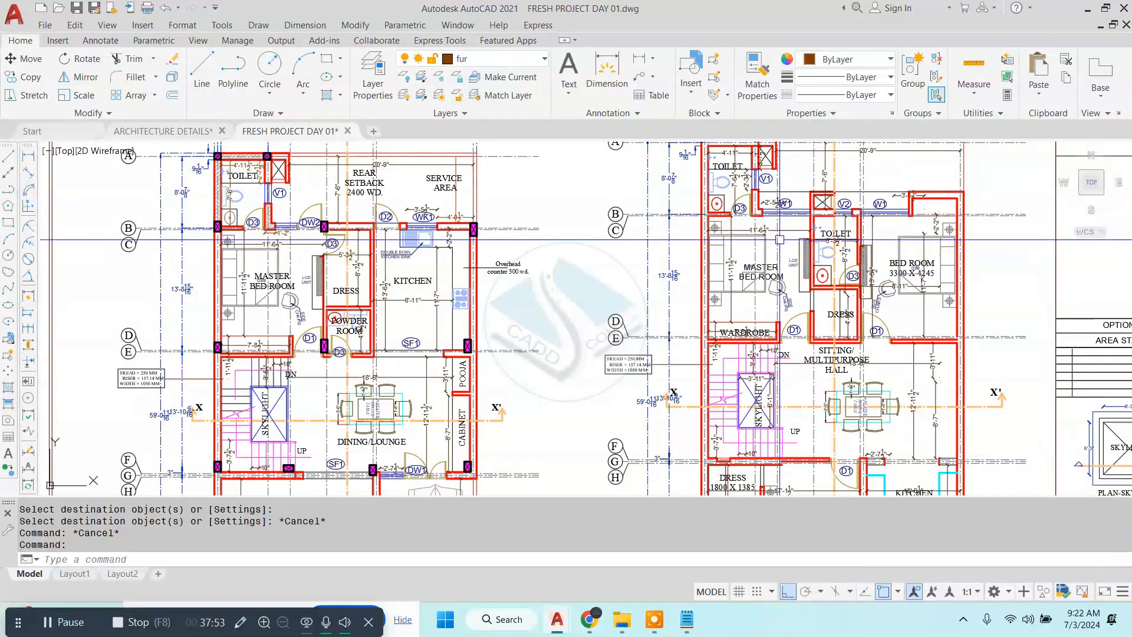
# - Switch to the ARCHITECTURE DETAILS drawing and examine its ground, first and second floor plans and terrace plan
pyautogui.scroll(-6, 551, 291)
pyautogui.scroll(4, 551, 290)
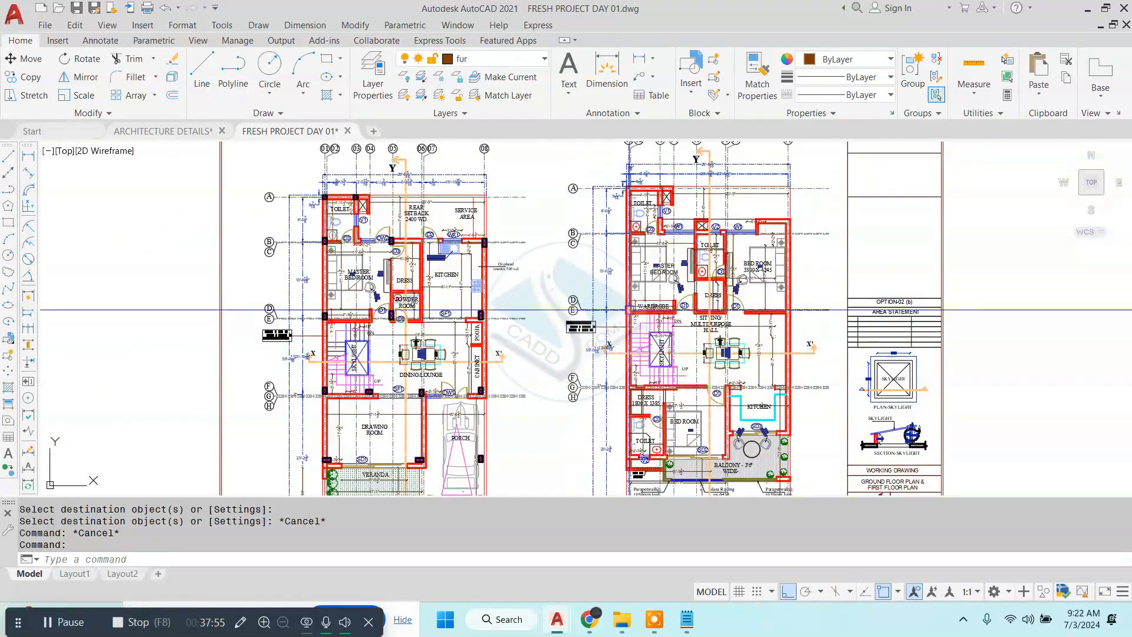
pyautogui.scroll(-4, 590, 284)
pyautogui.click(165, 130)
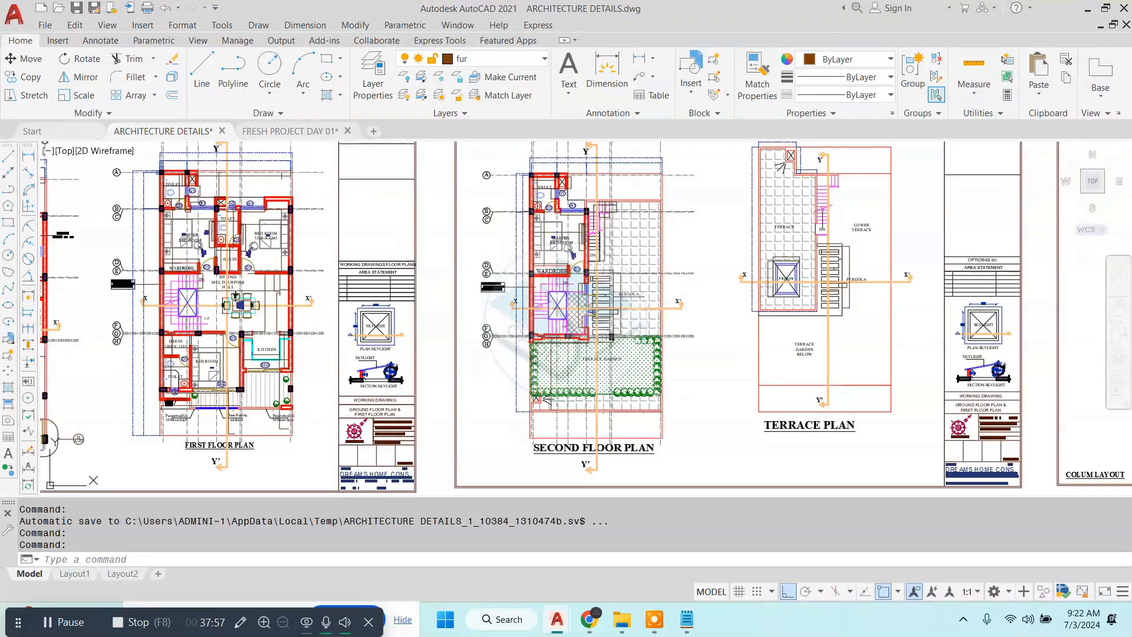
pyautogui.scroll(-2, 687, 312)
pyautogui.scroll(4, 252, 289)
pyautogui.scroll(-2, 242, 286)
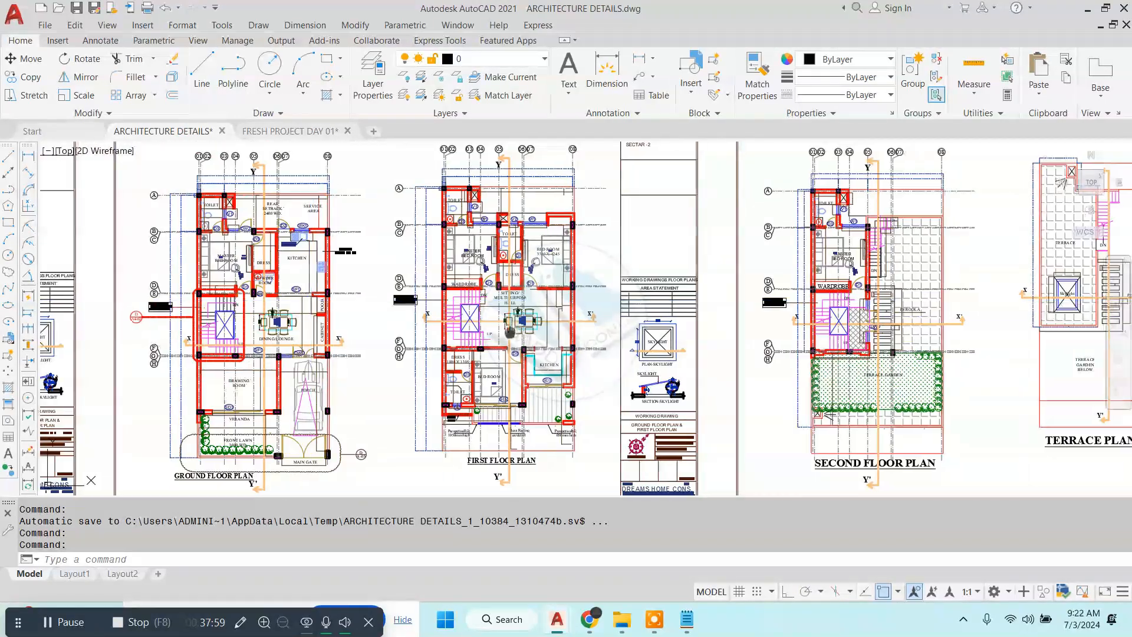
pyautogui.moveTo(472, 306); pyautogui.dragTo(308, 287, button='middle')
pyautogui.scroll(-2, 354, 313)
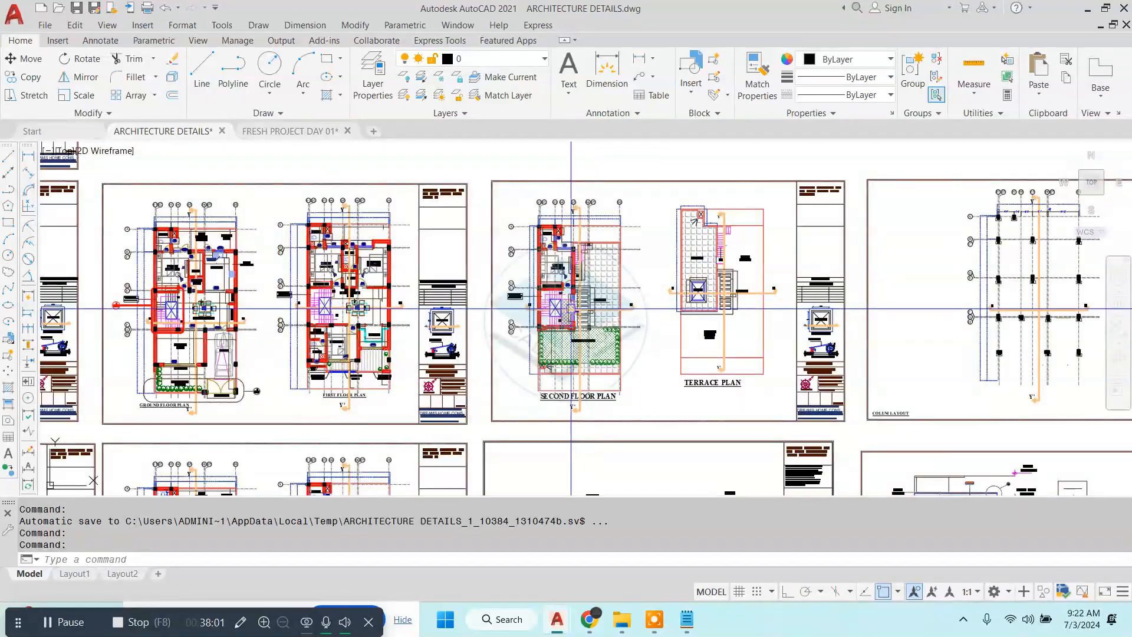
pyautogui.scroll(3, 147, 318)
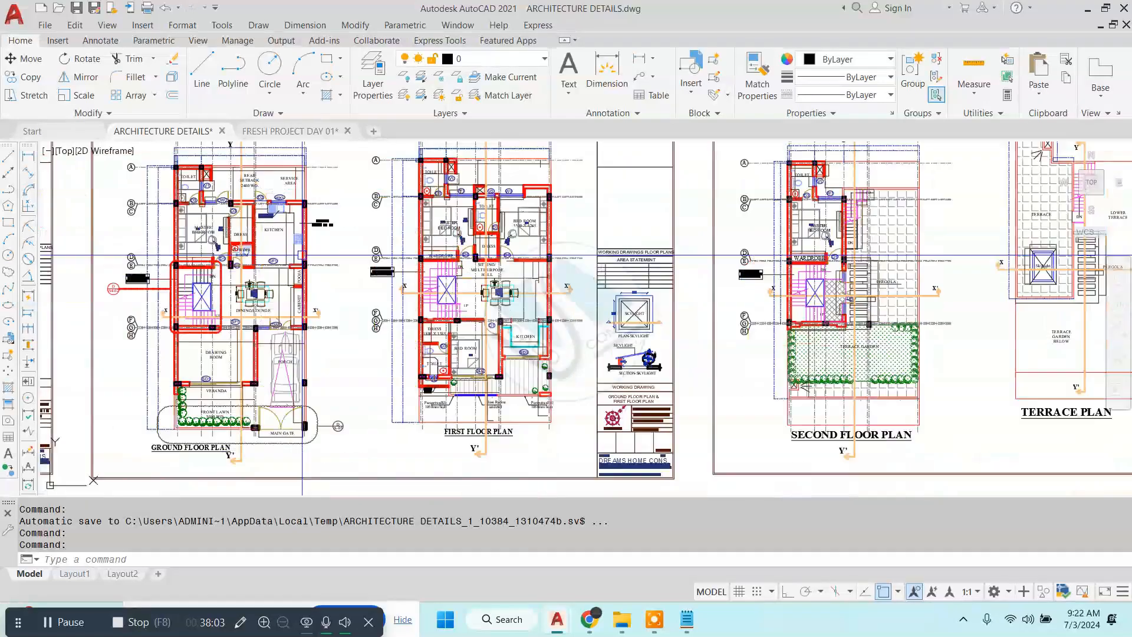
pyautogui.scroll(2, 301, 251)
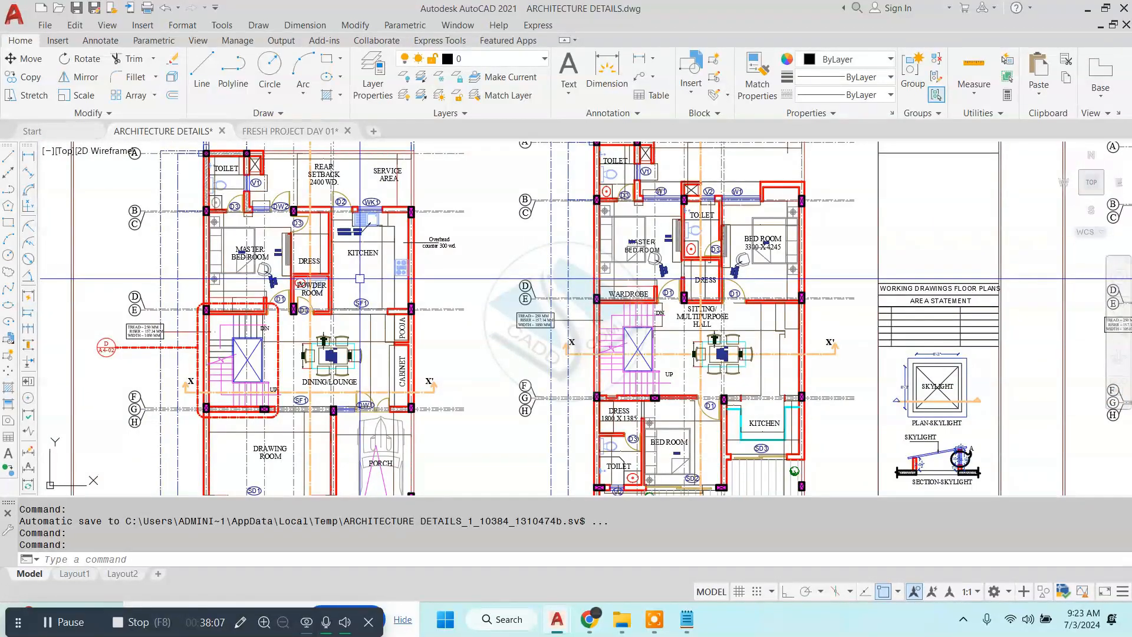
# - Survey the wider set of detail sheets around the floor plans in the ARCHITECTURE DETAILS drawing
pyautogui.scroll(-3, 359, 278)
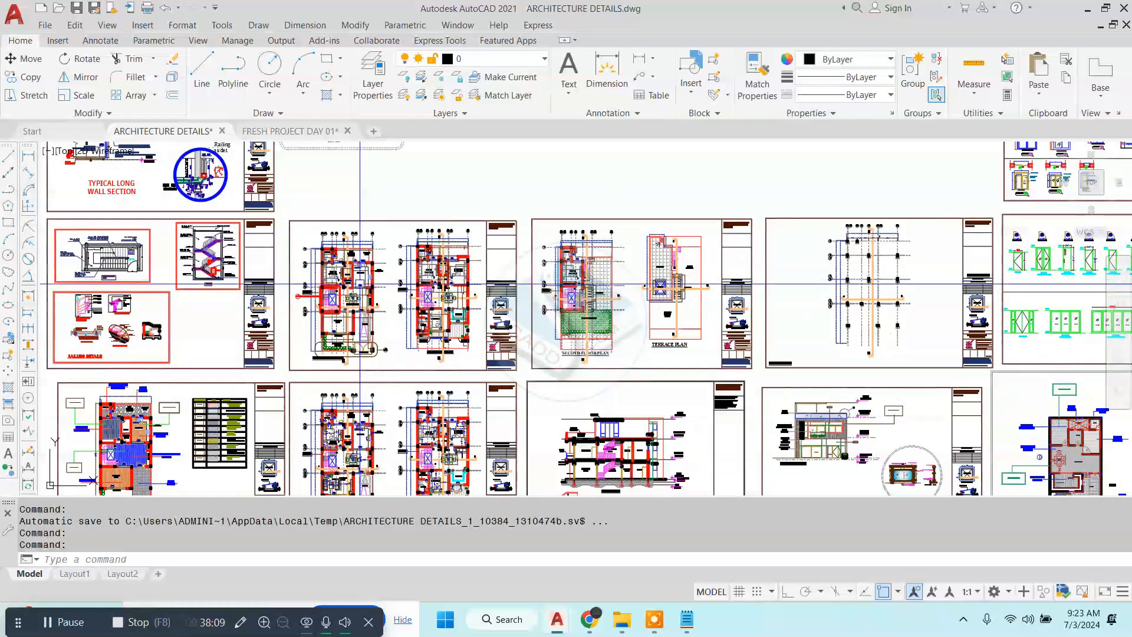
pyautogui.scroll(2, 360, 292)
pyautogui.moveTo(471, 301); pyautogui.dragTo(416, 311, button='middle')
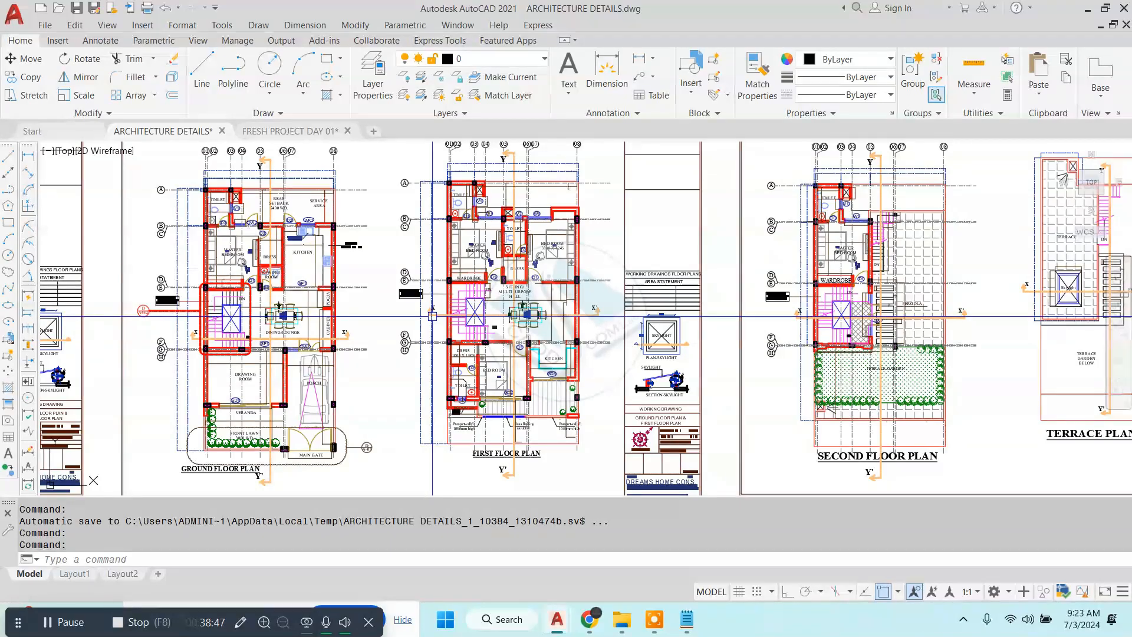
pyautogui.scroll(-4, 674, 322)
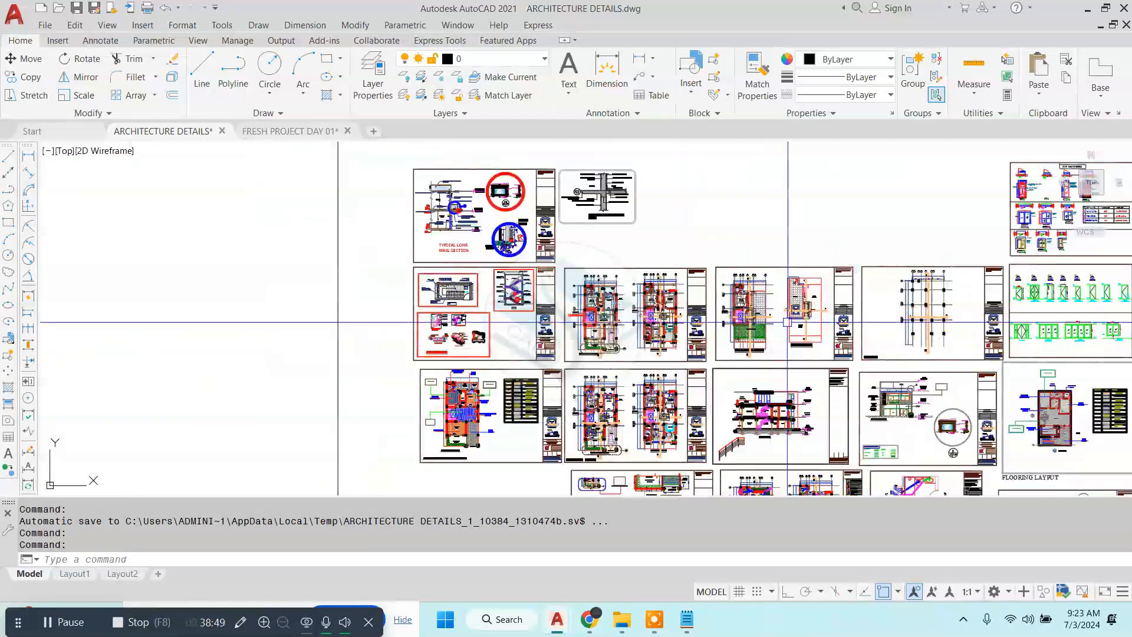
pyautogui.scroll(2, 625, 272)
pyautogui.scroll(2, 70, 148)
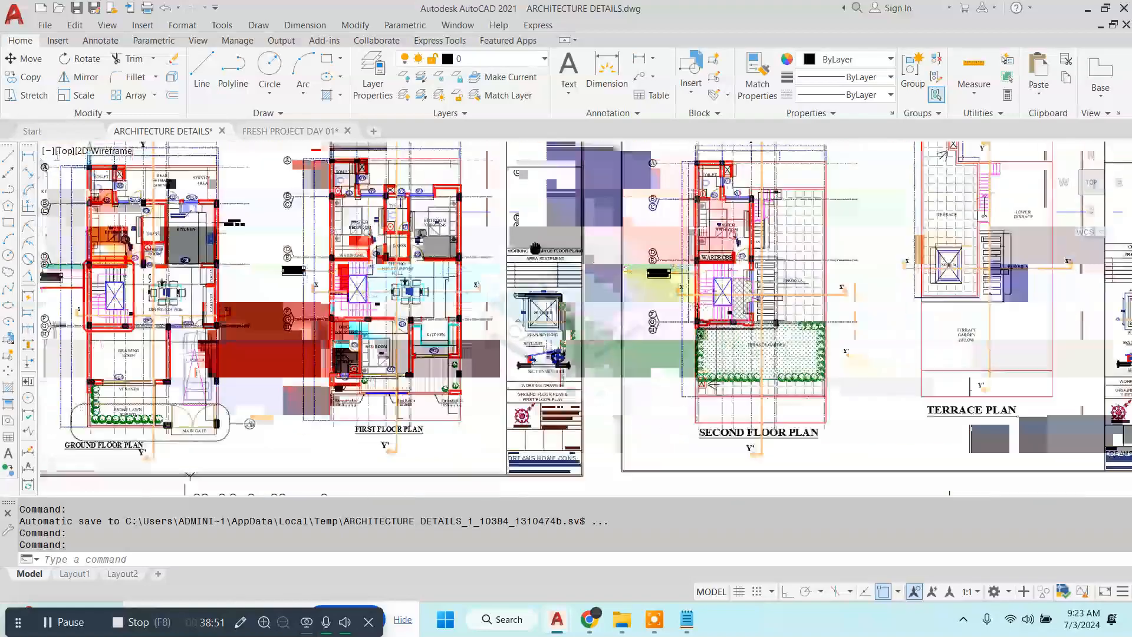
# - Open the NEW 1 (1) drawing and examine its bedrooms, toilet, kitchen, dining and living room layout
pyautogui.click(32, 131)
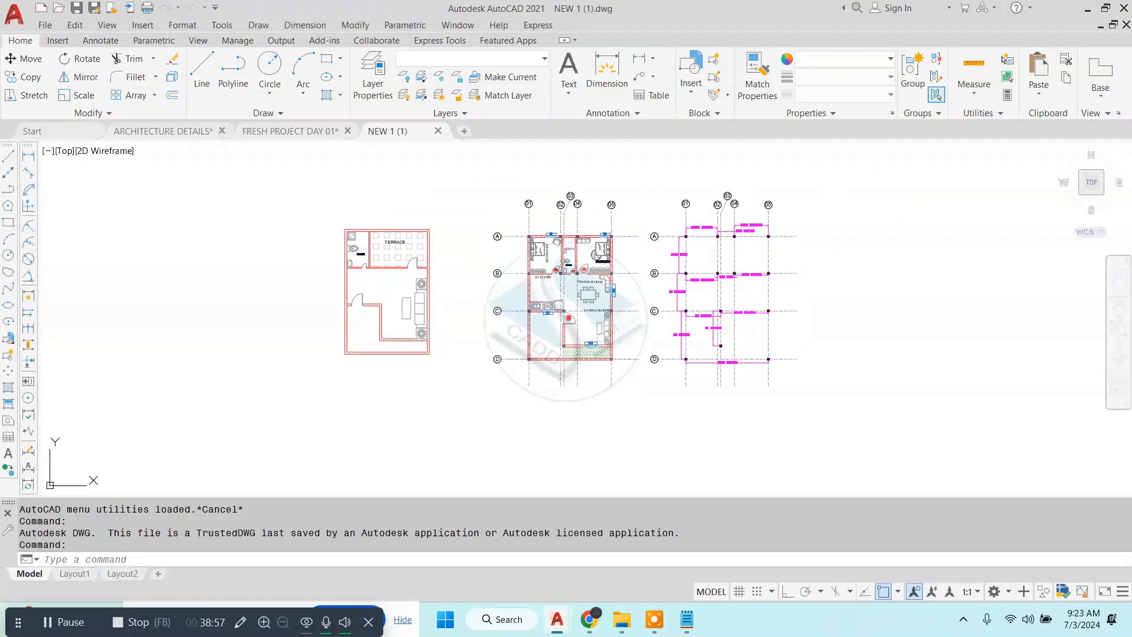
pyautogui.scroll(5, 447, 316)
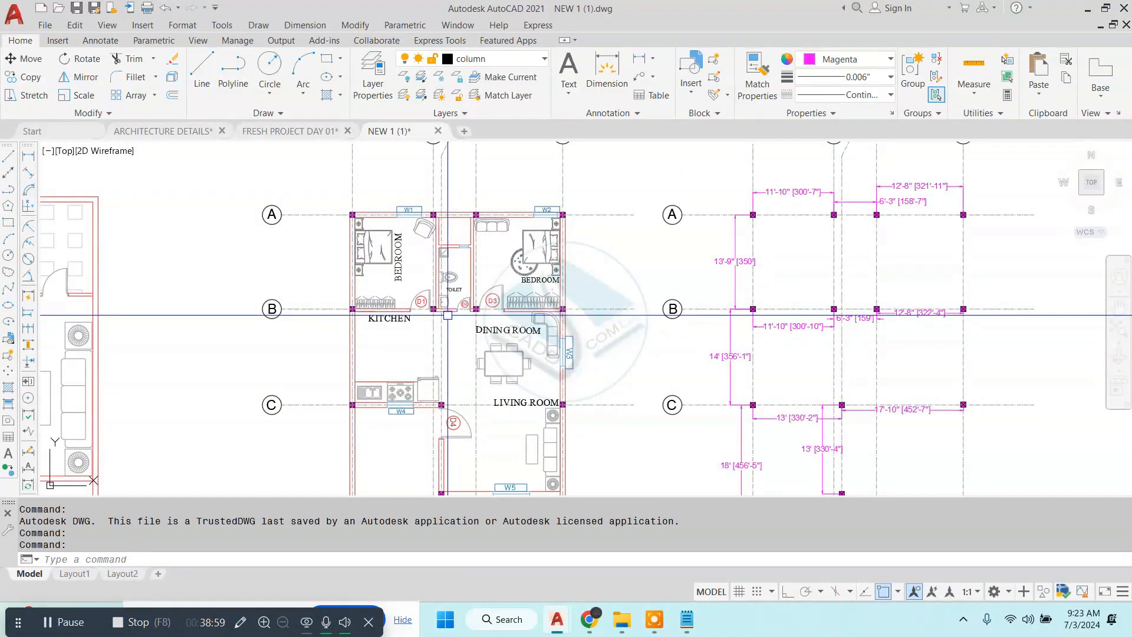
pyautogui.scroll(2, 430, 280)
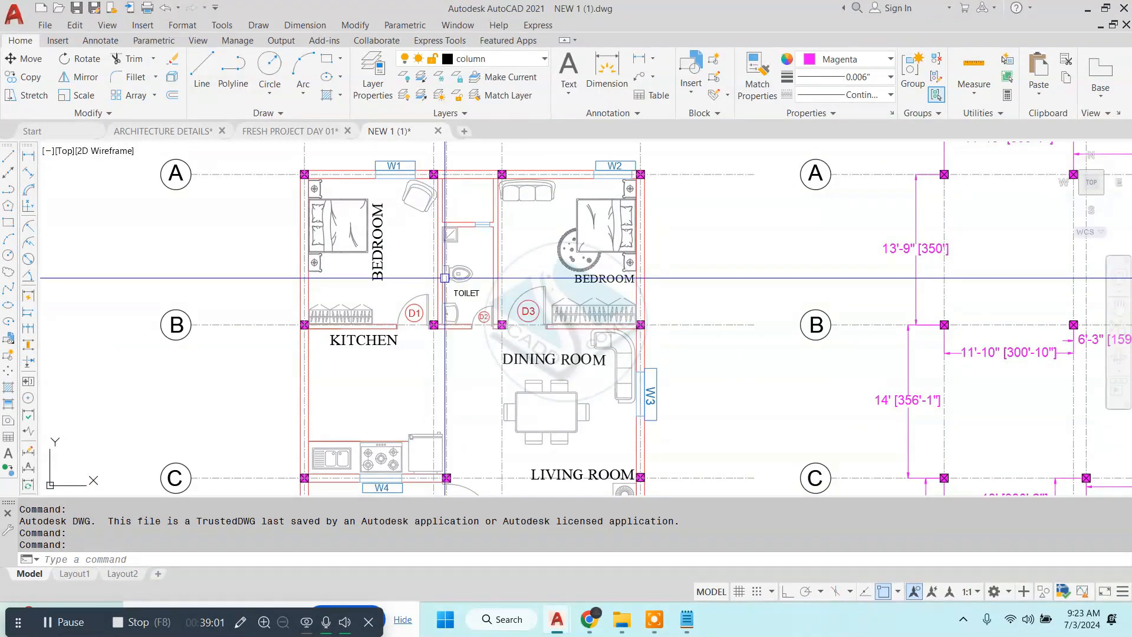
pyautogui.scroll(2, 394, 242)
pyautogui.scroll(2, 391, 238)
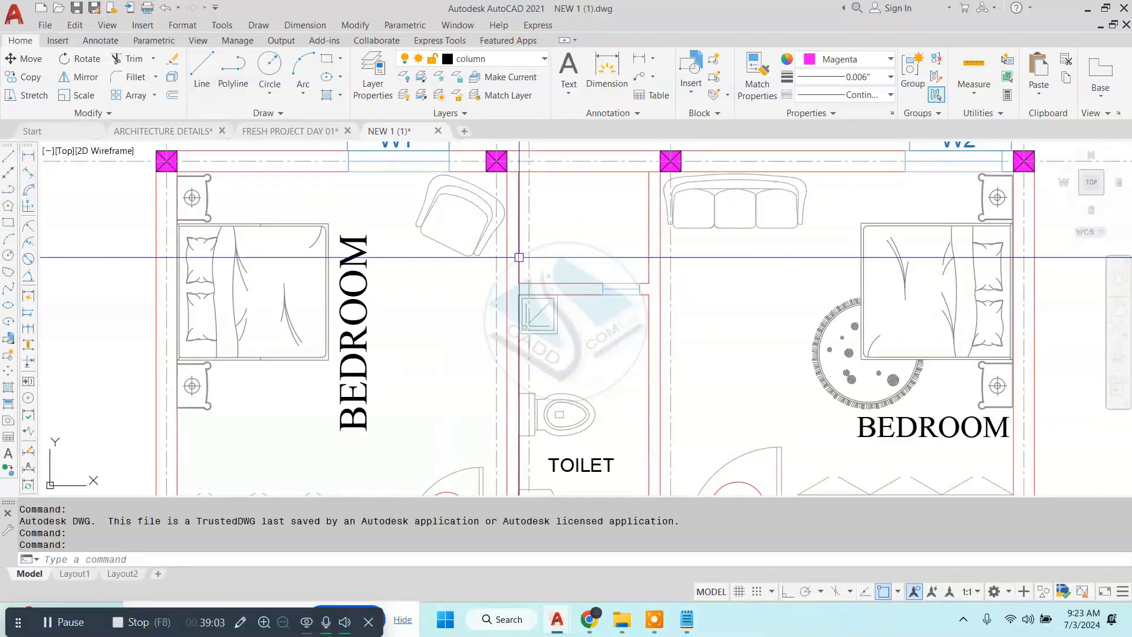
pyautogui.scroll(-2, 512, 260)
pyautogui.moveTo(431, 272); pyautogui.dragTo(486, 261, button='middle')
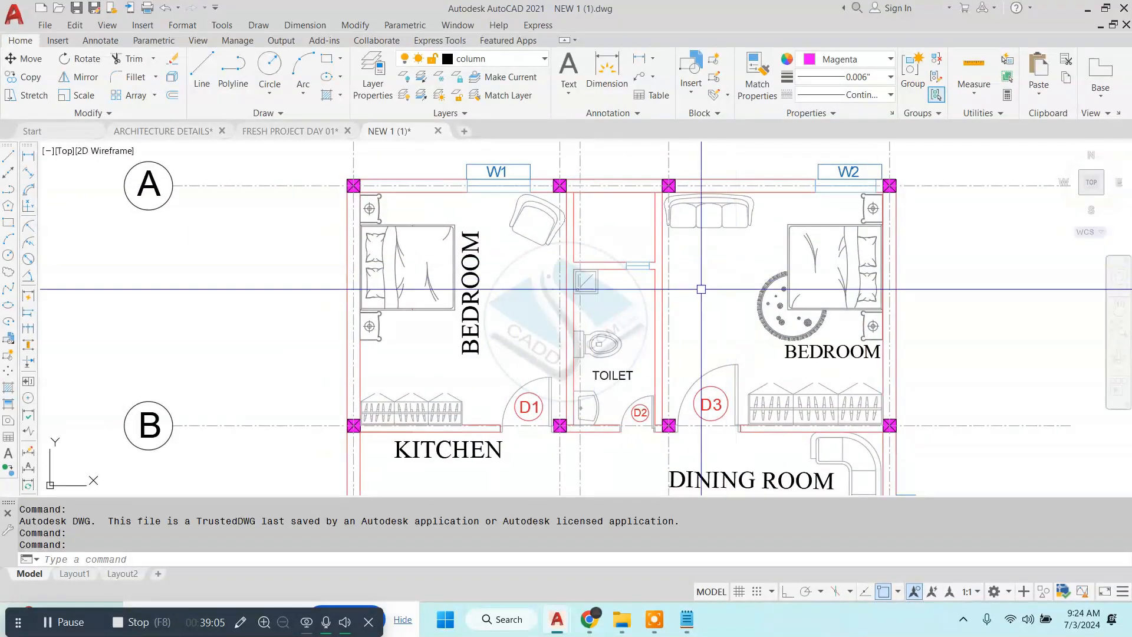
pyautogui.moveTo(667, 299); pyautogui.dragTo(577, 248, button='middle')
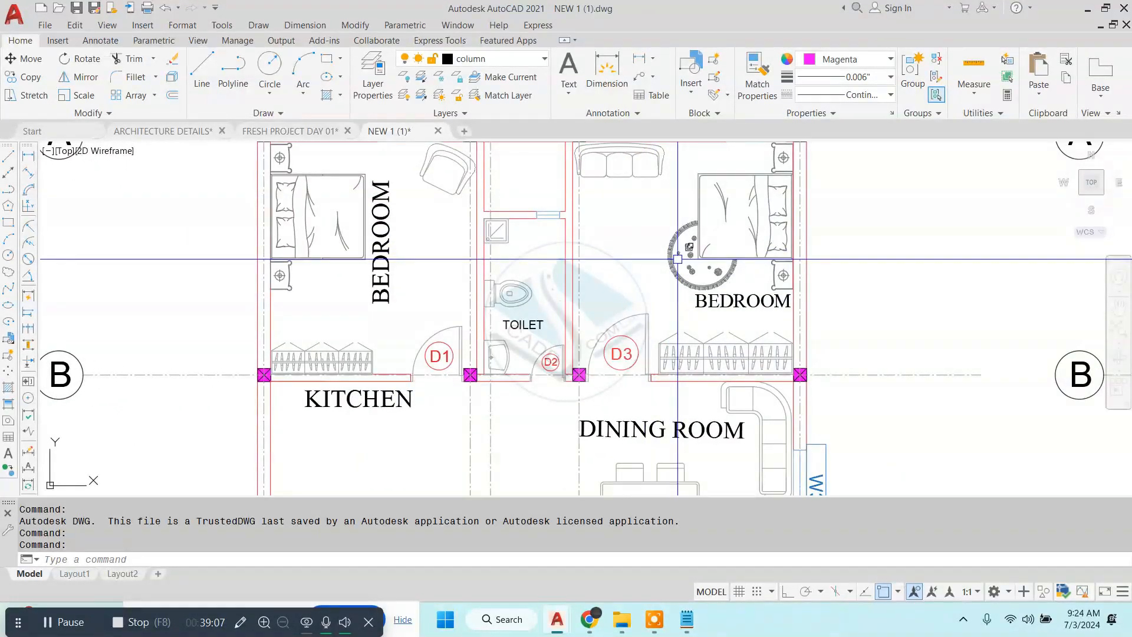
pyautogui.scroll(-4, 679, 259)
pyautogui.moveTo(663, 296); pyautogui.dragTo(551, 261, button='middle')
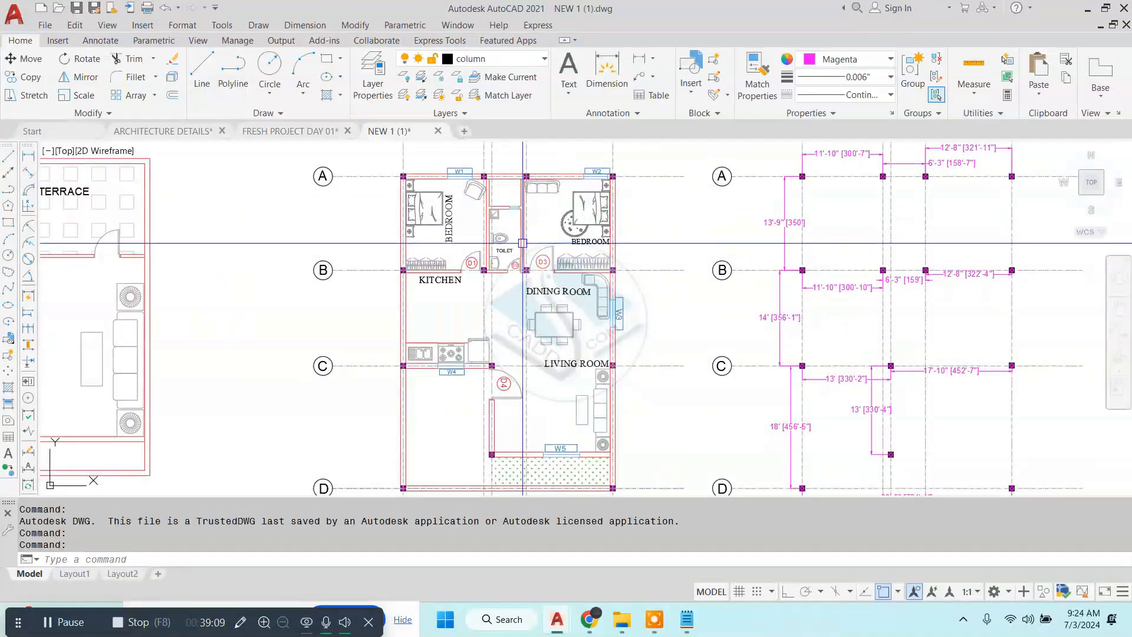
# - Return to the FRESH PROJECT DAY 01 drawing and view its ground and first floor plans together
pyautogui.click(267, 131)
pyautogui.scroll(6, 566, 286)
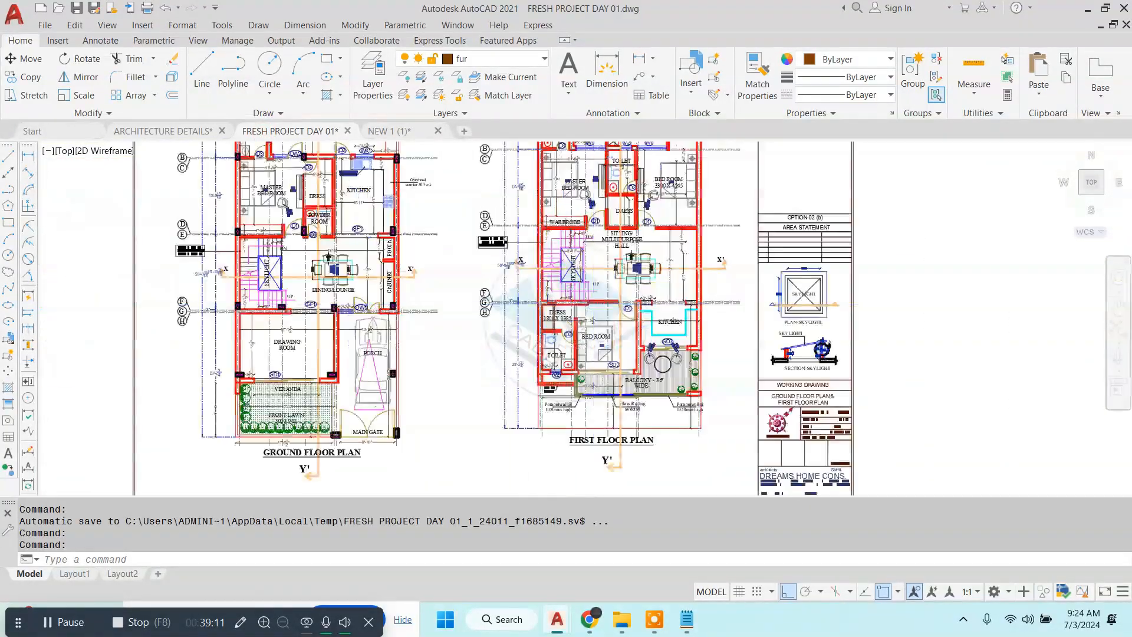
pyautogui.scroll(-1, 564, 289)
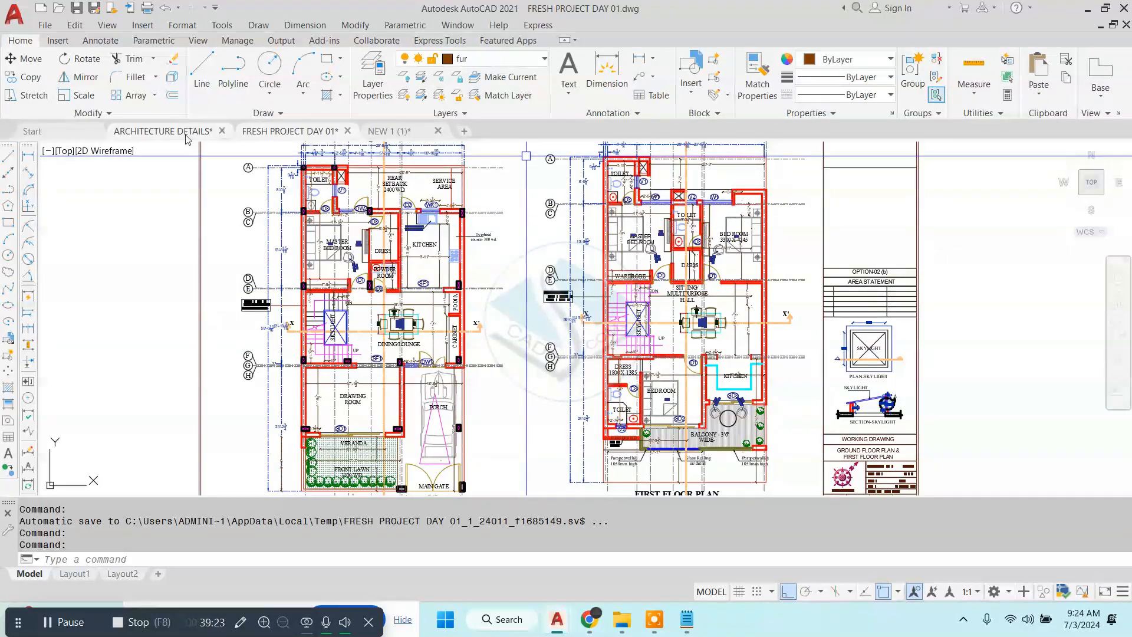
# - Examine the door plans and door and window elevations among the sheets of the ARCHITECTURE DETAILS drawing
pyautogui.click(163, 130)
pyautogui.scroll(-5, 566, 318)
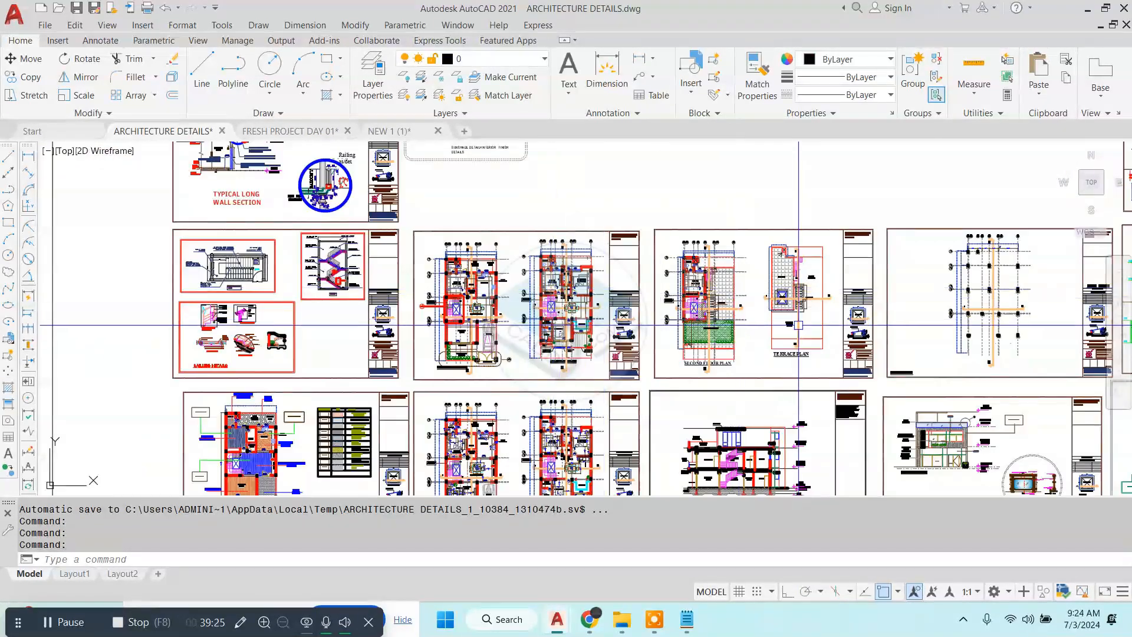
pyautogui.moveTo(710, 309); pyautogui.dragTo(534, 323, button='middle')
pyautogui.scroll(6, 649, 265)
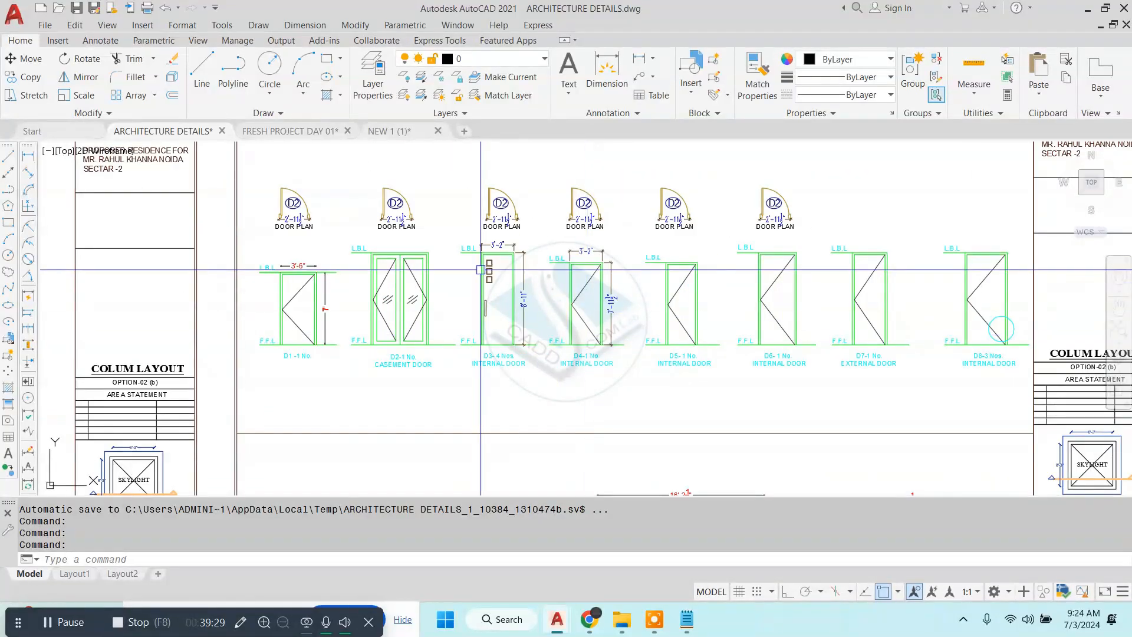
pyautogui.scroll(-7, 479, 320)
pyautogui.scroll(2, 352, 297)
pyautogui.moveTo(124, 307); pyautogui.dragTo(409, 298, button='middle')
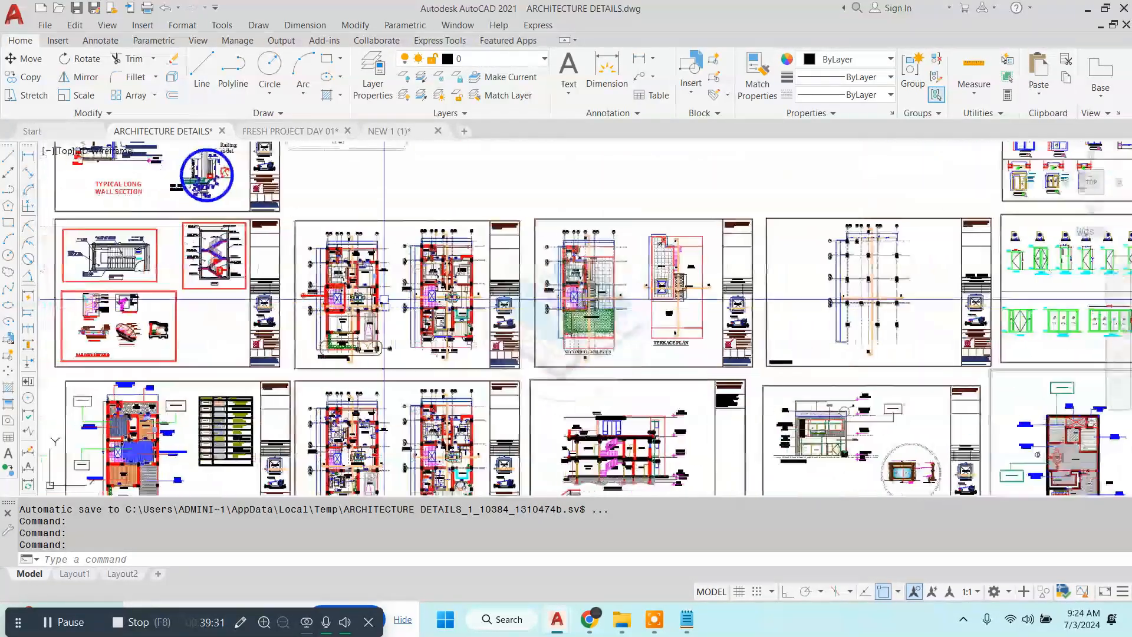
pyautogui.scroll(7, 409, 299)
pyautogui.scroll(-7, 409, 299)
pyautogui.moveTo(849, 293); pyautogui.dragTo(328, 320, button='middle')
pyautogui.scroll(4, 562, 304)
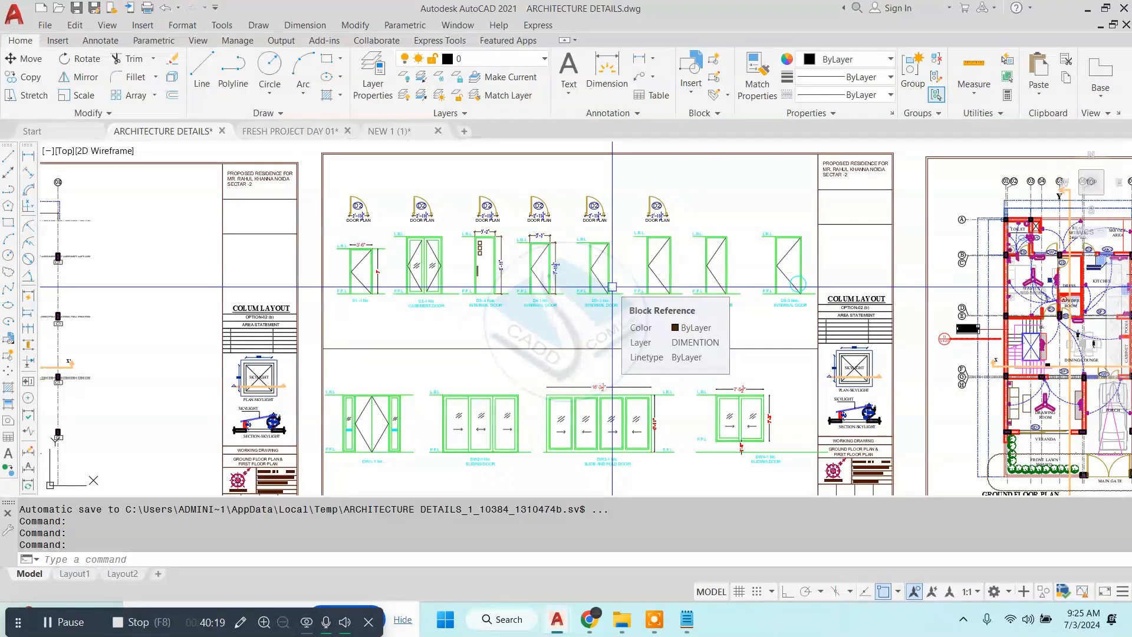
pyautogui.click(590, 619)
pyautogui.click(535, 509)
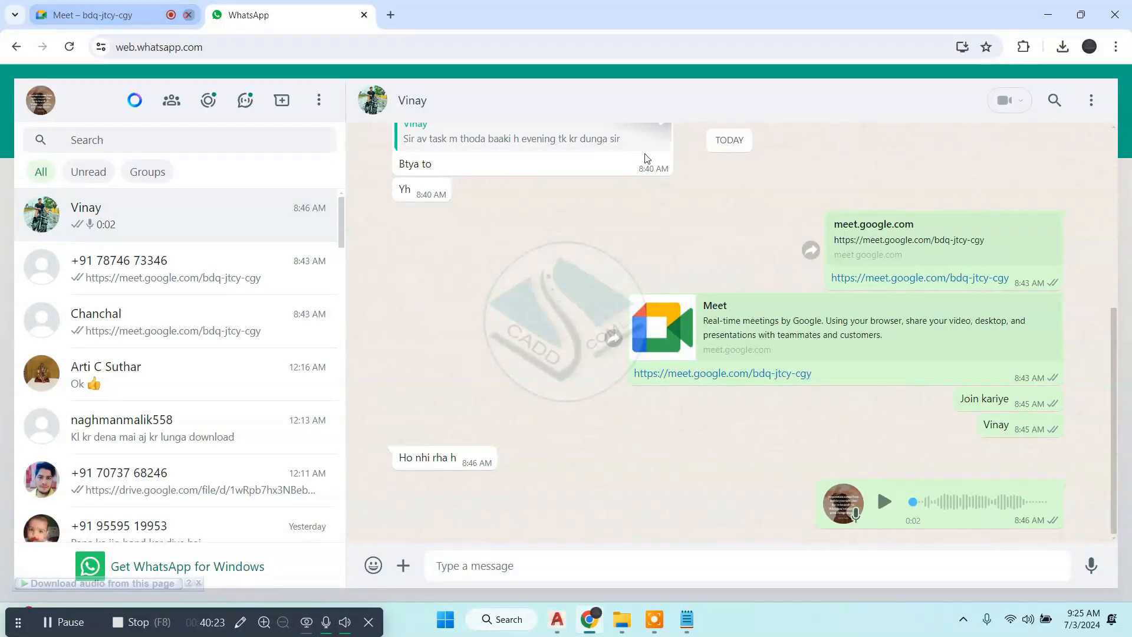
pyautogui.click(1048, 14)
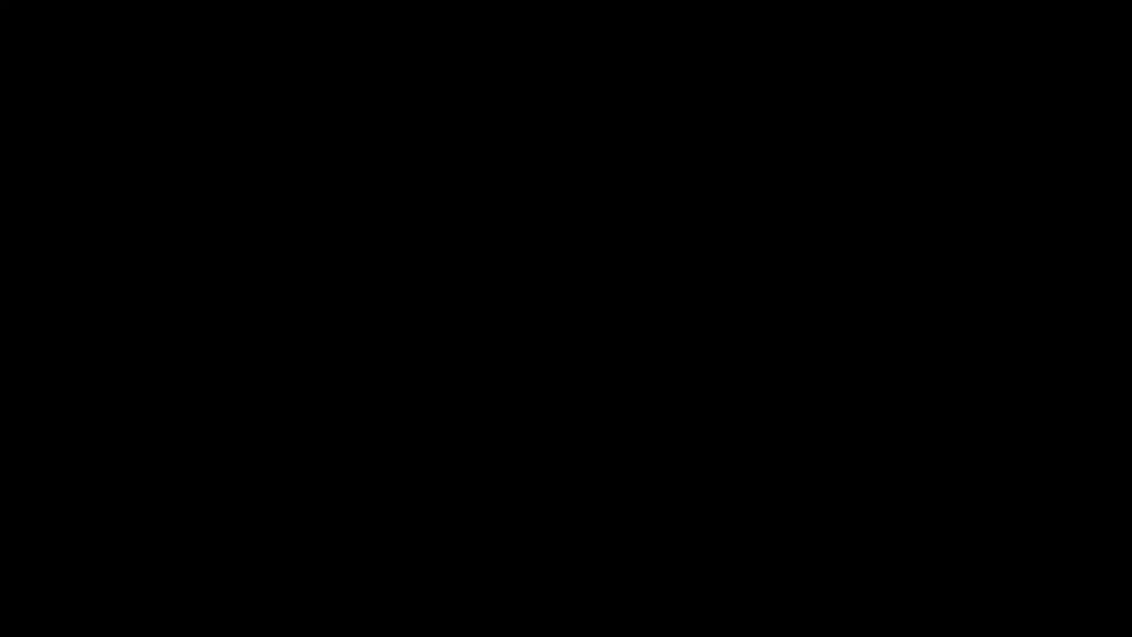